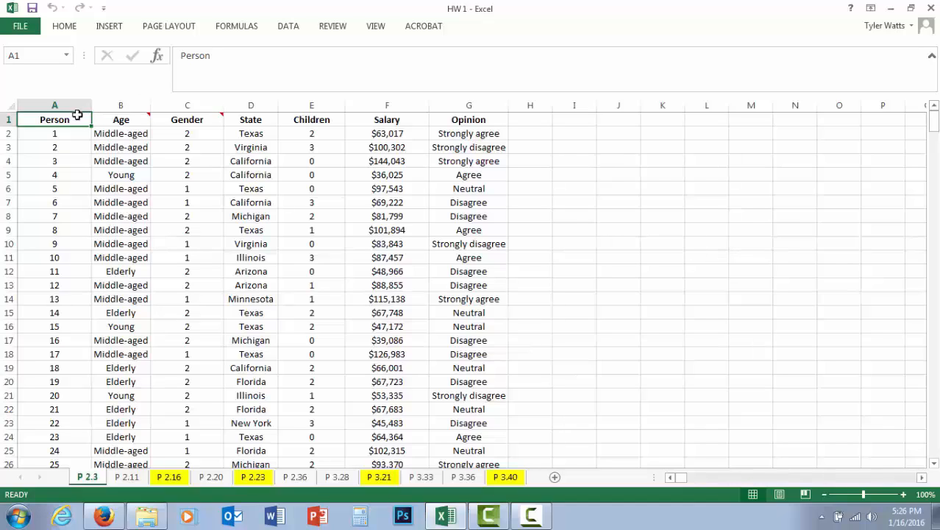
Look over the column headings from Person to Opinion and the records beneath them on sheet P 2.3
{"action": "mouse_move", "coordinate": [99, 118]}
{"action": "key", "text": "Right"}
{"action": "key", "text": "Right"}
{"action": "key", "text": "Right"}
{"action": "key", "text": "Right"}
{"action": "key", "text": "Right"}
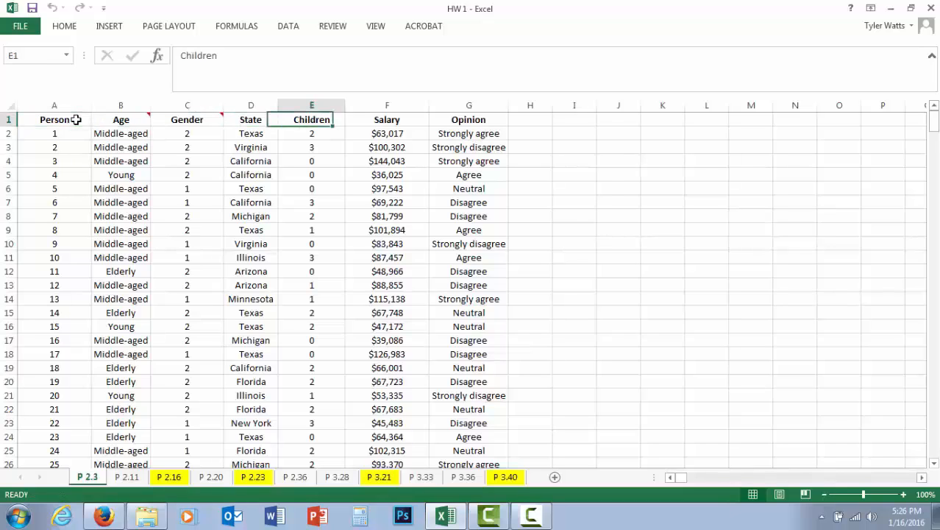
{"action": "key", "text": "Right"}
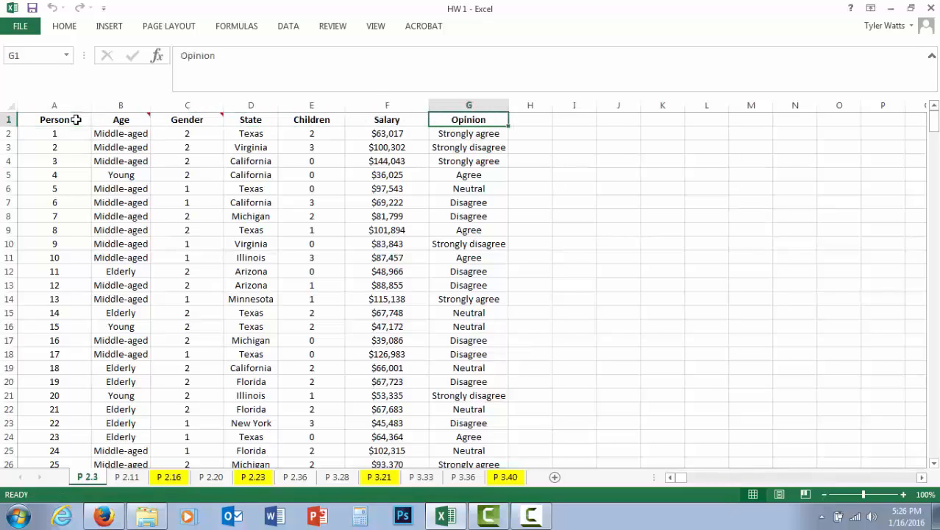
{"action": "left_click", "coordinate": [76, 119]}
{"action": "key", "text": "Down"}
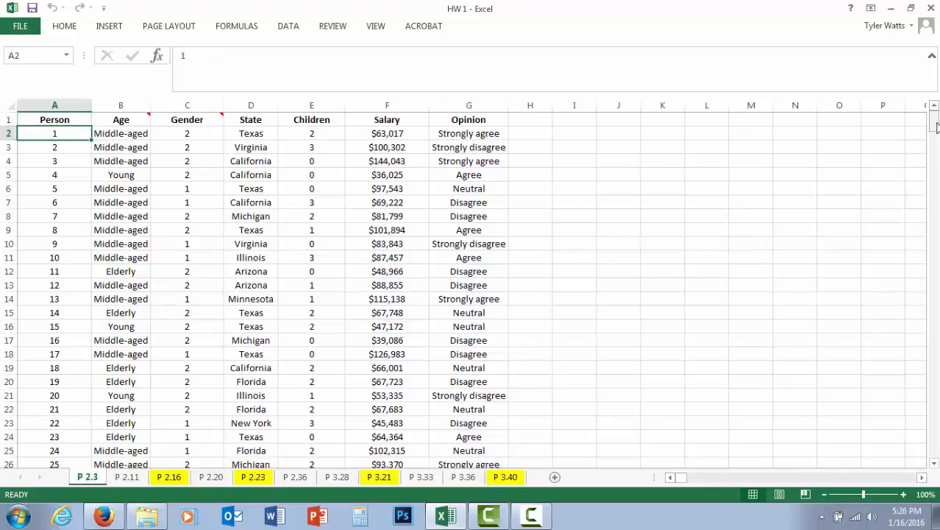
{"action": "mouse_move", "coordinate": [935, 126]}
{"action": "left_mouse_down"}
{"action": "mouse_move", "coordinate": [936, 471]}
{"action": "mouse_move", "coordinate": [934, 118]}
{"action": "left_mouse_up"}
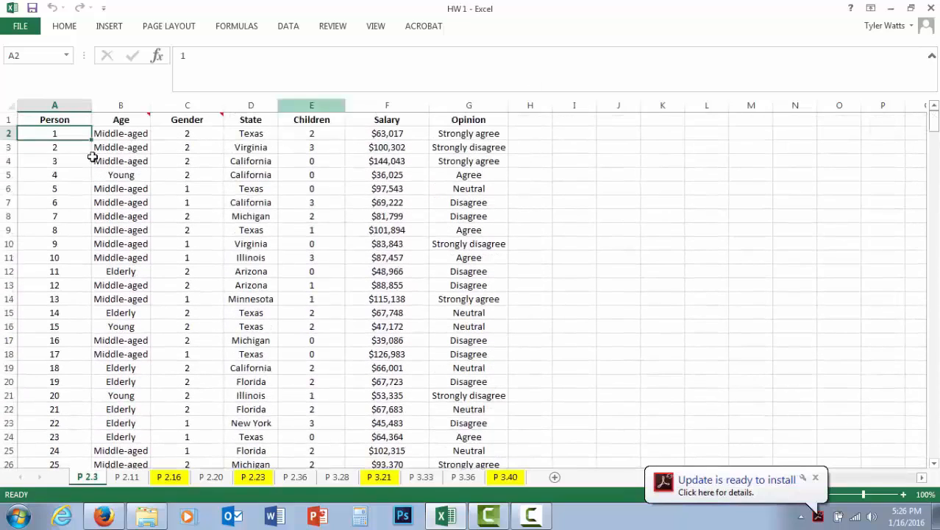
Examine the different age categories used in the Age column of sheet P 2.3
{"action": "left_click", "coordinate": [118, 120]}
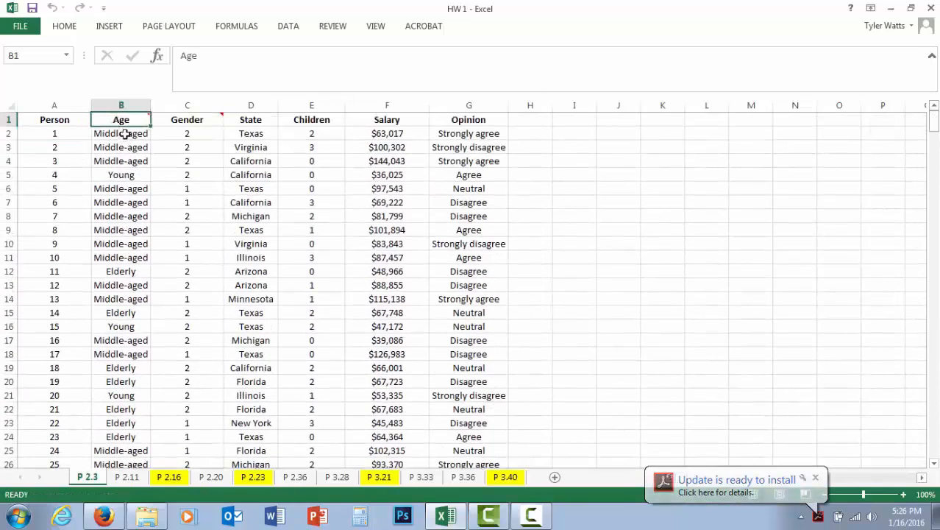
{"action": "left_click", "coordinate": [108, 134]}
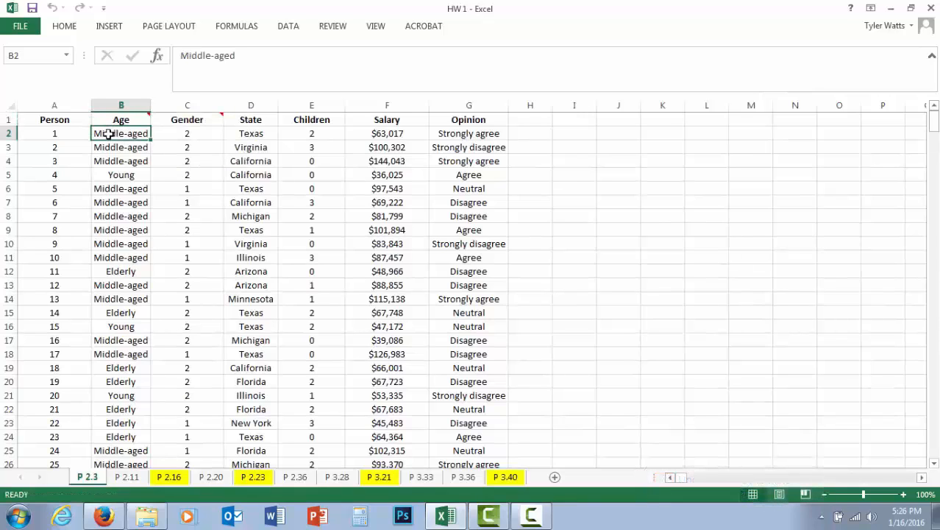
{"action": "key", "text": "Down"}
{"action": "key", "text": "Down"}
{"action": "key", "text": "Down"}
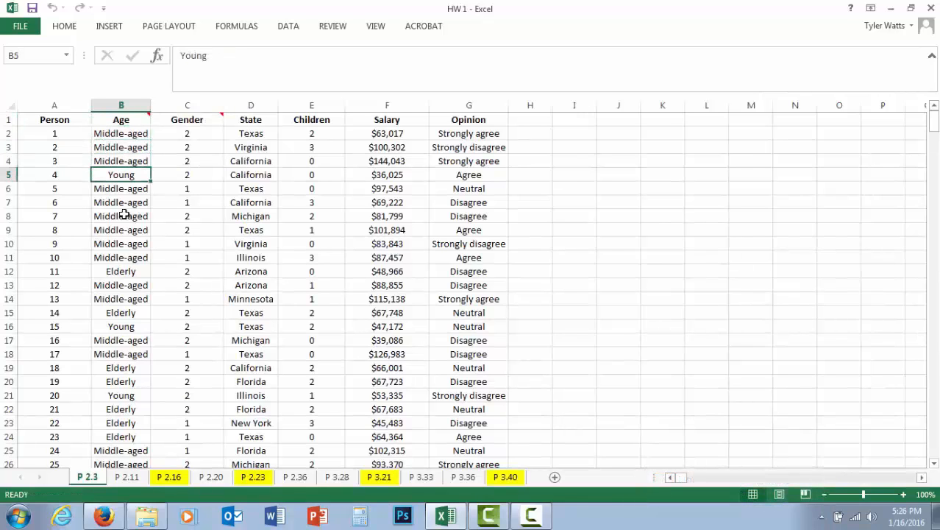
{"action": "left_click", "coordinate": [114, 272]}
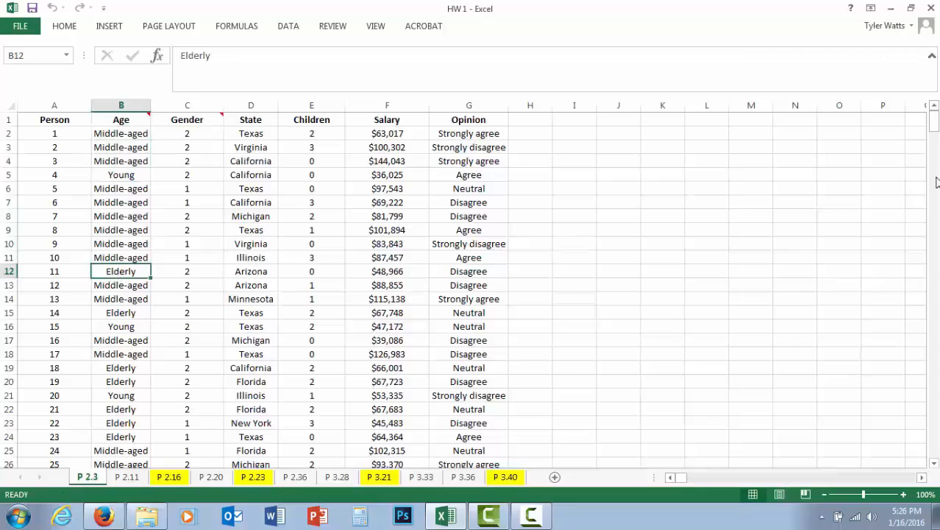
{"action": "mouse_move", "coordinate": [938, 133]}
{"action": "left_mouse_down"}
{"action": "mouse_move", "coordinate": [936, 160]}
{"action": "mouse_move", "coordinate": [936, 132]}
{"action": "left_mouse_up"}
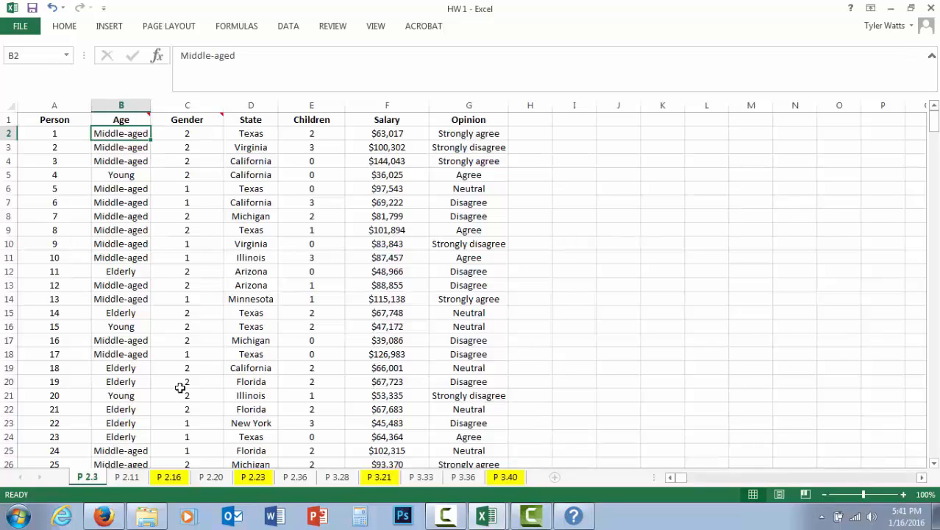
Switch to the Questionnaire Data workbook and review the numeric ages in the Age column of the Original sheet
{"action": "left_click", "coordinate": [488, 516]}
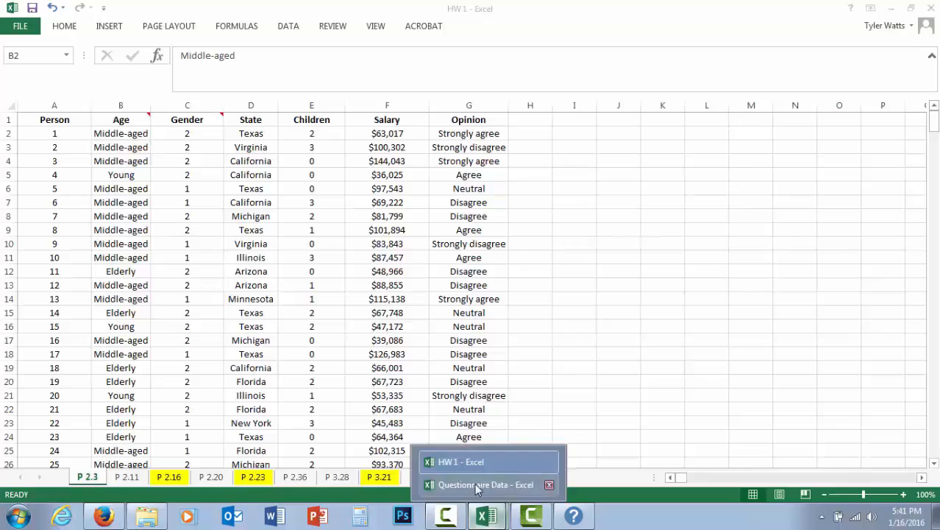
{"action": "left_click", "coordinate": [475, 488]}
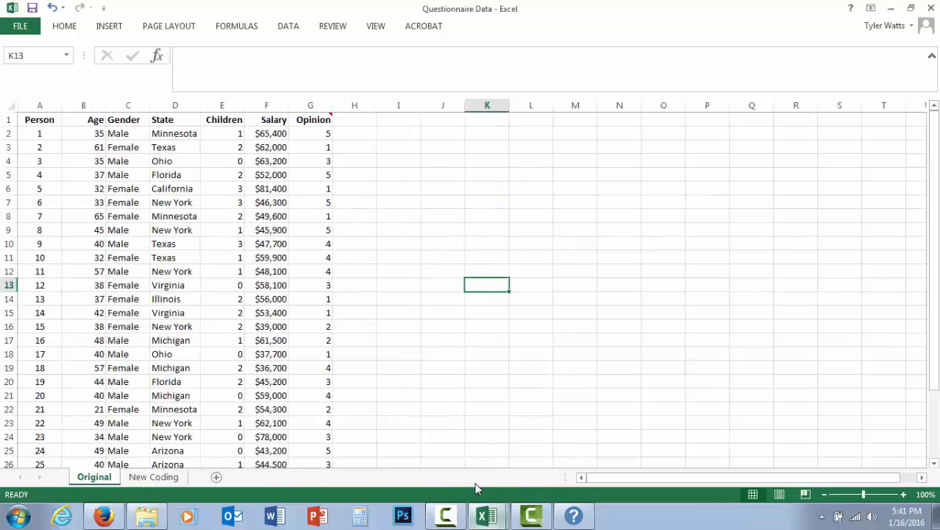
{"action": "left_click", "coordinate": [96, 132]}
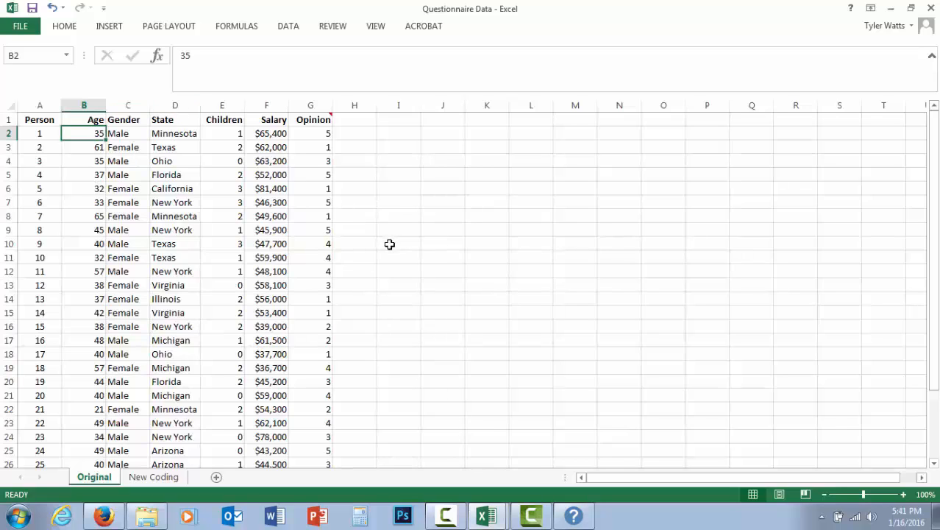
{"action": "key", "text": "Down"}
{"action": "key", "text": "Down"}
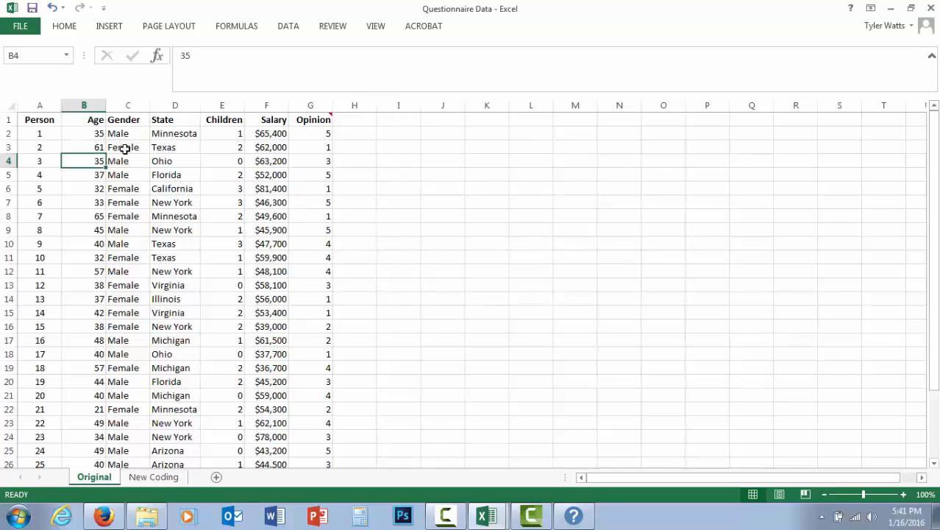
{"action": "left_click_drag", "start_coordinate": [100, 133], "coordinate": [94, 381]}
{"action": "left_click", "coordinate": [434, 342]}
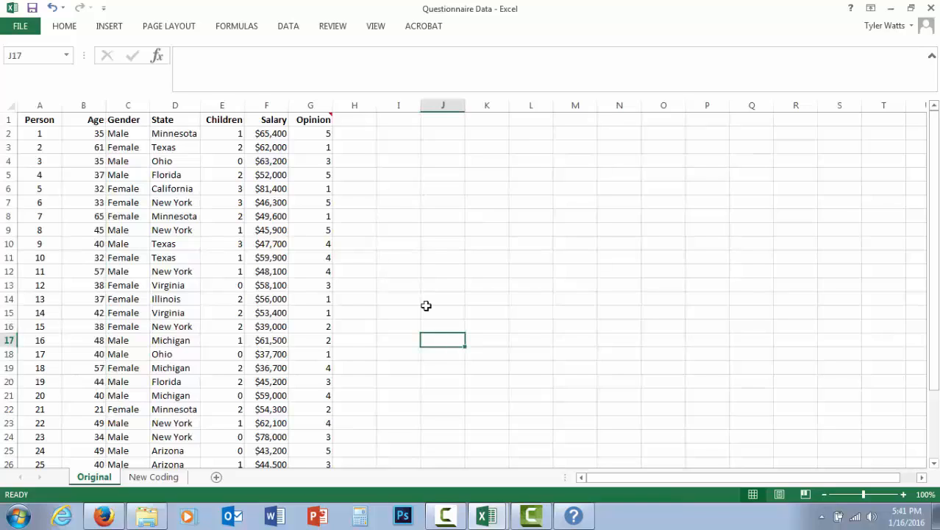
Enter the title "Age Lookup table" in cell I14 of the Original sheet
{"action": "left_click", "coordinate": [410, 297]}
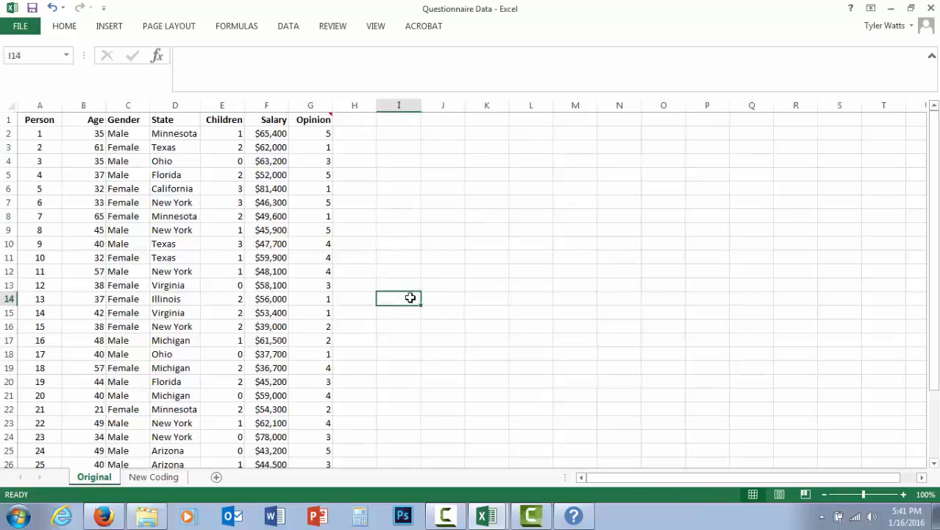
{"action": "type", "text": "Age"}
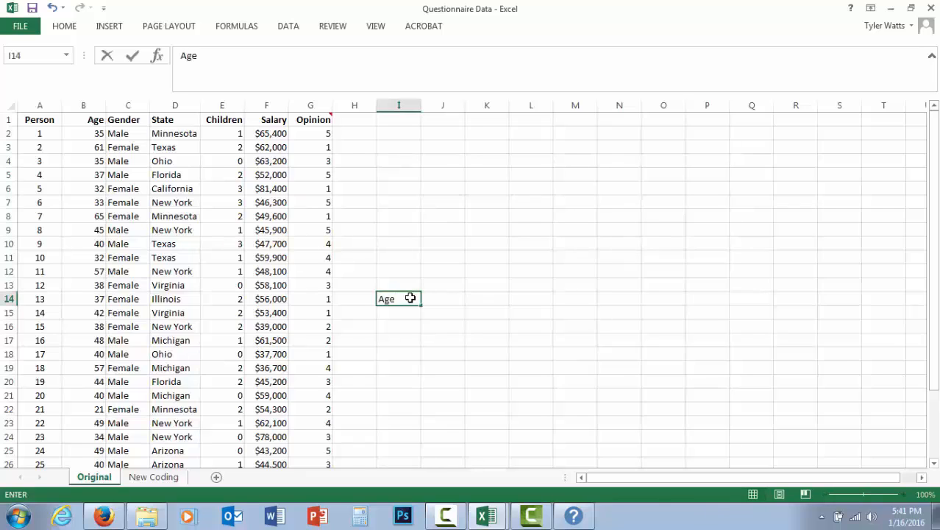
{"action": "type", "text": " Lookup table"}
{"action": "key", "text": "Return"}
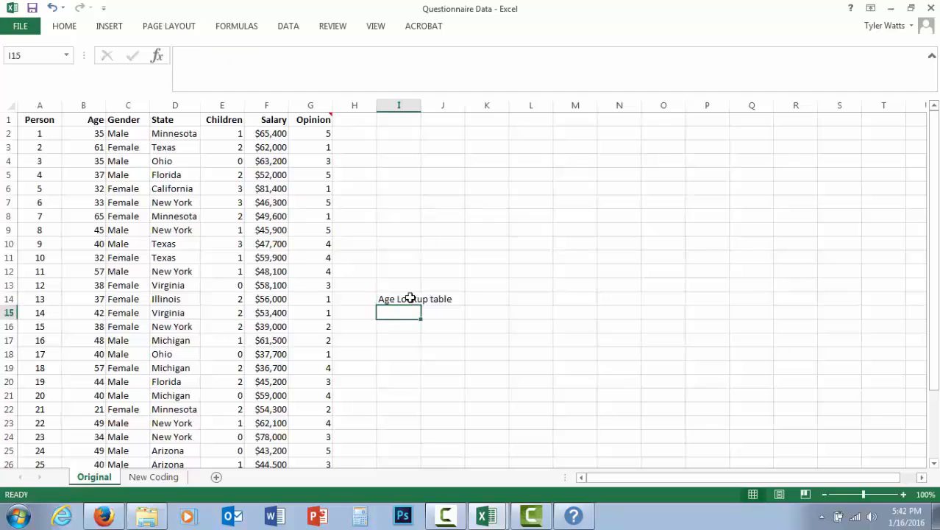
Fill the first row of the age lookup table with 0 in I15 and Young in J15
{"action": "type", "text": "0"}
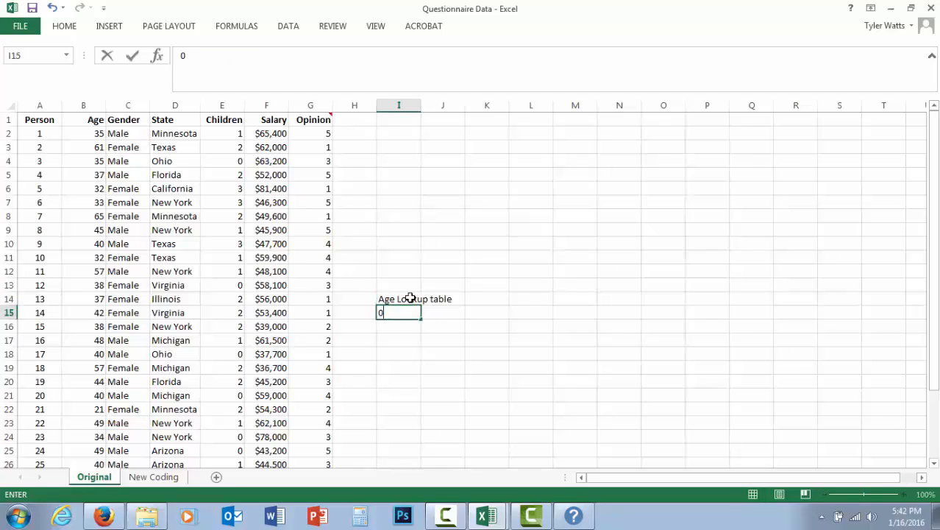
{"action": "key", "text": "Return"}
{"action": "key", "text": "Right"}
{"action": "key", "text": "Up"}
{"action": "type", "text": "You"}
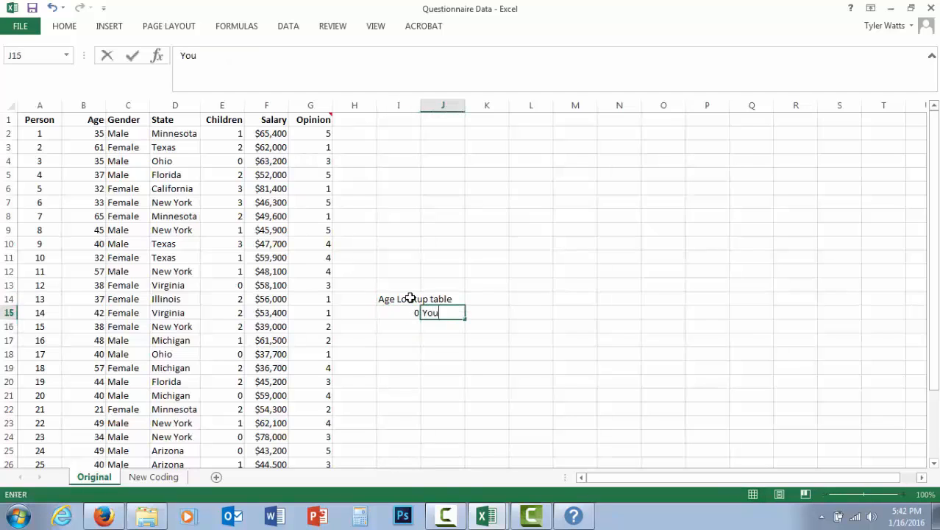
{"action": "type", "text": "ng"}
{"action": "key", "text": "Return"}
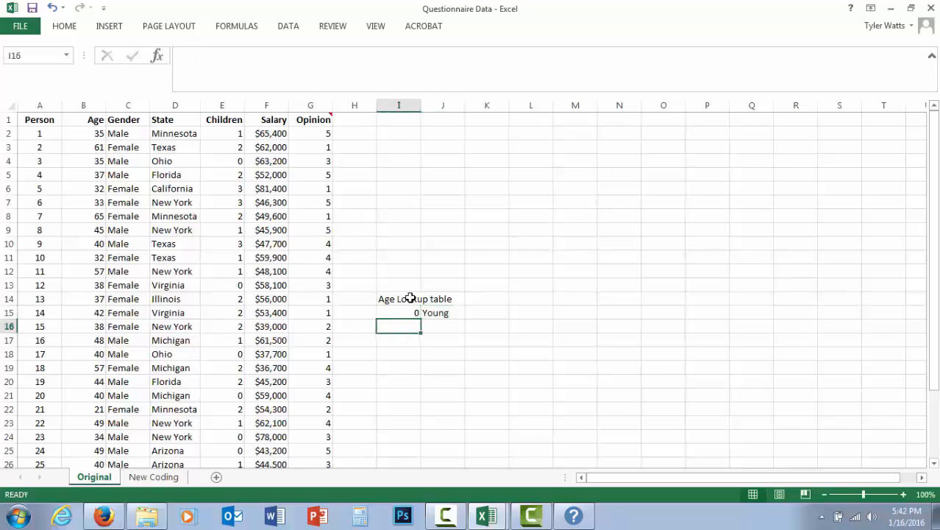
Complete the age lookup table in I16:J17 with 35 for Middle-Age and 60 for Elderly
{"action": "type", "text": "35"}
{"action": "key", "text": "Tab"}
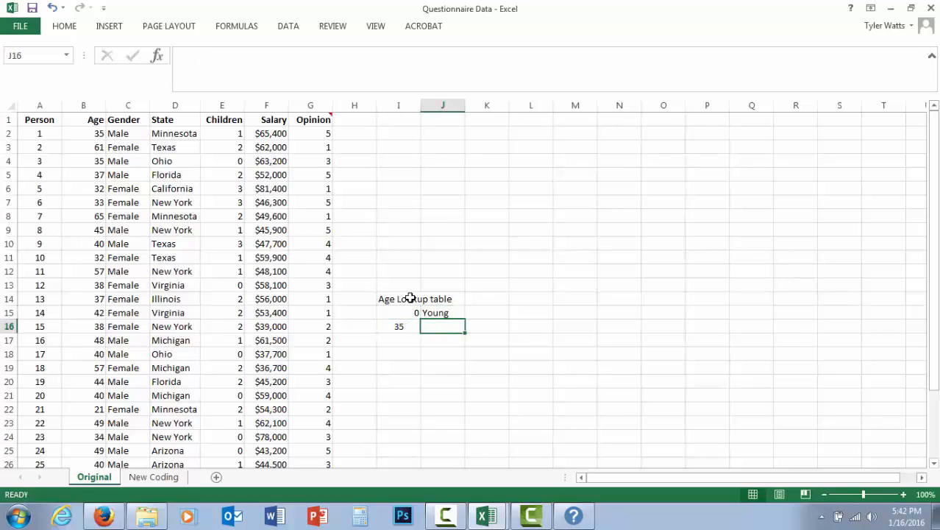
{"action": "type", "text": "Middle"}
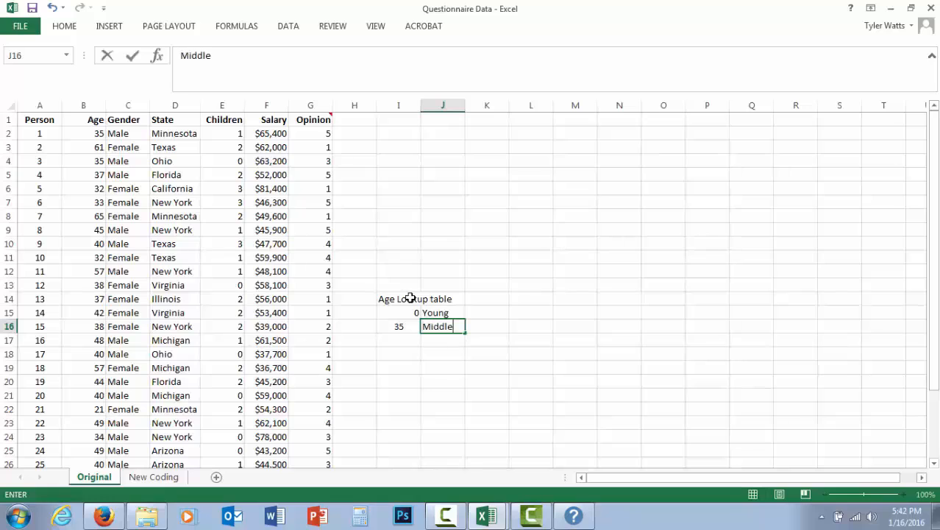
{"action": "type", "text": "-Age"}
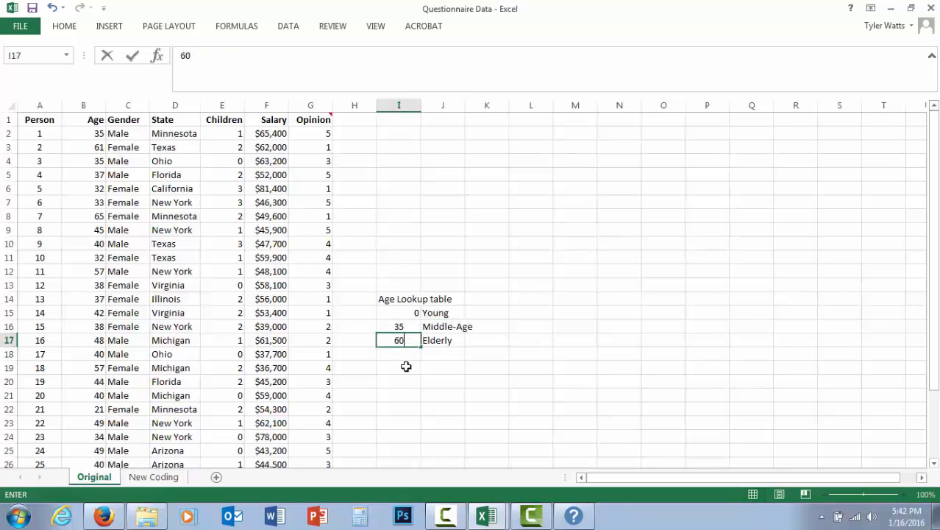
{"action": "left_click", "coordinate": [455, 372]}
{"action": "left_click_drag", "start_coordinate": [401, 340], "coordinate": [406, 311]}
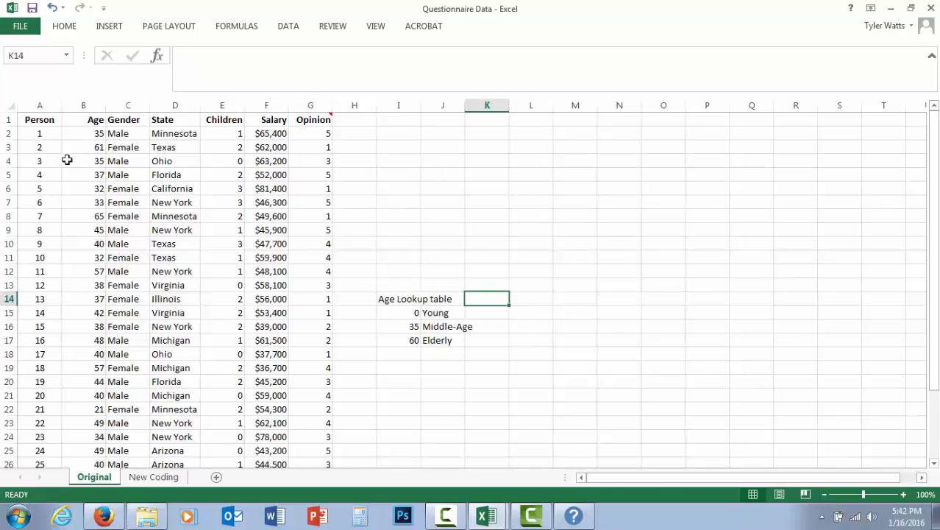
Insert a blank column between the Age and Gender columns
{"action": "left_click", "coordinate": [95, 109]}
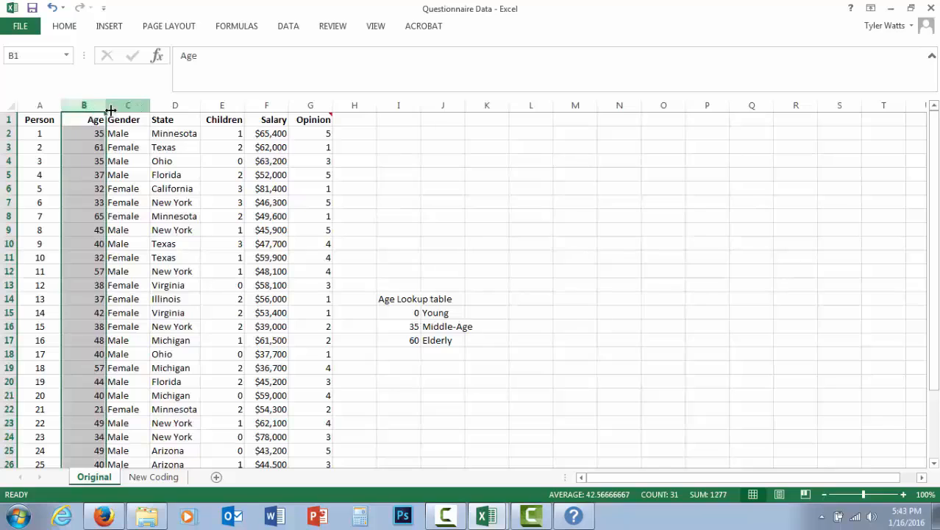
{"action": "right_click", "coordinate": [121, 110]}
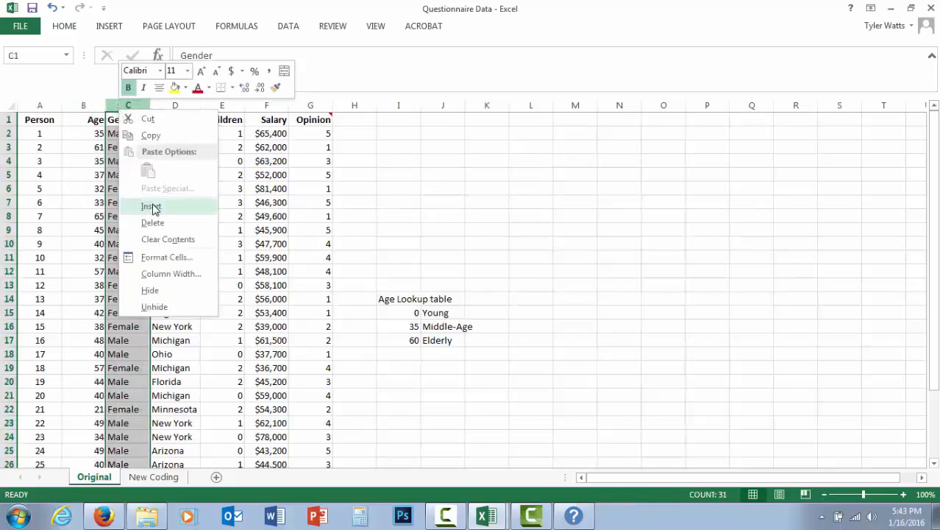
{"action": "left_click", "coordinate": [153, 207]}
{"action": "left_click", "coordinate": [125, 124]}
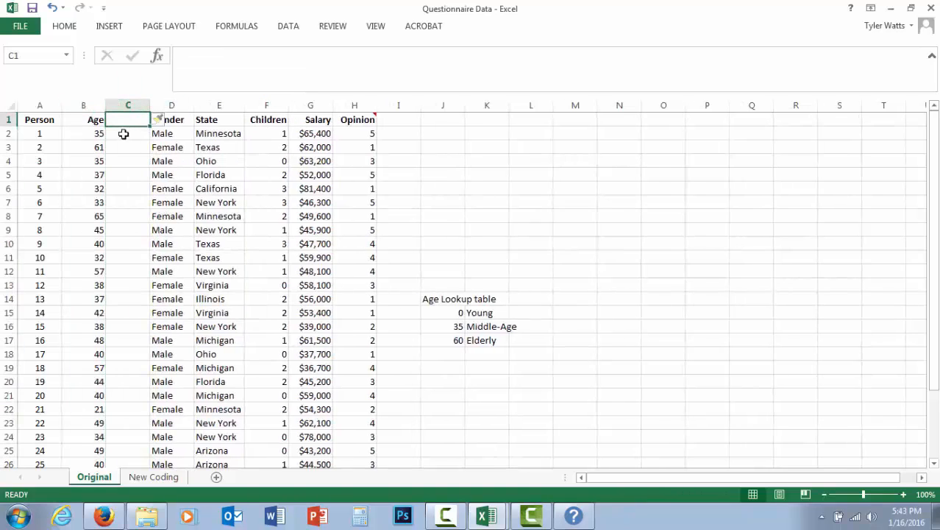
Start a VLOOKUP formula in cell C2 with the first person's age in B2 as the lookup value
{"action": "left_click", "coordinate": [130, 133]}
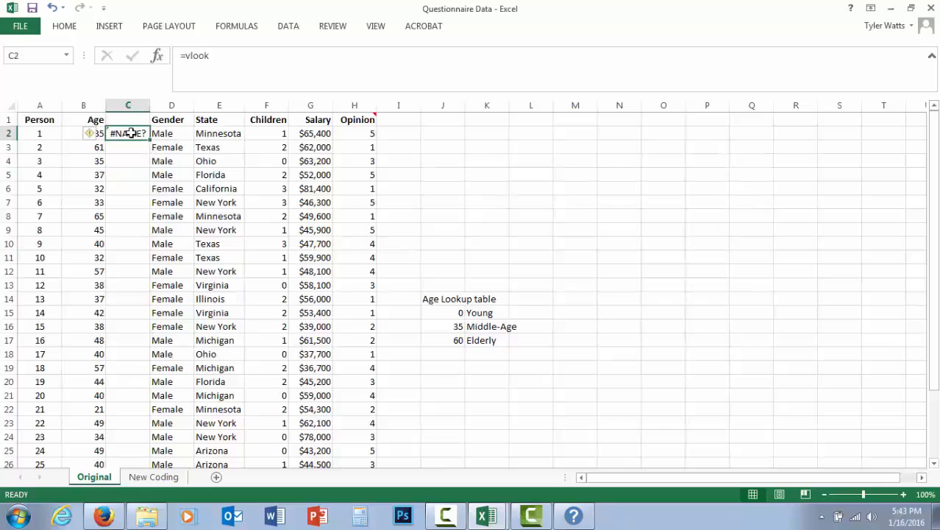
{"action": "type", "text": "=v"}
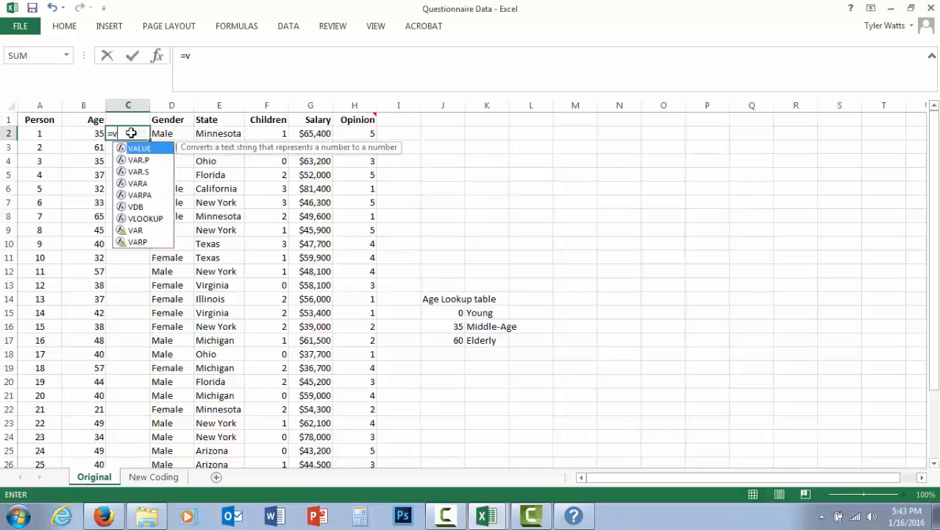
{"action": "type", "text": "lookup("}
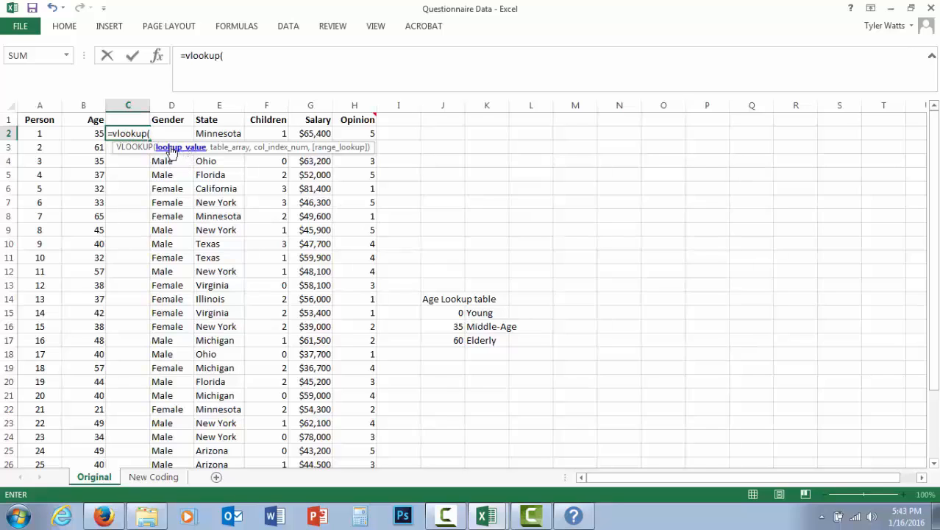
{"action": "left_click", "coordinate": [83, 135]}
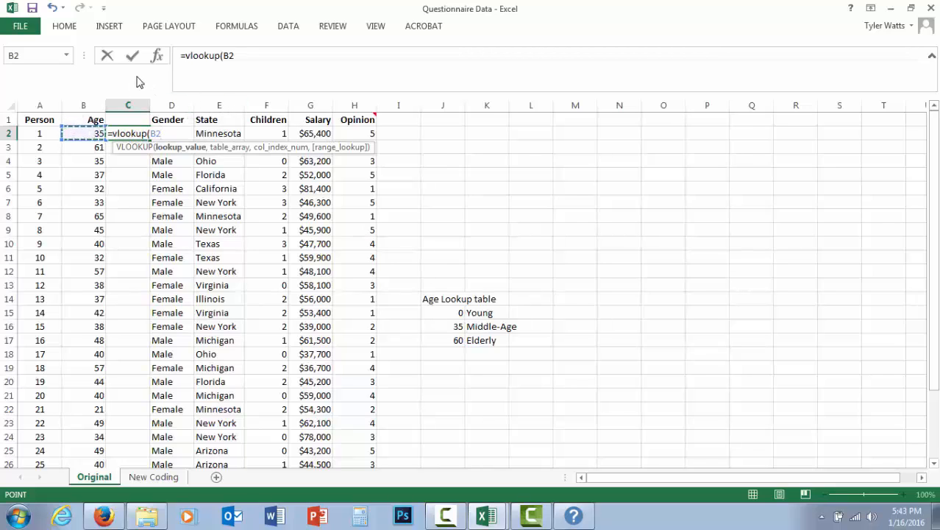
{"action": "type", "text": ","}
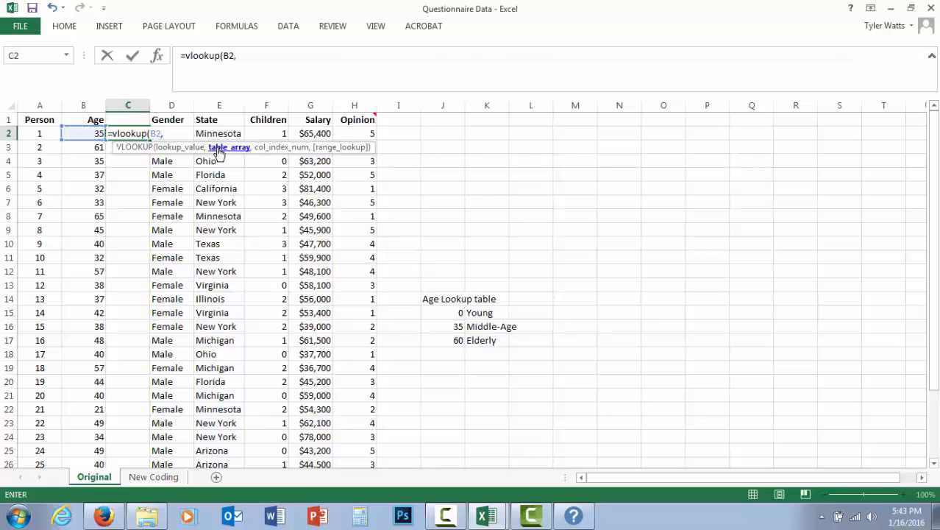
Add the age lookup table as the formula's table array with locked rows, J$15:K$17
{"action": "left_click_drag", "start_coordinate": [441, 315], "coordinate": [490, 340]}
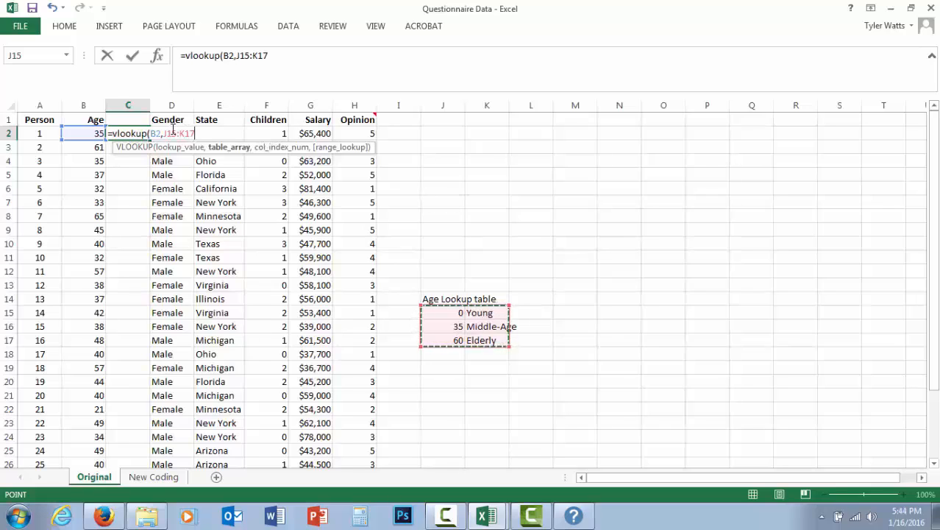
{"action": "left_click", "coordinate": [168, 133]}
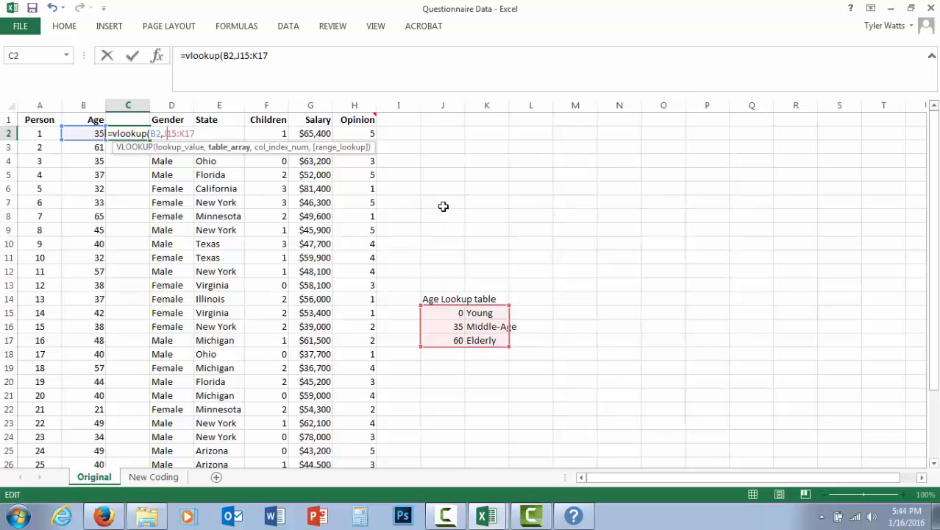
{"action": "type", "text": "$15:K$"}
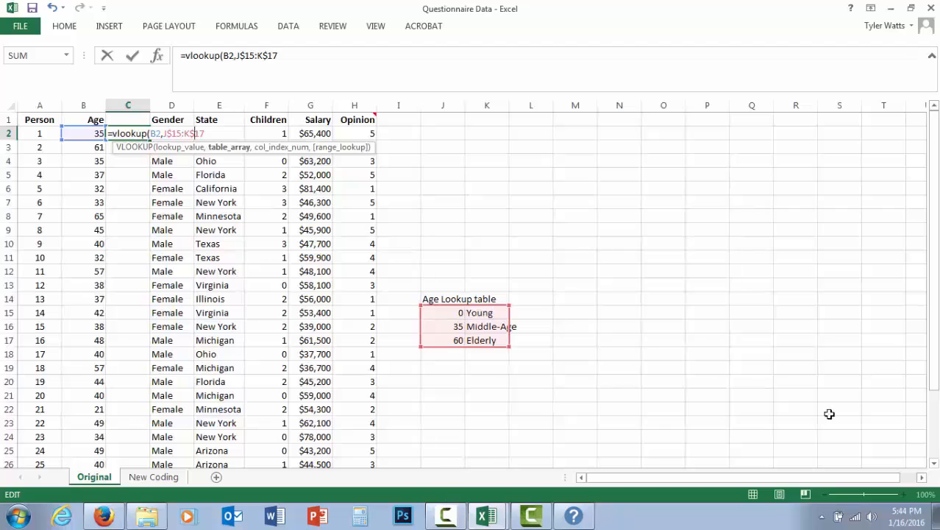
{"action": "left_click_drag", "start_coordinate": [934, 348], "coordinate": [931, 406]}
{"action": "key", "text": "Return"}
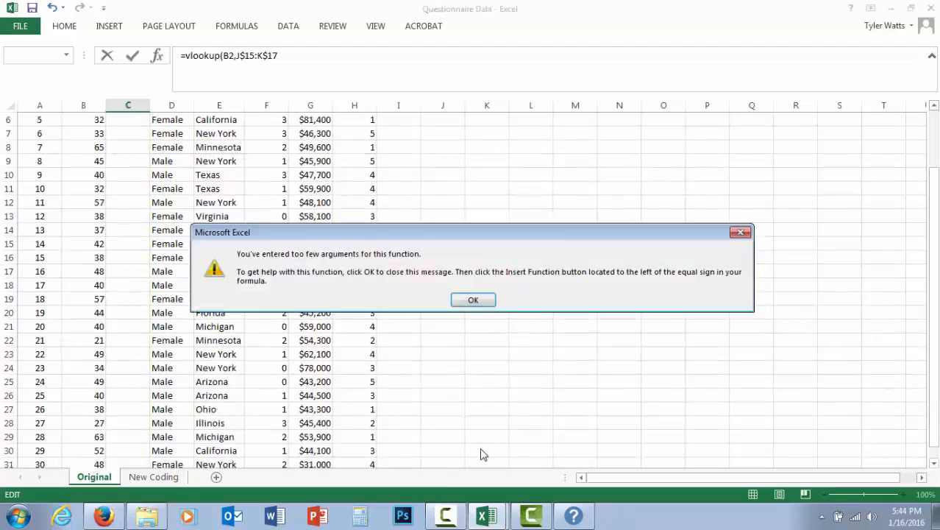
{"action": "left_click", "coordinate": [480, 299]}
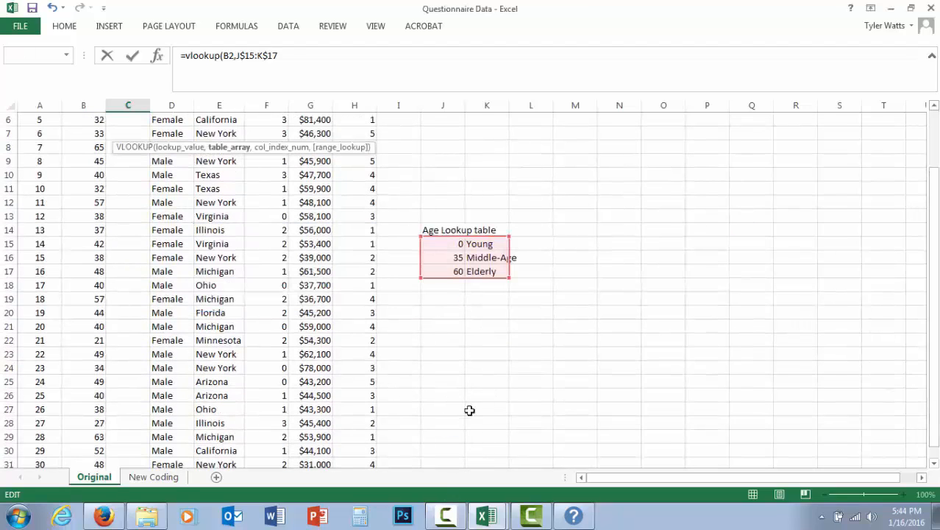
{"action": "left_click_drag", "start_coordinate": [935, 319], "coordinate": [936, 197]}
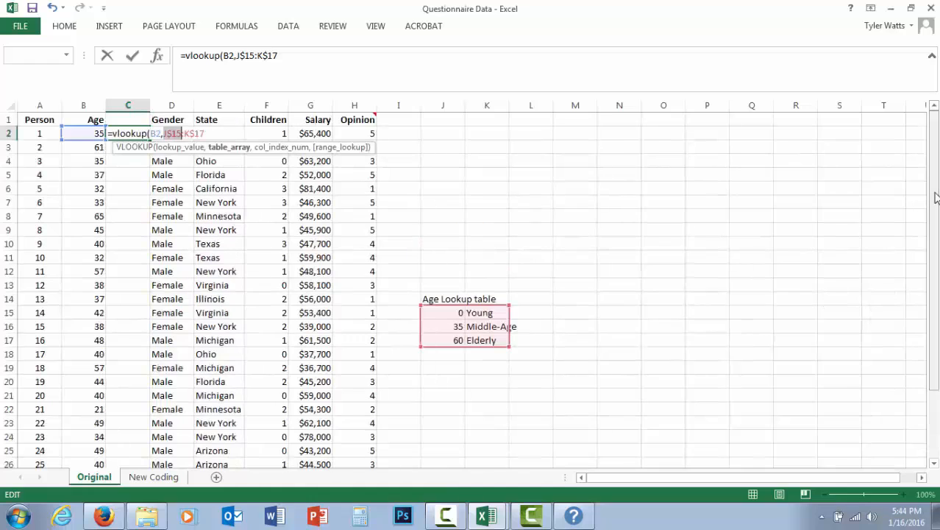
Lock the columns of the formula's table array as well, making it $J$15:$K$17
{"action": "left_click", "coordinate": [173, 136]}
{"action": "type", "text": "$J"}
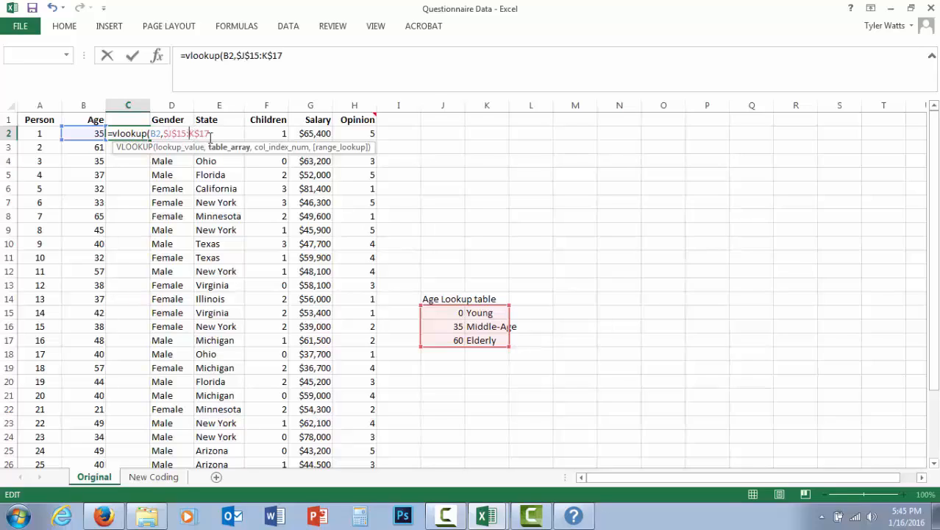
{"action": "type", "text": "$"}
{"action": "left_click", "coordinate": [296, 57]}
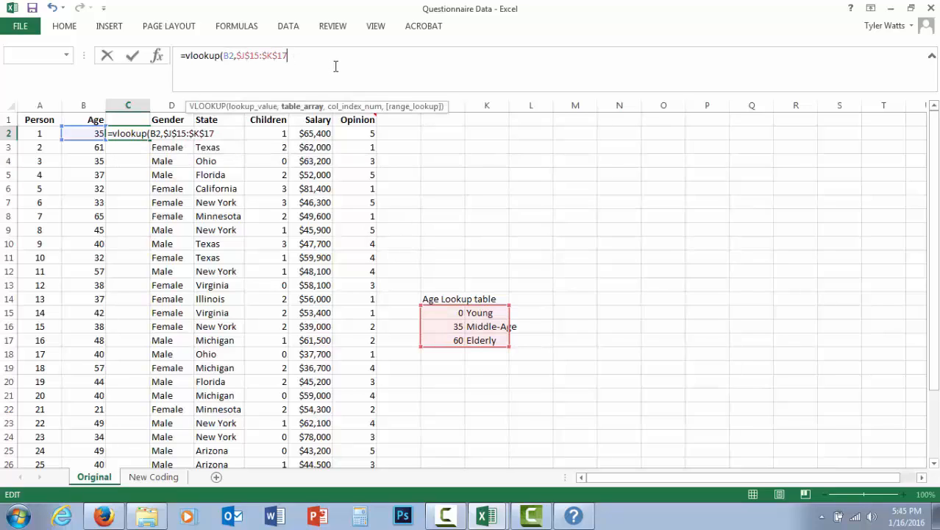
Complete the VLOOKUP in C2 with column index 2 and an approximate match, and fit column C's width to its contents
{"action": "type", "text": ","}
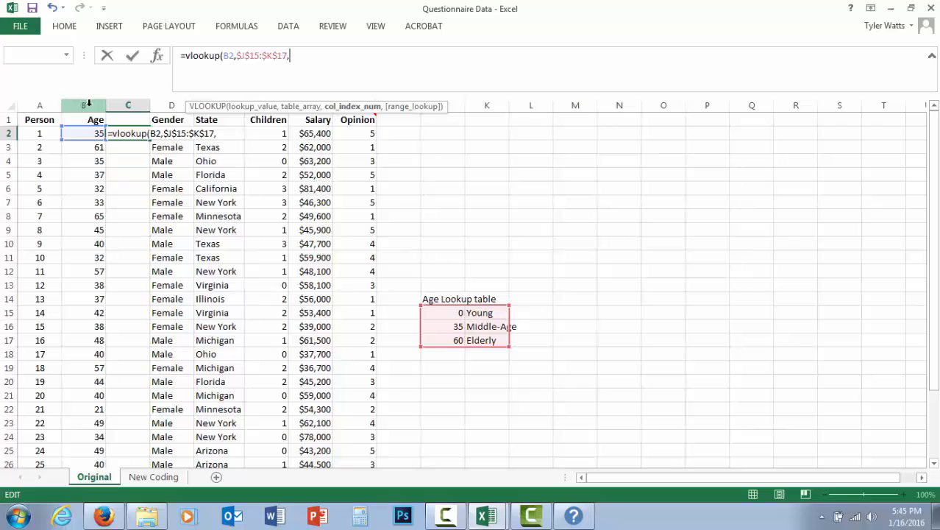
{"action": "type", "text": "2,"}
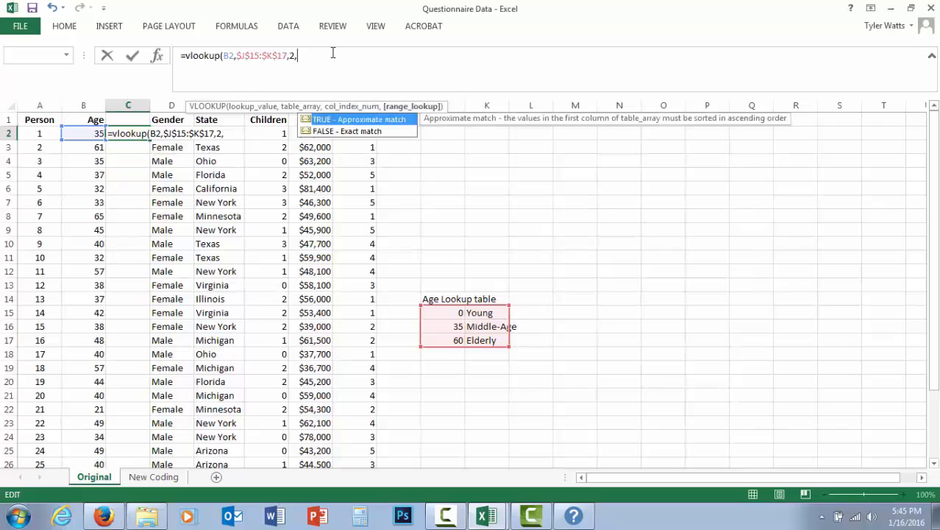
{"action": "left_click", "coordinate": [351, 122]}
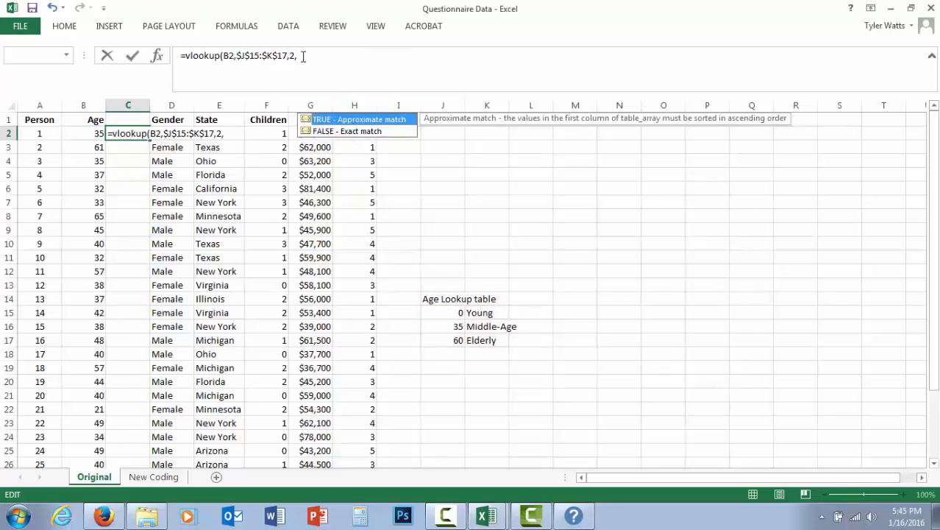
{"action": "key", "text": "Tab"}
{"action": "key", "text": "Return"}
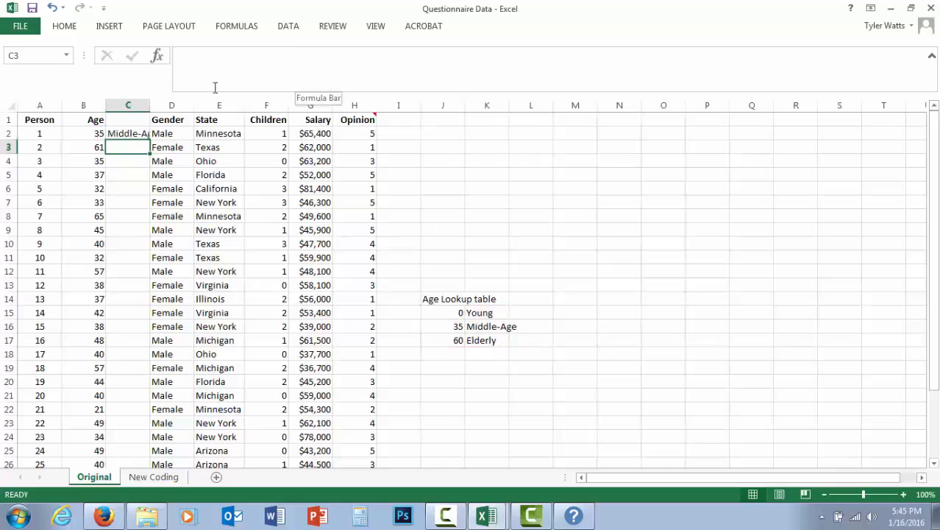
{"action": "double_click", "coordinate": [151, 106]}
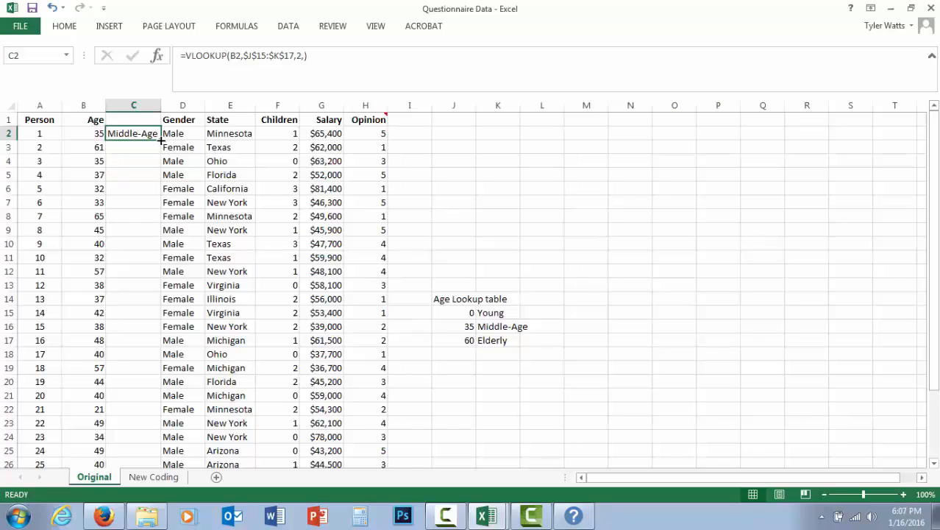
Try to fill the VLOOKUP formula from C2 down through C11
{"action": "left_click", "coordinate": [98, 133]}
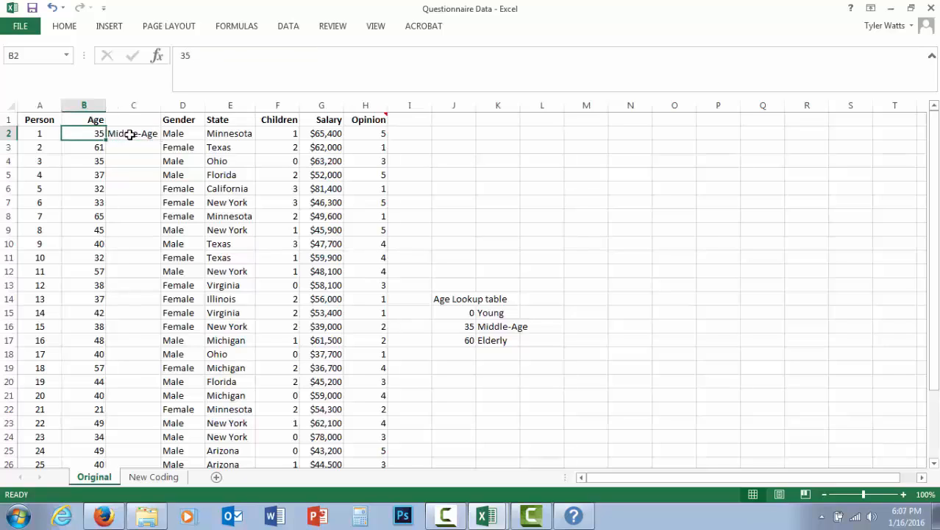
{"action": "left_click", "coordinate": [130, 134]}
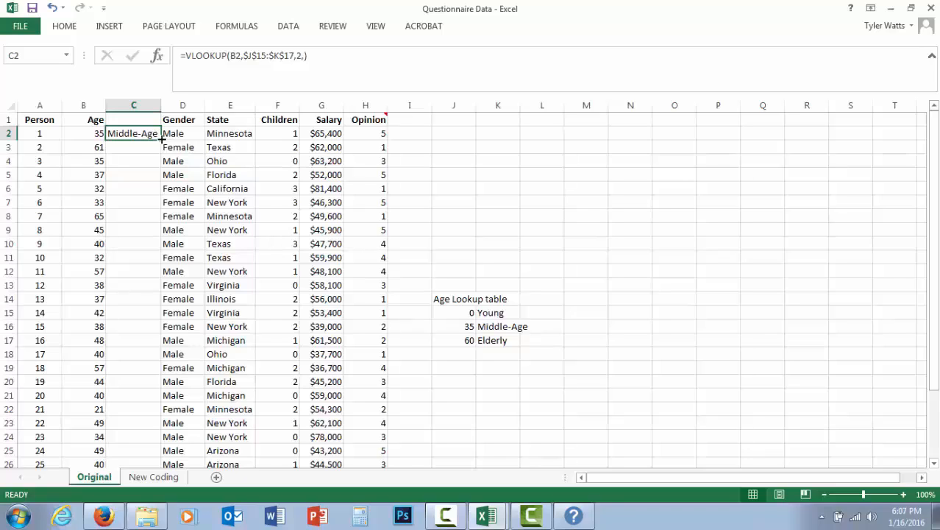
{"action": "left_click_drag", "start_coordinate": [162, 138], "coordinate": [147, 259]}
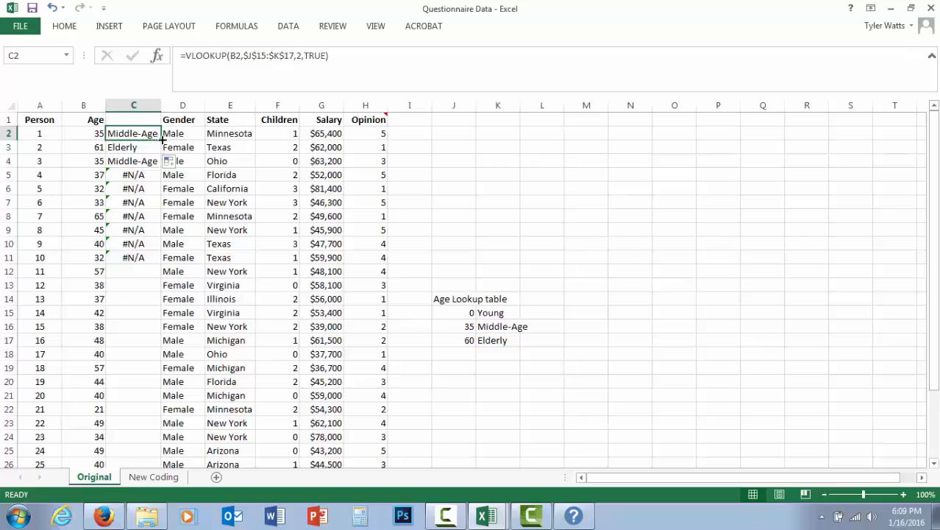
Fill the VLOOKUP formula from C2 down through C12 and compare several categories with their ages
{"action": "left_click_drag", "start_coordinate": [162, 139], "coordinate": [150, 283]}
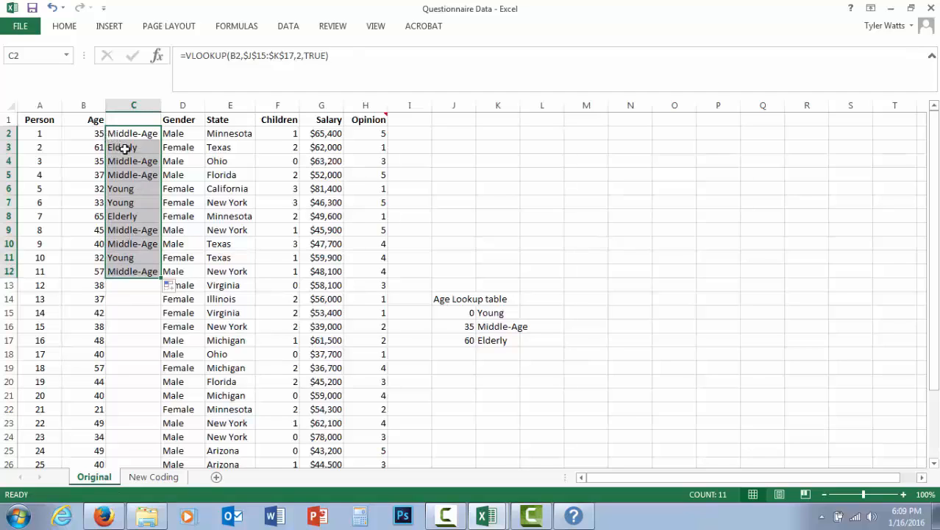
{"action": "left_click", "coordinate": [97, 188]}
{"action": "left_click", "coordinate": [125, 190]}
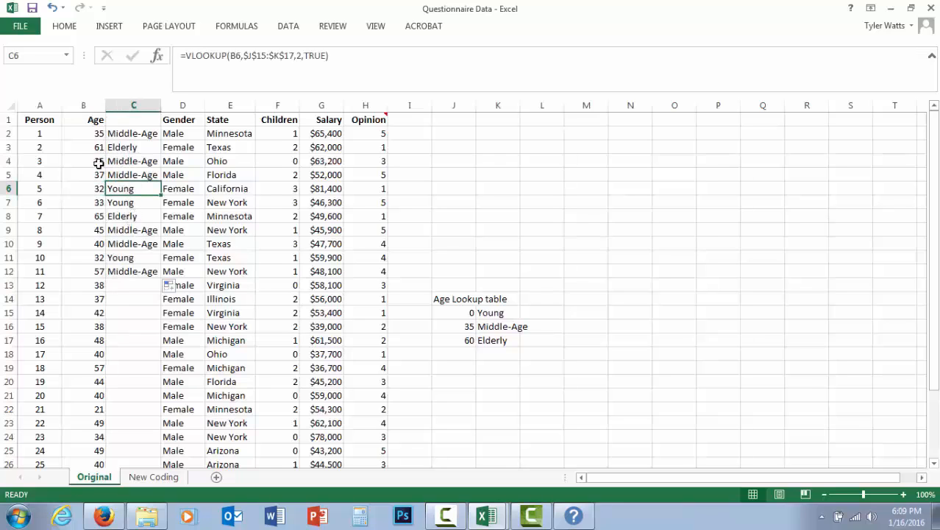
{"action": "left_click_drag", "start_coordinate": [88, 175], "coordinate": [118, 179]}
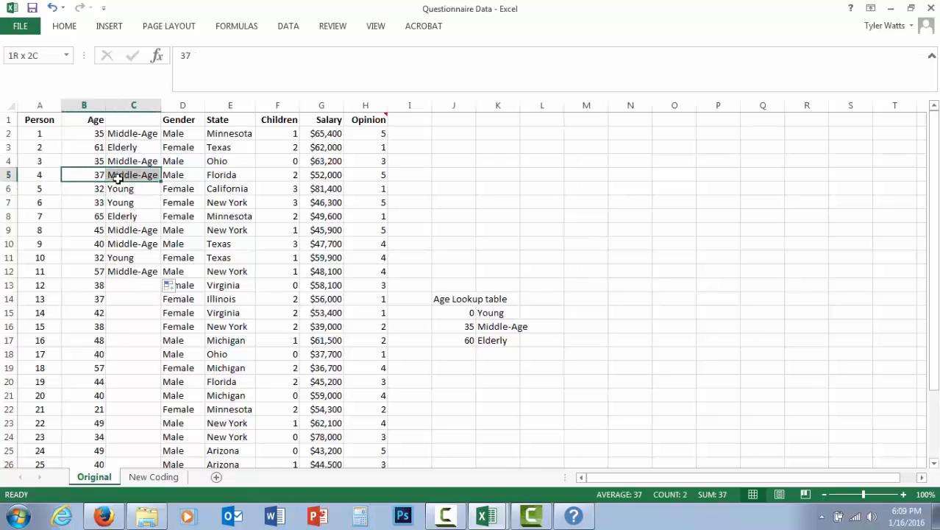
{"action": "left_click", "coordinate": [98, 272]}
Extend the age category formula from C12 down to the remaining people in the list
{"action": "left_click_drag", "start_coordinate": [98, 272], "coordinate": [140, 443]}
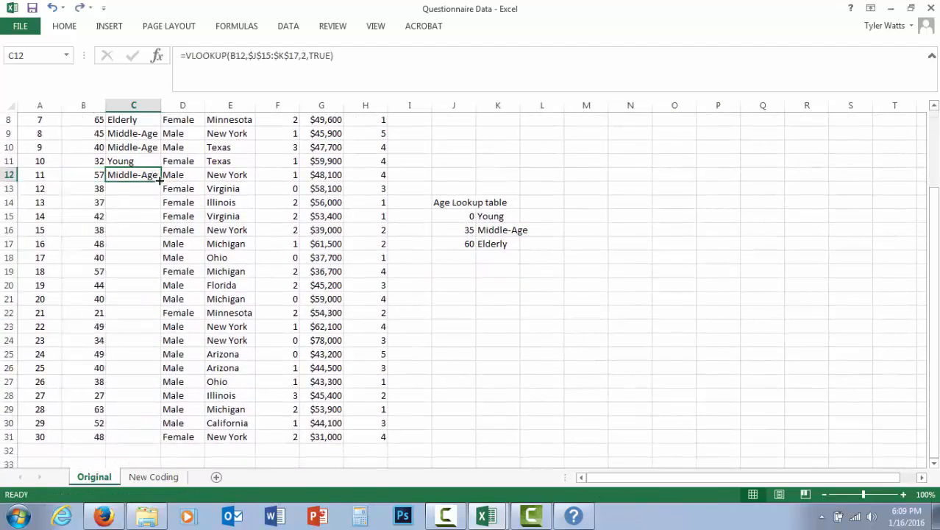
{"action": "left_click_drag", "start_coordinate": [161, 181], "coordinate": [151, 426]}
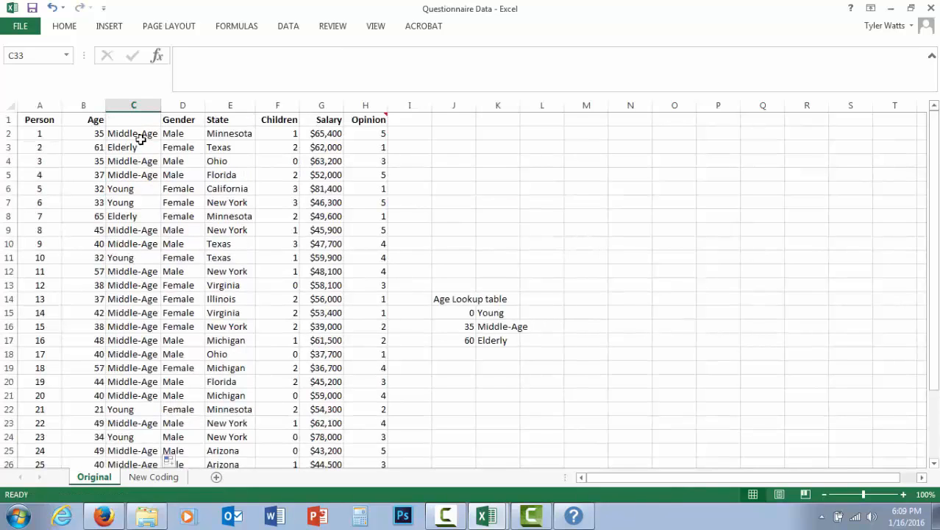
{"action": "left_click", "coordinate": [140, 137]}
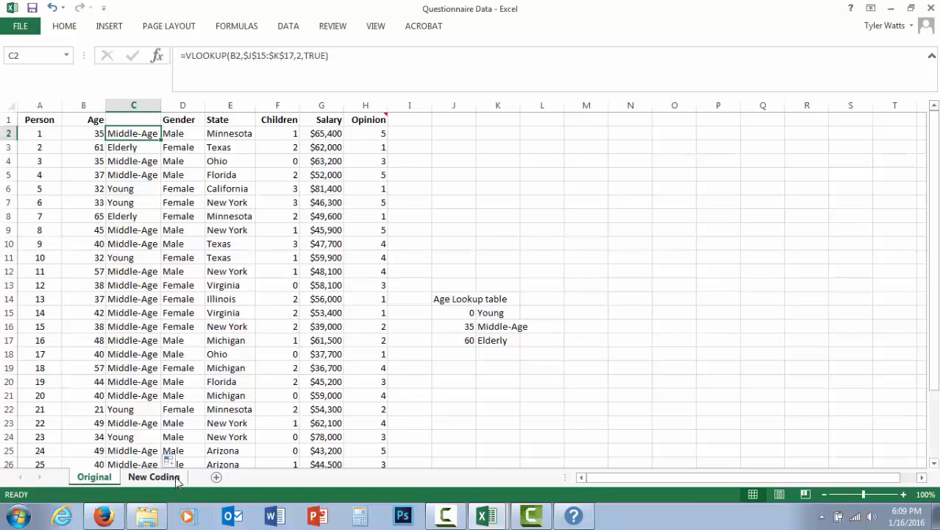
Switch to the HW1 workbook and enter "a." in I2 with "categorical variables are: age, gender, state, opinion" in J2
{"action": "left_click", "coordinate": [487, 516]}
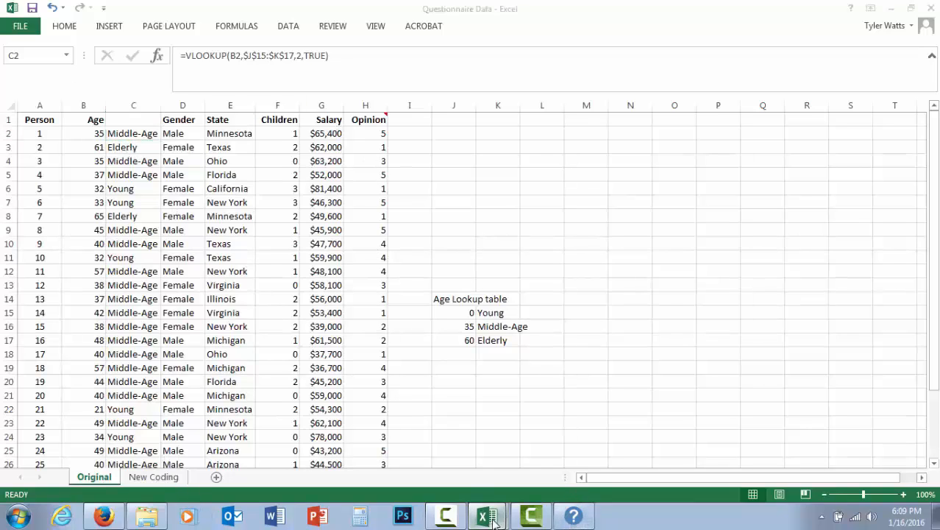
{"action": "left_click", "coordinate": [474, 462]}
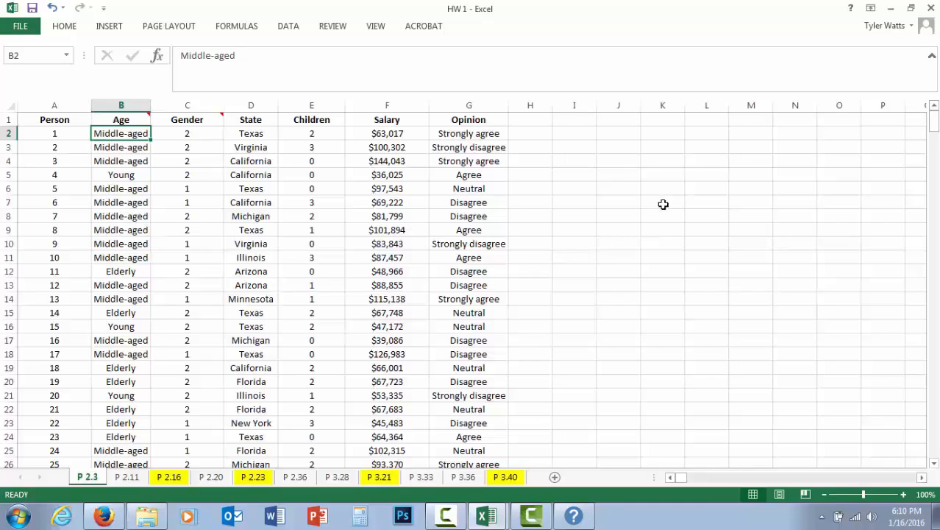
{"action": "left_click", "coordinate": [575, 133]}
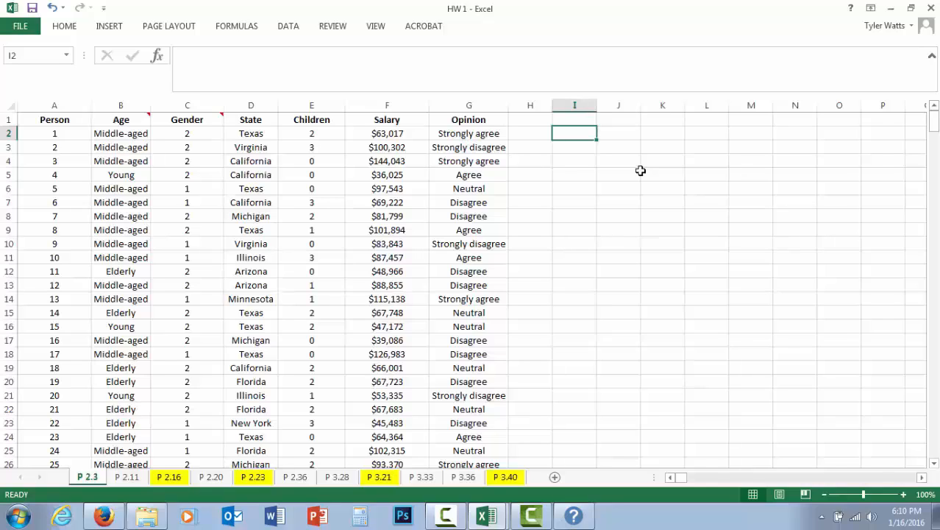
{"action": "type", "text": "a."}
{"action": "key", "text": "Tab"}
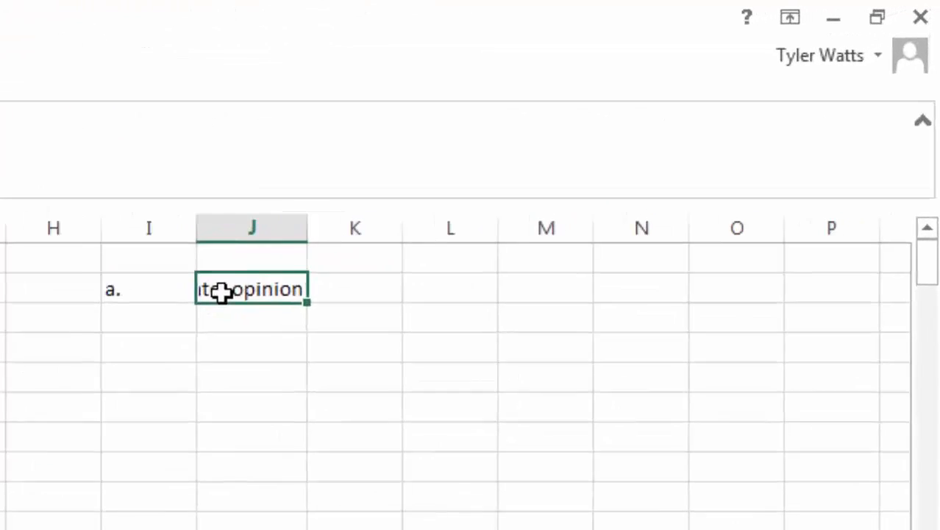
{"action": "right_click", "coordinate": [602, 137]}
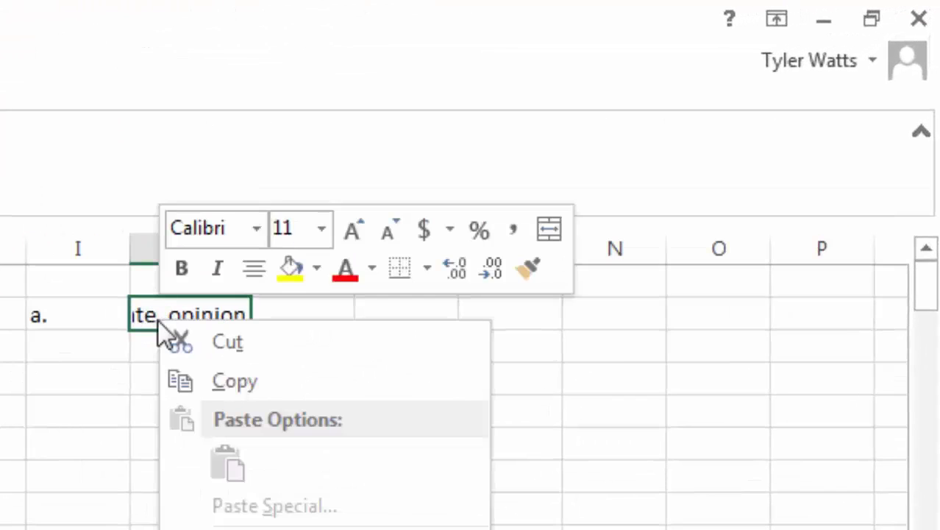
{"action": "left_click", "coordinate": [250, 529]}
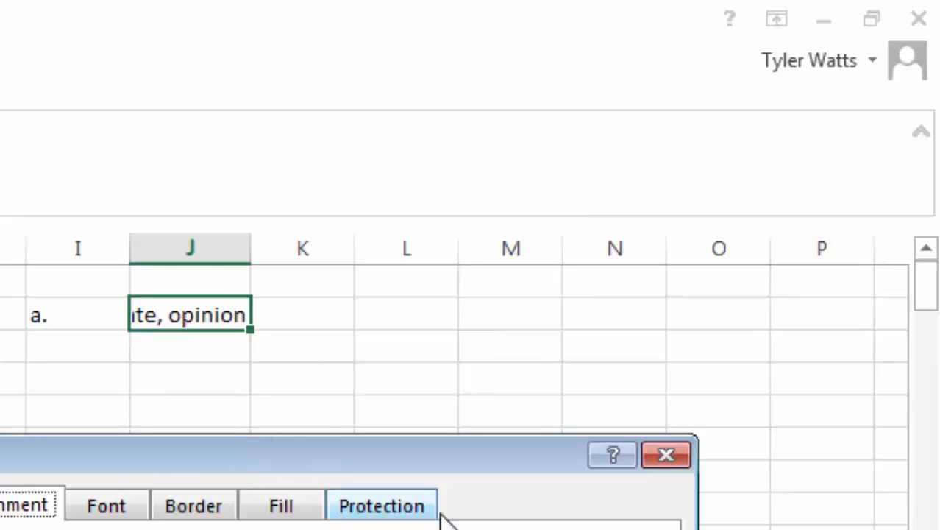
{"action": "left_click", "coordinate": [485, 529]}
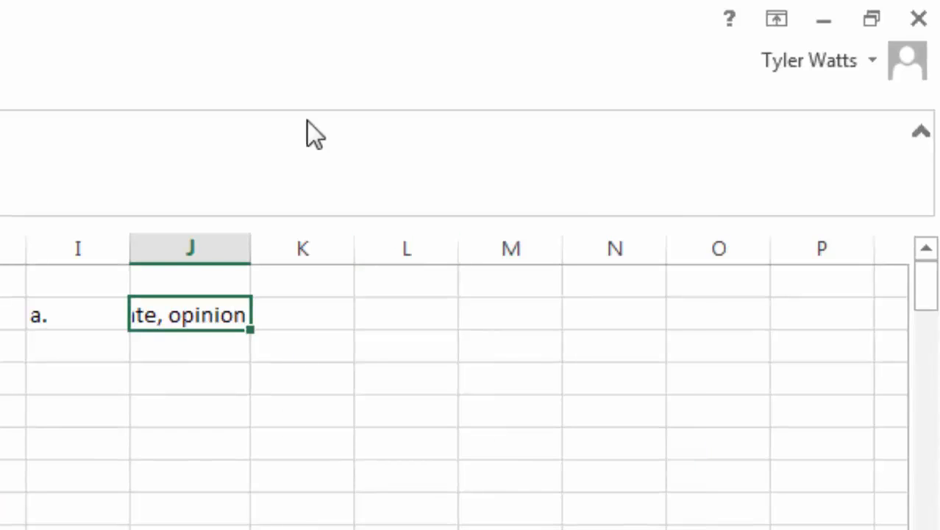
{"action": "double_click", "coordinate": [250, 251]}
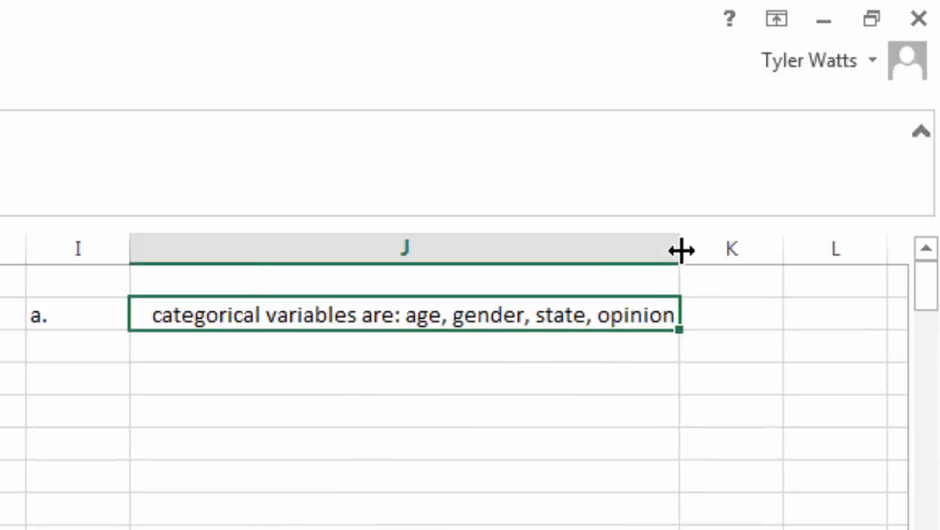
{"action": "left_click_drag", "start_coordinate": [681, 247], "coordinate": [250, 247]}
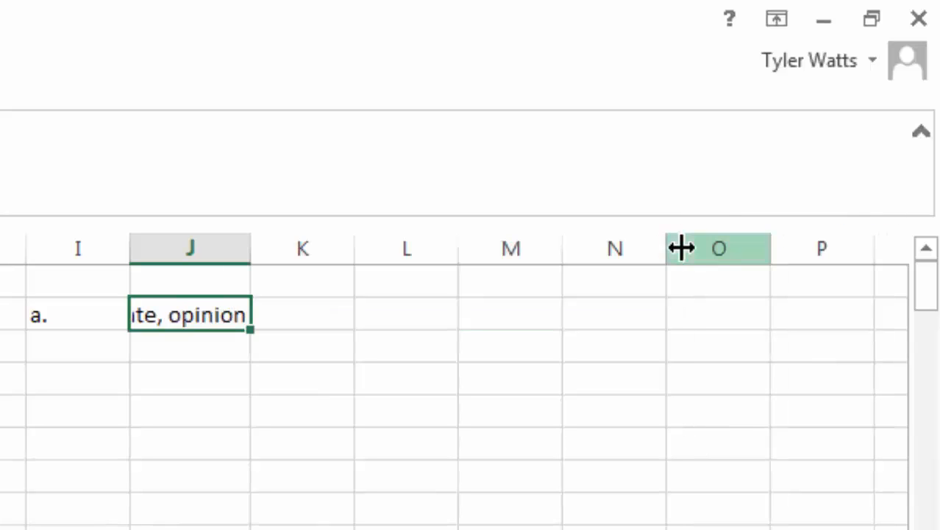
{"action": "double_click", "coordinate": [250, 255]}
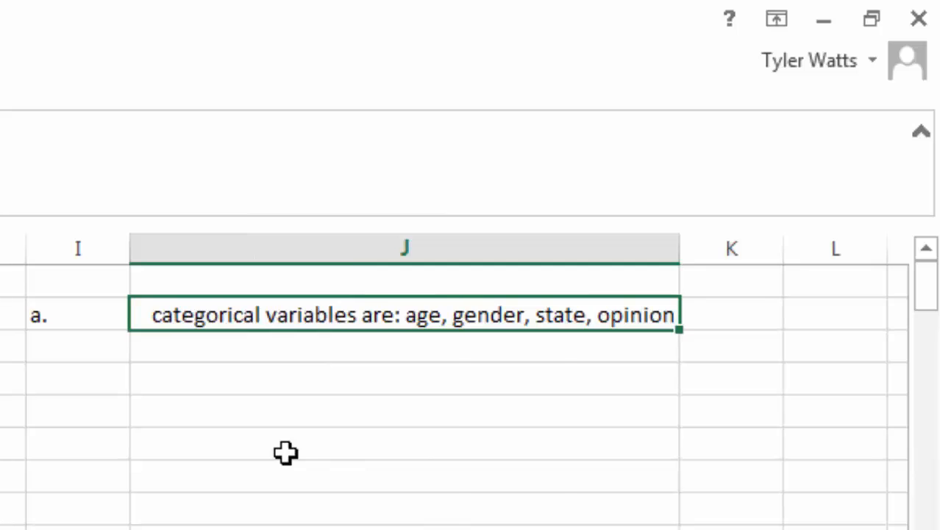
{"action": "key", "text": "ctrl+z"}
Left-align the categorical variables text in J2 and select J3 below it
{"action": "right_click", "coordinate": [203, 315]}
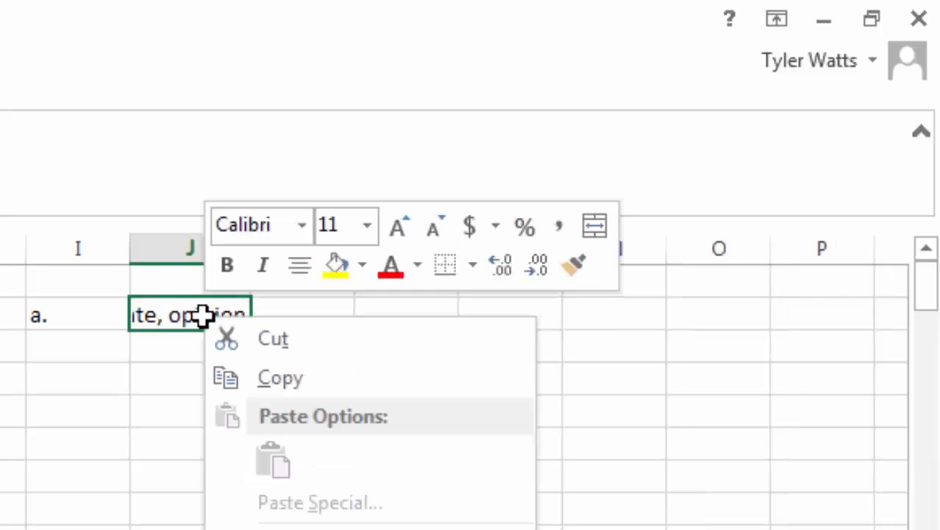
{"action": "key", "text": "f"}
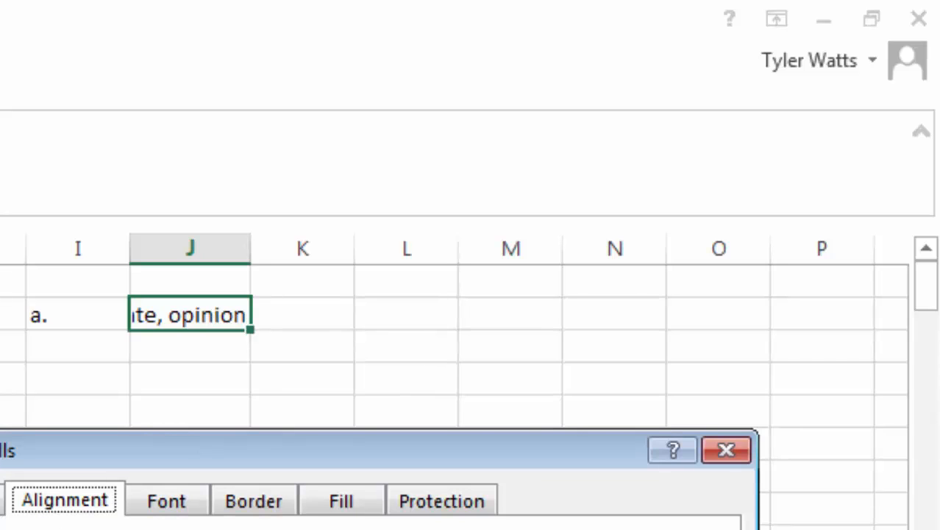
{"action": "key", "text": "Tab"}
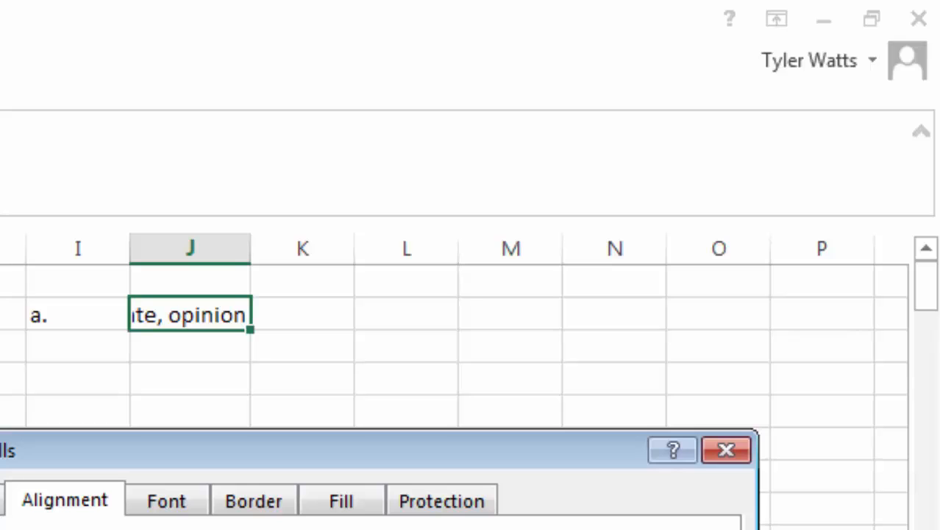
{"action": "key", "text": "Return"}
{"action": "left_click", "coordinate": [268, 347]}
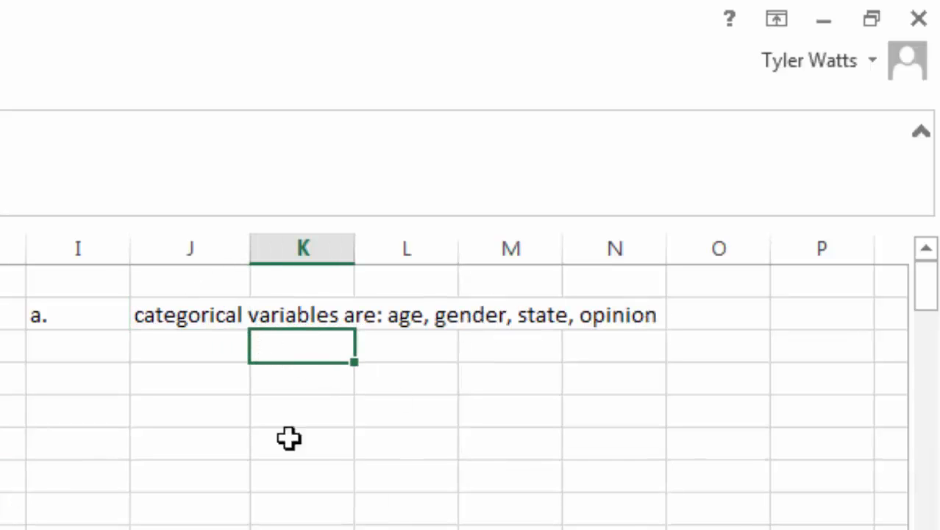
{"action": "key", "text": "Left"}
{"action": "key", "text": "Left"}
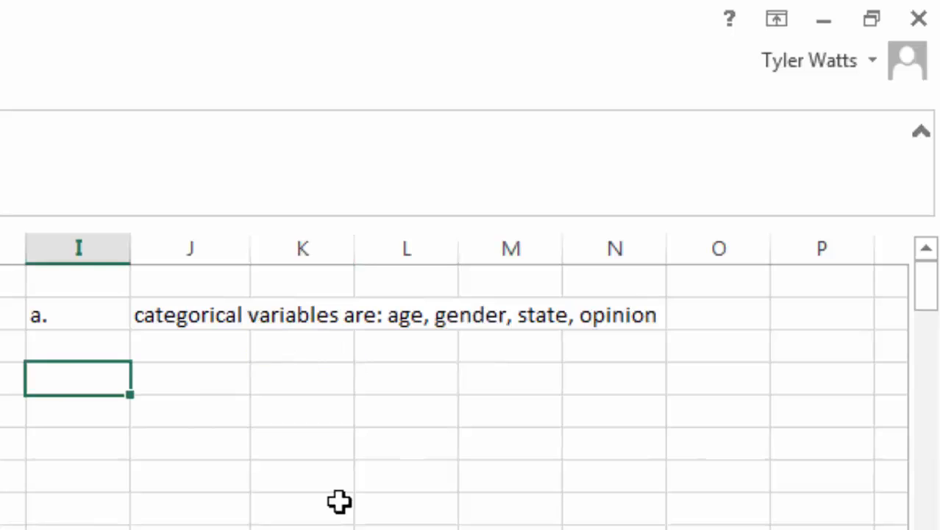
{"action": "left_click", "coordinate": [191, 346]}
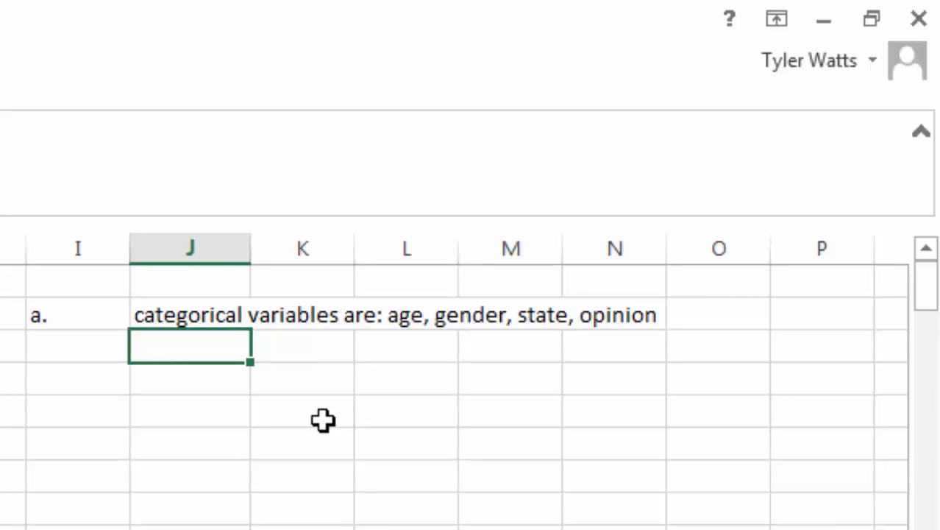
Enter "nominal variable: gender, state," in J3
{"action": "type", "text": "nomina"}
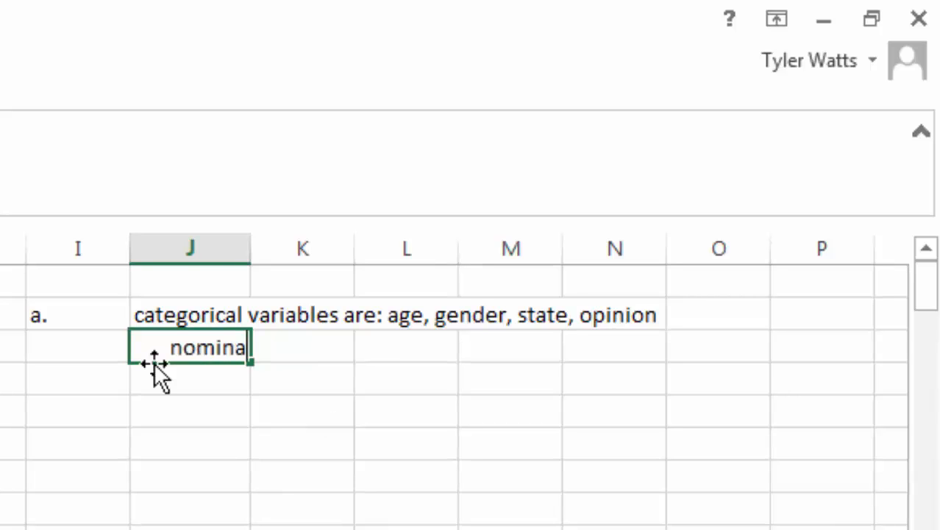
{"action": "type", "text": "l vari"}
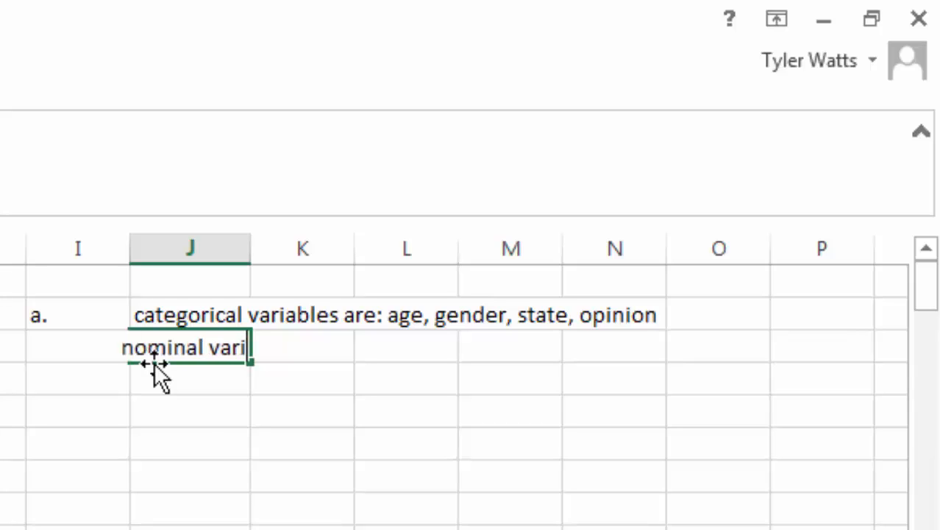
{"action": "type", "text": "able:"}
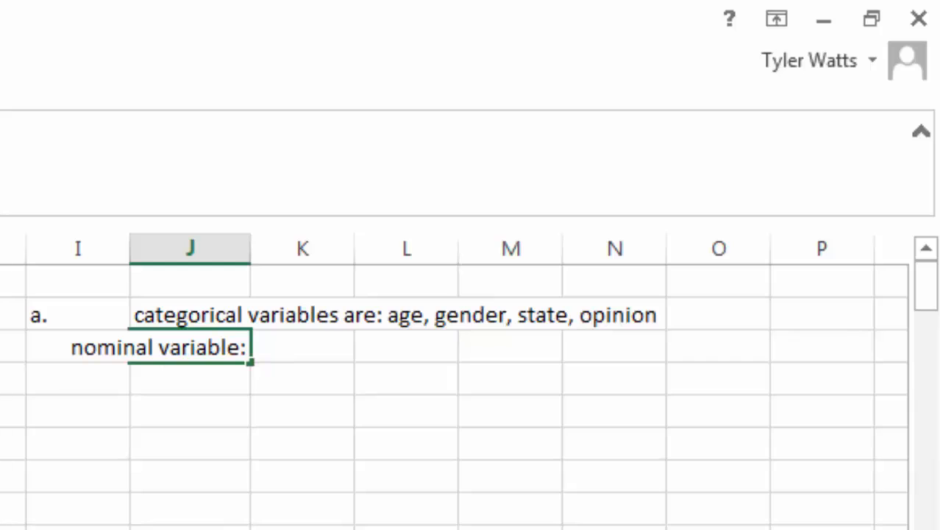
{"action": "type", "text": "gender, state,"}
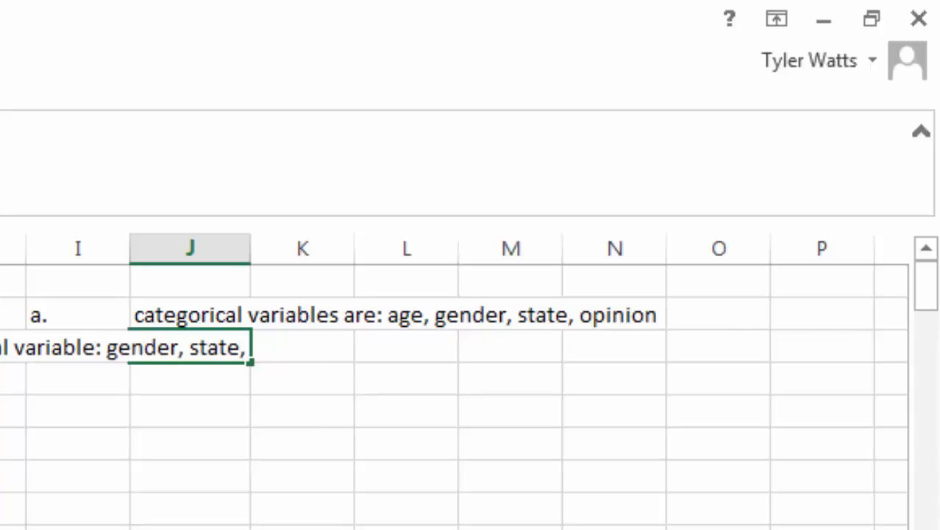
{"action": "type", "text": " child"}
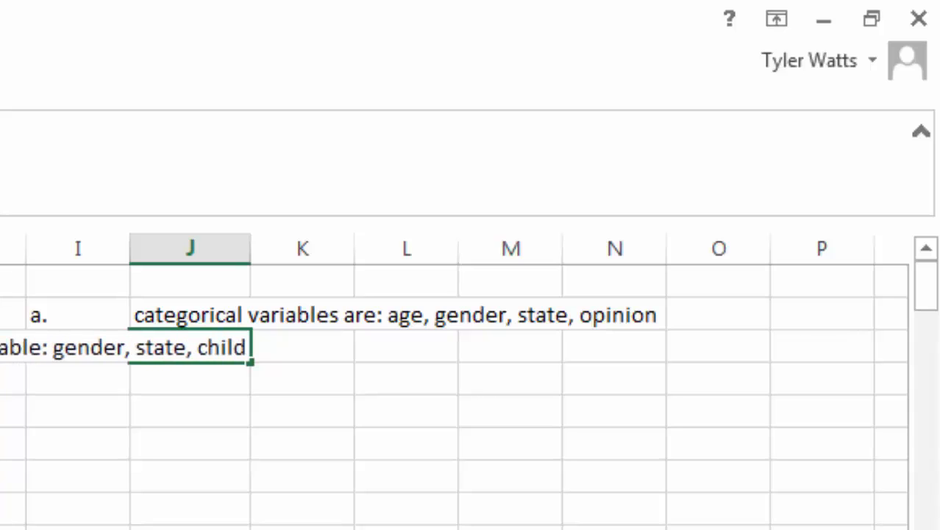
{"action": "key", "text": "BackSpace"}
{"action": "key", "text": "BackSpace"}
{"action": "key", "text": "BackSpace"}
{"action": "key", "text": "BackSpace"}
{"action": "key", "text": "BackSpace"}
{"action": "key", "text": "BackSpace"}
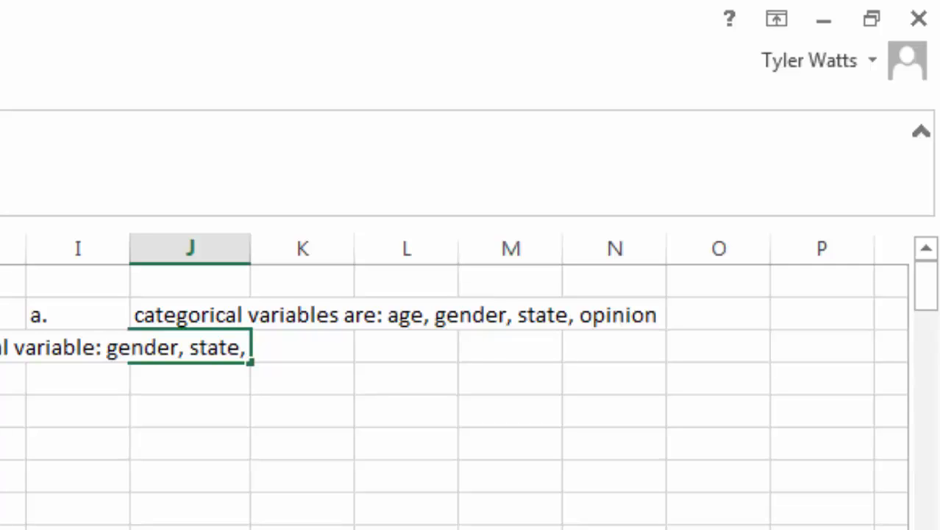
Finish the J3 entry and widen column J to fit its longest text
{"action": "left_click", "coordinate": [444, 404]}
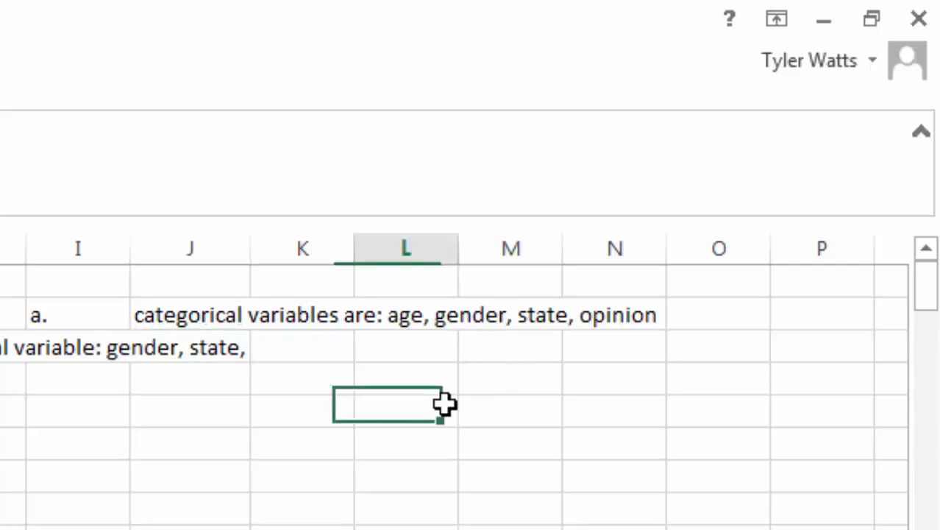
{"action": "right_click", "coordinate": [188, 347]}
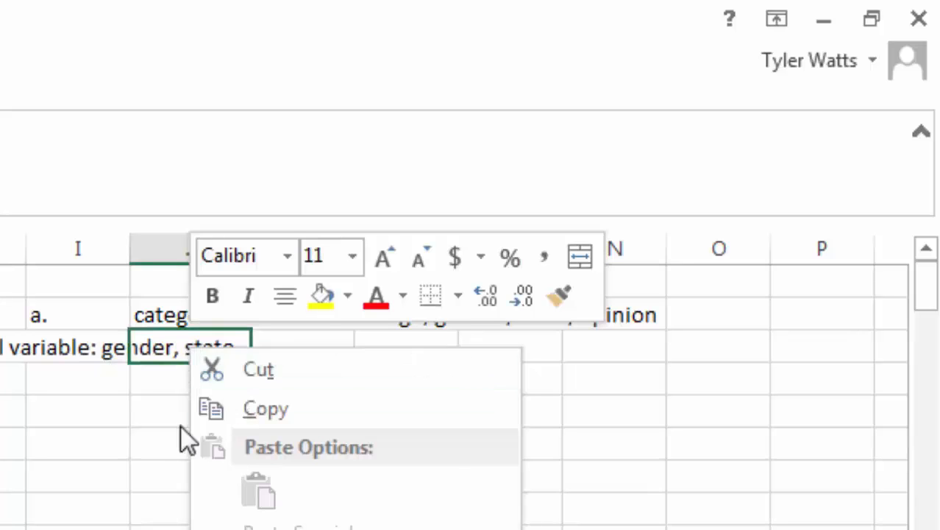
{"action": "key", "text": "Escape"}
{"action": "double_click", "coordinate": [251, 248]}
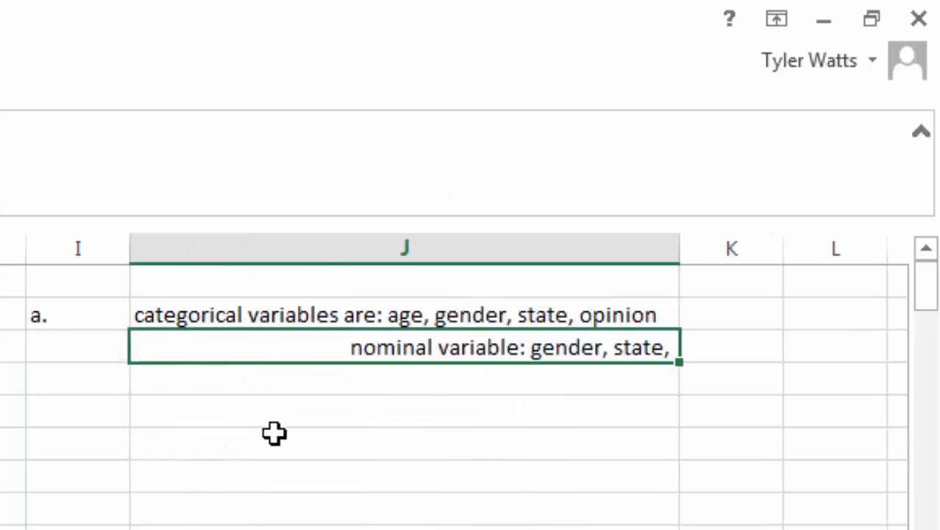
Enter "ordinal: age, salary, opinion" in J4 below the nominal variables
{"action": "left_click", "coordinate": [243, 403]}
{"action": "left_click", "coordinate": [231, 384]}
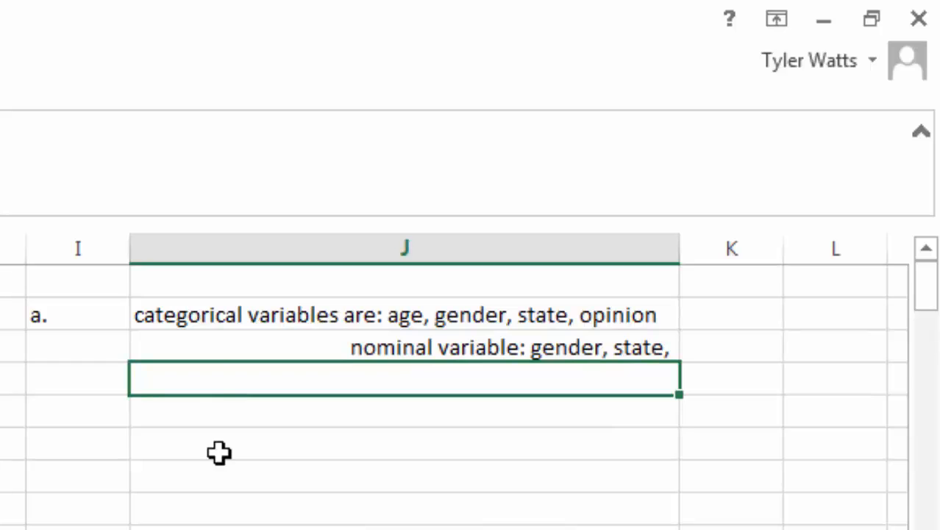
{"action": "type", "text": "ordinal:"}
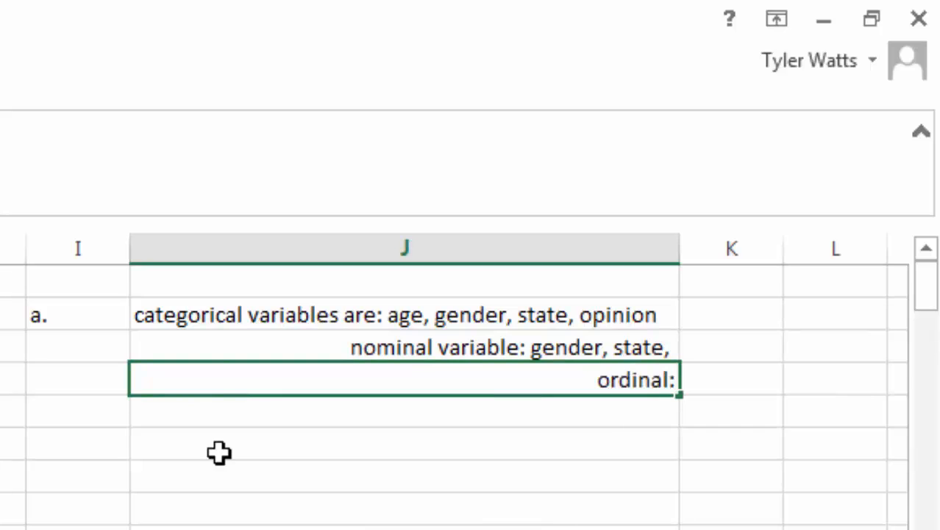
{"action": "type", "text": " age"}
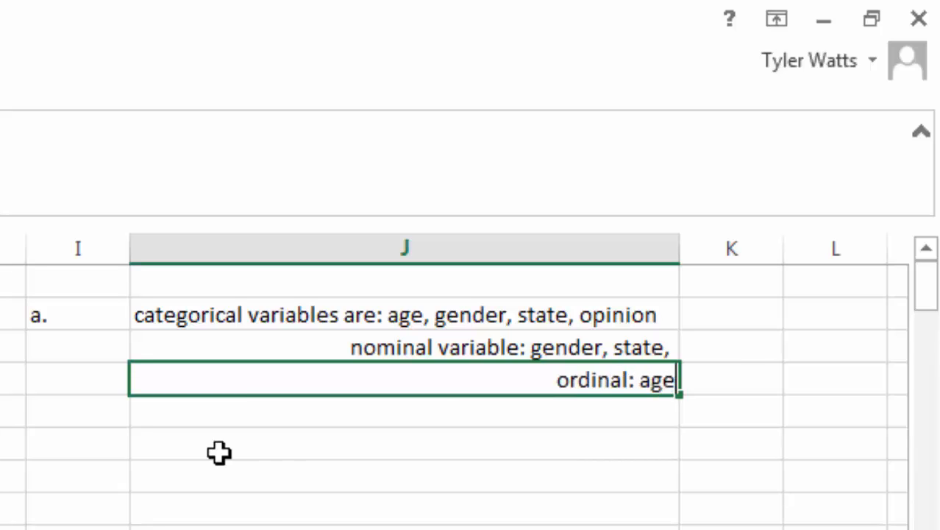
{"action": "type", "text": ", salary"}
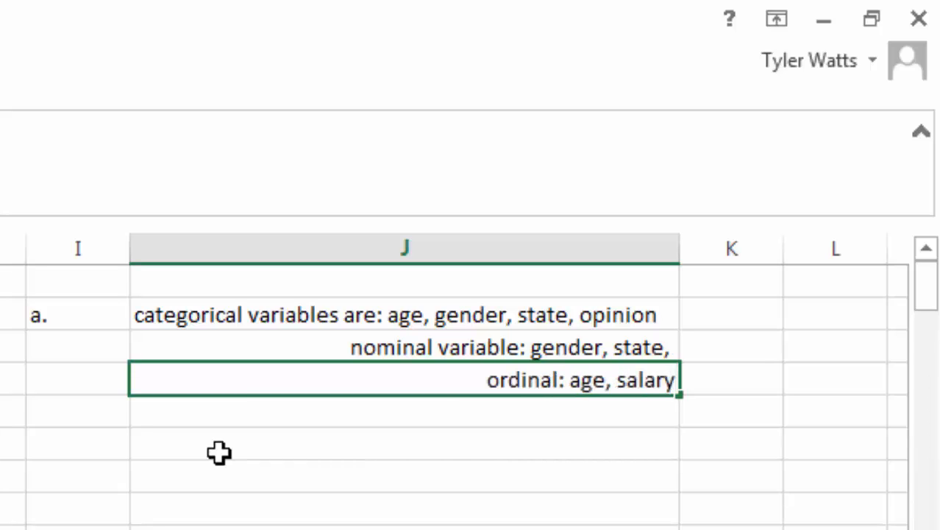
{"action": "type", "text": ", opinion"}
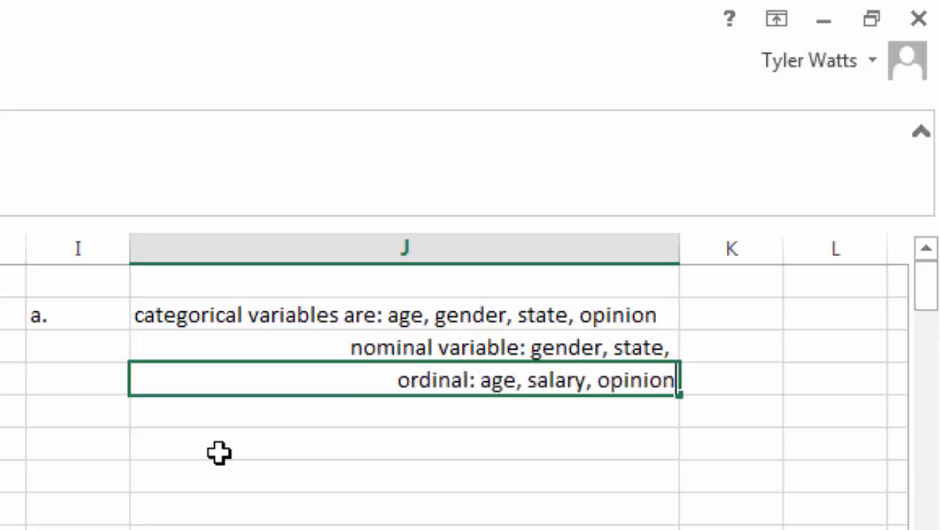
{"action": "left_click", "coordinate": [206, 462]}
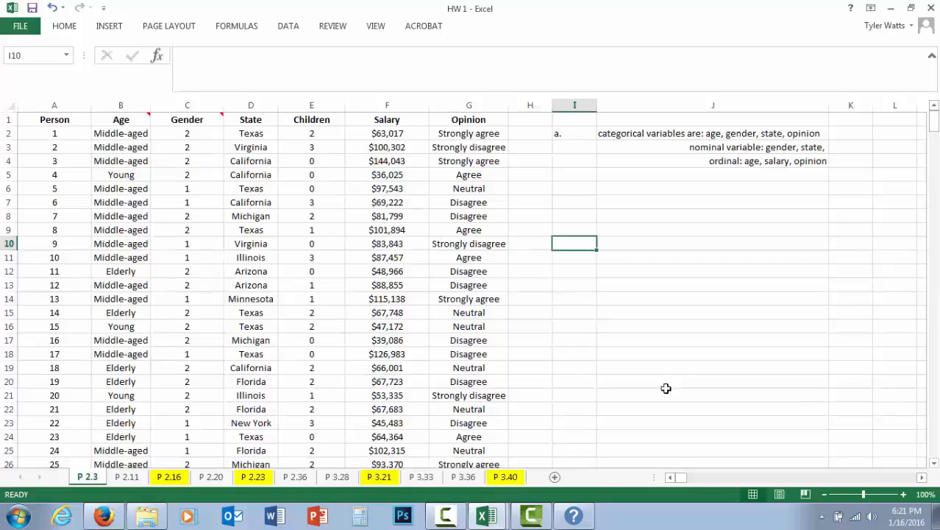
Look over the Age column and enter the label "b." in I7
{"action": "left_click", "coordinate": [575, 206]}
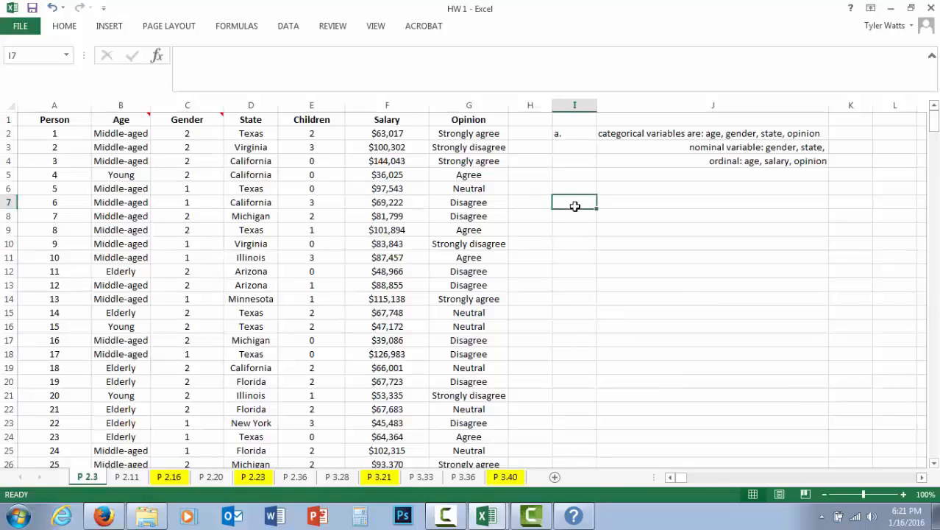
{"action": "left_click", "coordinate": [130, 105]}
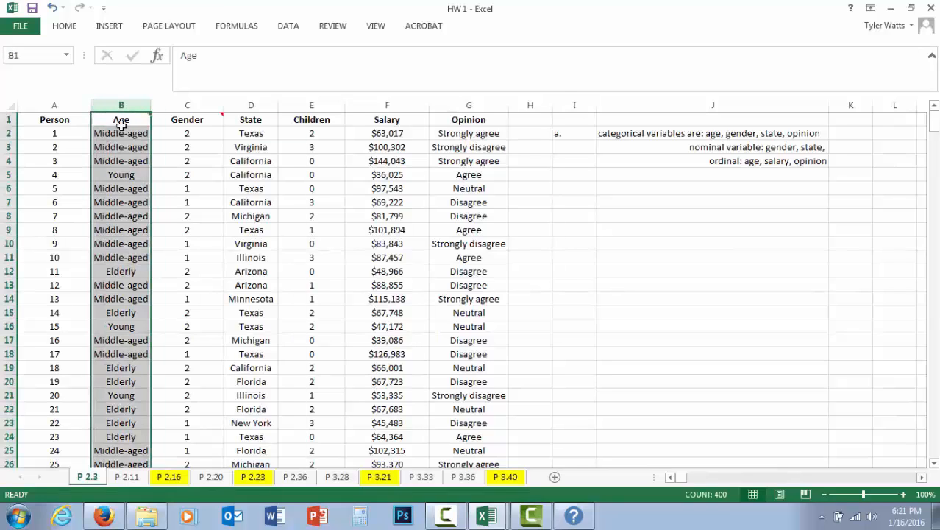
{"action": "mouse_move", "coordinate": [132, 116]}
{"action": "left_click", "coordinate": [611, 225]}
{"action": "left_click", "coordinate": [559, 202]}
{"action": "type", "text": "b."}
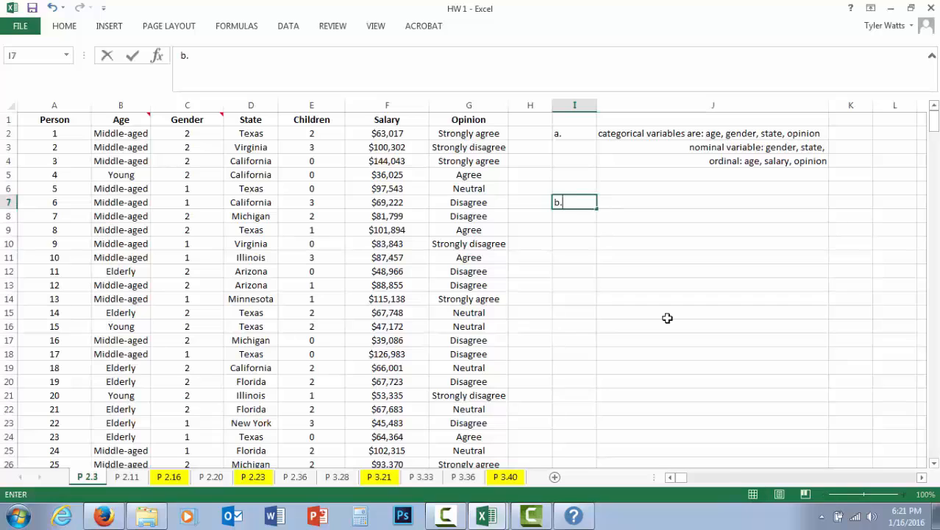
{"action": "key", "text": "Tab"}
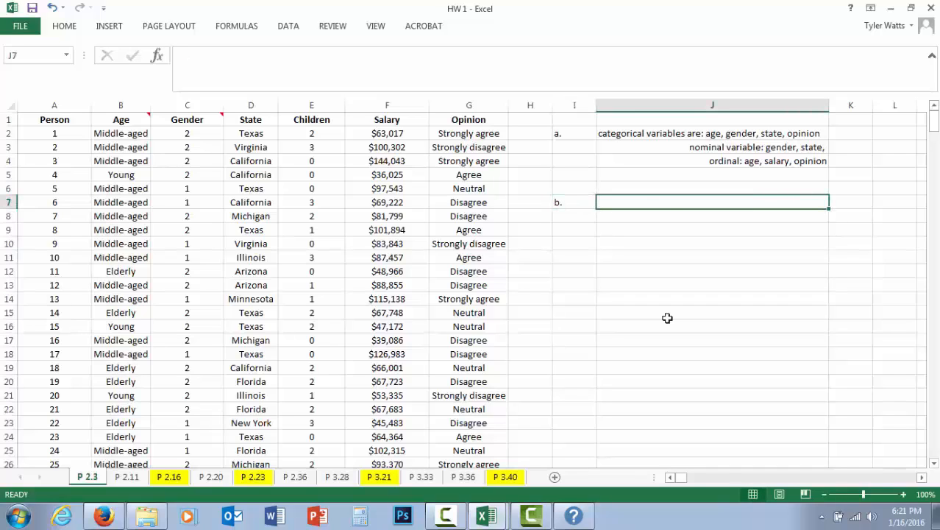
List the age categories Young, Middle-aged and Elderly in I8 through I10
{"action": "left_click", "coordinate": [579, 215]}
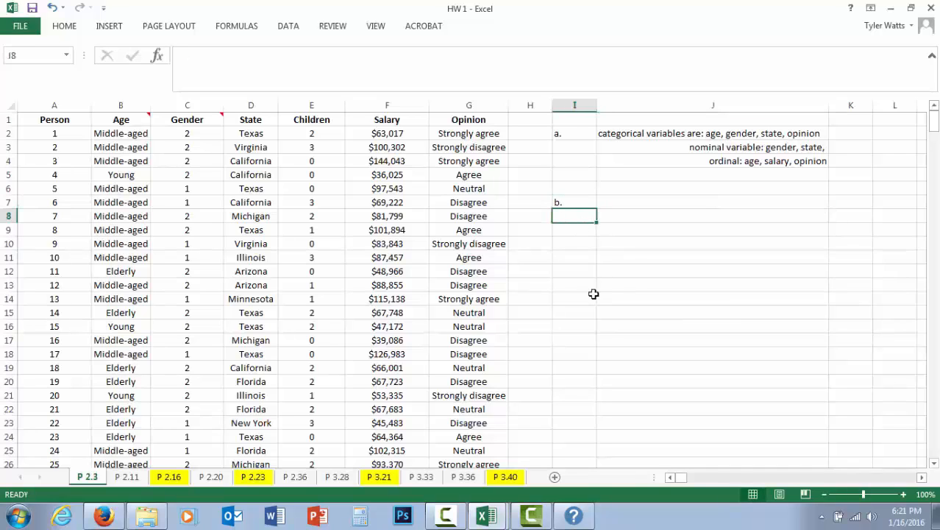
{"action": "type", "text": "Young"}
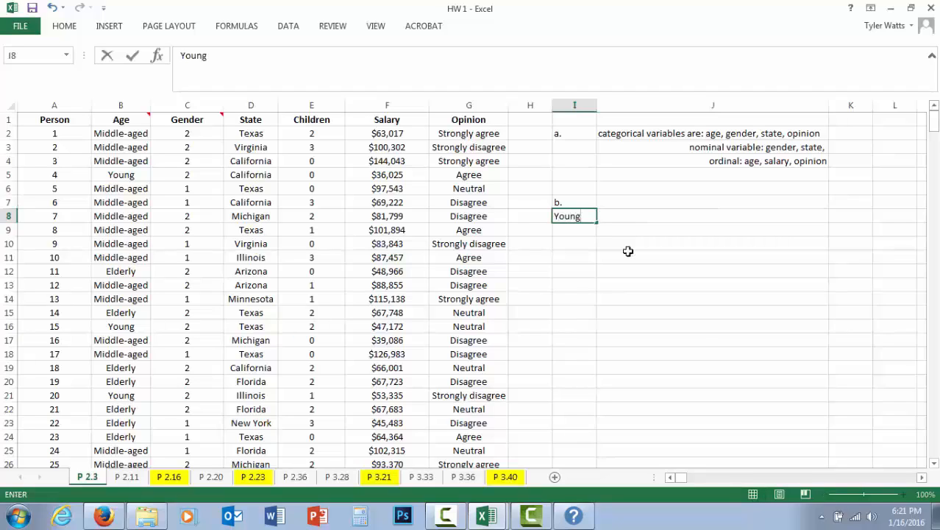
{"action": "key", "text": "Return"}
{"action": "type", "text": "Middle"}
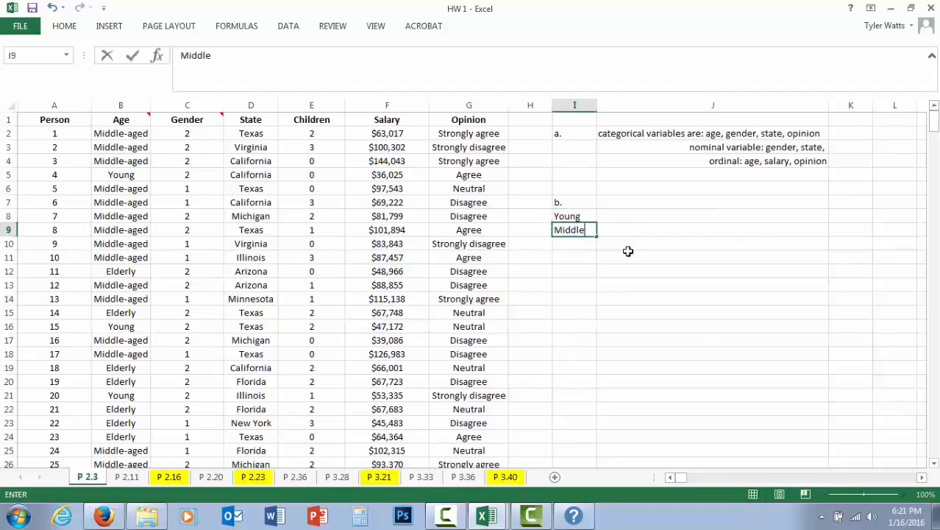
{"action": "type", "text": "-aged"}
{"action": "key", "text": "Return"}
{"action": "type", "text": "Elderly"}
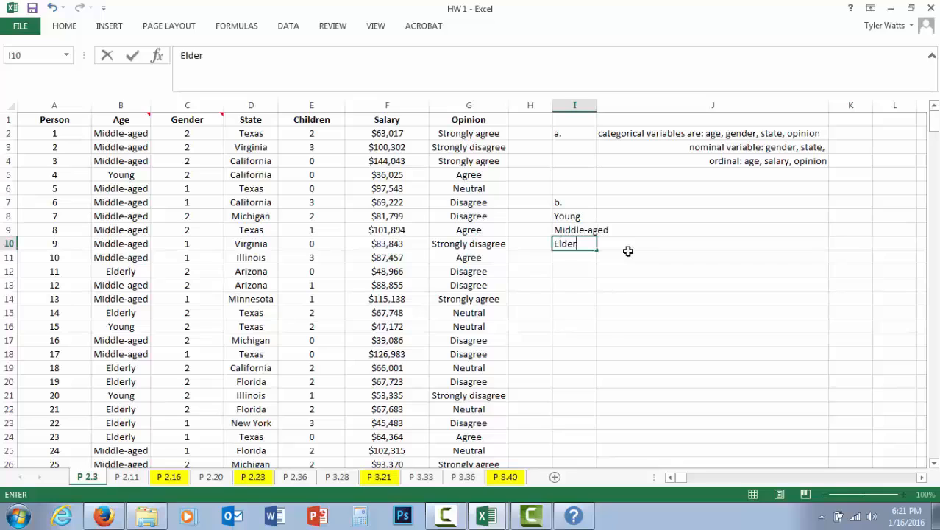
Select J8 beside Young and widen column I to fit the age category names
{"action": "key", "text": "Tab"}
{"action": "key", "text": "Up"}
{"action": "key", "text": "Up"}
{"action": "double_click", "coordinate": [596, 106]}
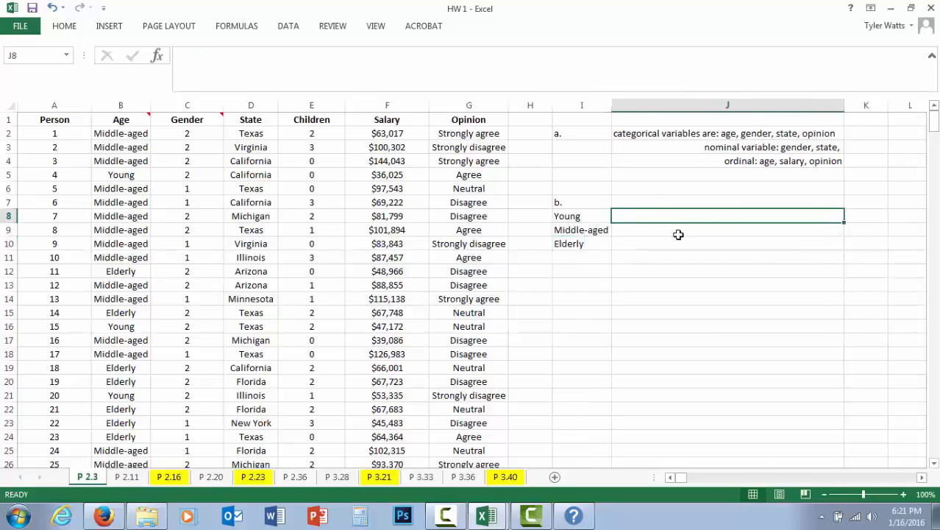
Count the Young entries in J8 with the formula =COUNTIF(B2:B400, I8)
{"action": "type", "text": "="}
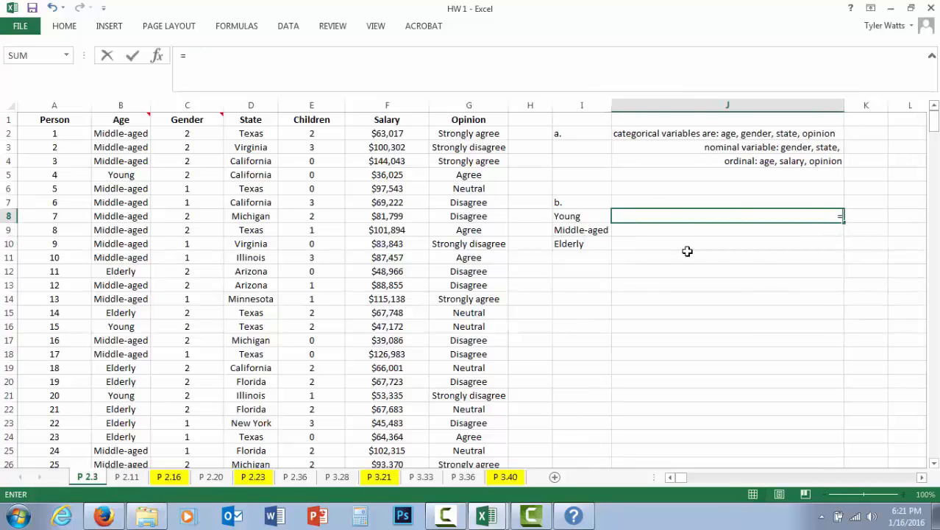
{"action": "type", "text": "countif"}
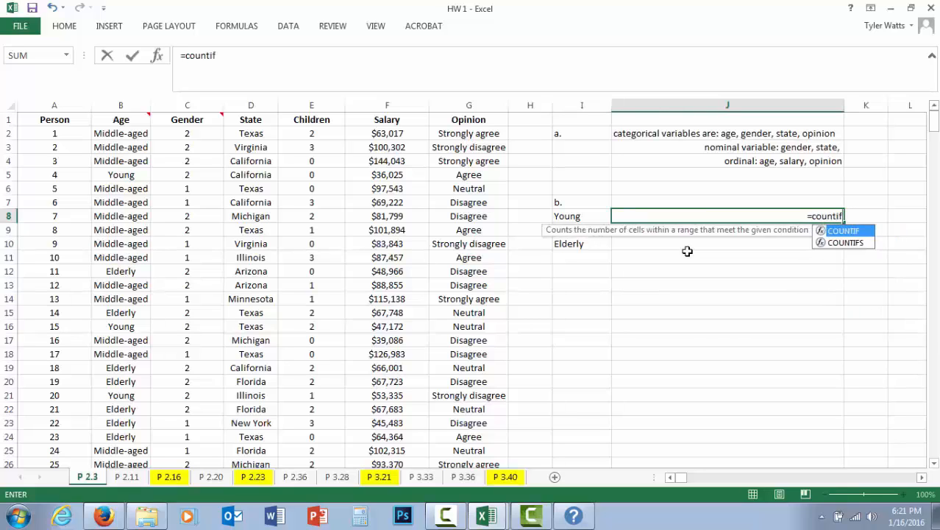
{"action": "type", "text": "("}
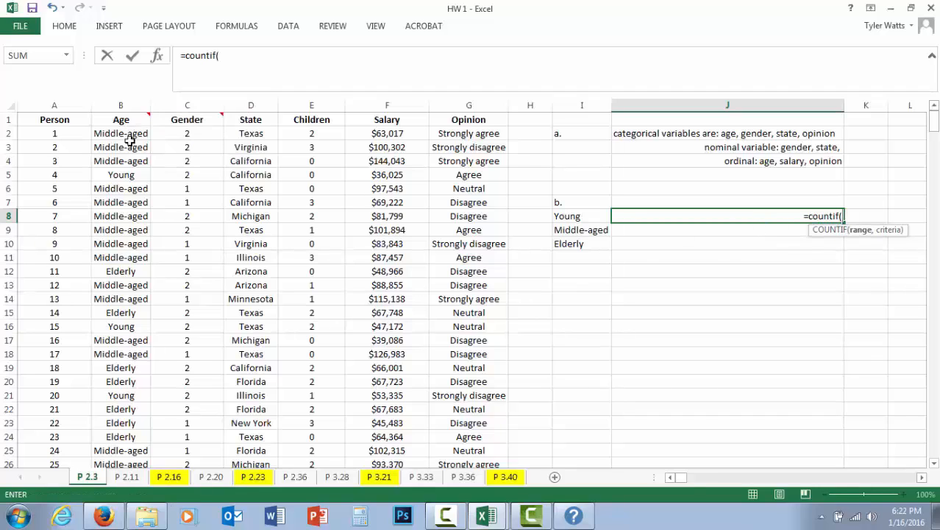
{"action": "left_click_drag", "start_coordinate": [129, 134], "coordinate": [120, 422]}
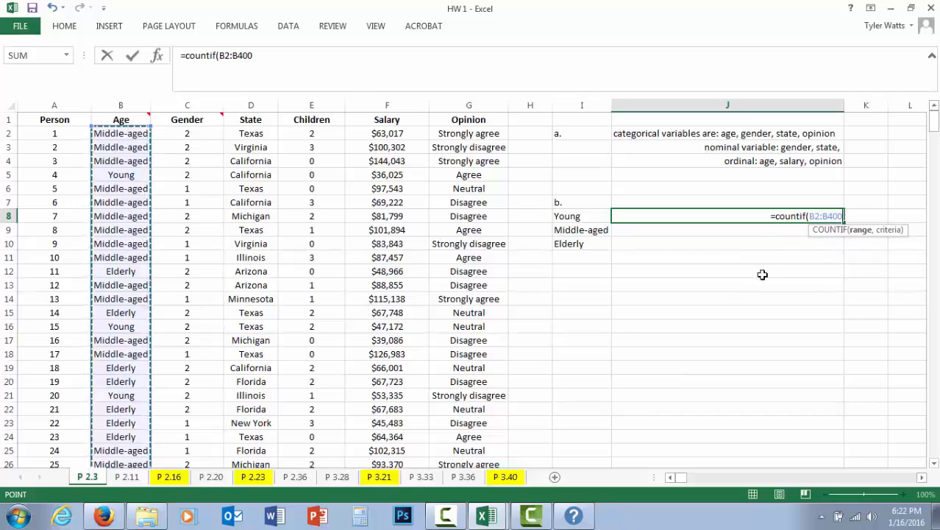
{"action": "type", "text": ","}
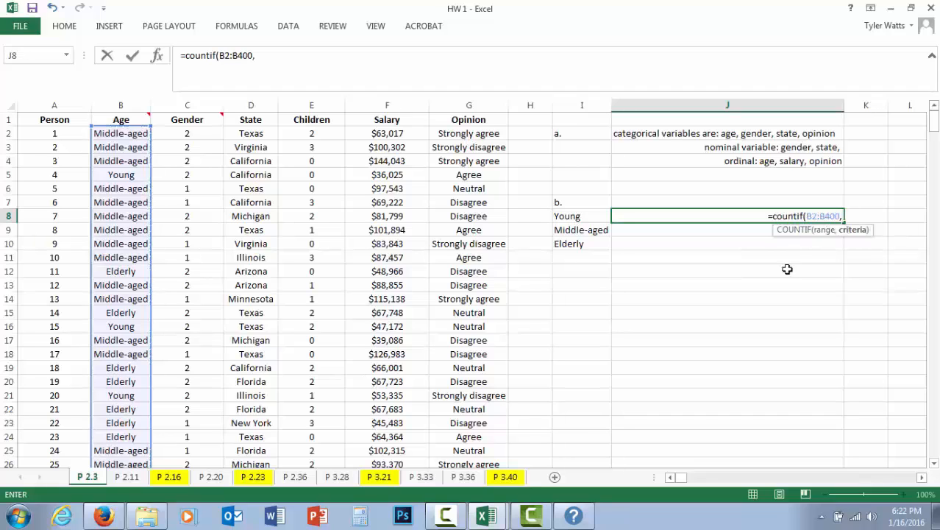
{"action": "left_click", "coordinate": [571, 217]}
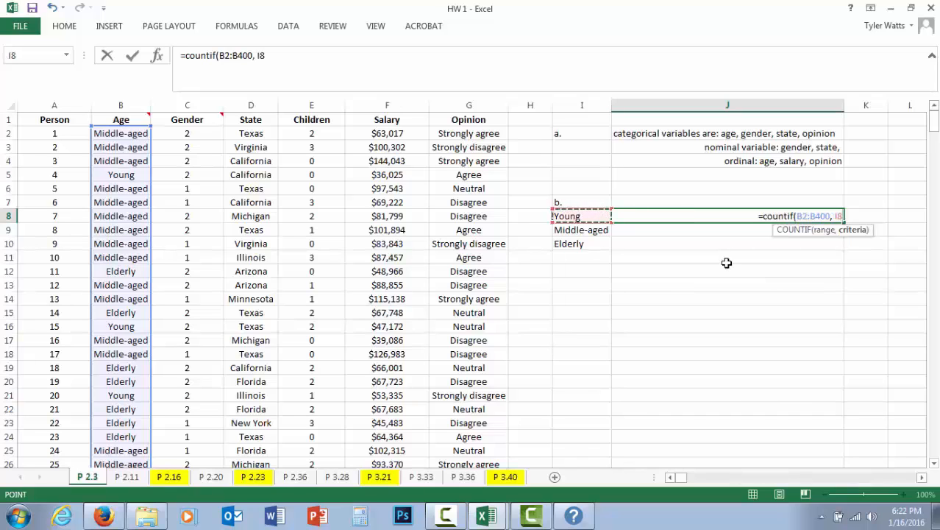
{"action": "key", "text": "Return"}
Review the COUNTIF formula in J8 against the Age column it counts
{"action": "left_click", "coordinate": [733, 217]}
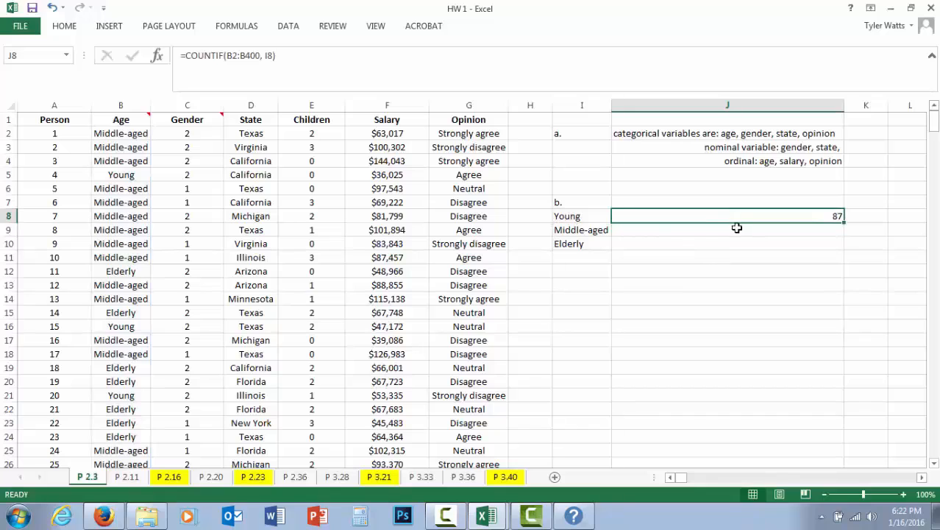
{"action": "left_click", "coordinate": [731, 229]}
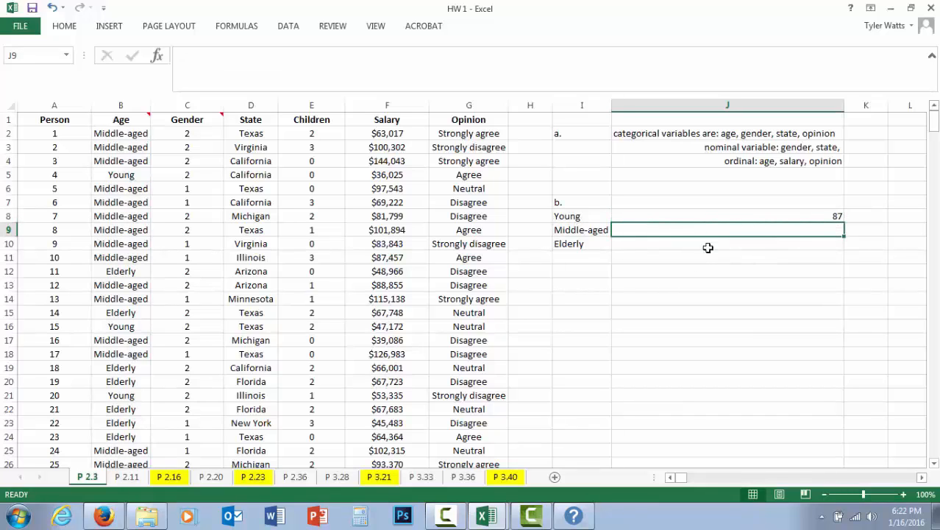
{"action": "left_click", "coordinate": [771, 217]}
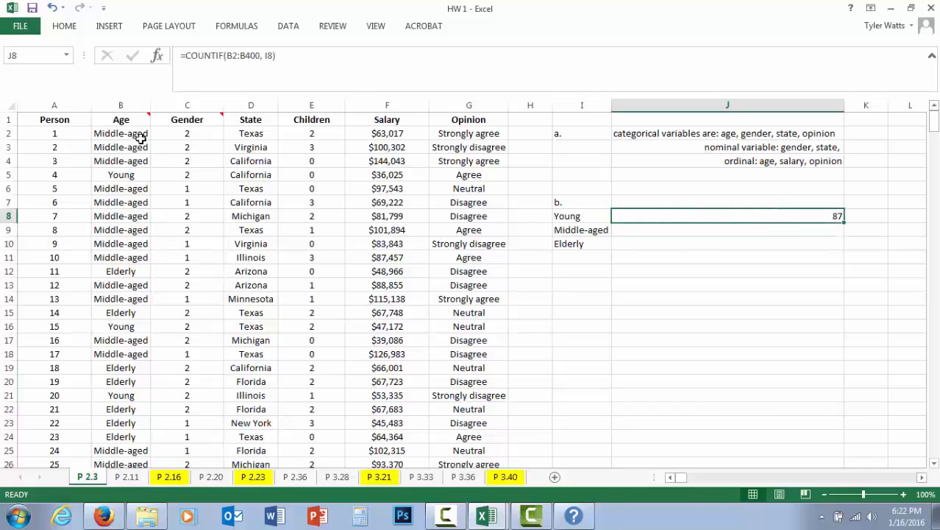
{"action": "left_click", "coordinate": [126, 105]}
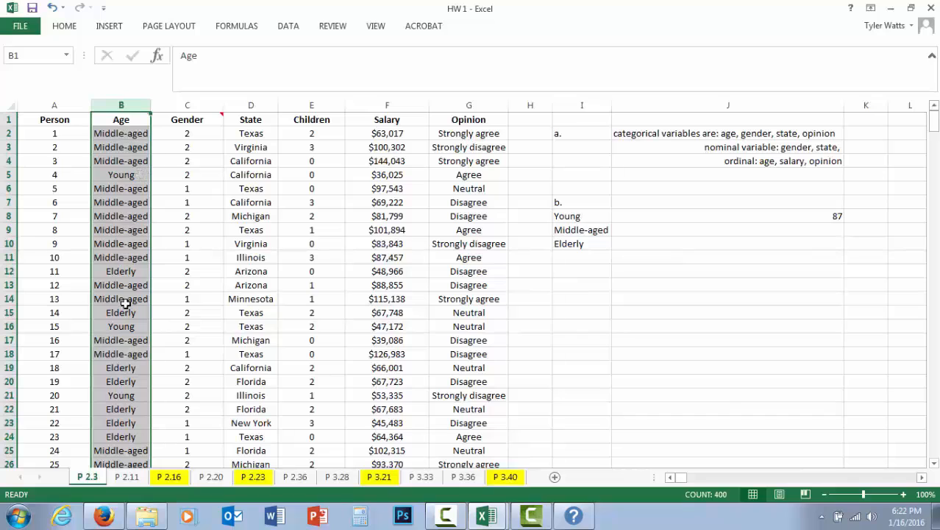
{"action": "left_click", "coordinate": [762, 238]}
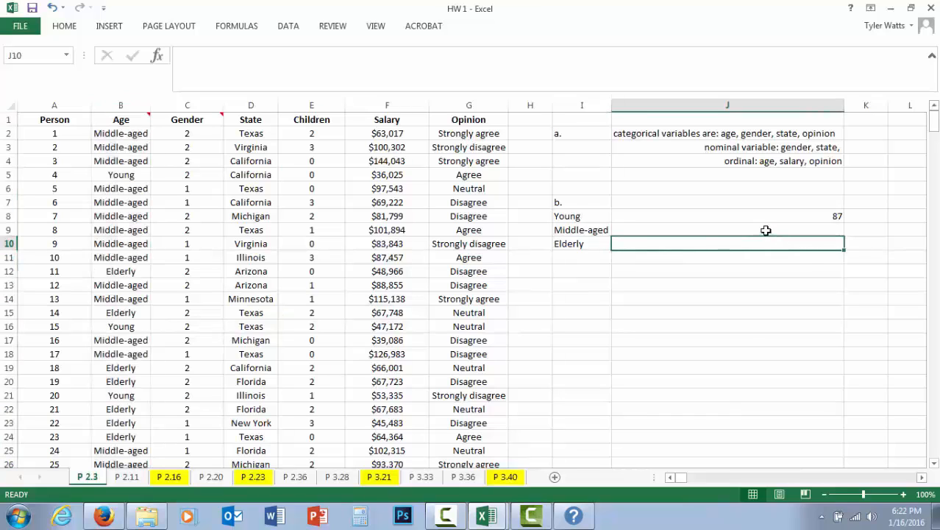
Count the Middle-aged entries in J9 with the formula =COUNTIF(B2:B400, "Middle-aged")
{"action": "left_click", "coordinate": [766, 231]}
{"action": "type", "text": "=countif("}
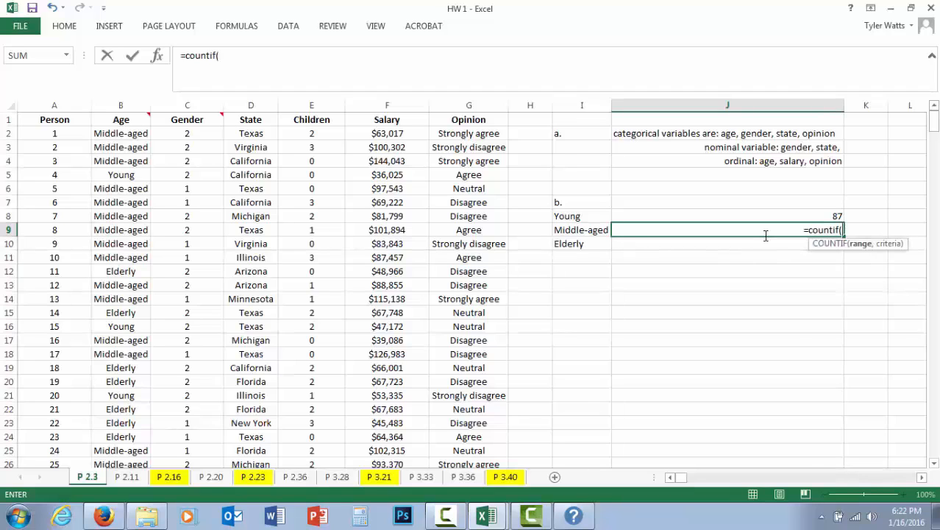
{"action": "type", "text": "b"}
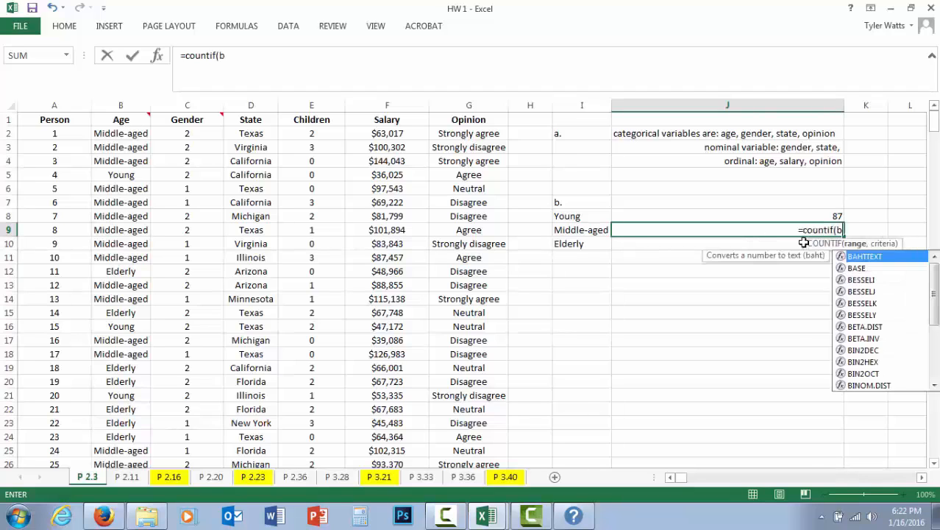
{"action": "type", "text": "2:b400"}
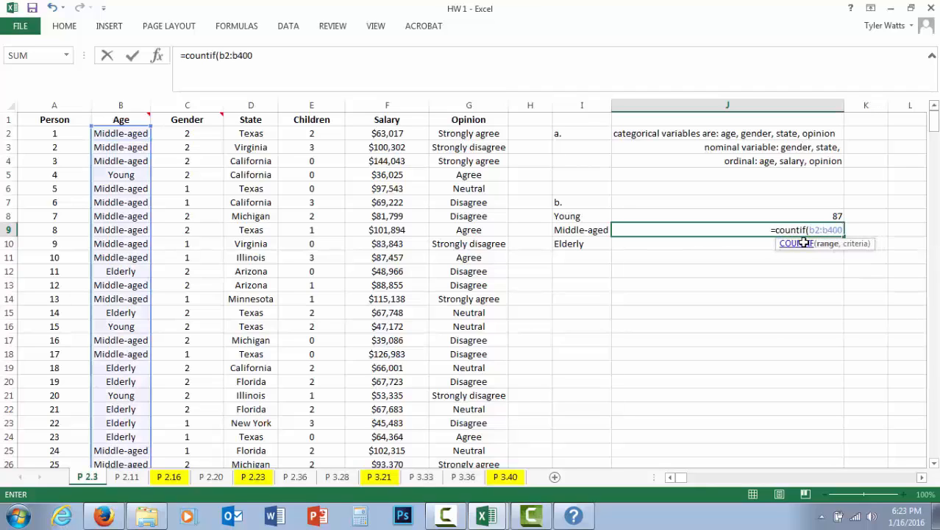
{"action": "type", "text": ", \""}
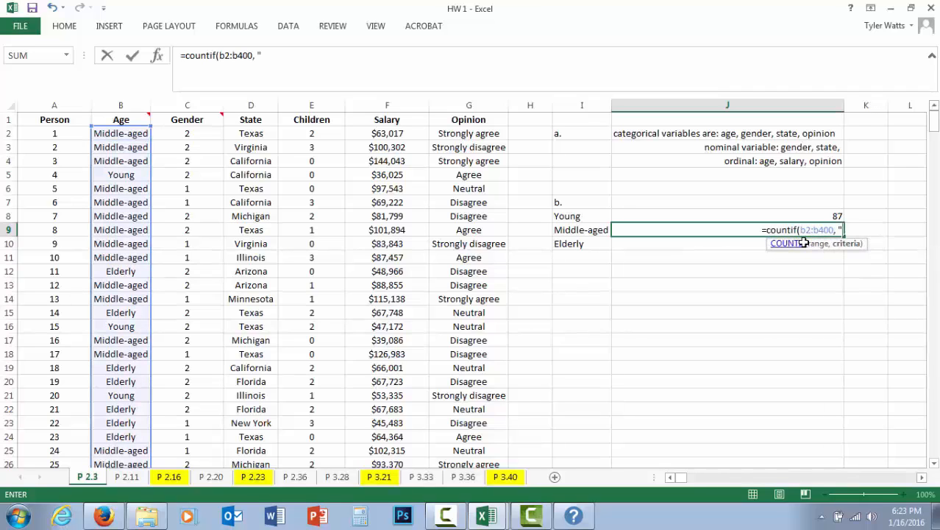
{"action": "type", "text": "Middle-aged"}
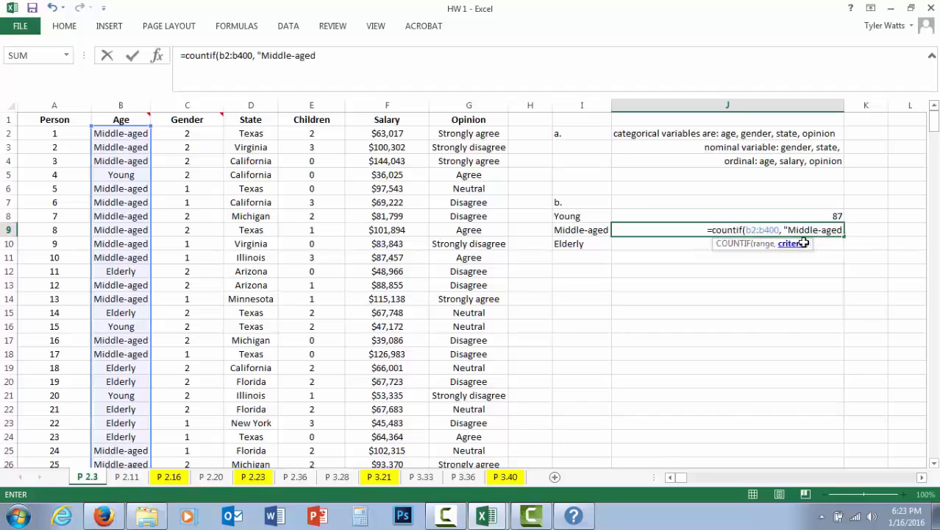
{"action": "type", "text": "\""}
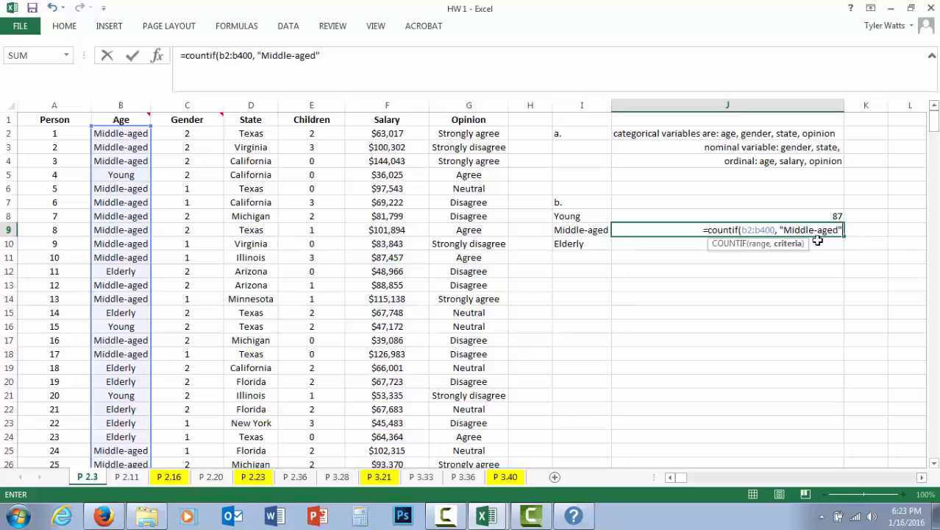
{"action": "type", "text": ")"}
{"action": "key", "text": "Return"}
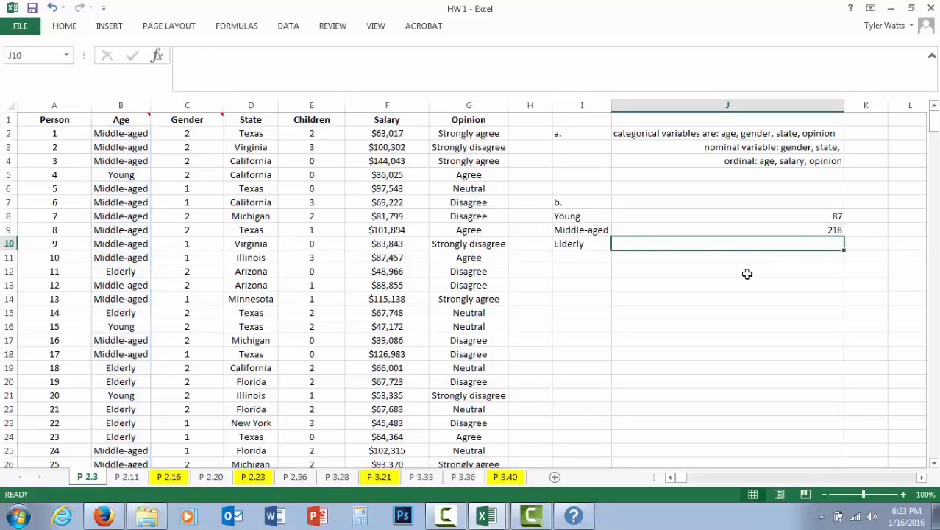
{"action": "left_click", "coordinate": [801, 233]}
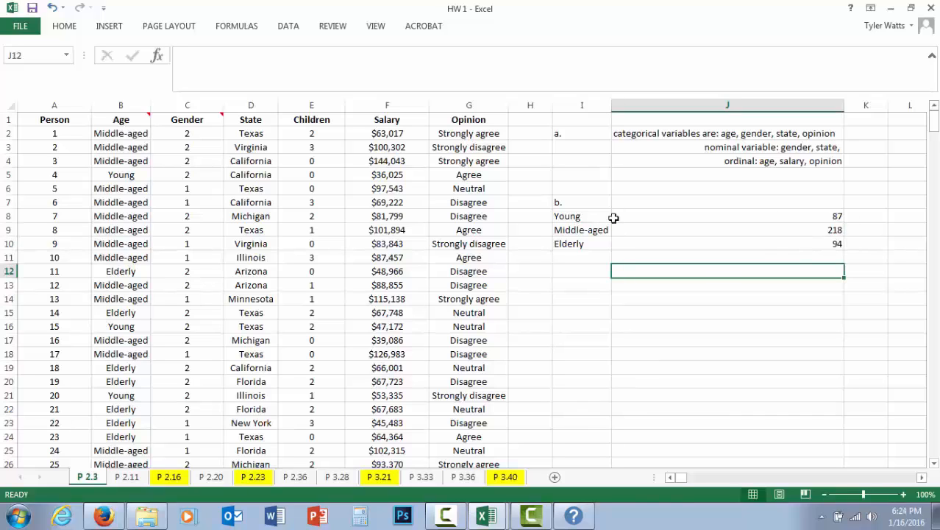
Insert a clustered column chart of the age category counts in I8:J10
{"action": "left_click_drag", "start_coordinate": [609, 219], "coordinate": [641, 238]}
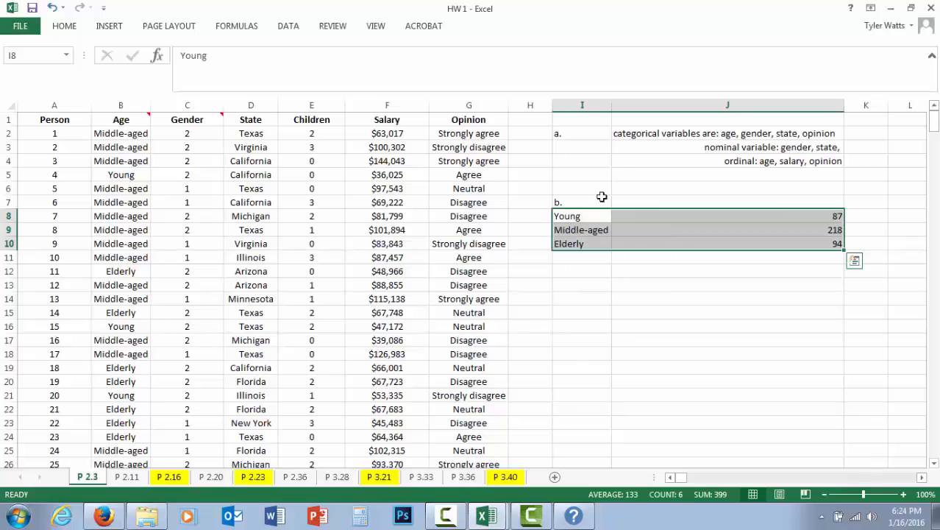
{"action": "left_click", "coordinate": [111, 25]}
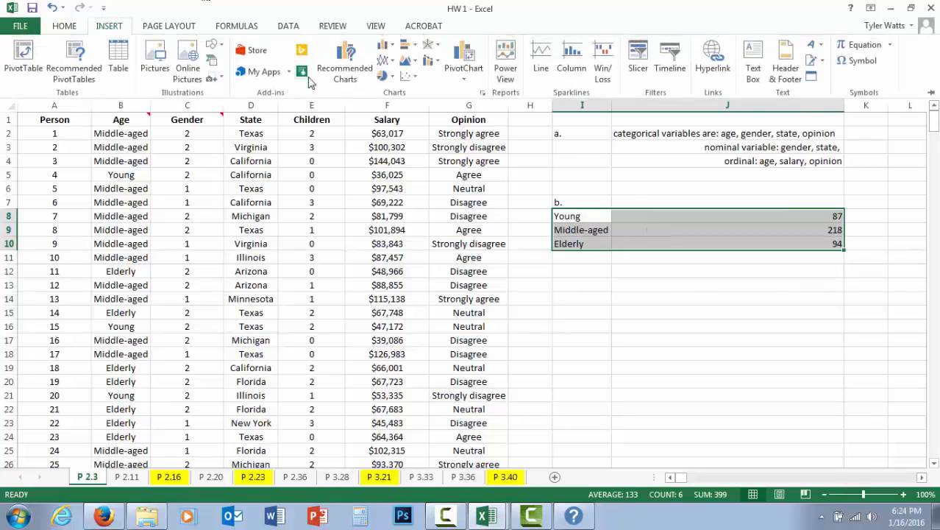
{"action": "left_click", "coordinate": [385, 46]}
{"action": "left_click", "coordinate": [395, 86]}
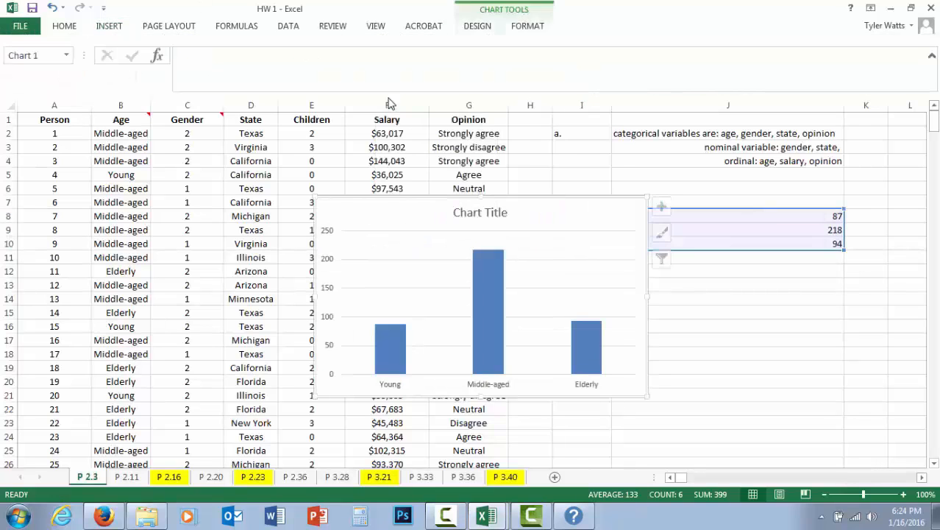
Change the age chart's title to "Count by Age"
{"action": "left_click", "coordinate": [491, 212]}
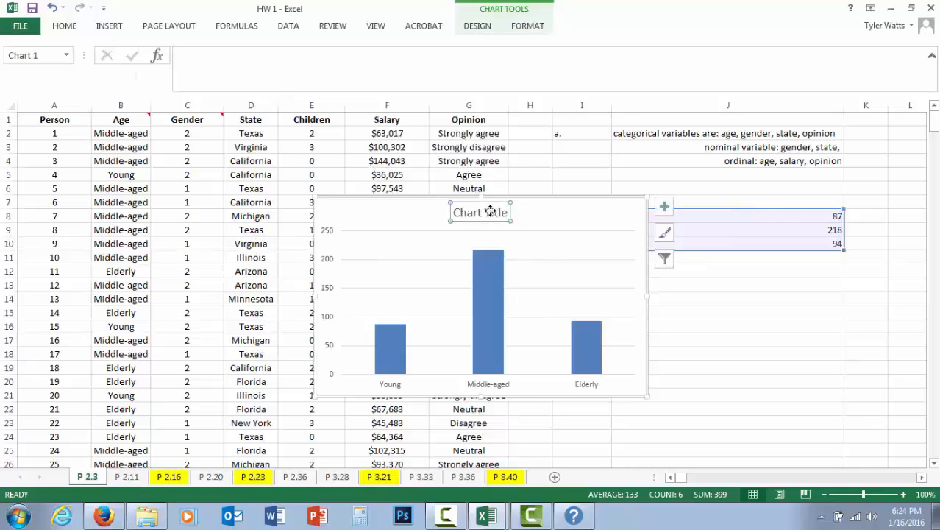
{"action": "left_click", "coordinate": [506, 213]}
{"action": "left_click_drag", "start_coordinate": [506, 212], "coordinate": [472, 213]}
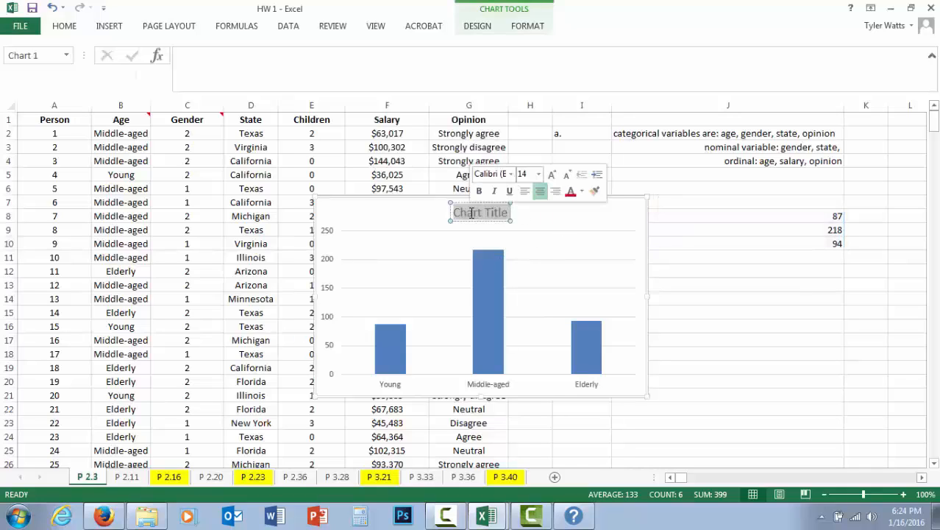
{"action": "type", "text": "C"}
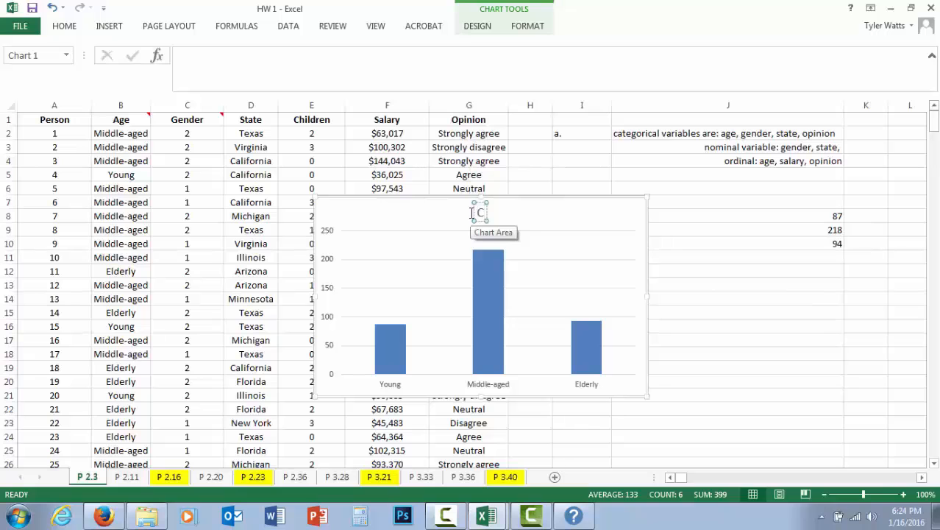
{"action": "type", "text": "ount by Age"}
Move the Count by Age chart off the data into the empty columns starting at K, beginning around row 2
{"action": "left_click", "coordinate": [563, 204]}
{"action": "left_click_drag", "start_coordinate": [563, 204], "coordinate": [837, 128]}
{"action": "left_click", "coordinate": [544, 307]}
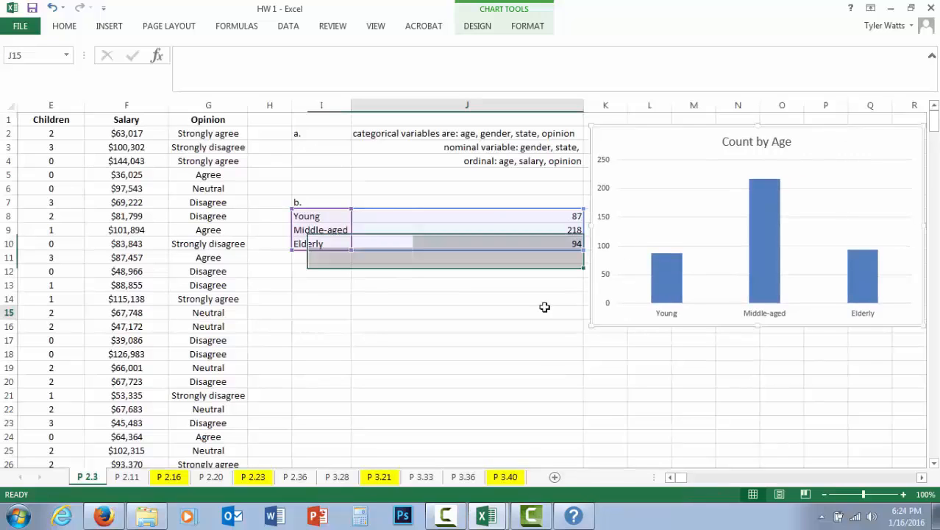
List the gender categories Male and Female in I12 and I13 below the age counts
{"action": "left_click", "coordinate": [671, 478]}
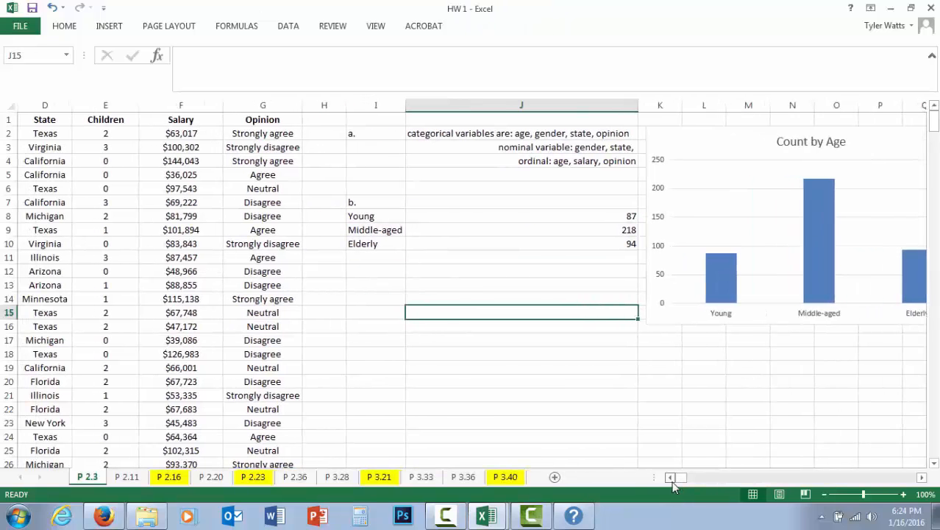
{"action": "left_click", "coordinate": [384, 268]}
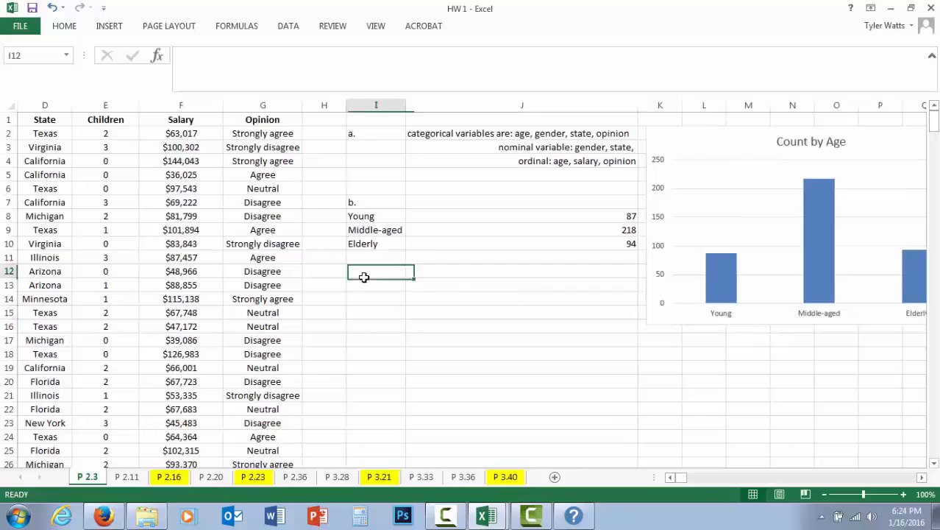
{"action": "left_click", "coordinate": [671, 477]}
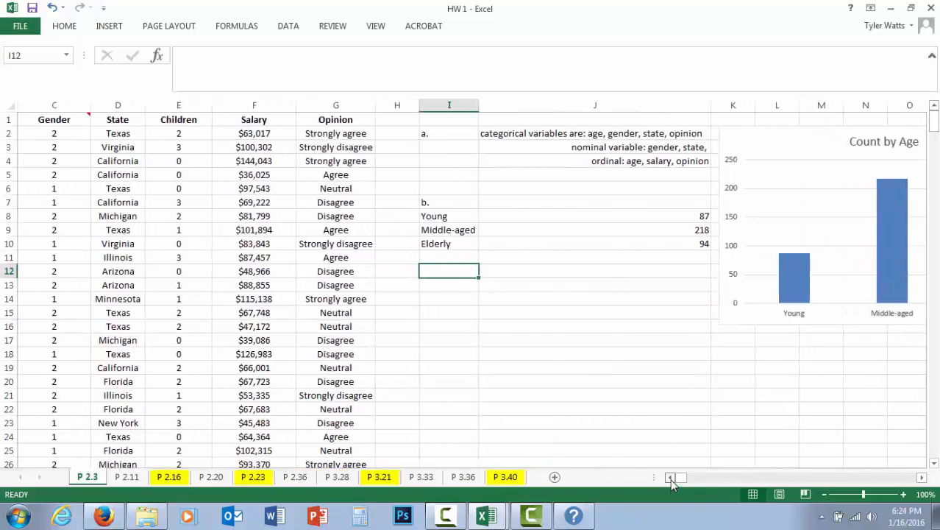
{"action": "left_click", "coordinate": [671, 478]}
{"action": "left_click", "coordinate": [670, 477]}
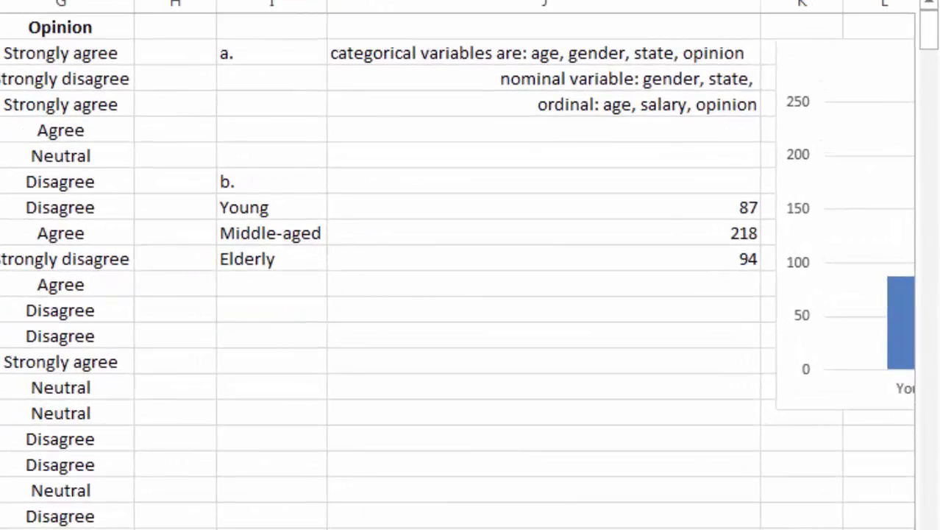
{"action": "double_click", "coordinate": [275, 312]}
{"action": "type", "text": "Male"}
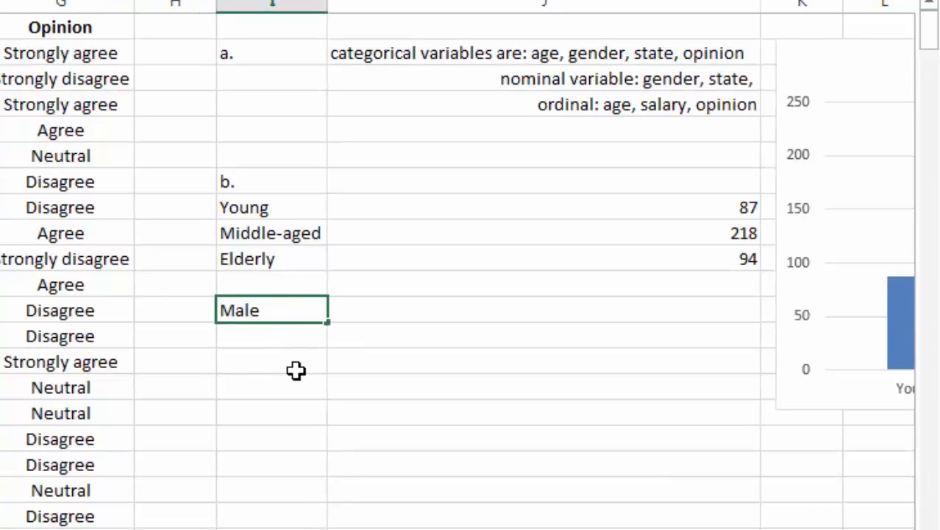
{"action": "key", "text": "Return"}
{"action": "type", "text": "Female"}
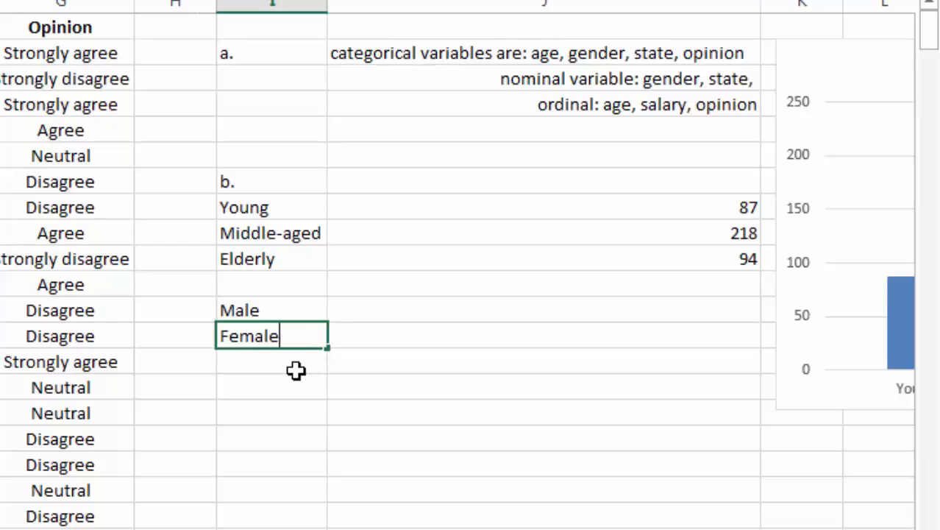
Count the males in J12 with the formula =COUNTIF(C2:C400, 1)
{"action": "key", "text": "Tab"}
{"action": "key", "text": "Up"}
{"action": "type", "text": "="}
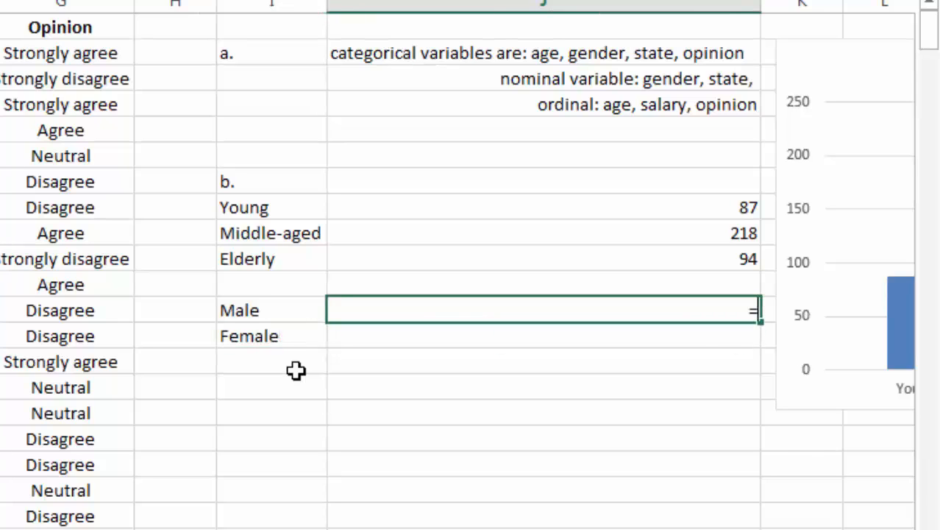
{"action": "type", "text": "countif"}
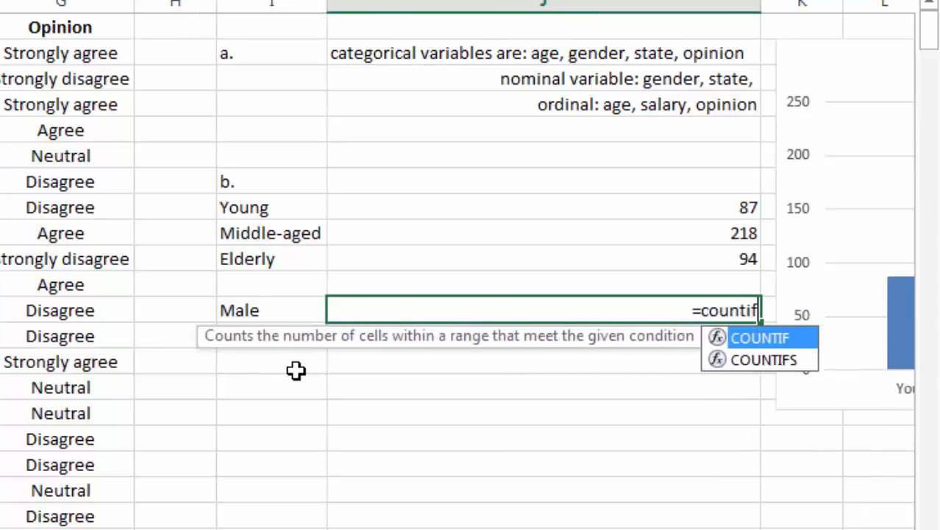
{"action": "type", "text": "(c2:c"}
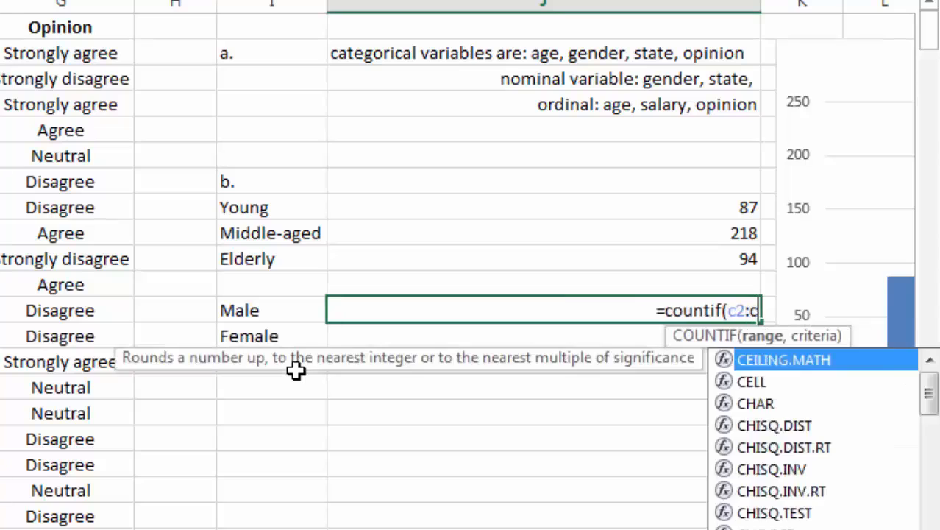
{"action": "type", "text": "400,"}
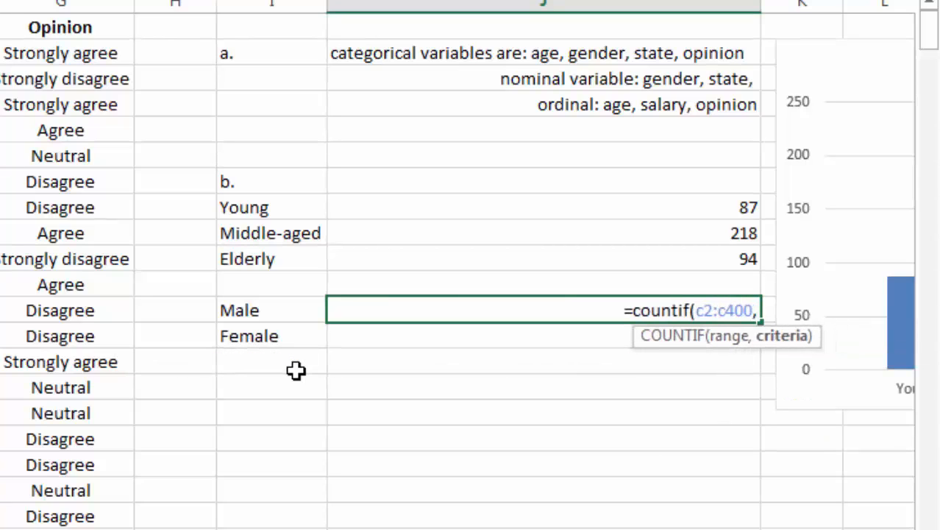
{"action": "type", "text": " 1)"}
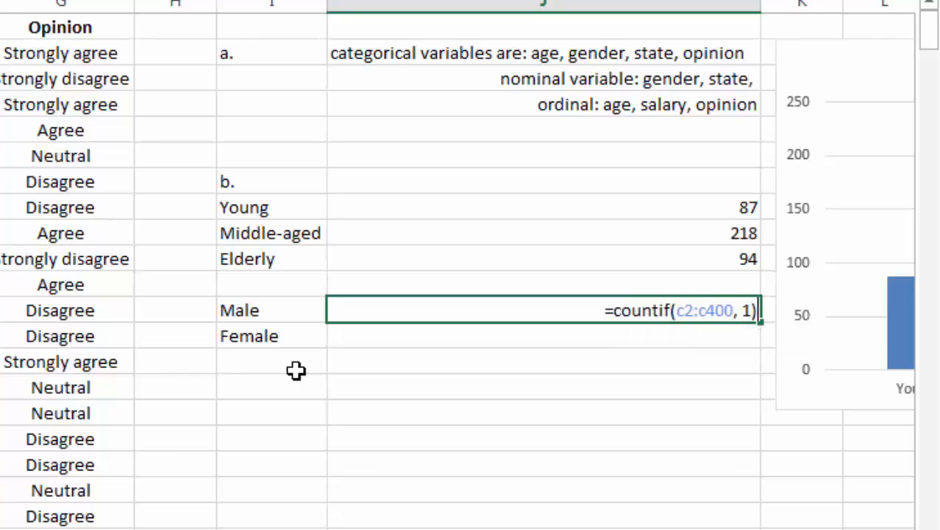
{"action": "key", "text": "Return"}
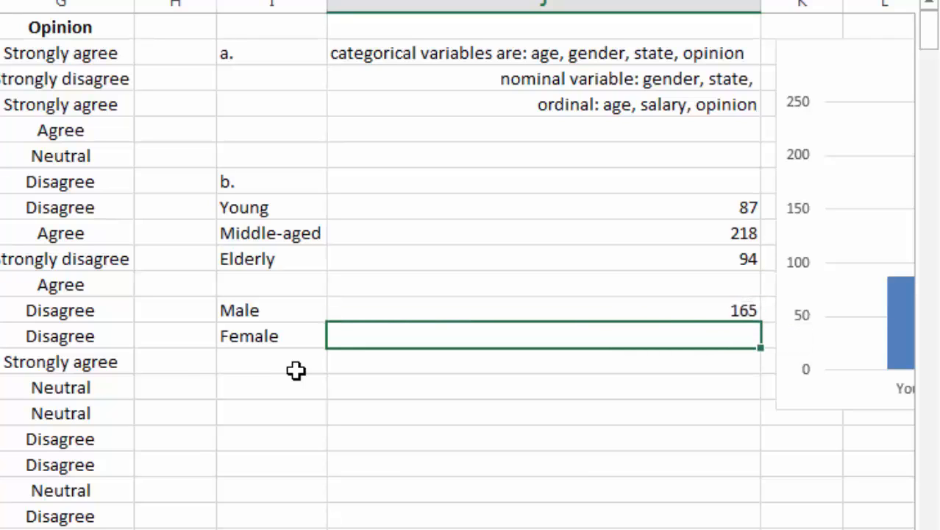
Copy the Male count formula down to J13 and change its criterion to 2, giving =COUNTIF(C3:C401, 2)
{"action": "left_click", "coordinate": [607, 315]}
{"action": "left_click_drag", "start_coordinate": [762, 321], "coordinate": [738, 340]}
{"action": "left_click", "coordinate": [738, 342]}
{"action": "left_click", "coordinate": [61, 21]}
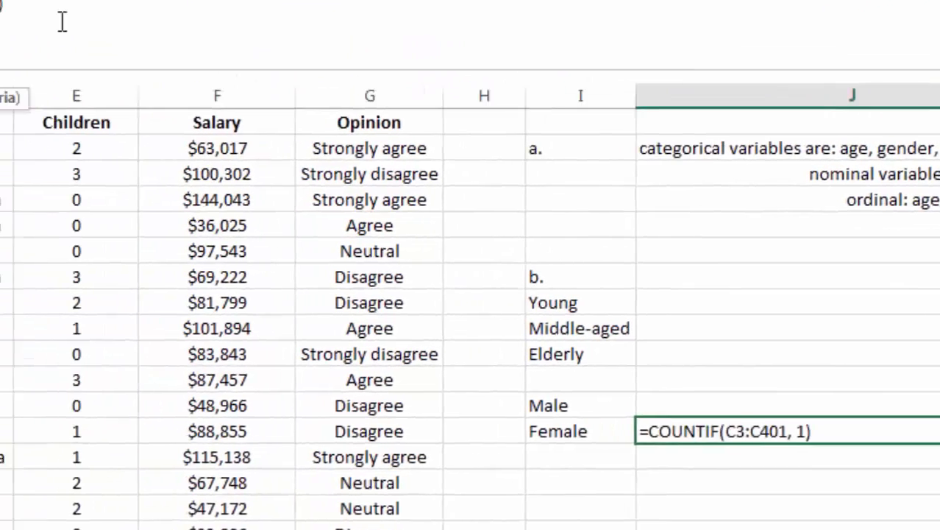
{"action": "key", "text": "Left"}
{"action": "key", "text": "BackSpace"}
{"action": "type", "text": "2"}
{"action": "key", "text": "Return"}
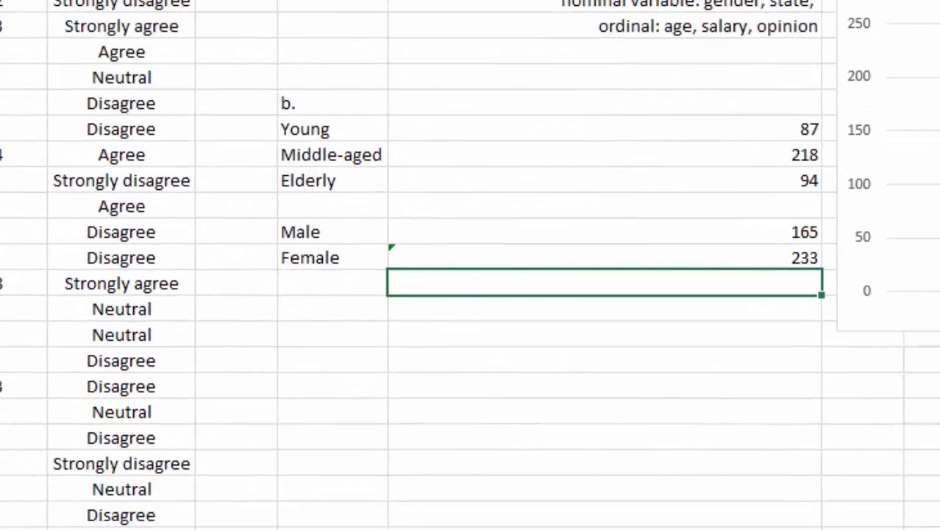
{"action": "left_click", "coordinate": [684, 336]}
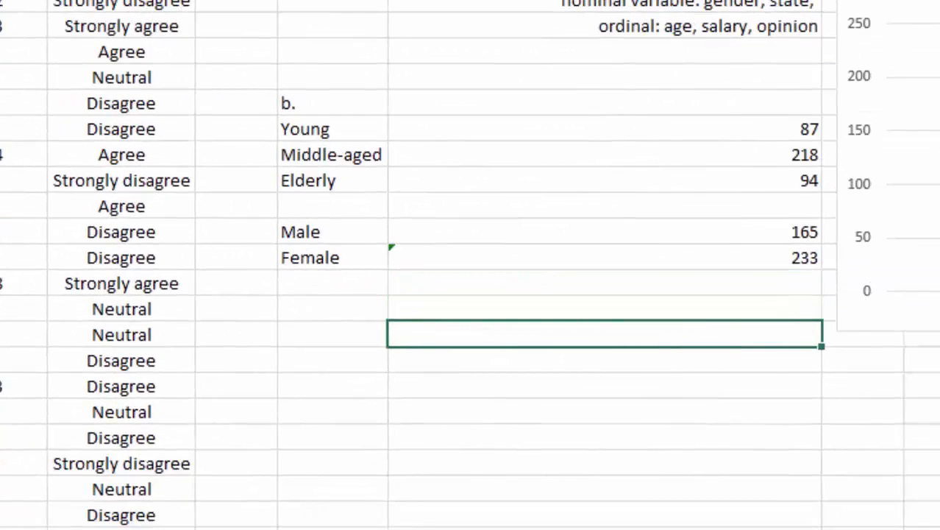
{"action": "left_click", "coordinate": [401, 230]}
{"action": "left_click_drag", "start_coordinate": [232, 230], "coordinate": [74, 4]}
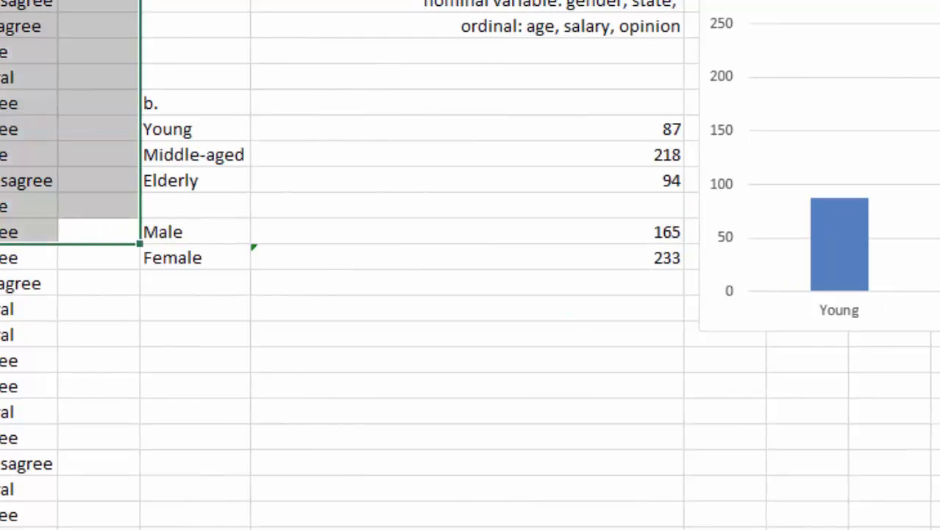
{"action": "left_click_drag", "start_coordinate": [96, 230], "coordinate": [357, 351]}
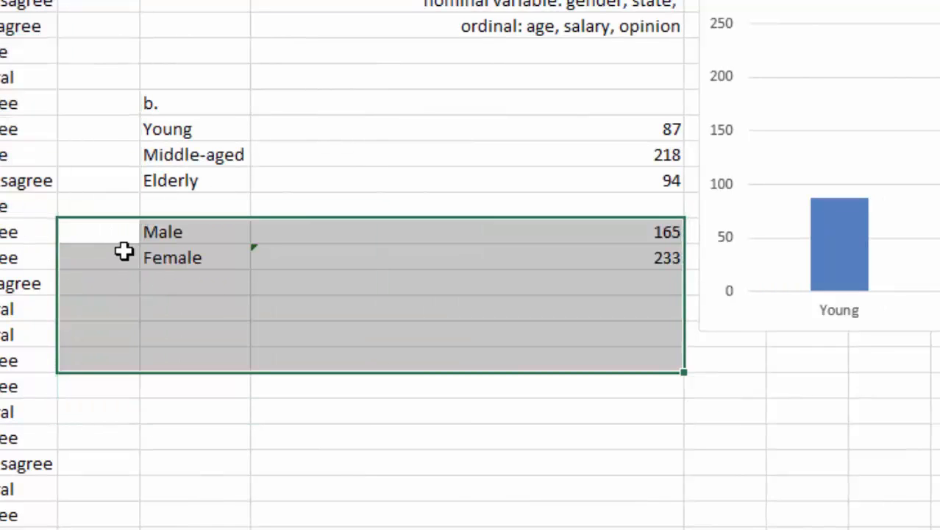
{"action": "left_click", "coordinate": [116, 208]}
{"action": "left_click_drag", "start_coordinate": [182, 238], "coordinate": [342, 272]}
{"action": "left_click", "coordinate": [225, 234]}
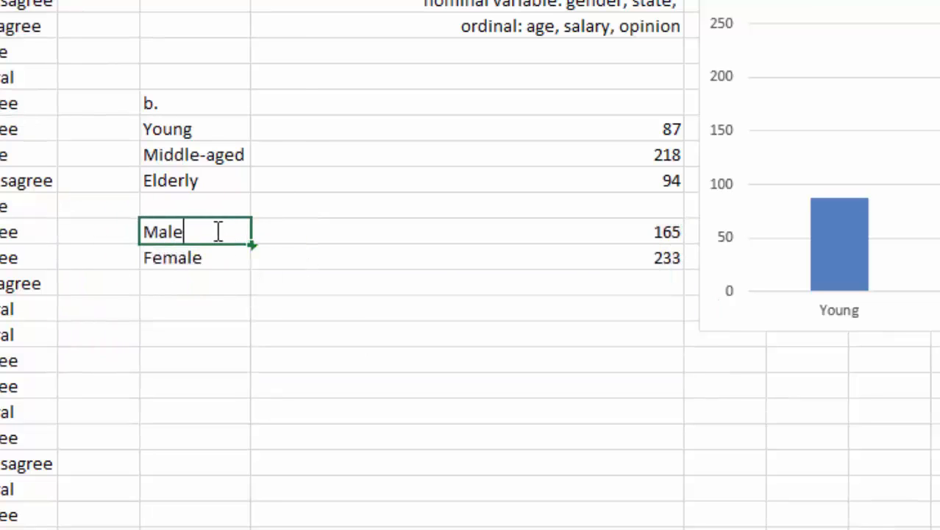
{"action": "left_click", "coordinate": [129, 234]}
Insert a clustered column chart of the Male and Female counts in I12:J13
{"action": "left_click_drag", "start_coordinate": [151, 234], "coordinate": [332, 268]}
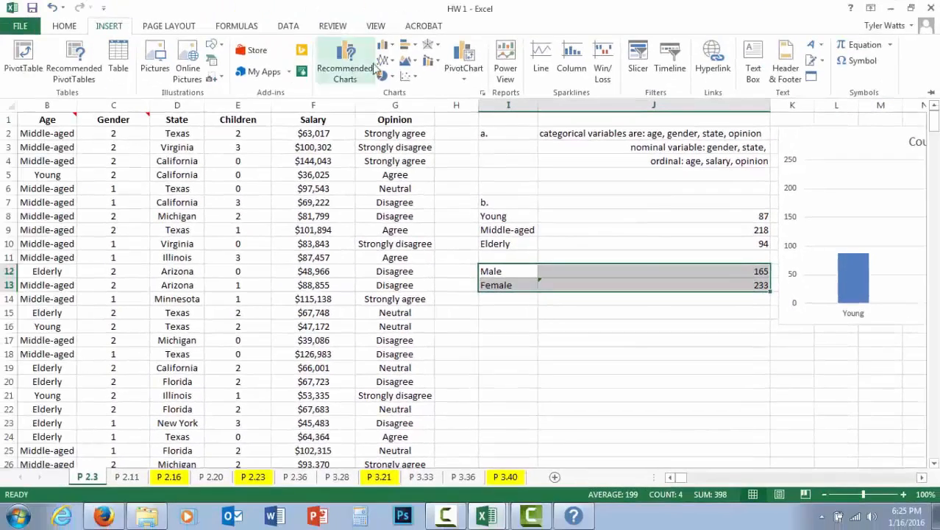
{"action": "left_click", "coordinate": [385, 46]}
{"action": "left_click", "coordinate": [395, 88]}
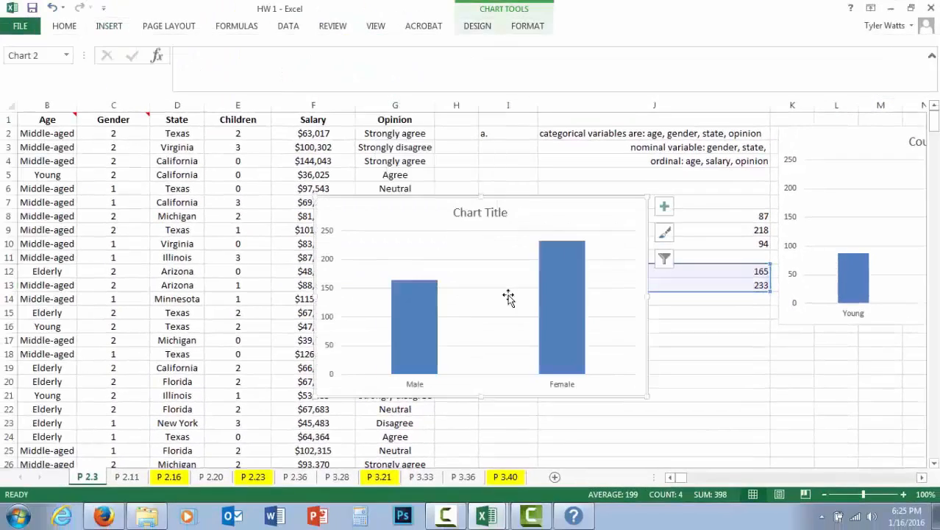
Title the Male and Female chart "Count by Sex" and place it beside the Count by Age chart
{"action": "left_click", "coordinate": [474, 212]}
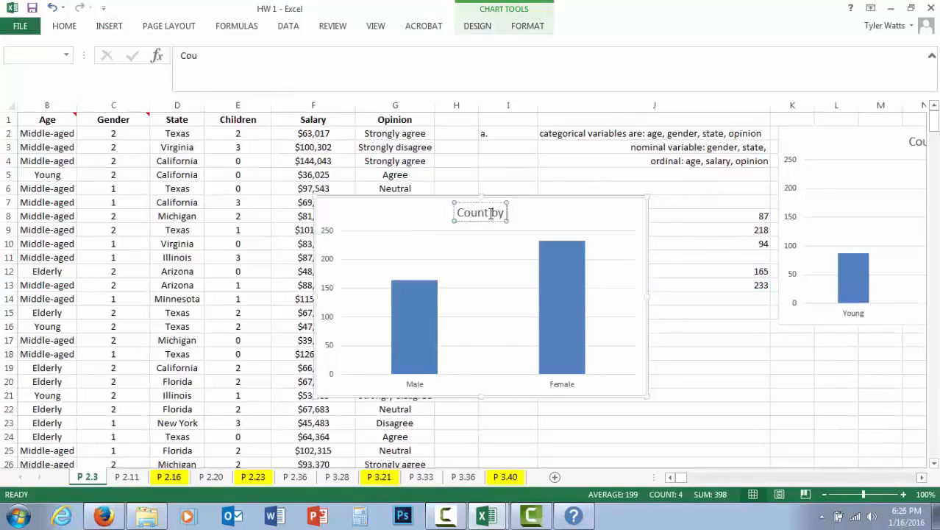
{"action": "scroll", "coordinate": [304, 356], "scroll_direction": "right", "scroll_amount": 5}
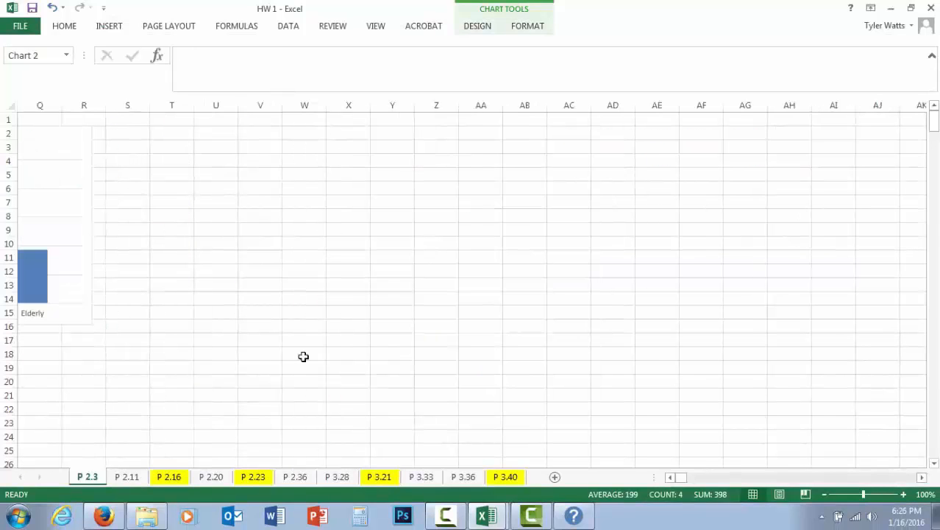
{"action": "scroll", "coordinate": [670, 478], "scroll_direction": "left", "scroll_amount": 5}
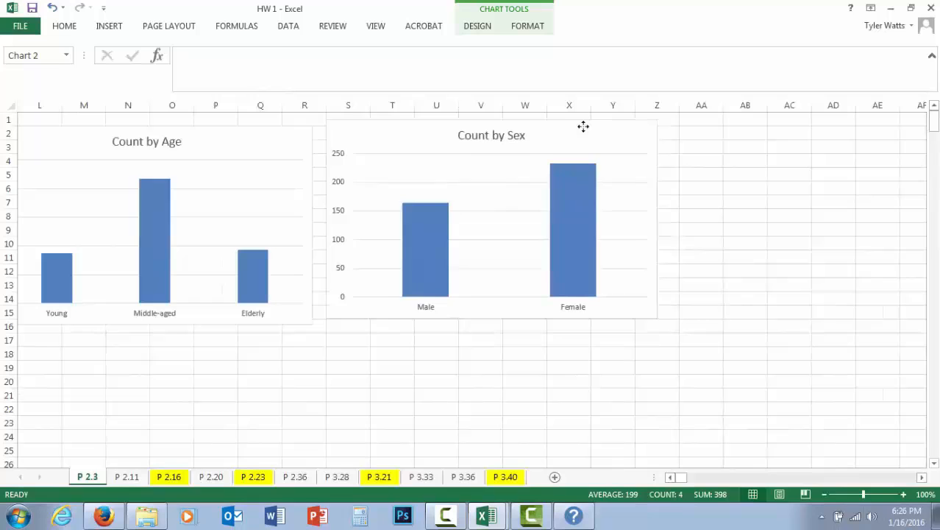
{"action": "left_click_drag", "start_coordinate": [584, 126], "coordinate": [571, 133]}
{"action": "left_click", "coordinate": [501, 312]}
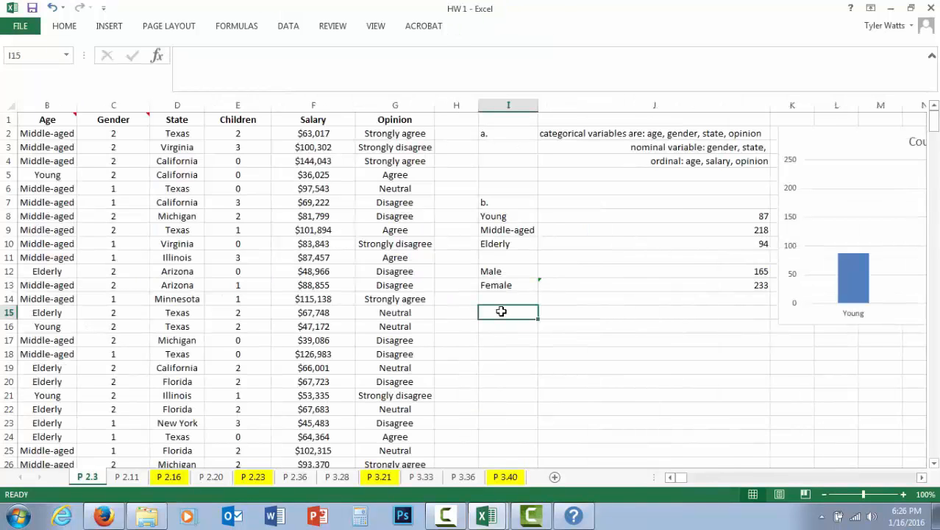
{"action": "left_click", "coordinate": [189, 120]}
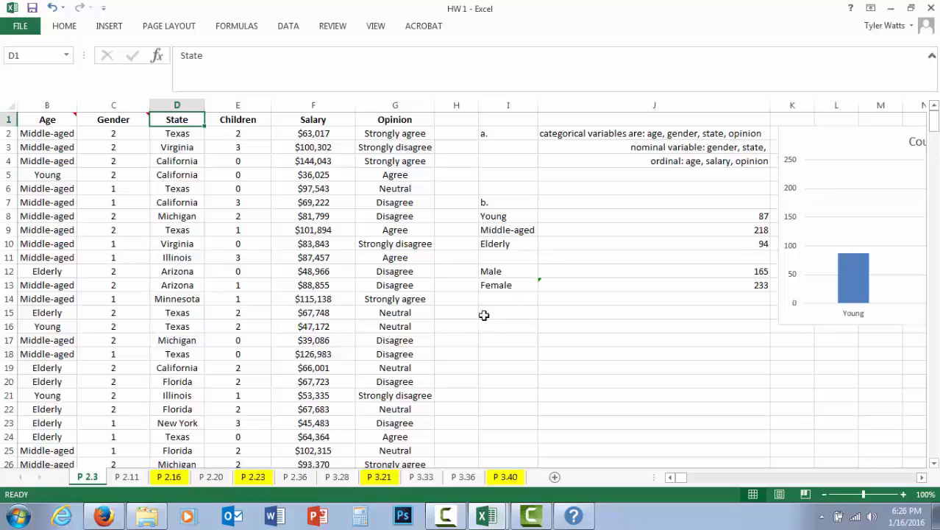
{"action": "left_click_drag", "start_coordinate": [486, 312], "coordinate": [495, 450]}
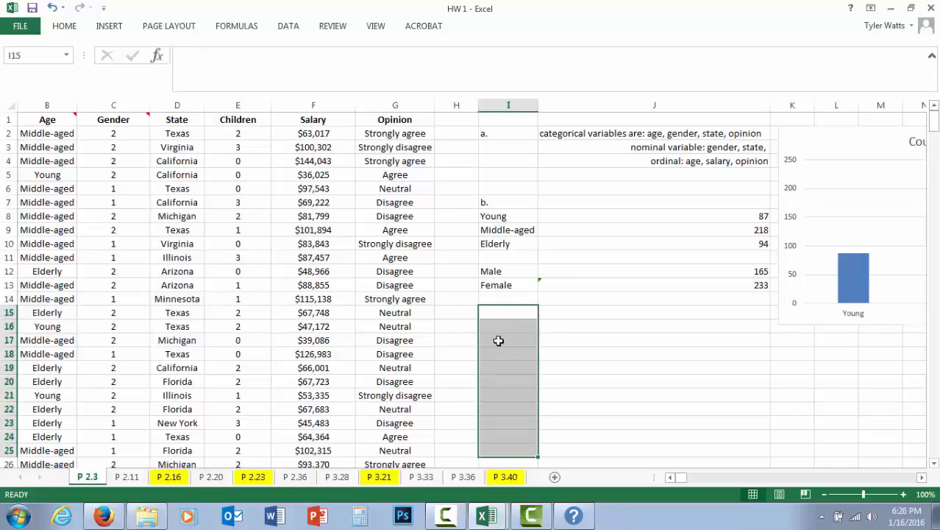
{"action": "left_click", "coordinate": [614, 417]}
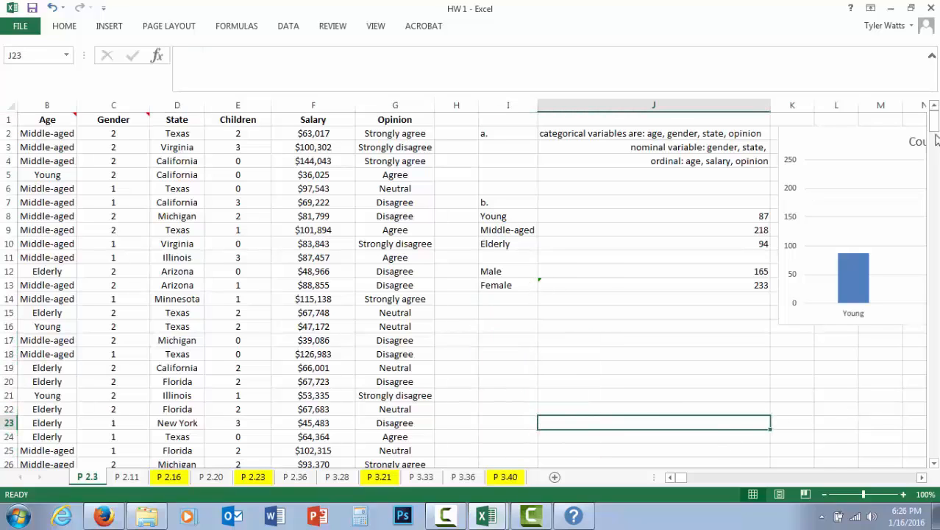
Count the distinct states in D402, below the State data, with the formula =(SUMPRODUCT(1/COUNTIF(D2:D400,D2:D400)))
{"action": "left_click_drag", "start_coordinate": [934, 123], "coordinate": [935, 148]}
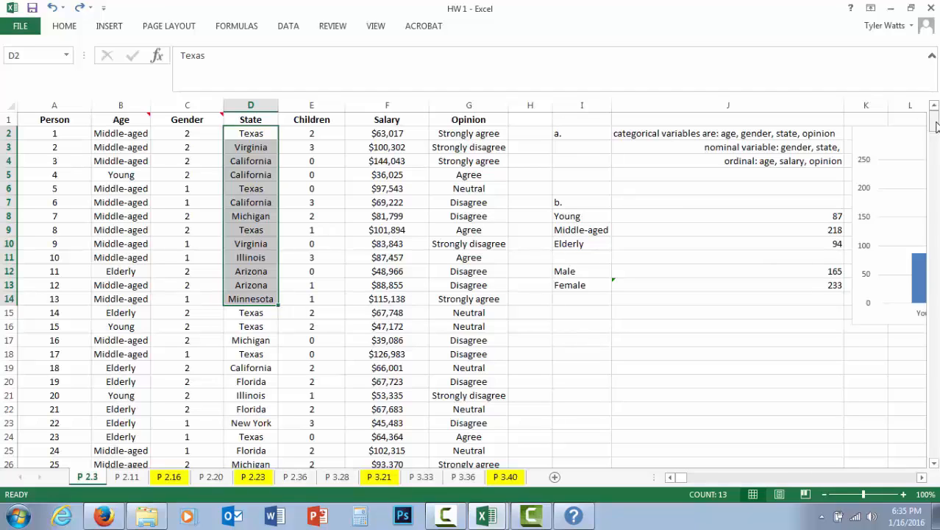
{"action": "left_click_drag", "start_coordinate": [937, 126], "coordinate": [934, 465]}
{"action": "left_click", "coordinate": [255, 352]}
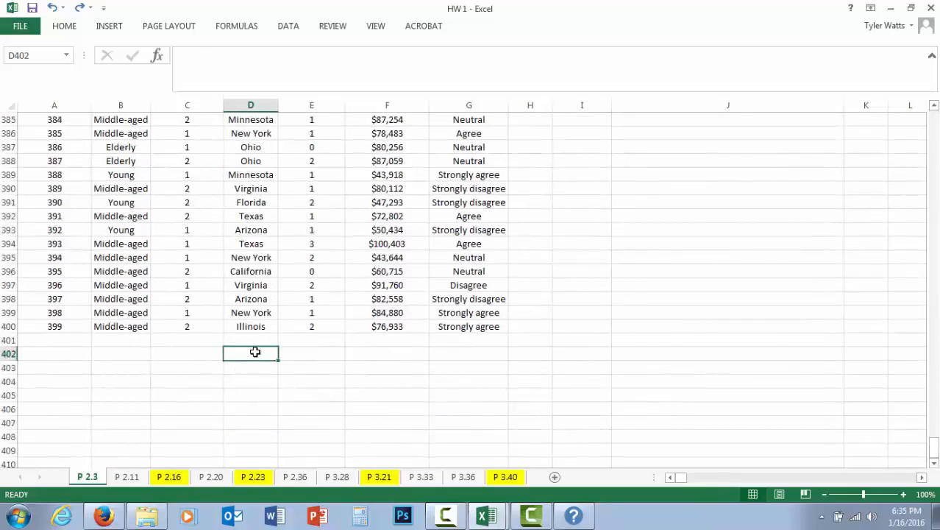
{"action": "type", "text": "="}
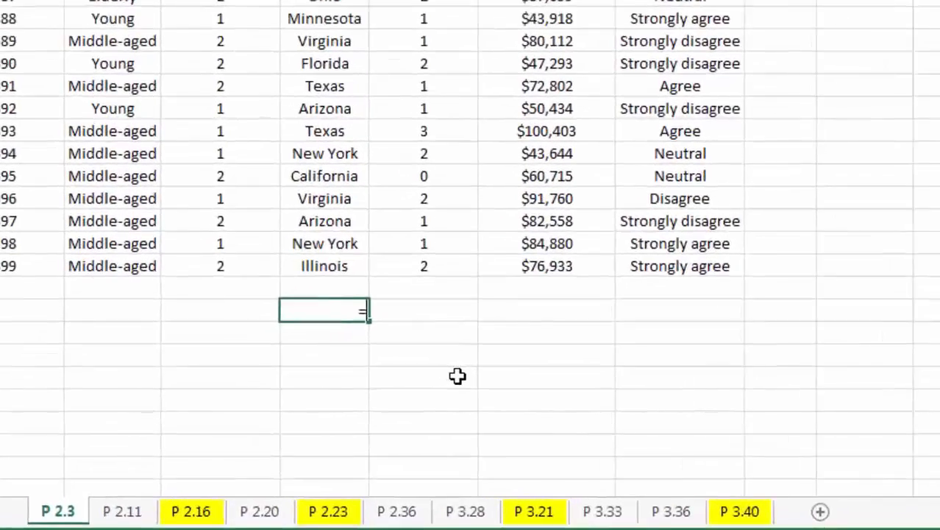
{"action": "type", "text": "(sumproduct"}
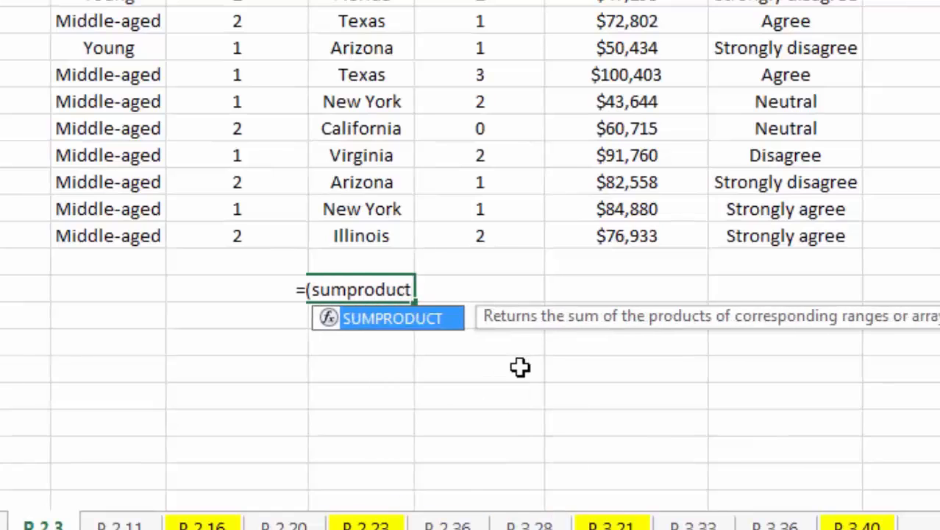
{"action": "type", "text": "(1/"}
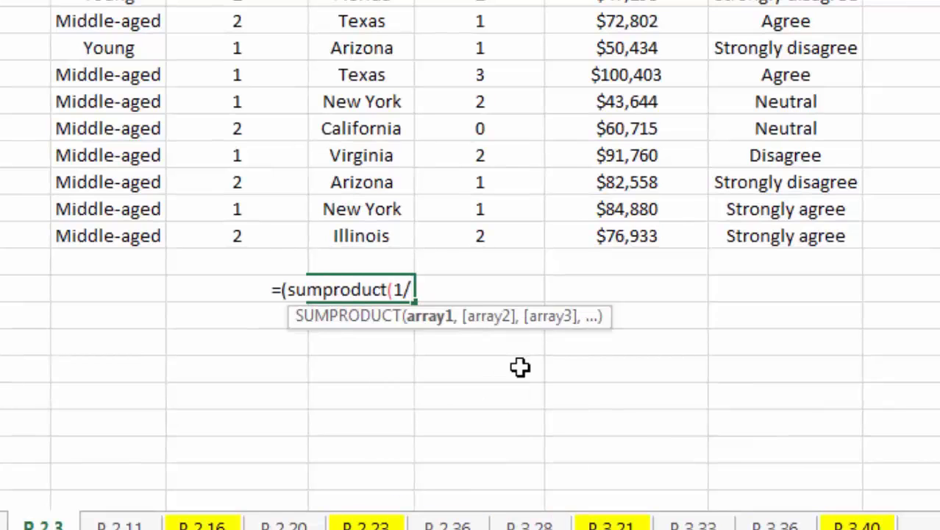
{"action": "type", "text": "countif"}
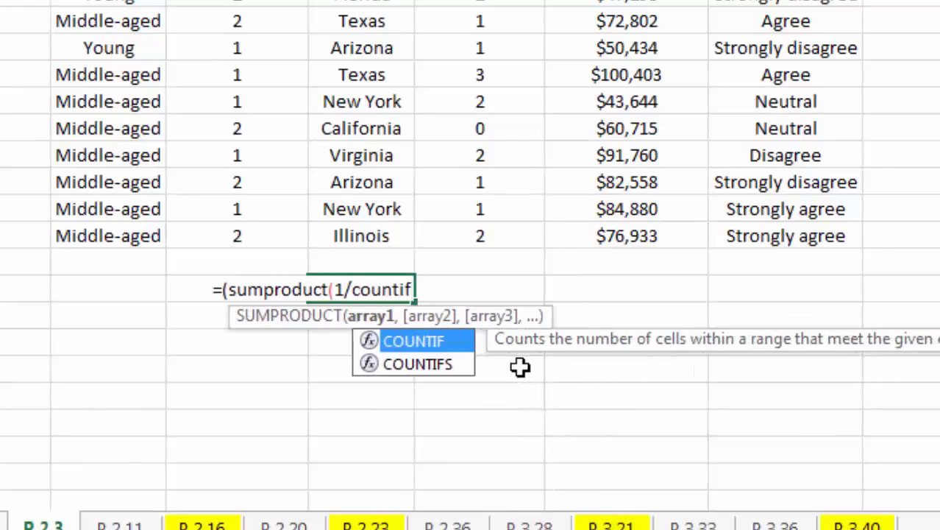
{"action": "type", "text": "("}
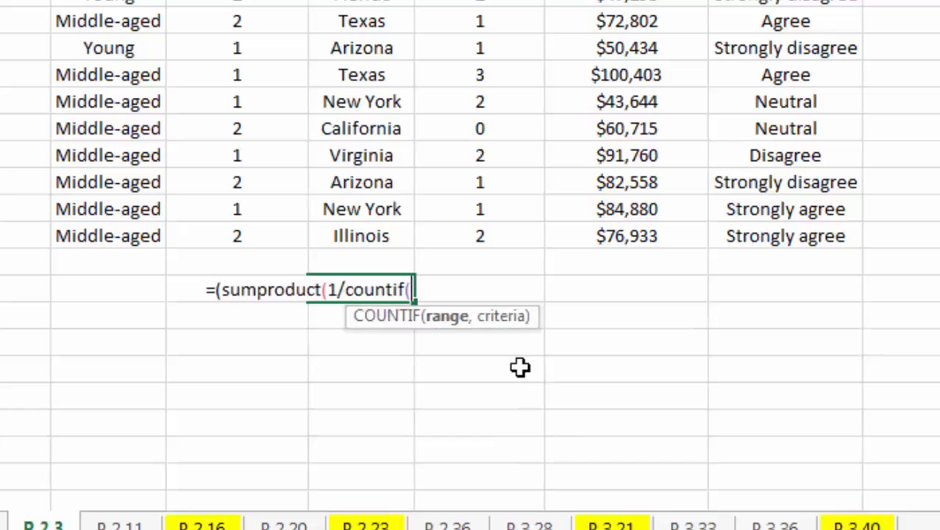
{"action": "type", "text": "d2:d40"}
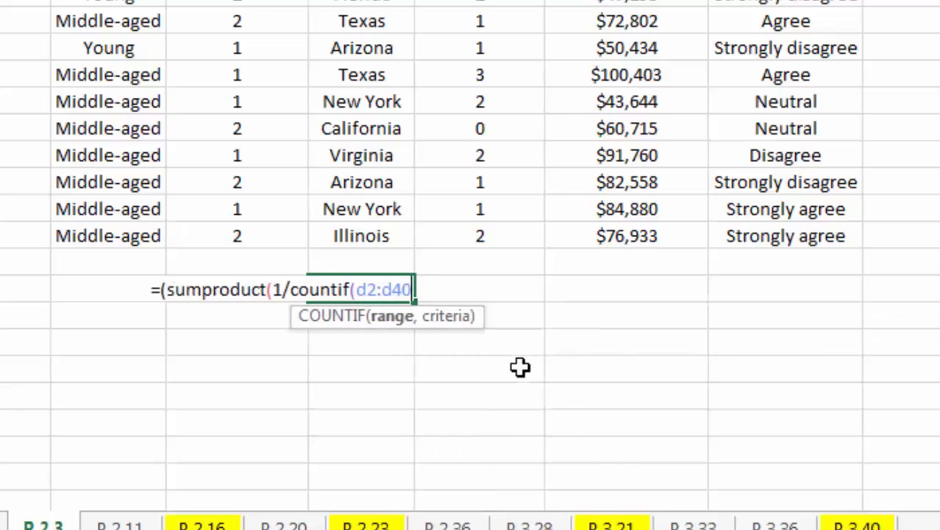
{"action": "type", "text": "0,d2"}
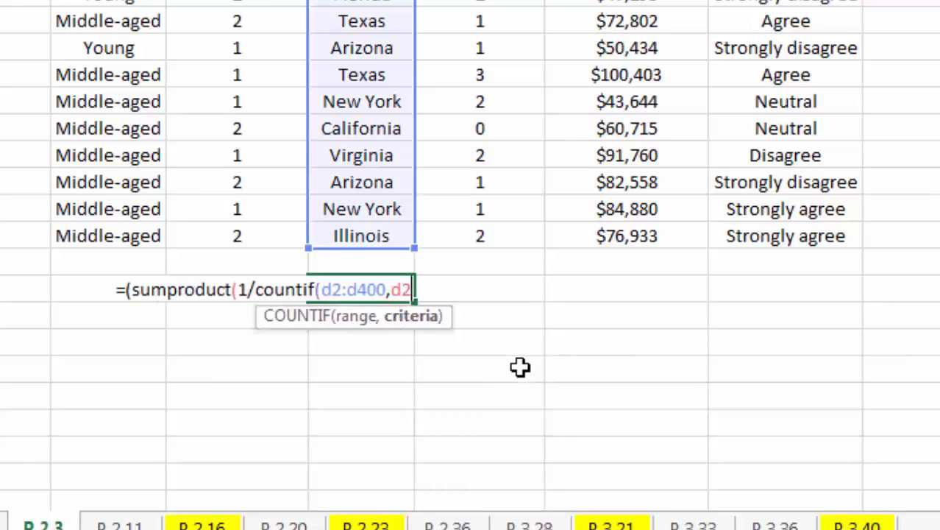
{"action": "type", "text": ":d400"}
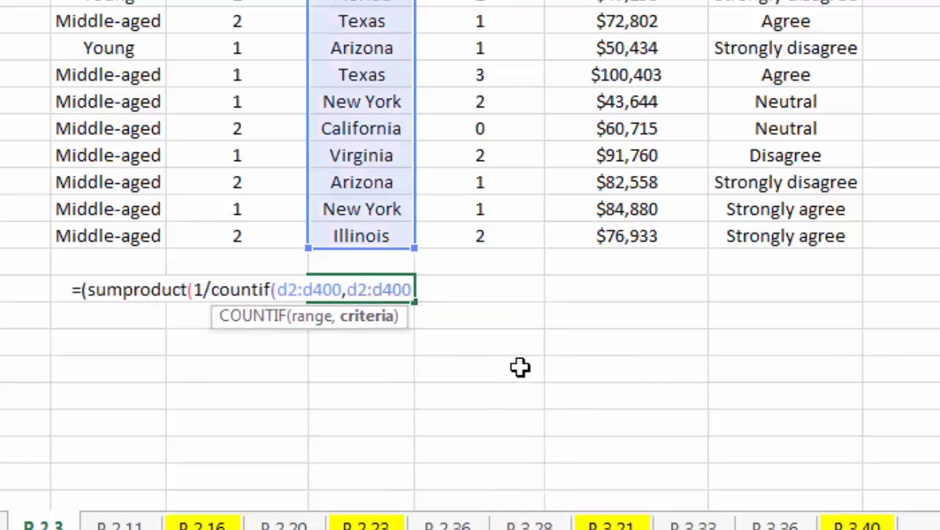
{"action": "type", "text": "))"}
{"action": "key", "text": "Return"}
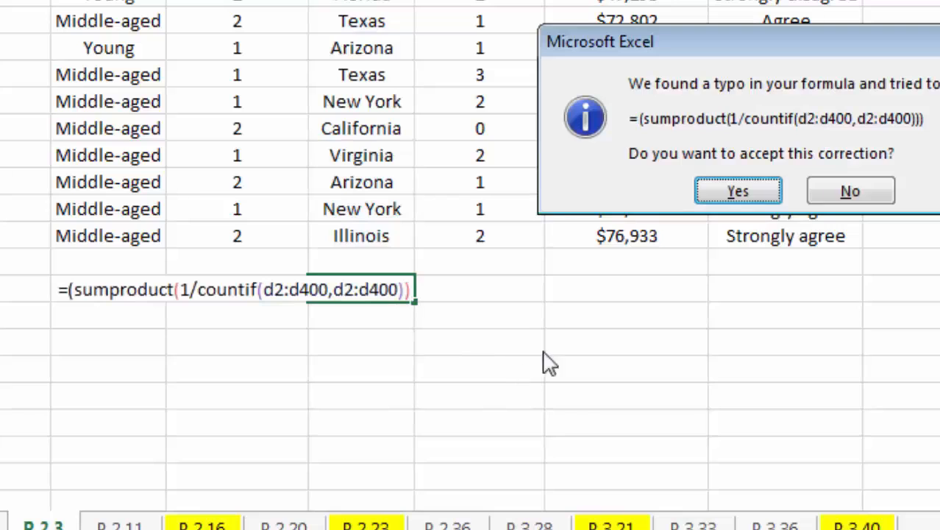
{"action": "left_click", "coordinate": [738, 191]}
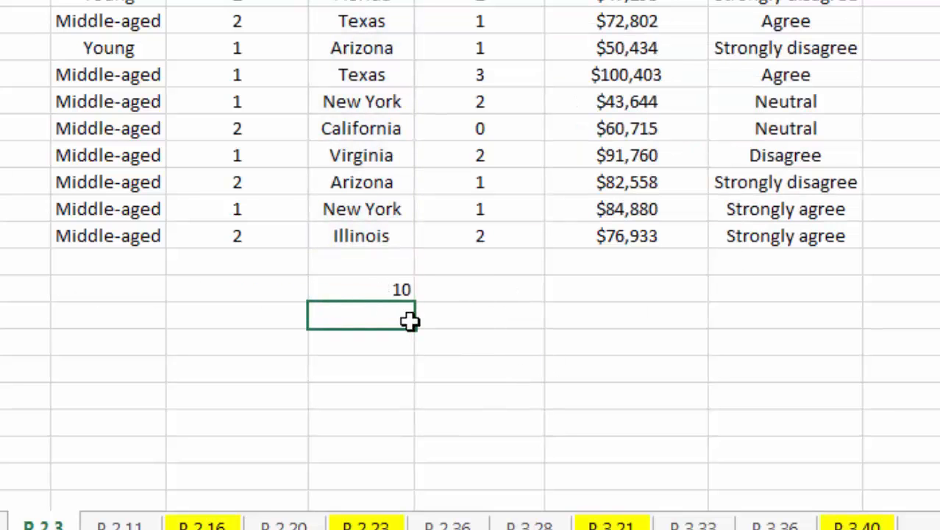
{"action": "left_click", "coordinate": [379, 293]}
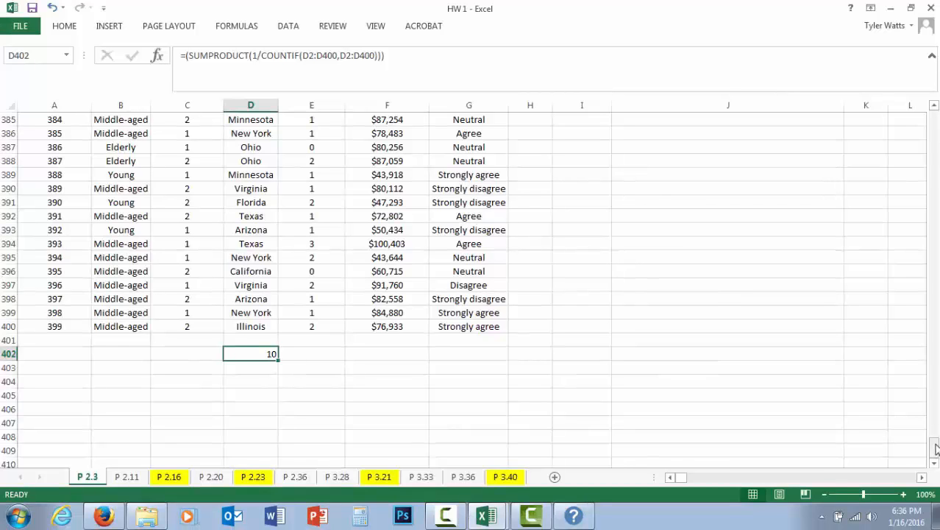
Sort the data table ascending by the State column, expanding the selection to include the adjacent columns
{"action": "left_click_drag", "start_coordinate": [937, 434], "coordinate": [934, 111]}
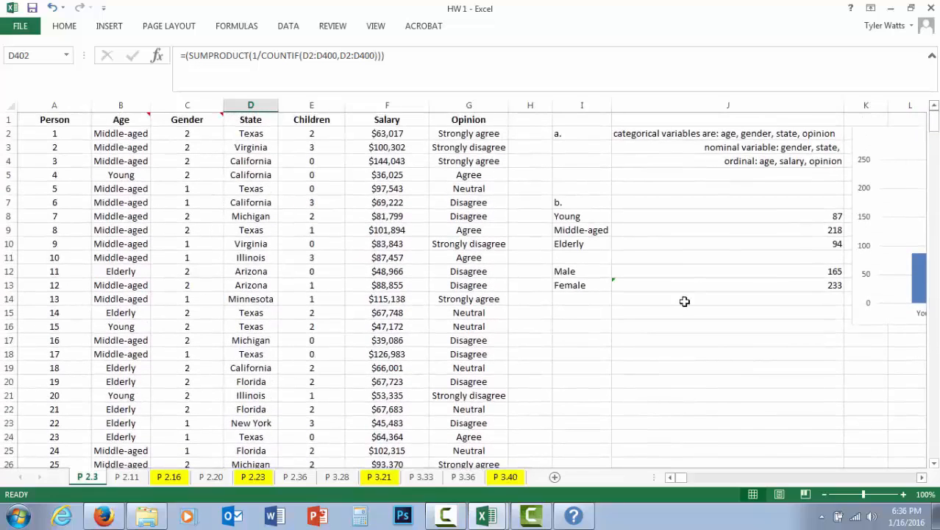
{"action": "left_click", "coordinate": [249, 118]}
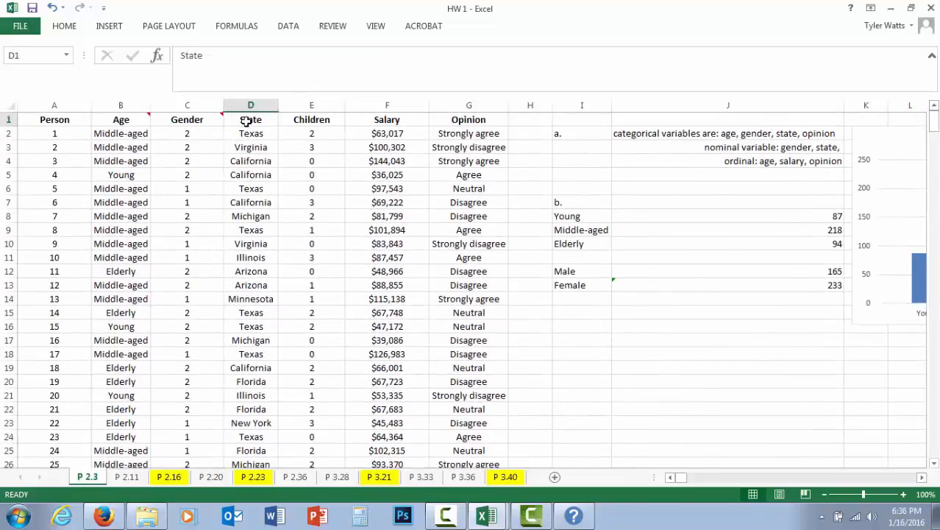
{"action": "left_click", "coordinate": [249, 105]}
{"action": "left_click", "coordinate": [287, 27]}
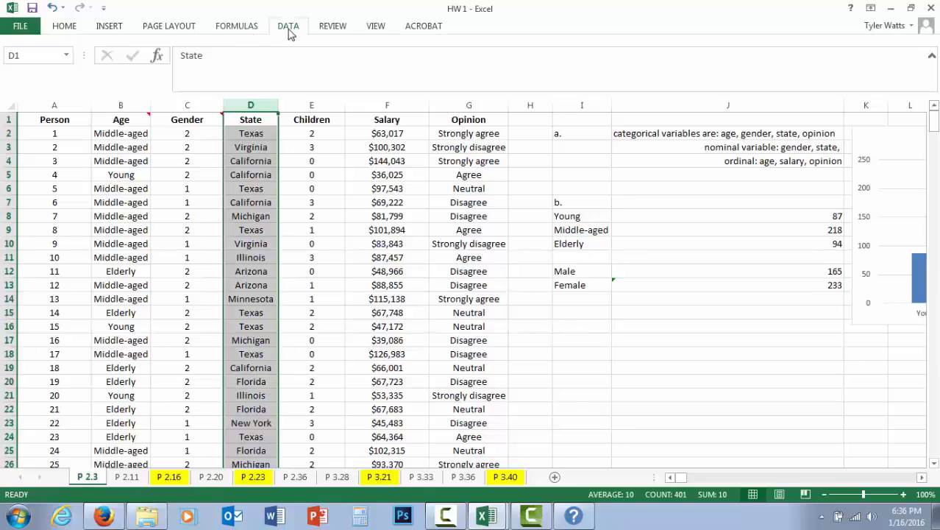
{"action": "left_click", "coordinate": [308, 50]}
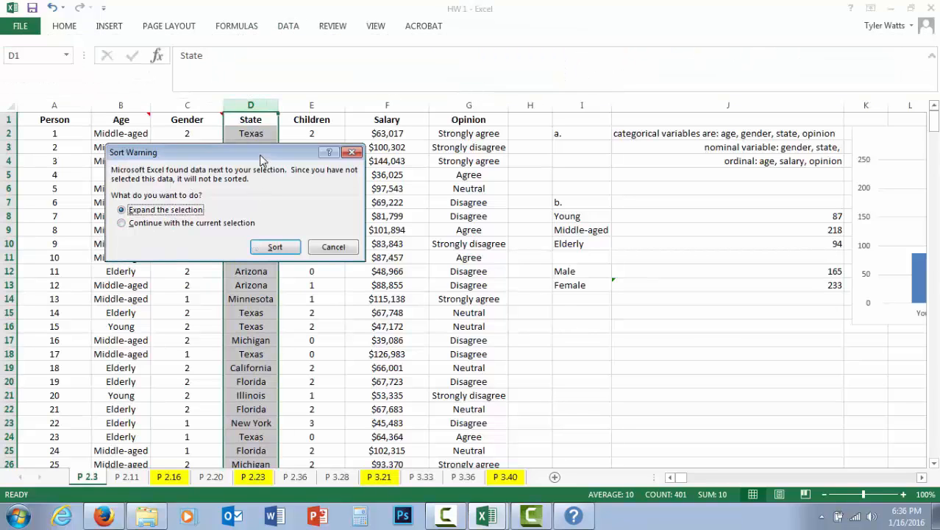
{"action": "left_click_drag", "start_coordinate": [259, 155], "coordinate": [485, 243]}
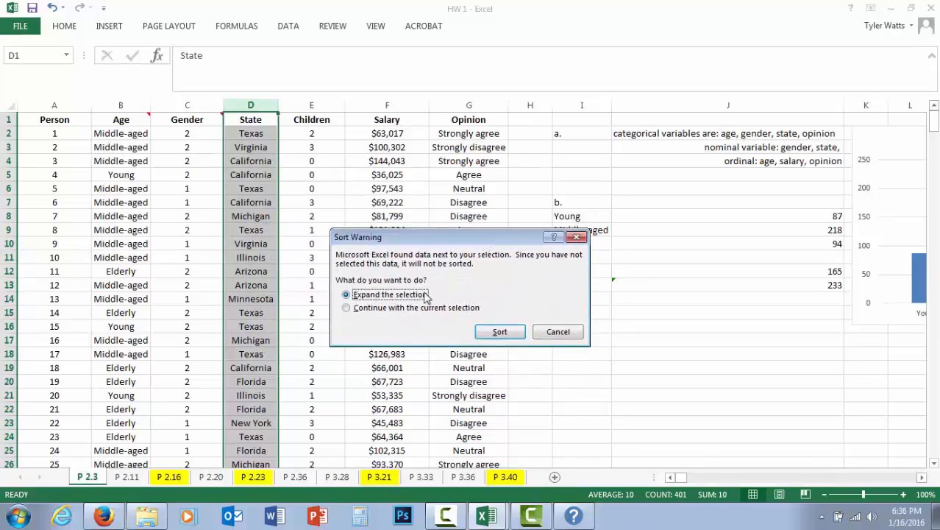
{"action": "left_click", "coordinate": [500, 332]}
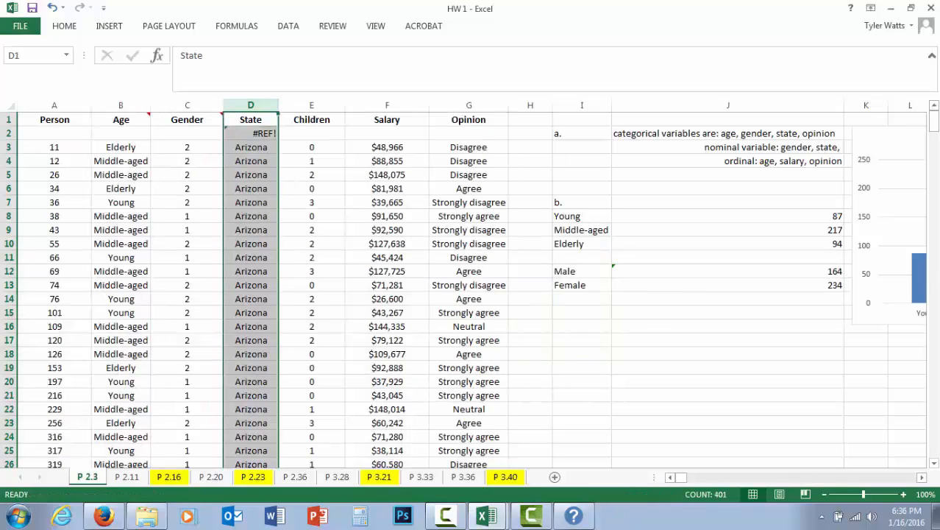
List the first three states, Arizona, California and Florida, in I15:I17 below the gender counts
{"action": "left_click_drag", "start_coordinate": [934, 126], "coordinate": [934, 129]}
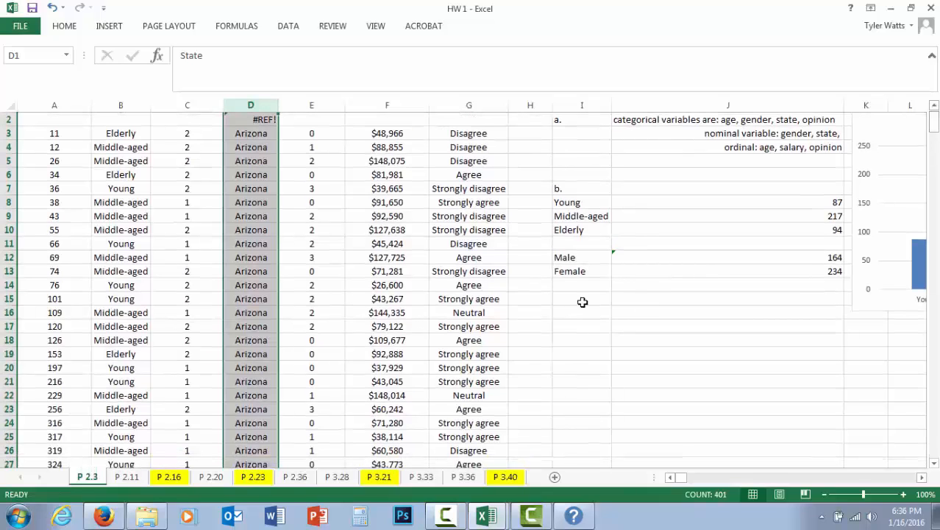
{"action": "left_click", "coordinate": [583, 298]}
{"action": "type", "text": "Ariz"}
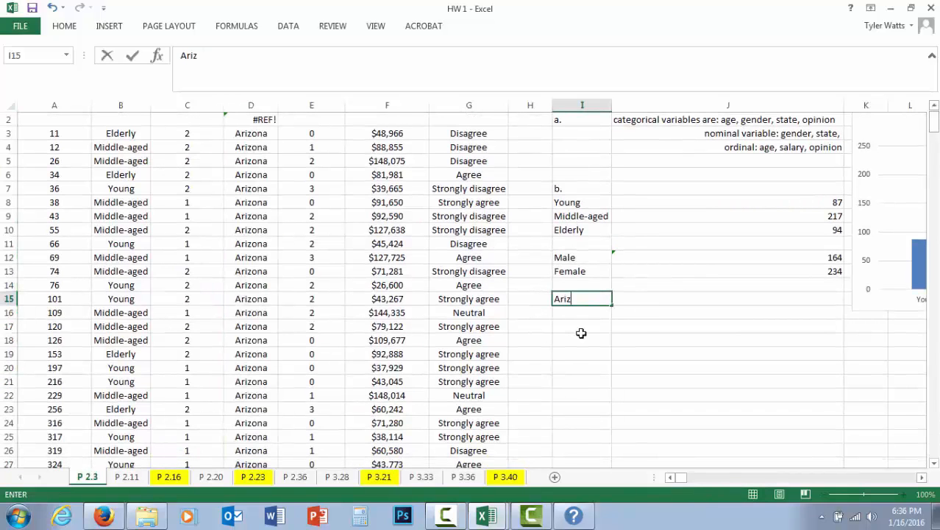
{"action": "type", "text": "ona"}
{"action": "key", "text": "Return"}
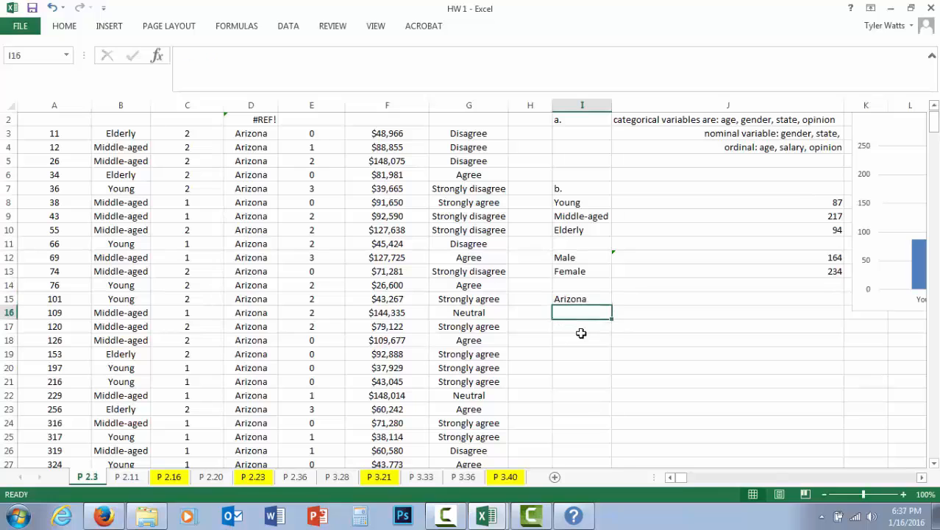
{"action": "mouse_move", "coordinate": [933, 132]}
{"action": "left_mouse_down"}
{"action": "mouse_move", "coordinate": [934, 147]}
{"action": "mouse_move", "coordinate": [934, 138]}
{"action": "left_mouse_up"}
{"action": "type", "text": "Califor"}
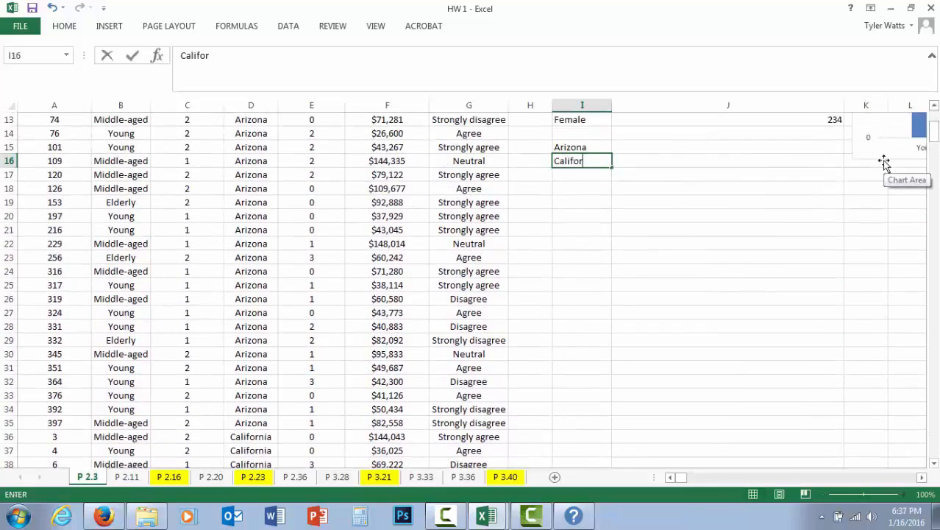
{"action": "type", "text": "nia"}
{"action": "scroll", "coordinate": [885, 162], "scroll_direction": "up", "scroll_amount": 4}
{"action": "key", "text": "Return"}
{"action": "type", "text": "Florida"}
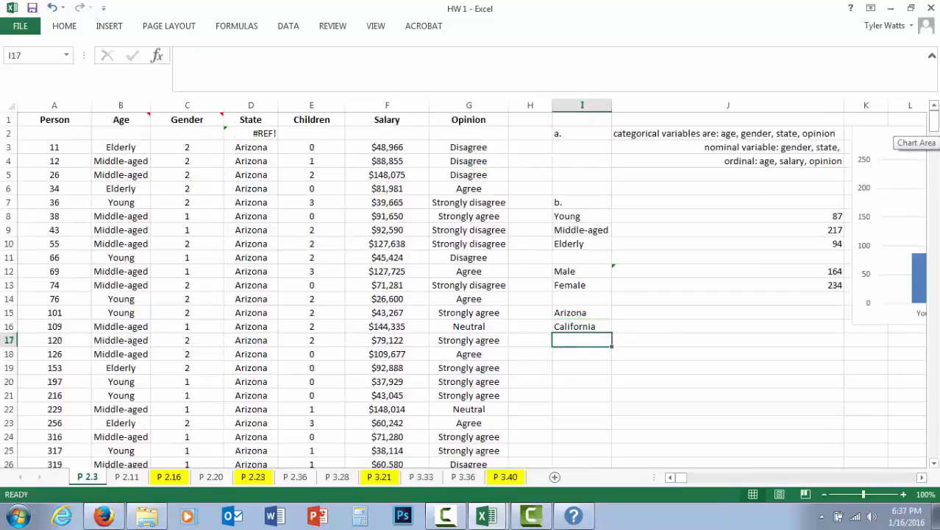
{"action": "key", "text": "Return"}
Continue the state list in I18:I24 with Illinois, Michigan, Minnesota, New York, Ohio, Texas and Virginia
{"action": "scroll", "coordinate": [905, 147], "scroll_direction": "down", "scroll_amount": 4}
{"action": "scroll", "coordinate": [833, 187], "scroll_direction": "down", "scroll_amount": 20}
{"action": "scroll", "coordinate": [833, 187], "scroll_direction": "up", "scroll_amount": 20}
{"action": "type", "text": "Illinois"}
{"action": "key", "text": "Return"}
{"action": "scroll", "coordinate": [833, 187], "scroll_direction": "down", "scroll_amount": 20}
{"action": "left_click_drag", "start_coordinate": [935, 282], "coordinate": [936, 136]}
{"action": "type", "text": "Michigan"}
{"action": "key", "text": "Return"}
{"action": "key", "text": "Return"}
{"action": "type", "text": "New York"}
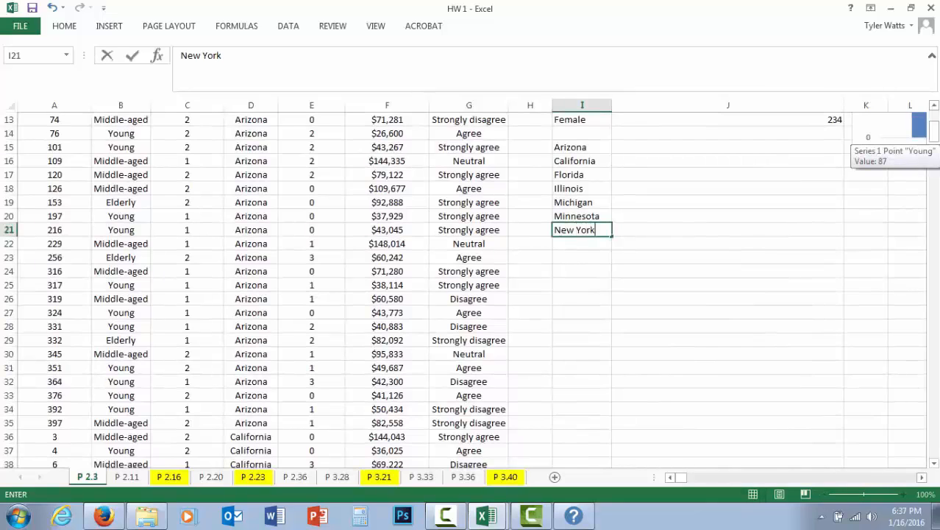
{"action": "key", "text": "Return"}
Count the listed states in I25 with the formula =COUNTA(I15:I24)
{"action": "type", "text": "="}
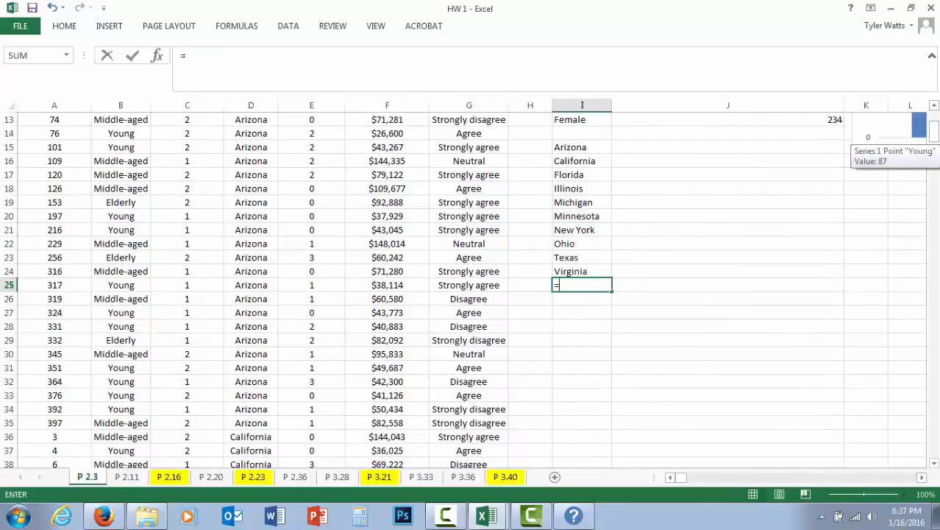
{"action": "type", "text": "count"}
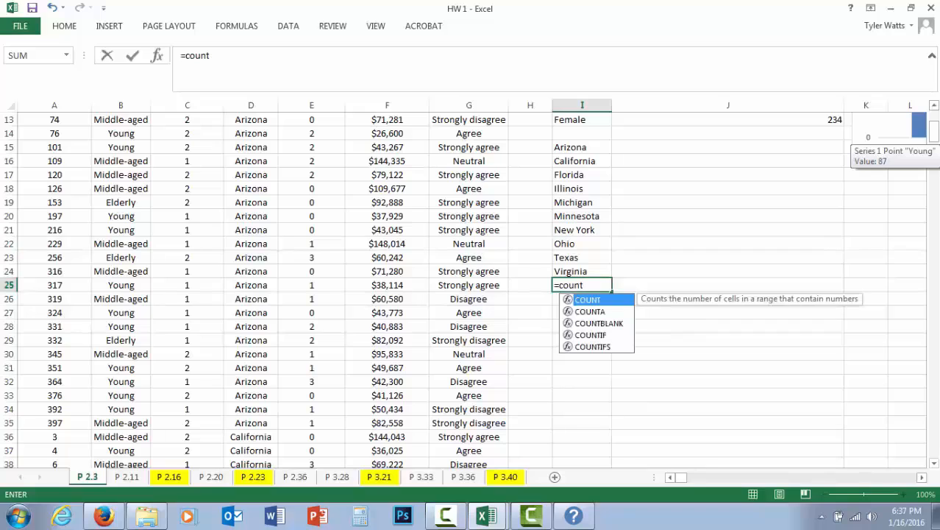
{"action": "type", "text": "a"}
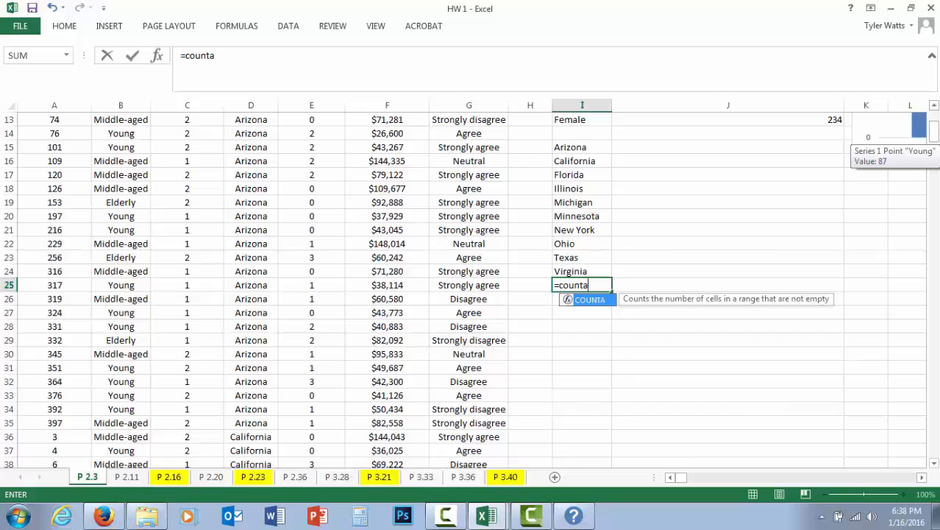
{"action": "type", "text": "("}
{"action": "key", "text": "Escape"}
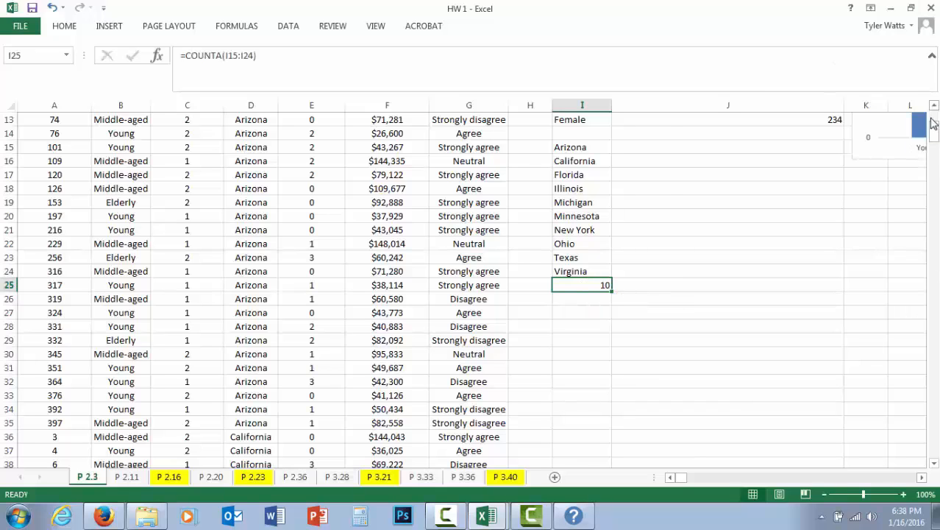
Count the Arizona entries in J15 beside the state name with the formula =COUNTIF(D2:D400,"Arizona")
{"action": "scroll", "coordinate": [933, 124], "scroll_direction": "up", "scroll_amount": 4}
{"action": "left_click", "coordinate": [750, 312]}
{"action": "type", "text": "="}
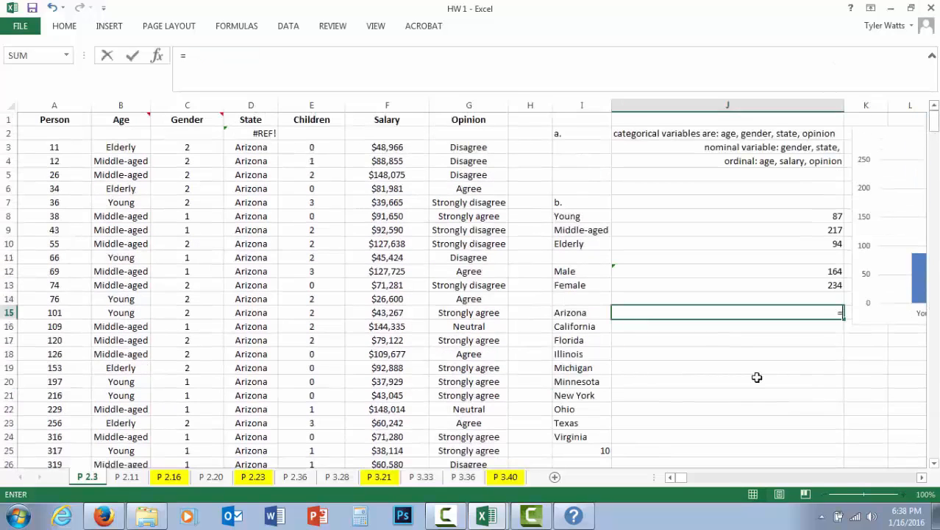
{"action": "type", "text": "count"}
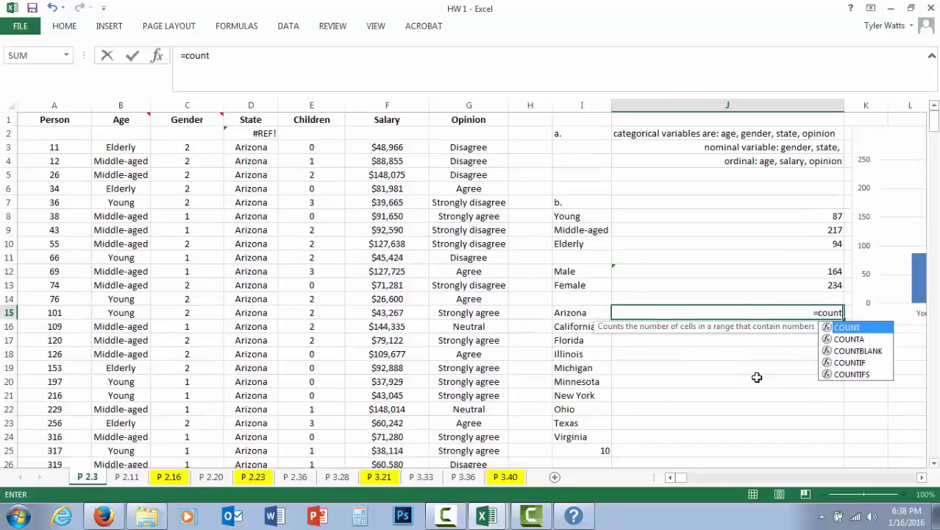
{"action": "type", "text": "if("}
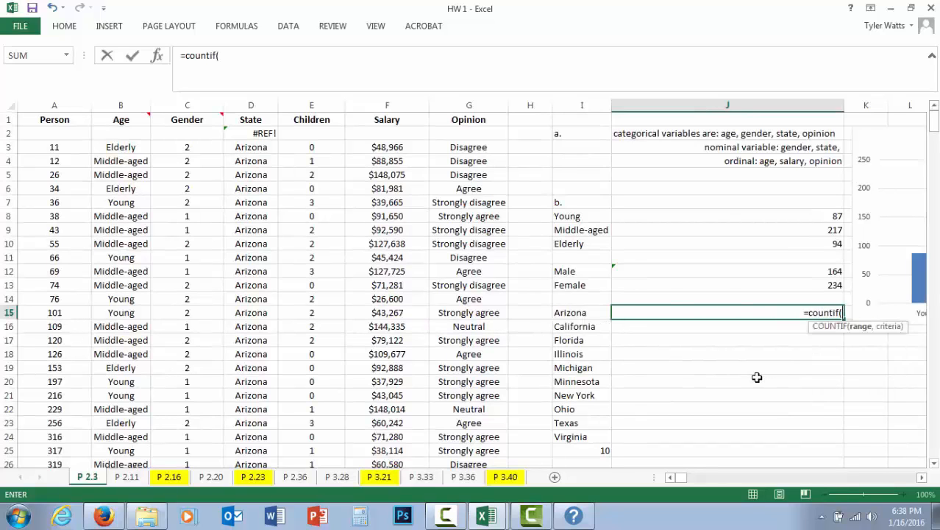
{"action": "type", "text": "d2:d400,"}
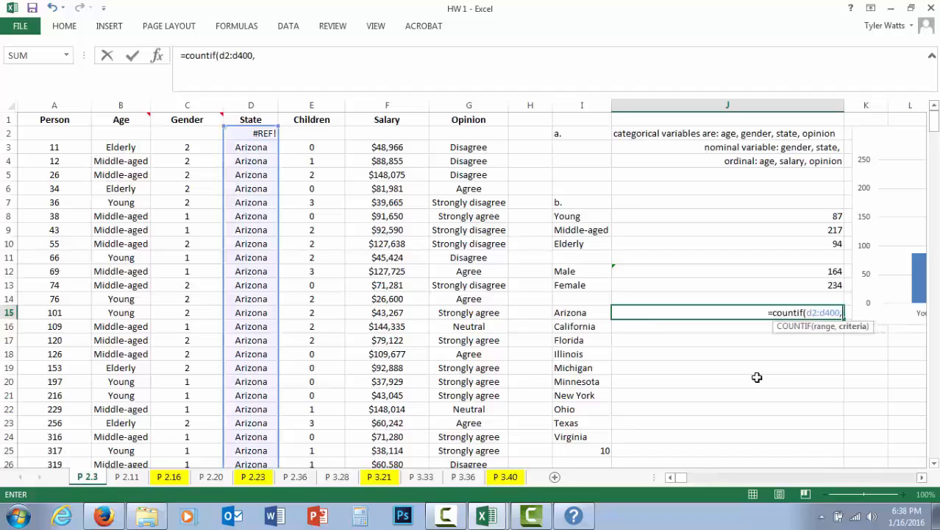
{"action": "type", "text": "a15"}
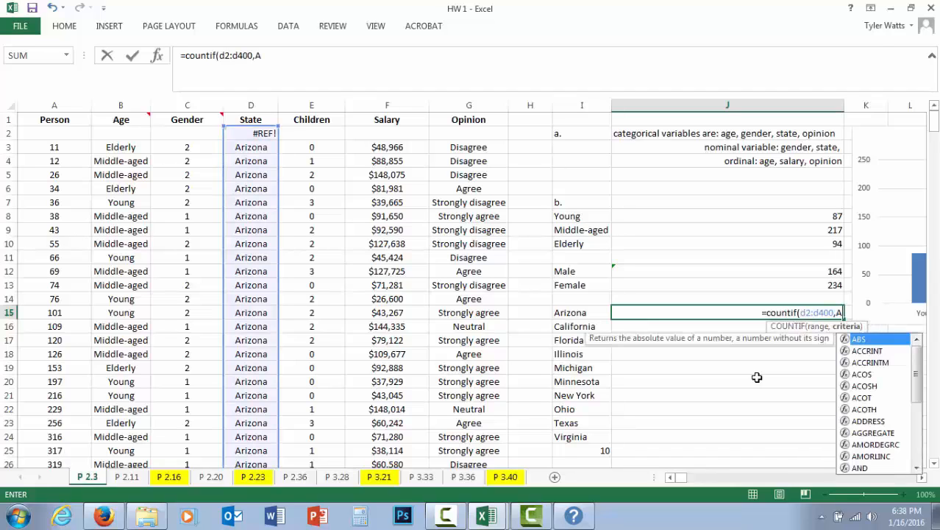
{"action": "key", "text": "Return"}
{"action": "key", "text": "Up"}
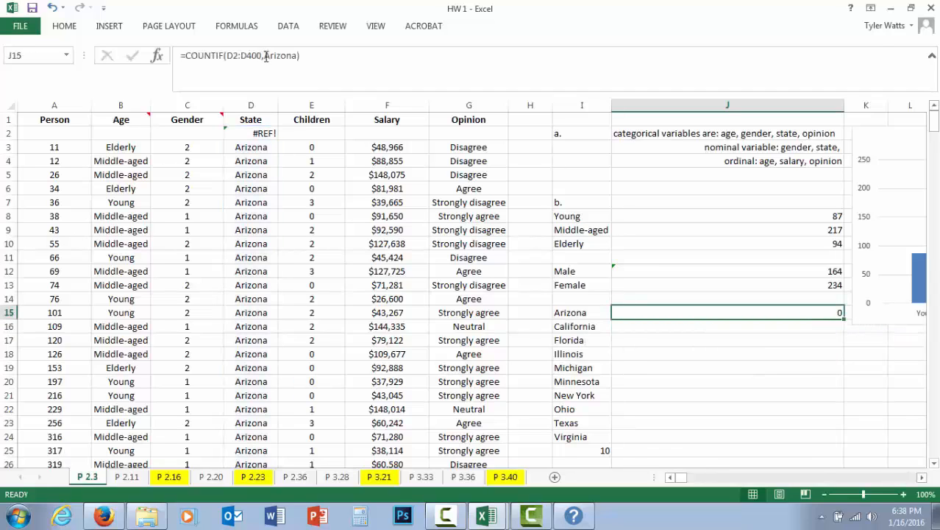
{"action": "left_click", "coordinate": [266, 57]}
{"action": "type", "text": "\""}
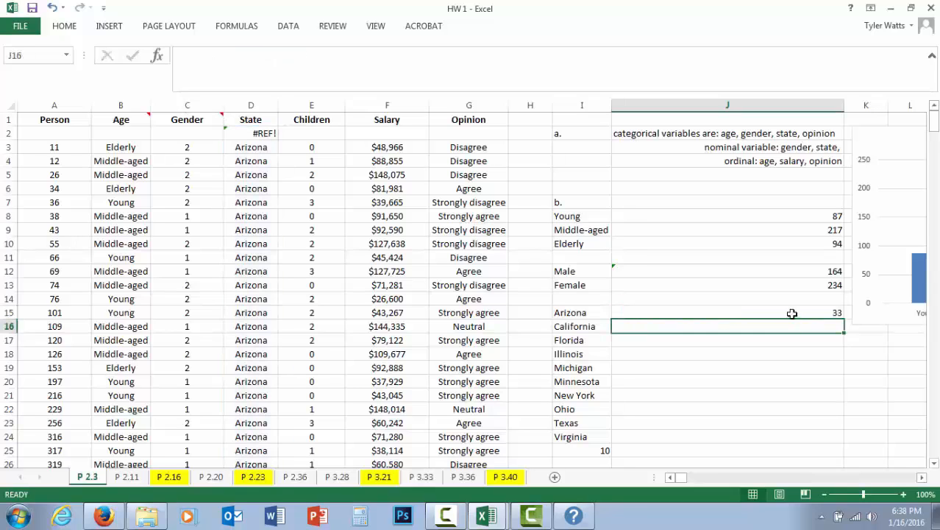
Copy the Arizona count formula down through J24 and change the criterion in J16 to "California"
{"action": "left_click", "coordinate": [792, 313]}
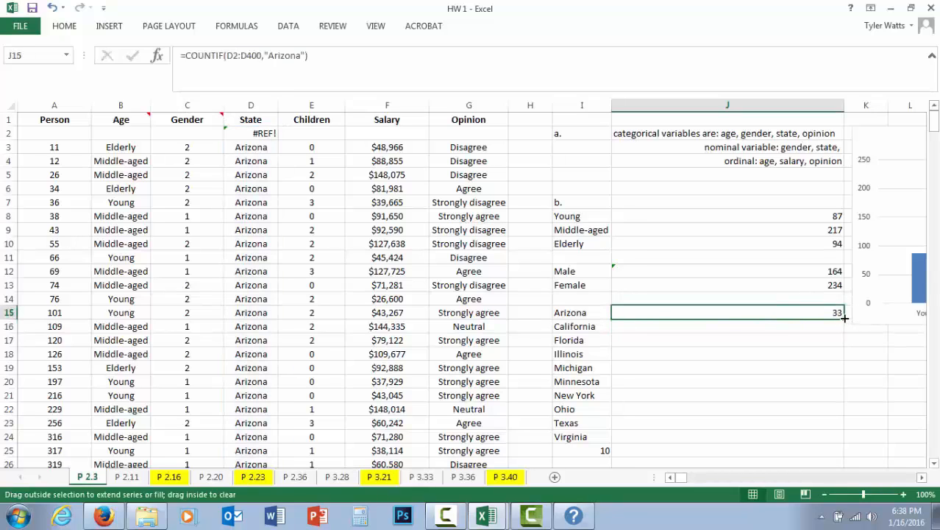
{"action": "left_click_drag", "start_coordinate": [845, 318], "coordinate": [836, 442]}
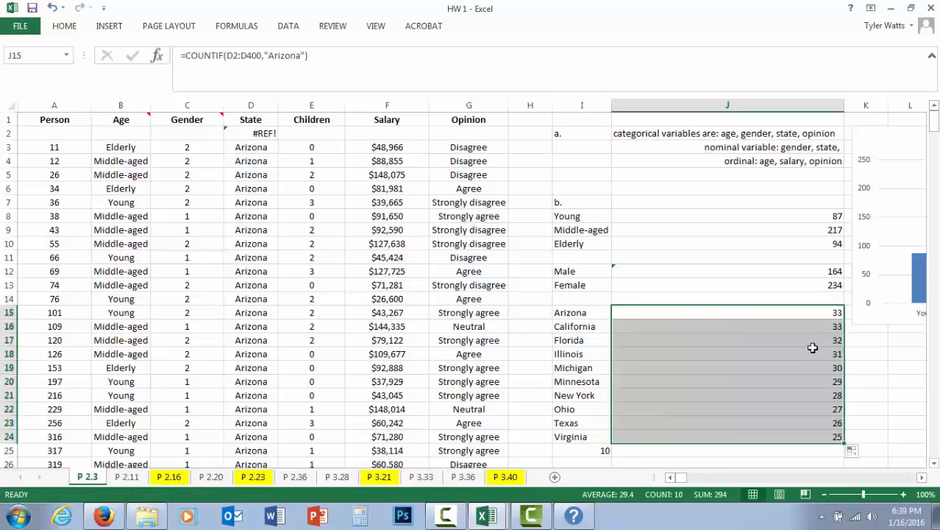
{"action": "left_click", "coordinate": [813, 328]}
{"action": "double_click", "coordinate": [289, 56]}
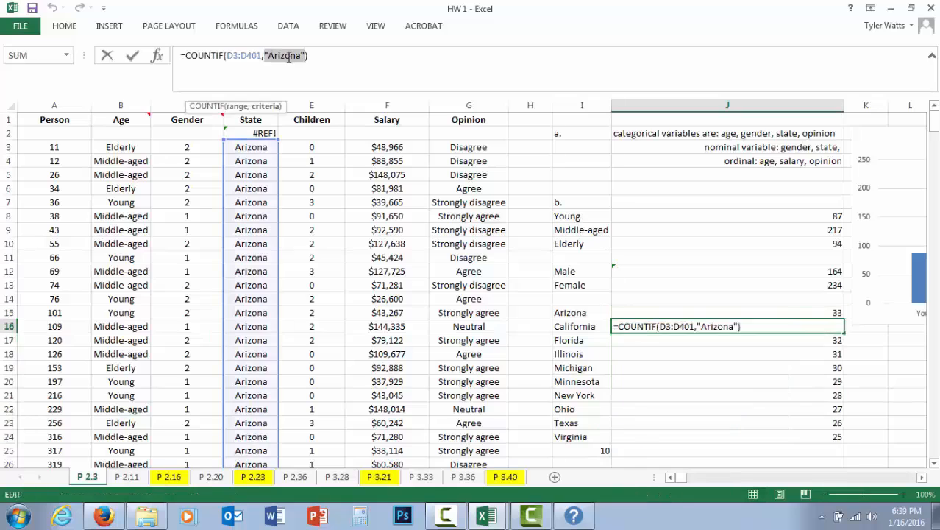
{"action": "type", "text": "\""}
{"action": "type", "text": "California"}
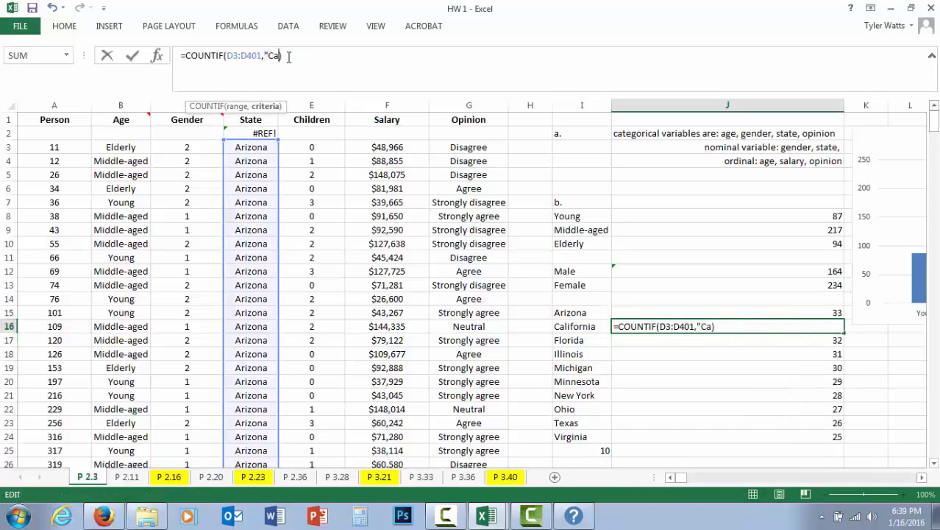
{"action": "type", "text": "\""}
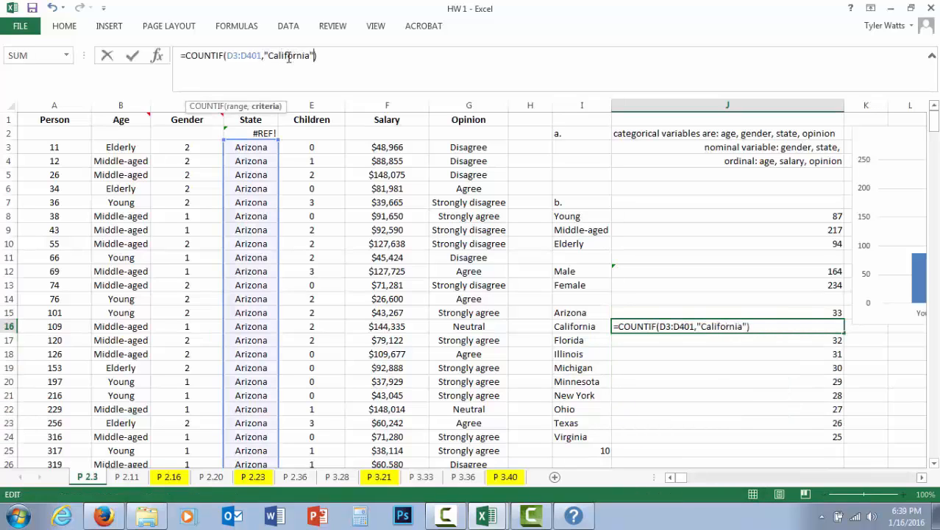
{"action": "key", "text": "Return"}
Lock the row numbers of the range in the Arizona formula in J15 as D$2:D$400
{"action": "left_click", "coordinate": [733, 313]}
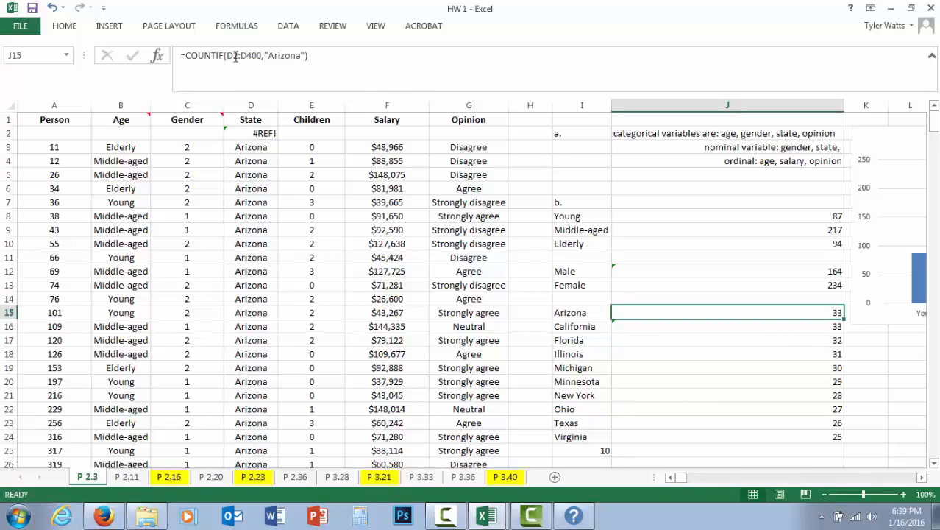
{"action": "left_click", "coordinate": [233, 55]}
{"action": "type", "text": "$"}
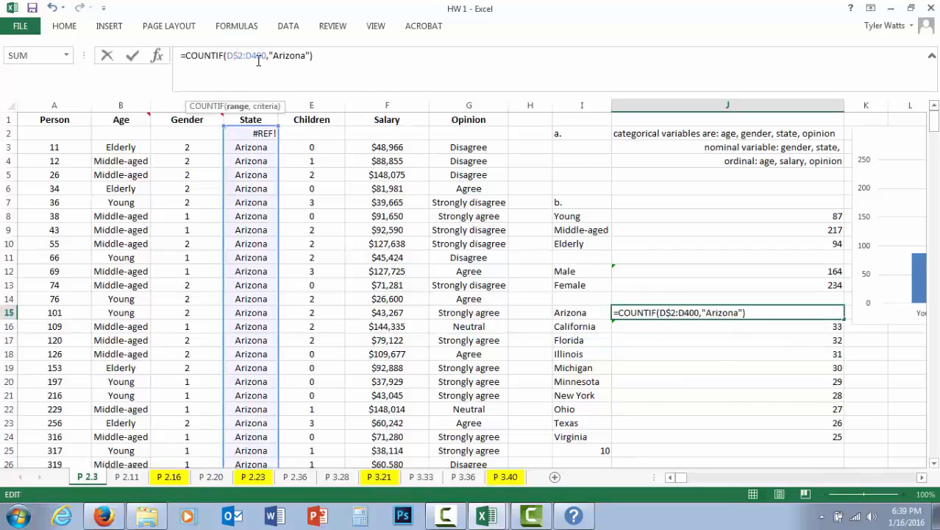
{"action": "key", "text": "Right"}
{"action": "key", "text": "Right"}
{"action": "key", "text": "Right"}
{"action": "type", "text": "$"}
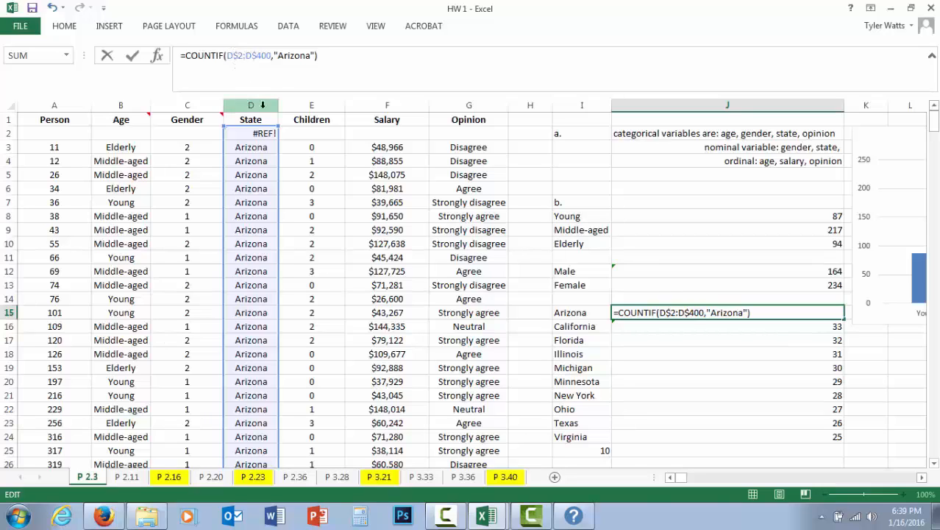
Lock the column letters in J15 as well, making the range $D$2:$D$400, and copy the formula down through J24
{"action": "left_click", "coordinate": [230, 58]}
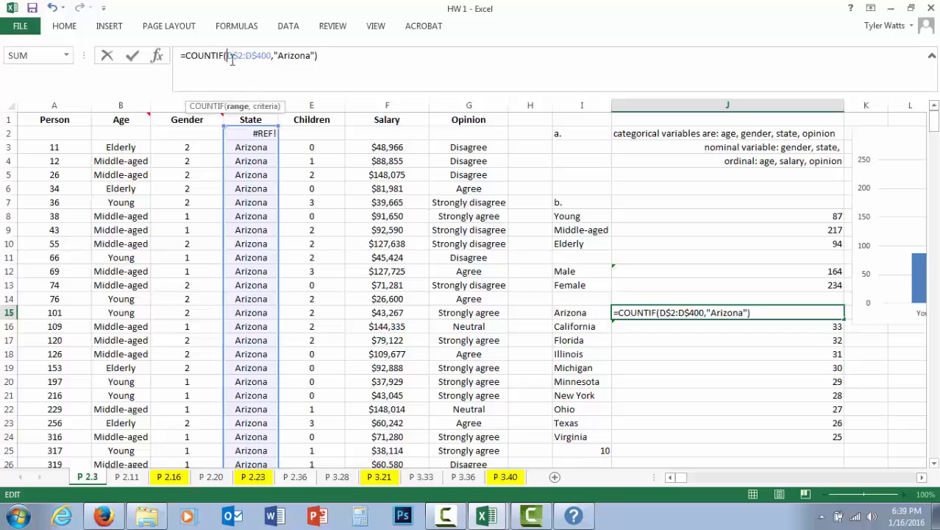
{"action": "type", "text": "$"}
{"action": "key", "text": "Right"}
{"action": "key", "text": "Right"}
{"action": "key", "text": "Right"}
{"action": "key", "text": "Right"}
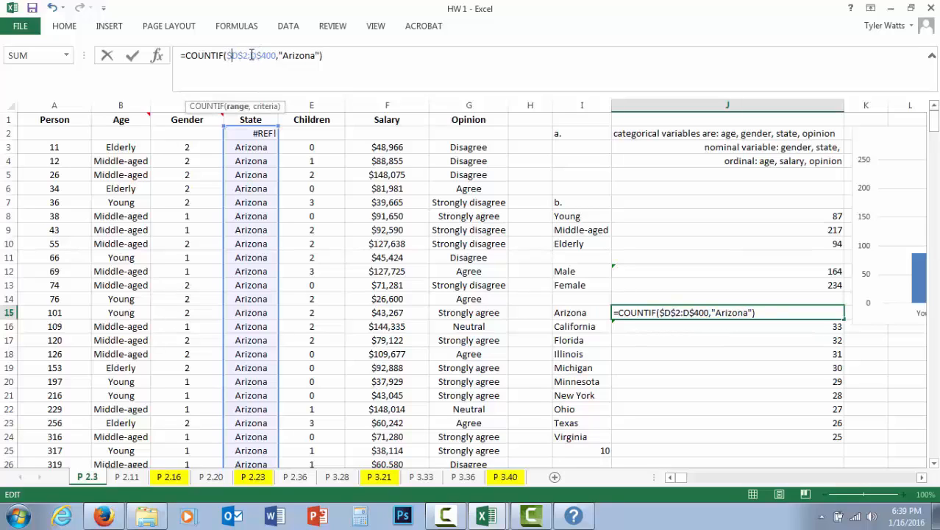
{"action": "type", "text": "$"}
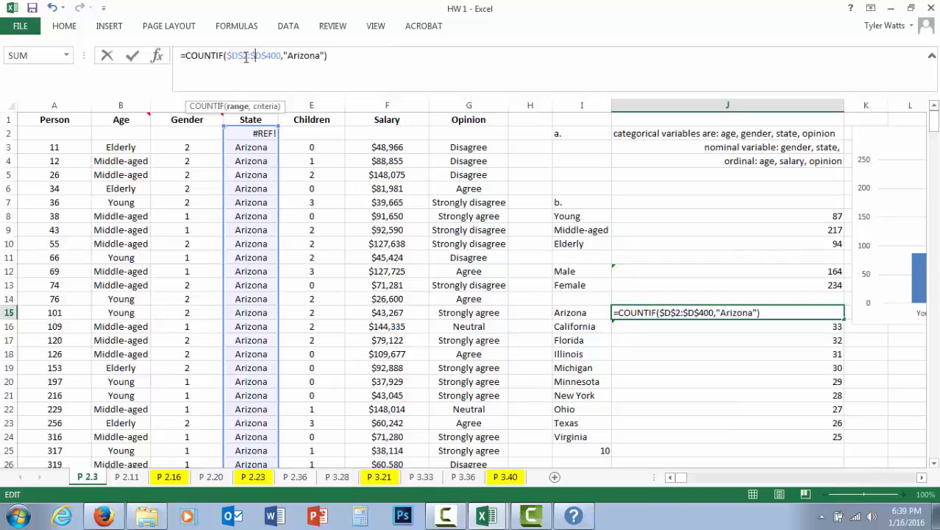
{"action": "key", "text": "Return"}
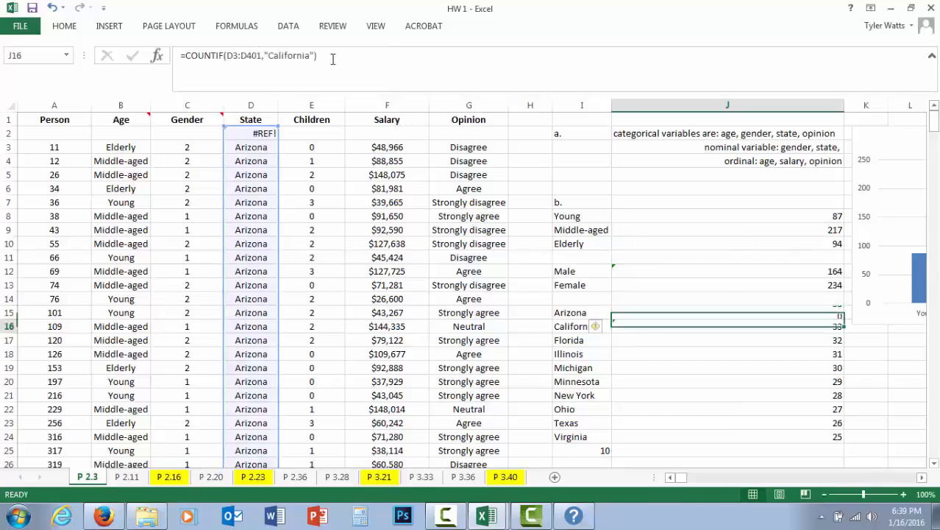
{"action": "left_click", "coordinate": [839, 315]}
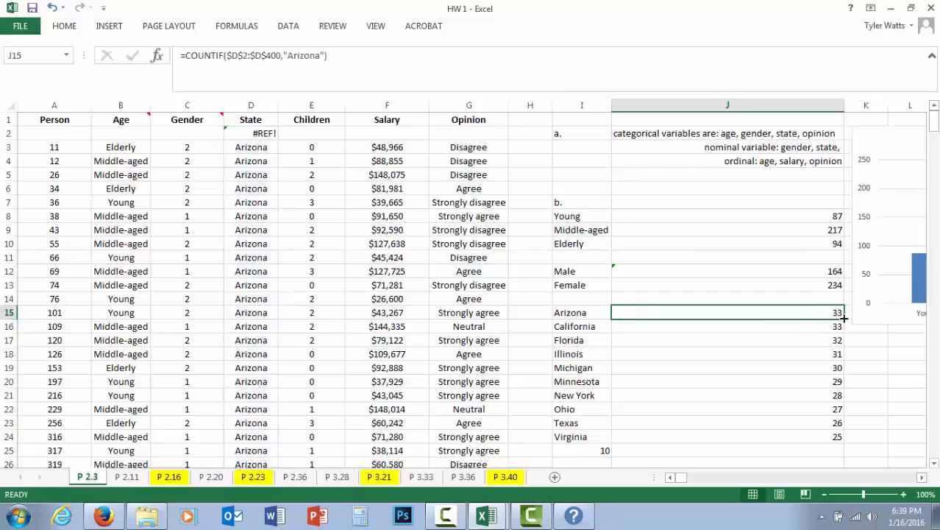
{"action": "left_click_drag", "start_coordinate": [844, 318], "coordinate": [845, 440]}
Replace the Arizona criterion in the J16 formula with the state name for the California row
{"action": "left_click", "coordinate": [832, 329]}
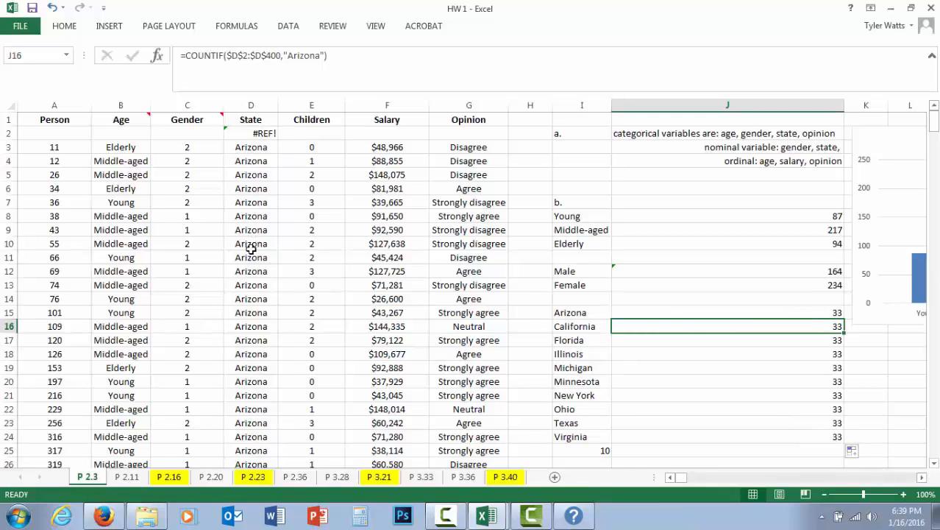
{"action": "double_click", "coordinate": [298, 55]}
{"action": "key", "text": "BackSpace"}
{"action": "type", "text": "C"}
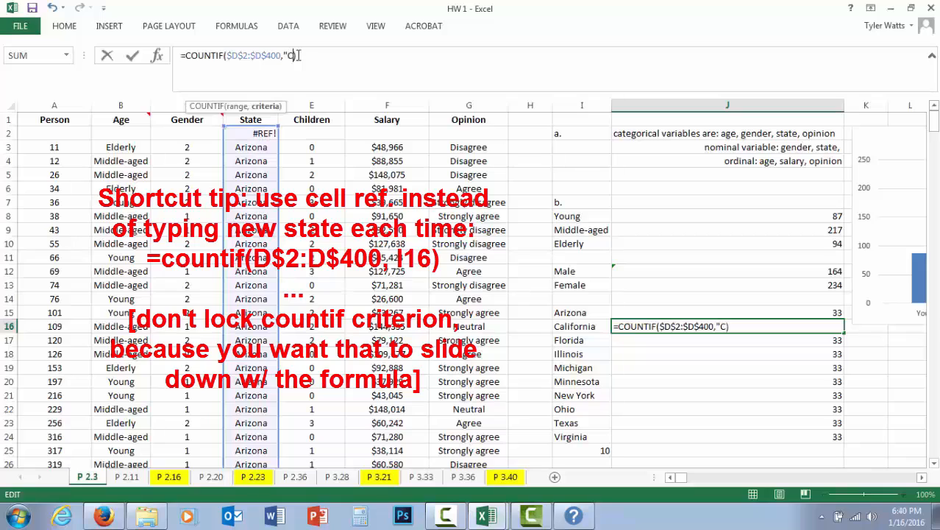
{"action": "type", "text": "aliforina"}
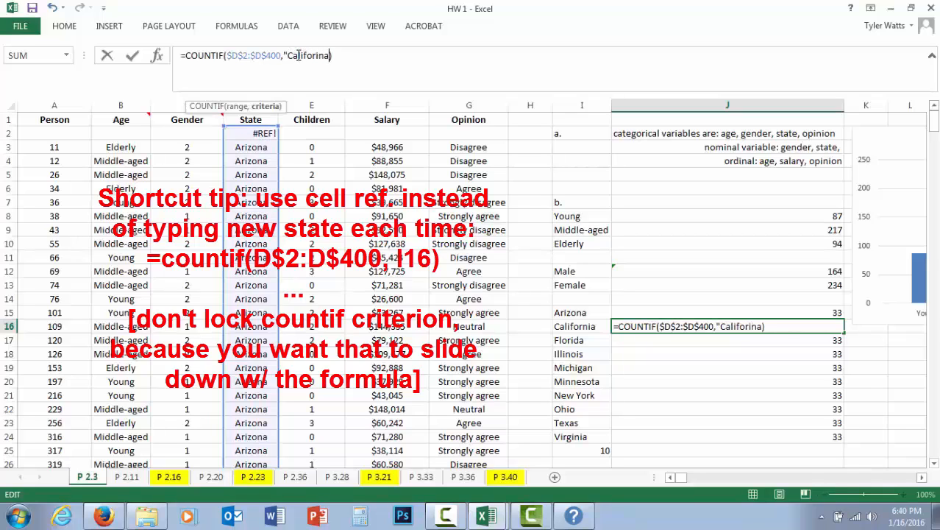
{"action": "type", "text": "\""}
{"action": "key", "text": "Return"}
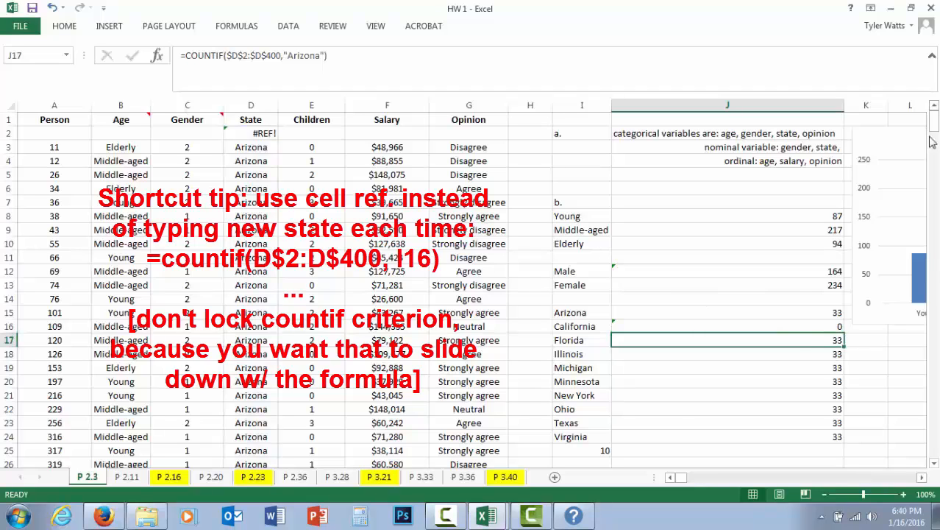
Correct the spelling of the criterion in J16 so the formula reads =COUNTIF($D$2:$D$400,"California")
{"action": "left_click", "coordinate": [799, 326]}
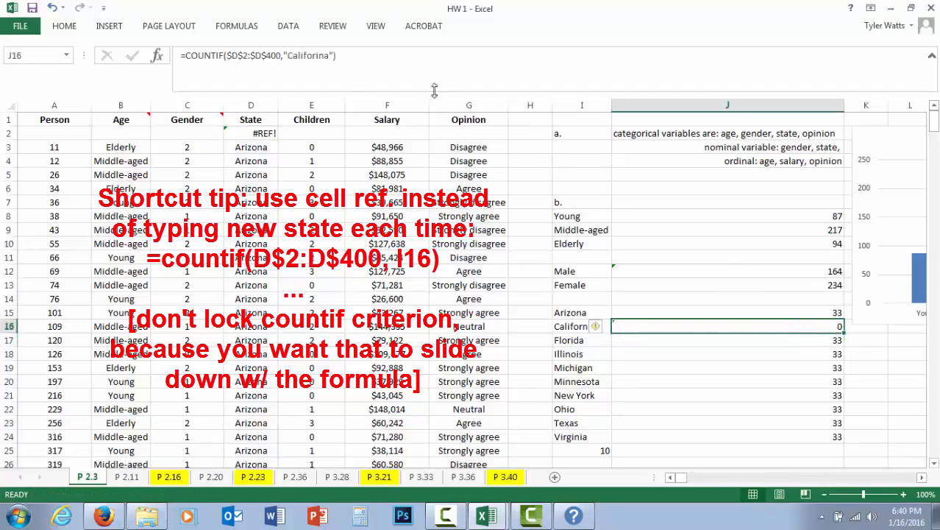
{"action": "left_click", "coordinate": [330, 59]}
{"action": "key", "text": "BackSpace"}
{"action": "key", "text": "BackSpace"}
{"action": "key", "text": "BackSpace"}
{"action": "type", "text": "n"}
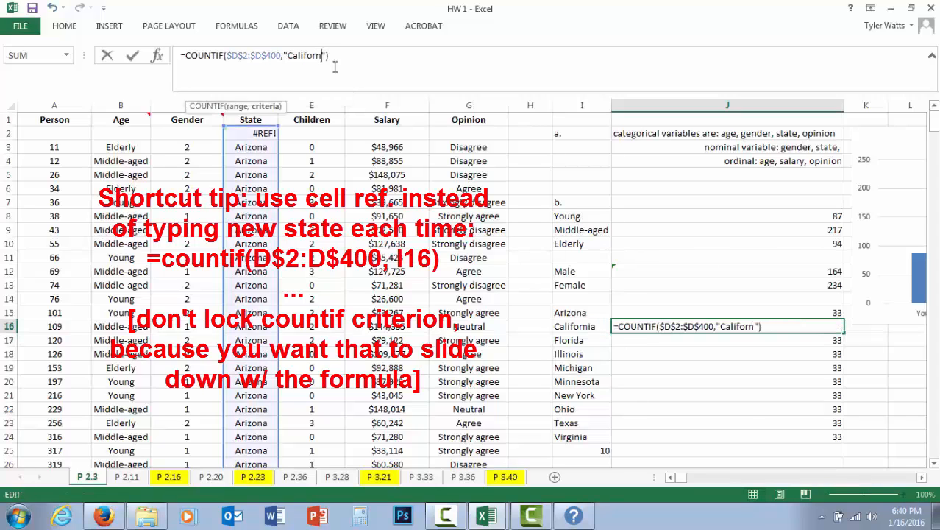
{"action": "type", "text": "ia"}
{"action": "key", "text": "Return"}
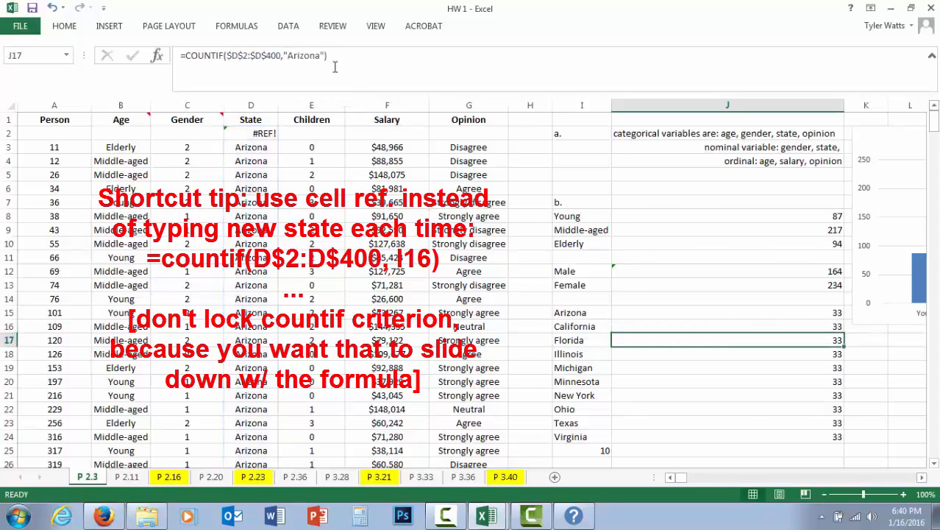
{"action": "left_click", "coordinate": [783, 325]}
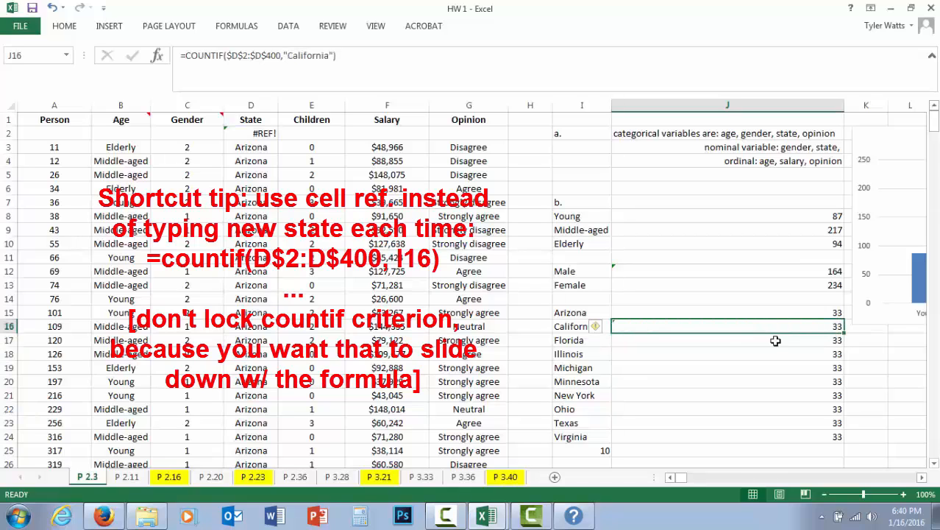
Change the COUNTIF criterion in J17 to "Florida"
{"action": "left_click", "coordinate": [776, 340]}
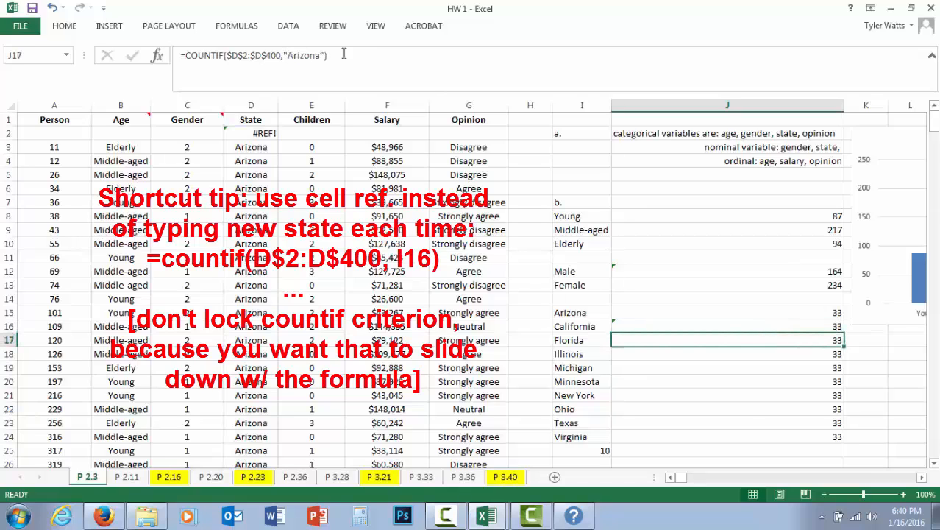
{"action": "double_click", "coordinate": [301, 56]}
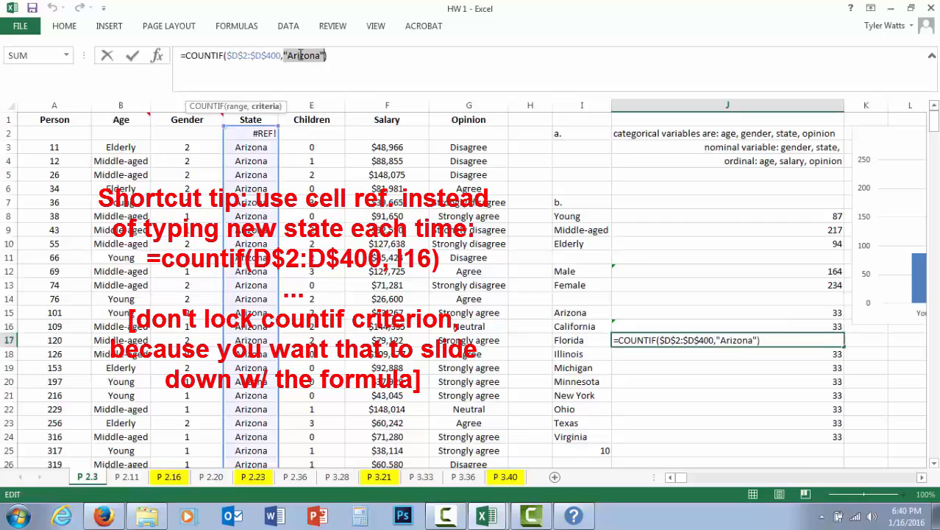
{"action": "type", "text": "\"Florida\""}
{"action": "key", "text": "Return"}
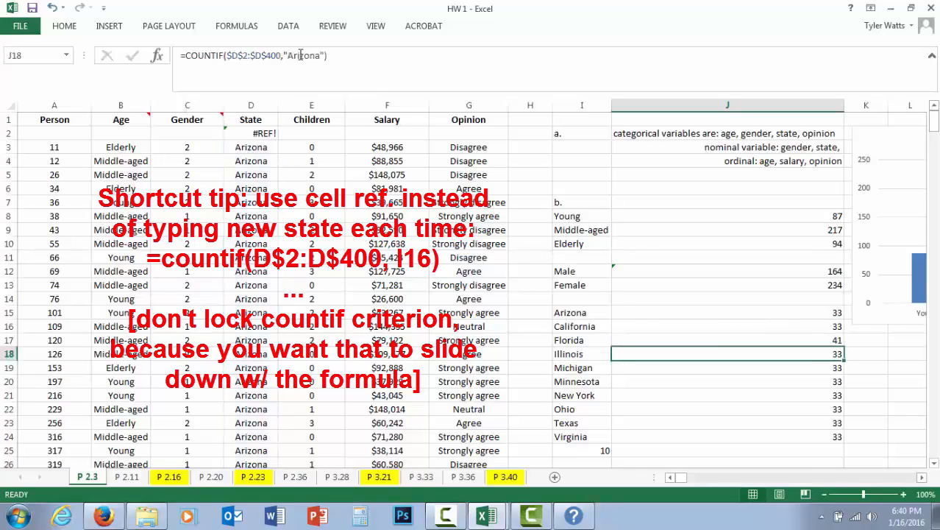
Replace the COUNTIF criterion with "Illinois" in J18 and with "michigan" in J19
{"action": "double_click", "coordinate": [300, 55]}
{"action": "type", "text": "\"Illinois\""}
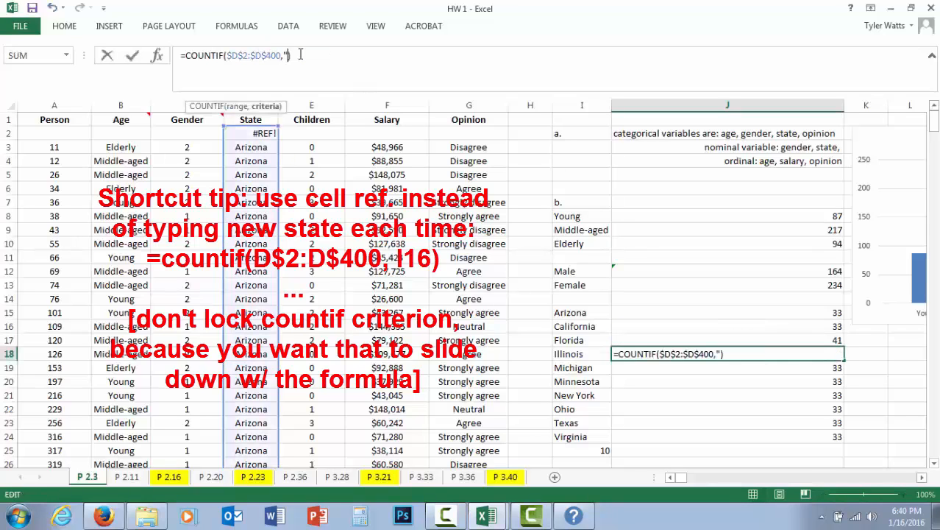
{"action": "key", "text": "Return"}
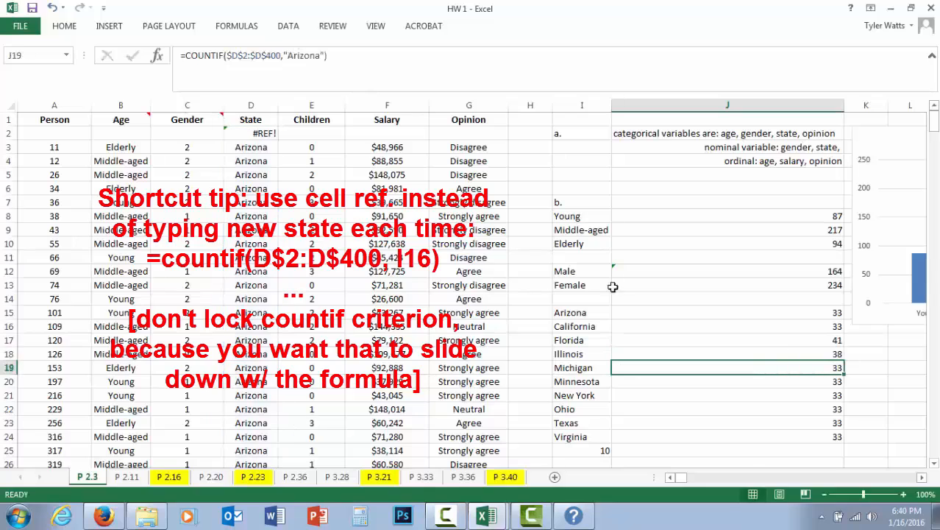
{"action": "double_click", "coordinate": [300, 56]}
{"action": "type", "text": "\"mich"}
{"action": "type", "text": "igan\""}
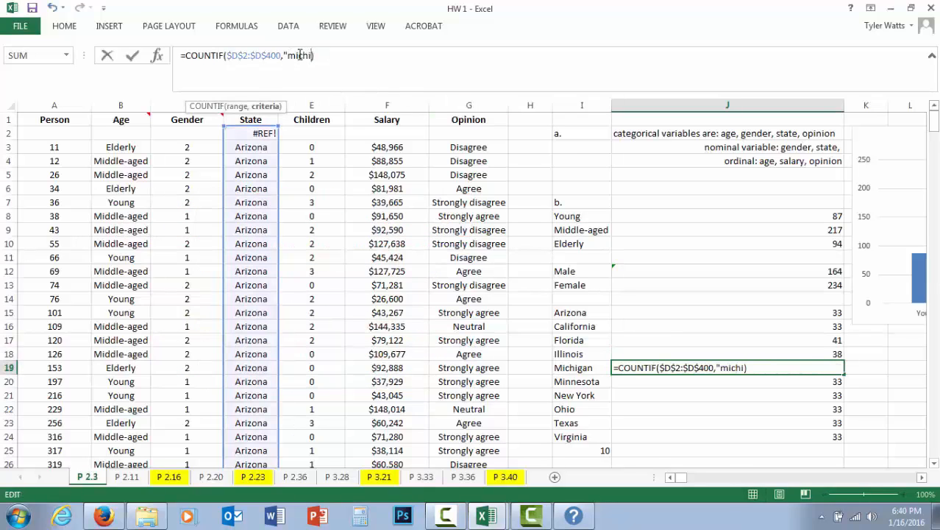
{"action": "key", "text": "Return"}
Replace the COUNTIF criterion with "minnesota" in J20 and with "New York" in J21
{"action": "double_click", "coordinate": [301, 56]}
{"action": "type", "text": "\"minnesota\""}
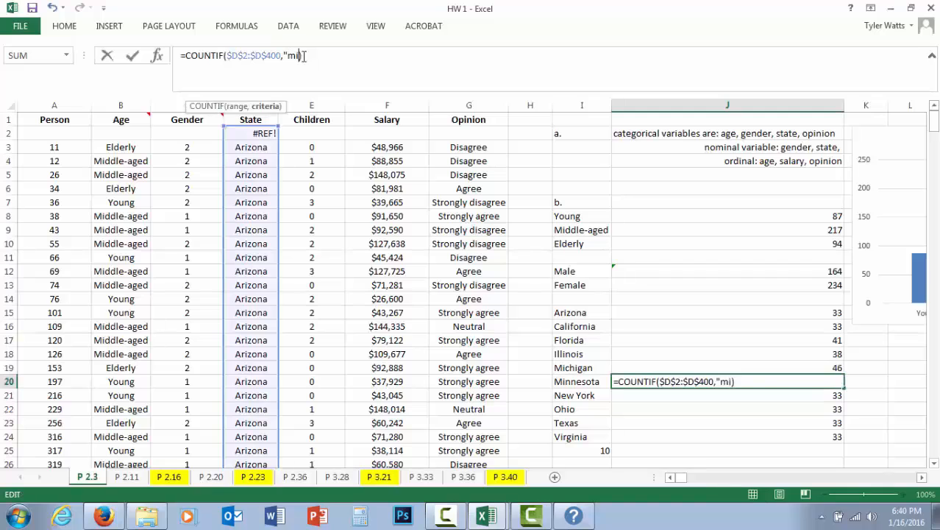
{"action": "key", "text": "Return"}
{"action": "double_click", "coordinate": [303, 56]}
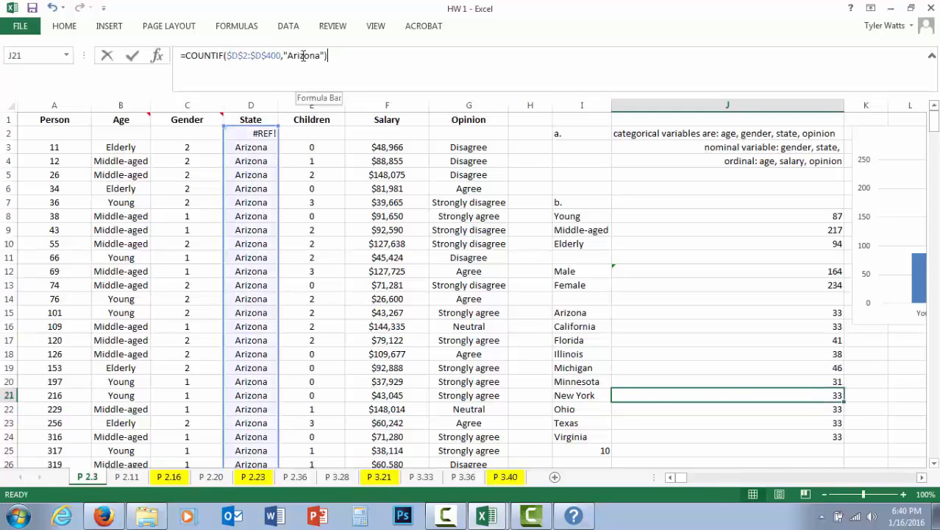
{"action": "type", "text": "New"}
{"action": "key", "text": "BackSpace"}
{"action": "key", "text": "BackSpace"}
{"action": "key", "text": "BackSpace"}
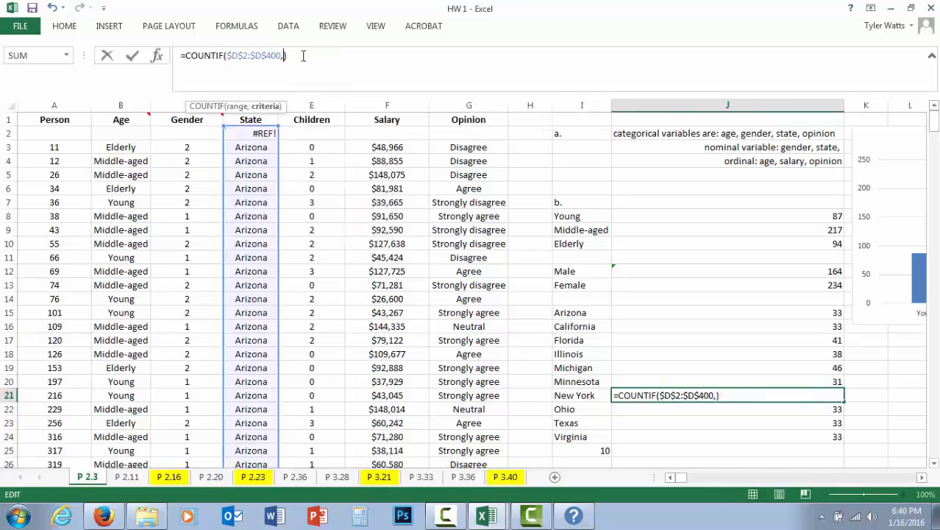
{"action": "type", "text": "\"New York\""}
{"action": "key", "text": "Return"}
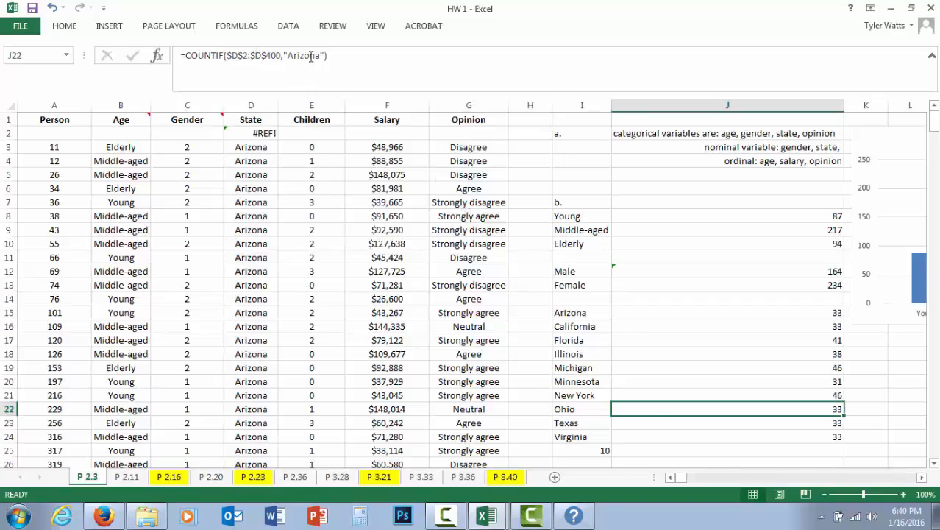
Replace the COUNTIF criterion with "Ohio" in J22 and with "Texas" in J23
{"action": "double_click", "coordinate": [310, 56]}
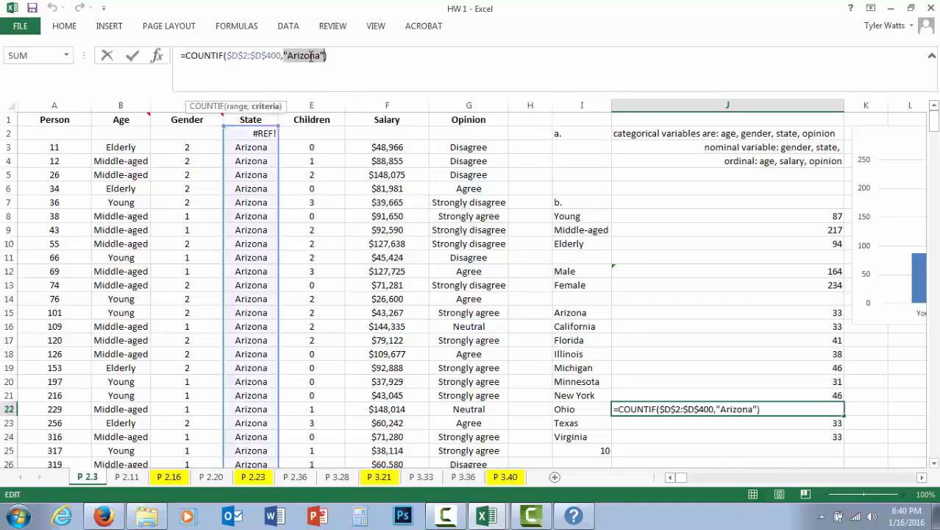
{"action": "type", "text": "\"Ohio\""}
{"action": "key", "text": "Return"}
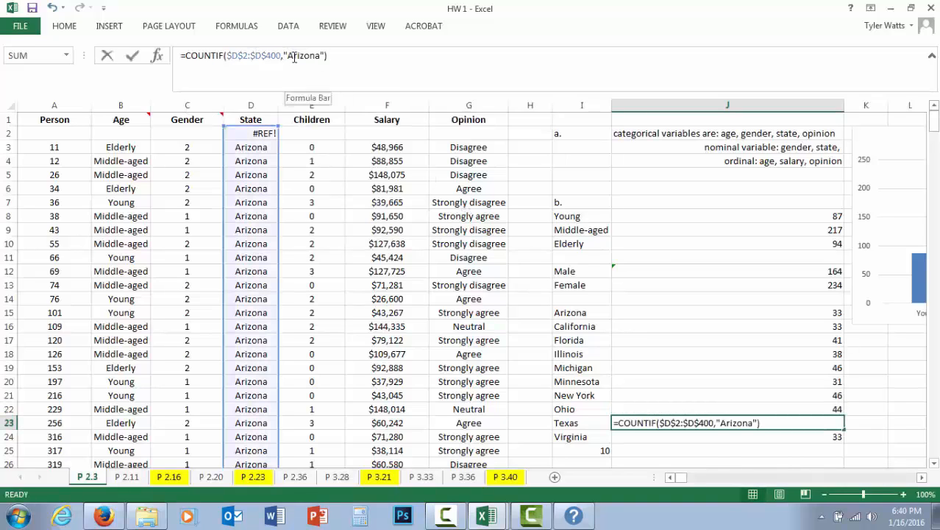
{"action": "double_click", "coordinate": [295, 57]}
{"action": "type", "text": "\"Texas\""}
{"action": "key", "text": "Return"}
Set the criterion in J24 so the formula reads =COUNTIF($D$2:$D$400,"Virginia")
{"action": "double_click", "coordinate": [294, 56]}
{"action": "type", "text": "\"Virginia"}
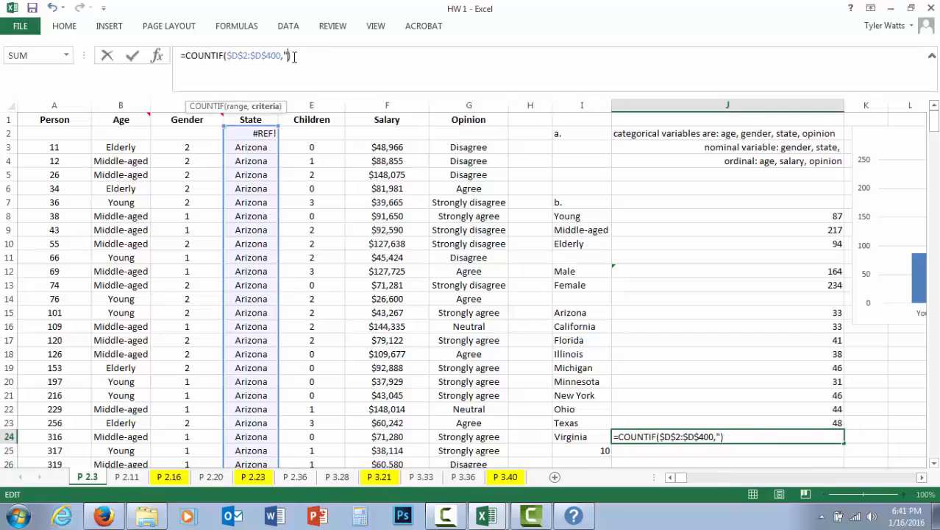
{"action": "key", "text": "Return"}
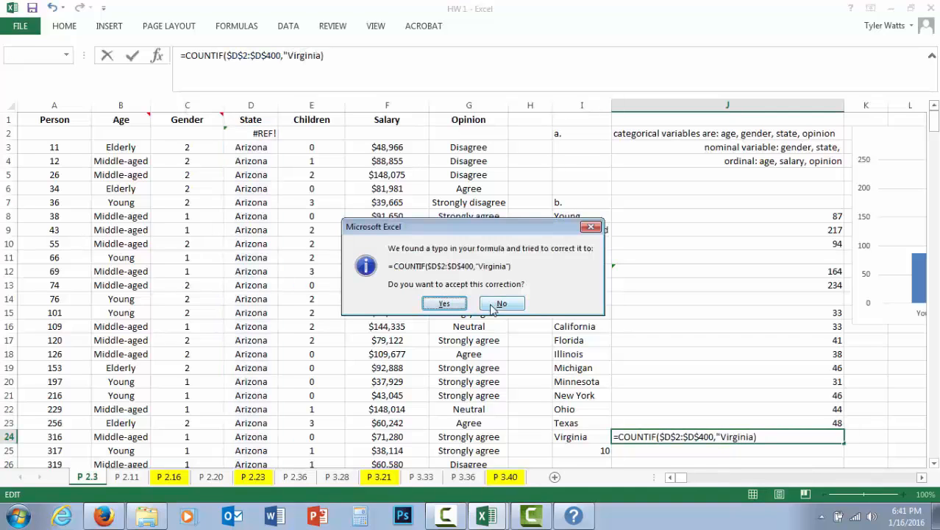
{"action": "left_click", "coordinate": [463, 304]}
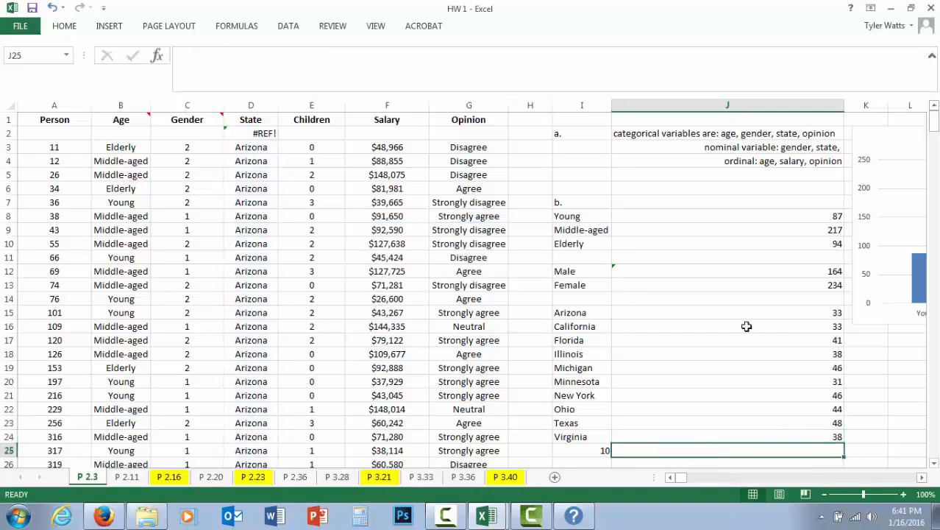
Insert a 3-D clustered column chart from the state names and counts in I15:J24
{"action": "left_click_drag", "start_coordinate": [602, 316], "coordinate": [760, 437]}
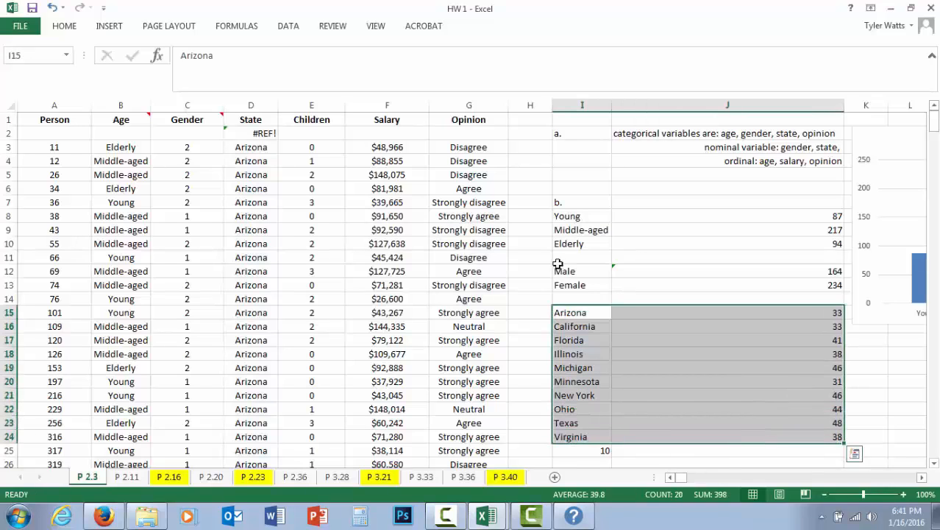
{"action": "left_click", "coordinate": [118, 27]}
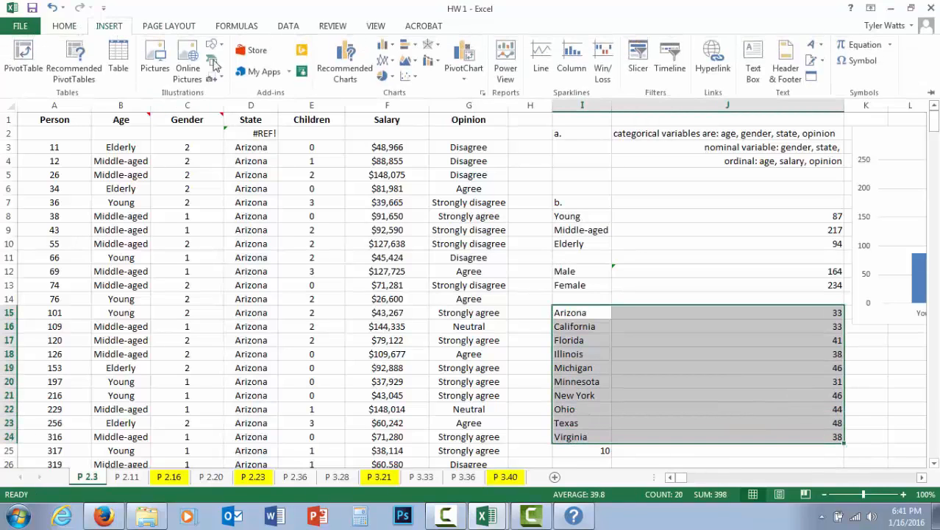
{"action": "left_click", "coordinate": [386, 46]}
{"action": "left_click", "coordinate": [401, 155]}
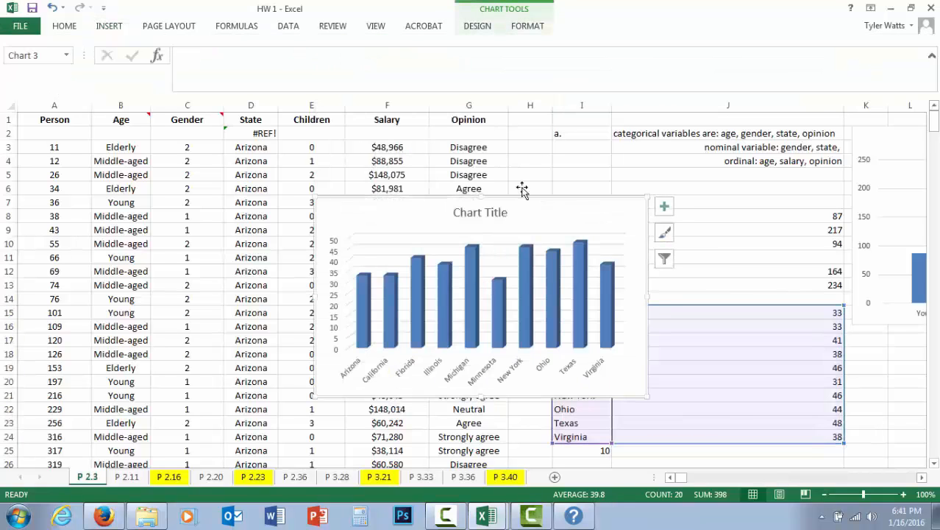
Title the state chart "Count by State" and place it directly below the Count by Age chart
{"action": "left_click", "coordinate": [491, 211]}
{"action": "type", "text": "Cou"}
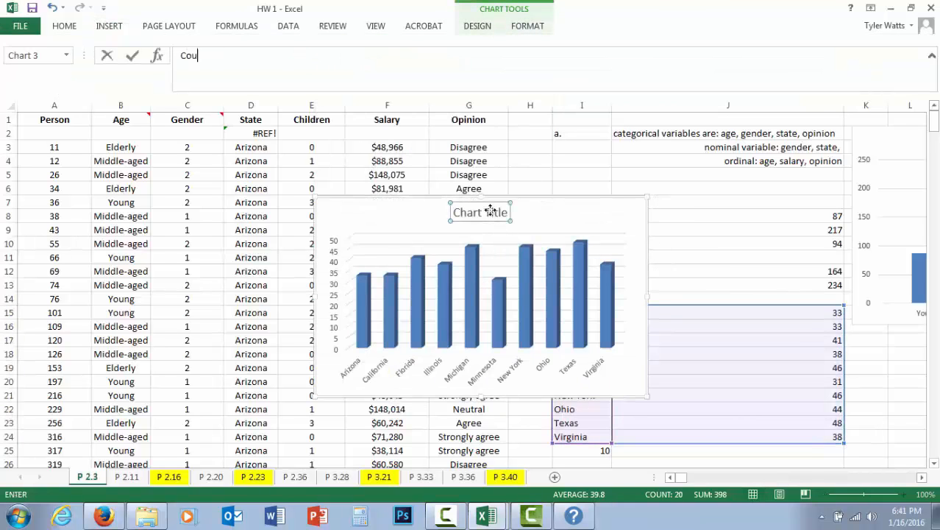
{"action": "type", "text": "nt by State"}
{"action": "key", "text": "Return"}
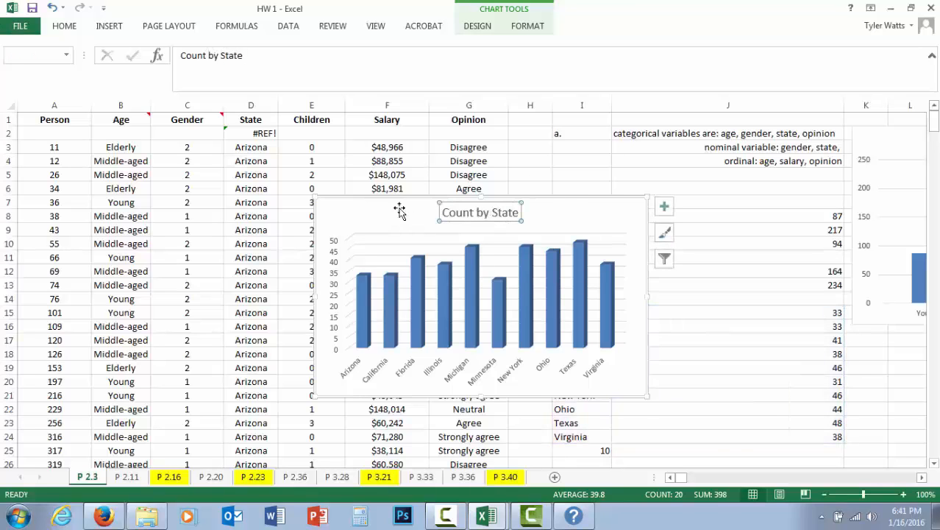
{"action": "left_click_drag", "start_coordinate": [440, 223], "coordinate": [682, 339]}
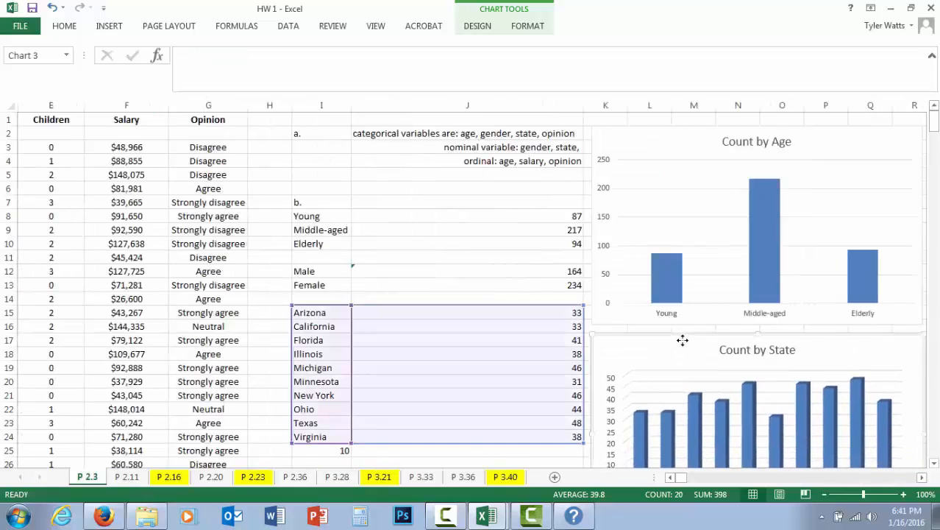
{"action": "left_click", "coordinate": [538, 295]}
{"action": "left_click", "coordinate": [267, 448]}
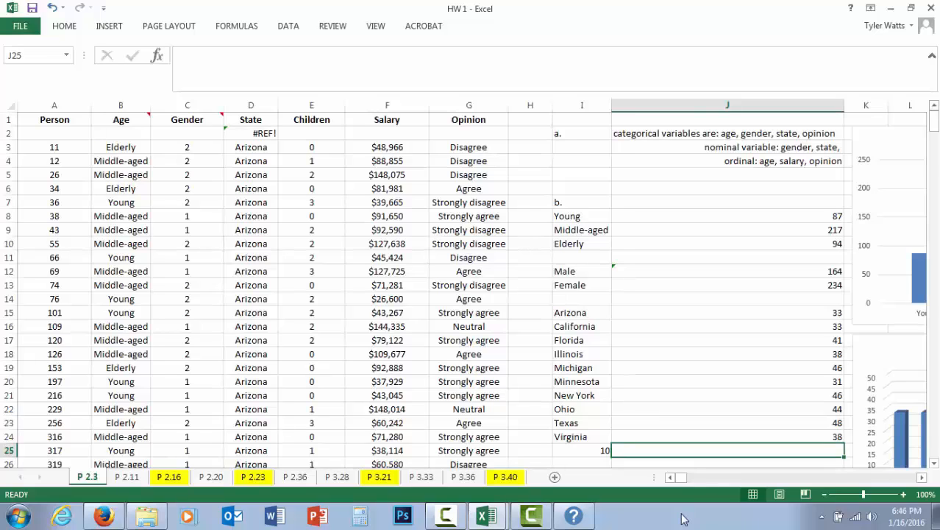
{"action": "left_click", "coordinate": [398, 149]}
{"action": "left_click_drag", "start_coordinate": [398, 148], "coordinate": [398, 201]}
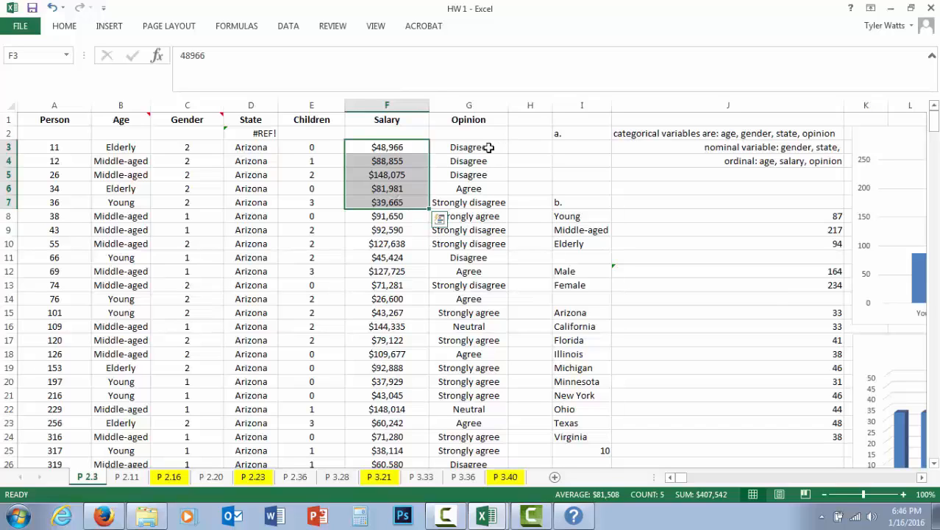
{"action": "left_click", "coordinate": [488, 149]}
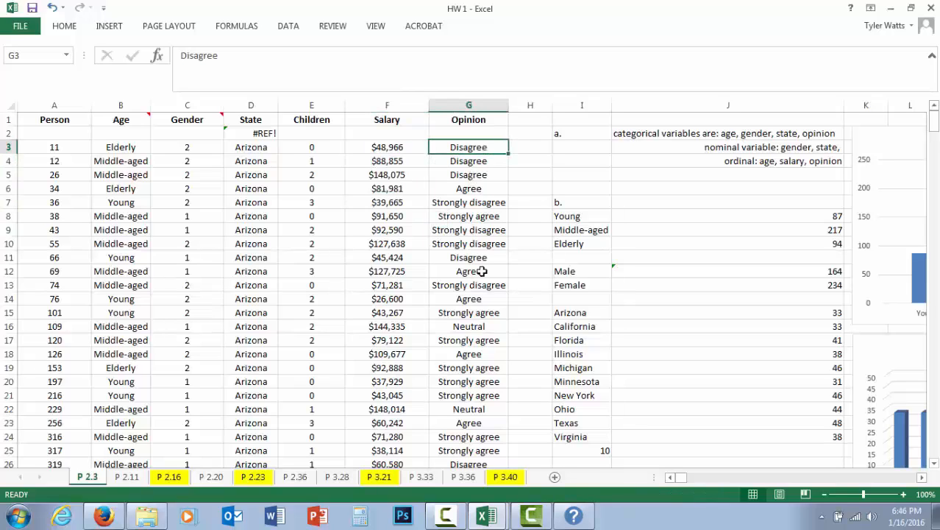
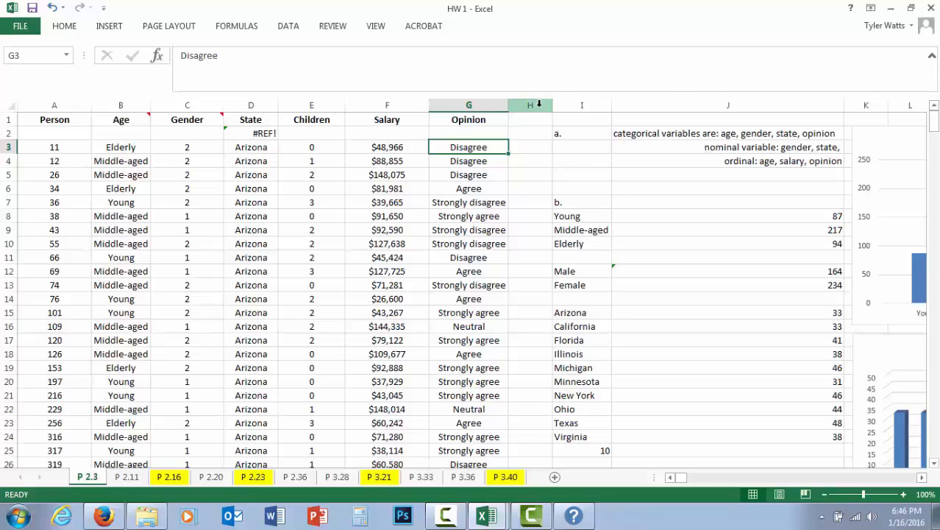
Insert three blank columns (H to J) between the Opinion column and the answer area
{"action": "right_click", "coordinate": [539, 105]}
{"action": "left_click", "coordinate": [572, 204]}
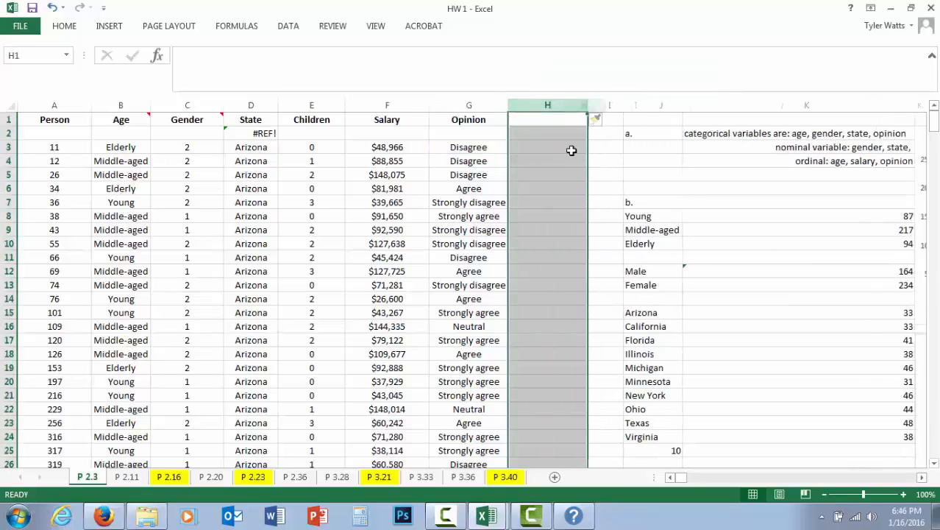
{"action": "right_click", "coordinate": [597, 103]}
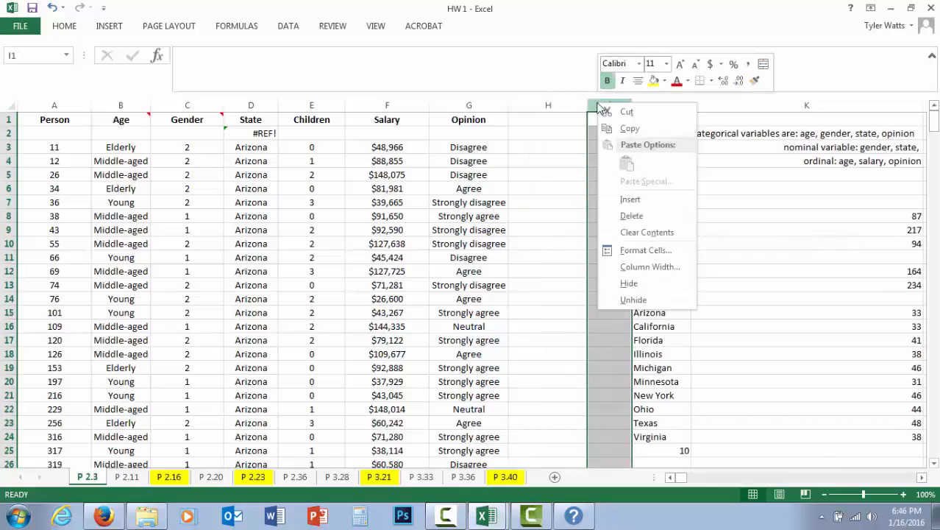
{"action": "left_click", "coordinate": [631, 197]}
{"action": "right_click", "coordinate": [670, 105]}
{"action": "left_click", "coordinate": [703, 196]}
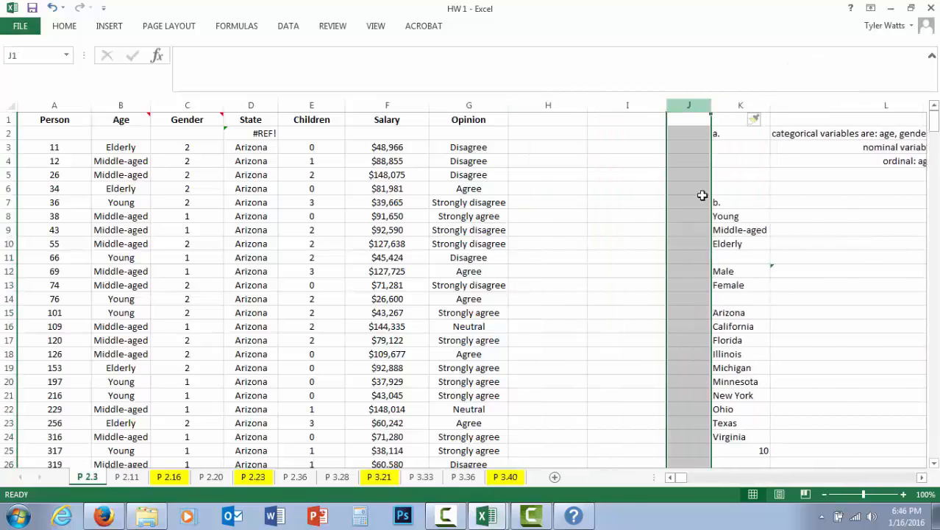
{"action": "left_click", "coordinate": [617, 286]}
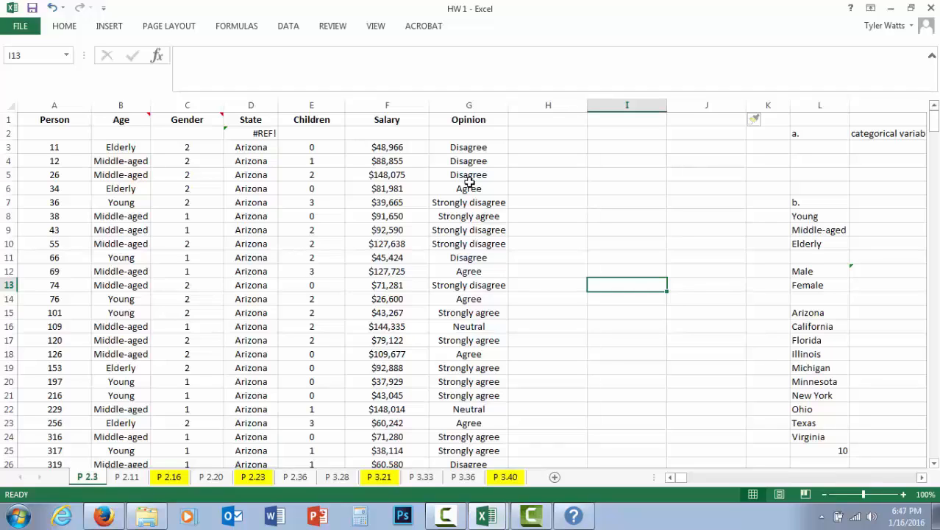
Enter the heading "Gender lookup" in H3, beside the Opinion data
{"action": "left_click", "coordinate": [205, 147]}
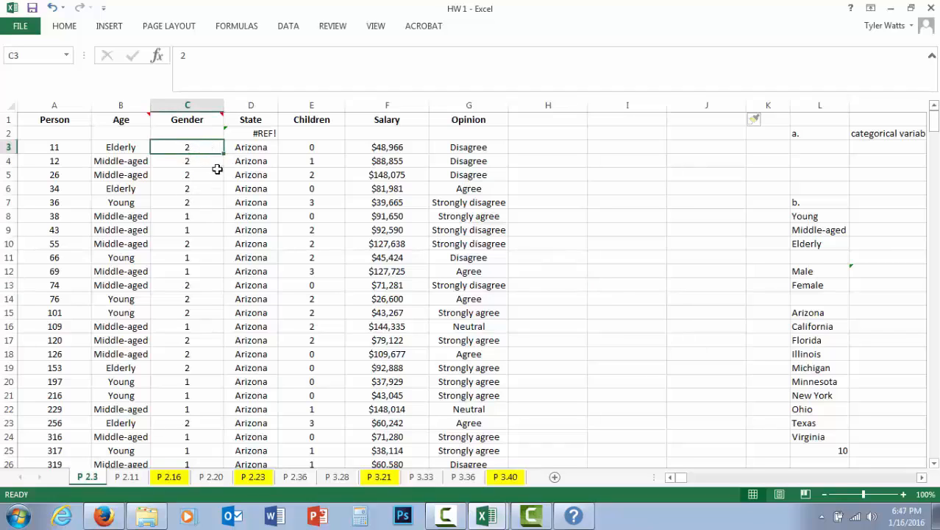
{"action": "left_click", "coordinate": [544, 148]}
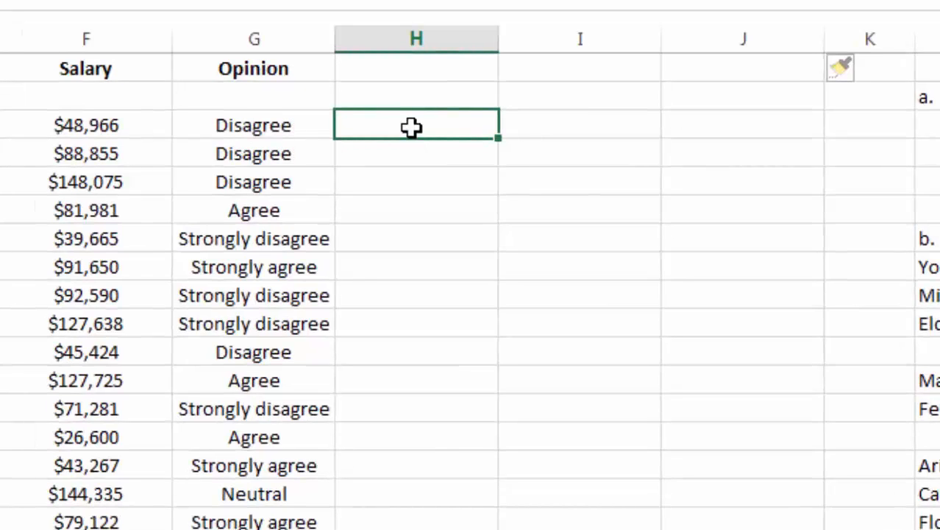
{"action": "type", "text": "Gender looku"}
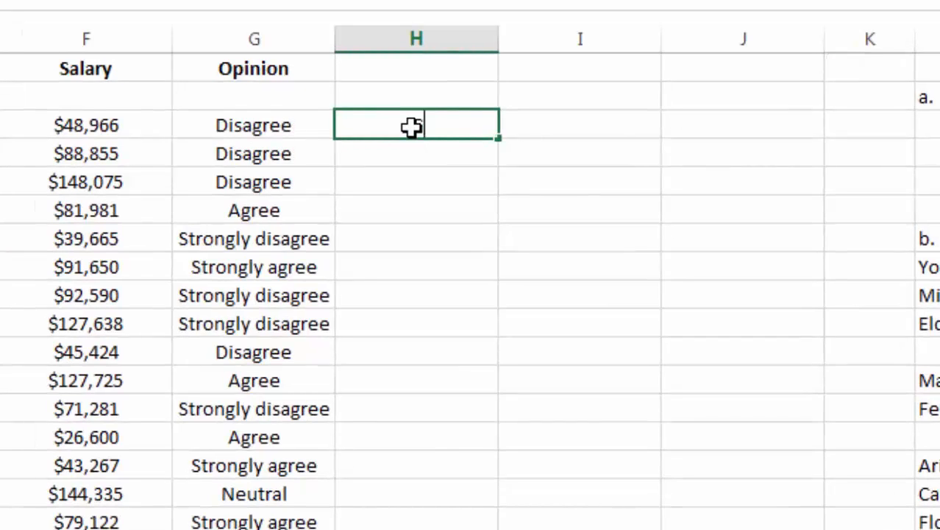
{"action": "type", "text": "p"}
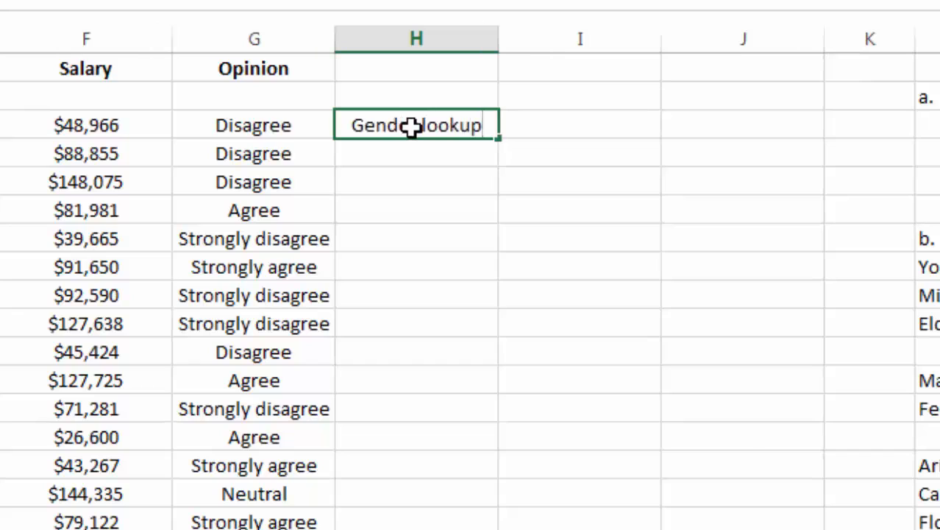
{"action": "key", "text": "Return"}
Fill in the gender lookup table in H4:I5, pairing 1 with Male and 2 with Female
{"action": "type", "text": "1"}
{"action": "key", "text": "Tab"}
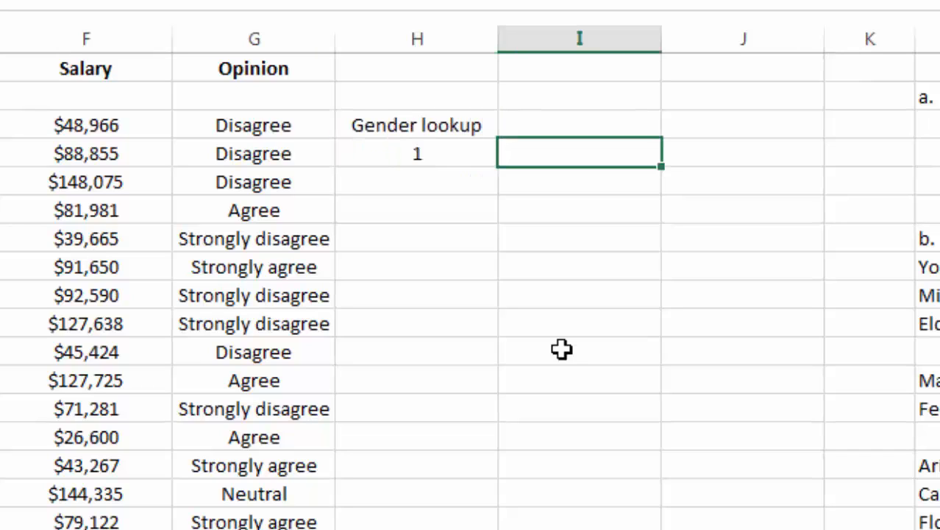
{"action": "type", "text": "Male"}
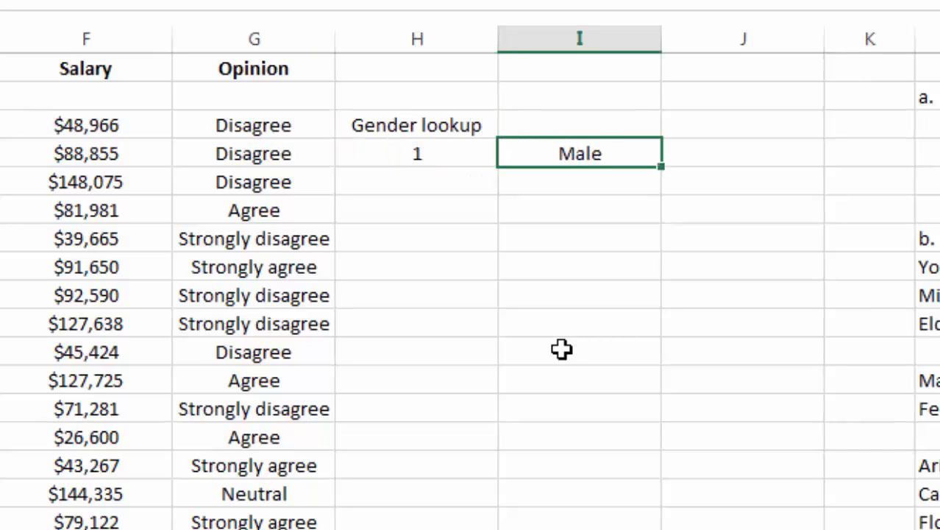
{"action": "key", "text": "Return"}
{"action": "type", "text": "2"}
{"action": "key", "text": "Tab"}
{"action": "type", "text": "Female"}
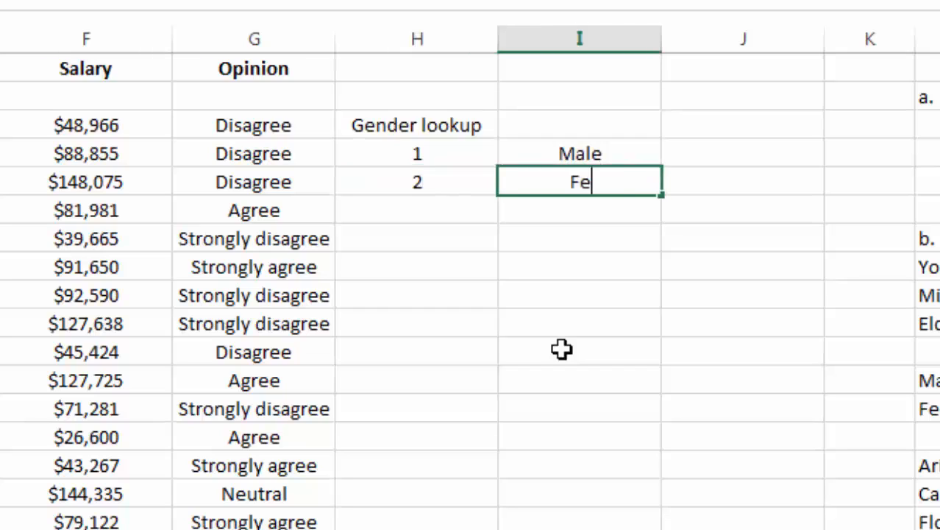
{"action": "left_click", "coordinate": [542, 318]}
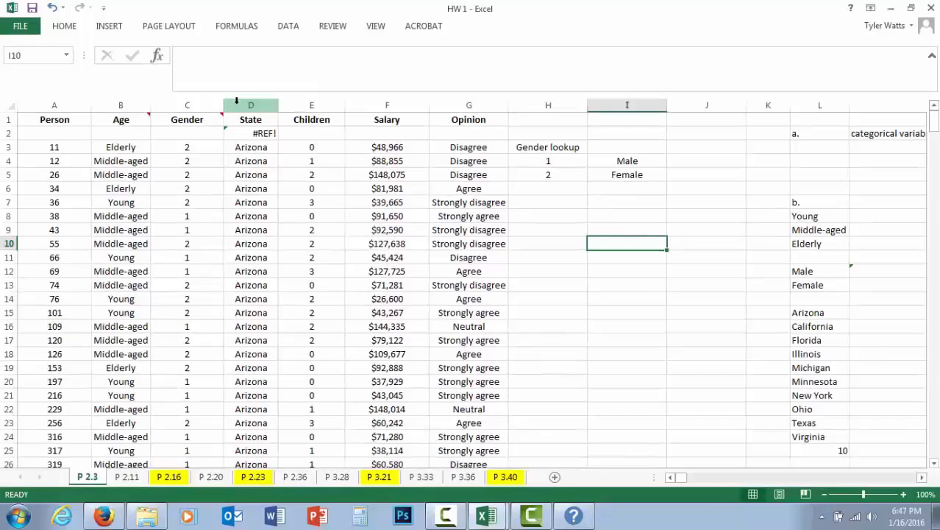
Insert a blank column between Gender and State, and start a VLOOKUP in its first data row with C2 as the lookup value
{"action": "right_click", "coordinate": [238, 105]}
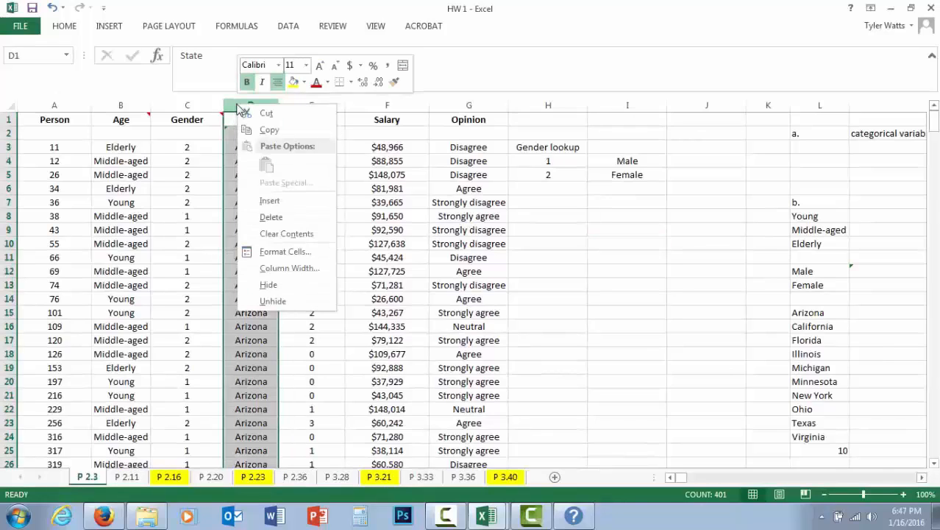
{"action": "left_click", "coordinate": [259, 200]}
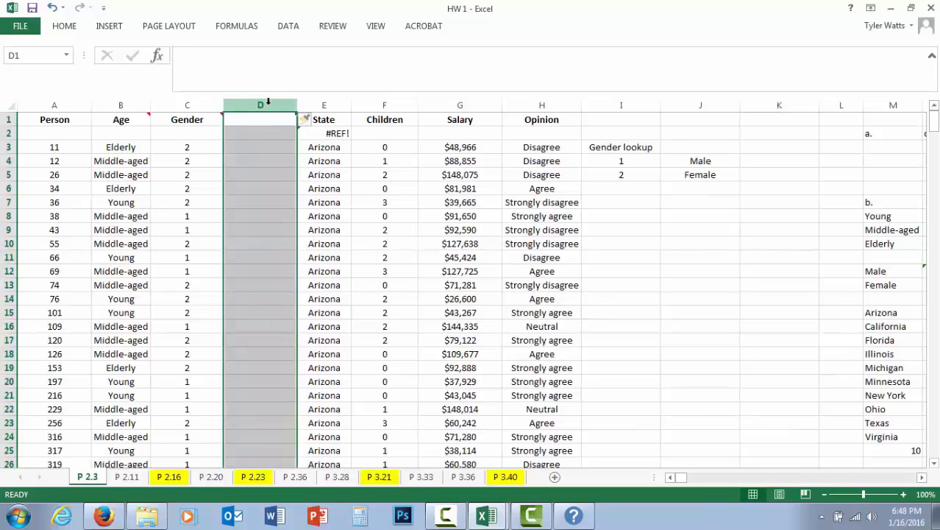
{"action": "left_click", "coordinate": [250, 148]}
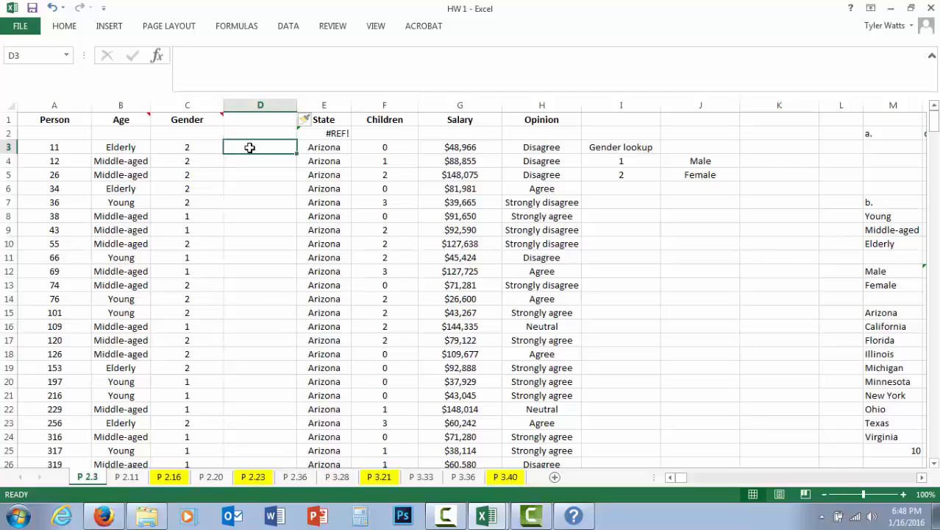
{"action": "type", "text": "=vlookup"}
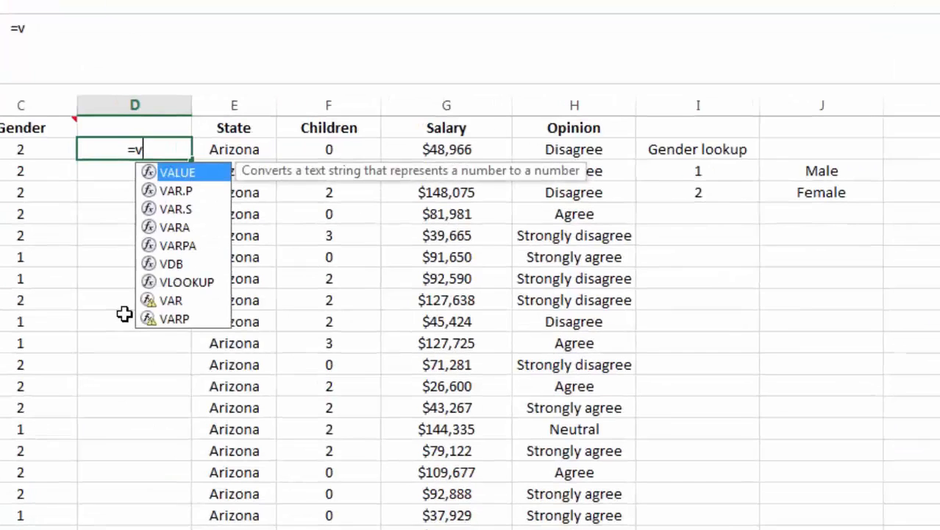
{"action": "type", "text": "("}
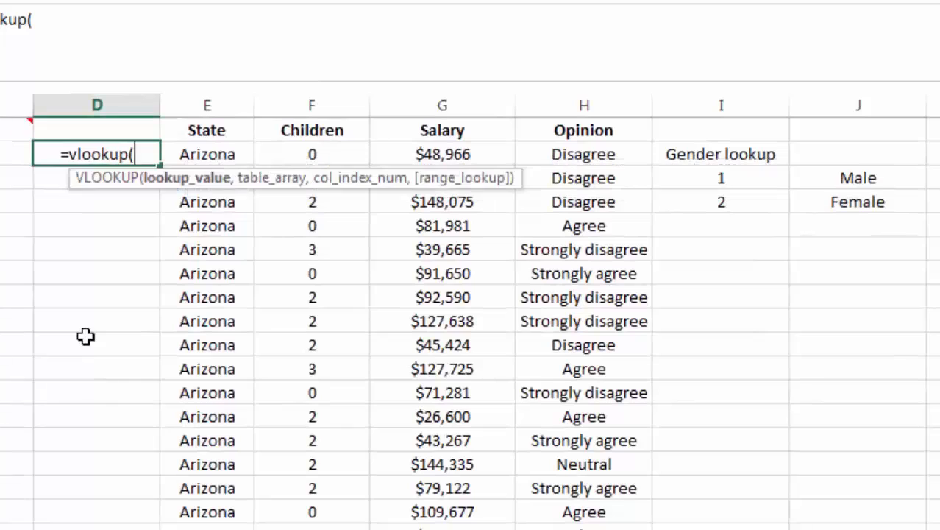
{"action": "key", "text": "Left"}
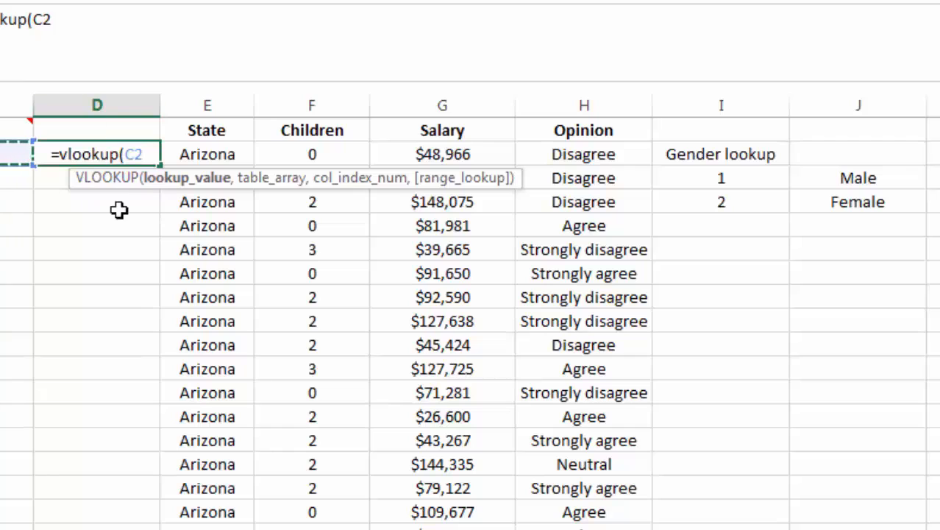
{"action": "left_click", "coordinate": [153, 28]}
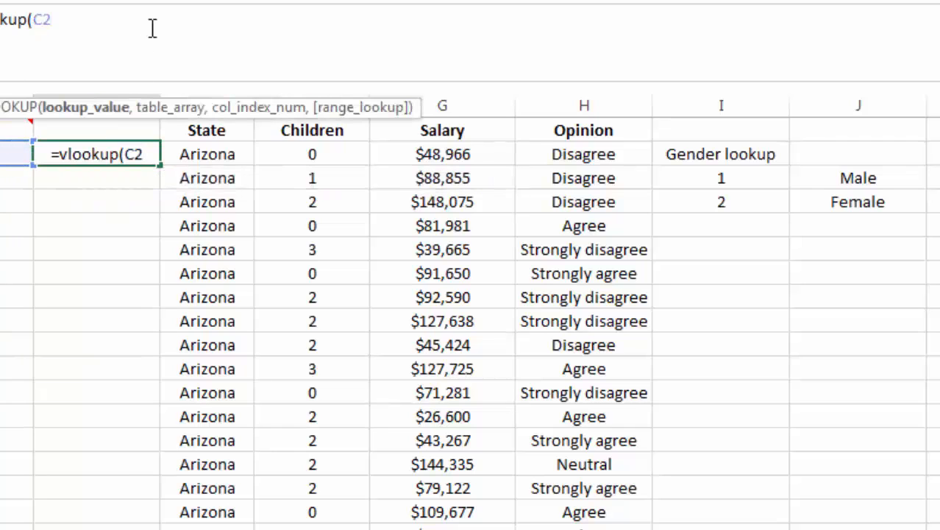
Set the VLOOKUP's table array to the gender codes and labels with locked rows, I$3:J$4
{"action": "type", "text": ","}
{"action": "left_click_drag", "start_coordinate": [721, 180], "coordinate": [824, 210]}
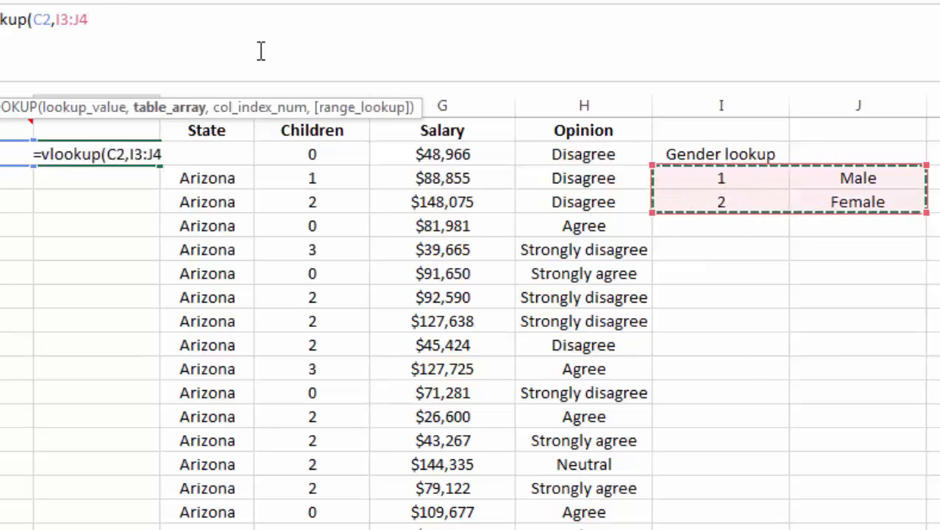
{"action": "left_click", "coordinate": [58, 19]}
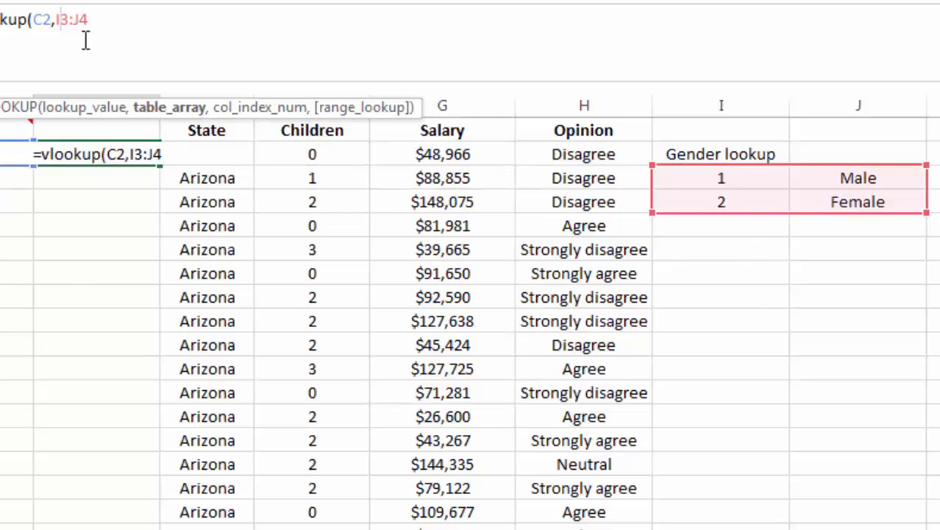
{"action": "type", "text": "$3:J"}
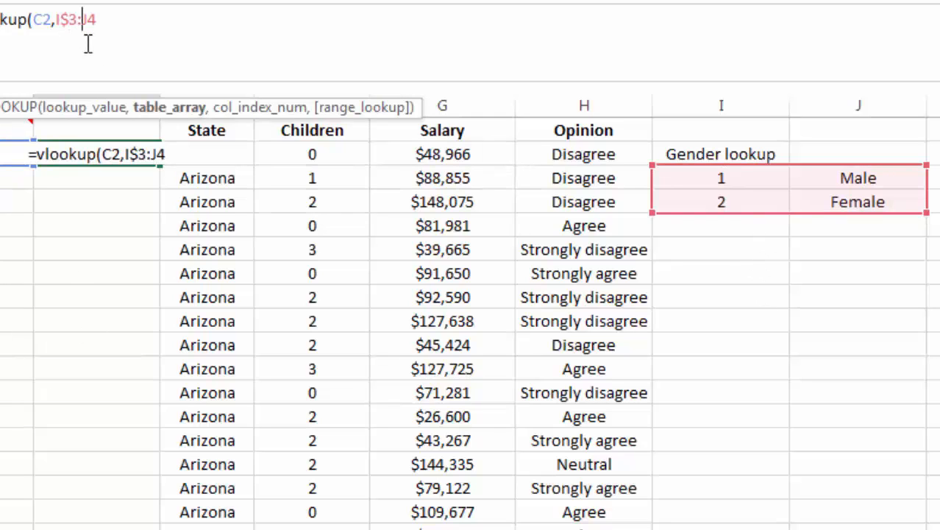
{"action": "type", "text": "$4"}
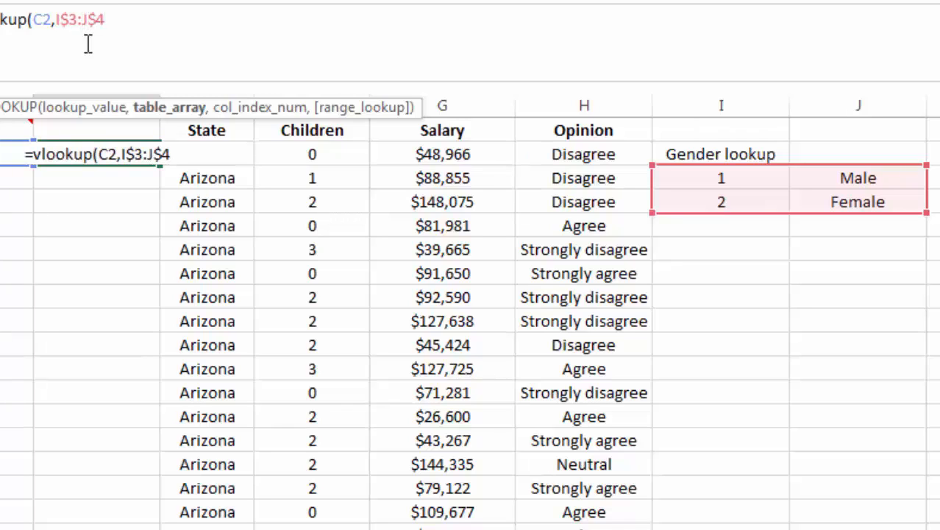
Complete the gender VLOOKUP with column index 2 and False for an exact match
{"action": "type", "text": ","}
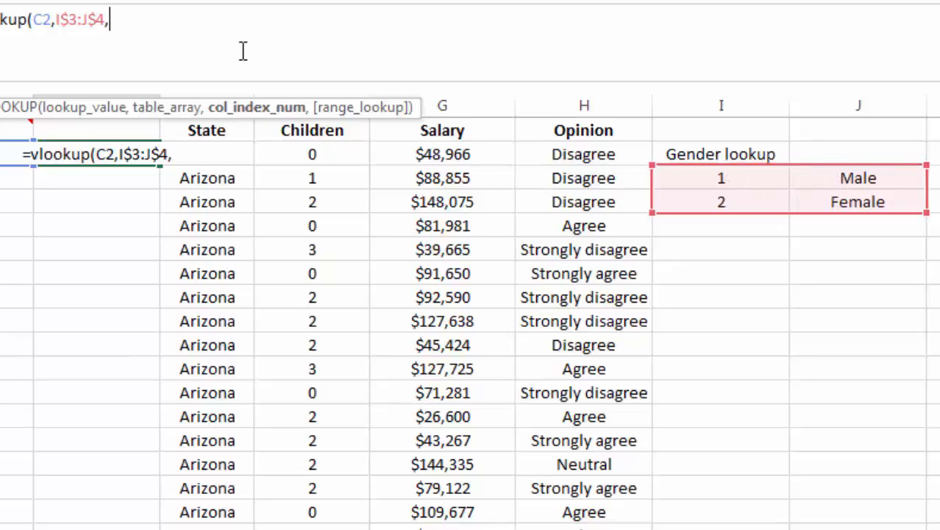
{"action": "type", "text": "2"}
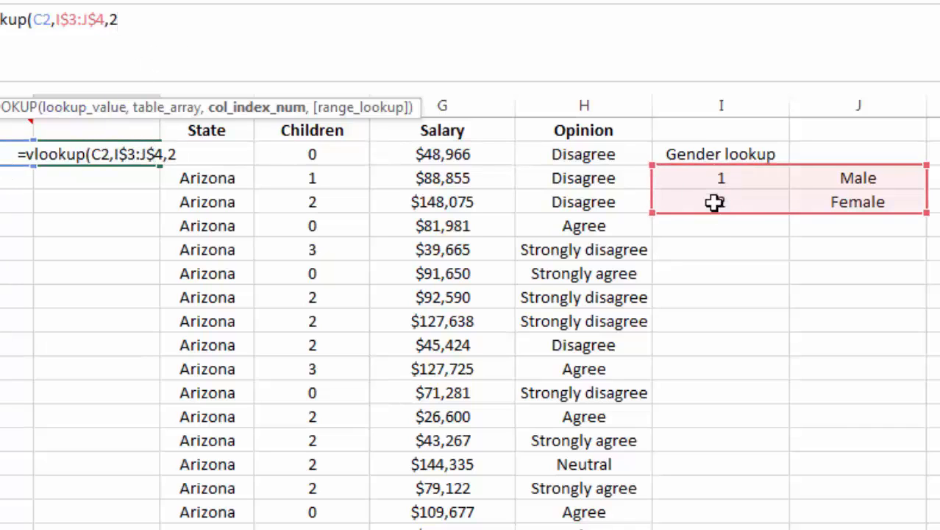
{"action": "type", "text": ","}
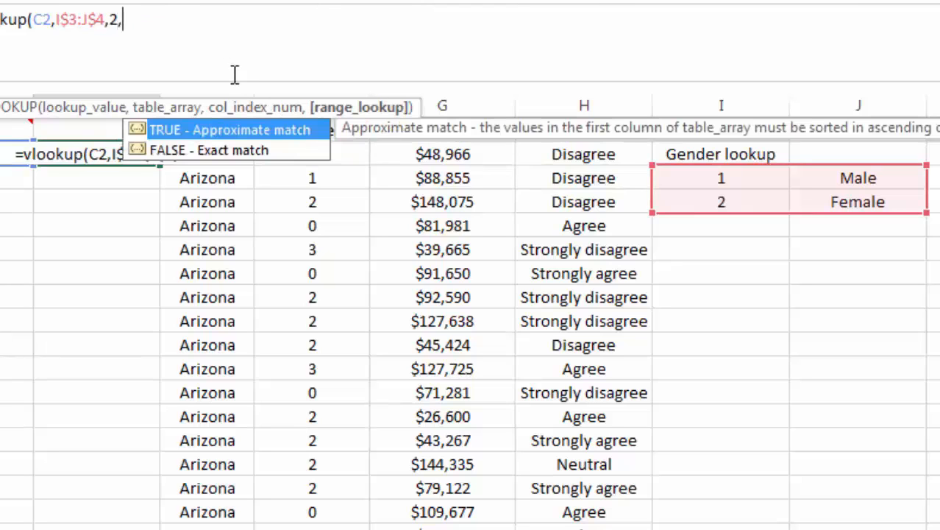
{"action": "type", "text": "False"}
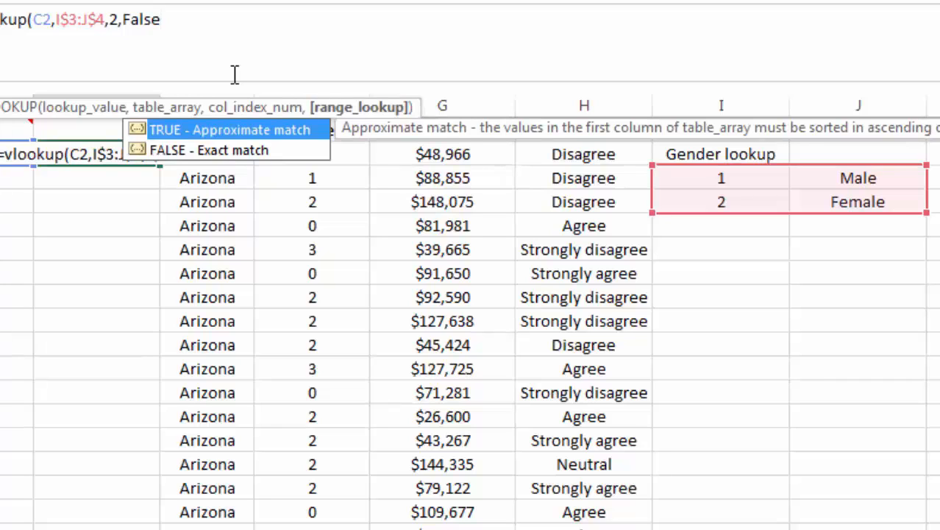
{"action": "type", "text": ")"}
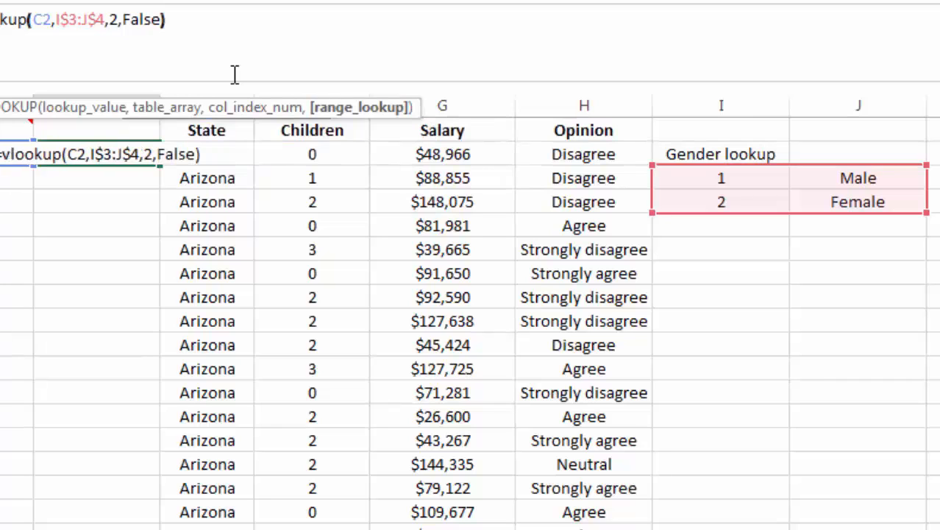
{"action": "key", "text": "Return"}
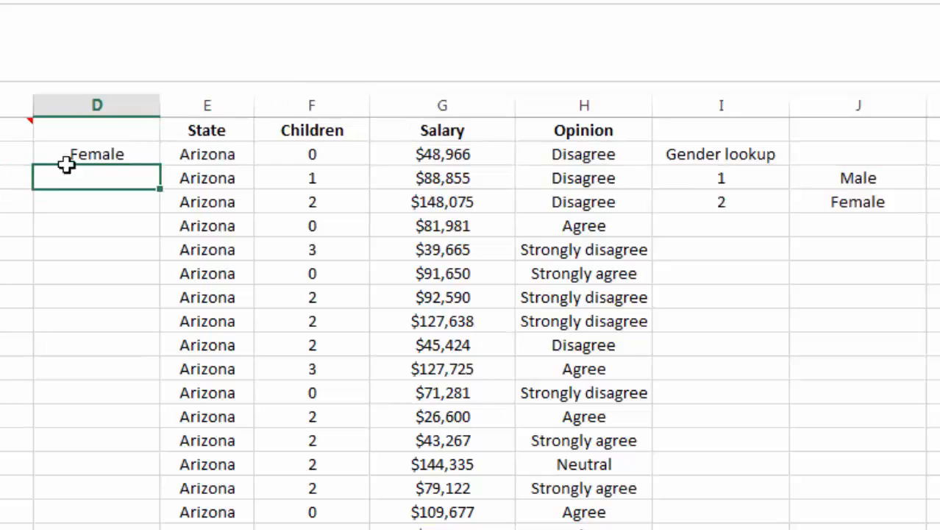
Fill the gender VLOOKUP down column D for every person in the data
{"action": "left_click", "coordinate": [103, 155]}
{"action": "left_click_drag", "start_coordinate": [161, 166], "coordinate": [161, 528]}
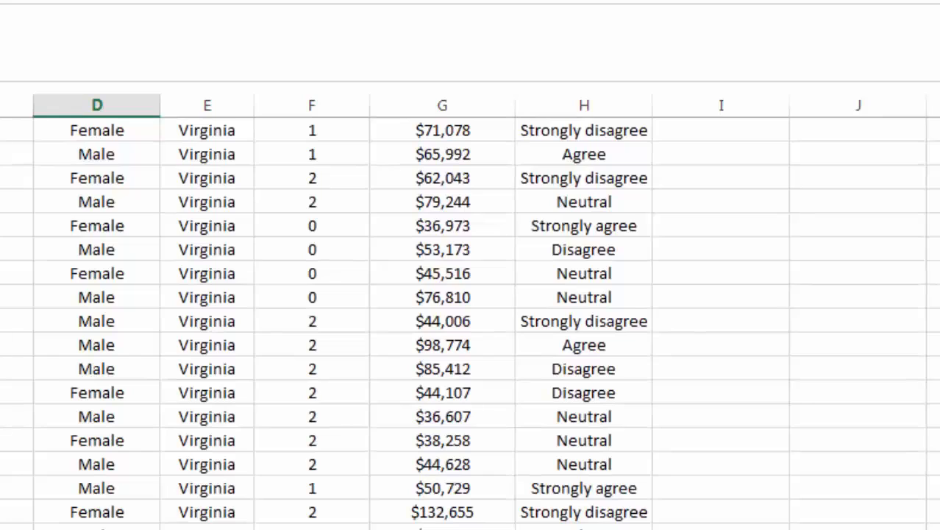
{"action": "key", "text": "ctrl+Up"}
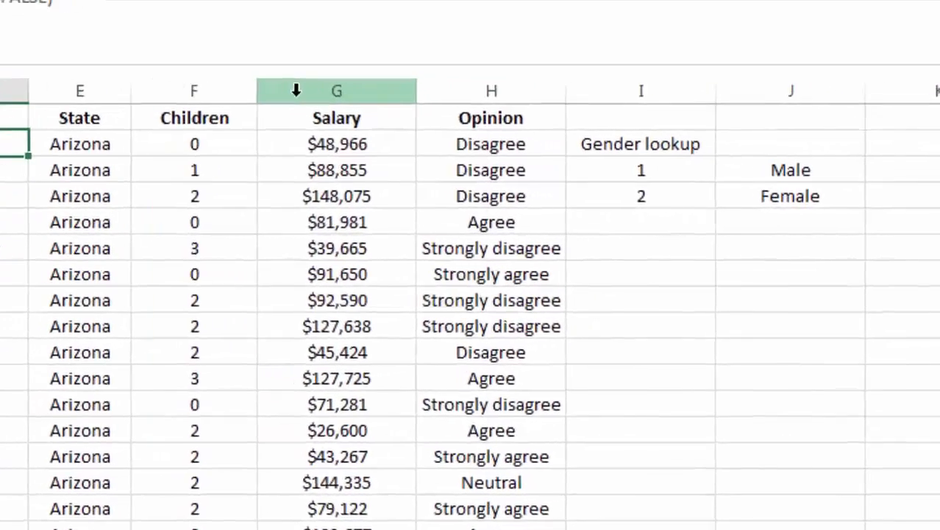
Insert a blank column between Children and Salary, and enter the heading "Children lookup" in J6 below the gender lookup table
{"action": "right_click", "coordinate": [406, 110]}
{"action": "left_click", "coordinate": [354, 281]}
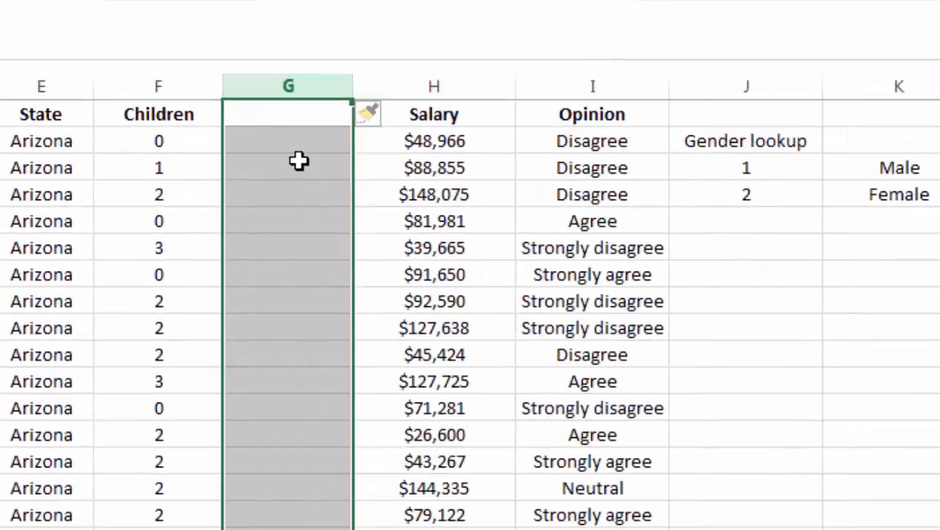
{"action": "left_click", "coordinate": [762, 257]}
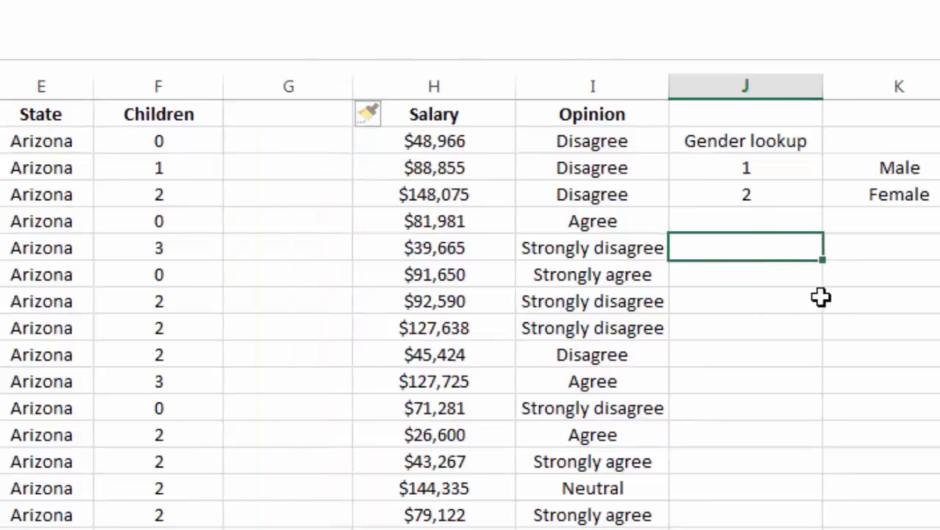
{"action": "type", "text": "Child"}
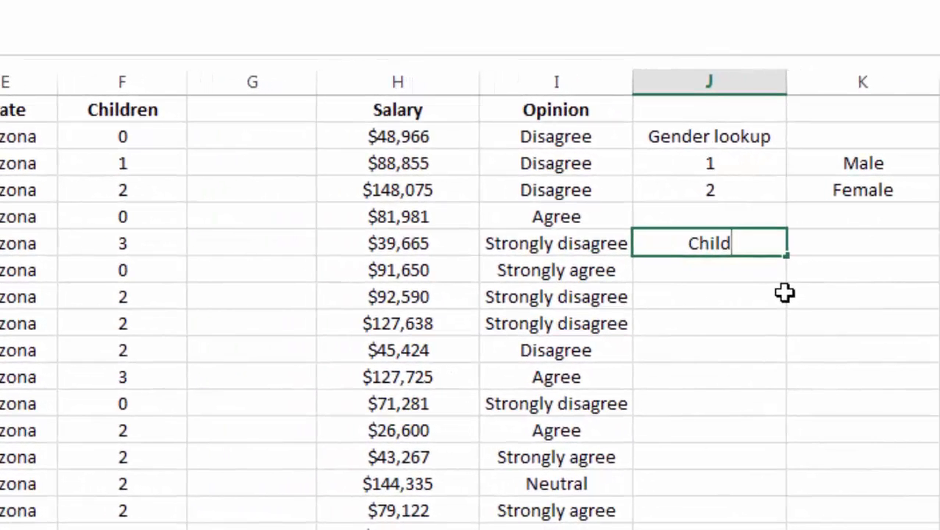
{"action": "type", "text": "ren lookup"}
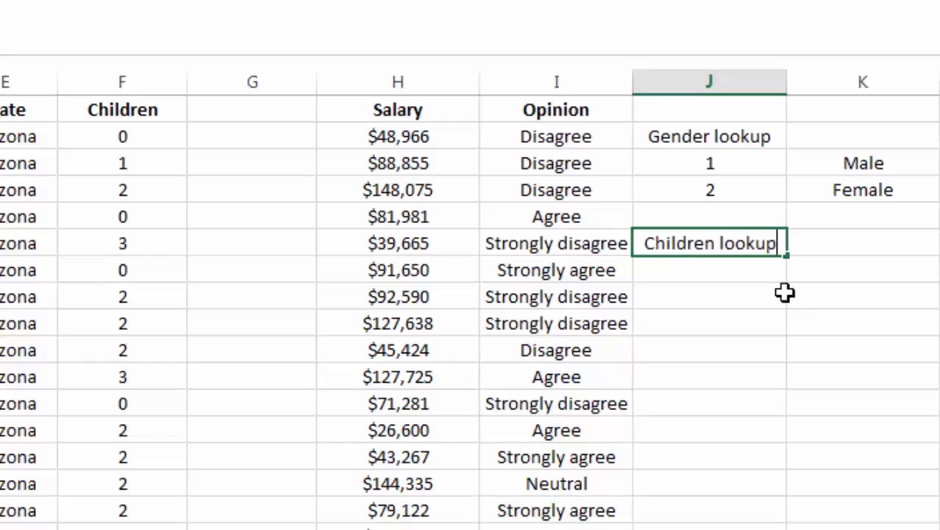
{"action": "key", "text": "Return"}
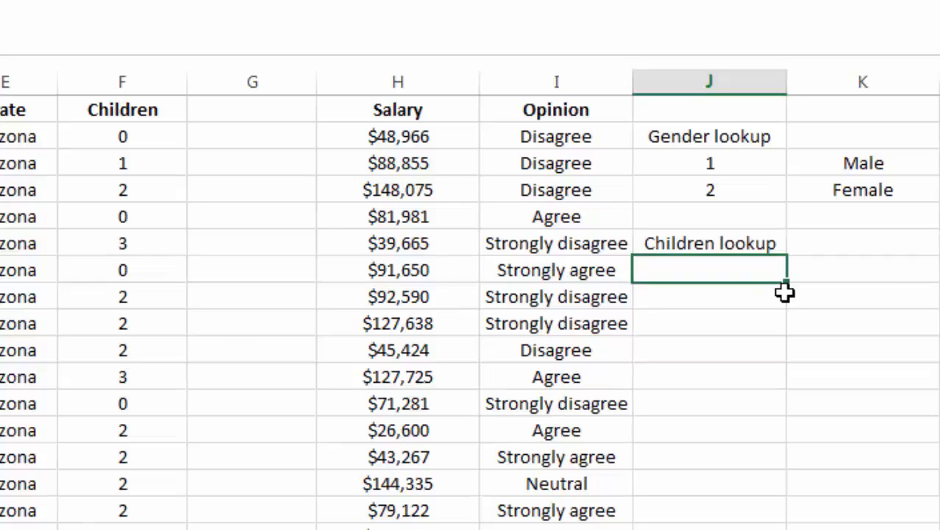
Enter the first row of the children lookup table in J7:K7, pairing 0 with "No Children"
{"action": "key", "text": "Tab"}
{"action": "type", "text": "N"}
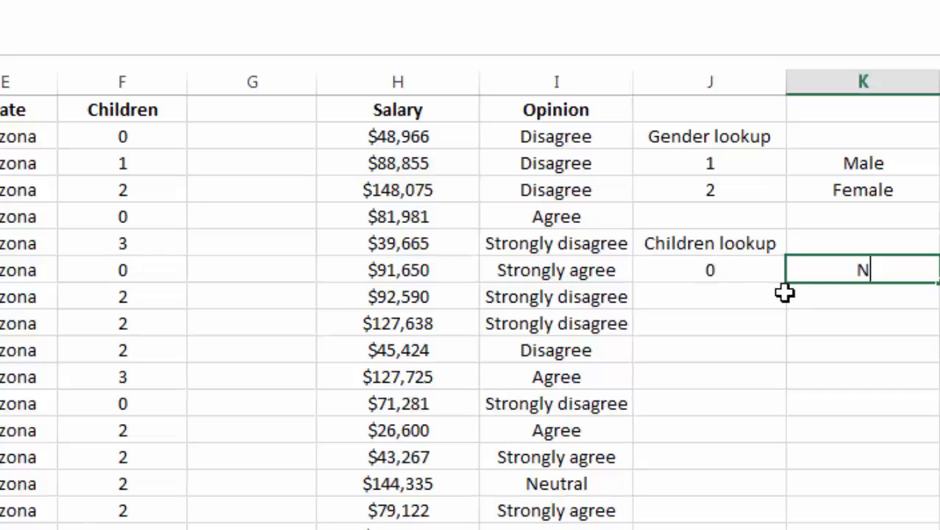
{"action": "type", "text": "o Children"}
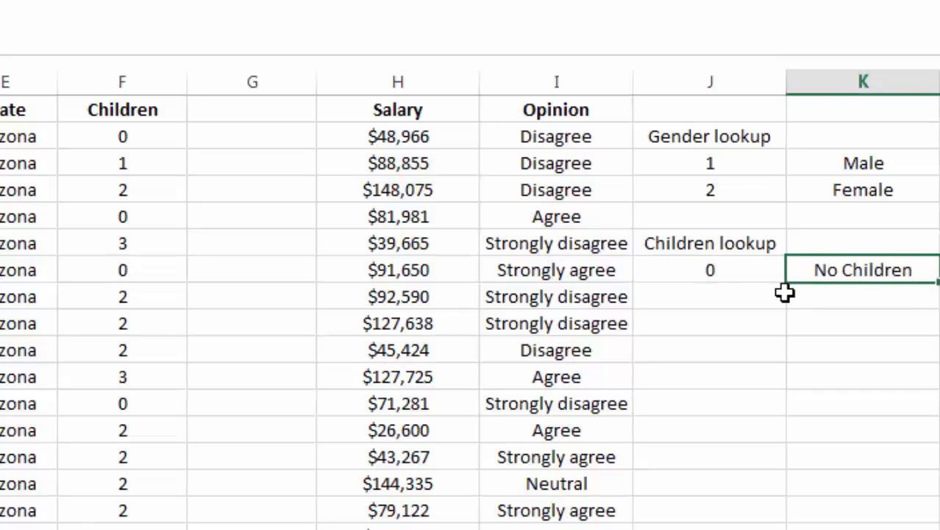
Add a row to the Children lookup table with 1 in J8 and "At Least One Child" in K8
{"action": "key", "text": "Return"}
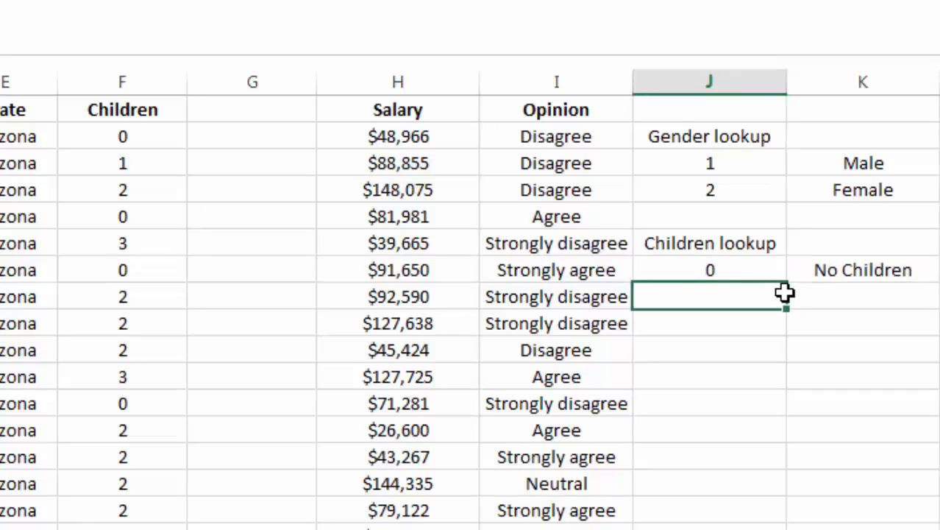
{"action": "type", "text": "1+"}
{"action": "key", "text": "BackSpace"}
{"action": "key", "text": "Tab"}
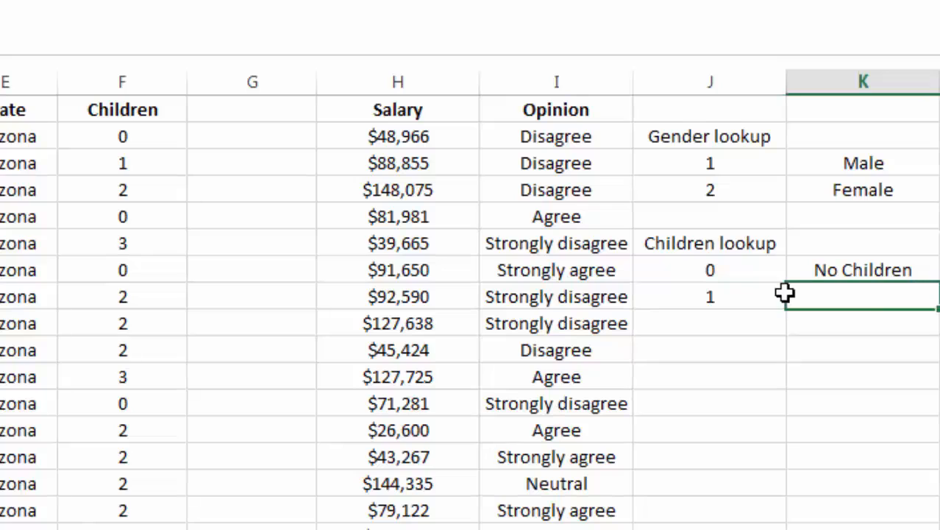
{"action": "type", "text": "At Lea"}
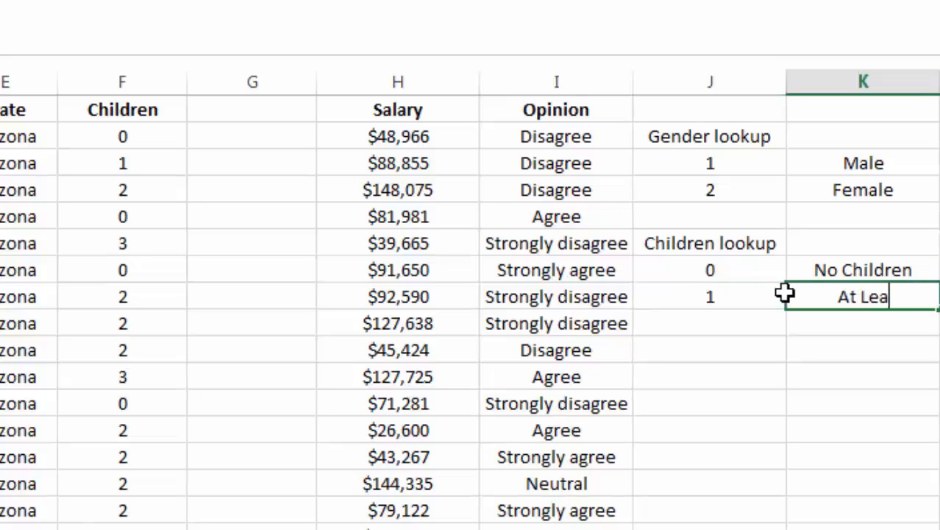
{"action": "type", "text": "st One Child"}
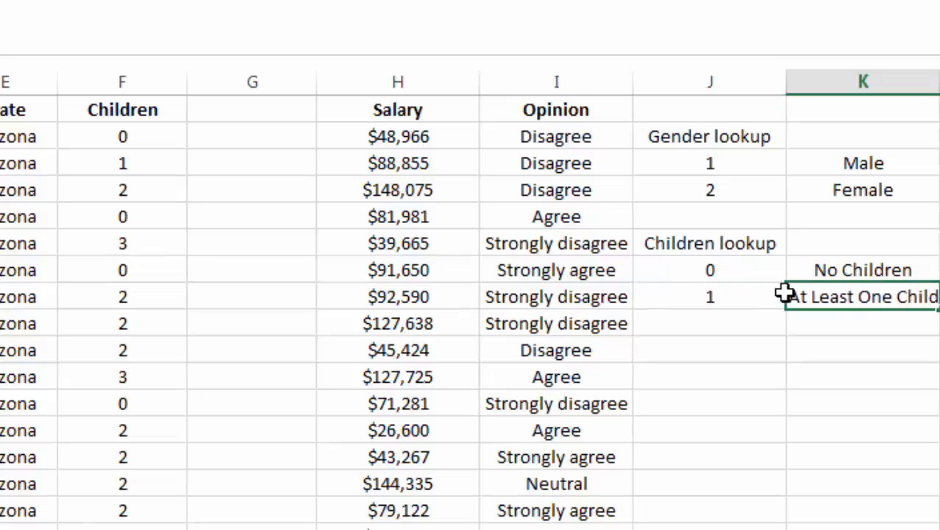
{"action": "key", "text": "Return"}
{"action": "key", "text": "Left"}
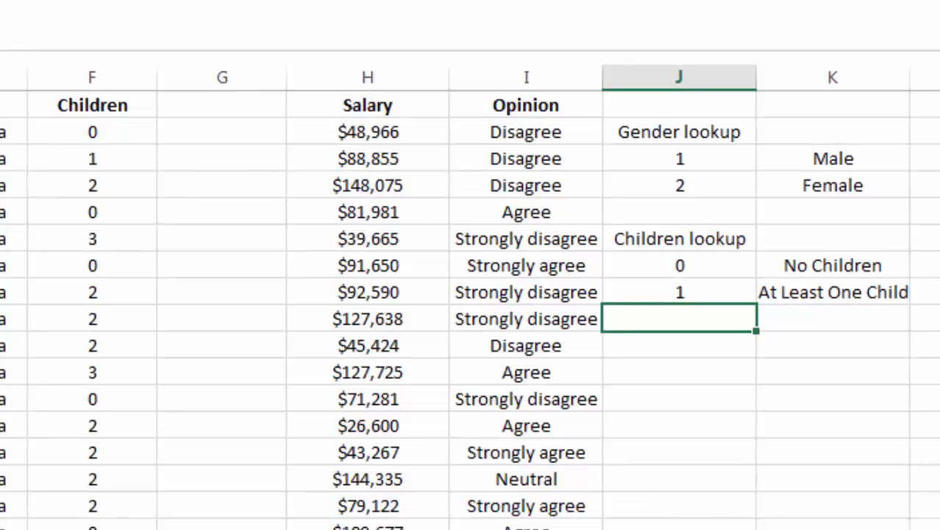
{"action": "scroll", "coordinate": [469, 309], "scroll_direction": "down", "scroll_amount": 15}
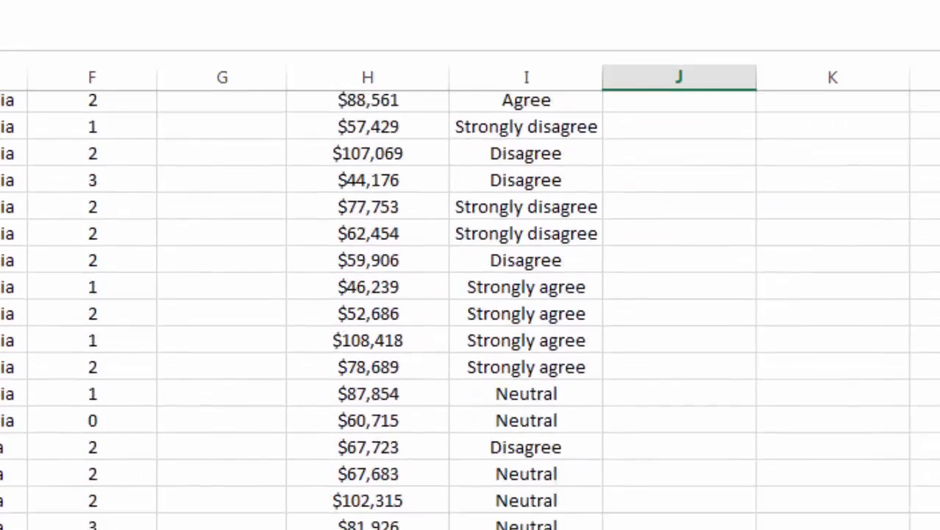
{"action": "scroll", "coordinate": [469, 309], "scroll_direction": "down", "scroll_amount": 1}
{"action": "scroll", "coordinate": [469, 309], "scroll_direction": "down", "scroll_amount": 20}
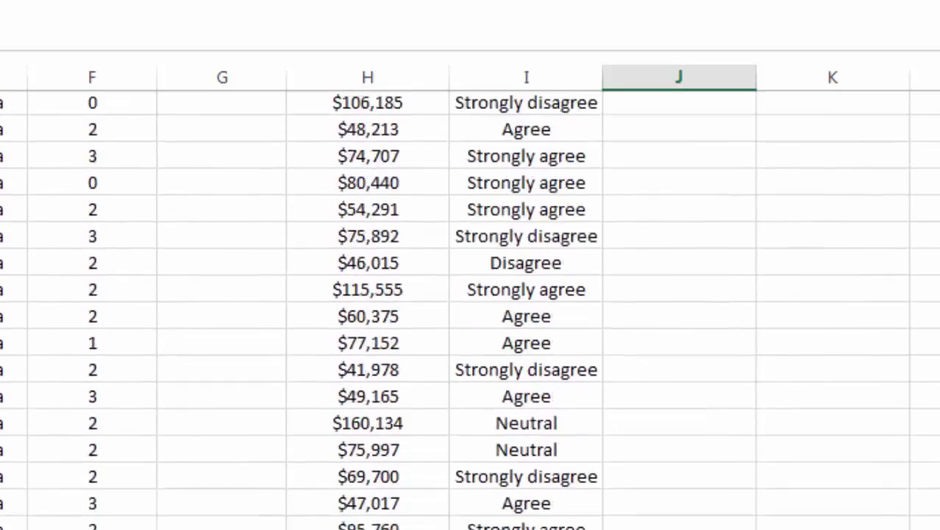
{"action": "scroll", "coordinate": [469, 309], "scroll_direction": "up", "scroll_amount": 20}
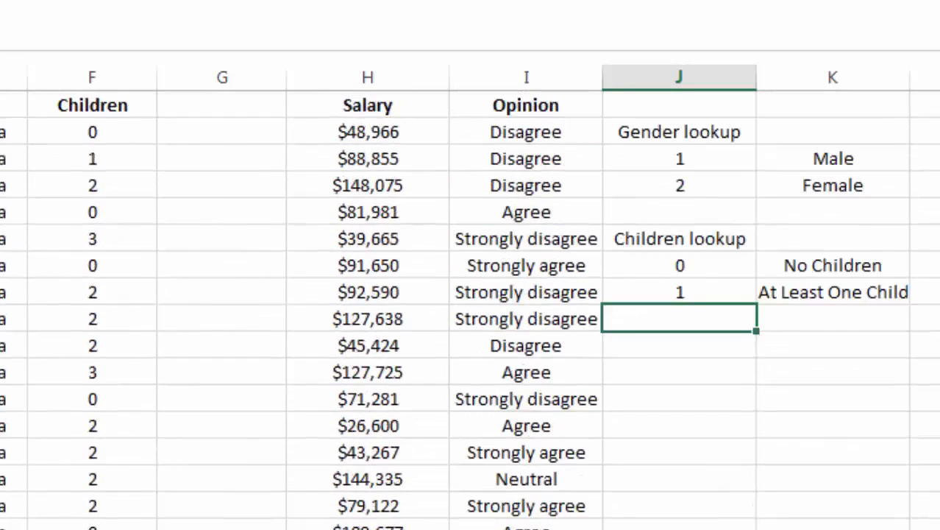
Extend the Children lookup table with keys 2, 3 and 4 in J9:J11 and fill "At Least One Child" down to K13
{"action": "left_click", "coordinate": [696, 372]}
{"action": "left_click", "coordinate": [720, 448]}
{"action": "left_click", "coordinate": [813, 294]}
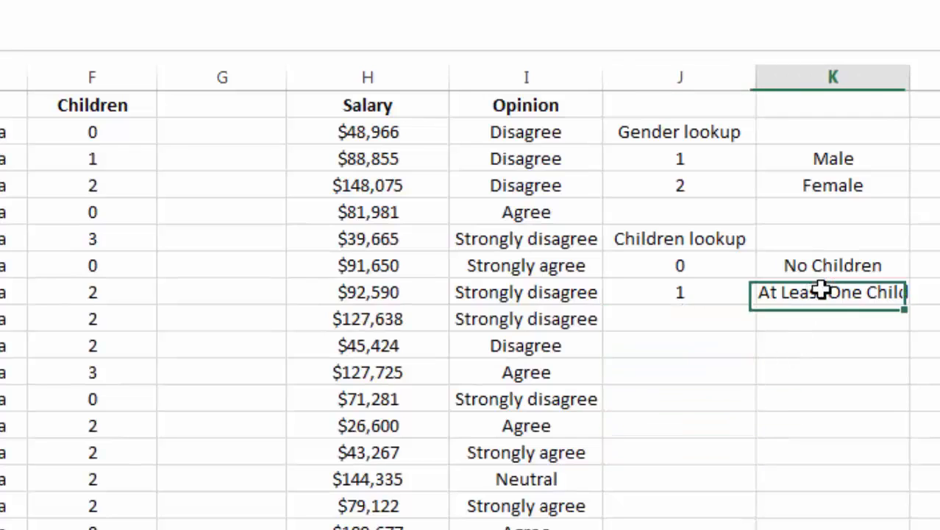
{"action": "left_click_drag", "start_coordinate": [906, 303], "coordinate": [908, 429]}
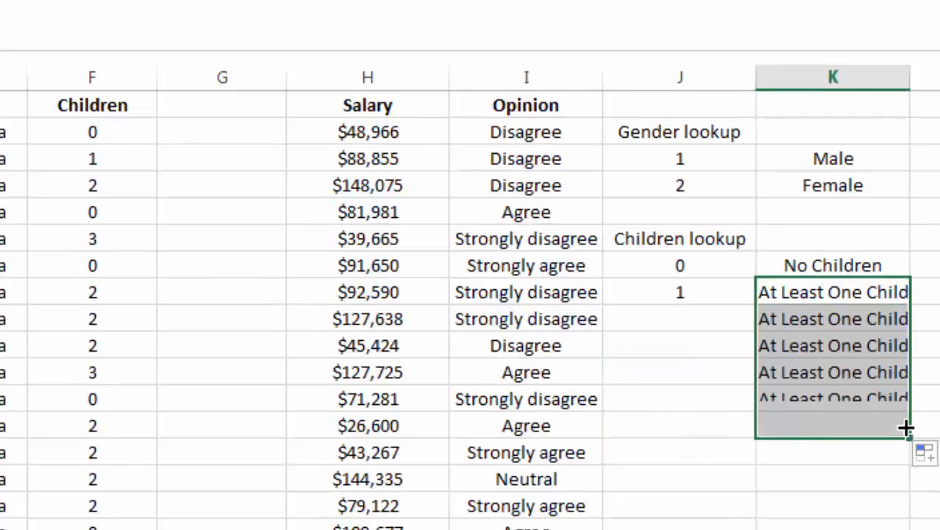
{"action": "left_click", "coordinate": [700, 322]}
{"action": "type", "text": "2"}
{"action": "key", "text": "Return"}
{"action": "type", "text": "3"}
{"action": "key", "text": "Return"}
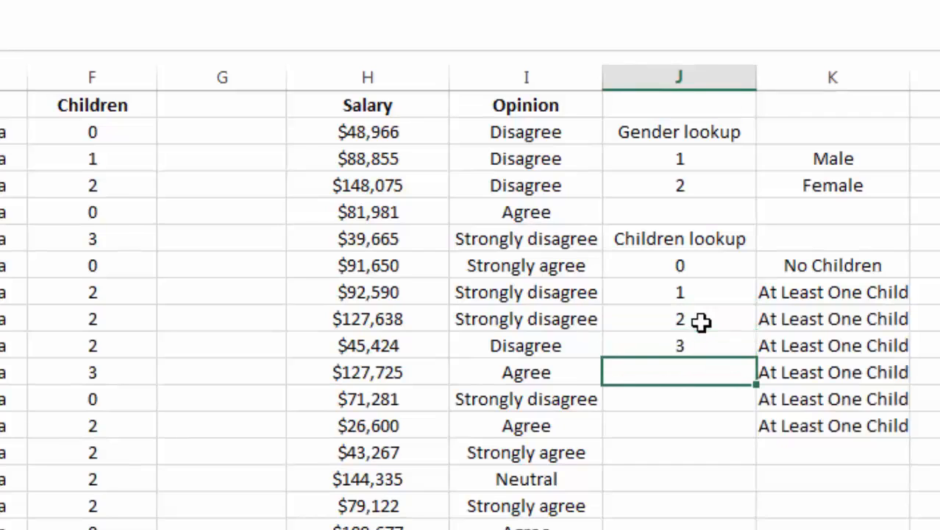
{"action": "left_click_drag", "start_coordinate": [751, 269], "coordinate": [850, 373]}
{"action": "left_click", "coordinate": [929, 373]}
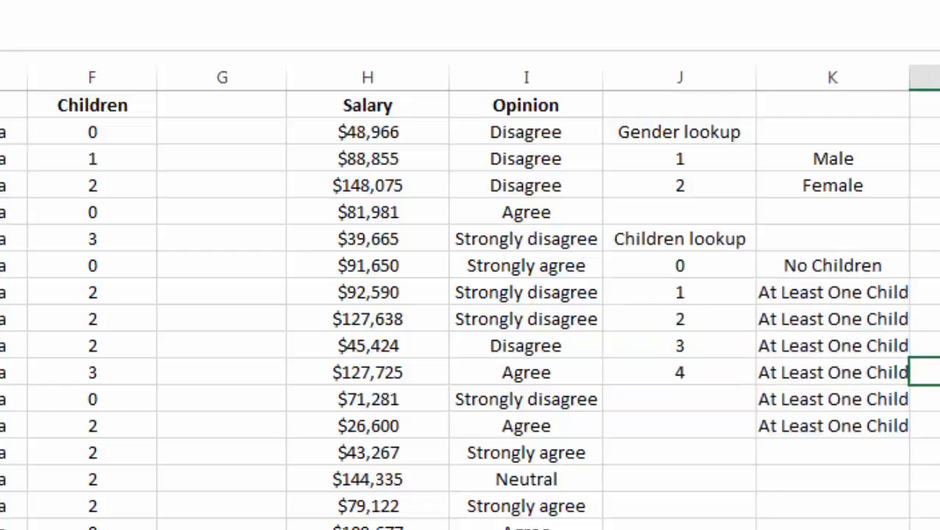
Clear the extra Children lookup entries in J9:K13
{"action": "left_click_drag", "start_coordinate": [723, 324], "coordinate": [818, 425]}
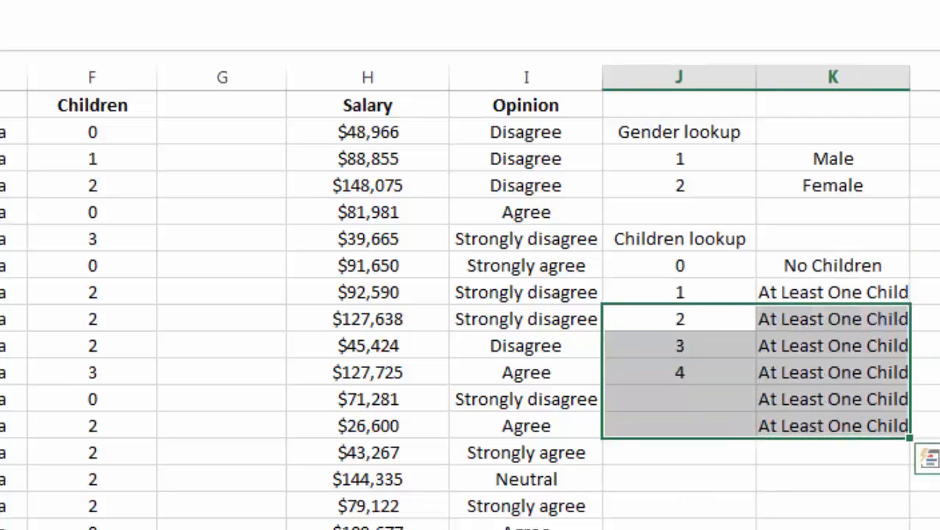
{"action": "key", "text": "Delete"}
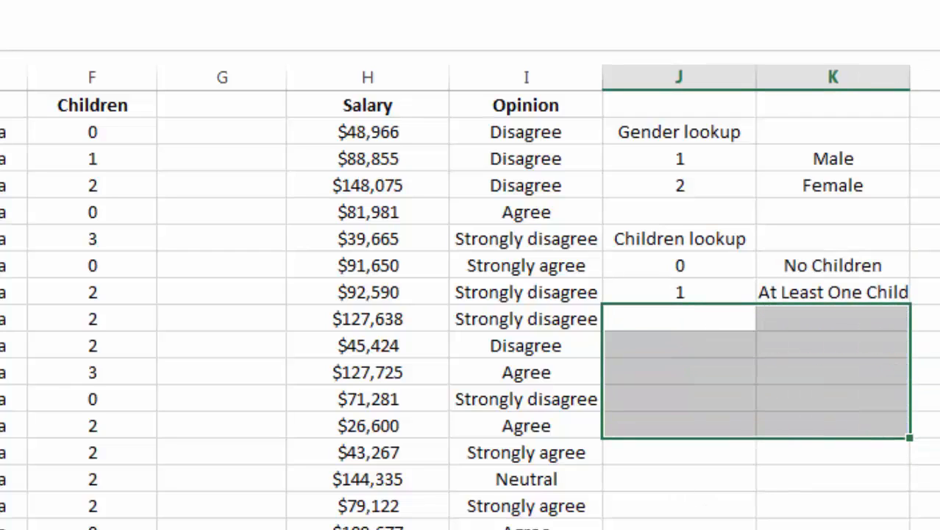
{"action": "left_click", "coordinate": [791, 445]}
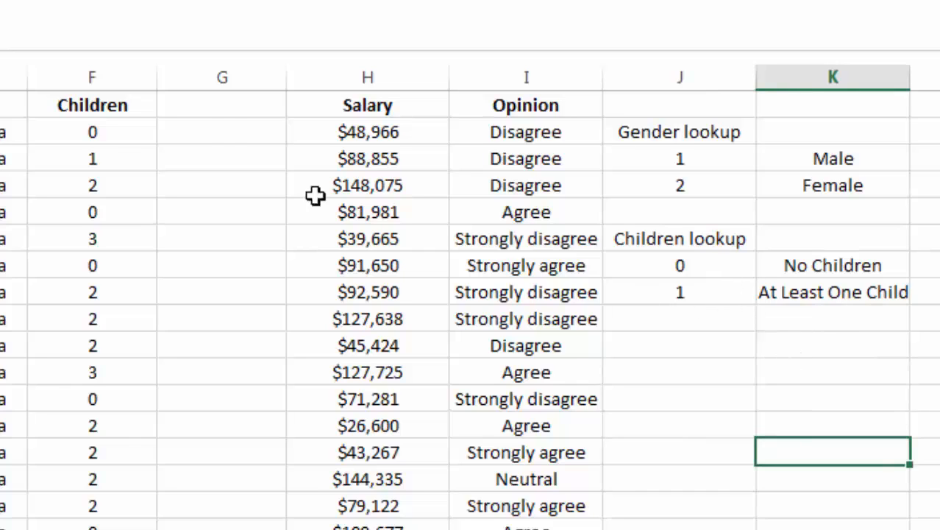
Enter the header "Children" in G1 for the empty column beside the child counts
{"action": "left_click", "coordinate": [213, 125]}
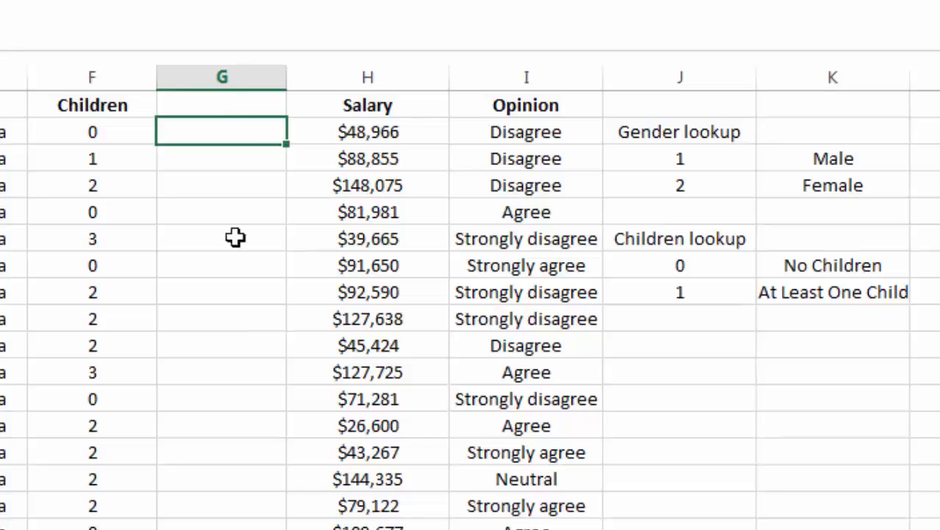
{"action": "left_click", "coordinate": [241, 106]}
{"action": "type", "text": "Children"}
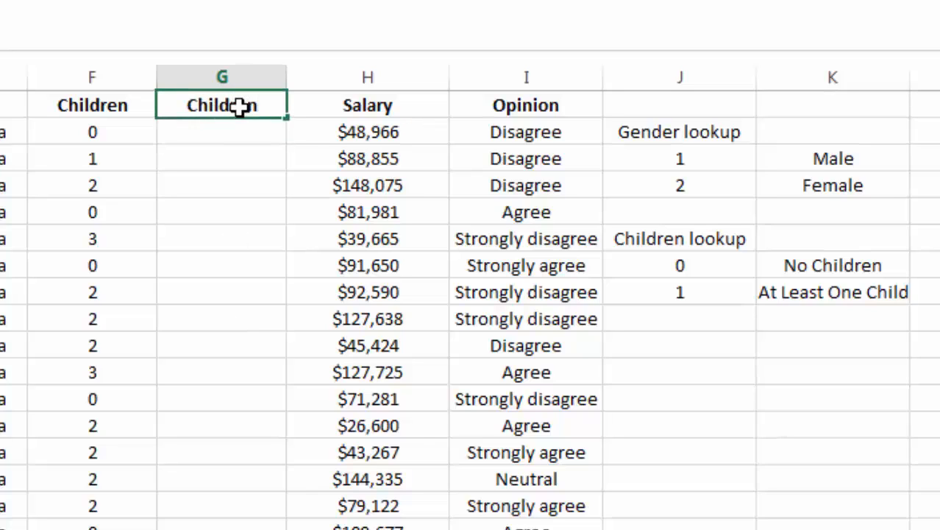
{"action": "key", "text": "Return"}
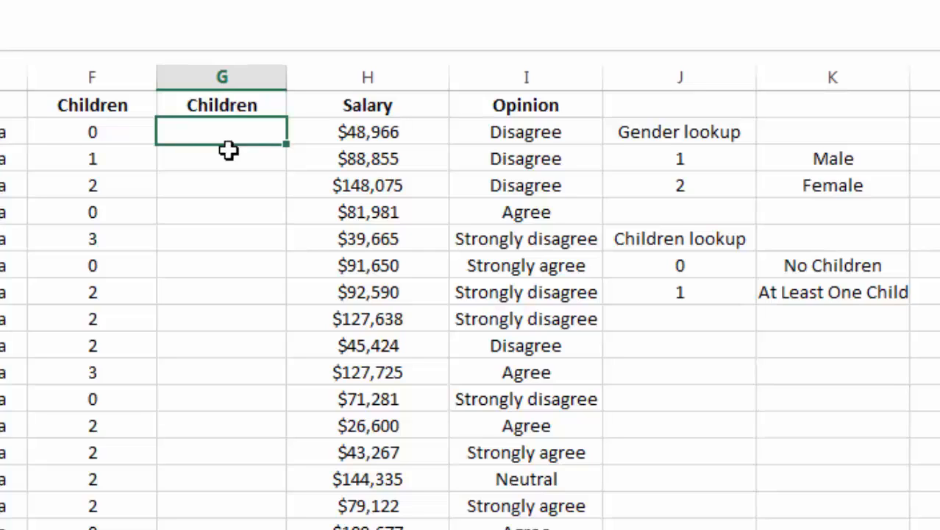
Enter the formula =vlookup(F2,J$7:K$8,2,true) in G2 to convert the child count into its lookup label
{"action": "type", "text": "=vlookup"}
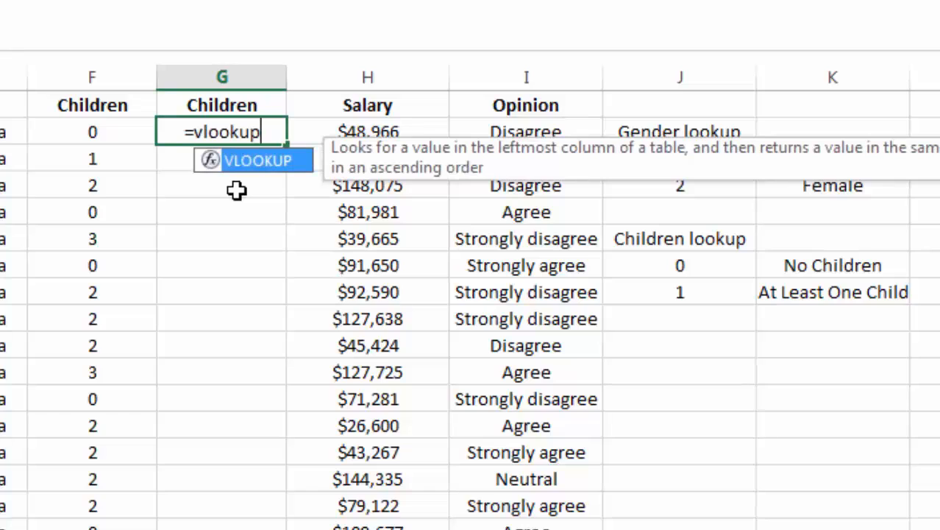
{"action": "type", "text": "("}
{"action": "left_click", "coordinate": [130, 132]}
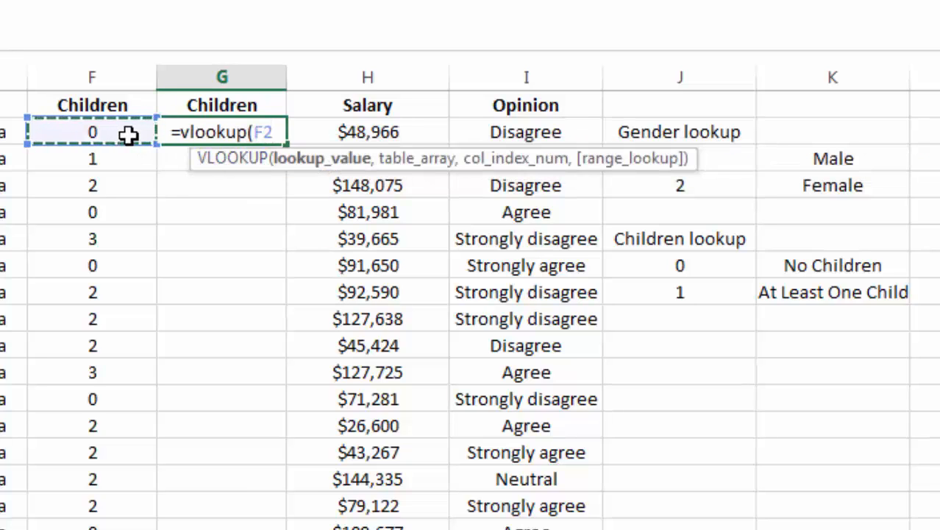
{"action": "type", "text": ","}
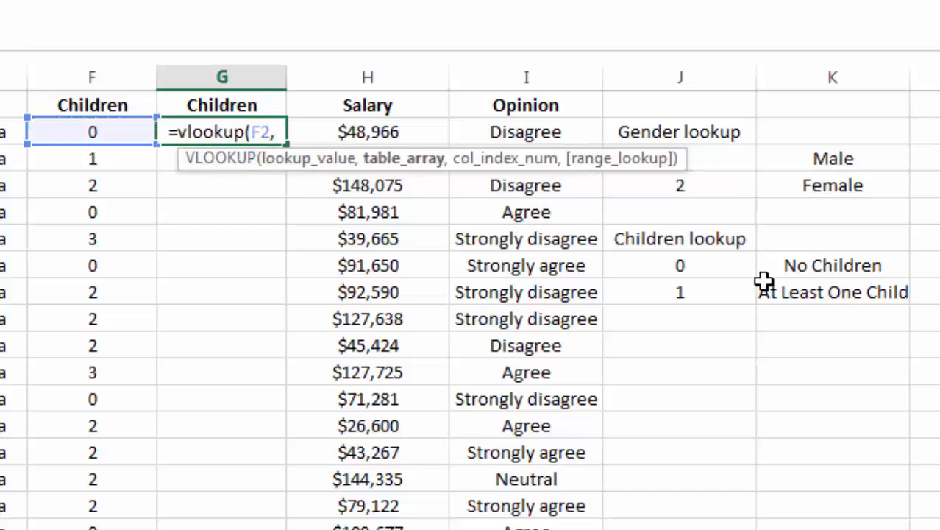
{"action": "left_click_drag", "start_coordinate": [686, 267], "coordinate": [773, 292]}
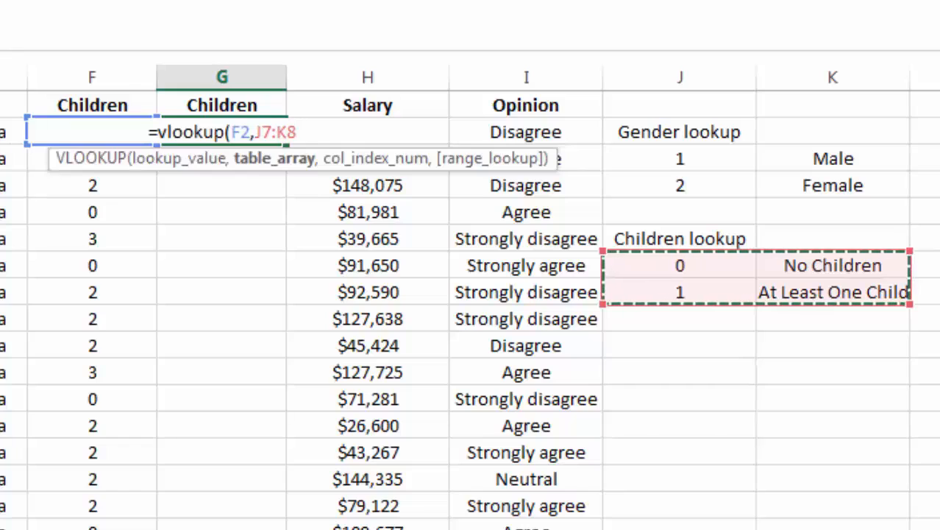
{"action": "left_click", "coordinate": [3, 34]}
{"action": "type", "text": "$7:K"}
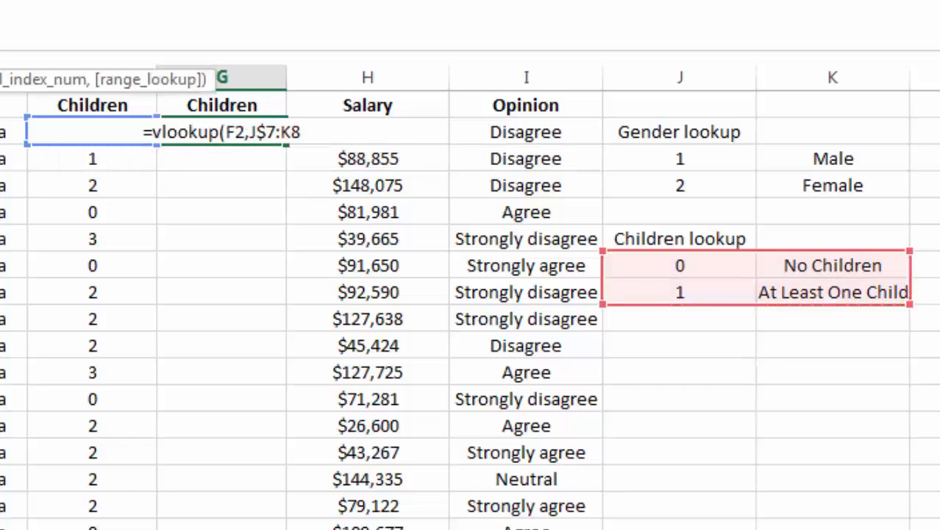
{"action": "type", "text": "$8,"}
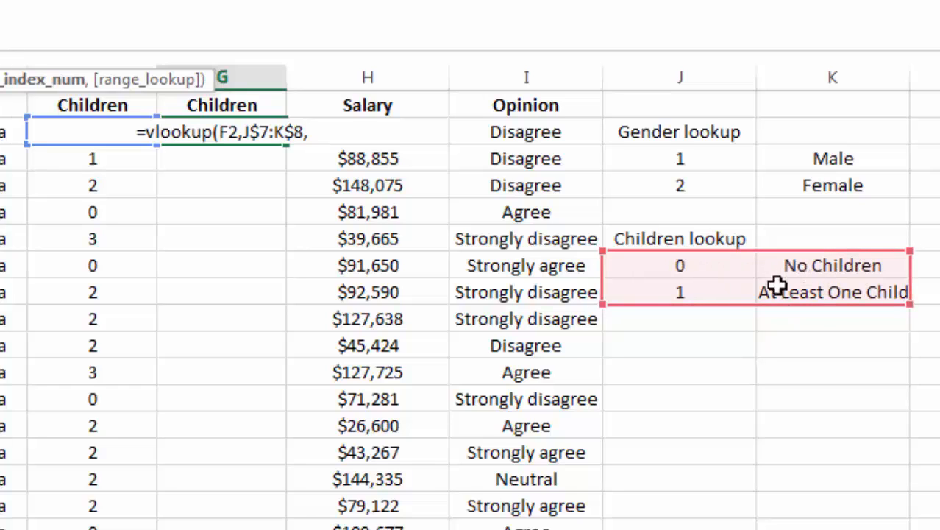
{"action": "type", "text": "2,"}
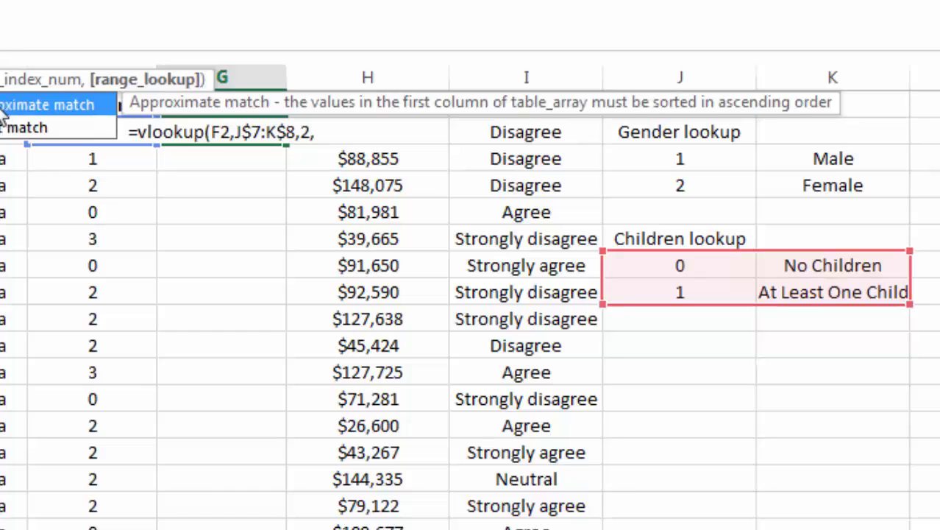
{"action": "type", "text": "tr"}
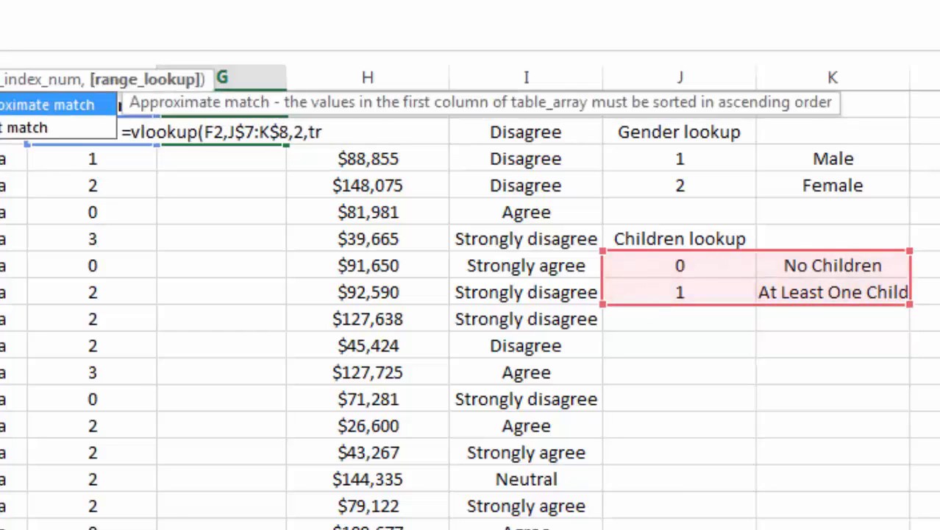
{"action": "type", "text": "ue)"}
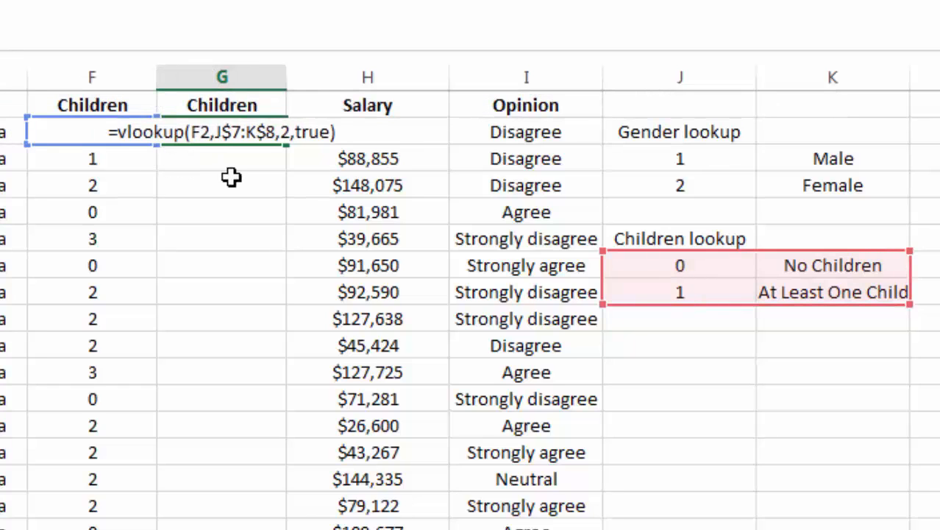
{"action": "key", "text": "Return"}
Fill the G2 lookup formula down the new Children column and autofit the column's width
{"action": "left_click", "coordinate": [237, 135]}
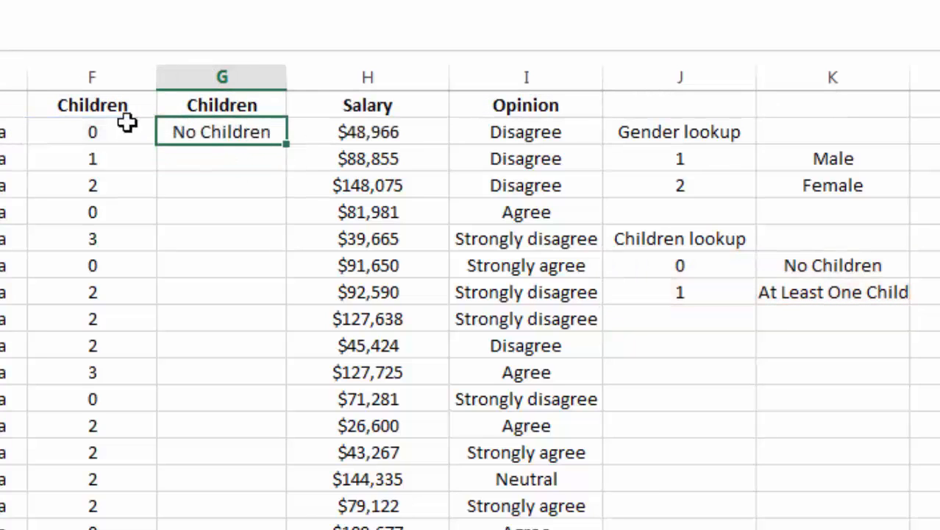
{"action": "left_click_drag", "start_coordinate": [287, 152], "coordinate": [285, 165]}
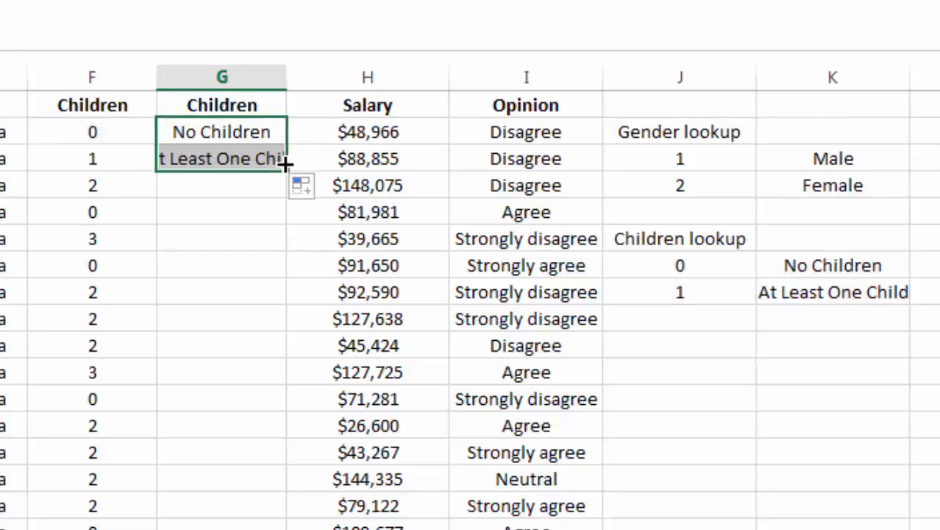
{"action": "double_click", "coordinate": [287, 77]}
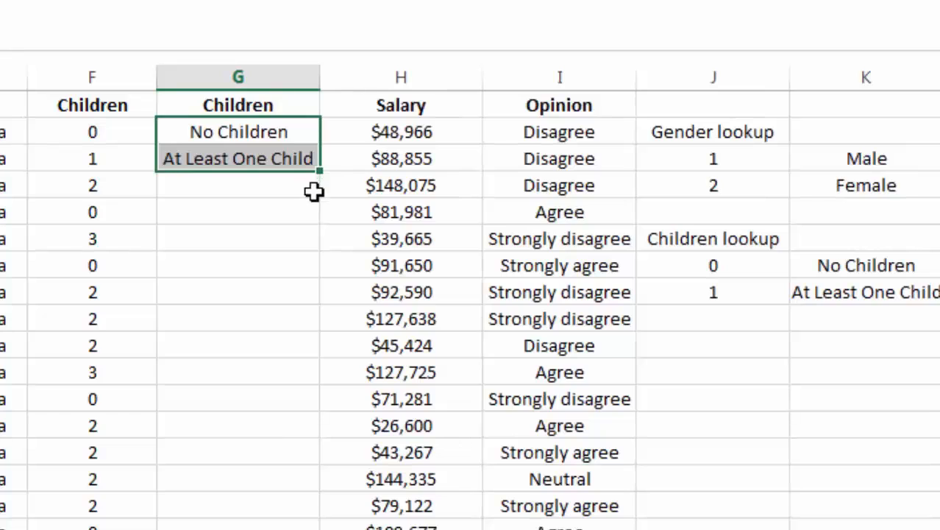
{"action": "left_click_drag", "start_coordinate": [322, 171], "coordinate": [483, 422]}
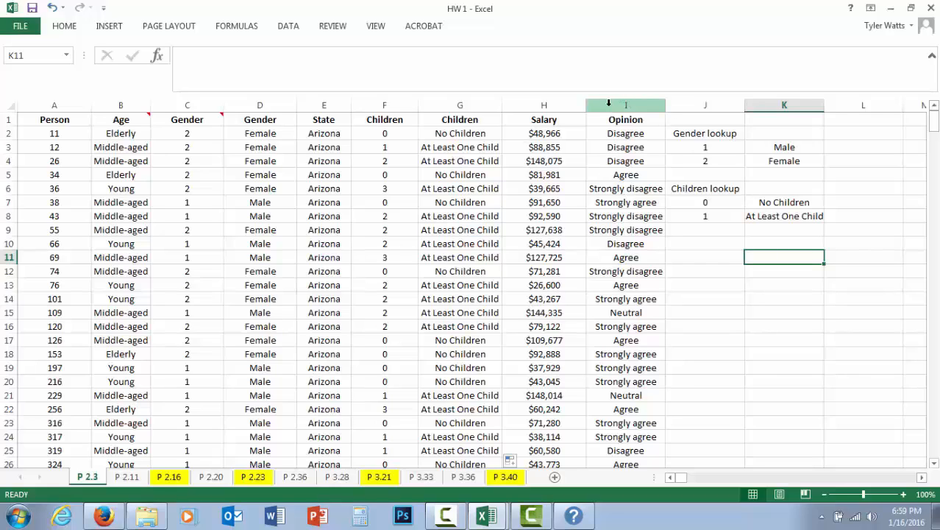
Insert a new column before Opinion and enter the header "Salary" in I1
{"action": "right_click", "coordinate": [609, 104]}
{"action": "left_click", "coordinate": [647, 204]}
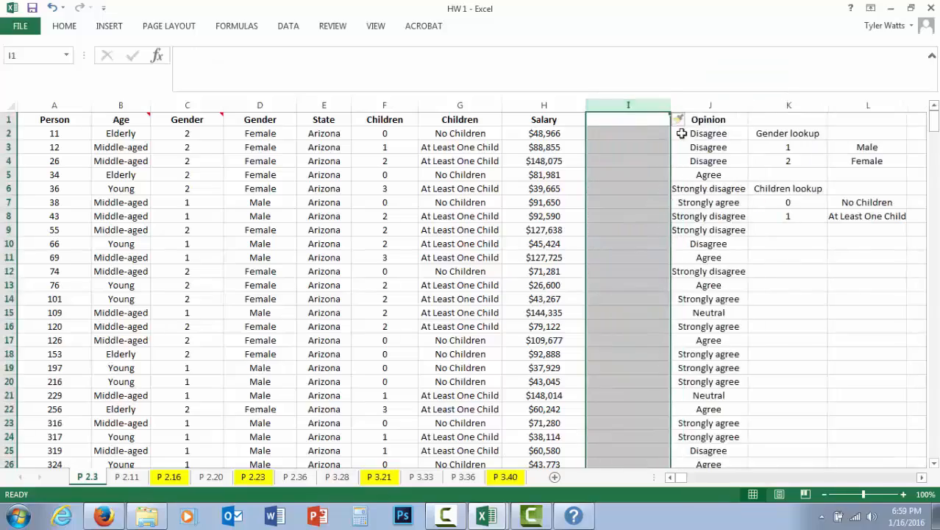
{"action": "left_click", "coordinate": [648, 119]}
{"action": "type", "text": "Sal"}
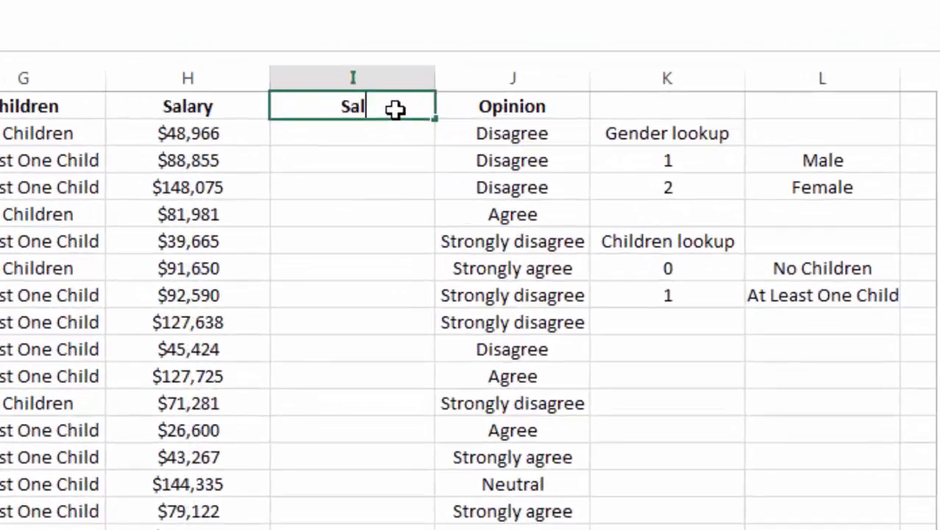
{"action": "type", "text": "ary"}
{"action": "left_click", "coordinate": [337, 135]}
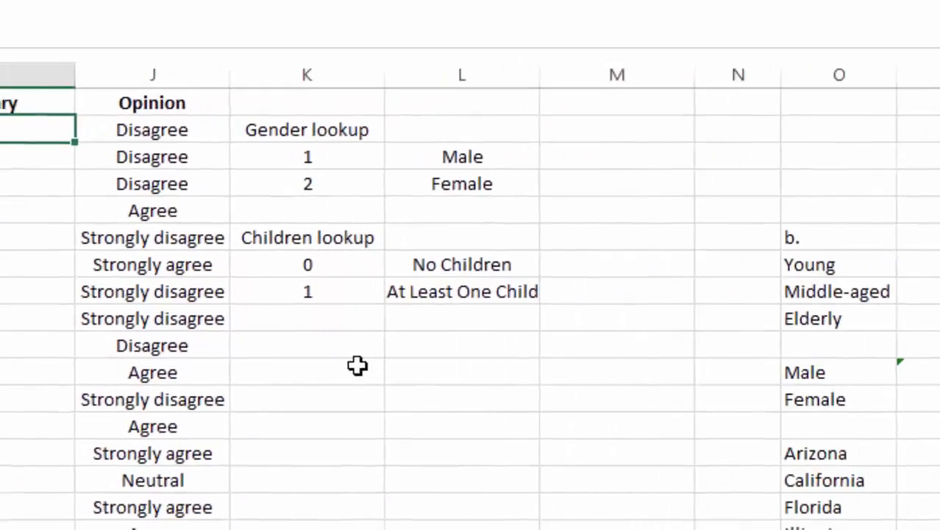
Enter the title "salary lookup" in K10 and the first table row below it: 0 in K11, "Less than $40K" in L11
{"action": "left_click", "coordinate": [697, 349]}
{"action": "type", "text": "sal"}
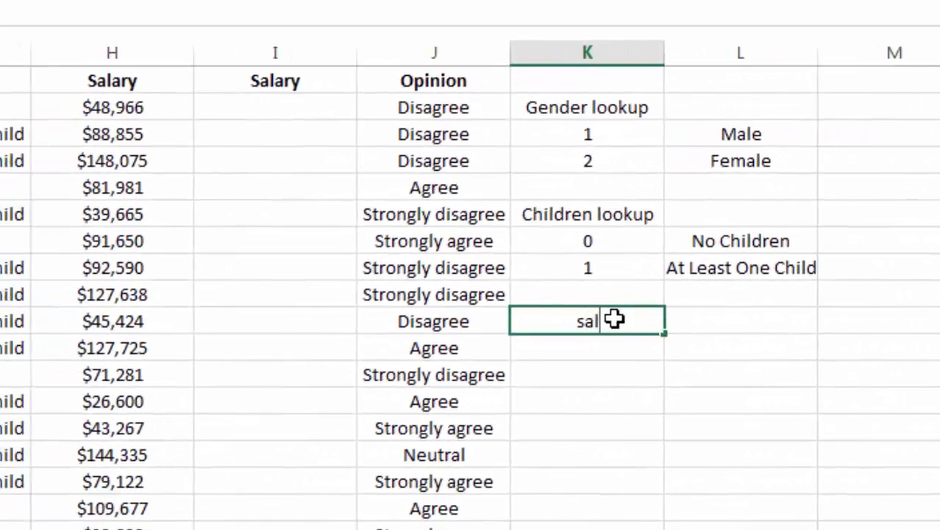
{"action": "type", "text": "ary lookup"}
{"action": "key", "text": "Return"}
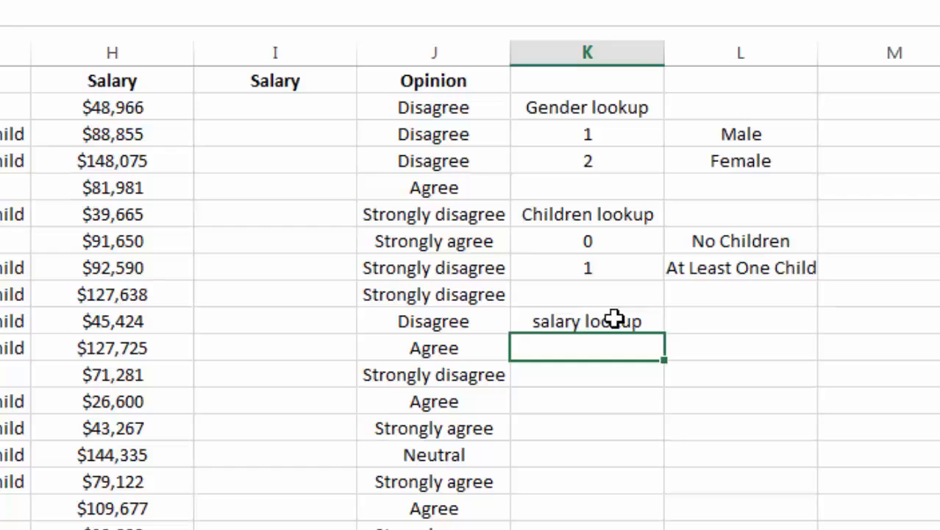
{"action": "key", "text": "Tab"}
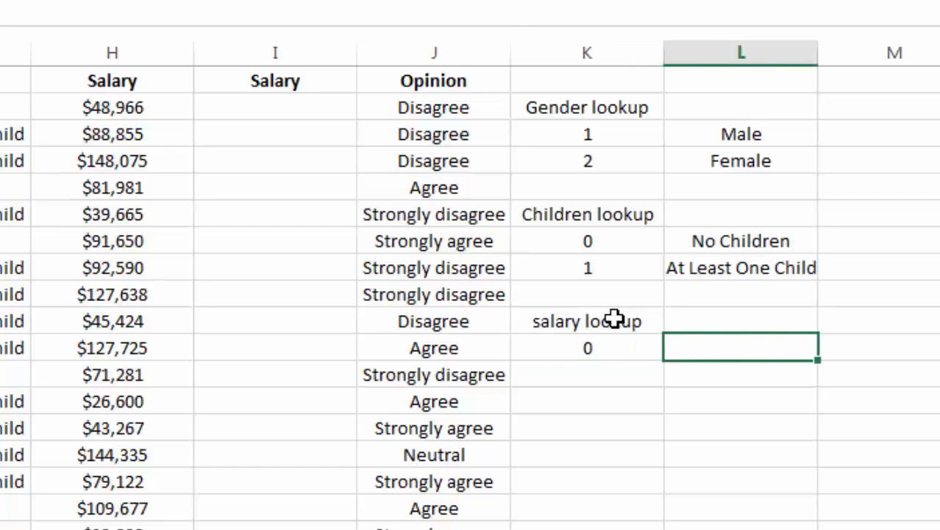
{"action": "type", "text": "Less than $40K"}
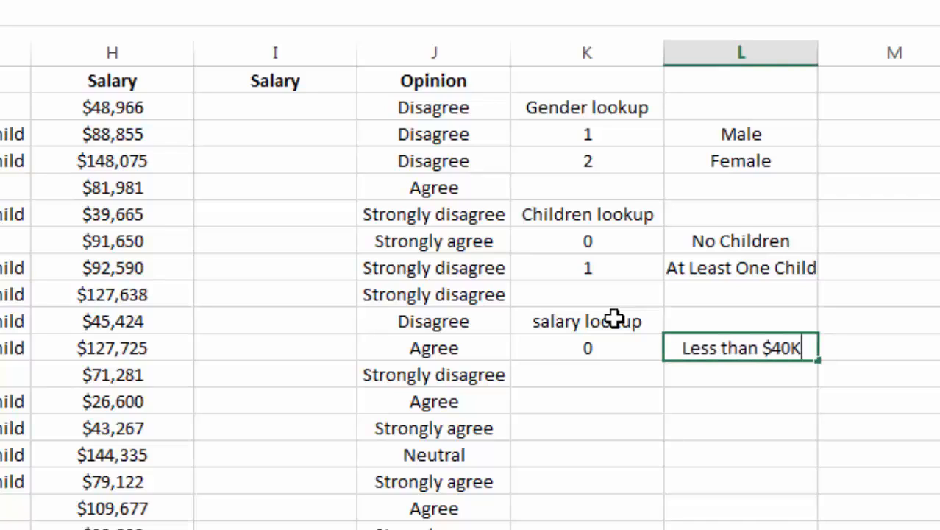
{"action": "key", "text": "Return"}
Add the second salary bracket in row 12: $40,000 in K12 and "$40K to $70K" in L12
{"action": "type", "text": "$"}
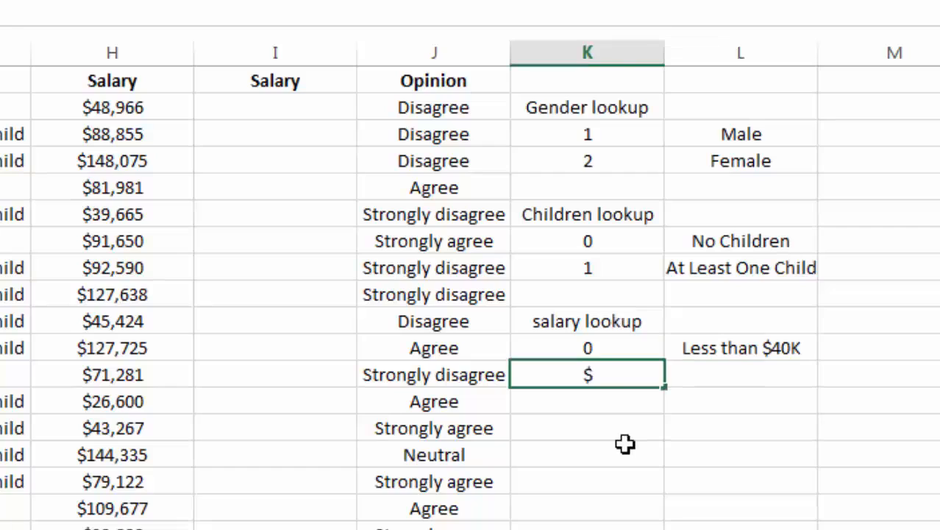
{"action": "type", "text": "40,000"}
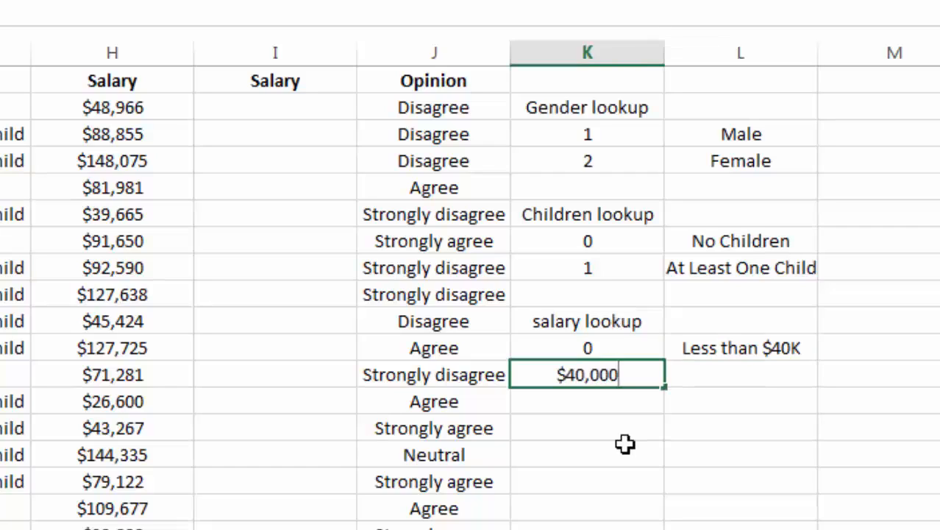
{"action": "key", "text": "Tab"}
{"action": "type", "text": "$40K"}
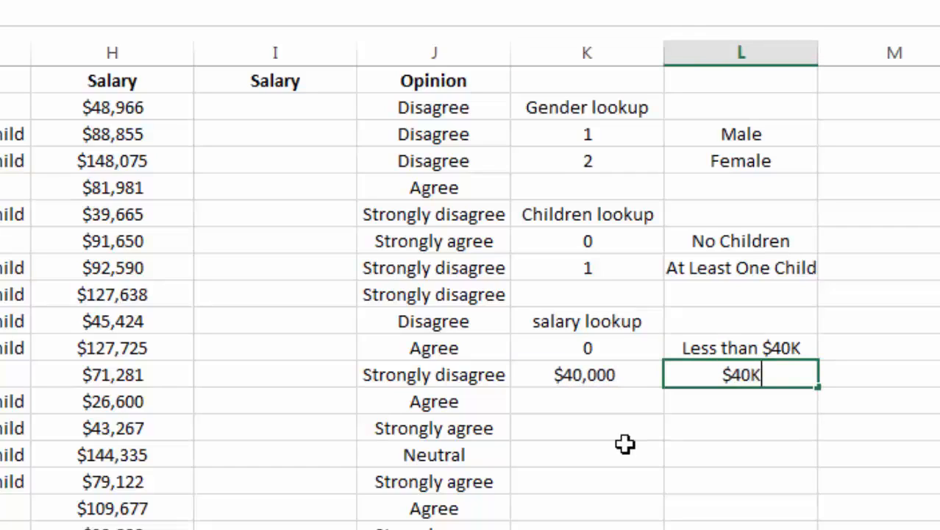
{"action": "type", "text": " -"}
{"action": "key", "text": "BackSpace"}
{"action": "type", "text": "to $70K"}
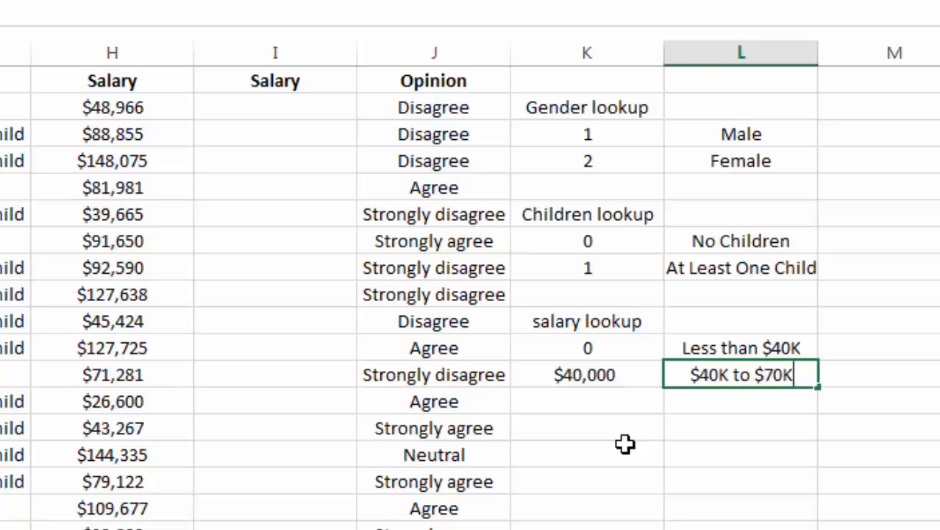
{"action": "key", "text": "Return"}
{"action": "key", "text": "Left"}
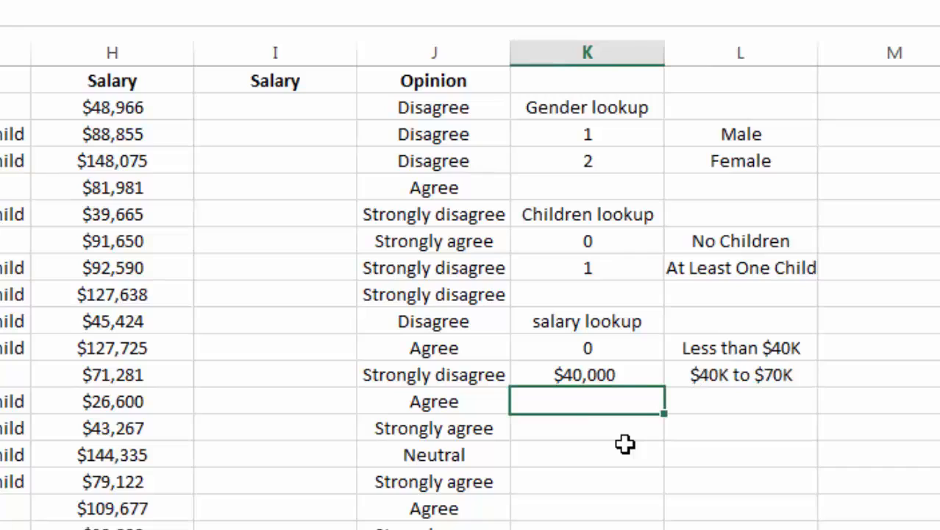
Add the third salary bracket in row 13: $70,000 in K13 and "$70K to $100K" in L13
{"action": "type", "text": "$70,000"}
{"action": "key", "text": "Tab"}
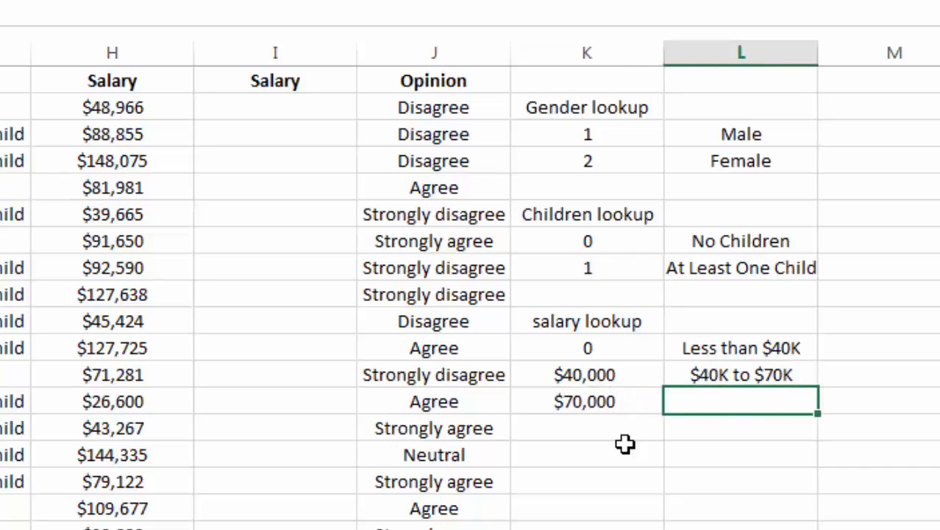
{"action": "type", "text": "$70K to "}
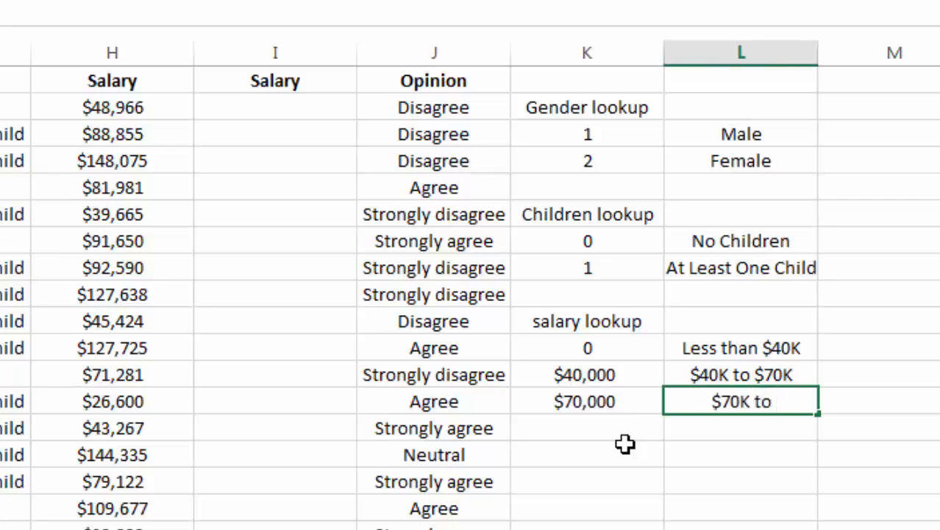
{"action": "type", "text": "$100K"}
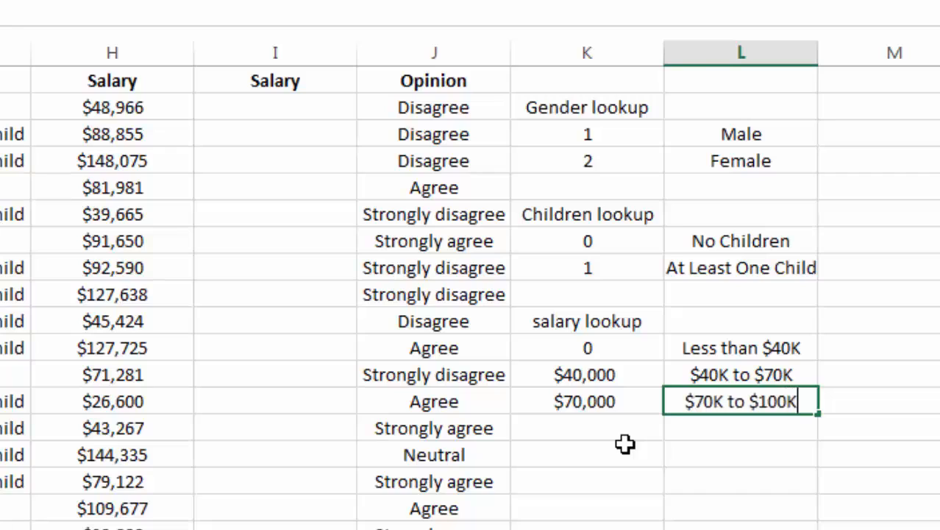
{"action": "key", "text": "Return"}
Enter $100,000 in K14 as the last salary threshold of the lookup table
{"action": "left_click", "coordinate": [624, 443]}
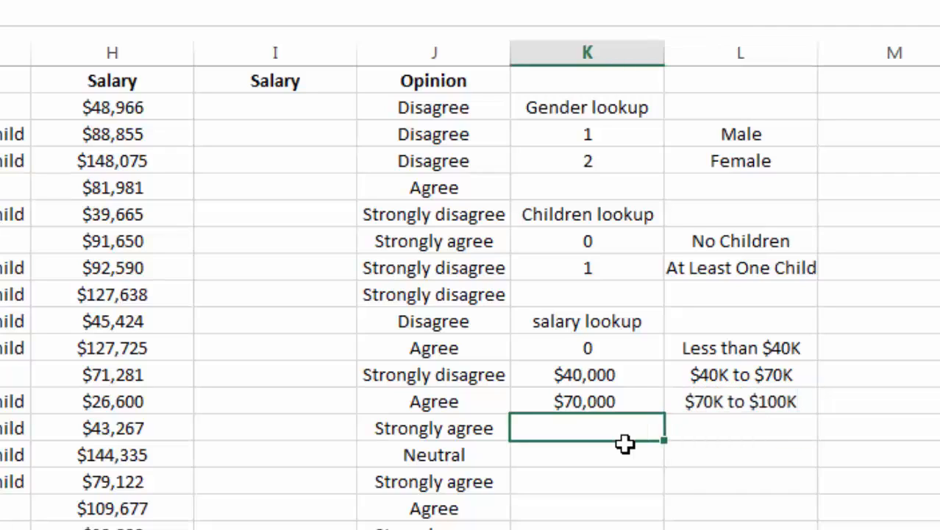
{"action": "type", "text": "$100,000"}
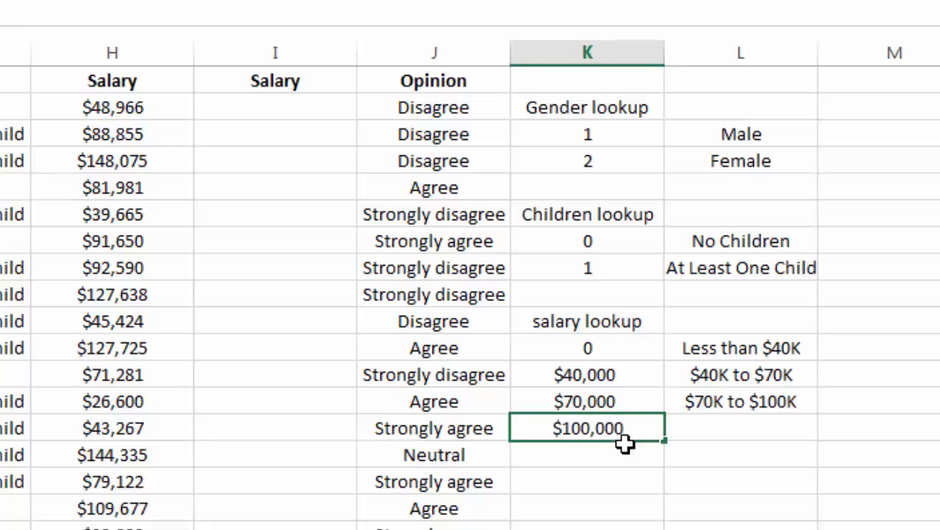
{"action": "key", "text": "Tab"}
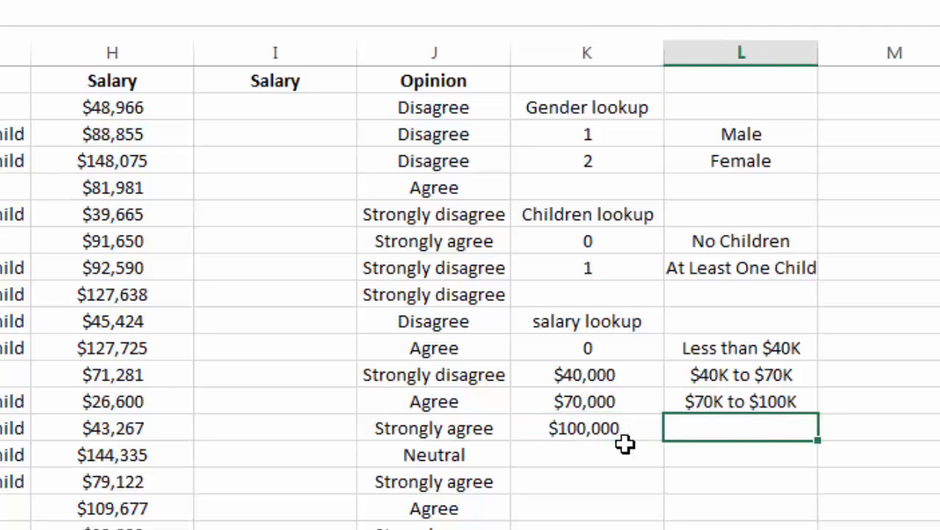
{"action": "type", "text": "$100"}
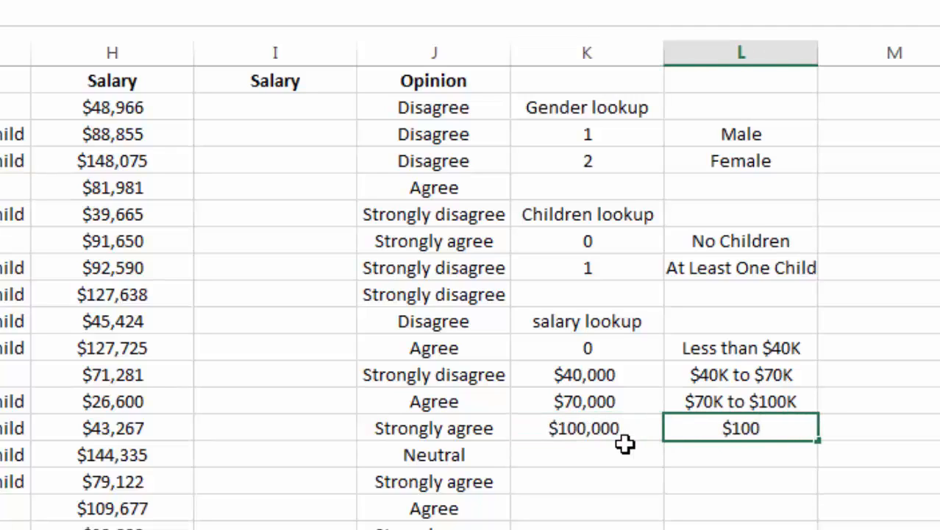
{"action": "type", "text": "K and up"}
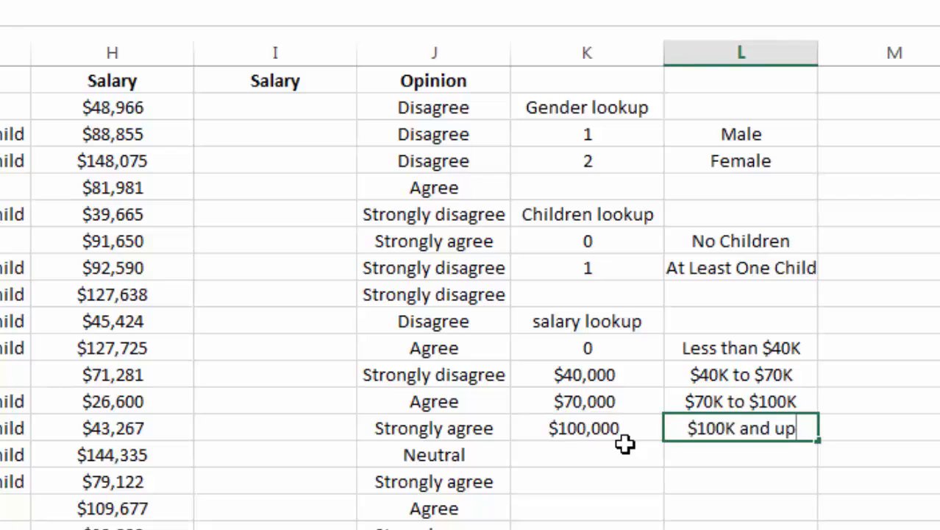
{"action": "key", "text": "BackSpace"}
{"action": "key", "text": "BackSpace"}
{"action": "key", "text": "BackSpace"}
{"action": "key", "text": "BackSpace"}
{"action": "key", "text": "BackSpace"}
{"action": "key", "text": "BackSpace"}
{"action": "key", "text": "BackSpace"}
{"action": "key", "text": "BackSpace"}
{"action": "key", "text": "BackSpace"}
{"action": "key", "text": "BackSpace"}
{"action": "key", "text": "BackSpace"}
{"action": "key", "text": "BackSpace"}
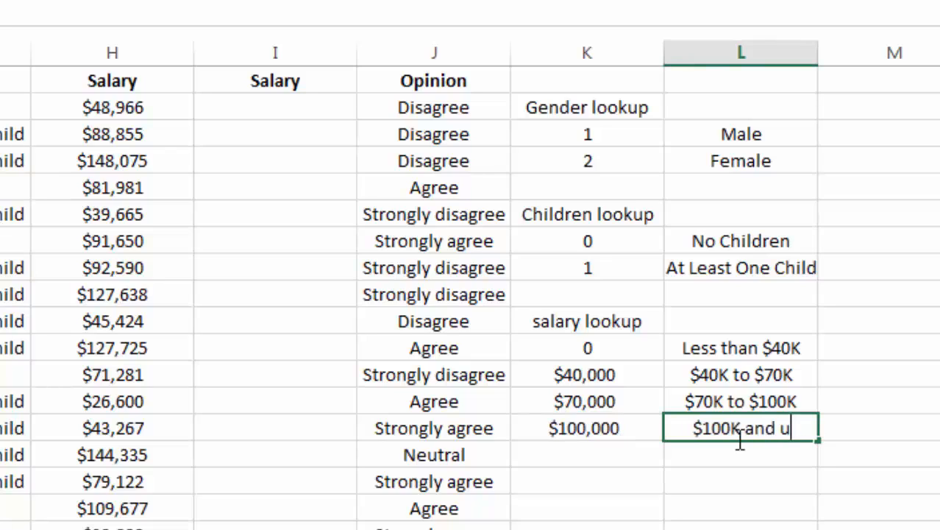
Enter the label "Greater than $100K" in L14 and autofit the width of column L
{"action": "type", "text": "Great"}
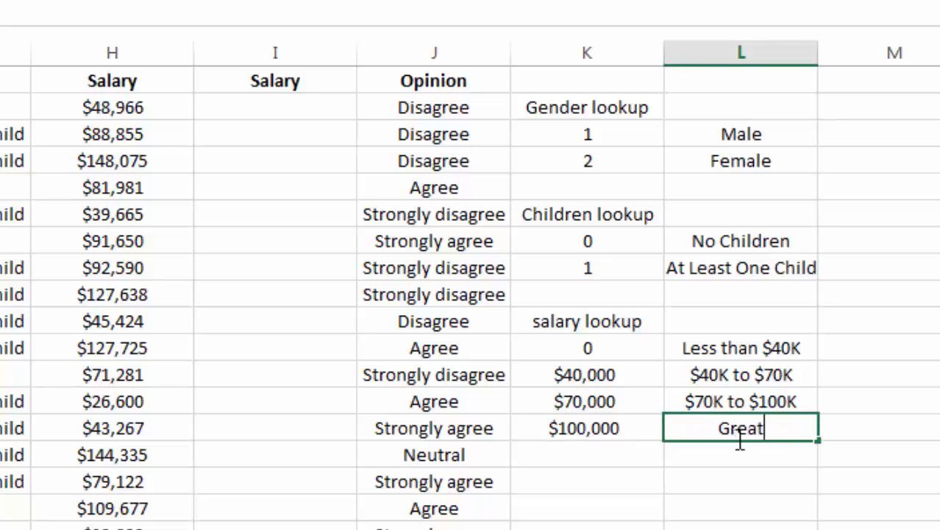
{"action": "type", "text": "er than $1"}
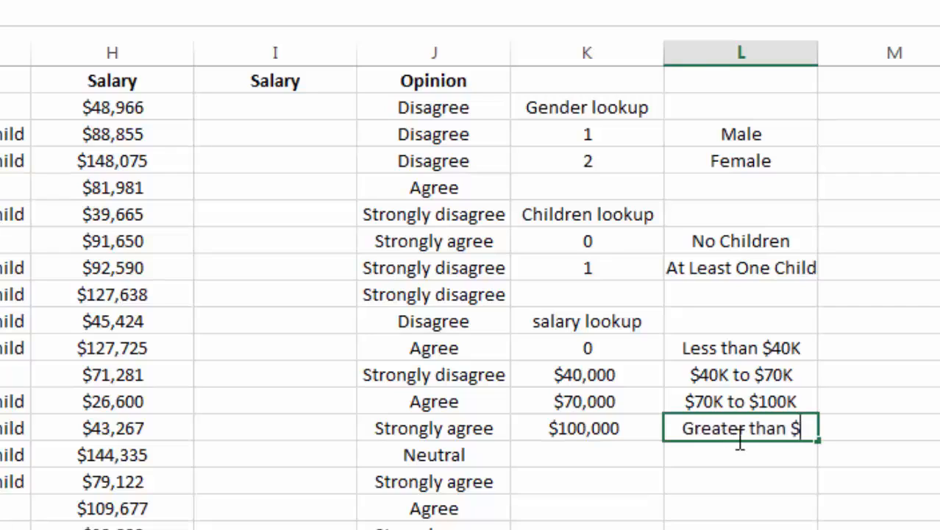
{"action": "type", "text": "00K"}
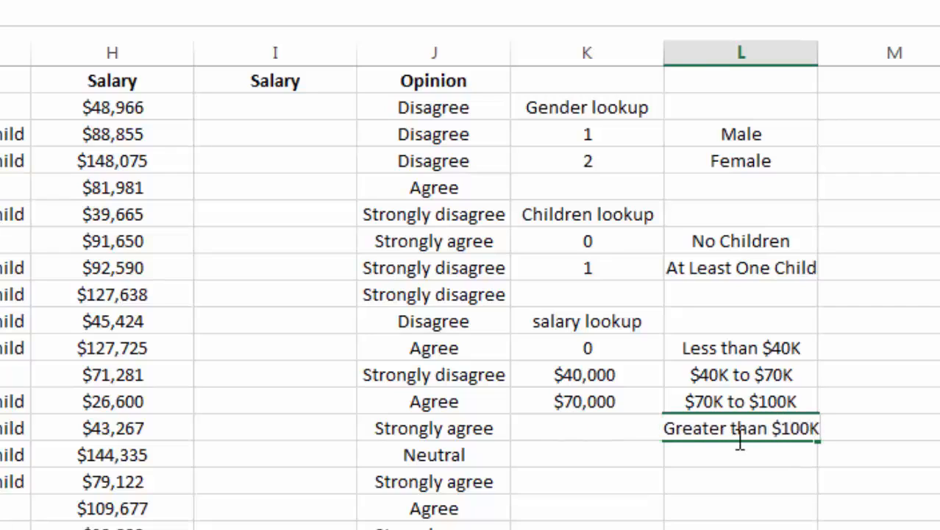
{"action": "left_click", "coordinate": [871, 500]}
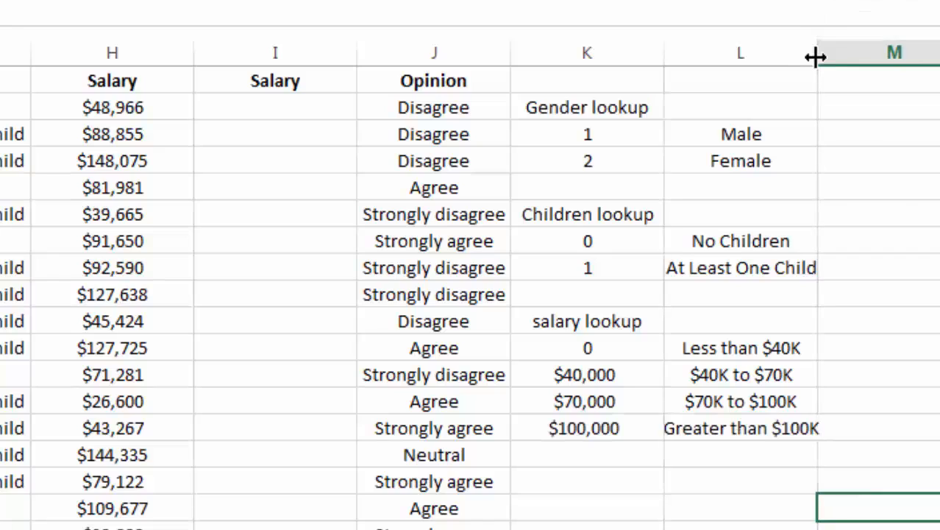
{"action": "double_click", "coordinate": [815, 57]}
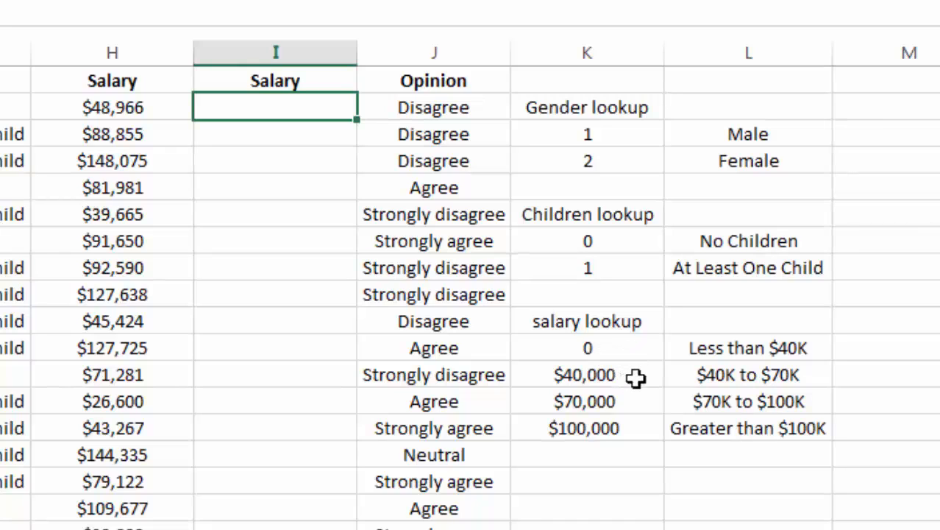
{"action": "left_click", "coordinate": [316, 155]}
{"action": "type", "text": "="}
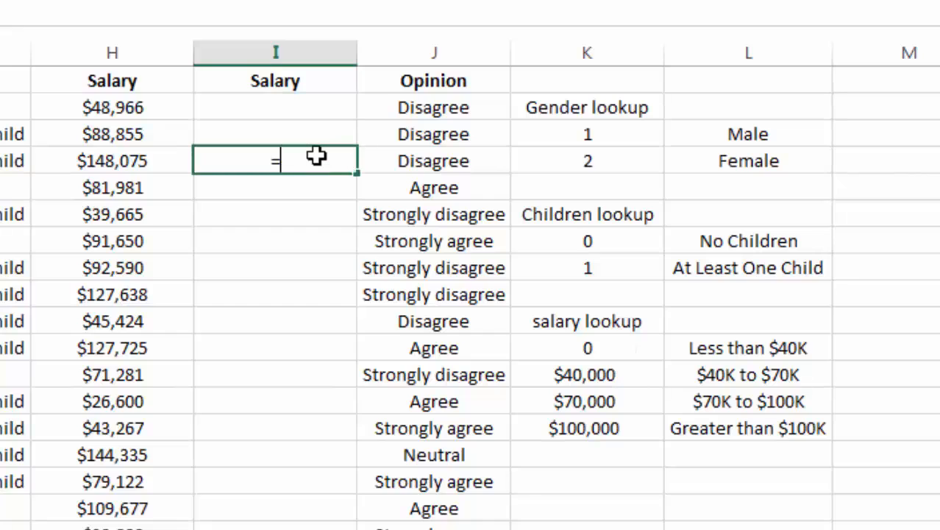
{"action": "type", "text": "vlookup"}
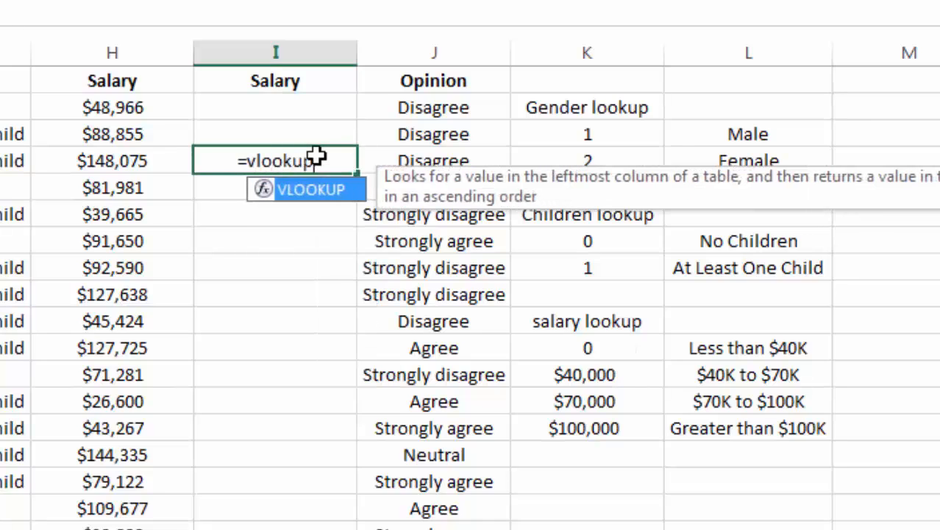
{"action": "type", "text": "("}
{"action": "key", "text": "Escape"}
Enter the formula =vlookup(H2,$K$11:$L$14,2,true) in I2 to convert the salary into its bracket label
{"action": "left_click", "coordinate": [325, 98]}
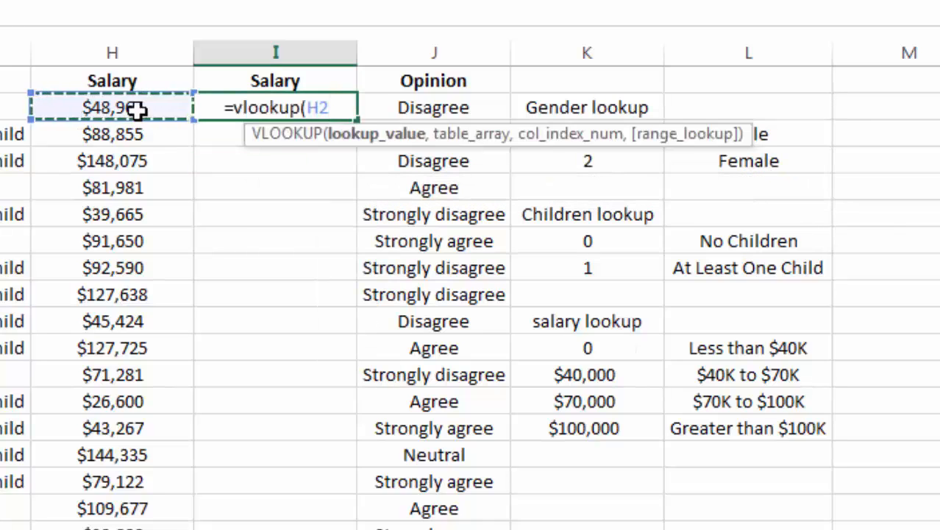
{"action": "type", "text": ","}
{"action": "left_click_drag", "start_coordinate": [581, 348], "coordinate": [707, 442]}
{"action": "left_click", "coordinate": [628, 363]}
{"action": "left_click_drag", "start_coordinate": [619, 348], "coordinate": [718, 421]}
{"action": "type", "text": "$K"}
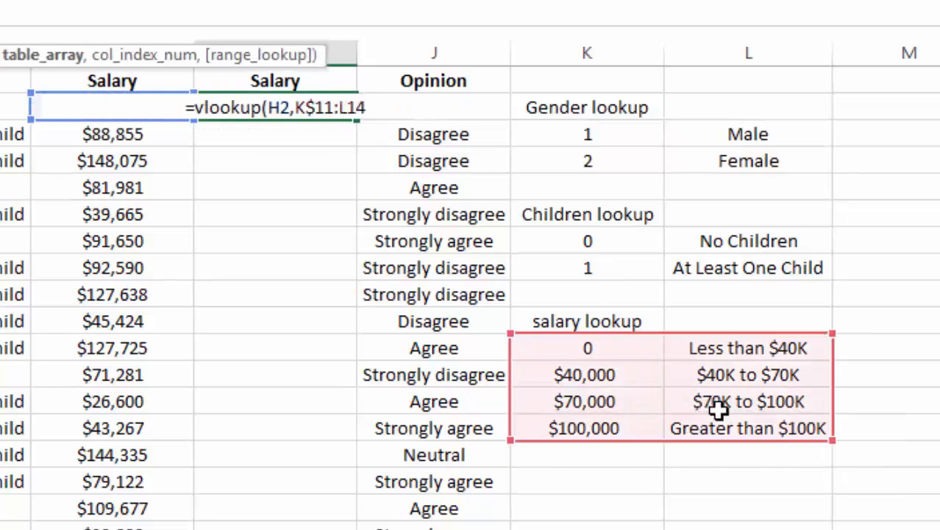
{"action": "type", "text": "$11:$L"}
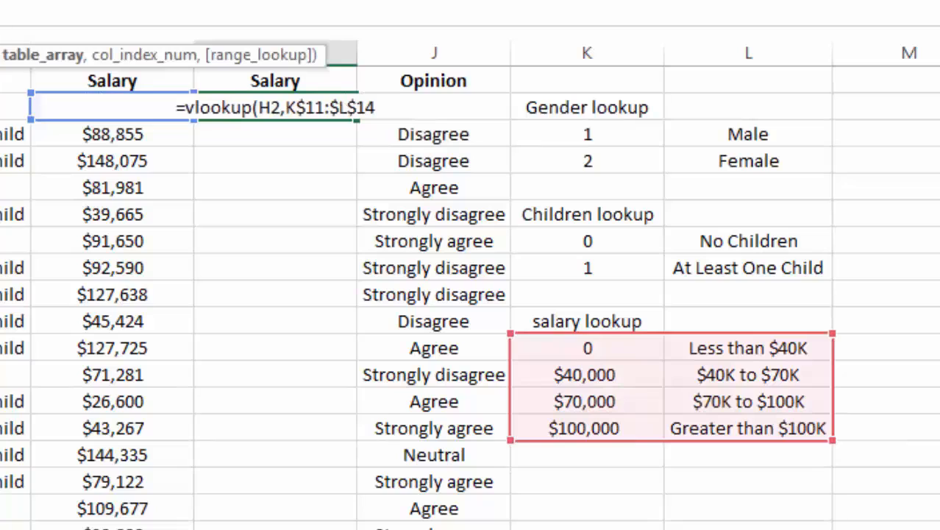
{"action": "type", "text": "$14,"}
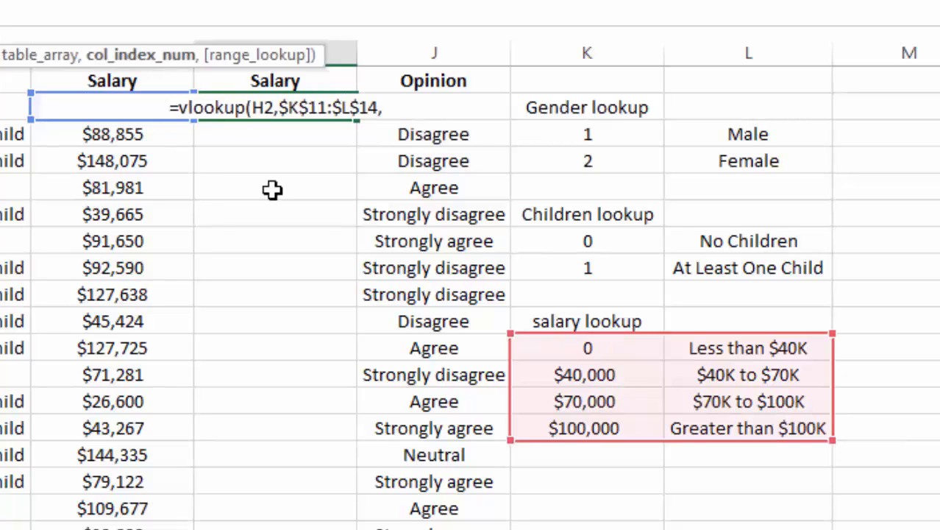
{"action": "type", "text": "2,"}
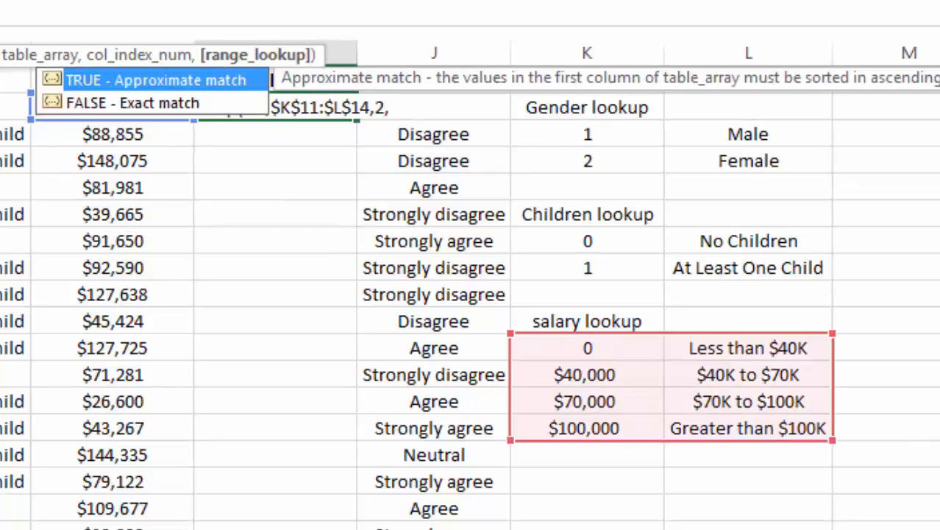
{"action": "type", "text": "true)"}
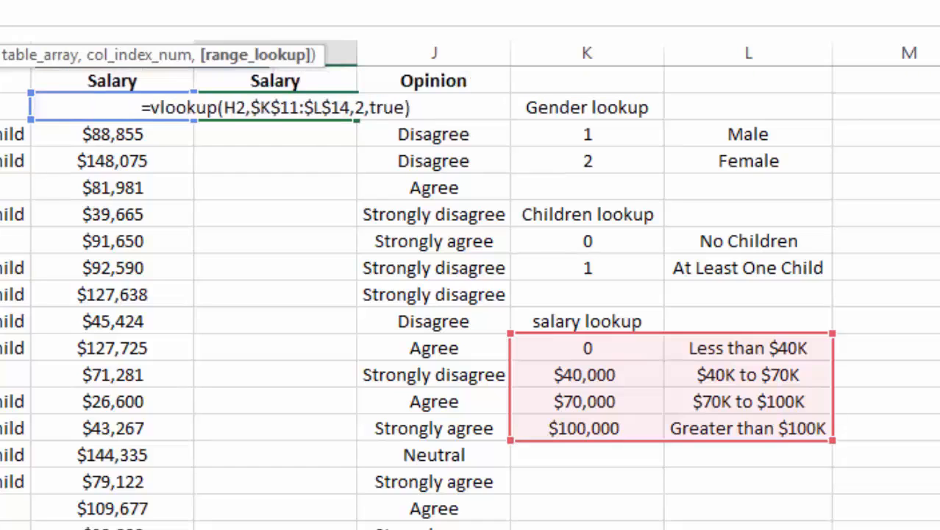
{"action": "key", "text": "Return"}
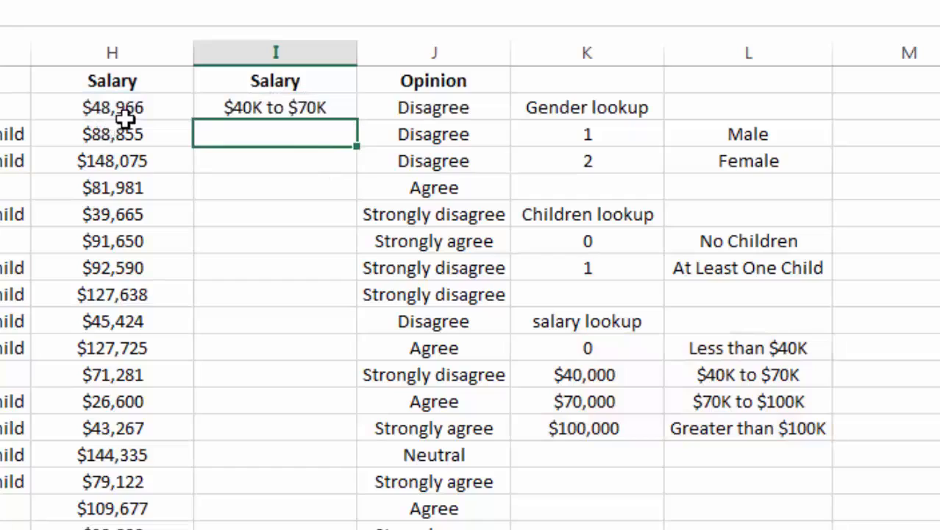
{"action": "left_click", "coordinate": [613, 376]}
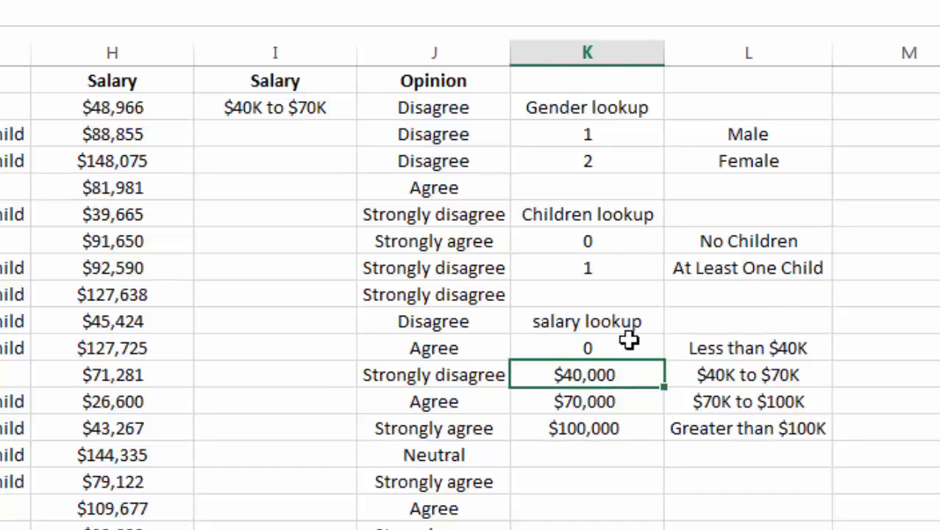
{"action": "left_click", "coordinate": [617, 346]}
{"action": "left_click", "coordinate": [712, 350]}
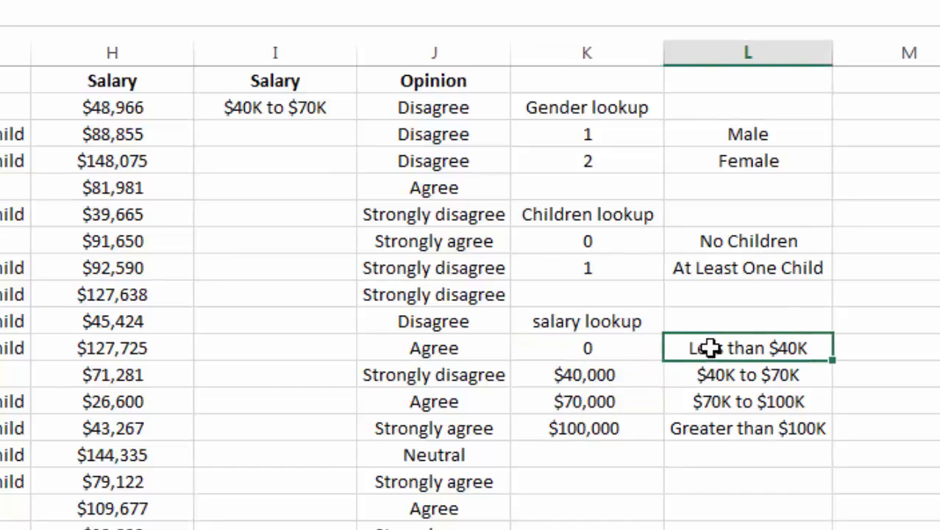
{"action": "left_click", "coordinate": [603, 377]}
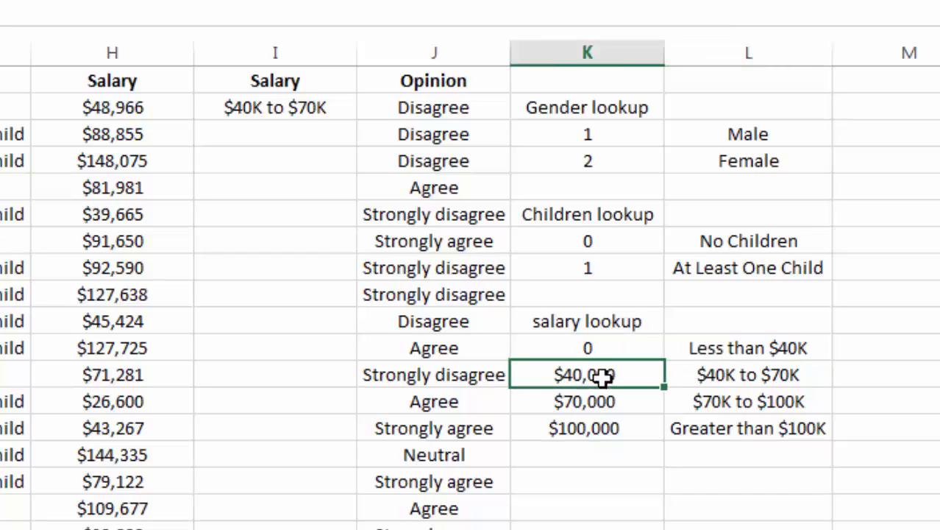
Examine the salary lookup table's thresholds in K12:K14 against their bracket labels in column L
{"action": "left_click", "coordinate": [605, 402]}
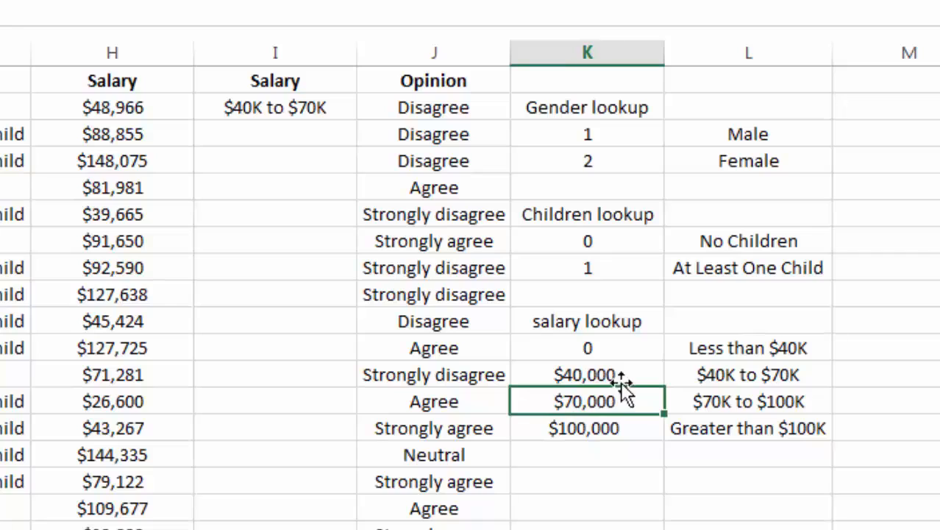
{"action": "left_click", "coordinate": [620, 376]}
{"action": "left_click", "coordinate": [722, 374]}
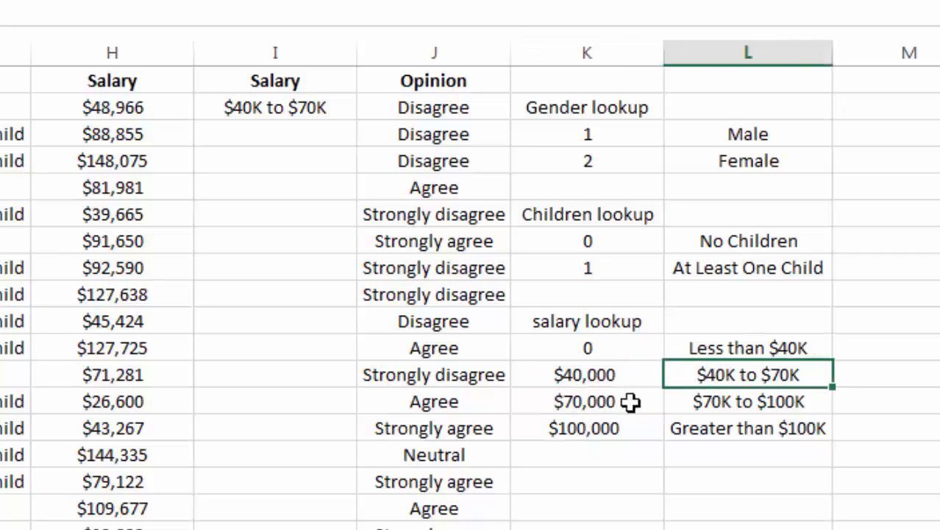
{"action": "left_click", "coordinate": [597, 404]}
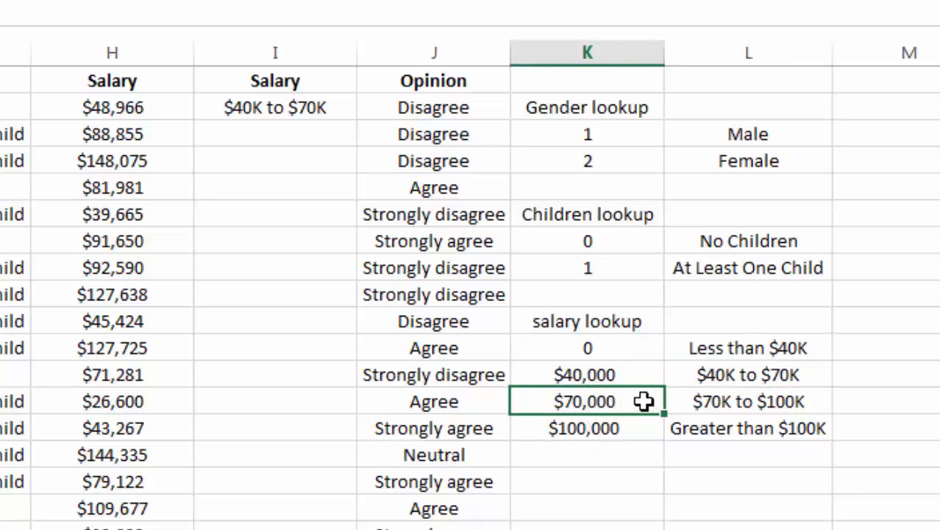
{"action": "left_click", "coordinate": [698, 396]}
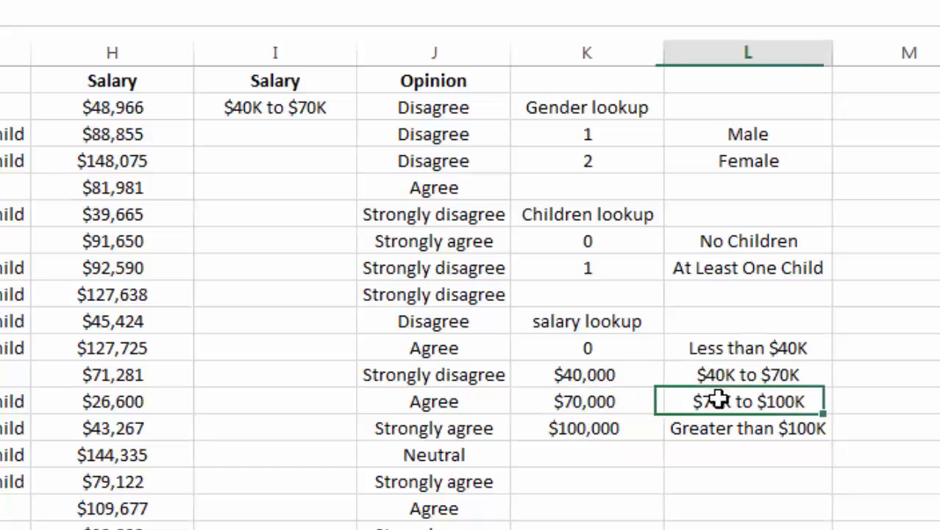
{"action": "left_click", "coordinate": [603, 430]}
Fill the salary bracket formula from I2 down to I400
{"action": "left_click", "coordinate": [227, 108]}
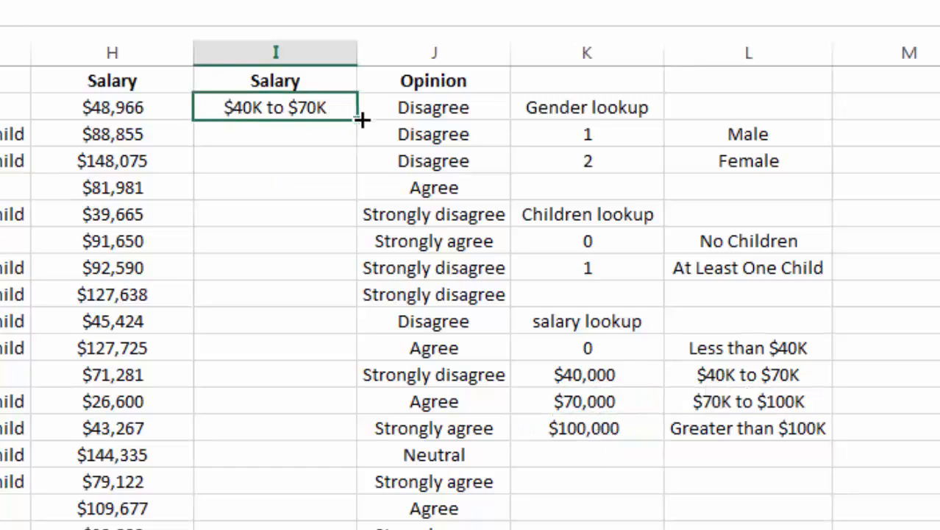
{"action": "left_click_drag", "start_coordinate": [355, 123], "coordinate": [349, 147]}
{"action": "left_click_drag", "start_coordinate": [344, 169], "coordinate": [382, 529]}
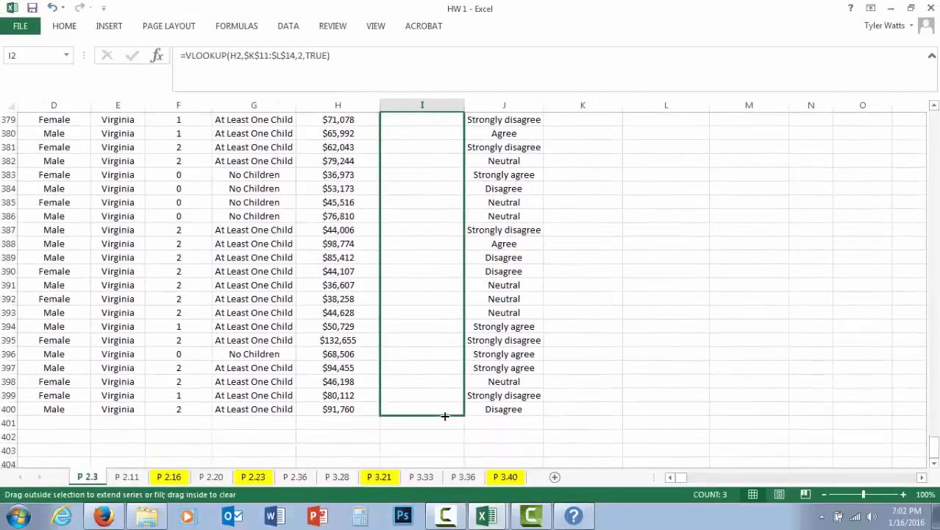
{"action": "left_click_drag", "start_coordinate": [444, 416], "coordinate": [445, 416]}
{"action": "left_click", "coordinate": [436, 434]}
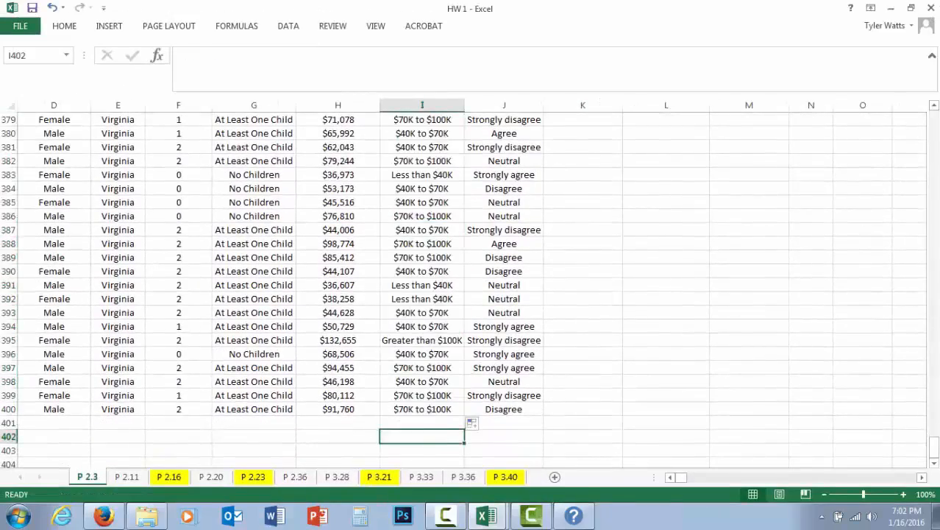
Insert a new column before the lookup tables and enter the heading "Opinion" in K1
{"action": "right_click", "coordinate": [559, 107]}
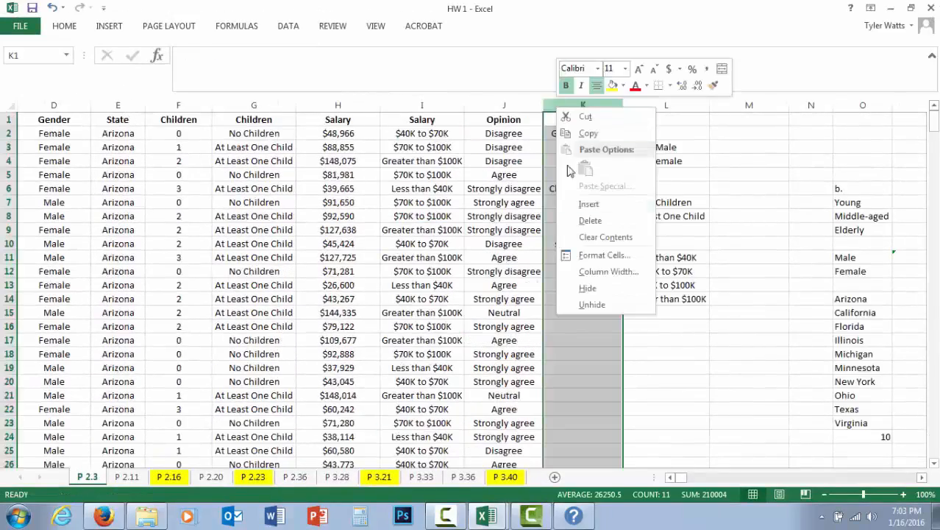
{"action": "left_click", "coordinate": [589, 204]}
{"action": "left_click", "coordinate": [554, 124]}
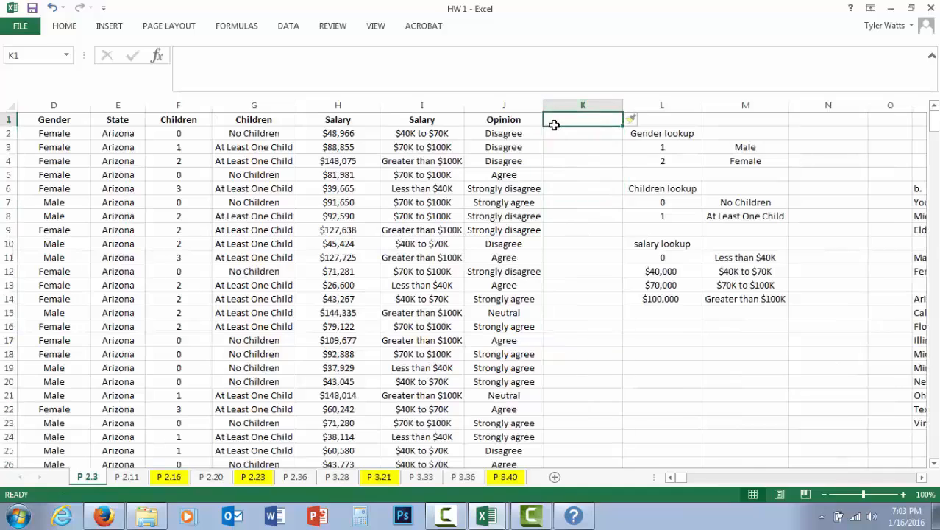
{"action": "type", "text": "Opinion"}
Enter the title "opinion lookup" in L16 below the salary lookup table
{"action": "left_click", "coordinate": [662, 326]}
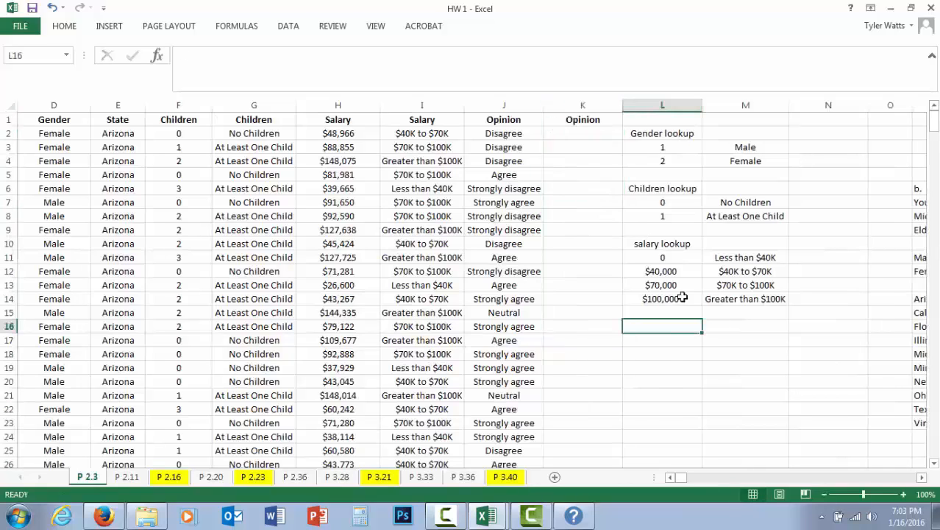
{"action": "type", "text": "opinon"}
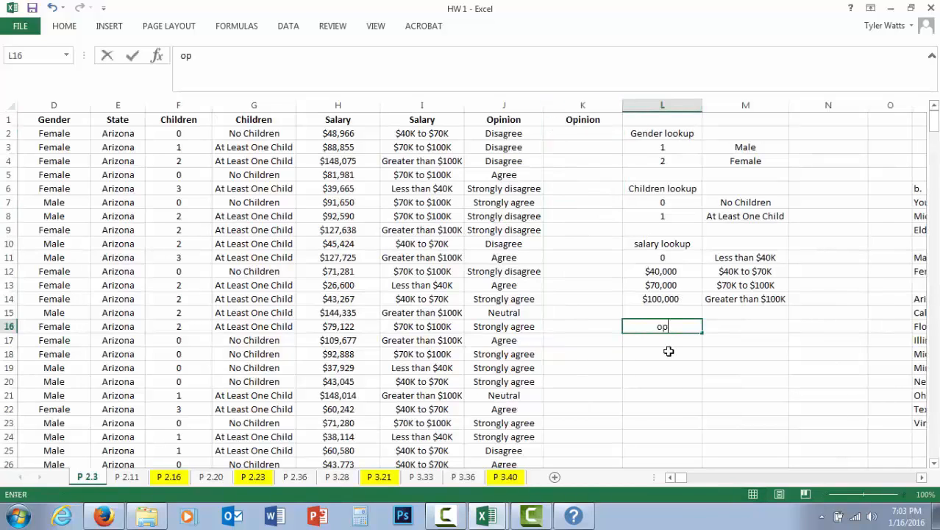
{"action": "key", "text": "BackSpace"}
{"action": "key", "text": "BackSpace"}
{"action": "key", "text": "BackSpace"}
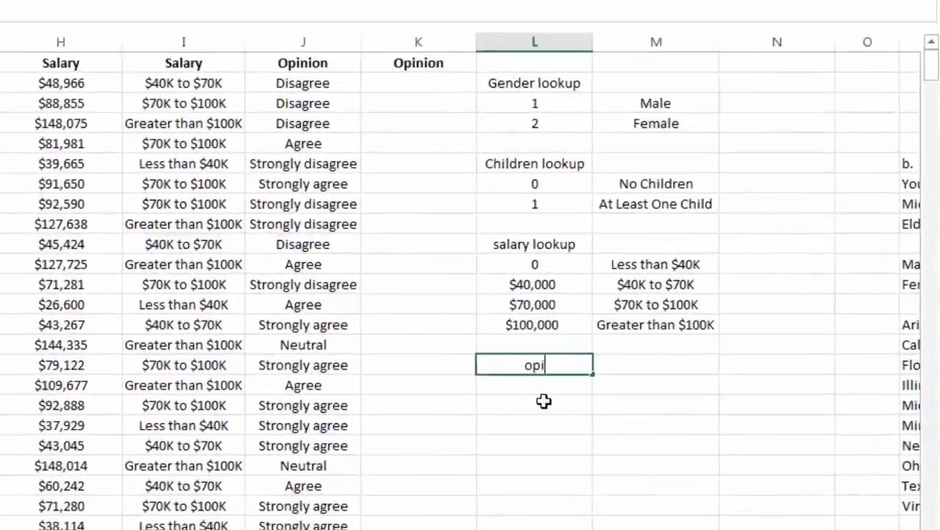
{"action": "type", "text": "nion lookup"}
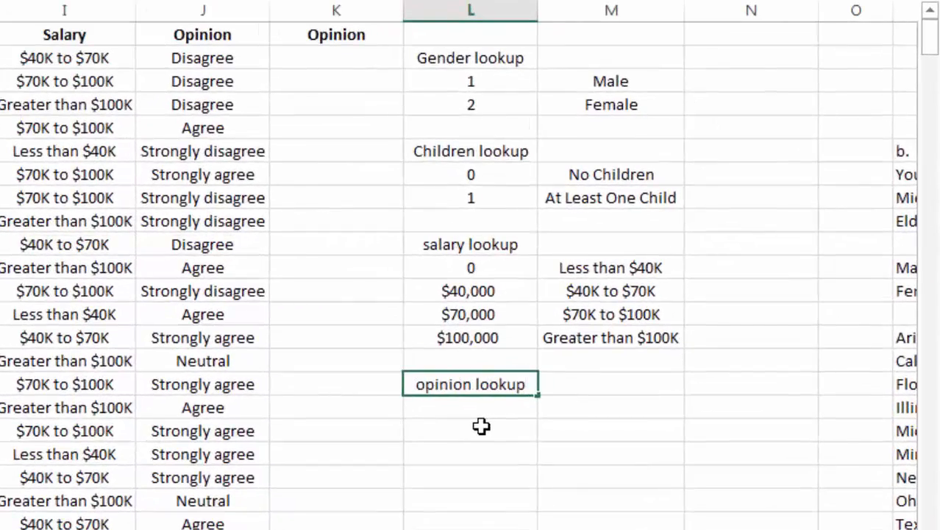
{"action": "key", "text": "Return"}
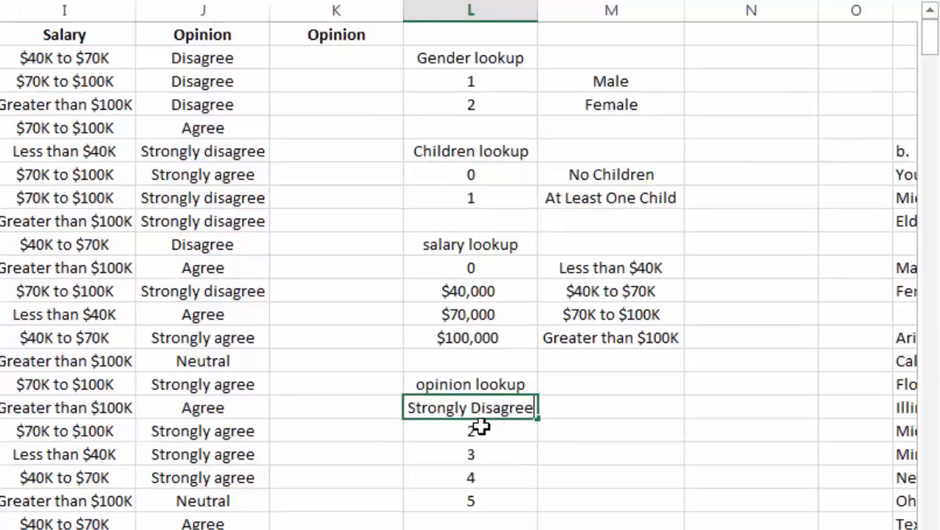
Enter "Strongly Disagree" in L17 and "Disagree" in L18 of the opinion lookup table
{"action": "key", "text": "Return"}
{"action": "type", "text": "Di"}
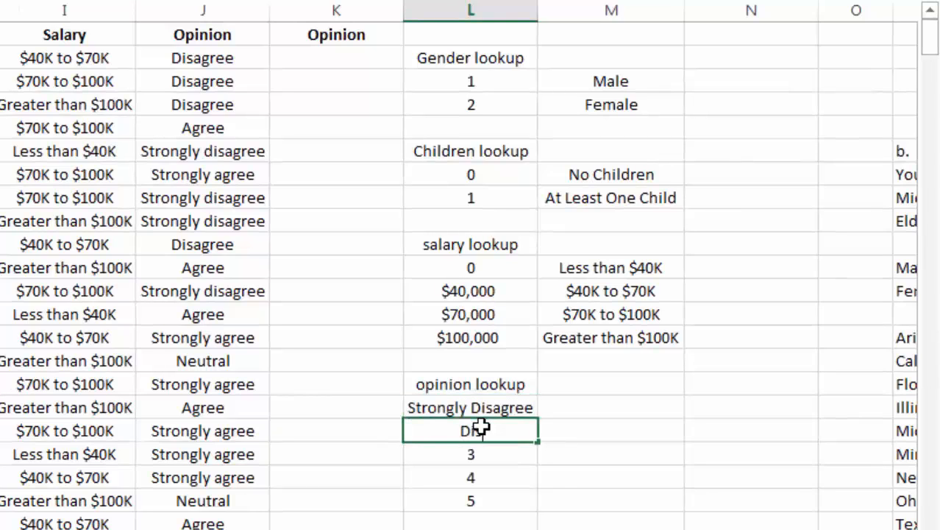
{"action": "type", "text": "sagree"}
{"action": "key", "text": "Return"}
Complete the opinion labels with "Neutral" in L19, "Agree" in L20 and "Strongly Agree" in L21
{"action": "type", "text": "Neutral"}
{"action": "key", "text": "Return"}
{"action": "type", "text": "Ag"}
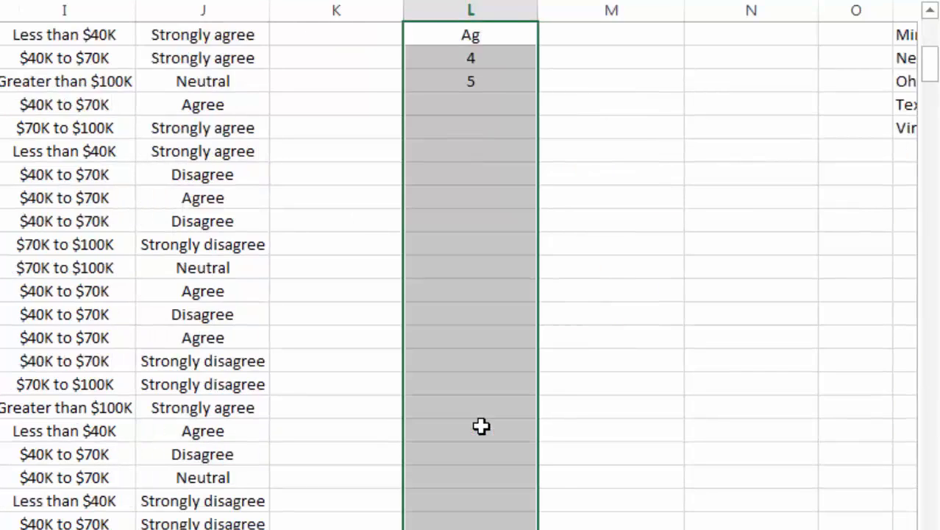
{"action": "type", "text": "ree"}
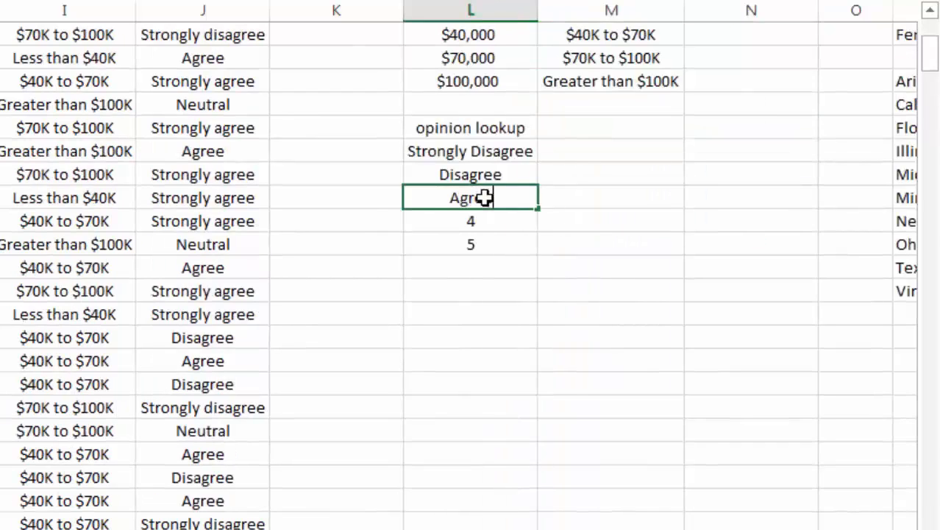
{"action": "key", "text": "Up"}
{"action": "key", "text": "Down"}
{"action": "type", "text": "Neutral"}
{"action": "key", "text": "Return"}
{"action": "type", "text": "Agree"}
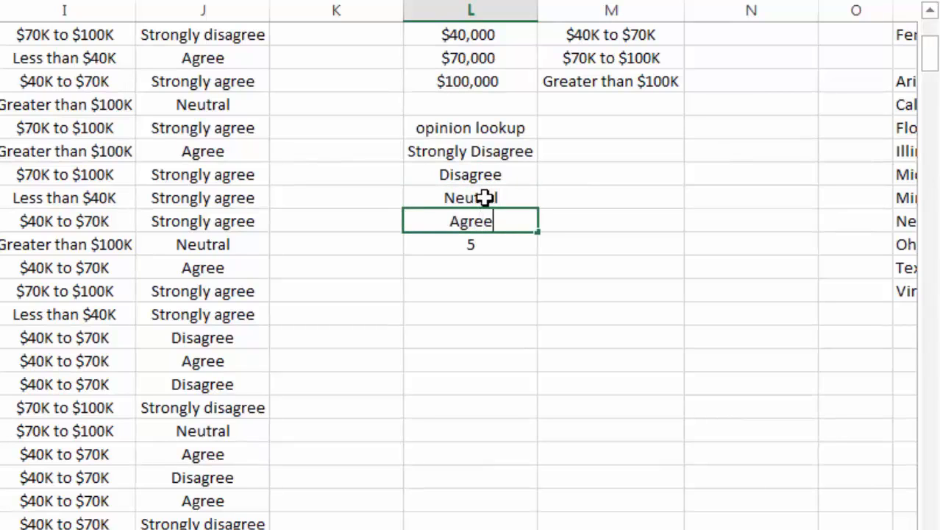
{"action": "key", "text": "Return"}
{"action": "type", "text": "Strong"}
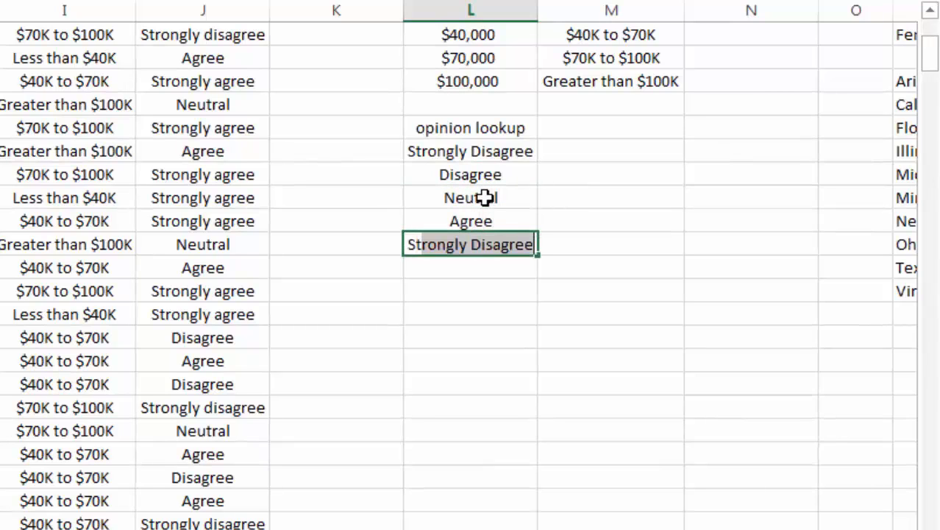
{"action": "type", "text": "ly Agree"}
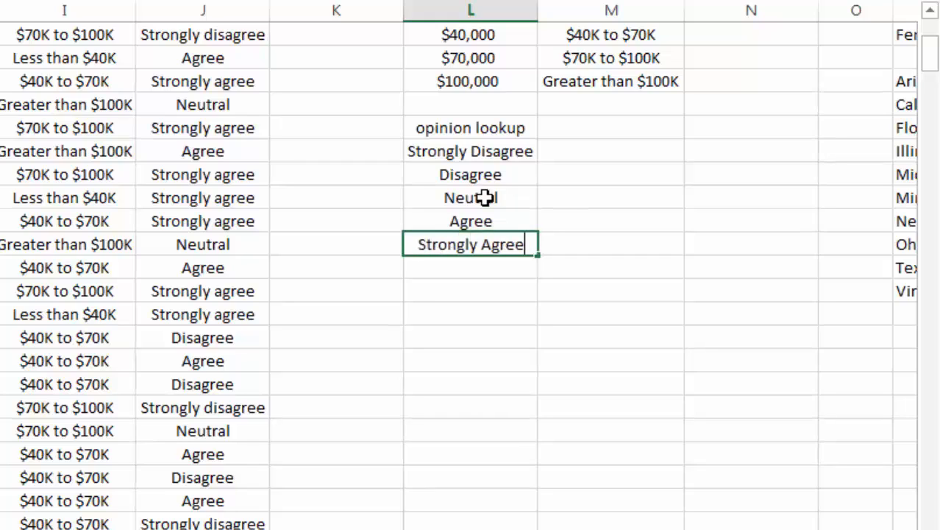
Enter the codes 1, 2, 3, 4 and 5 in M17:M21 beside the opinion labels
{"action": "key", "text": "Tab"}
{"action": "key", "text": "Up"}
{"action": "key", "text": "Up"}
{"action": "key", "text": "Up"}
{"action": "key", "text": "Up"}
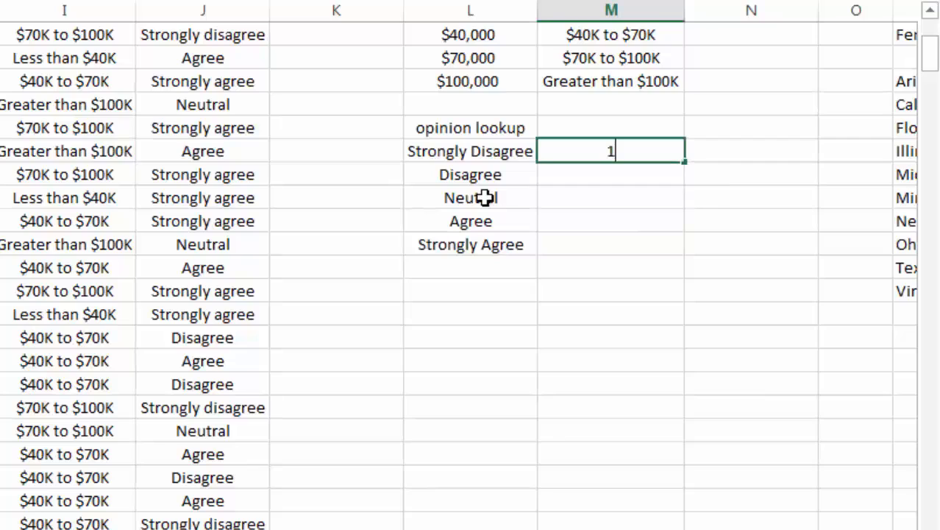
{"action": "key", "text": "Return"}
{"action": "type", "text": "2"}
{"action": "key", "text": "Return"}
{"action": "type", "text": "3"}
{"action": "key", "text": "Return"}
{"action": "type", "text": "4"}
{"action": "key", "text": "Return"}
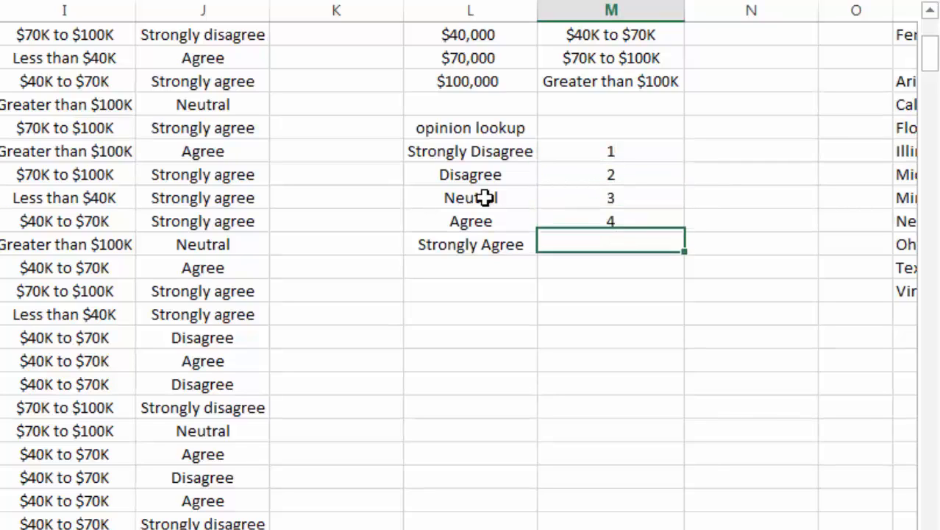
{"action": "type", "text": "5"}
{"action": "key", "text": "Return"}
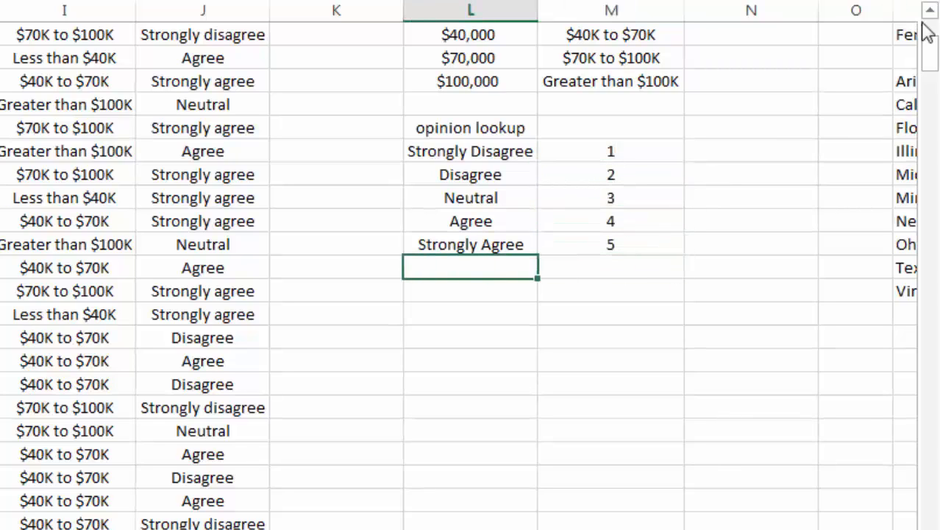
Enter the formula =vlookup(J2,L$17:M$21,2,false) in K2 to convert the opinion into its numeric code
{"action": "scroll", "coordinate": [926, 19], "scroll_direction": "up", "scroll_amount": 4}
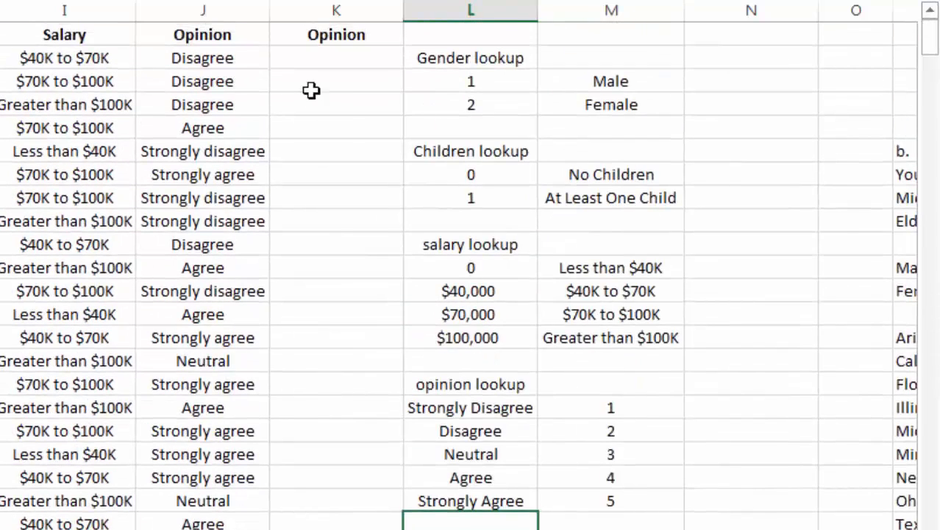
{"action": "left_click", "coordinate": [336, 65]}
{"action": "type", "text": "=vlookup("}
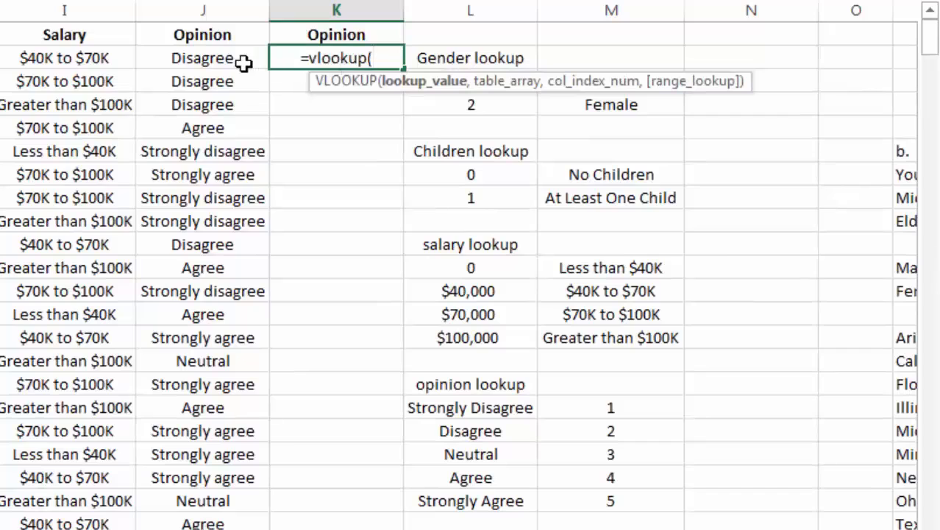
{"action": "left_click", "coordinate": [250, 61]}
{"action": "type", "text": ","}
{"action": "left_click_drag", "start_coordinate": [494, 410], "coordinate": [626, 505]}
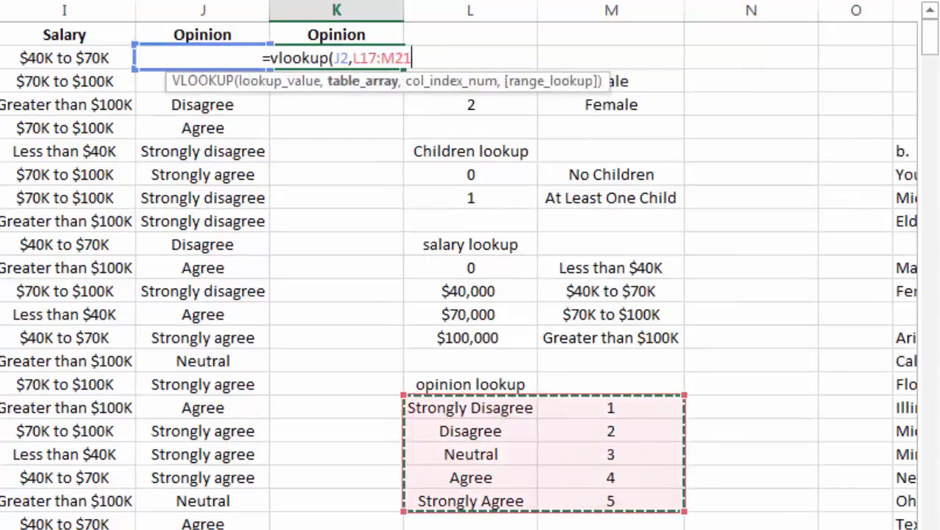
{"action": "left_click", "coordinate": [2, 1]}
{"action": "type", "text": "$"}
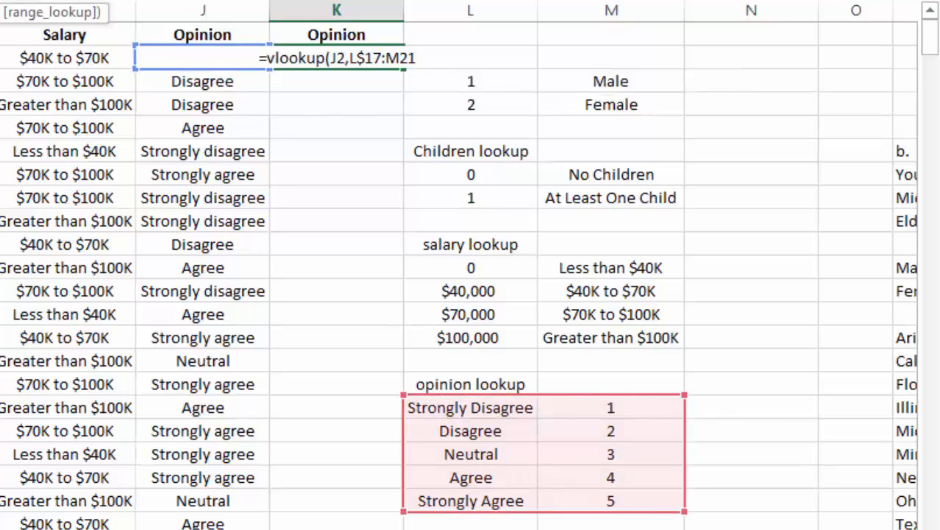
{"action": "type", "text": "$"}
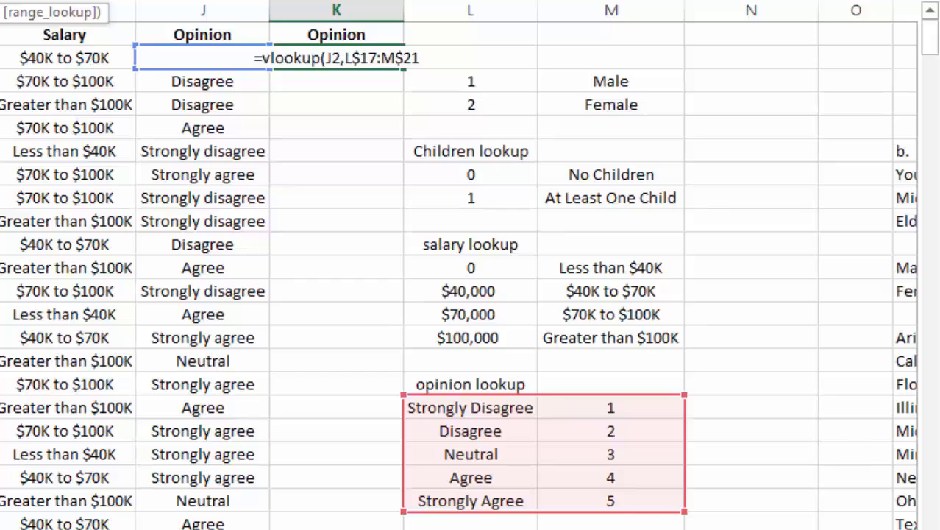
{"action": "type", "text": ","}
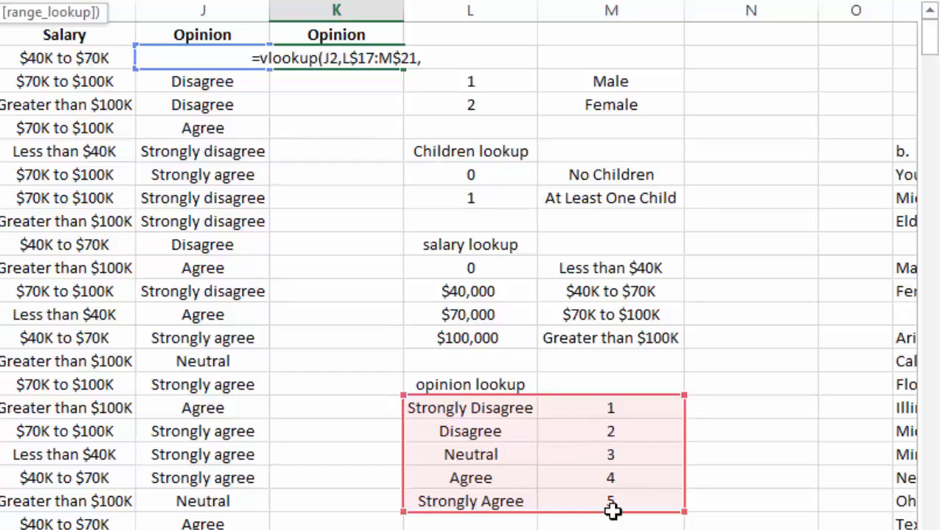
{"action": "type", "text": "2"}
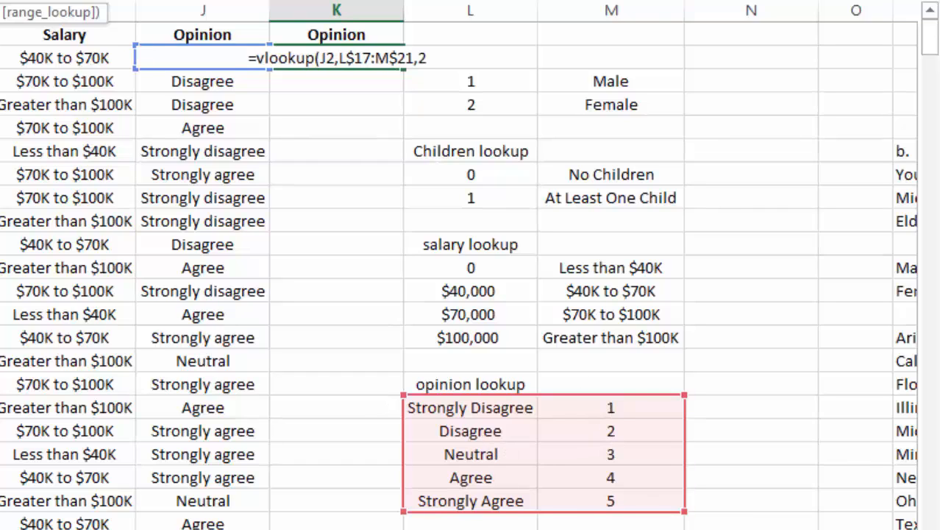
{"action": "type", "text": ","}
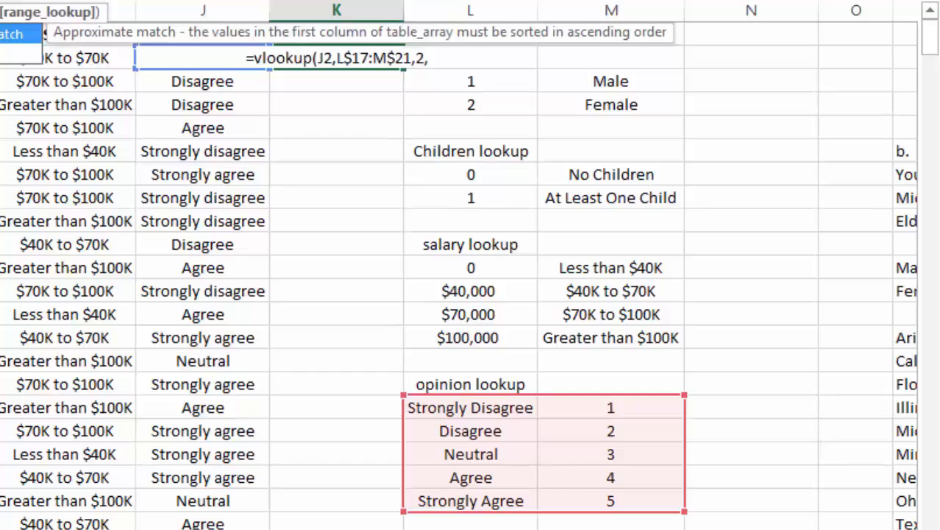
{"action": "type", "text": "f"}
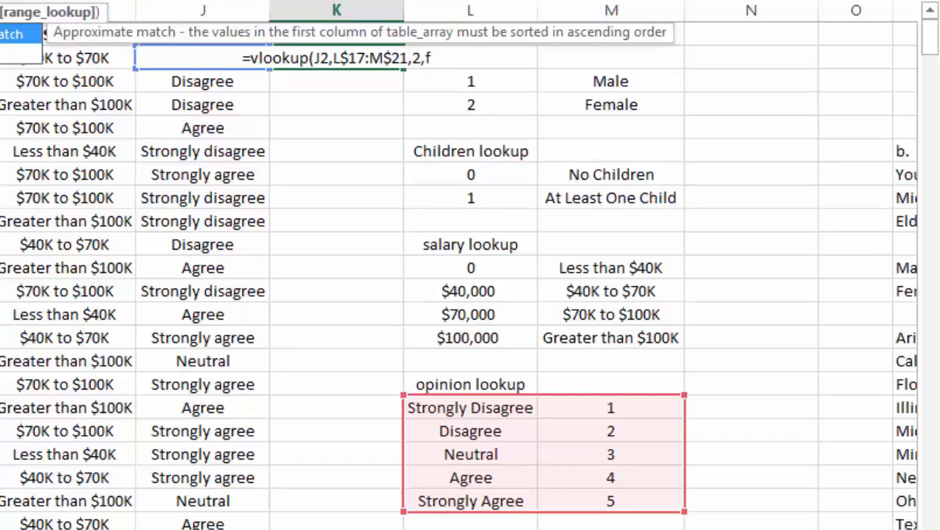
{"action": "type", "text": "alse)"}
{"action": "key", "text": "Return"}
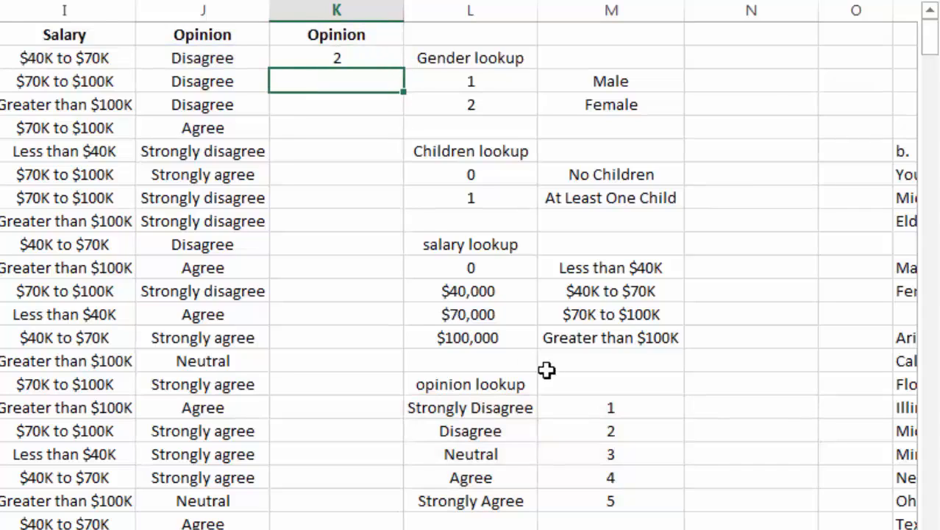
Fill the opinion code formula from K2 down to K400
{"action": "left_click", "coordinate": [335, 62]}
{"action": "left_click_drag", "start_coordinate": [405, 69], "coordinate": [416, 527]}
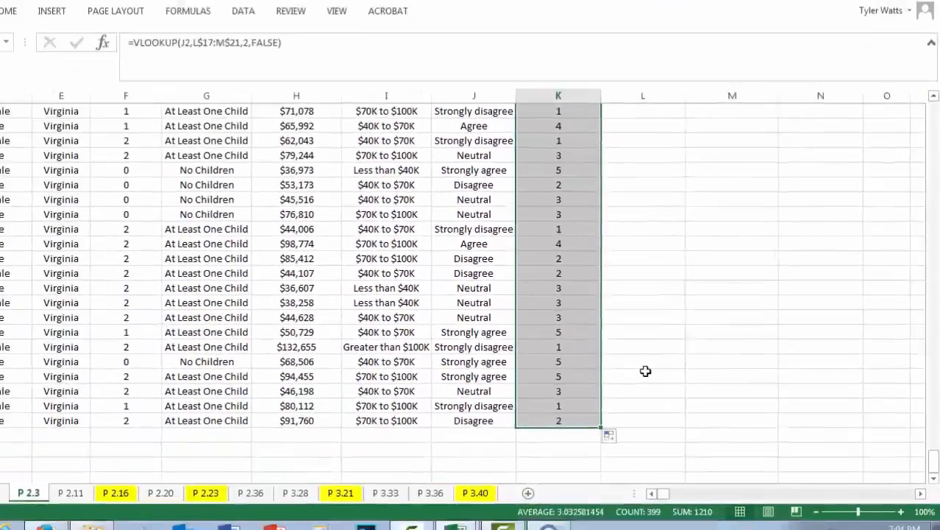
{"action": "left_click", "coordinate": [576, 401]}
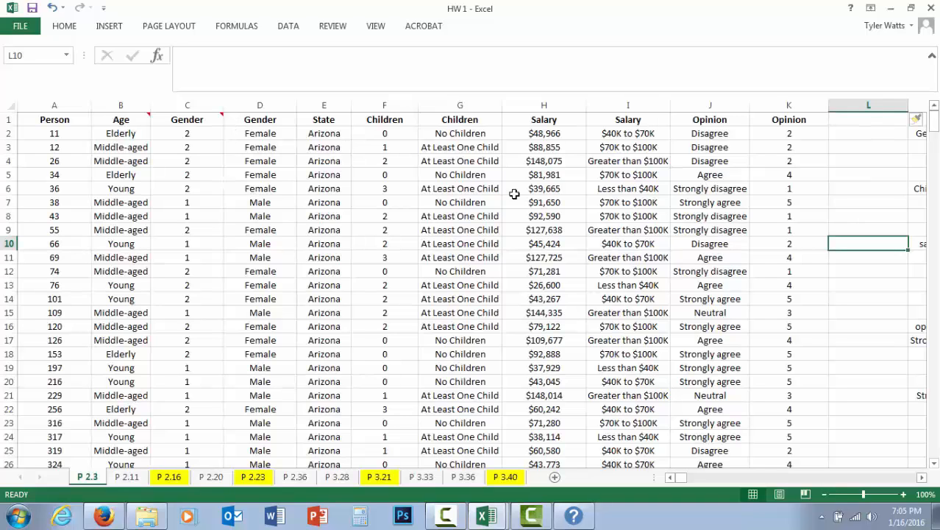
Try deleting the text Opinion column J, and undo the deletion
{"action": "left_click", "coordinate": [921, 477]}
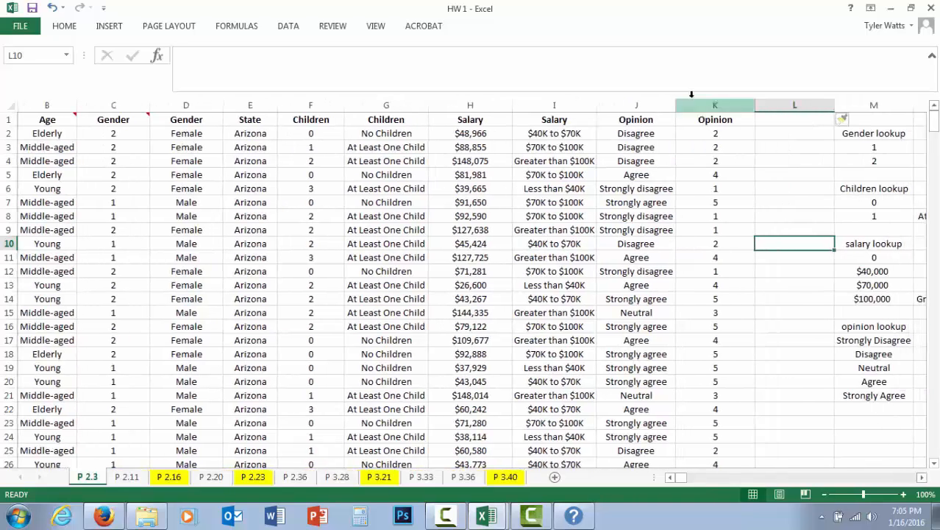
{"action": "right_click", "coordinate": [636, 100]}
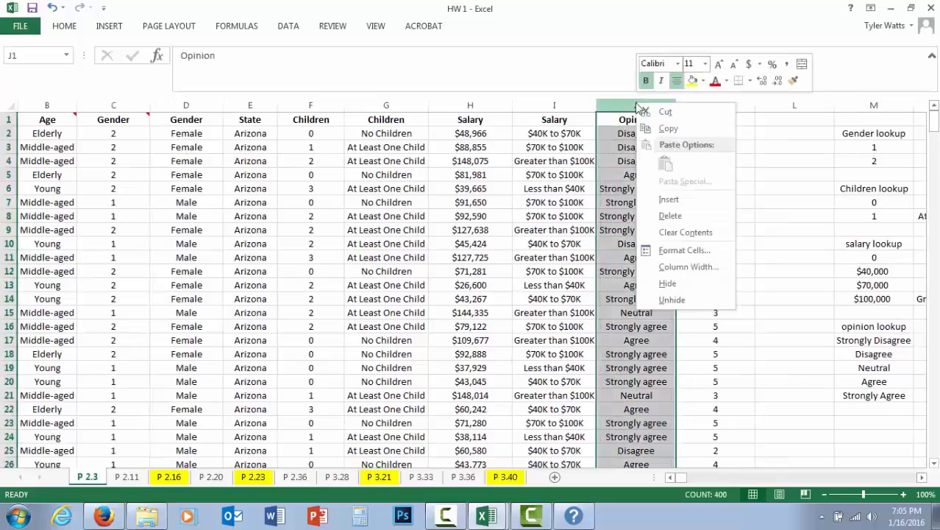
{"action": "left_click", "coordinate": [674, 218]}
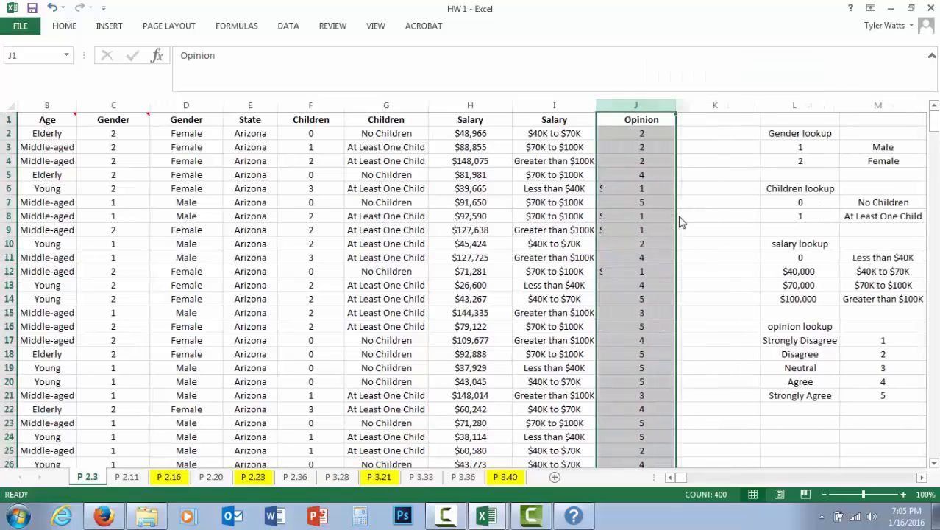
{"action": "left_click", "coordinate": [655, 138]}
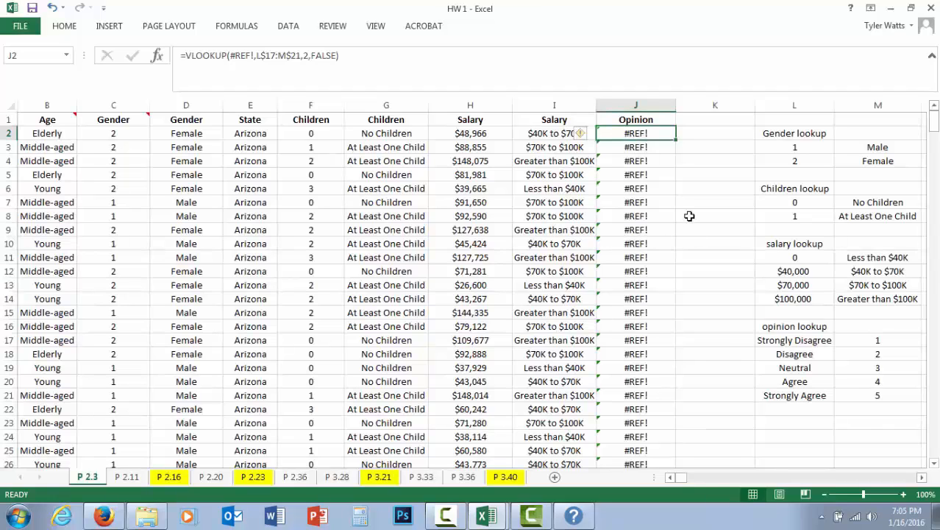
{"action": "key", "text": "ctrl+z"}
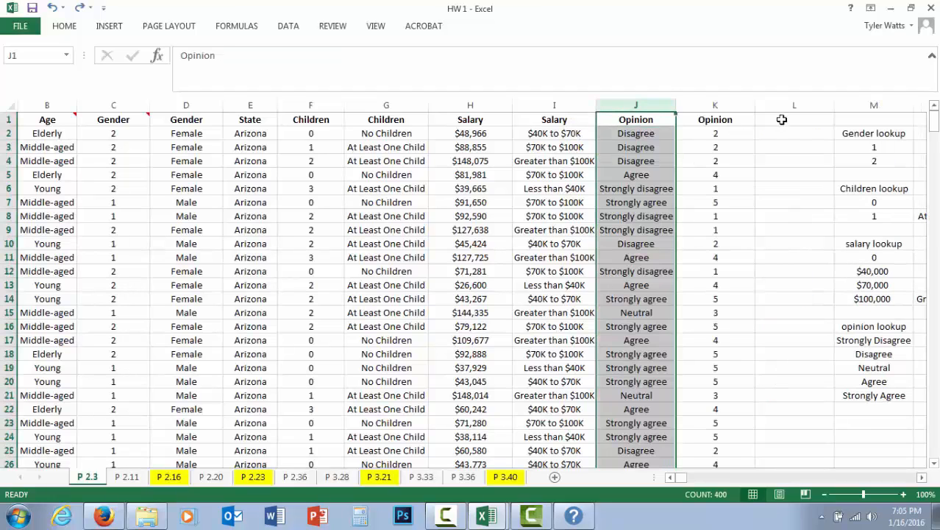
Copy the opinion code column K and paste it as values only into column L
{"action": "left_click", "coordinate": [731, 103]}
{"action": "right_click", "coordinate": [731, 104]}
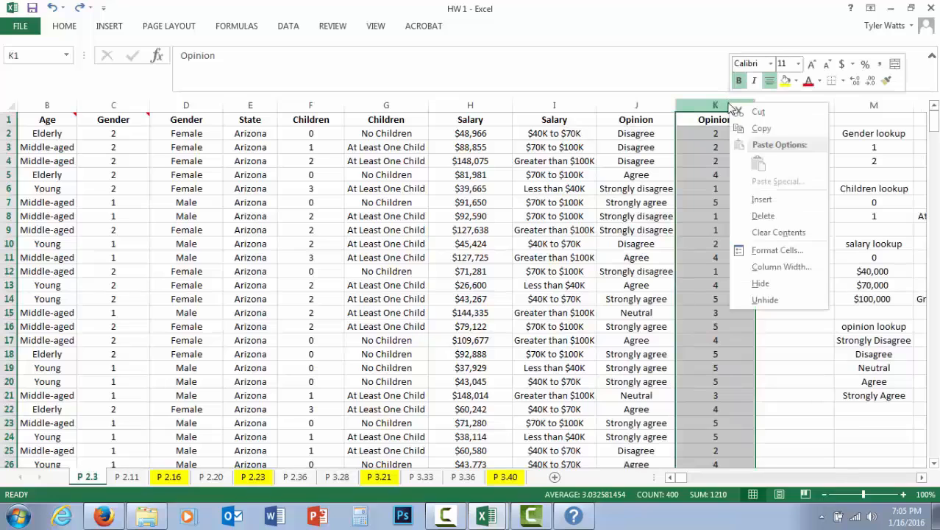
{"action": "left_click", "coordinate": [771, 130]}
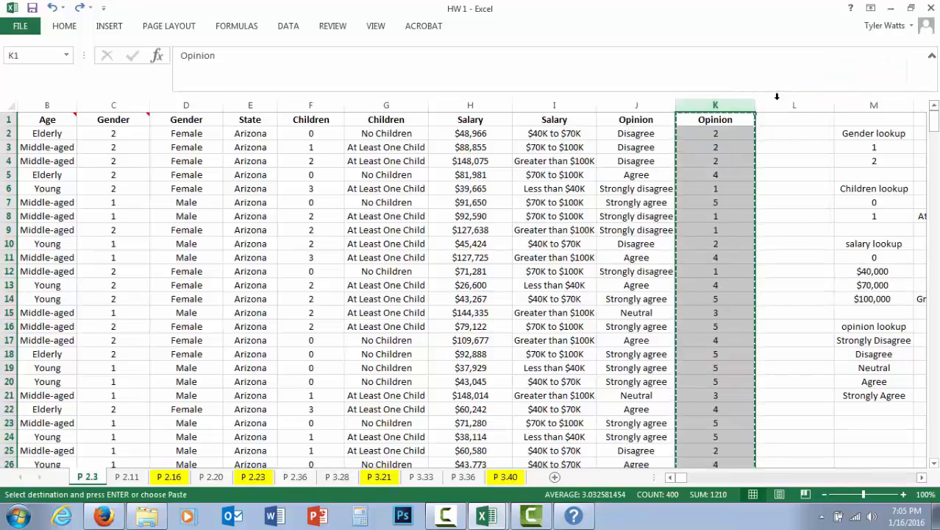
{"action": "right_click", "coordinate": [775, 102]}
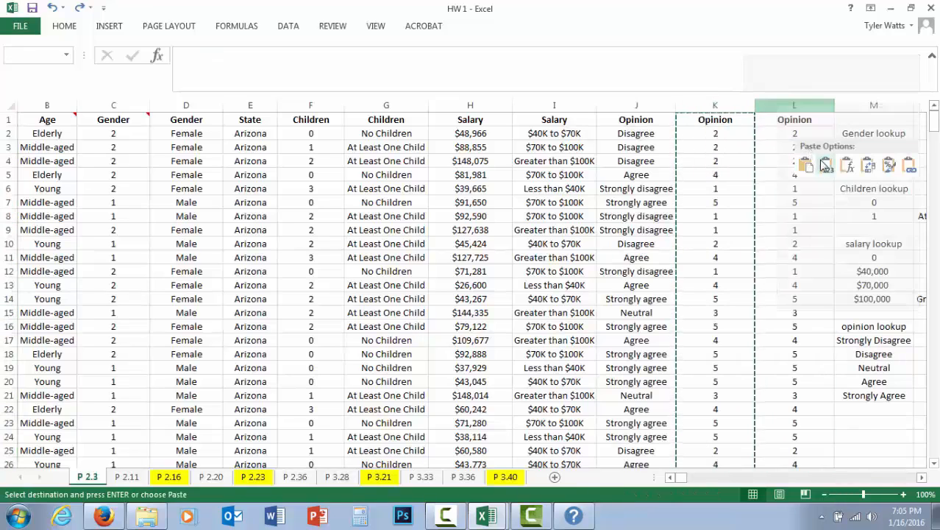
{"action": "left_click", "coordinate": [829, 173]}
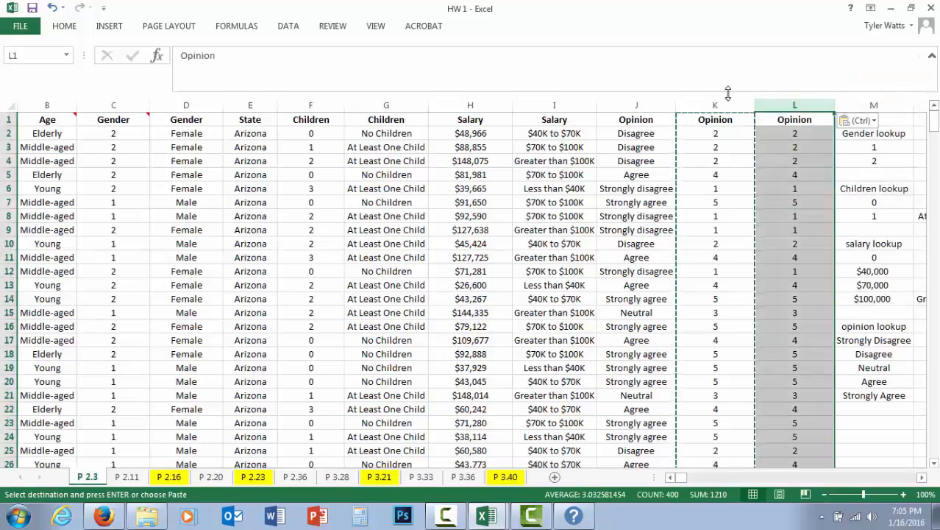
Clear and delete columns J and K, the original Opinion text and its formula column
{"action": "left_click_drag", "start_coordinate": [754, 106], "coordinate": [645, 104]}
{"action": "key", "text": "Delete"}
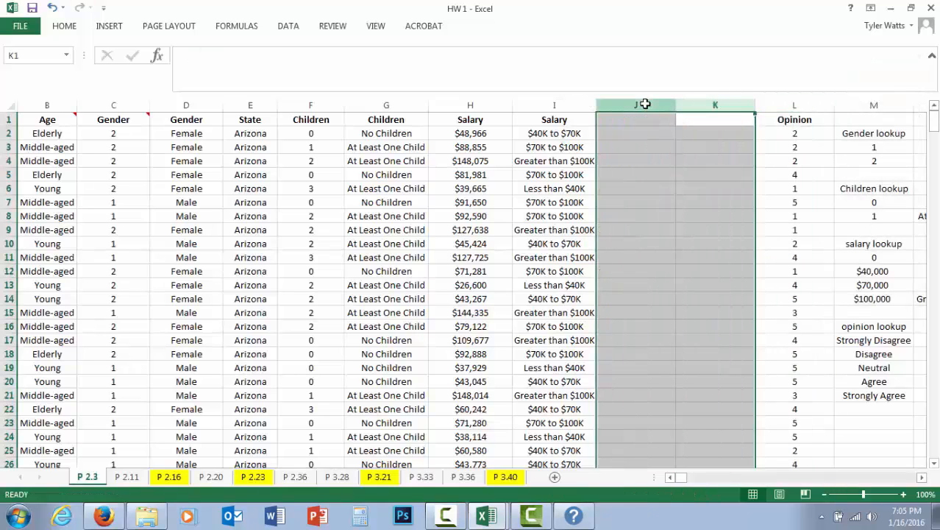
{"action": "right_click", "coordinate": [692, 109]}
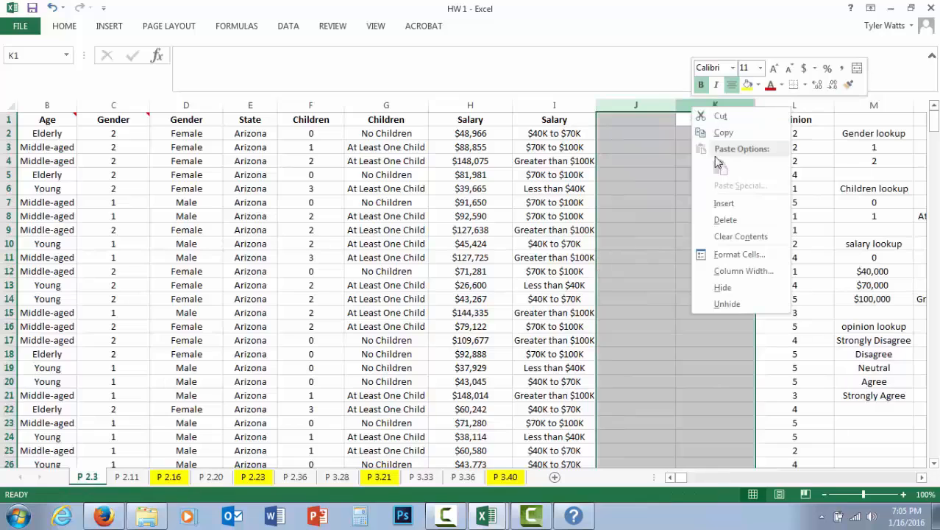
{"action": "left_click", "coordinate": [725, 219]}
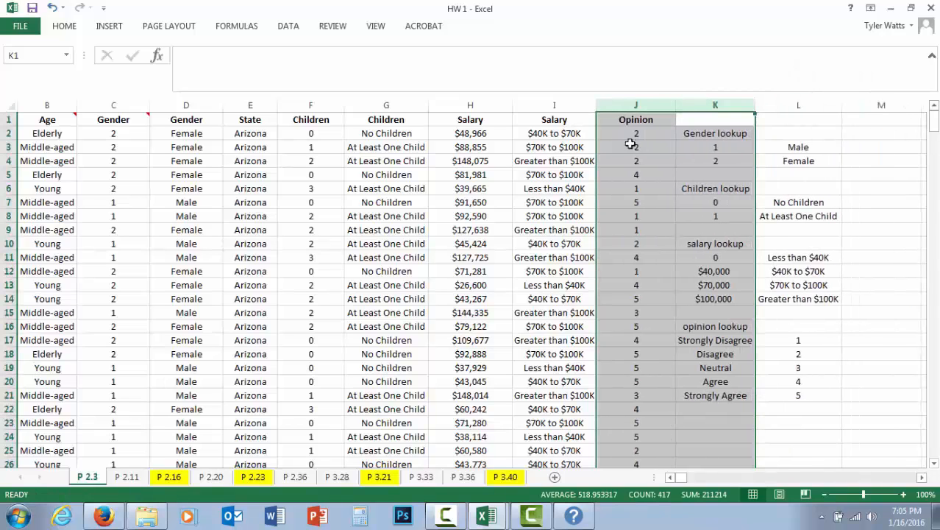
Try inserting two blank columns before the Opinion column, and undo the insertion
{"action": "right_click", "coordinate": [605, 107]}
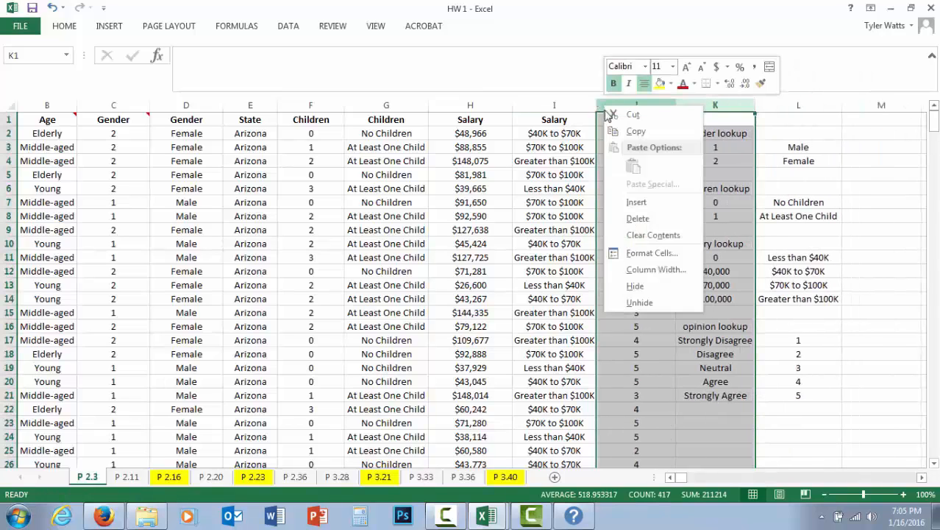
{"action": "left_click", "coordinate": [636, 202]}
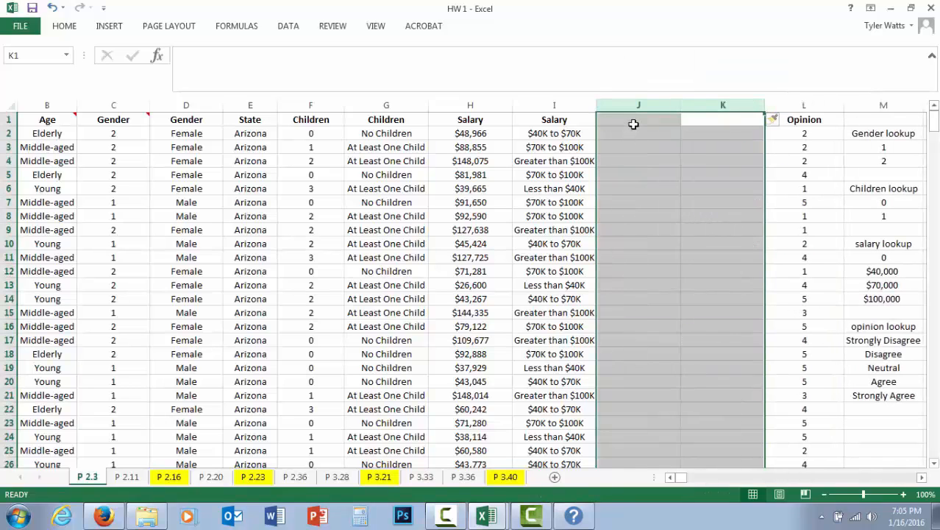
{"action": "key", "text": "ctrl+z"}
Insert one blank column before Opinion and enter the header "Salary" in J1
{"action": "left_click", "coordinate": [650, 105]}
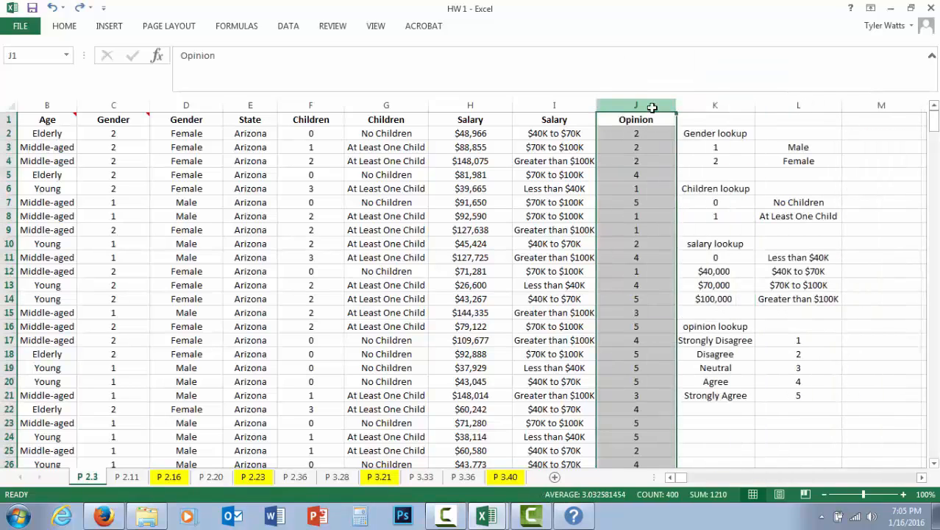
{"action": "right_click", "coordinate": [651, 105]}
{"action": "left_click", "coordinate": [686, 204]}
{"action": "left_click", "coordinate": [640, 122]}
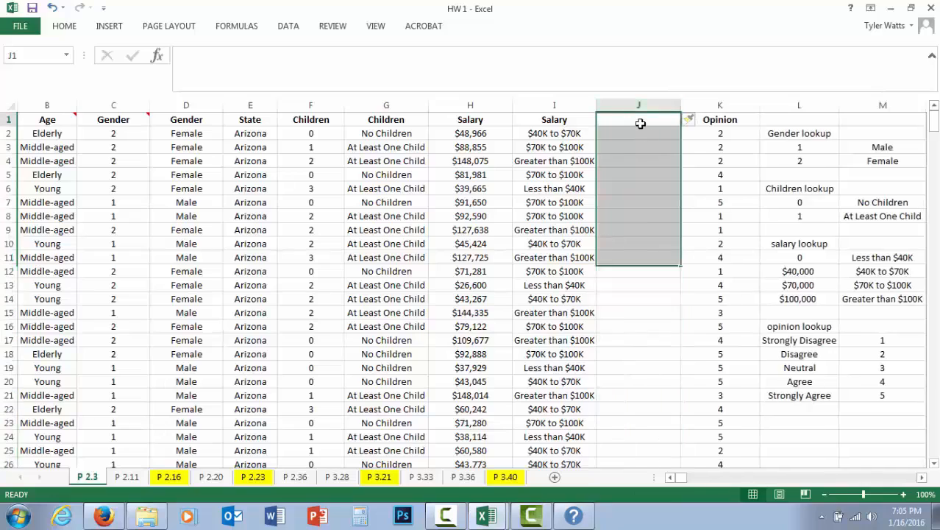
{"action": "type", "text": "Salar"}
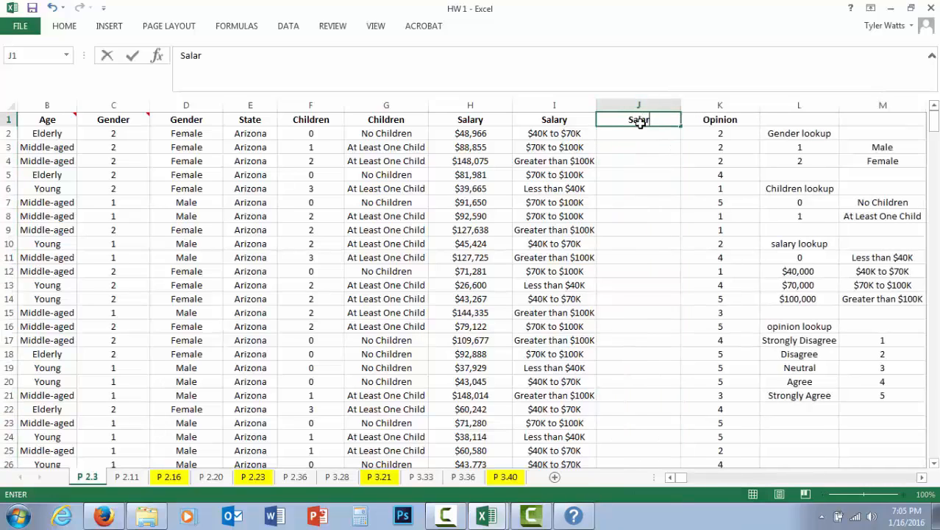
{"action": "type", "text": "y"}
{"action": "left_click", "coordinate": [632, 134]}
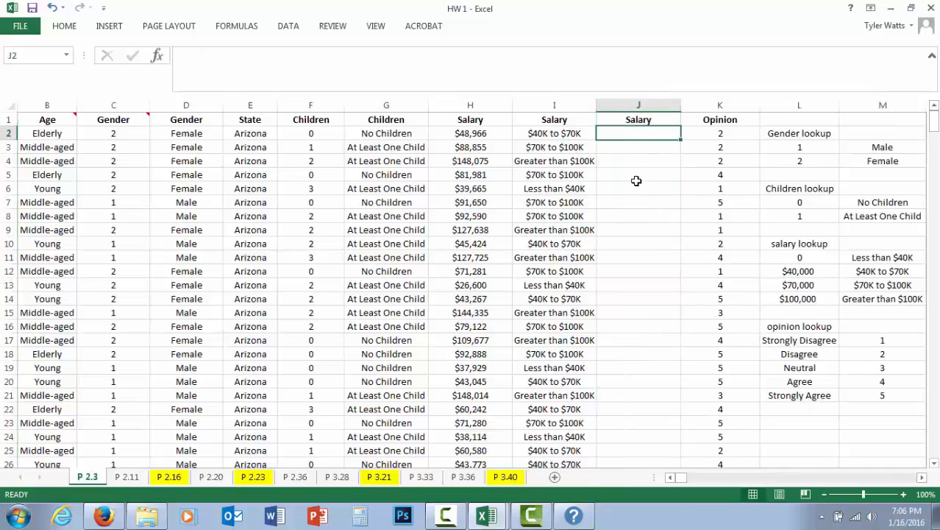
Copy the salary category column I and paste it as values only into column J
{"action": "left_click", "coordinate": [574, 106]}
{"action": "right_click", "coordinate": [574, 105]}
{"action": "left_click", "coordinate": [607, 126]}
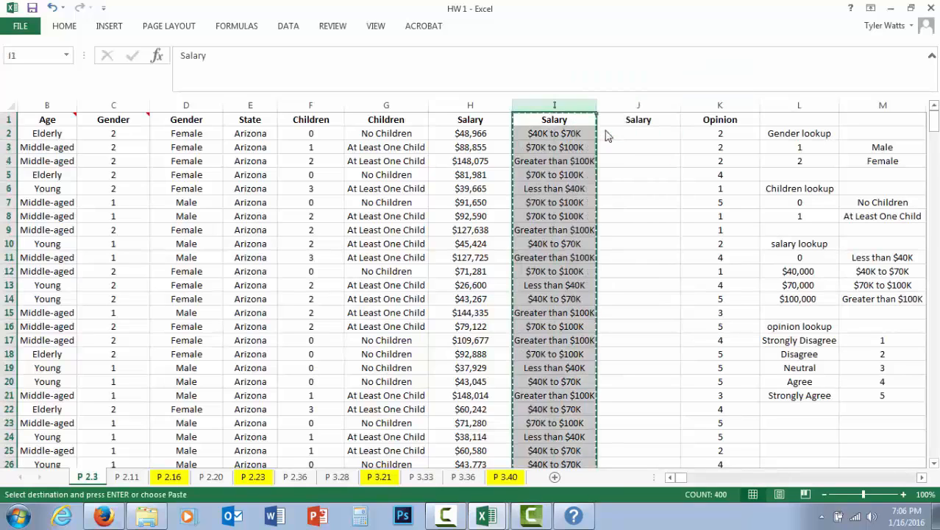
{"action": "left_click", "coordinate": [624, 105]}
{"action": "right_click", "coordinate": [624, 105]}
{"action": "left_click", "coordinate": [674, 165]}
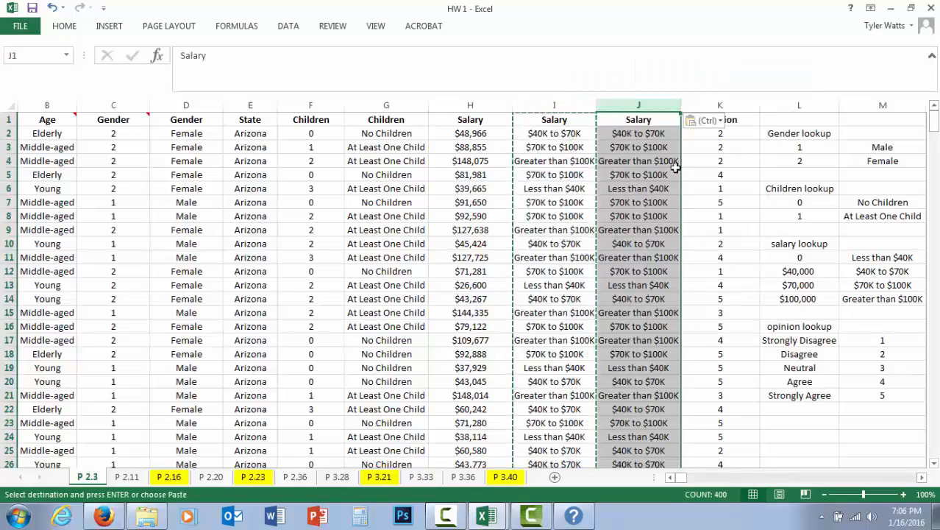
Delete columns H and I, the numeric salaries and the salary formula column
{"action": "left_click", "coordinate": [559, 105]}
{"action": "left_click_drag", "start_coordinate": [560, 105], "coordinate": [483, 109]}
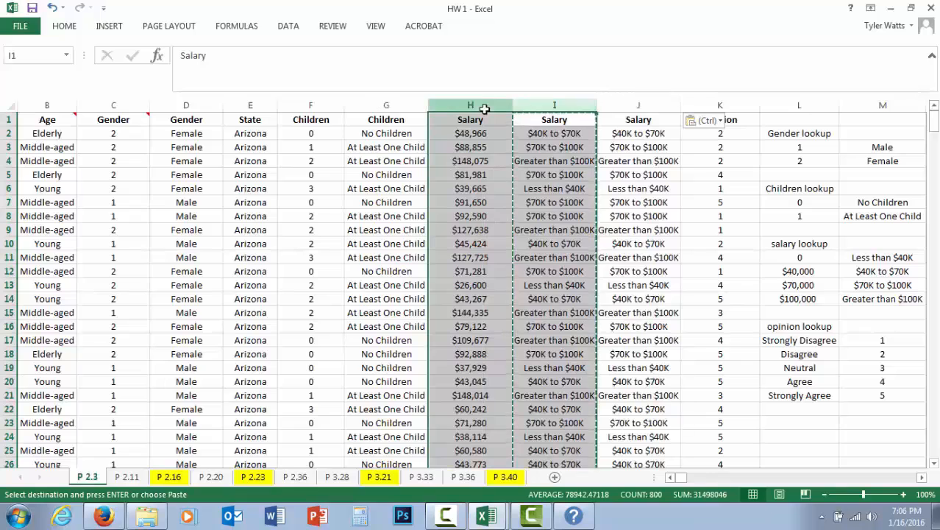
{"action": "right_click", "coordinate": [483, 109]}
{"action": "left_click", "coordinate": [515, 223]}
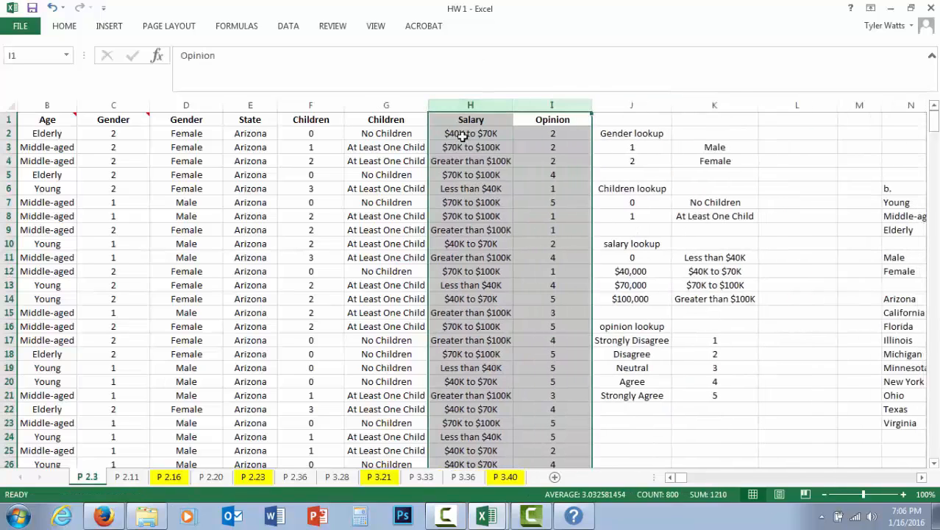
Insert a blank column H before Salary and paste the Children category column G into it as values only
{"action": "left_click", "coordinate": [460, 107]}
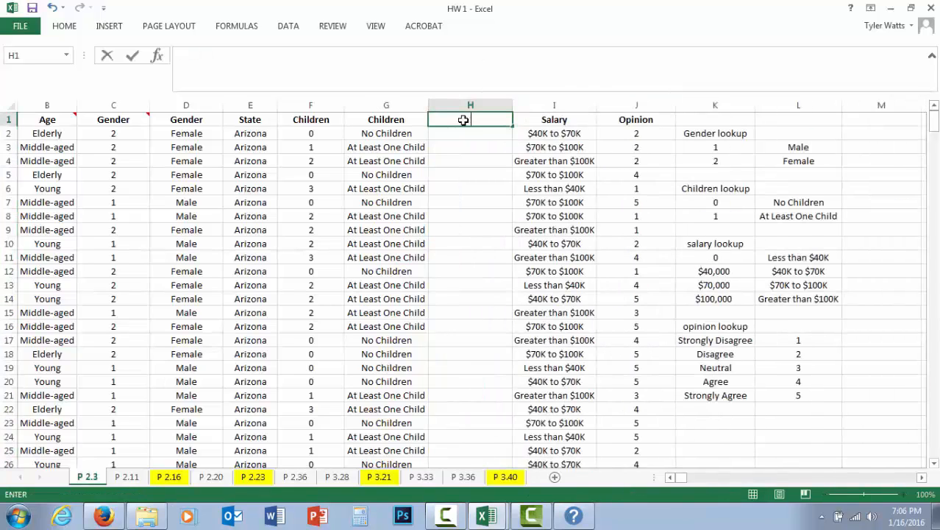
{"action": "left_click", "coordinate": [399, 105]}
{"action": "right_click", "coordinate": [401, 106]}
{"action": "left_click", "coordinate": [433, 123]}
{"action": "left_click", "coordinate": [463, 105]}
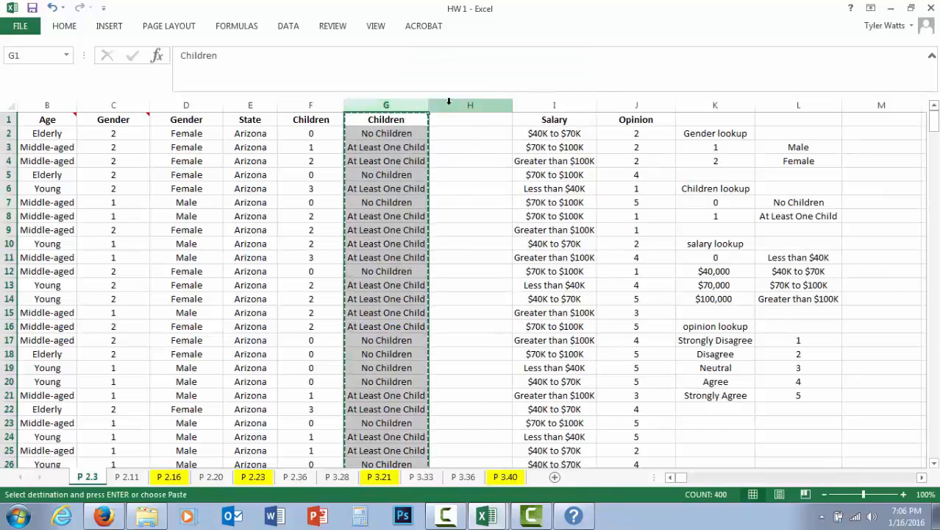
{"action": "right_click", "coordinate": [450, 107]}
{"action": "left_click", "coordinate": [493, 158]}
Delete columns F and G, the numeric children counts and the Children formula column
{"action": "left_click_drag", "start_coordinate": [405, 100], "coordinate": [330, 105]}
{"action": "right_click", "coordinate": [333, 108]}
{"action": "left_click", "coordinate": [367, 220]}
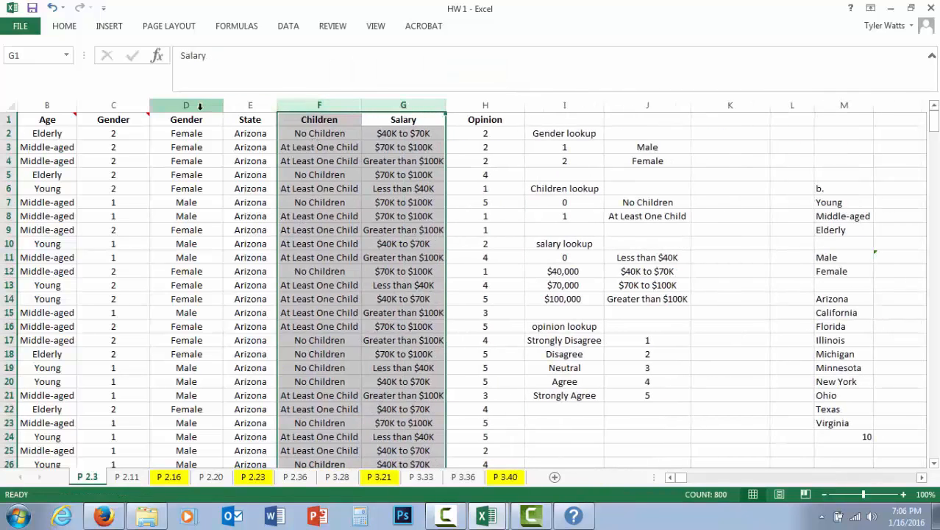
Insert a blank column E before State and paste the Gender label column D into it as values only
{"action": "right_click", "coordinate": [234, 106]}
{"action": "left_click", "coordinate": [266, 200]}
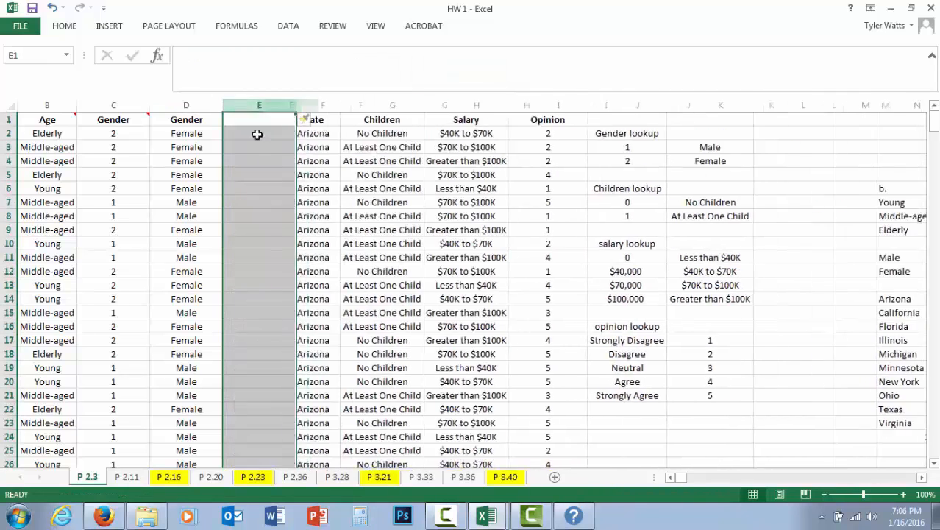
{"action": "left_click", "coordinate": [210, 103]}
{"action": "right_click", "coordinate": [212, 108]}
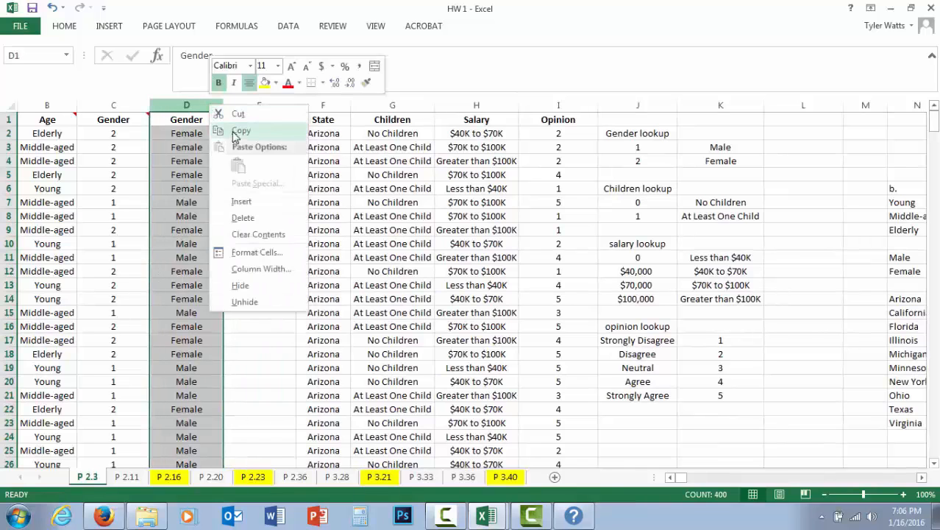
{"action": "left_click", "coordinate": [239, 131]}
{"action": "left_click", "coordinate": [250, 105]}
{"action": "right_click", "coordinate": [253, 107]}
{"action": "left_click", "coordinate": [302, 174]}
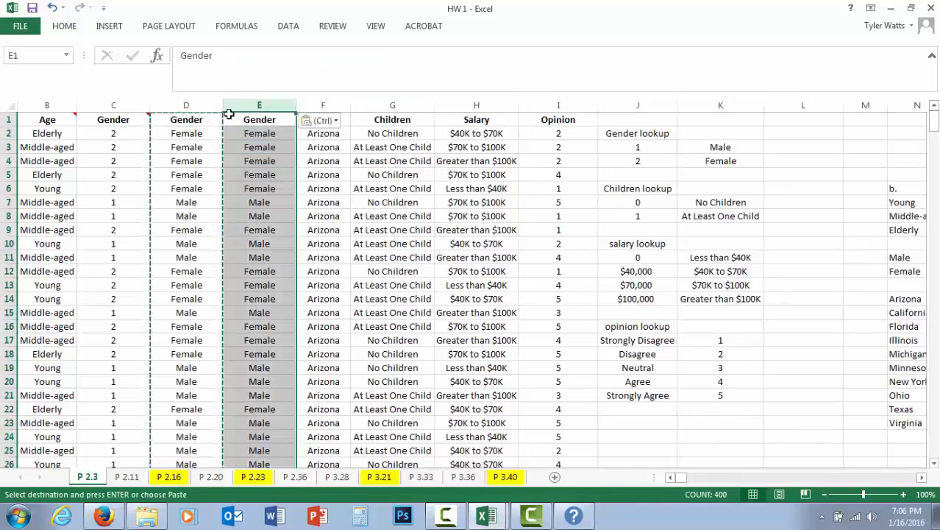
Clear and delete columns C and D, the gender codes and the Gender formula column
{"action": "left_click_drag", "start_coordinate": [206, 105], "coordinate": [126, 106]}
{"action": "key", "text": "Delete"}
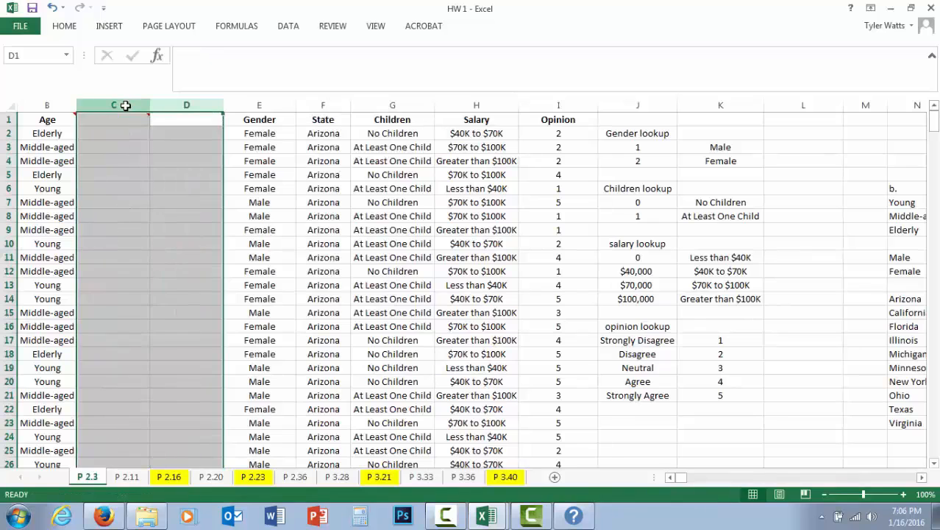
{"action": "right_click", "coordinate": [125, 105]}
{"action": "left_click", "coordinate": [158, 216]}
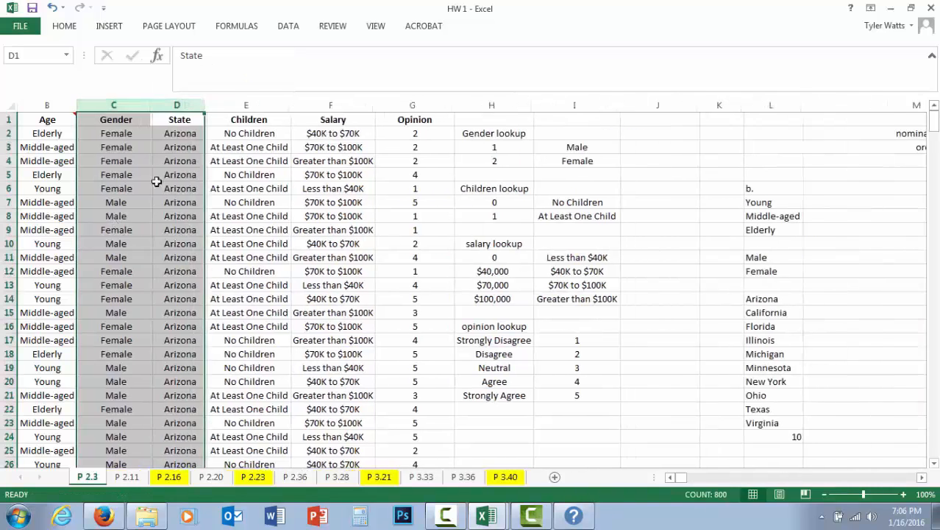
{"action": "left_click", "coordinate": [179, 133]}
{"action": "left_click_drag", "start_coordinate": [179, 133], "coordinate": [260, 139]}
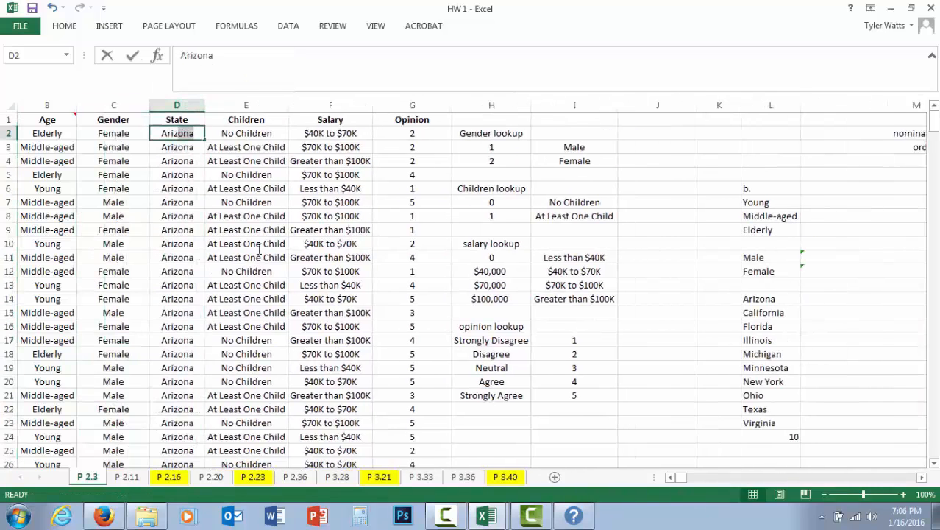
{"action": "left_click_drag", "start_coordinate": [369, 439], "coordinate": [369, 439]}
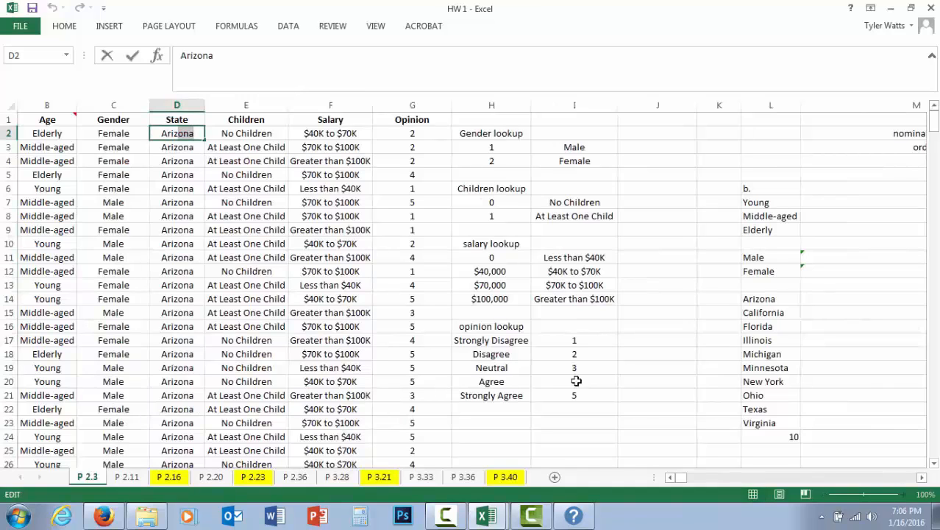
Clear the lookup tables in H2:I21 and delete columns H through K
{"action": "left_click_drag", "start_coordinate": [504, 133], "coordinate": [563, 393]}
{"action": "key", "text": "Delete"}
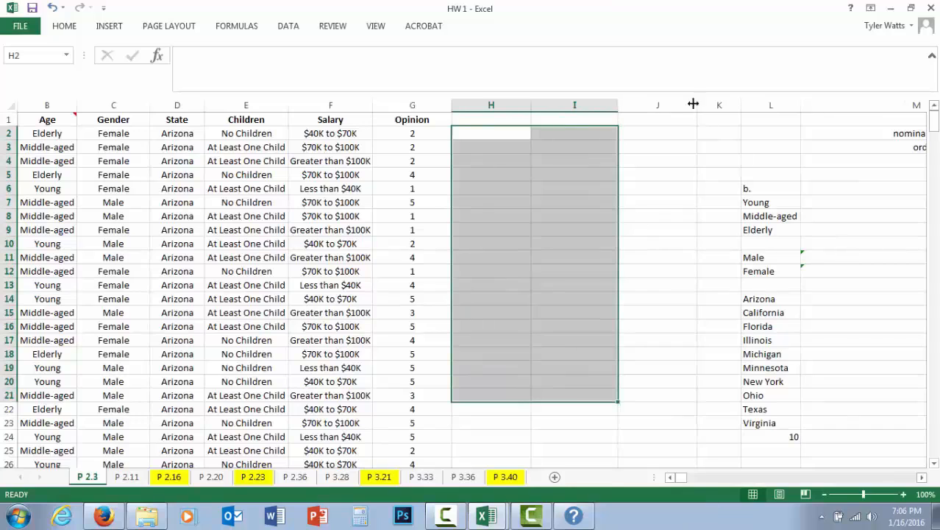
{"action": "left_click_drag", "start_coordinate": [719, 105], "coordinate": [519, 103]}
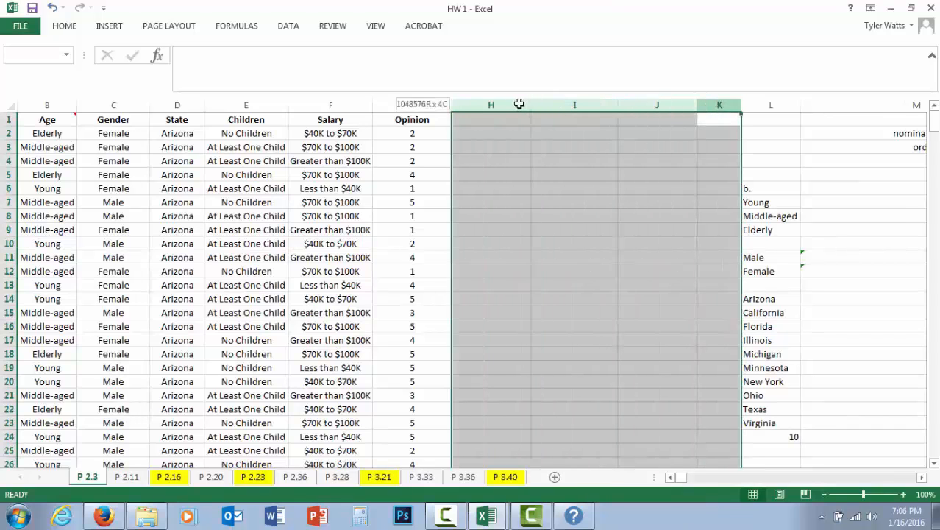
{"action": "right_click", "coordinate": [518, 104]}
{"action": "left_click", "coordinate": [567, 221]}
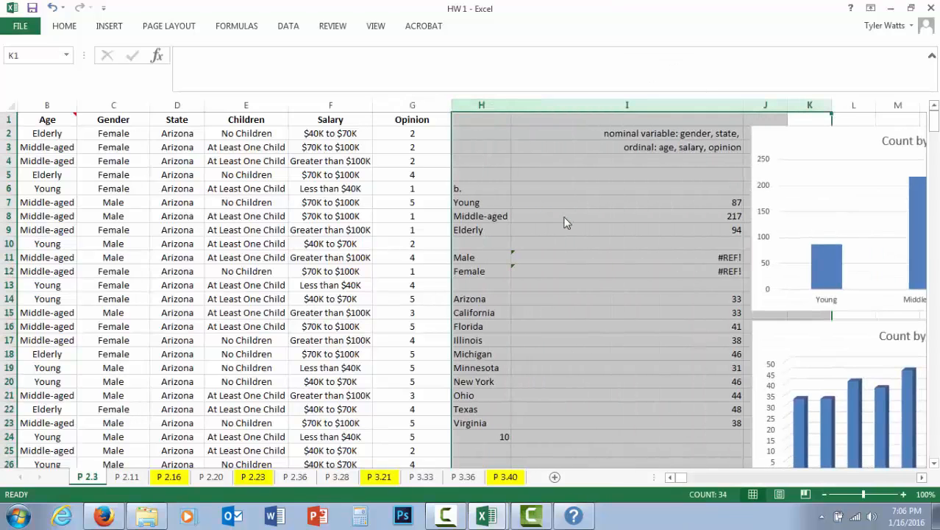
Replace the broken Male count in I11 with =COUNTIF(C2:C400,"male")
{"action": "left_click", "coordinate": [624, 359]}
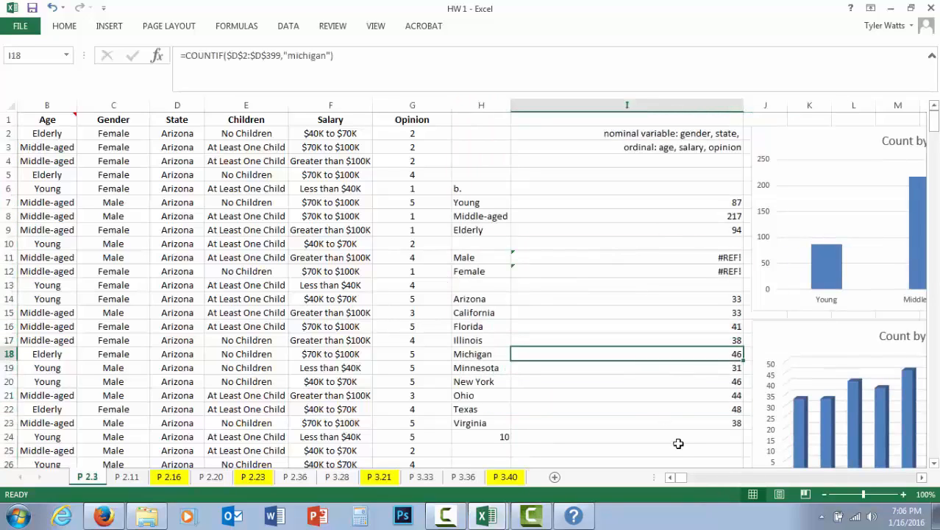
{"action": "left_click", "coordinate": [692, 259]}
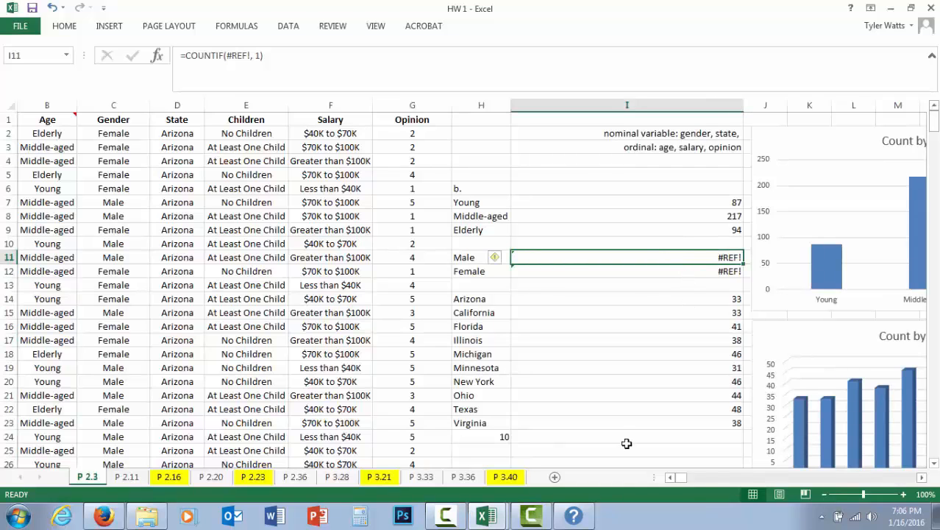
{"action": "left_click", "coordinate": [672, 478]}
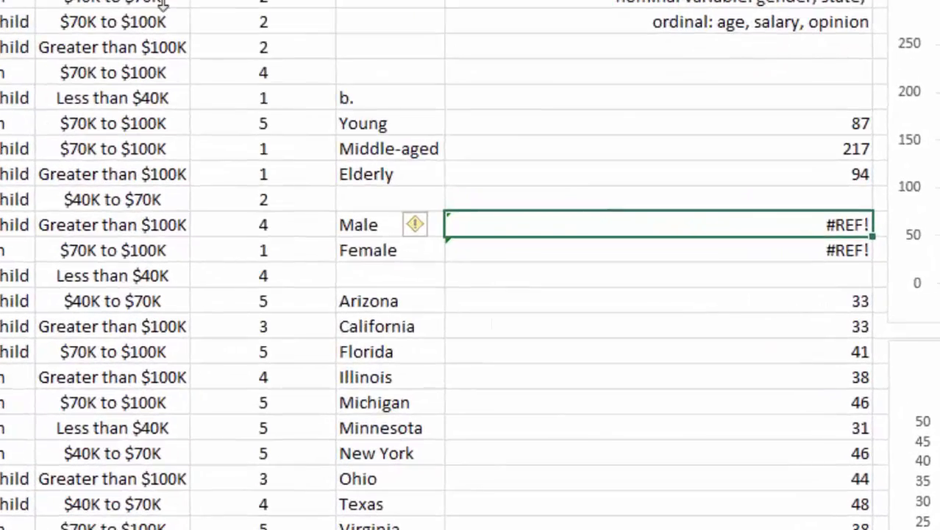
{"action": "type", "text": "=countif(c2"}
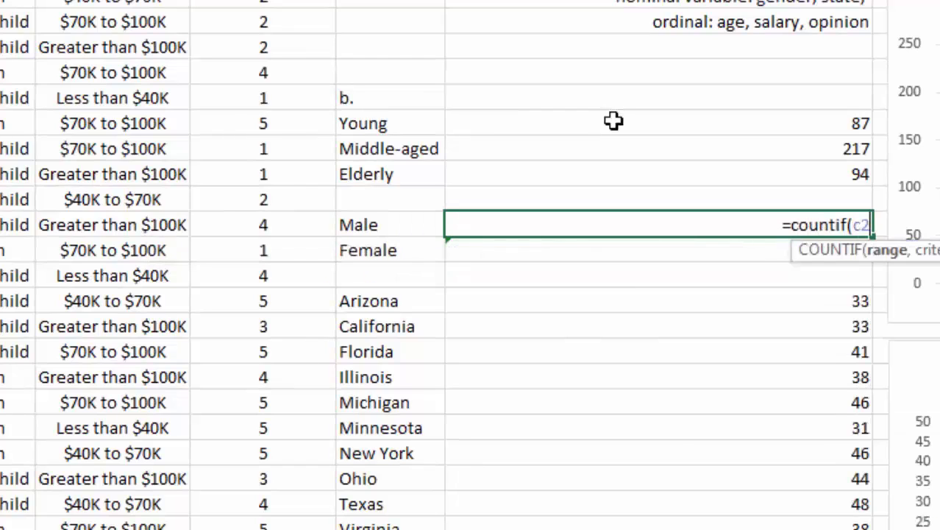
{"action": "type", "text": ":c400"}
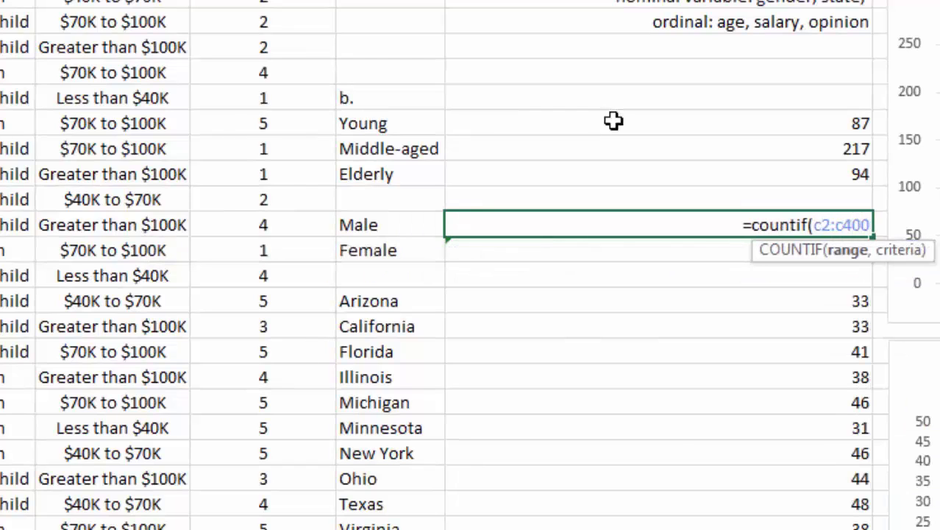
{"action": "type", "text": ","}
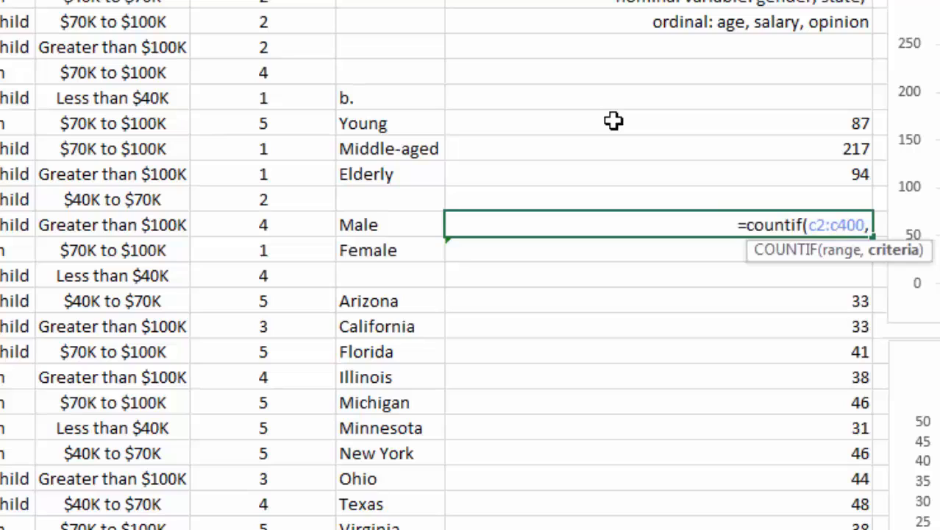
{"action": "type", "text": "\"male\")"}
{"action": "key", "text": "Return"}
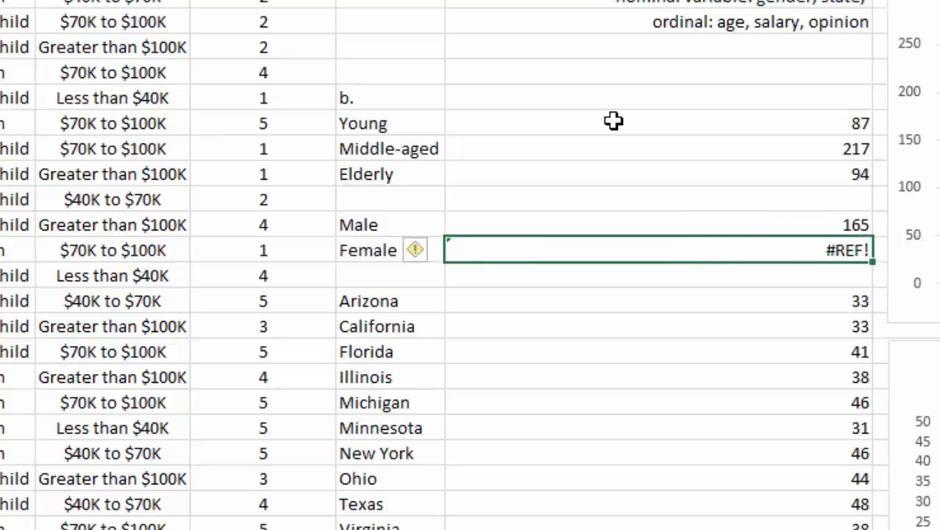
Copy the COUNTIF formula from I11 down to the Female cell I12, and change the criterion in I11 to "female"
{"action": "type", "text": "="}
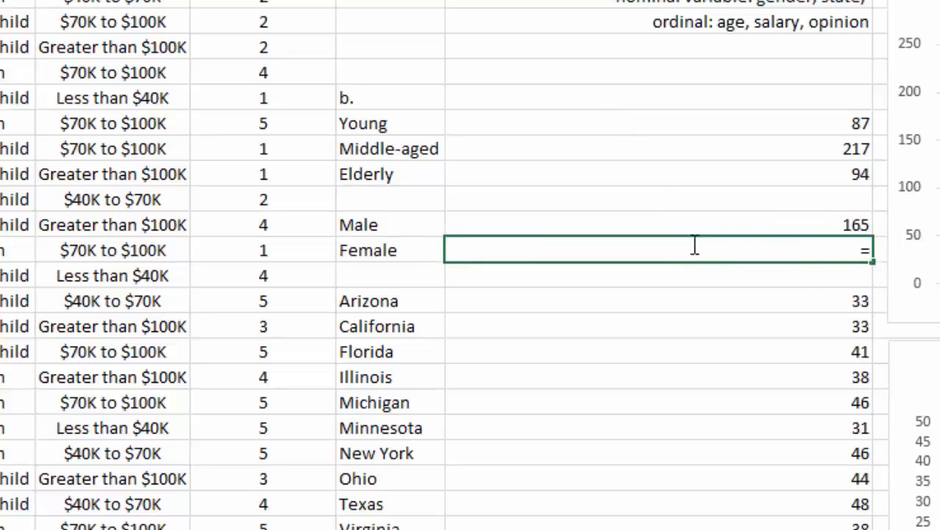
{"action": "left_click", "coordinate": [720, 218]}
{"action": "key", "text": "Escape"}
{"action": "left_click", "coordinate": [823, 226]}
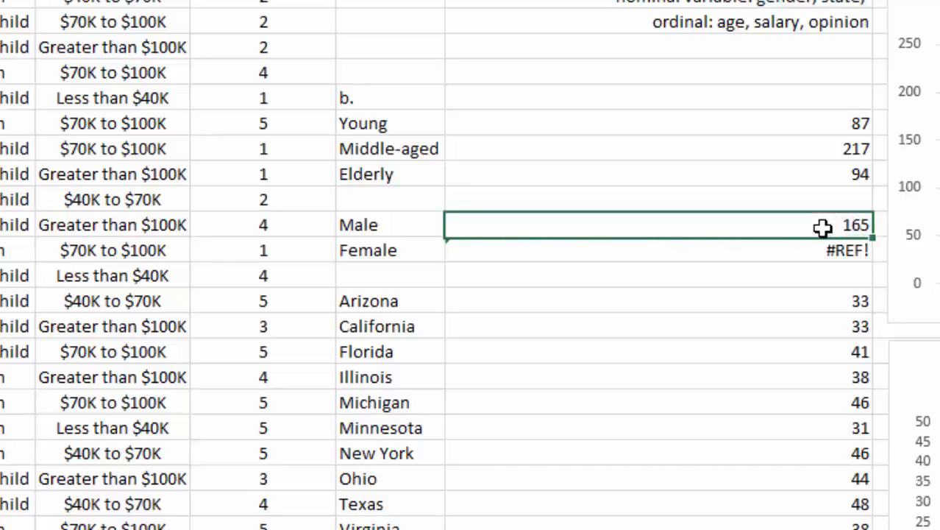
{"action": "left_click_drag", "start_coordinate": [873, 237], "coordinate": [872, 255]}
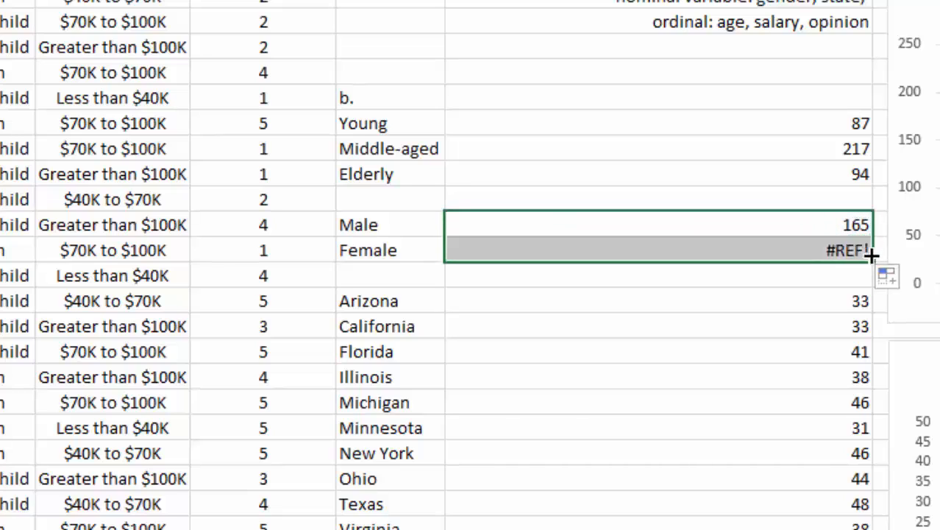
{"action": "key", "text": "F2"}
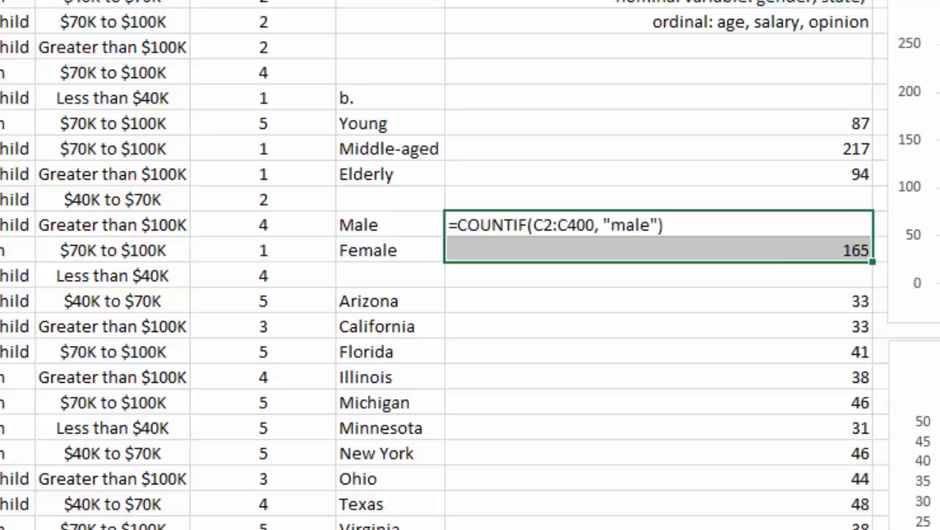
{"action": "type", "text": "fe"}
{"action": "key", "text": "Return"}
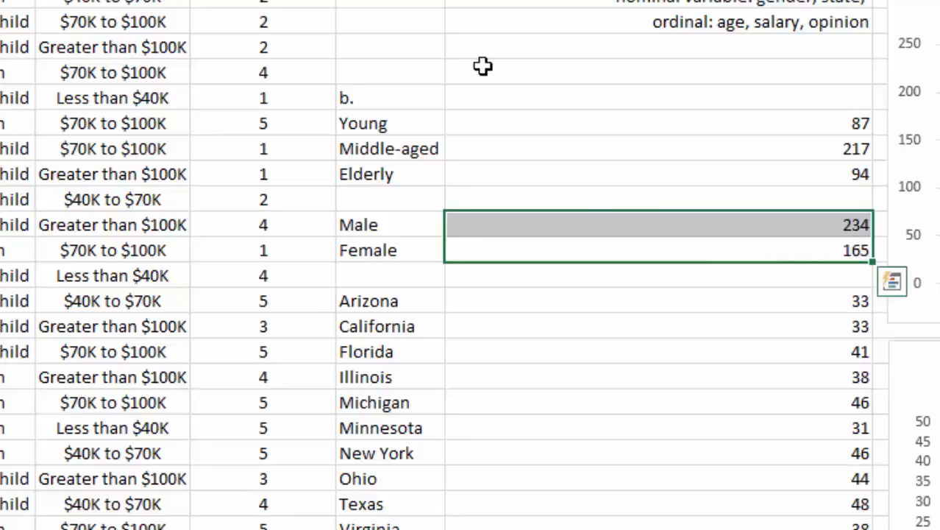
{"action": "left_click", "coordinate": [650, 283]}
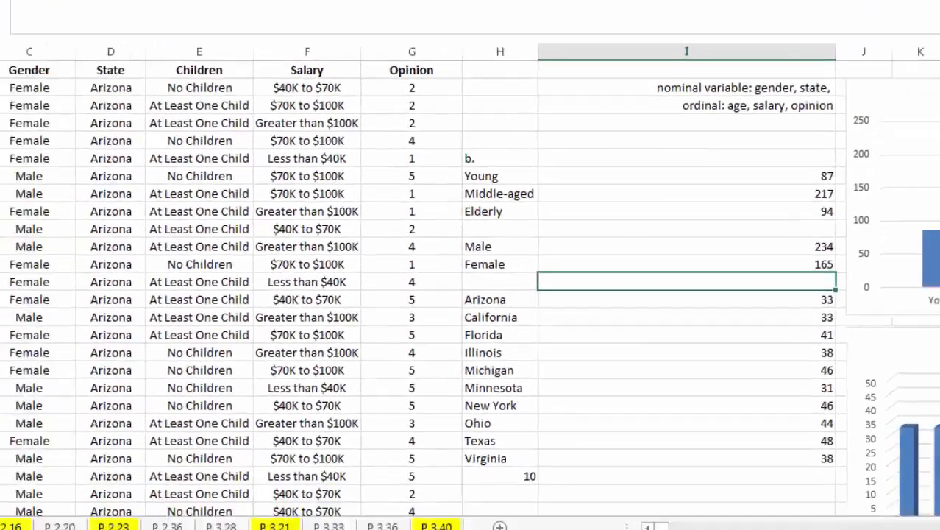
{"action": "left_click", "coordinate": [922, 478]}
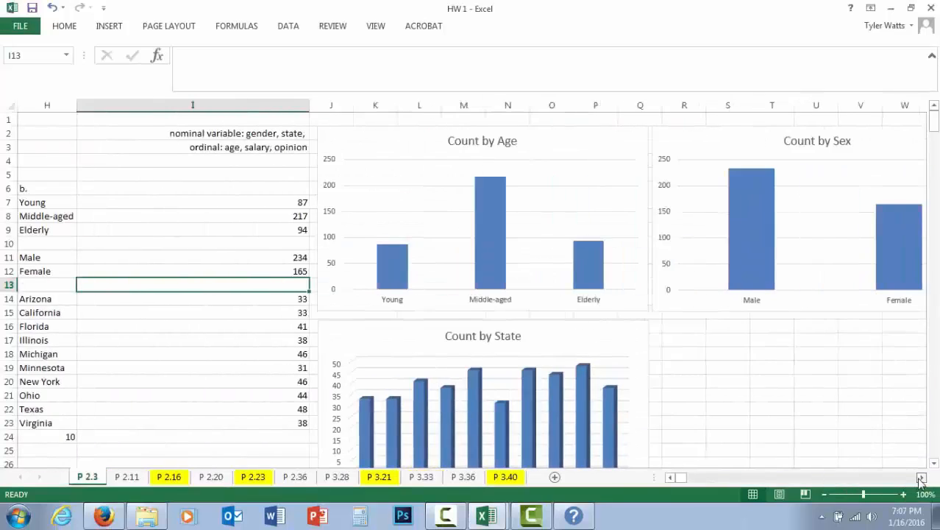
{"action": "left_click", "coordinate": [921, 479]}
{"action": "left_click", "coordinate": [682, 479]}
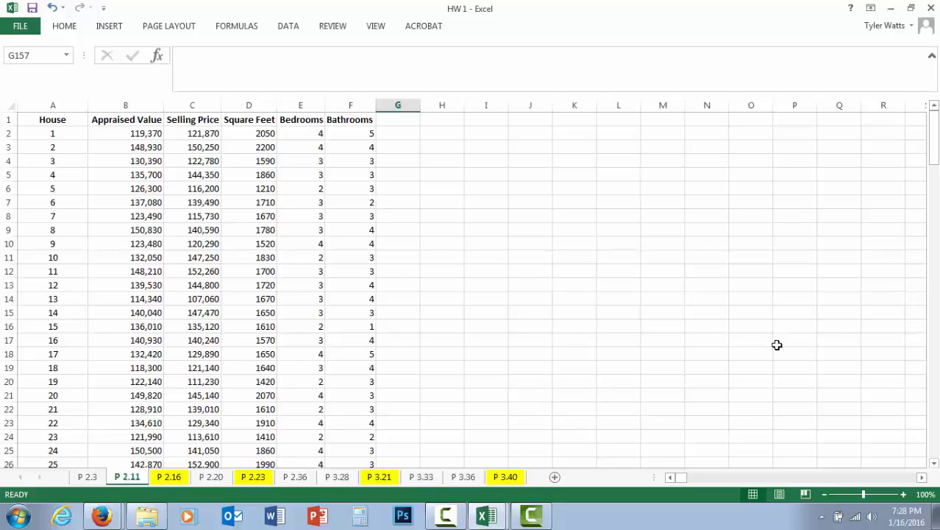
Enter the answer note "a. continuous variables: value, price, sq. ft." in H2 beside the housing data
{"action": "left_click", "coordinate": [442, 133]}
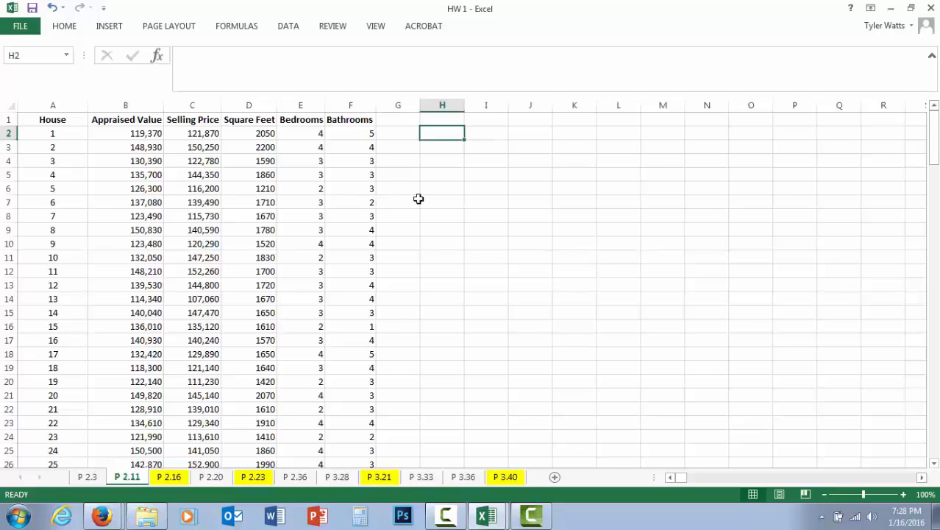
{"action": "type", "text": "a."}
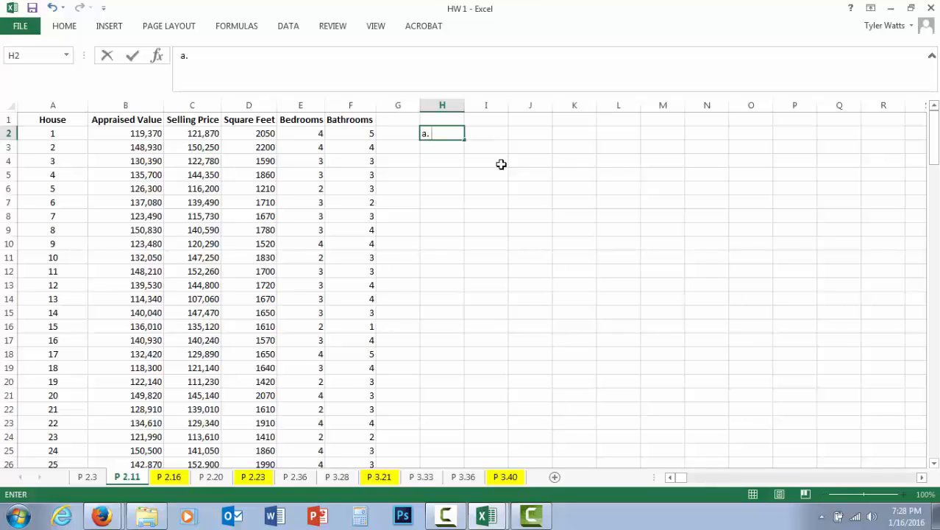
{"action": "type", "text": " continuous variables:"}
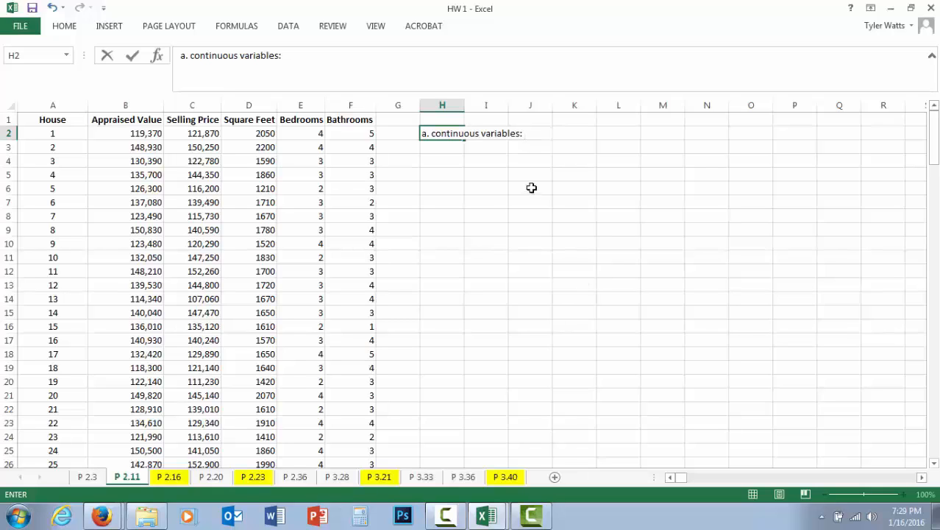
{"action": "type", "text": "value,"}
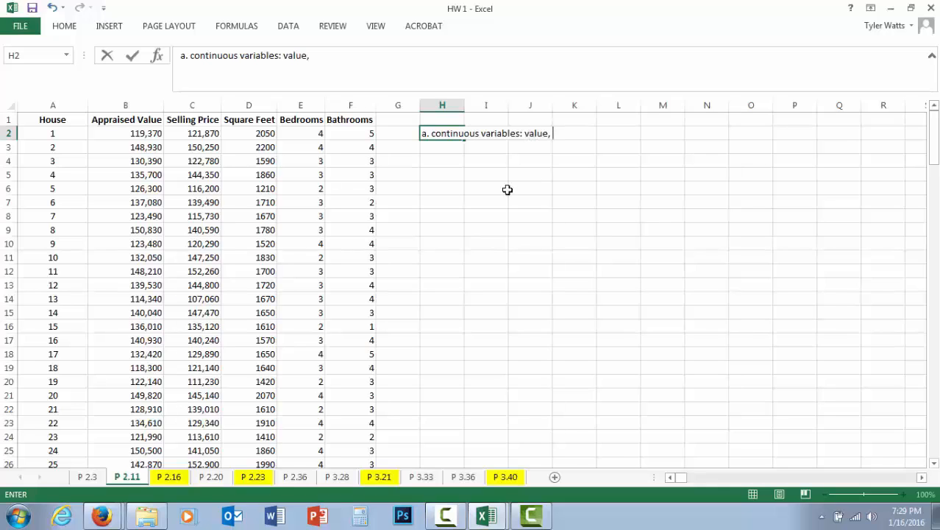
{"action": "type", "text": " price, "}
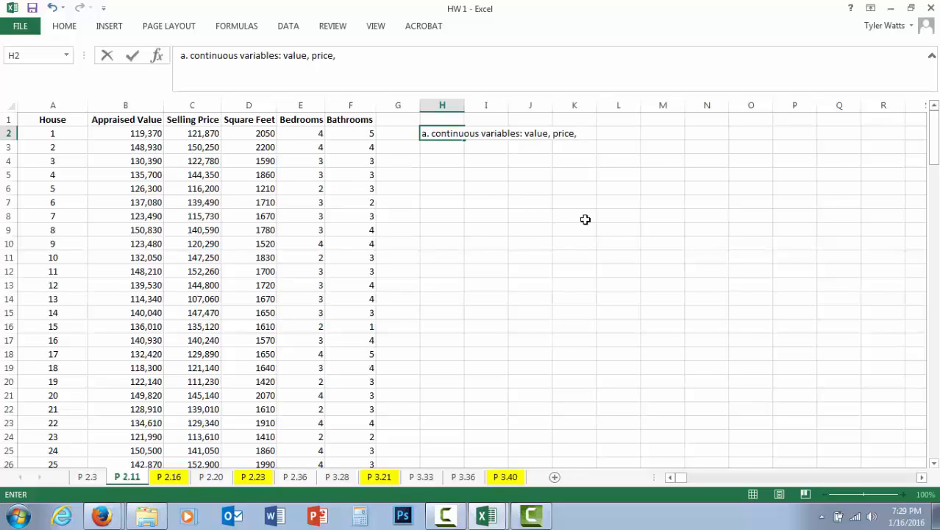
{"action": "type", "text": "sq. ft.,"}
{"action": "key", "text": "BackSpace"}
{"action": "key", "text": "BackSpace"}
Enter the note "discrete: bedroom, bathroom" in H3 below the continuous variables note
{"action": "left_click", "coordinate": [437, 145]}
{"action": "type", "text": "dis"}
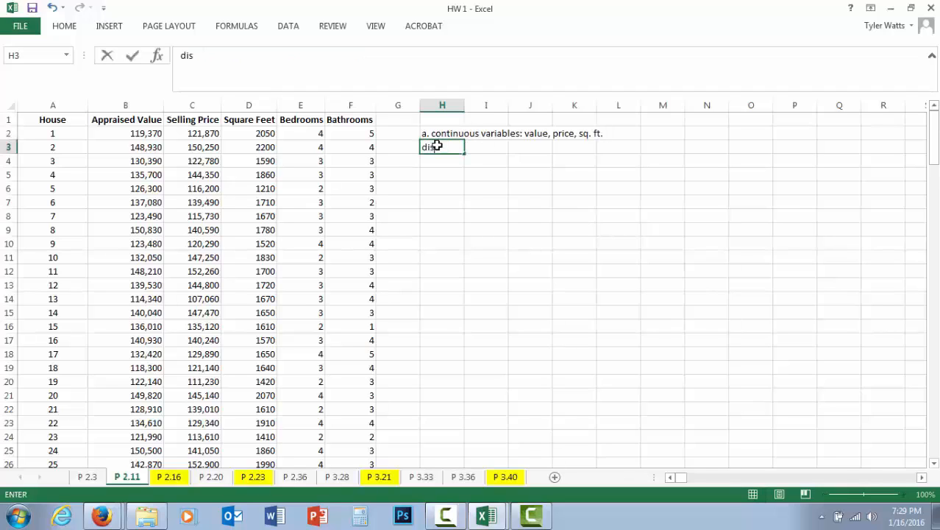
{"action": "type", "text": "crete: bedroom, bathroom"}
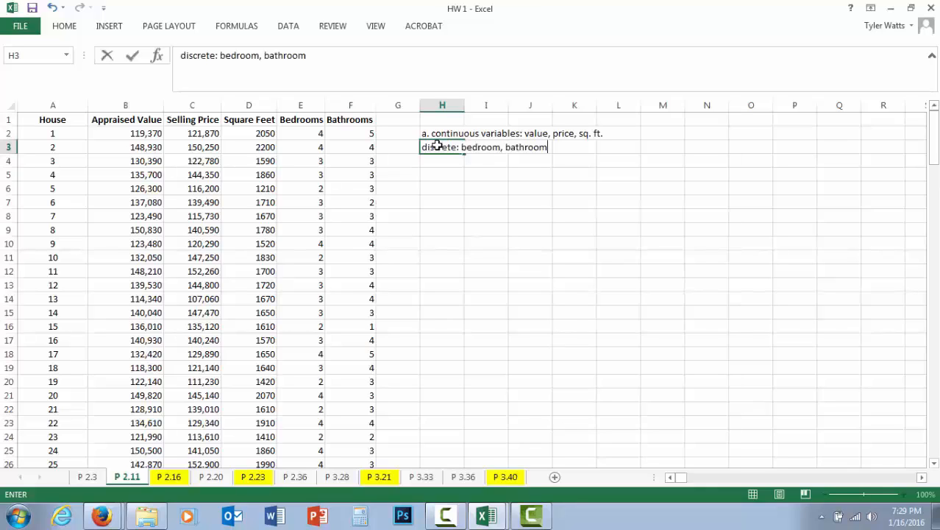
{"action": "left_click", "coordinate": [615, 176]}
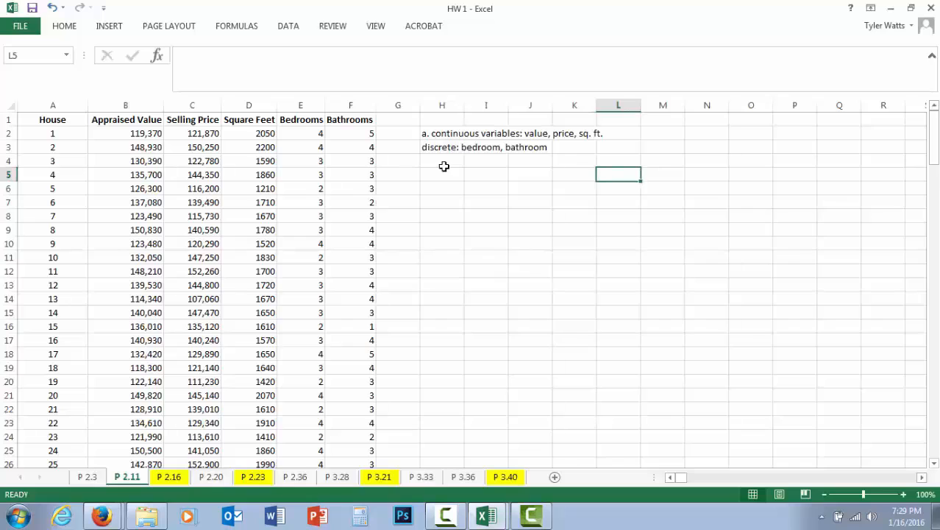
Open the Excel Add-ins list from the program options and accept it with Analysis ToolPak enabled
{"action": "left_click", "coordinate": [441, 172]}
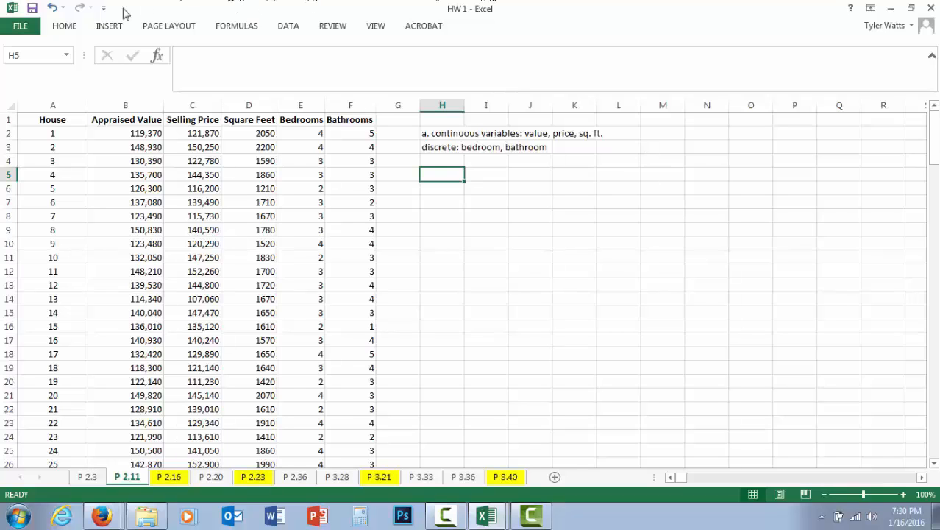
{"action": "left_click", "coordinate": [21, 27]}
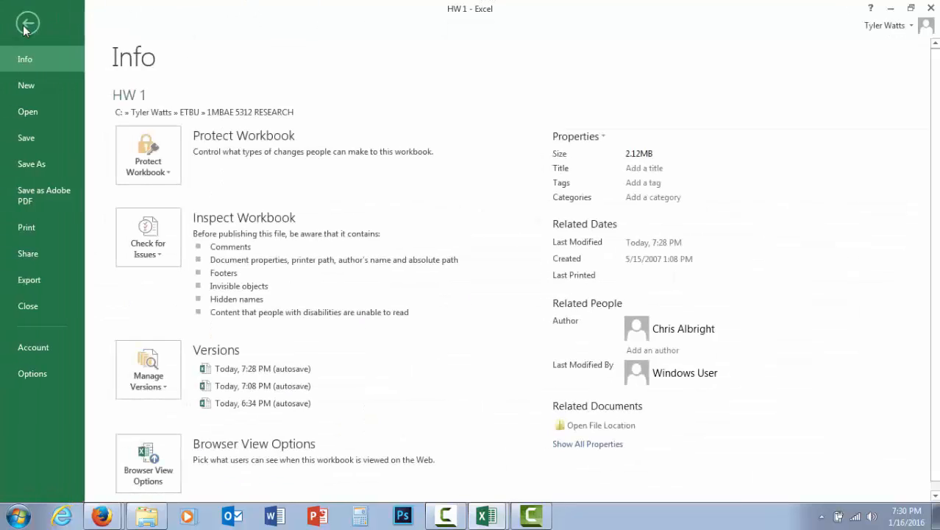
{"action": "left_click", "coordinate": [30, 374]}
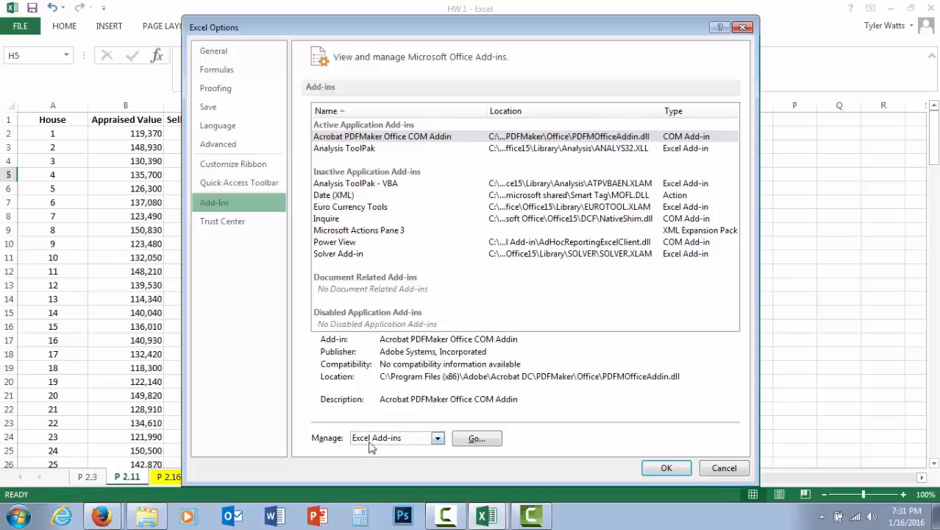
{"action": "left_click", "coordinate": [438, 439]}
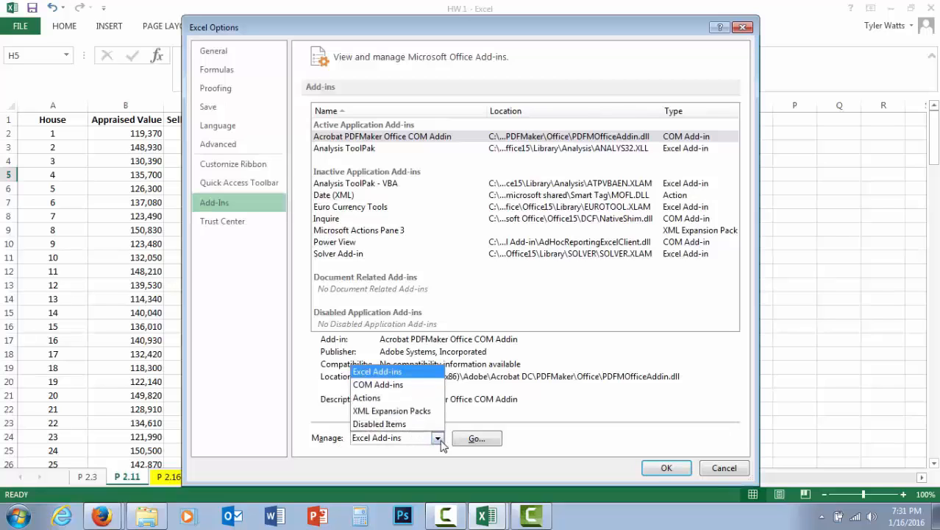
{"action": "left_click", "coordinate": [411, 374]}
{"action": "left_click", "coordinate": [474, 438]}
{"action": "key", "text": "Return"}
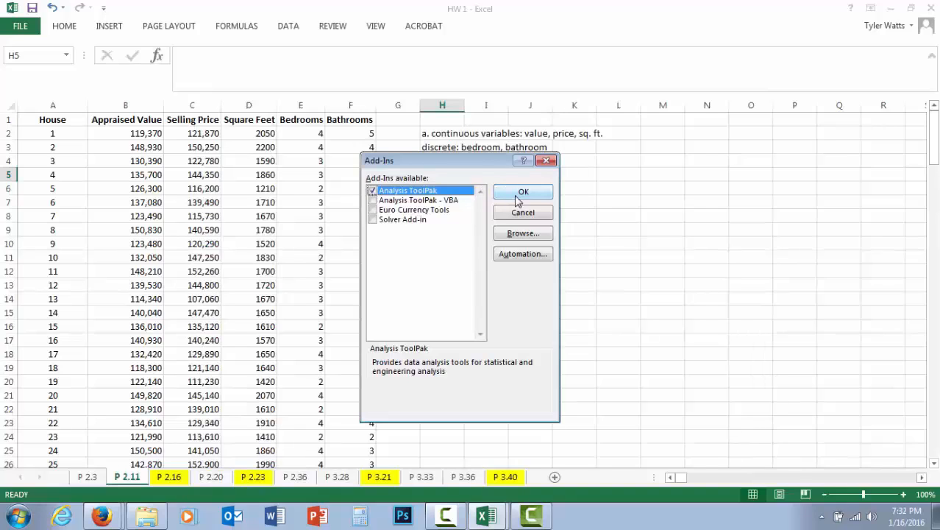
{"action": "left_click", "coordinate": [521, 193]}
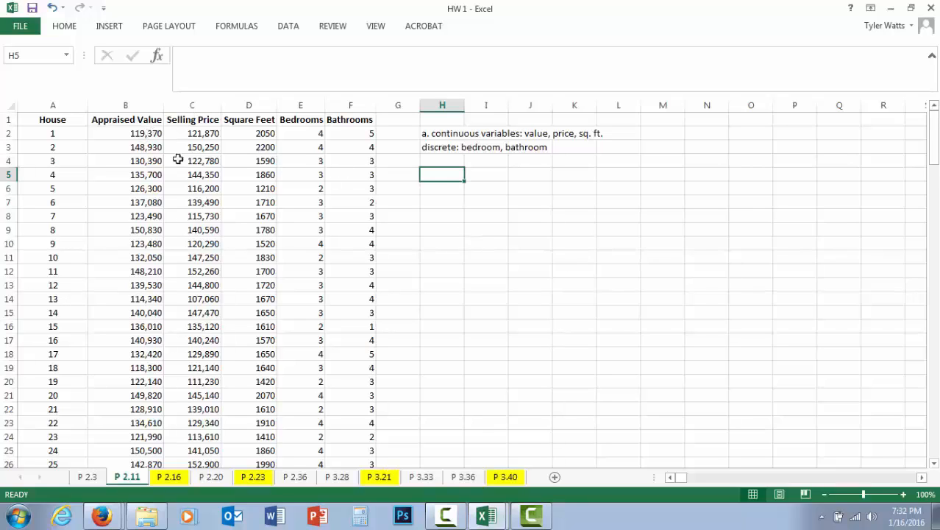
Insert a blank column C between Appraised Value and Selling Price
{"action": "right_click", "coordinate": [182, 105]}
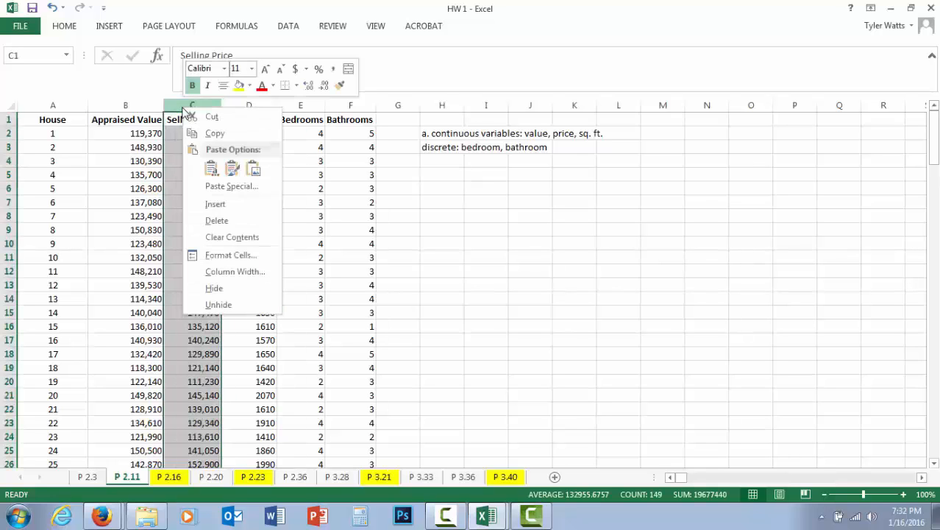
{"action": "left_click", "coordinate": [215, 203]}
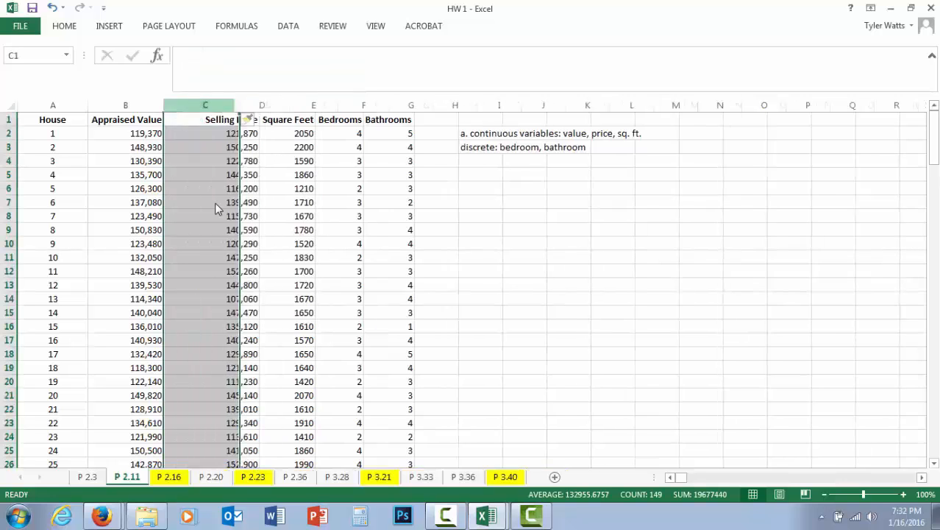
{"action": "left_click", "coordinate": [215, 134]}
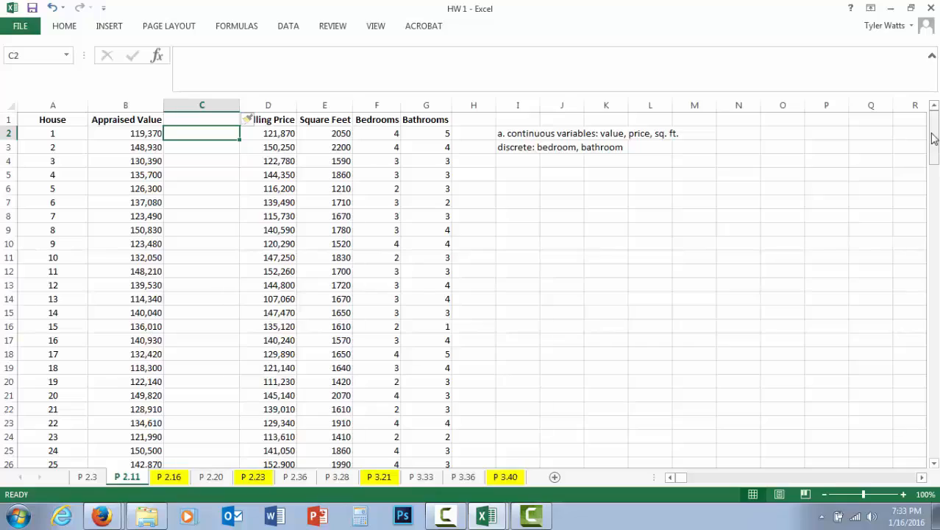
Label A151 as "min" and A152 as "max" below the house data
{"action": "left_click_drag", "start_coordinate": [936, 136], "coordinate": [936, 412]}
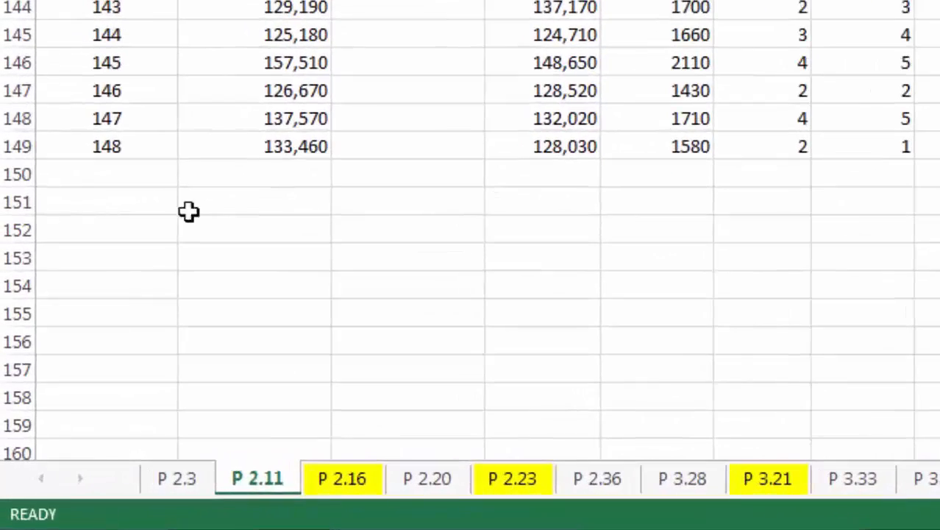
{"action": "left_click", "coordinate": [100, 299]}
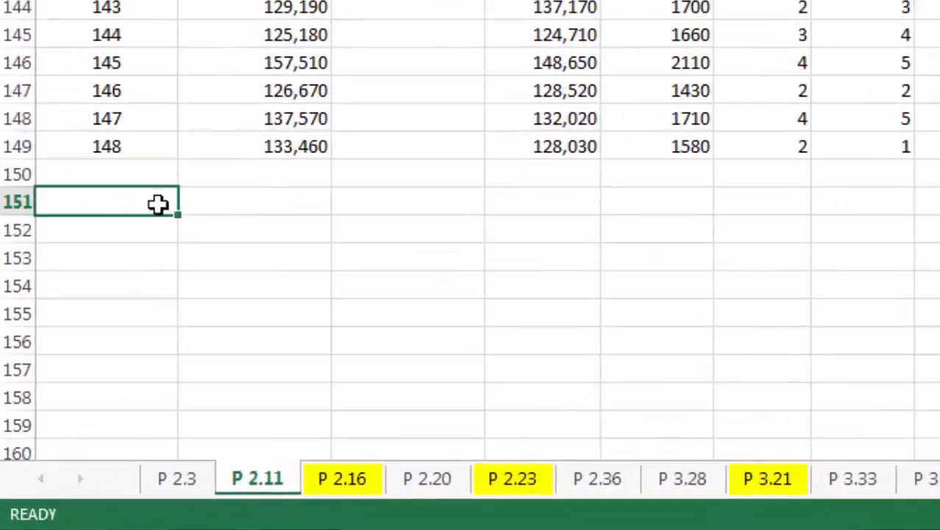
{"action": "type", "text": "min"}
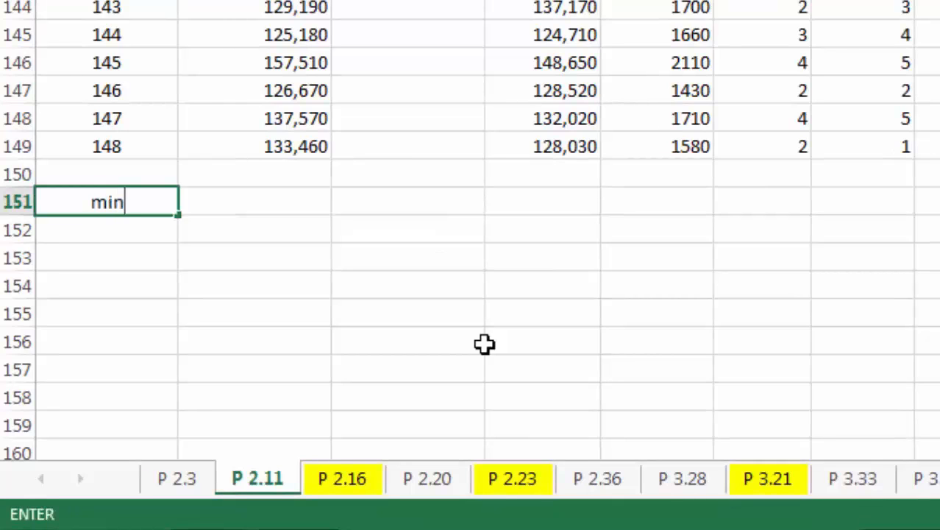
{"action": "key", "text": "Return"}
{"action": "type", "text": "max"}
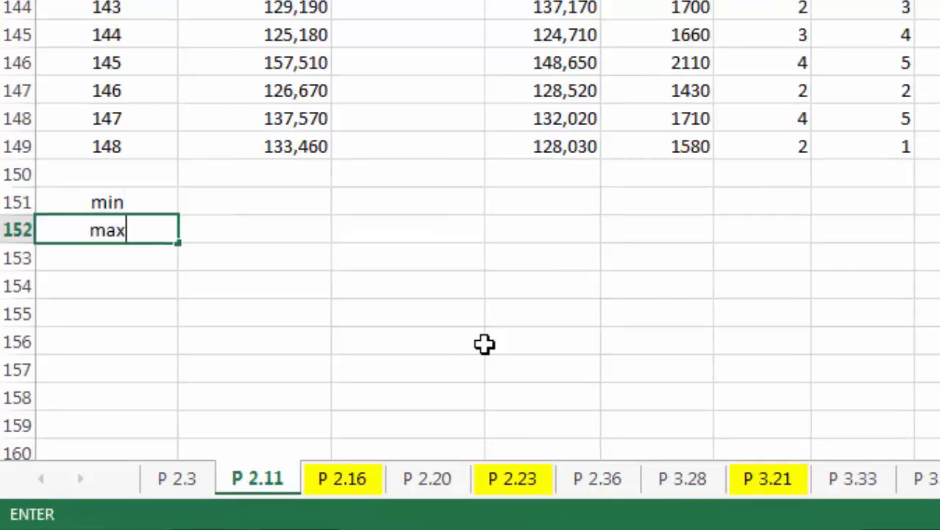
Calculate the minimum appraised value in B151 with the MIN function over the house values in column B
{"action": "key", "text": "Tab"}
{"action": "key", "text": "Up"}
{"action": "type", "text": "="}
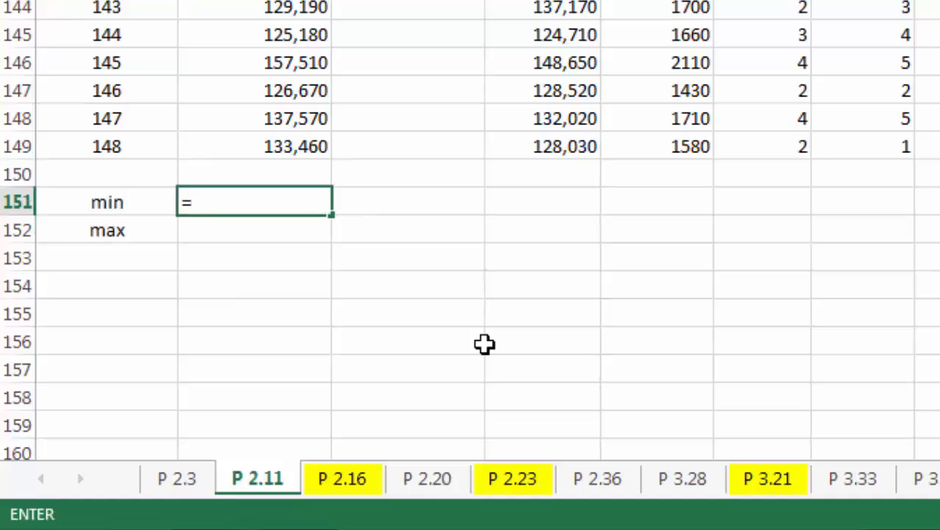
{"action": "type", "text": "min("}
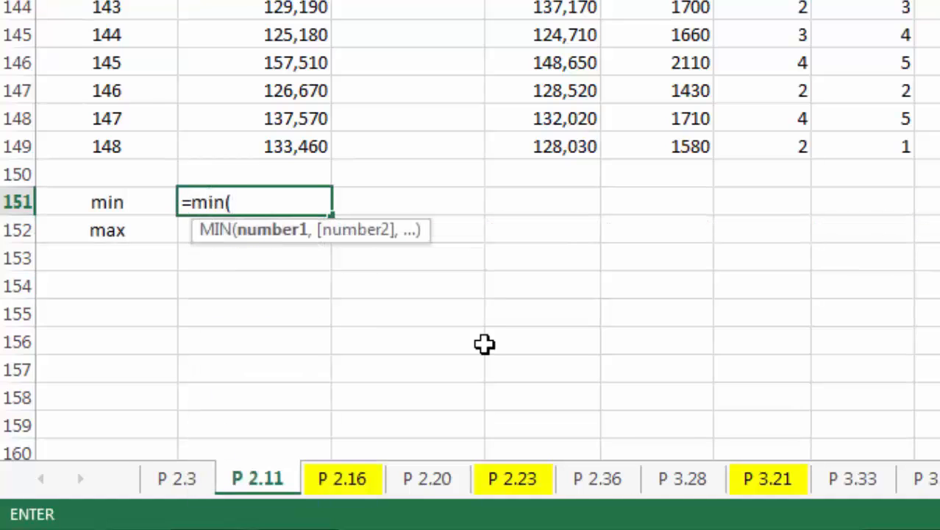
{"action": "left_click_drag", "start_coordinate": [324, 150], "coordinate": [294, 3]}
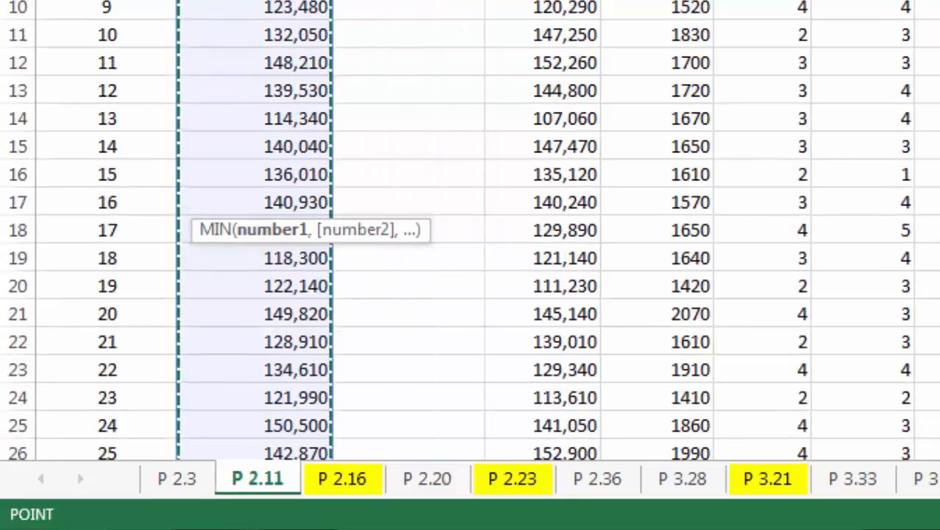
{"action": "key", "text": "Return"}
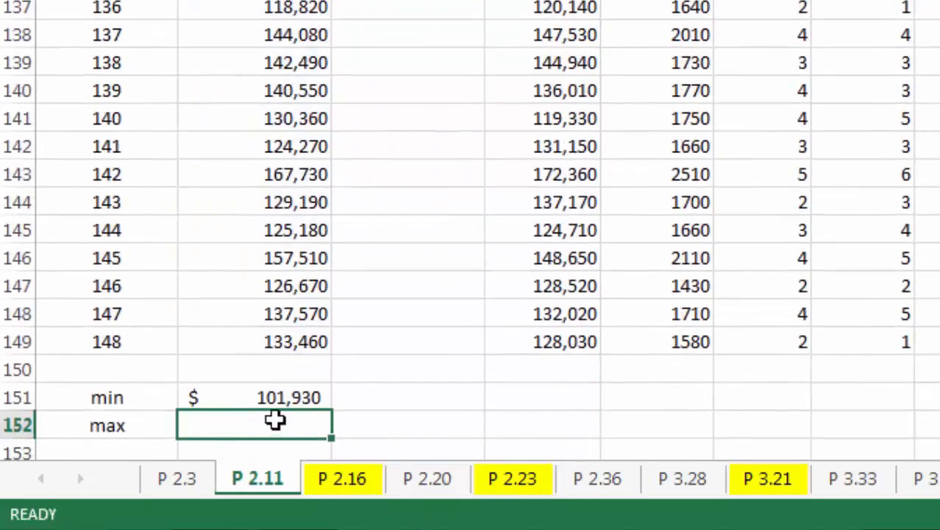
Calculate the maximum appraised value in B152 with the MAX function over B2:B149
{"action": "type", "text": "="}
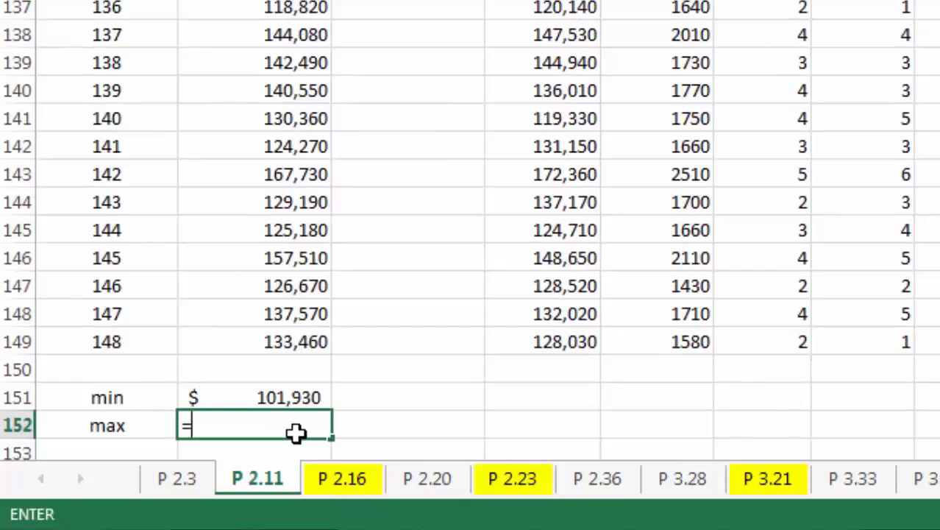
{"action": "type", "text": "max("}
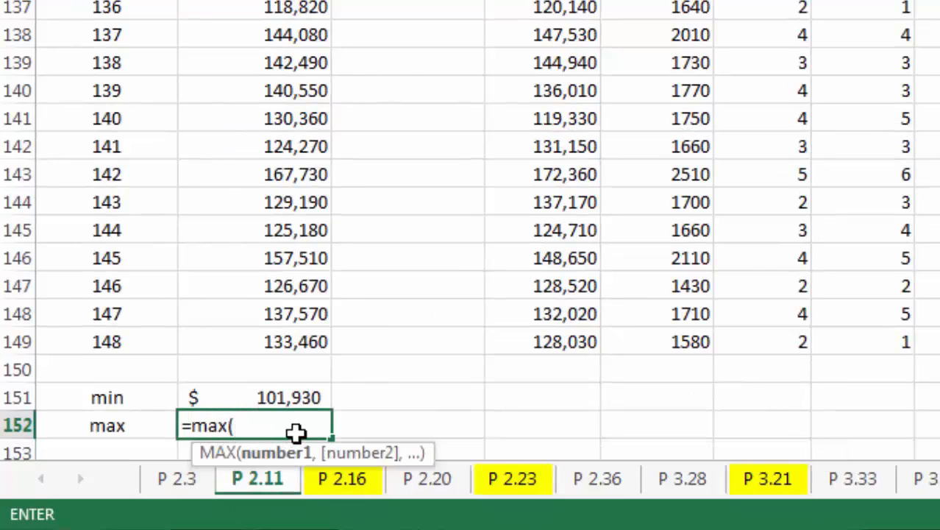
{"action": "type", "text": "b"}
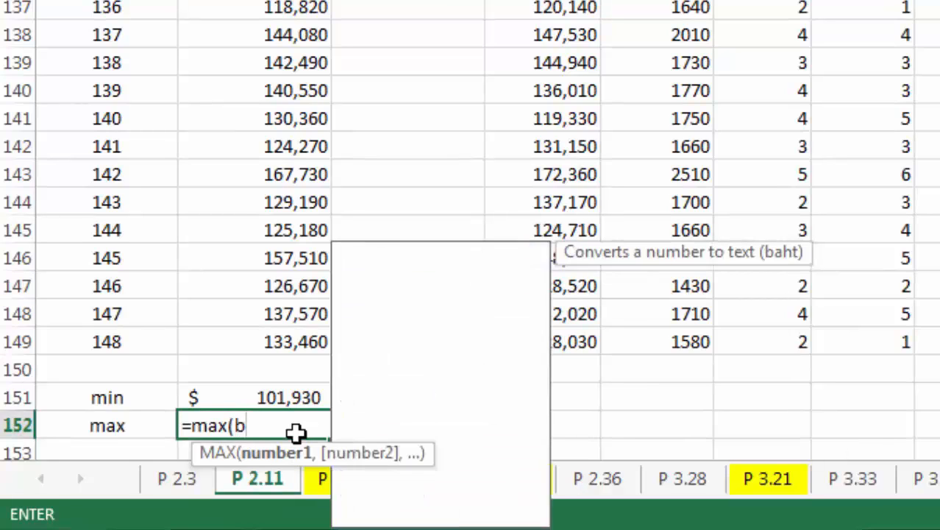
{"action": "type", "text": "2:b149"}
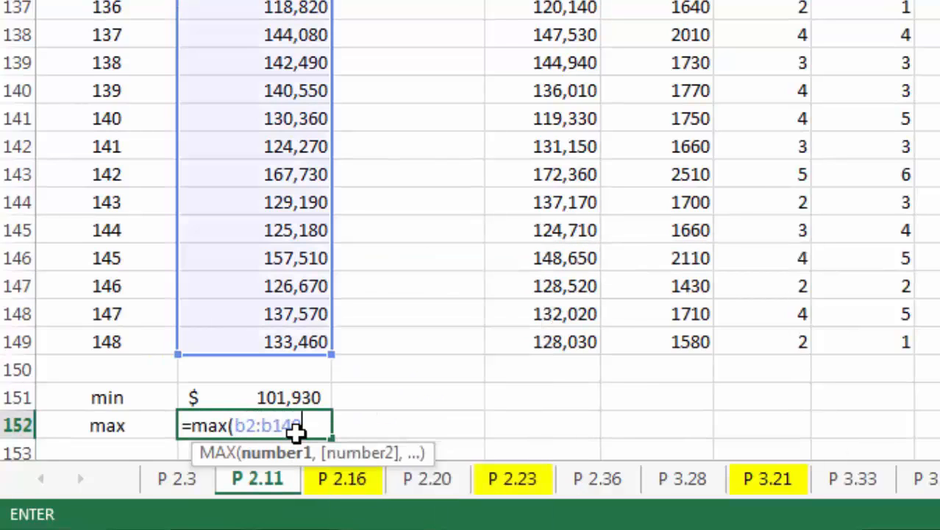
{"action": "key", "text": "Return"}
{"action": "left_click", "coordinate": [338, 379]}
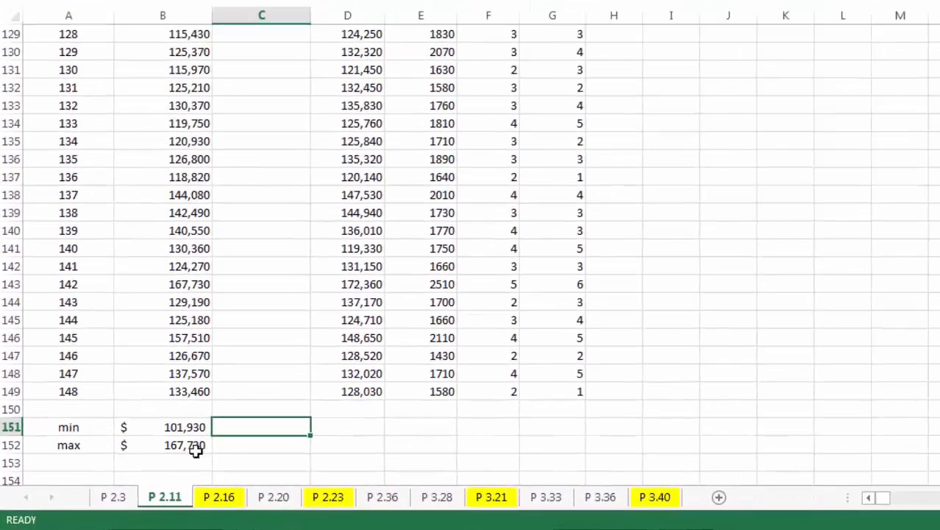
{"action": "left_click", "coordinate": [322, 441]}
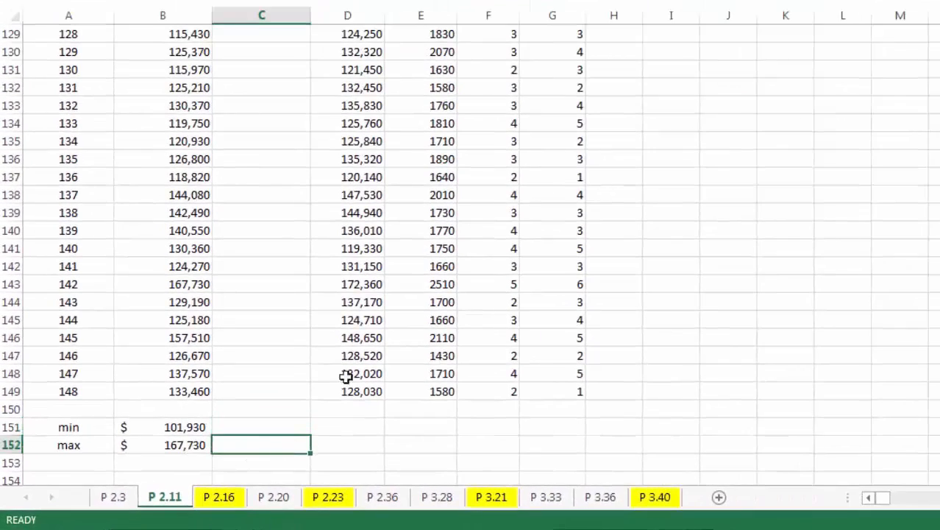
Head column C "bins" in C1 and enter the boundaries 100,000, 110,000 and 120,000 in C2:C4
{"action": "scroll", "coordinate": [348, 373], "scroll_direction": "up", "scroll_amount": 20}
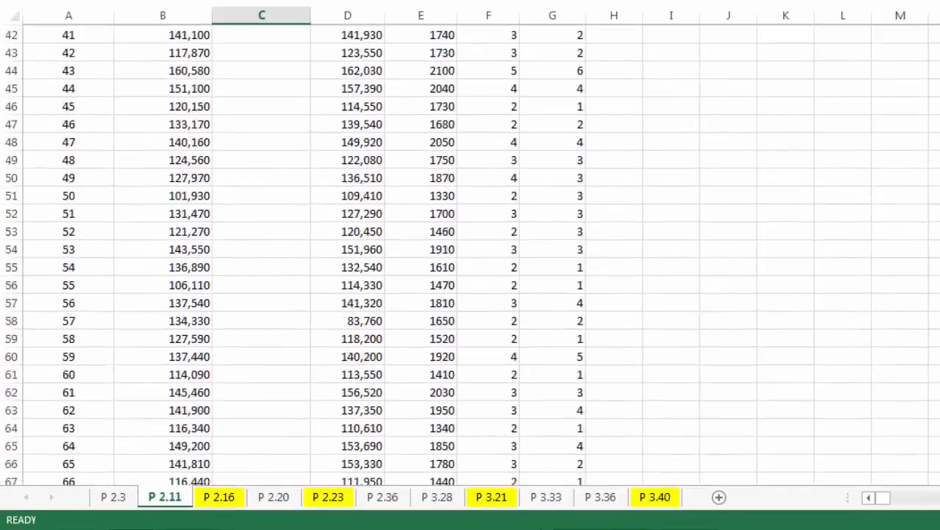
{"action": "left_click", "coordinate": [266, 33]}
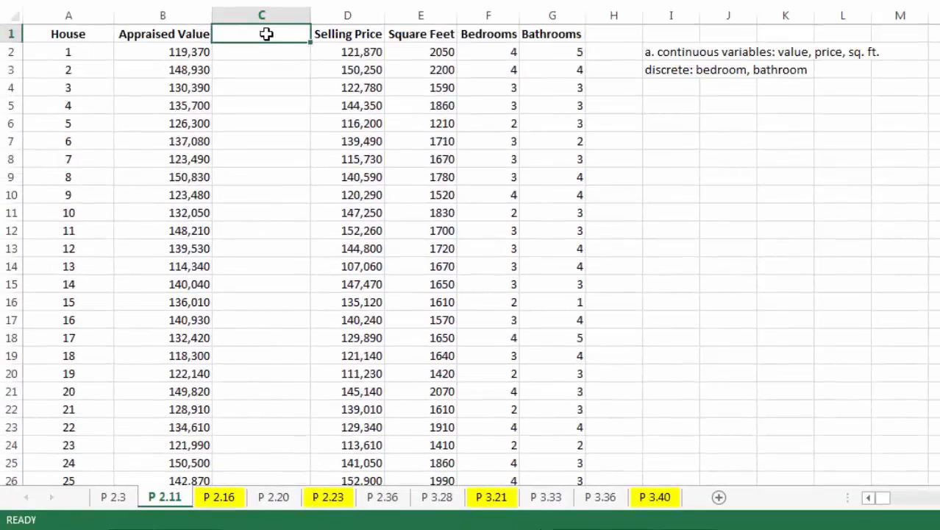
{"action": "type", "text": "bins"}
{"action": "key", "text": "Return"}
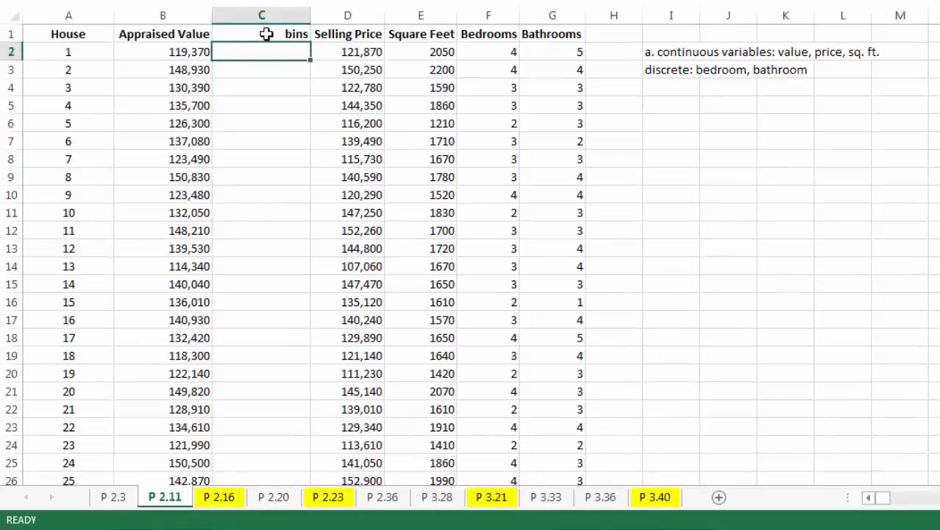
{"action": "type", "text": "100,000"}
{"action": "key", "text": "Return"}
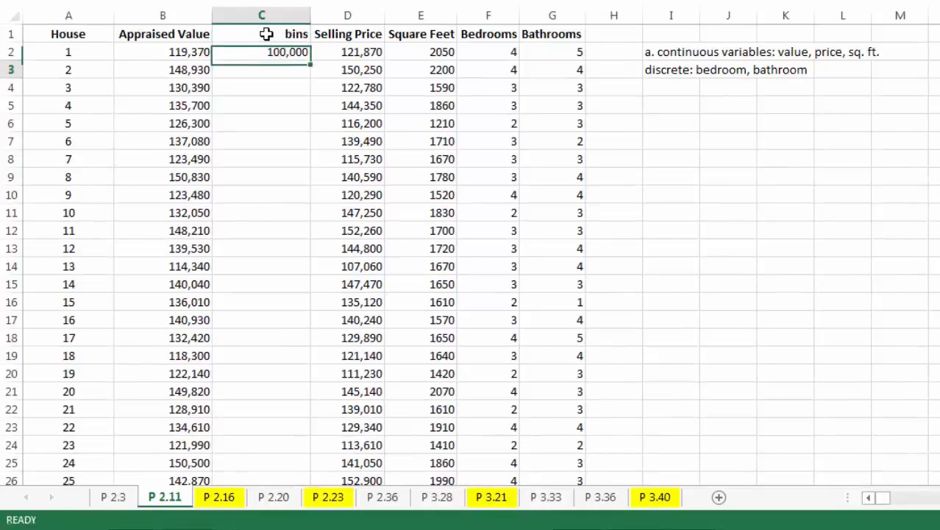
{"action": "type", "text": "110000"}
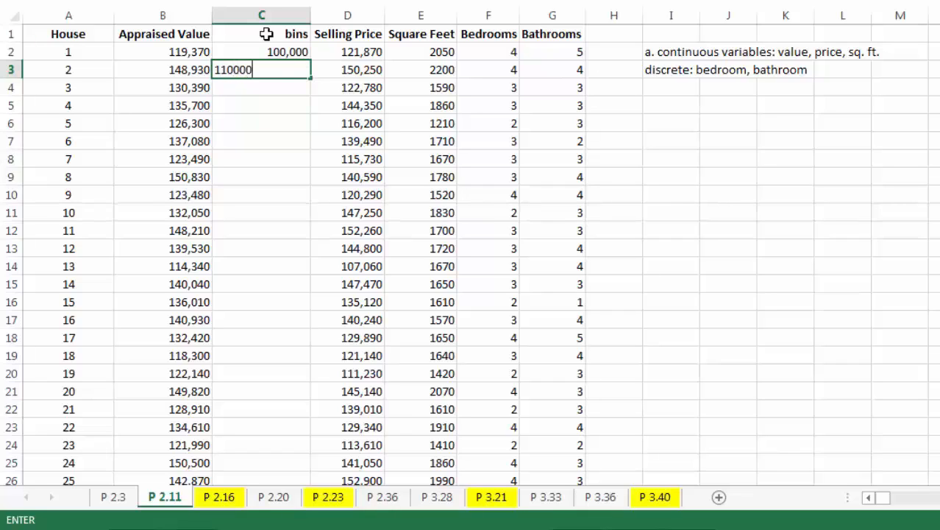
{"action": "key", "text": "Return"}
{"action": "type", "text": "12000"}
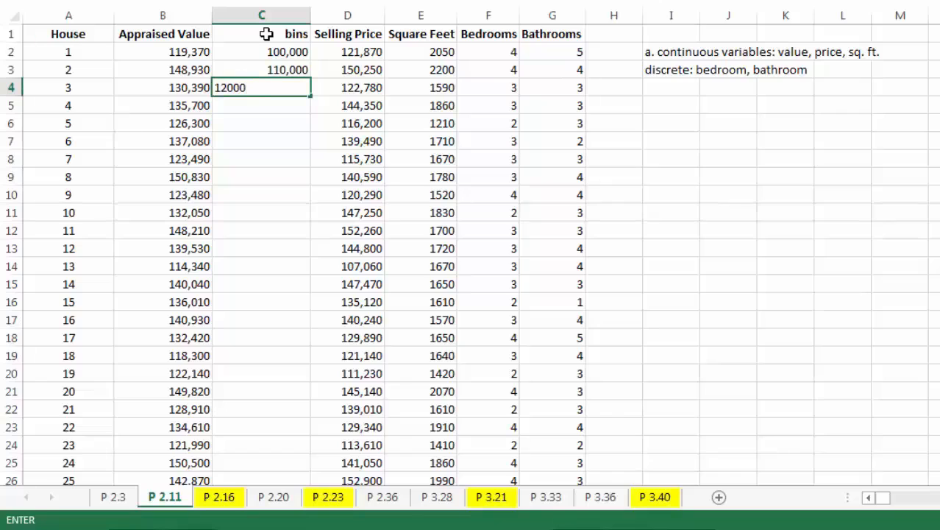
{"action": "type", "text": "20,000"}
{"action": "key", "text": "Return"}
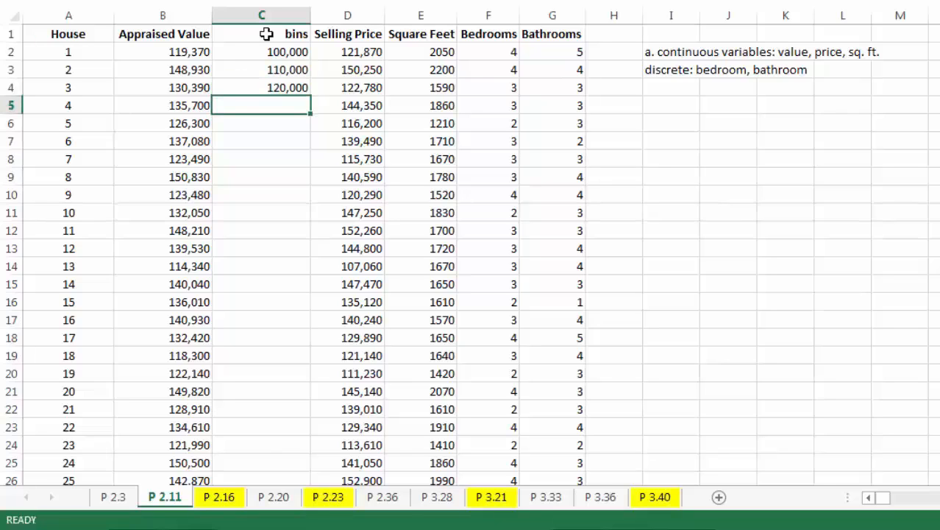
Continue the bin boundaries in C5:C9 with 130,000, 140,000, 150,000, 160,000 and 170,000
{"action": "type", "text": "130000"}
{"action": "key", "text": "Return"}
{"action": "type", "text": "140,000"}
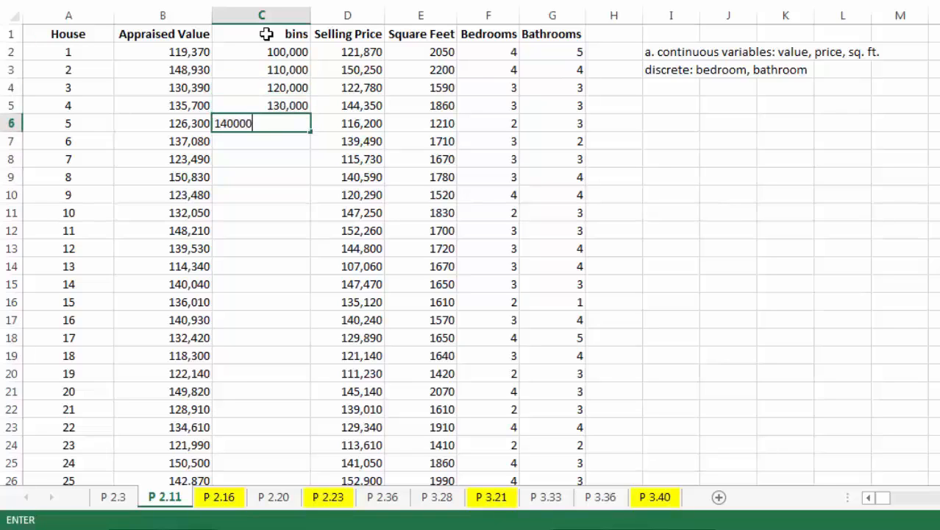
{"action": "key", "text": "Return"}
{"action": "type", "text": "150000"}
{"action": "key", "text": "Return"}
{"action": "type", "text": "160,00"}
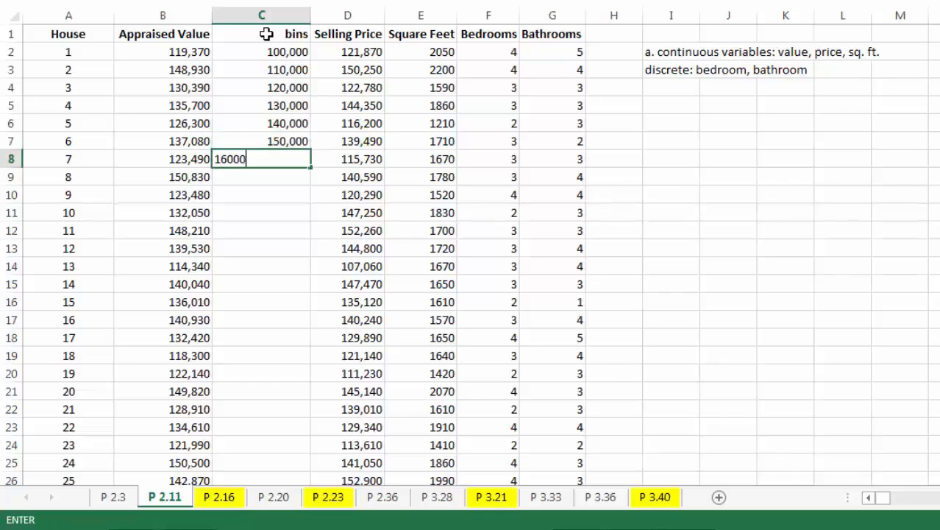
{"action": "type", "text": "0"}
{"action": "key", "text": "Return"}
{"action": "type", "text": "170,000"}
{"action": "key", "text": "Return"}
{"action": "left_click", "coordinate": [278, 57]}
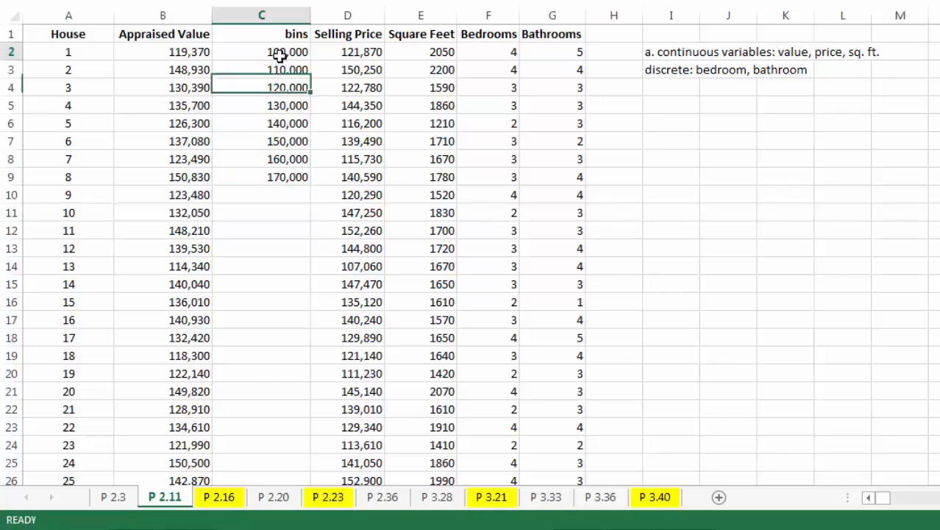
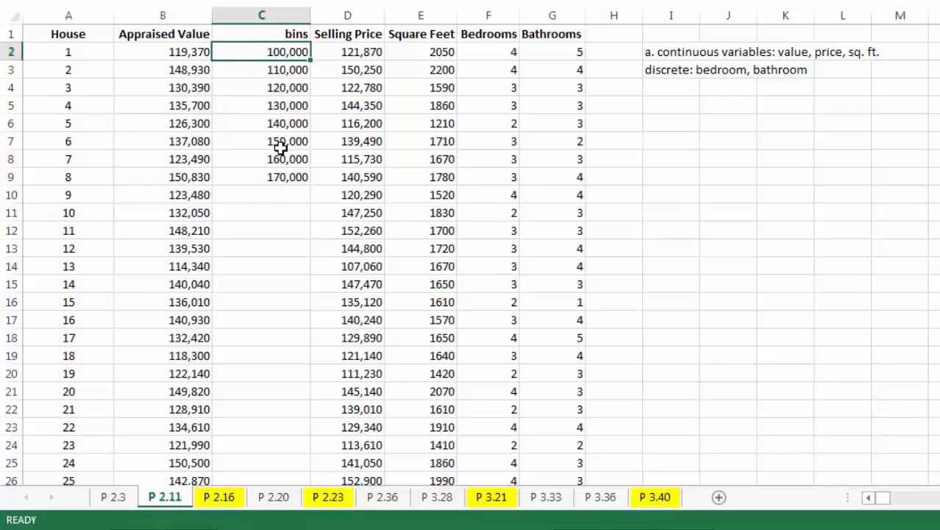
{"action": "left_click", "coordinate": [280, 221]}
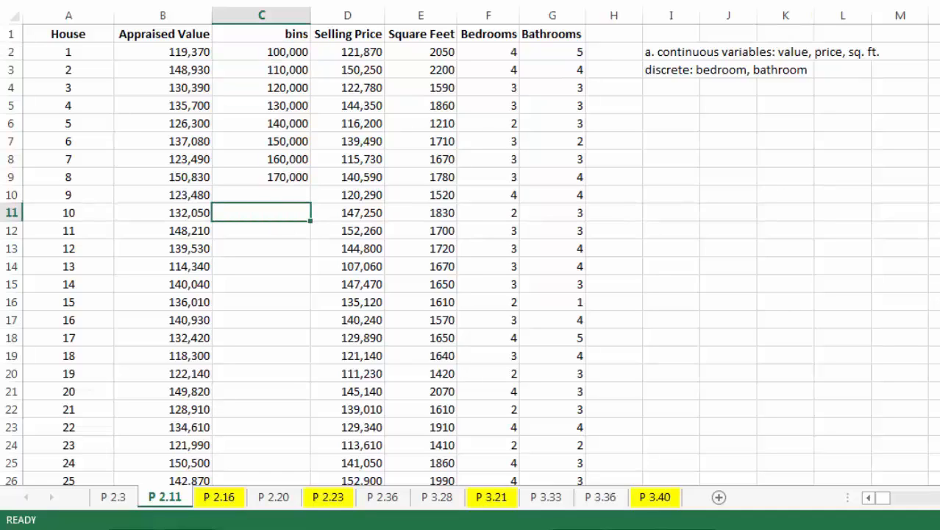
Start the Histogram data analysis tool and select the appraised values B2:B149 as its input range
{"action": "key", "text": "alt+a"}
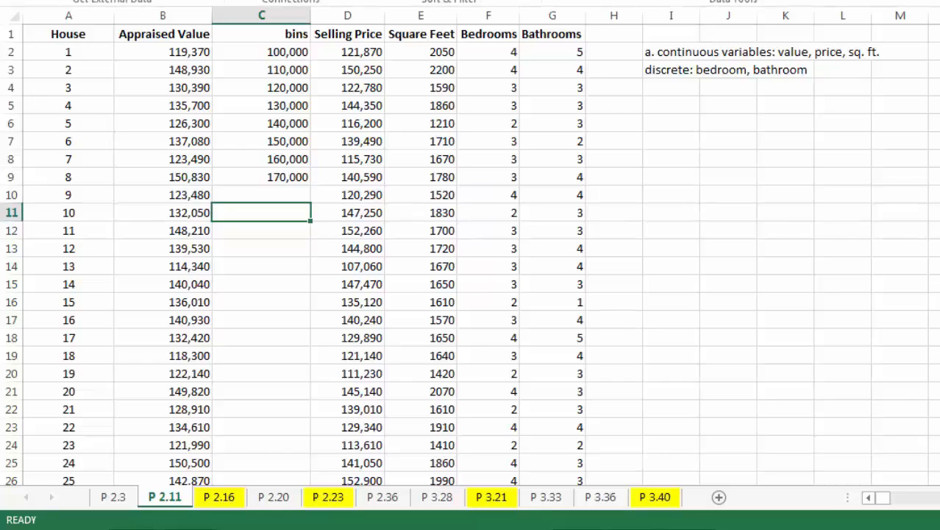
{"action": "left_click", "coordinate": [938, 1]}
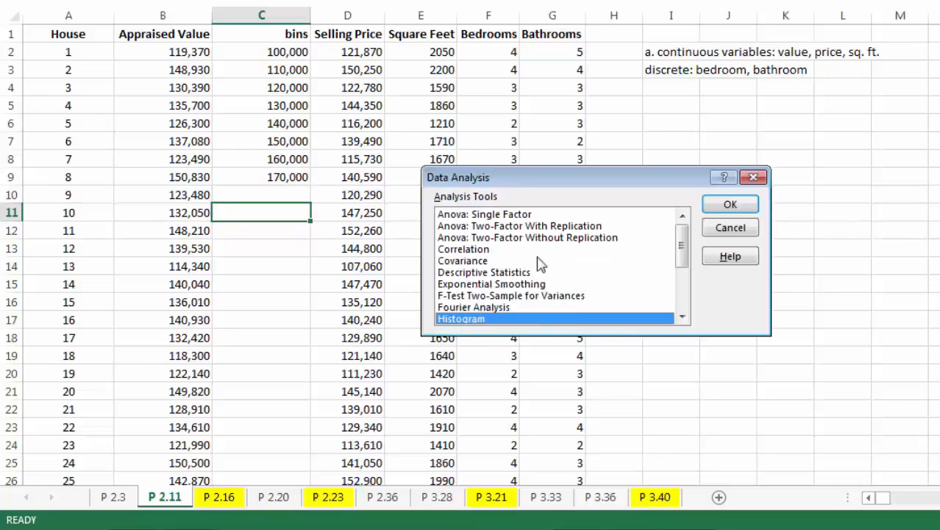
{"action": "left_click", "coordinate": [730, 205]}
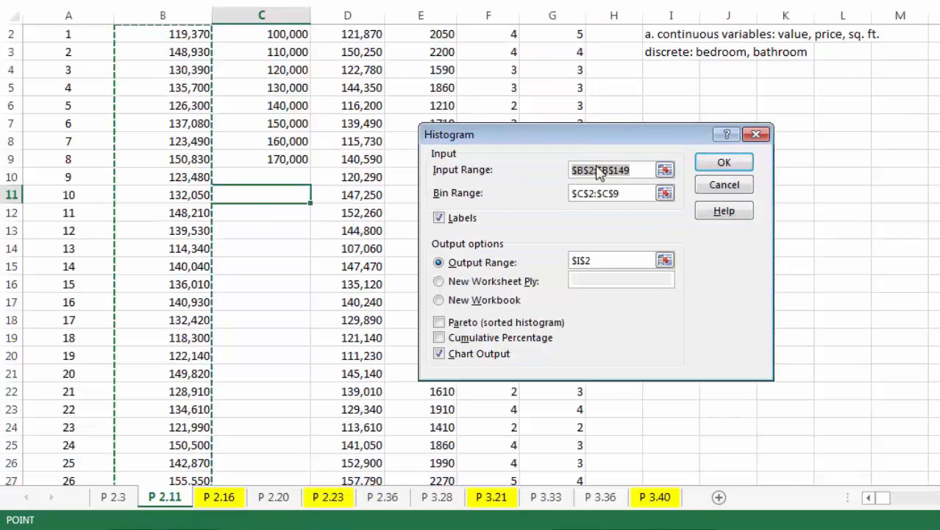
{"action": "left_click", "coordinate": [665, 170]}
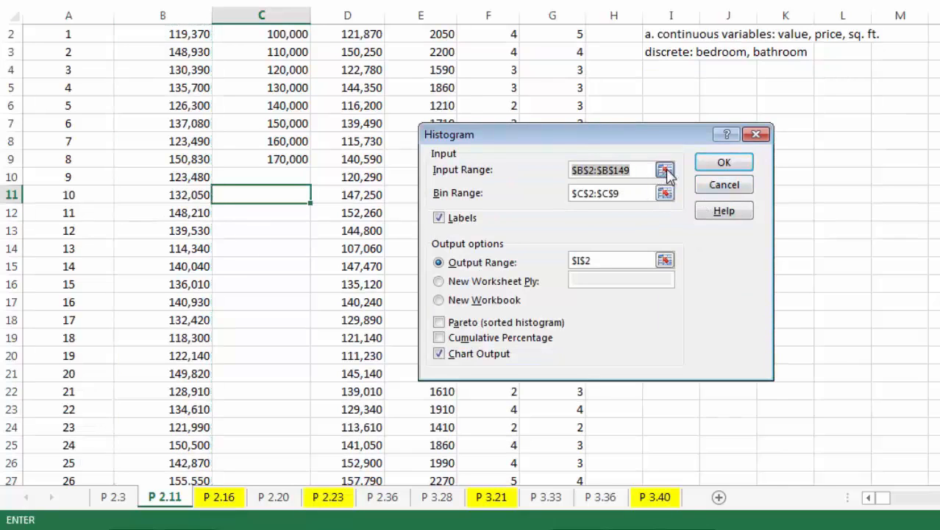
{"action": "scroll", "coordinate": [439, 255], "scroll_direction": "up", "scroll_amount": 1}
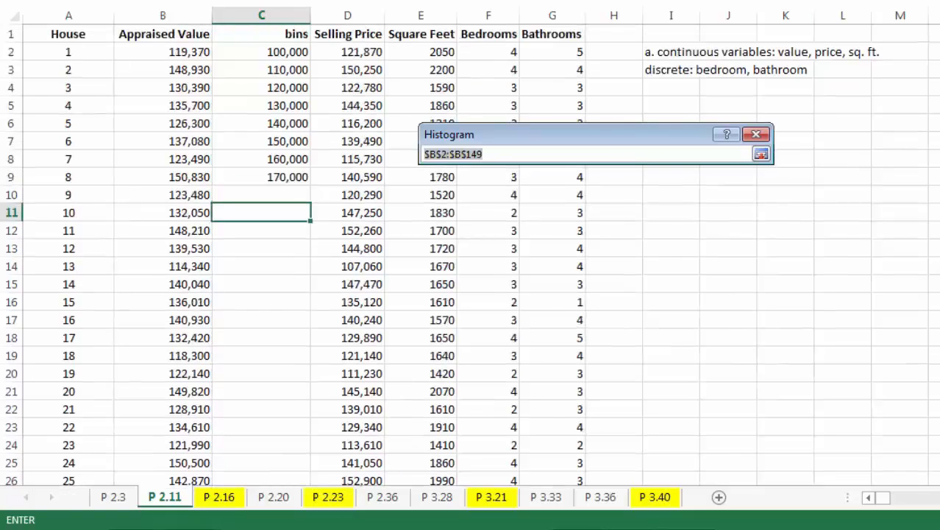
{"action": "left_click", "coordinate": [162, 52]}
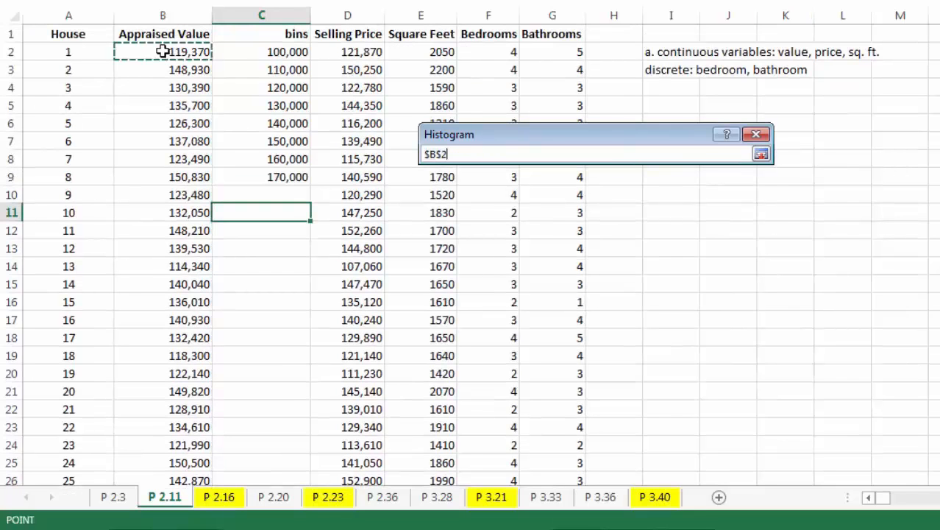
{"action": "left_click_drag", "start_coordinate": [163, 52], "coordinate": [172, 444]}
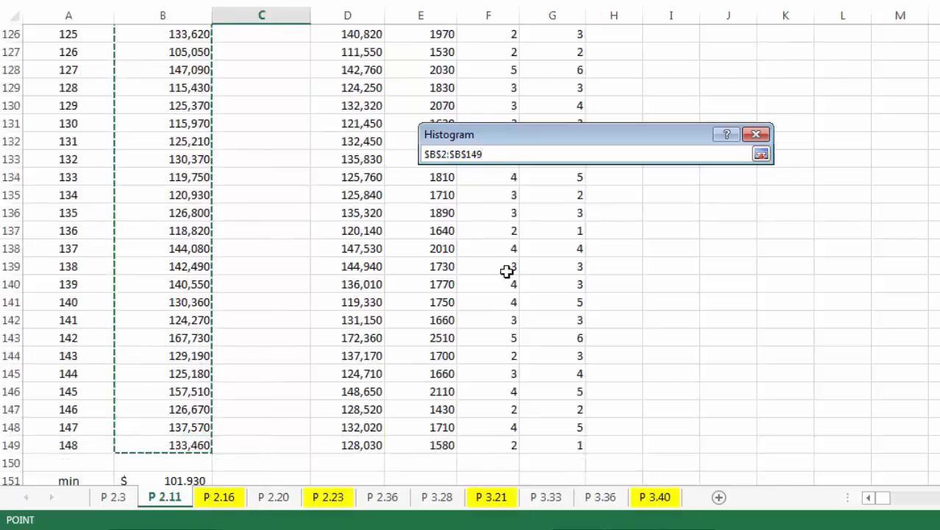
{"action": "left_click", "coordinate": [761, 154]}
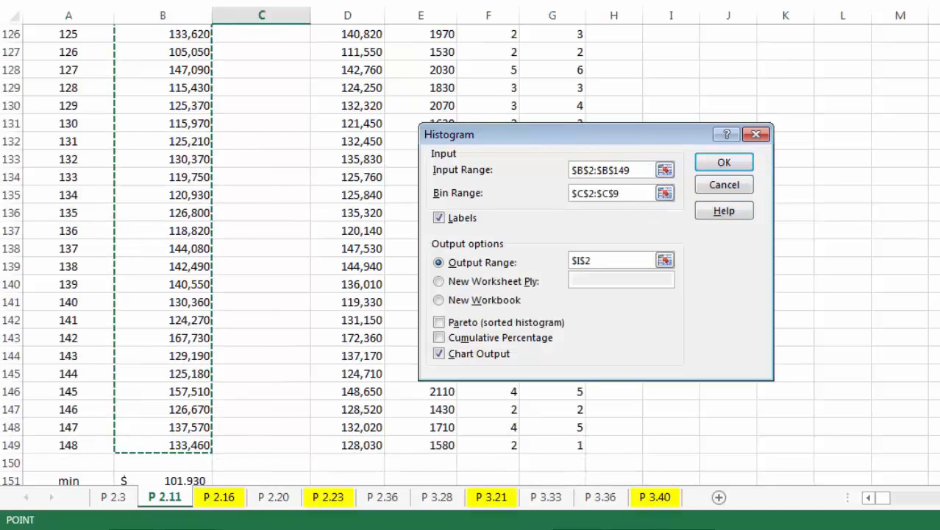
Set the histogram's bin range to C2:C9, keeping the Labels and Chart Output options enabled
{"action": "left_click", "coordinate": [666, 193]}
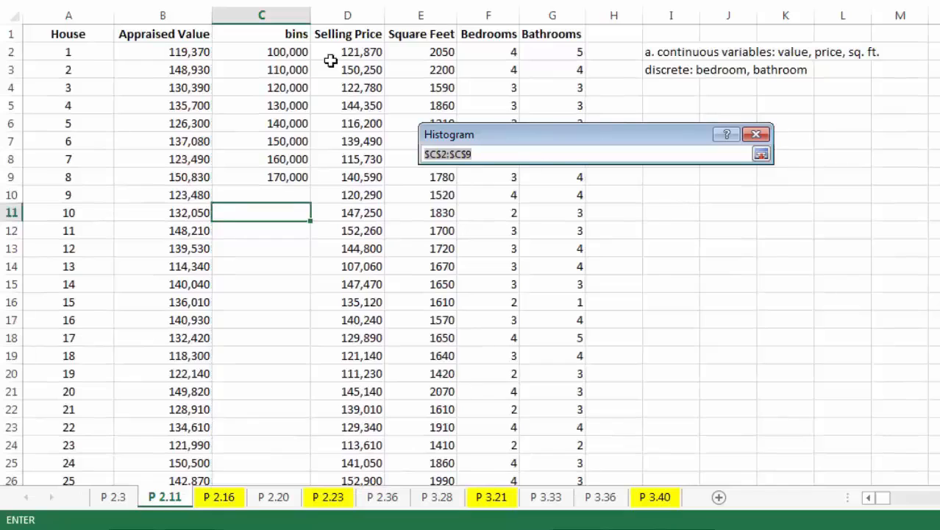
{"action": "left_click_drag", "start_coordinate": [280, 49], "coordinate": [283, 178]}
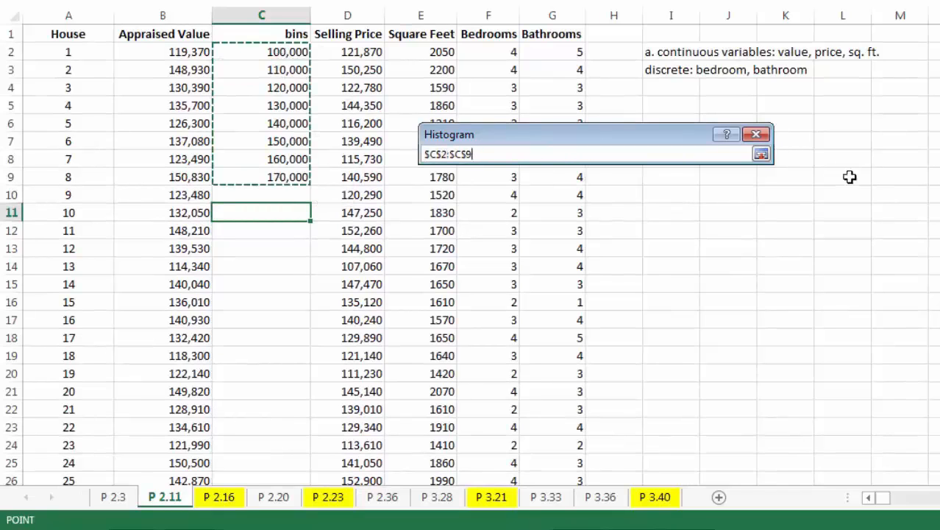
{"action": "left_click", "coordinate": [761, 154]}
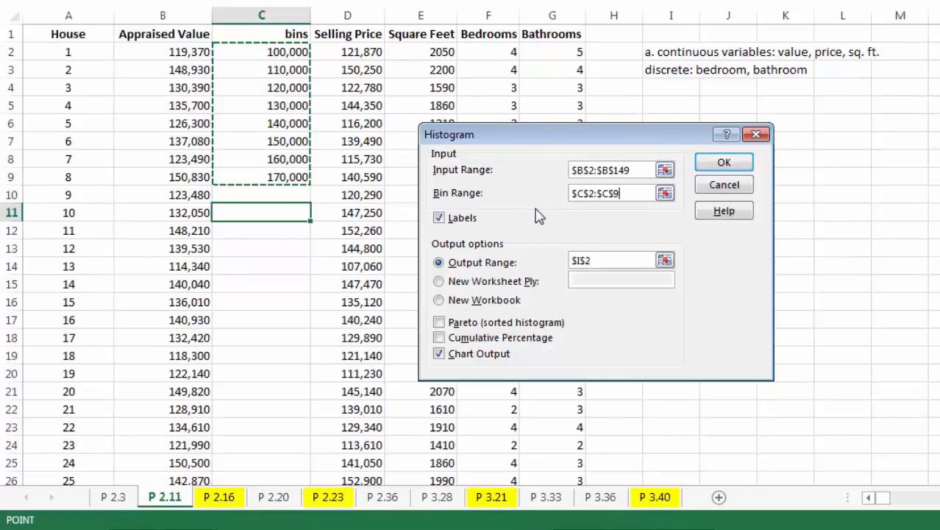
{"action": "left_click", "coordinate": [439, 220]}
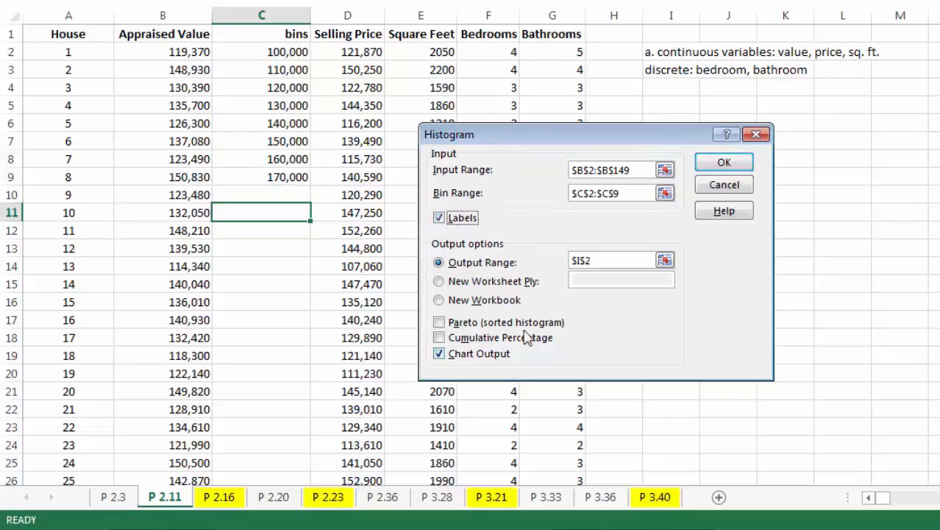
{"action": "left_click", "coordinate": [440, 354]}
{"action": "left_click", "coordinate": [440, 354]}
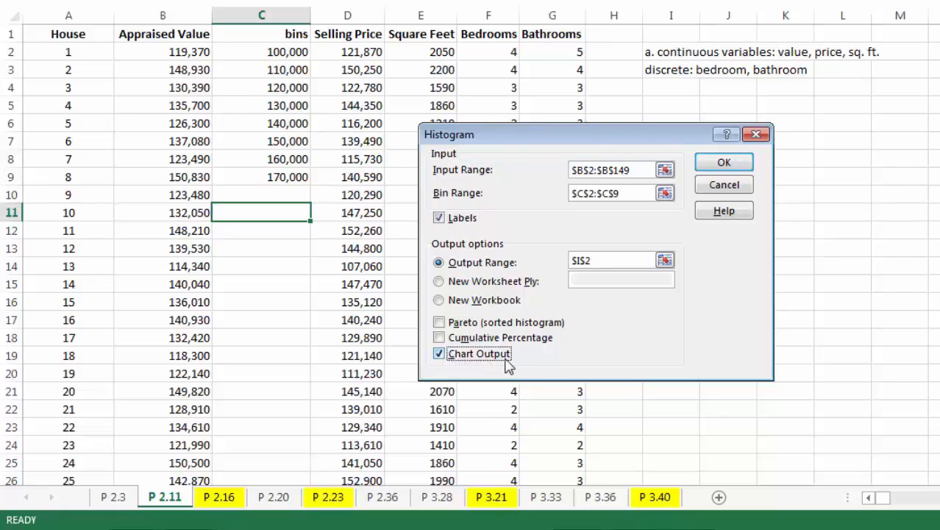
Set the histogram's output range to I5 and generate the frequency table and chart
{"action": "left_click_drag", "start_coordinate": [591, 136], "coordinate": [564, 143]}
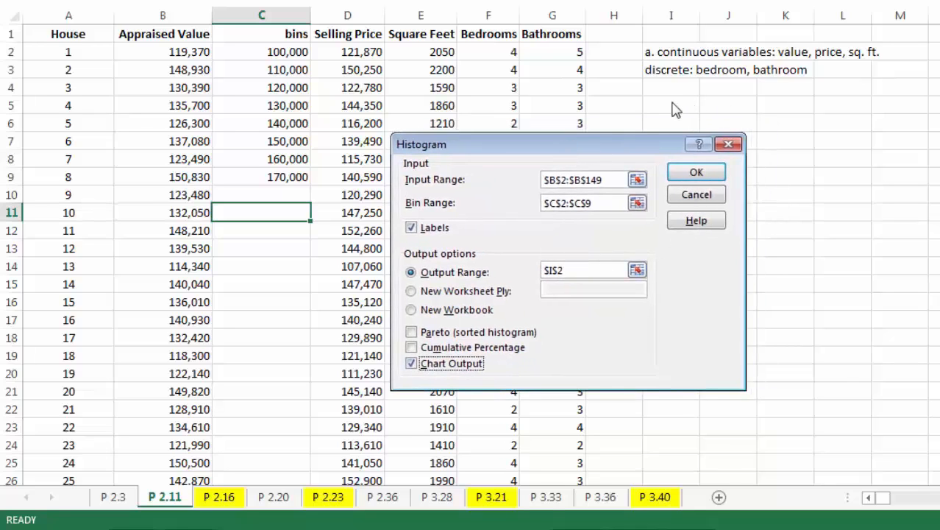
{"action": "left_click", "coordinate": [638, 270]}
{"action": "left_click", "coordinate": [637, 271]}
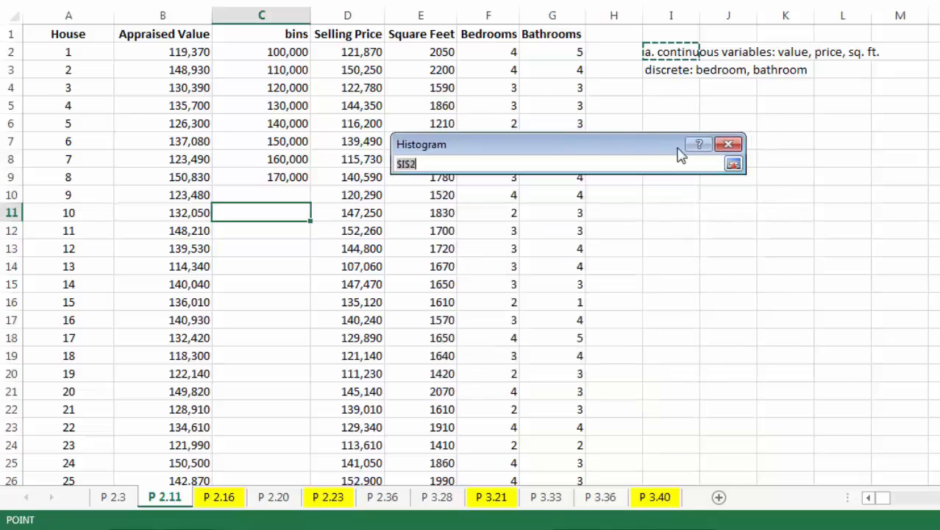
{"action": "left_click", "coordinate": [671, 104]}
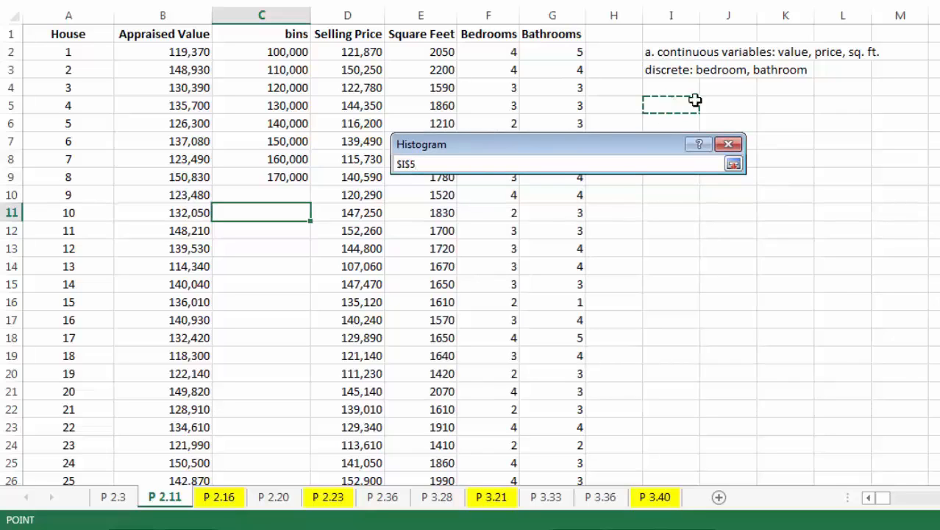
{"action": "left_click", "coordinate": [734, 164]}
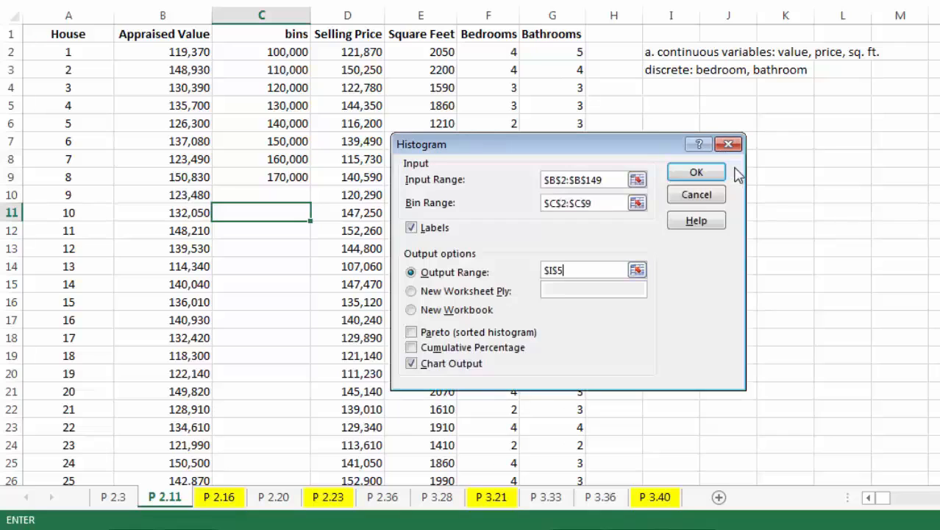
{"action": "left_click_drag", "start_coordinate": [646, 144], "coordinate": [649, 199]}
{"action": "left_click", "coordinate": [711, 225]}
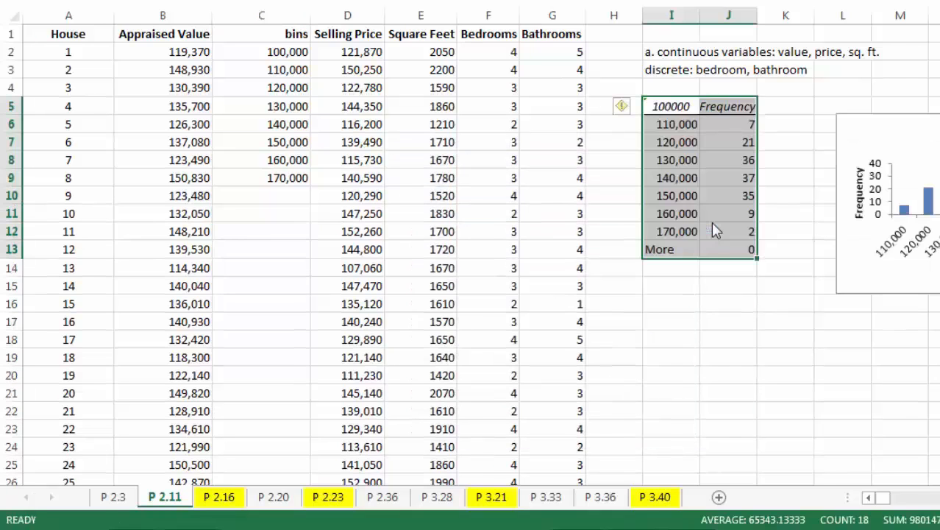
Examine the frequency of each appraised-value bin in the output table and compare it with the histogram's bars
{"action": "left_click", "coordinate": [714, 142]}
{"action": "left_click_drag", "start_coordinate": [677, 100], "coordinate": [724, 256]}
{"action": "left_click", "coordinate": [933, 131]}
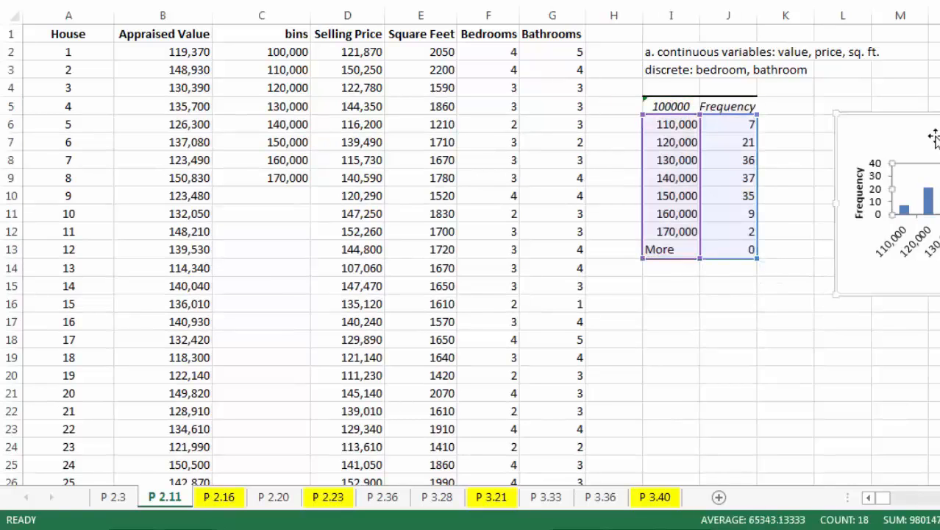
{"action": "scroll", "coordinate": [471, 250], "scroll_direction": "right", "scroll_amount": 2}
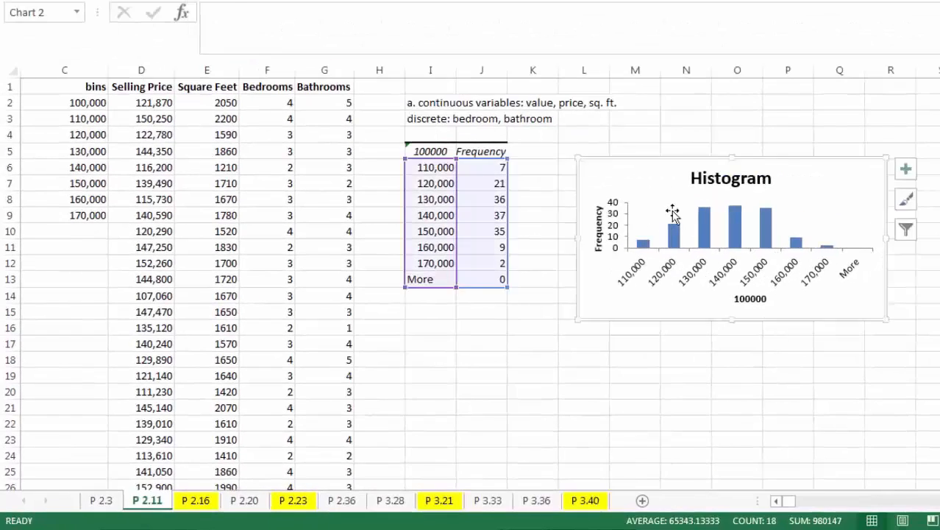
{"action": "left_click", "coordinate": [484, 124]}
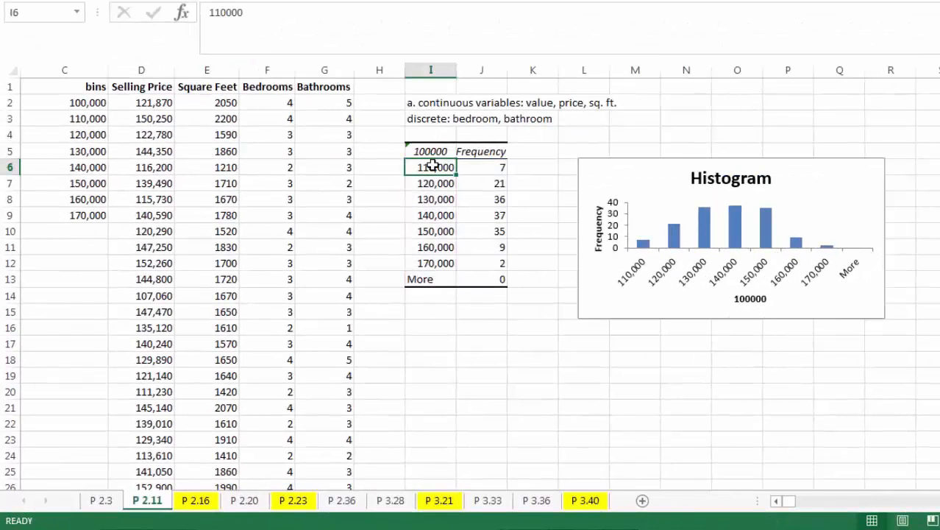
{"action": "left_click", "coordinate": [777, 502]}
{"action": "left_click", "coordinate": [776, 502]}
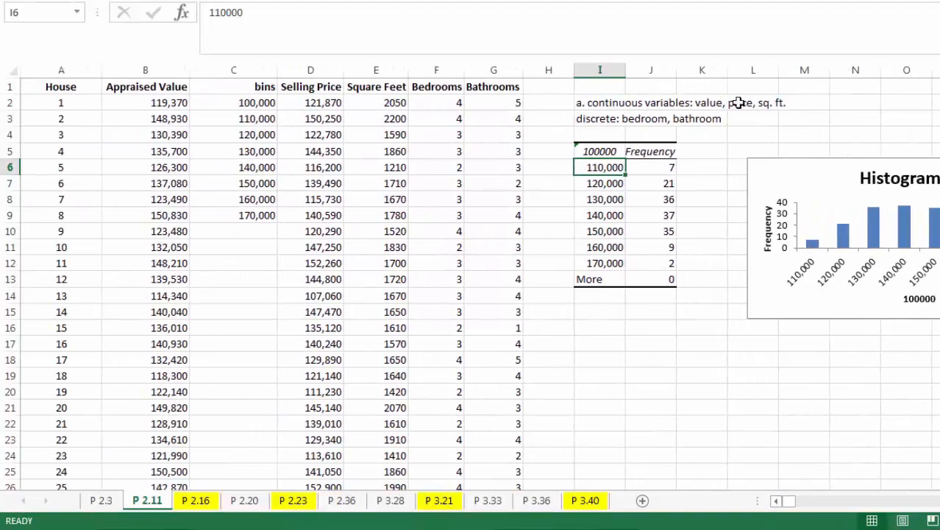
{"action": "left_click", "coordinate": [649, 167]}
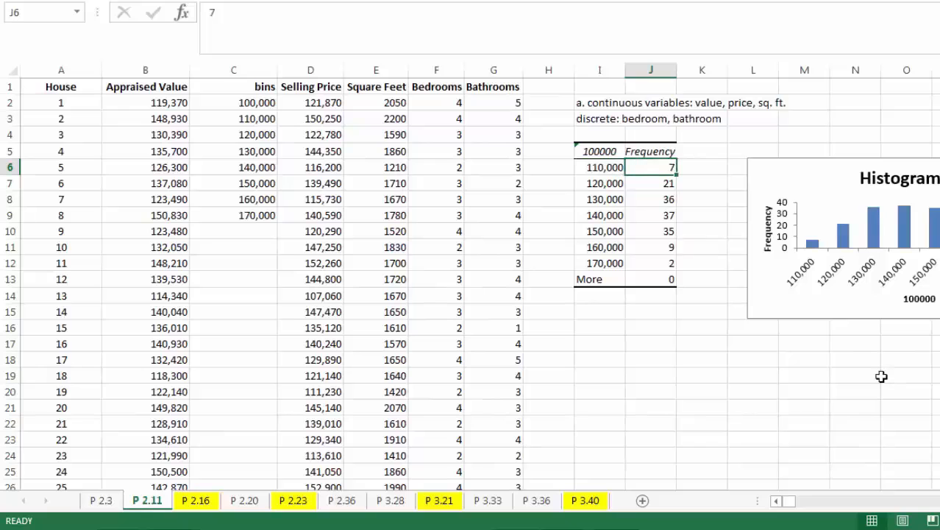
{"action": "mouse_move", "coordinate": [814, 245]}
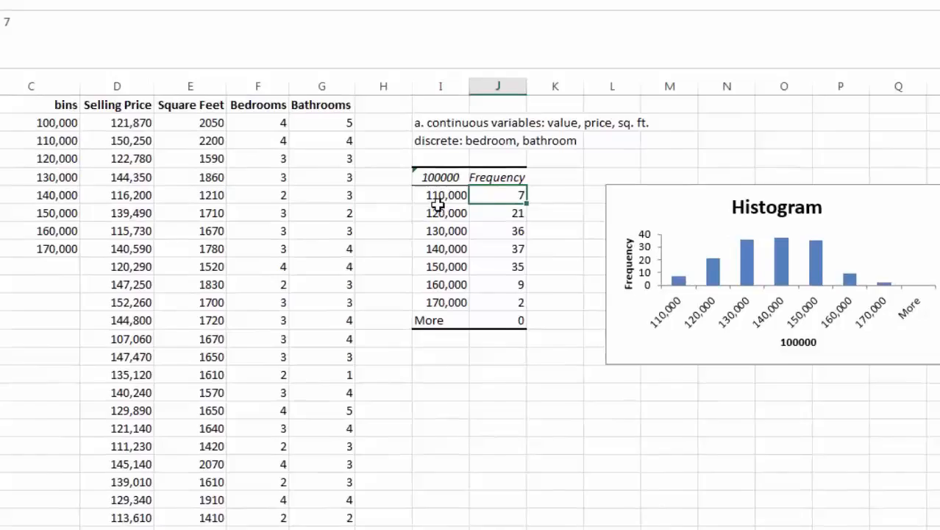
{"action": "left_click", "coordinate": [598, 169]}
{"action": "left_click", "coordinate": [332, 233]}
{"action": "left_click", "coordinate": [384, 231]}
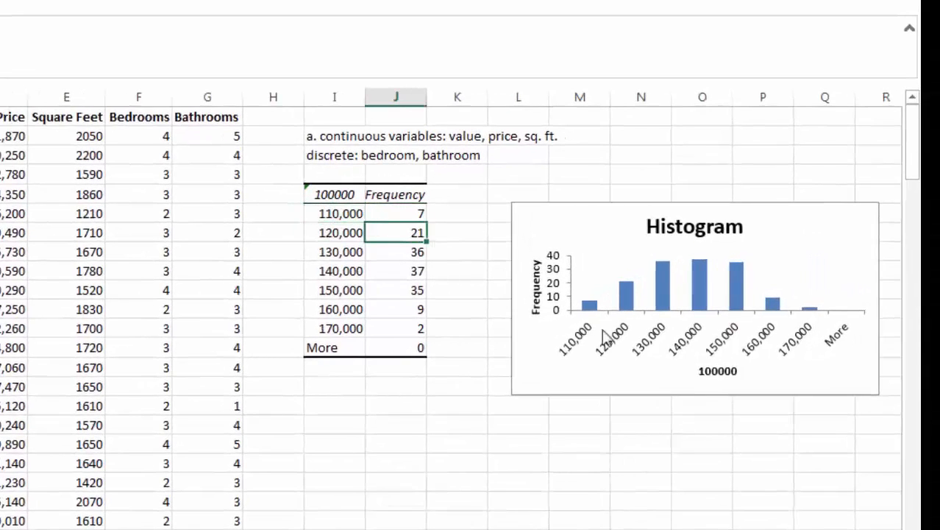
{"action": "left_click", "coordinate": [627, 296]}
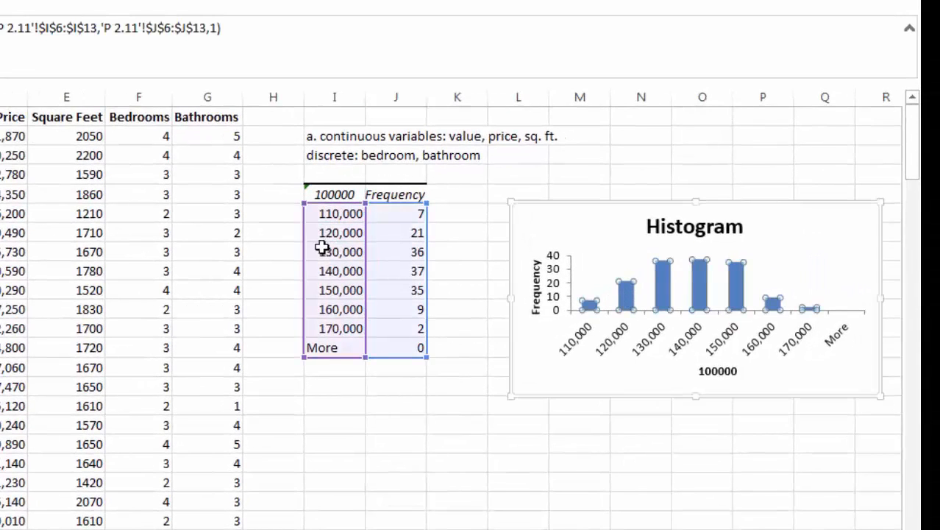
{"action": "left_click", "coordinate": [321, 251]}
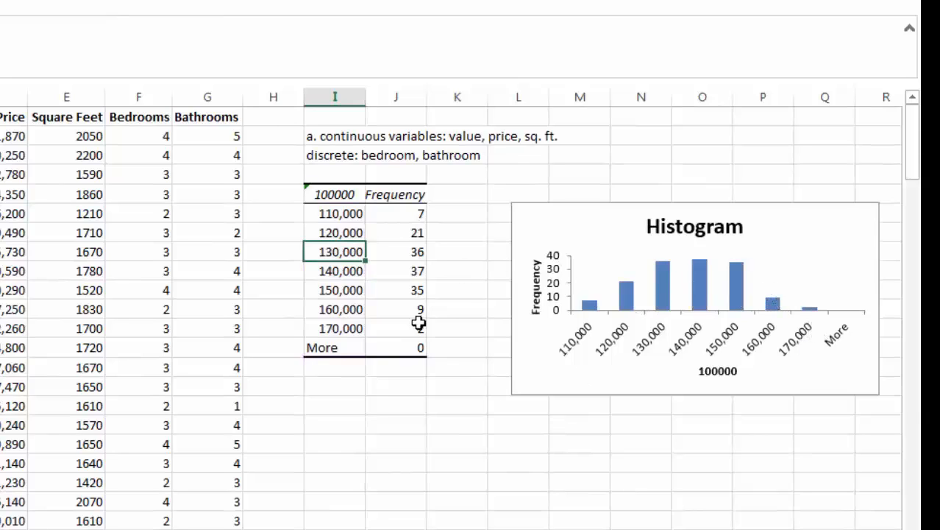
{"action": "left_click", "coordinate": [474, 308]}
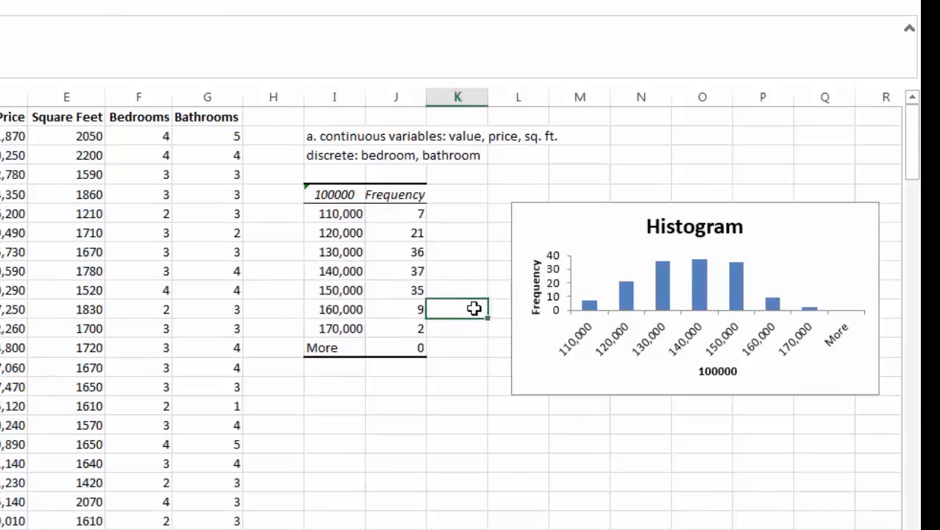
Change the histogram's chart title to "Appraised Values"
{"action": "left_click", "coordinate": [688, 232]}
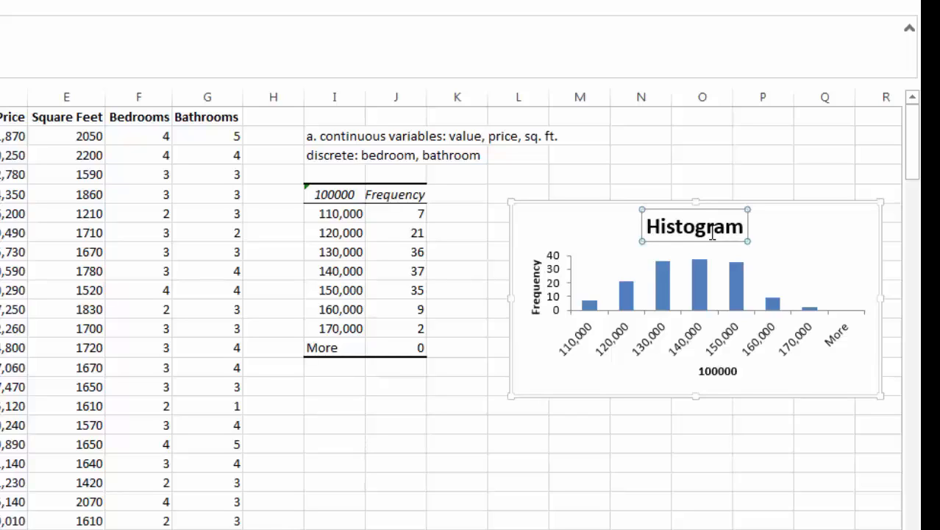
{"action": "key", "text": "Return"}
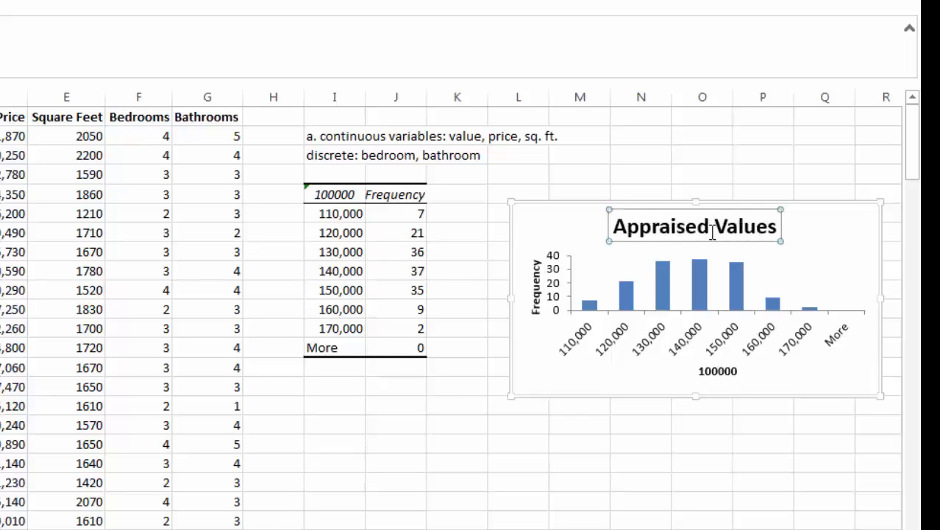
{"action": "left_click", "coordinate": [669, 449]}
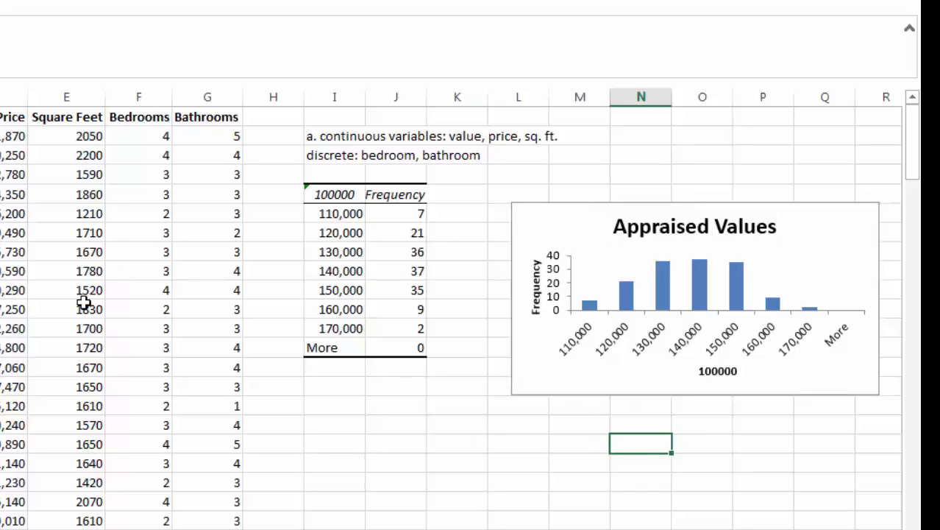
Insert a new column E before Square Feet and head it "bins" in E1
{"action": "right_click", "coordinate": [55, 95]}
{"action": "left_click", "coordinate": [111, 232]}
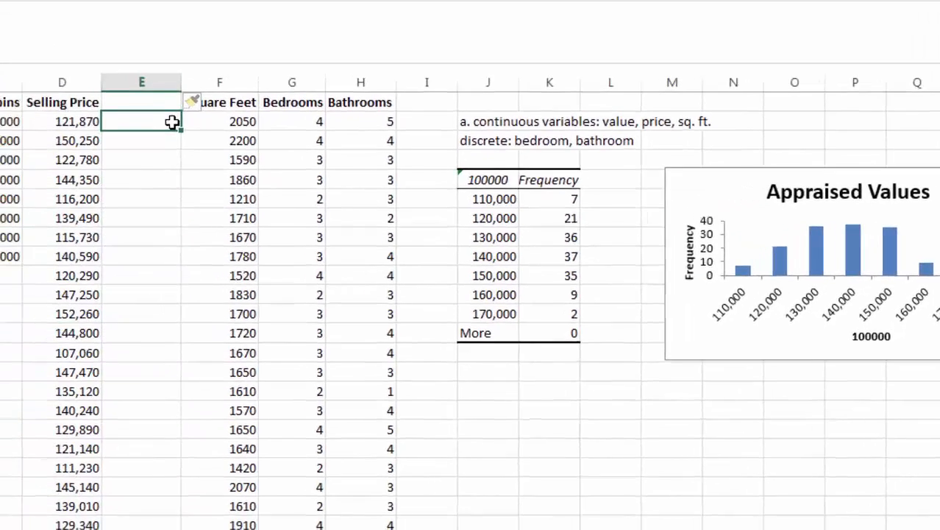
{"action": "left_click", "coordinate": [103, 118]}
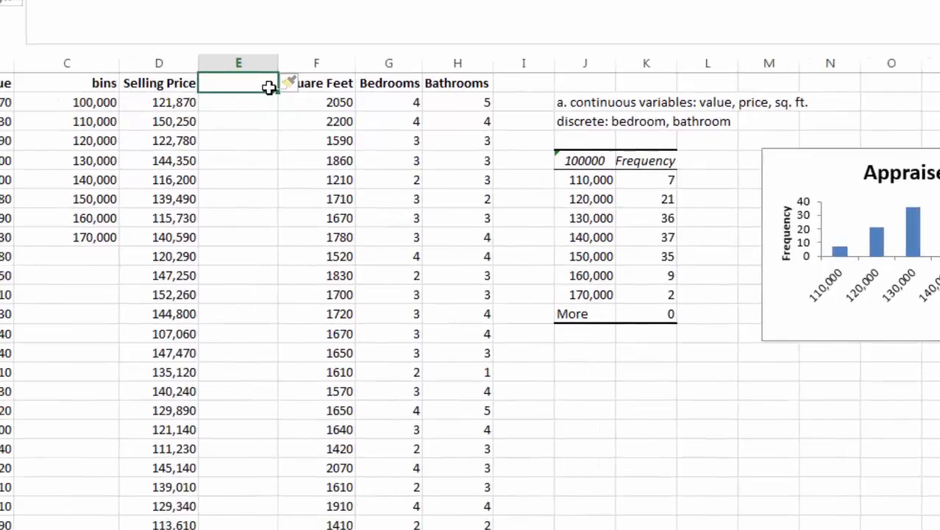
{"action": "type", "text": "bins"}
{"action": "left_click", "coordinate": [260, 122]}
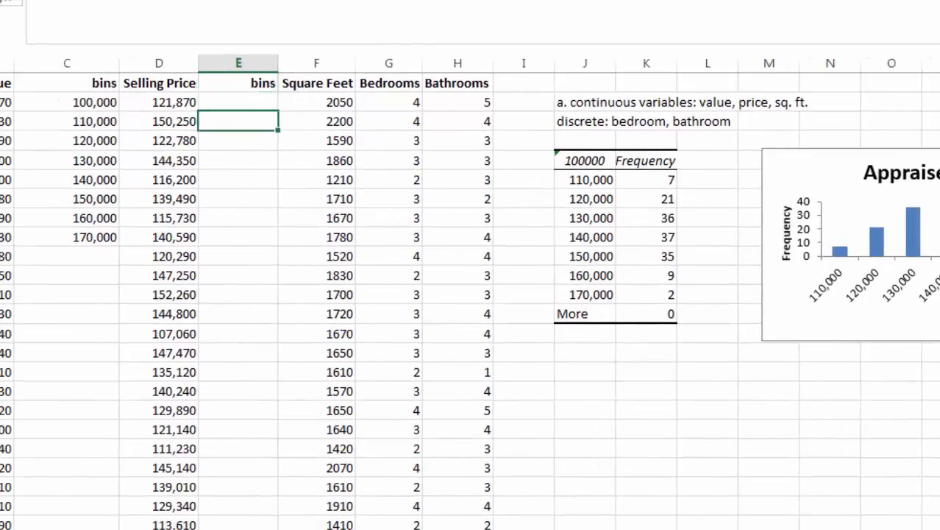
Copy the min and max formulas from B151:B152 across to the Selling Price column in D151:D152, leaving C151:C152 empty
{"action": "scroll", "coordinate": [471, 294], "scroll_direction": "down", "scroll_amount": 20}
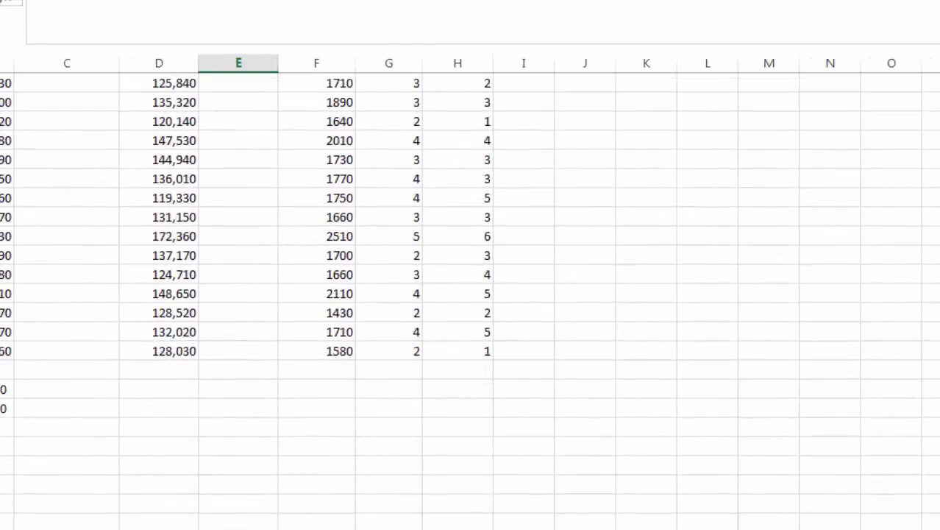
{"action": "left_click", "coordinate": [177, 387]}
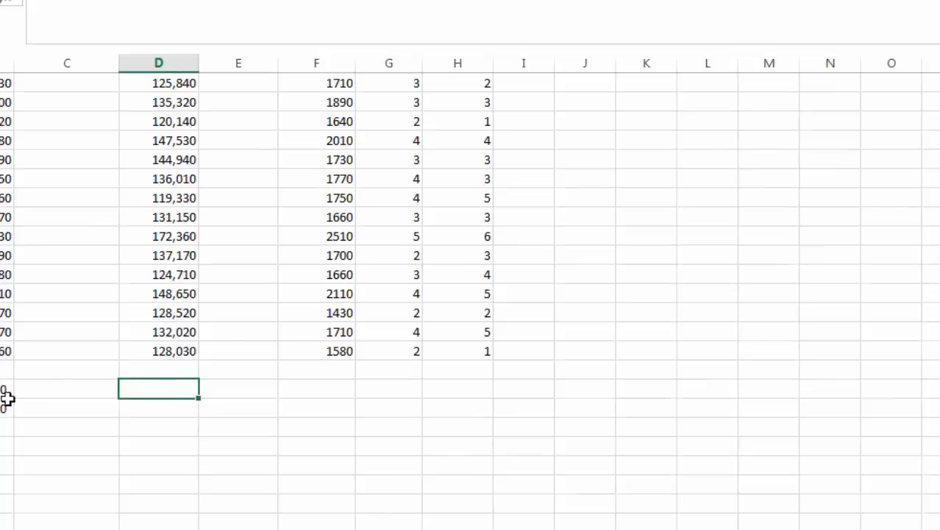
{"action": "left_click_drag", "start_coordinate": [7, 395], "coordinate": [151, 396]}
{"action": "double_click", "coordinate": [148, 391]}
{"action": "key", "text": "Delete"}
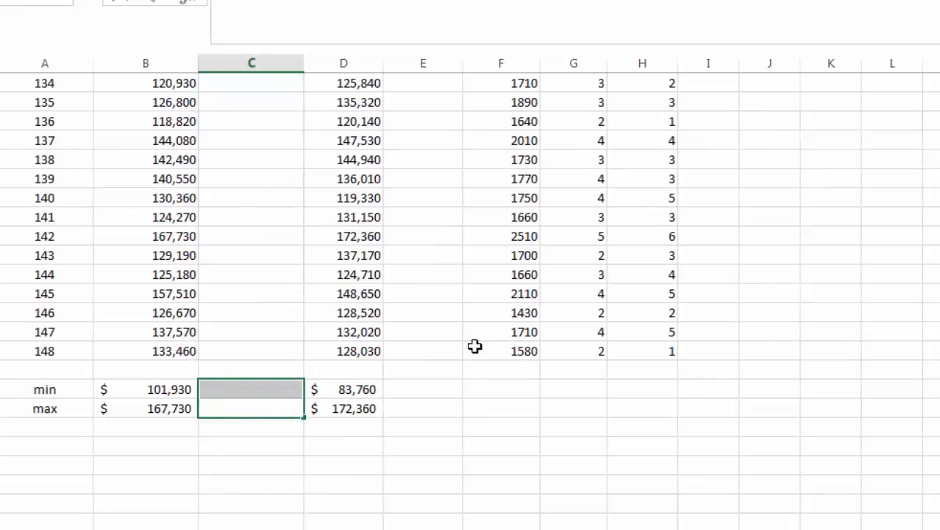
{"action": "left_click", "coordinate": [368, 389]}
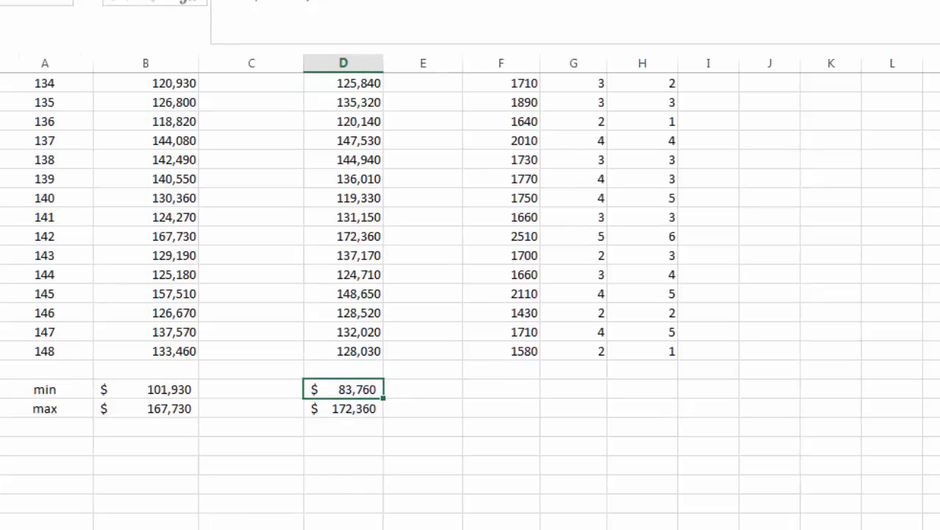
Enter 80,000 in E2 as the first bin boundary for the selling prices
{"action": "scroll", "coordinate": [419, 221], "scroll_direction": "up", "scroll_amount": 20}
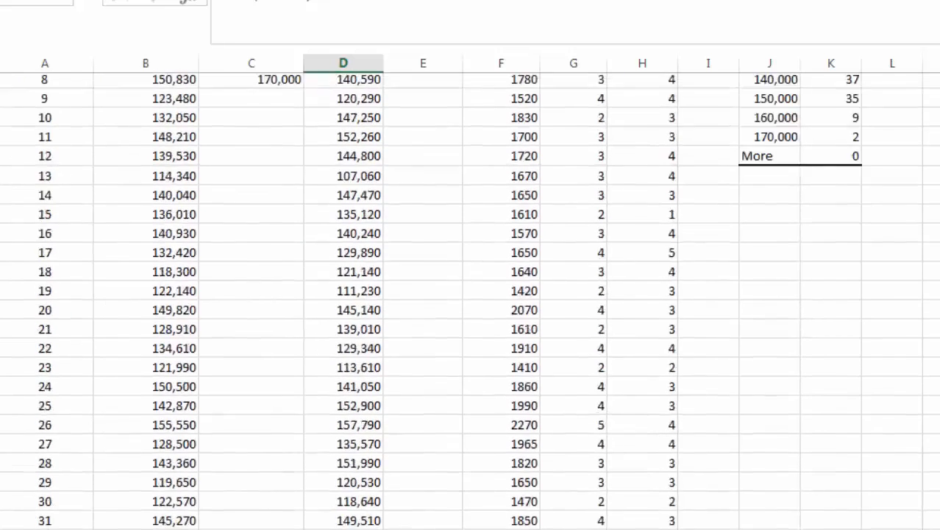
{"action": "left_click", "coordinate": [419, 109]}
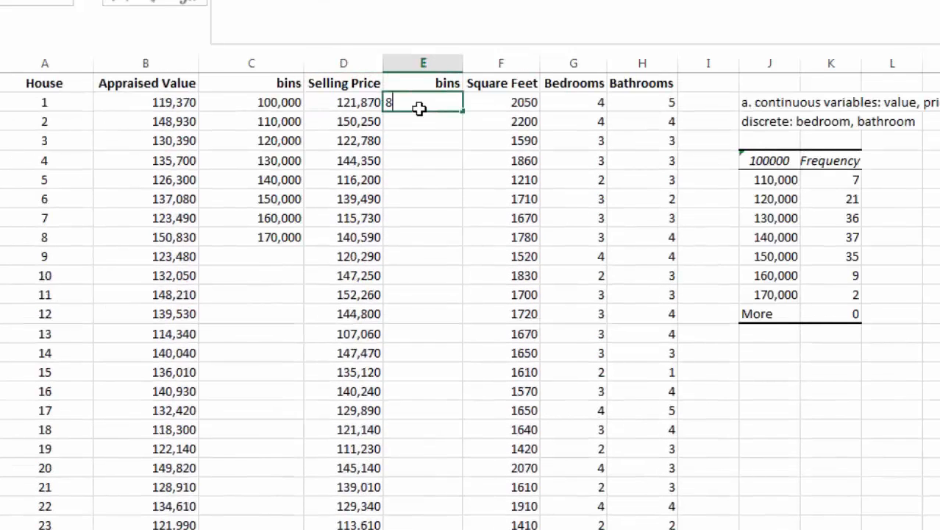
{"action": "type", "text": "80,000"}
{"action": "key", "text": "Return"}
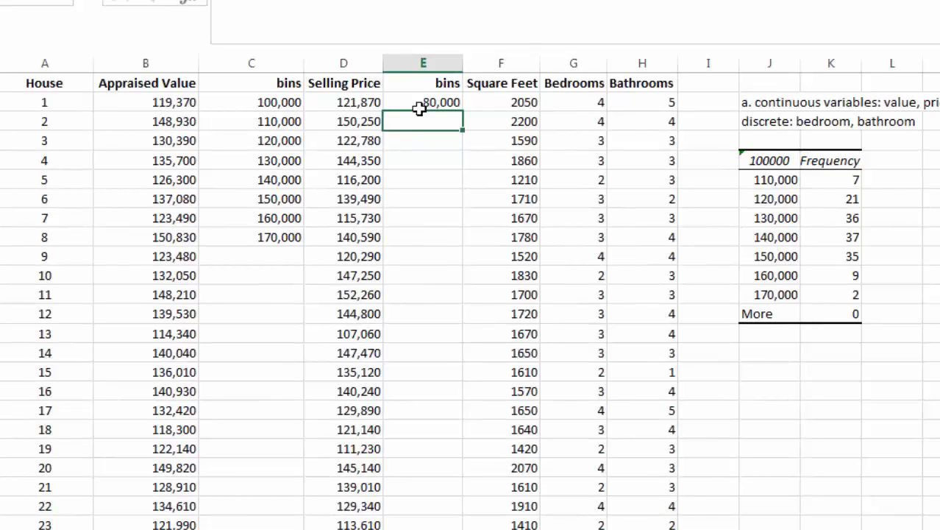
Enter the formula =E2+10000 in E3 to calculate the second bin boundary for the selling prices
{"action": "left_click", "coordinate": [420, 108]}
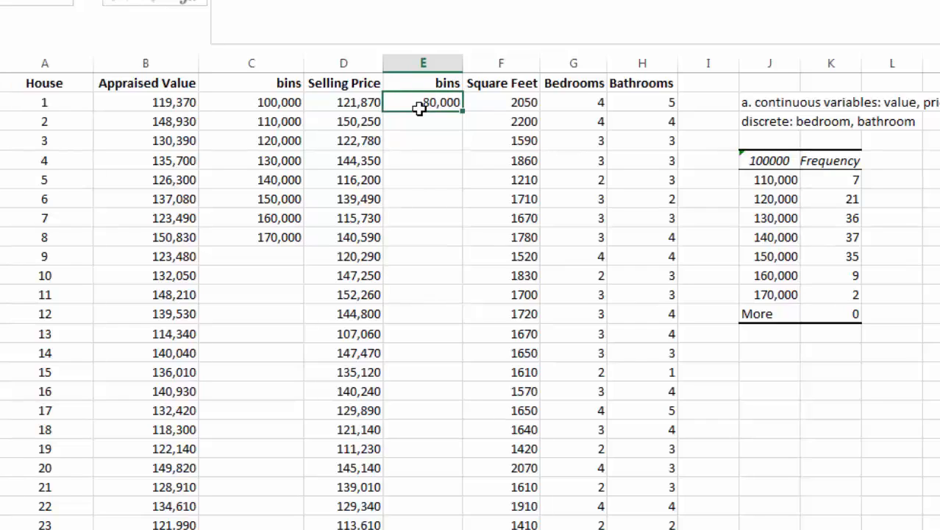
{"action": "key", "text": "Return"}
{"action": "type", "text": "="}
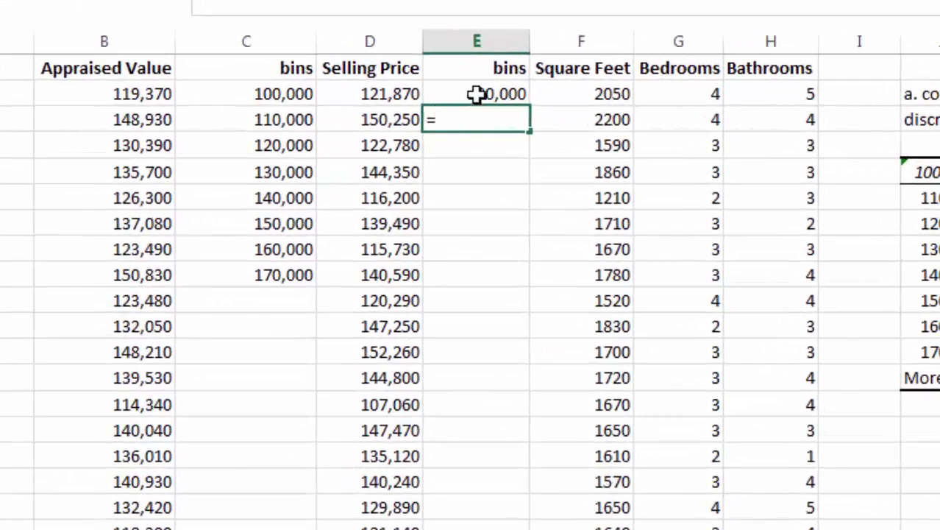
{"action": "left_click", "coordinate": [477, 94]}
{"action": "type", "text": "+1"}
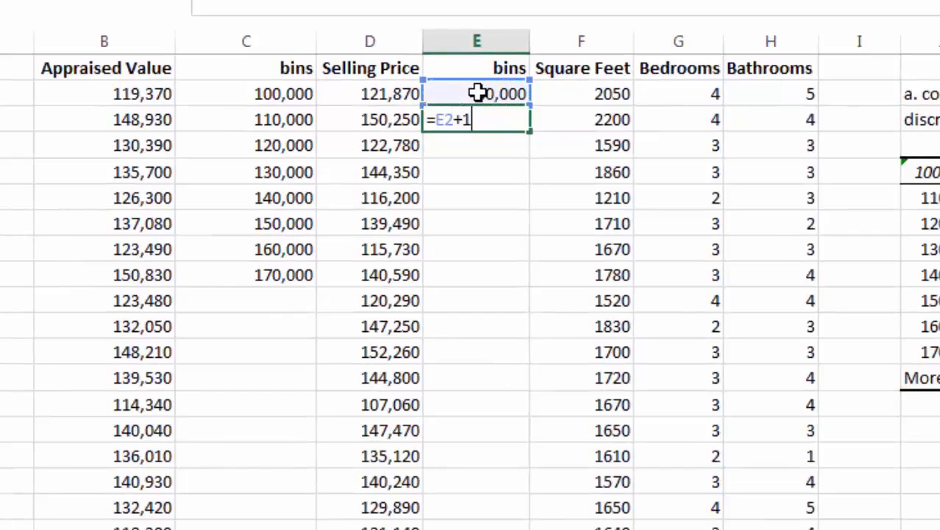
{"action": "type", "text": "0000"}
{"action": "key", "text": "Return"}
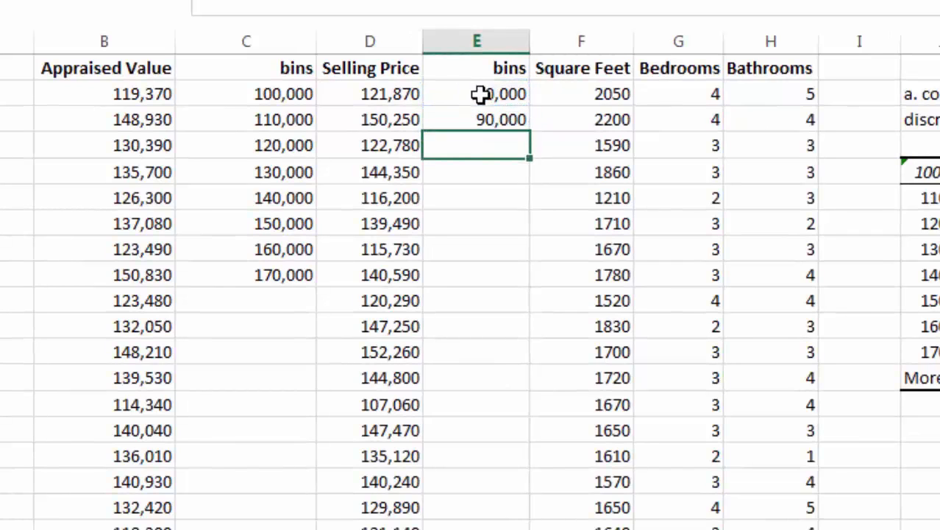
Fill the bin formula from E3 down through E12 to complete the selling price bins up to 180,000
{"action": "left_click", "coordinate": [504, 122]}
{"action": "left_click_drag", "start_coordinate": [529, 131], "coordinate": [501, 376]}
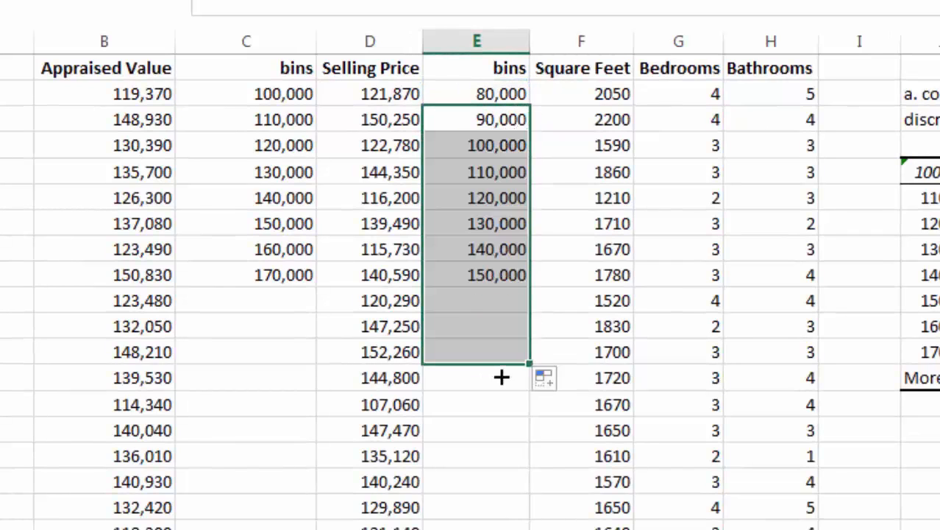
{"action": "left_click", "coordinate": [505, 395]}
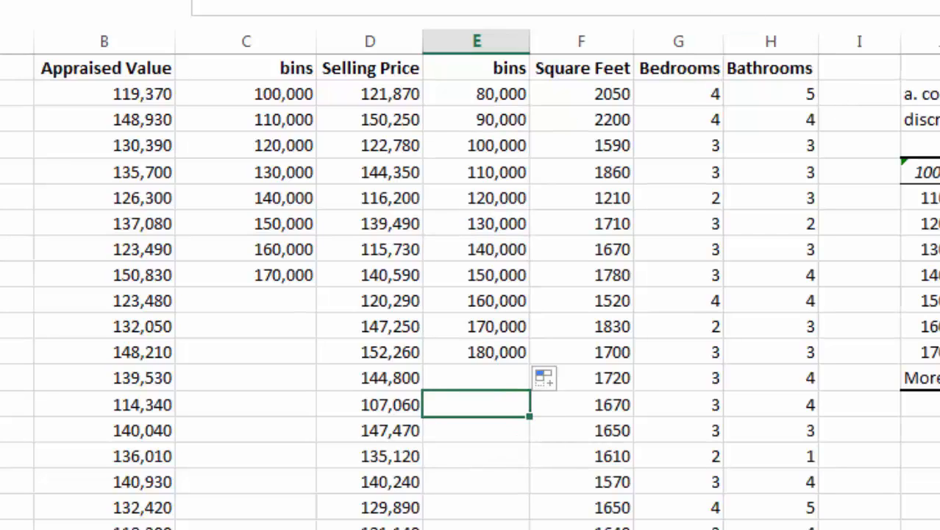
Start the Histogram tool from Data Analysis and set its input range to the selling prices in D2:D149
{"action": "left_click", "coordinate": [302, 1]}
{"action": "left_click", "coordinate": [936, 1]}
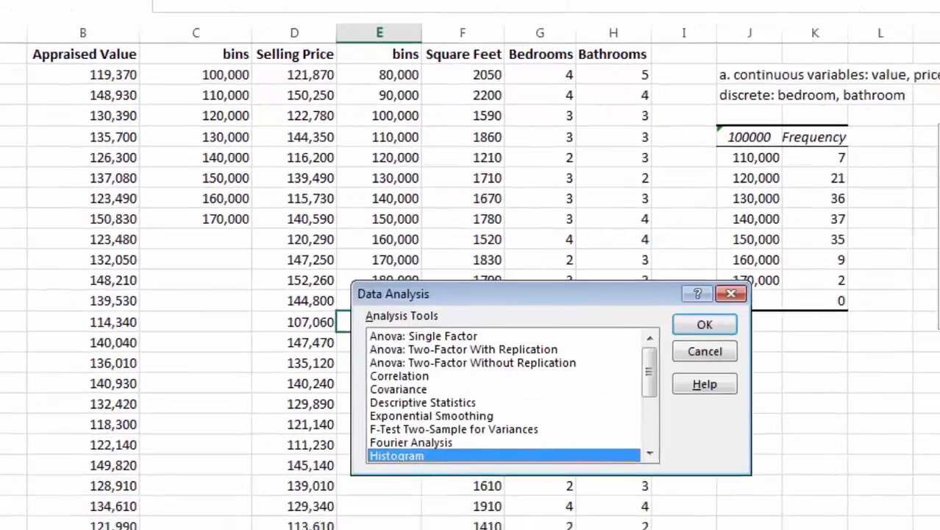
{"action": "left_click", "coordinate": [627, 289]}
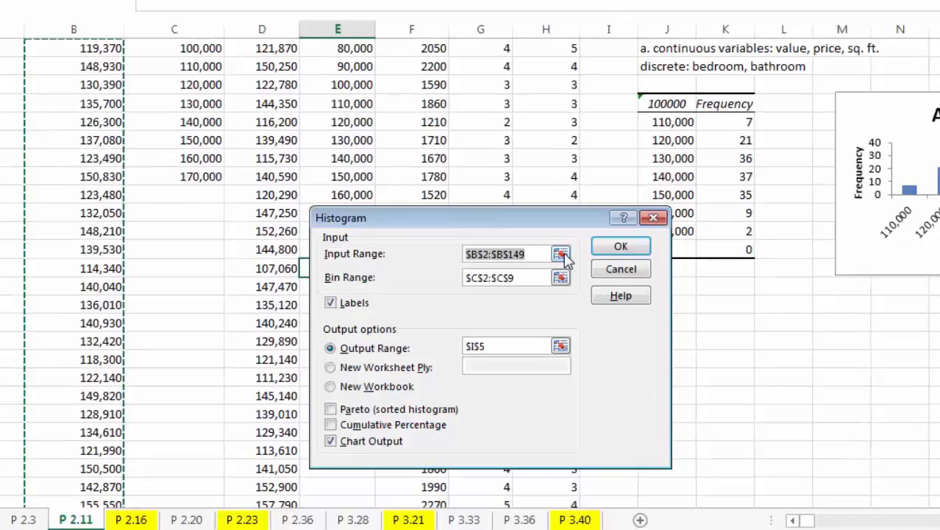
{"action": "left_click", "coordinate": [477, 255]}
{"action": "key", "text": "BackSpace"}
{"action": "type", "text": "d"}
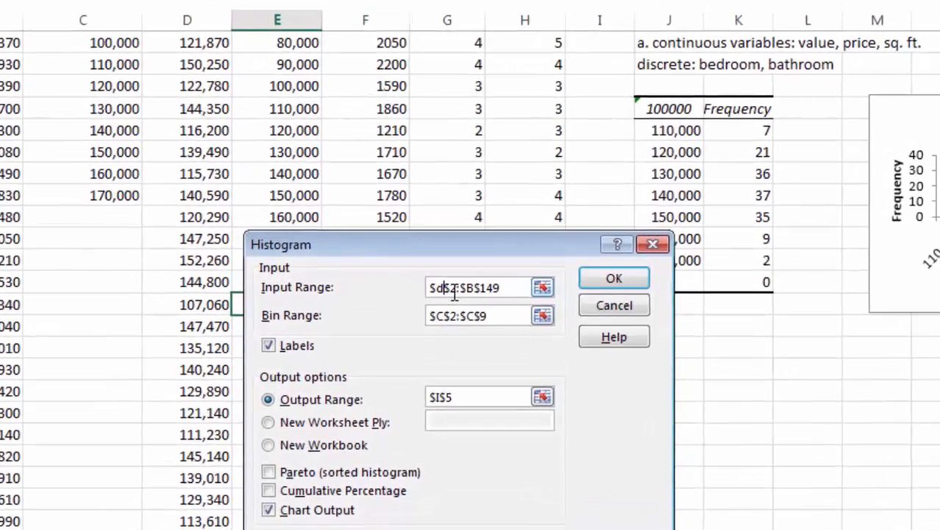
{"action": "left_click", "coordinate": [477, 288]}
{"action": "key", "text": "BackSpace"}
{"action": "type", "text": "d"}
Set the histogram's bin range to E2:E12
{"action": "key", "text": "BackSpace"}
{"action": "type", "text": "e"}
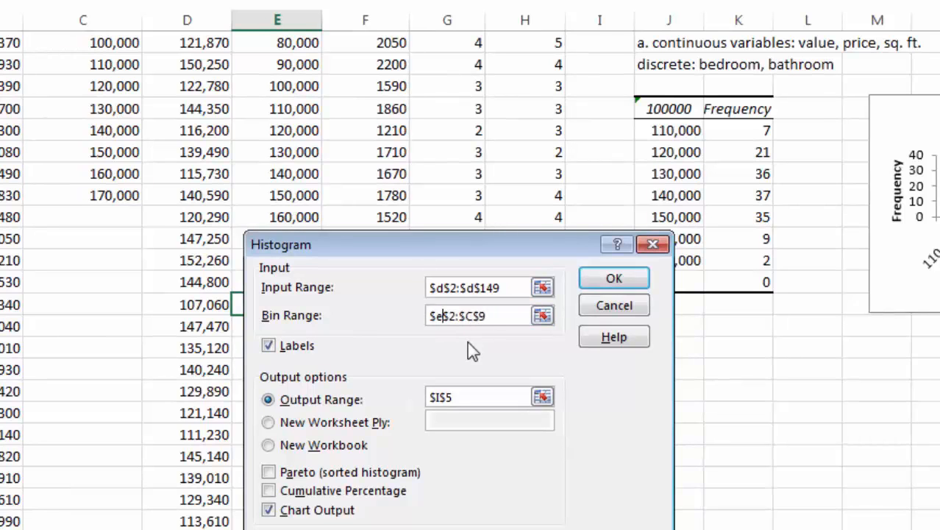
{"action": "left_click", "coordinate": [475, 316]}
{"action": "key", "text": "BackSpace"}
{"action": "type", "text": "e"}
{"action": "left_click_drag", "start_coordinate": [509, 249], "coordinate": [705, 271]}
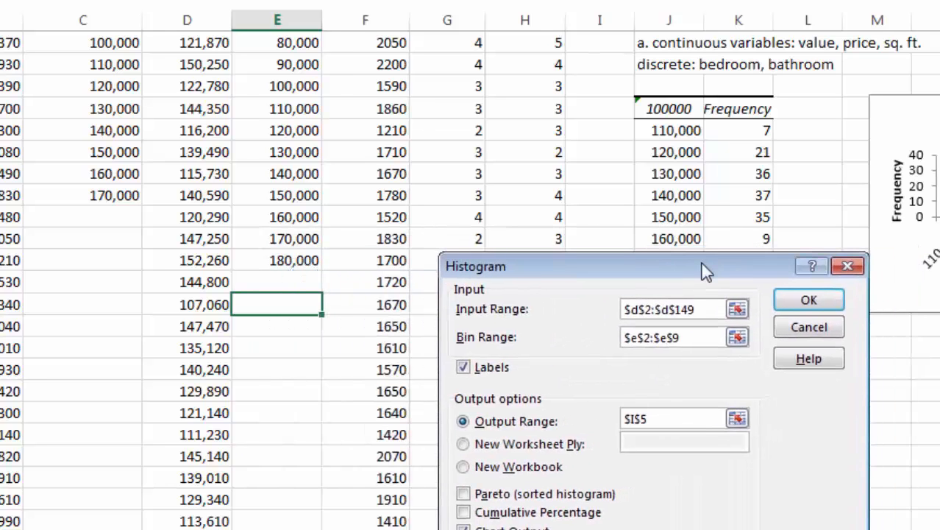
{"action": "left_click", "coordinate": [688, 337]}
{"action": "key", "text": "BackSpace"}
{"action": "type", "text": "12"}
Set the output range to J16 and generate the selling price frequency table and chart
{"action": "left_click", "coordinate": [738, 419]}
{"action": "left_click_drag", "start_coordinate": [747, 264], "coordinate": [479, 302]}
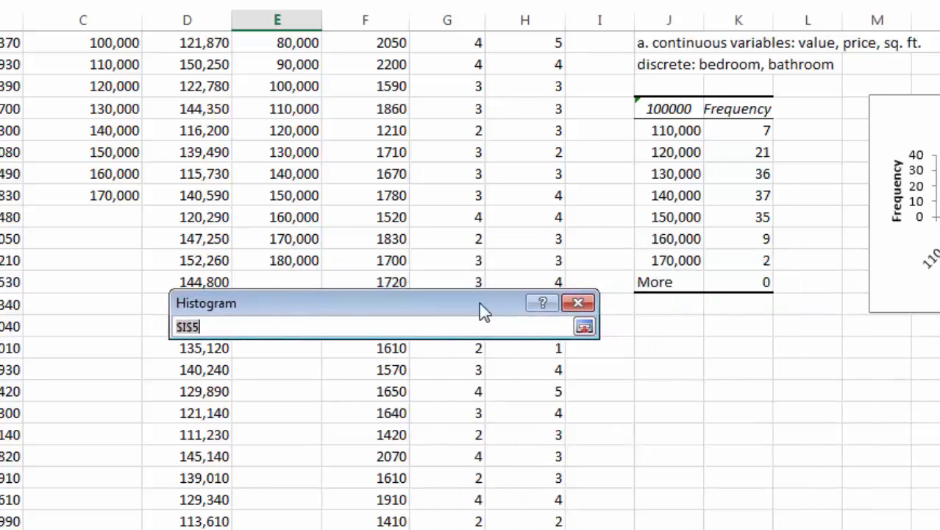
{"action": "left_click", "coordinate": [670, 352]}
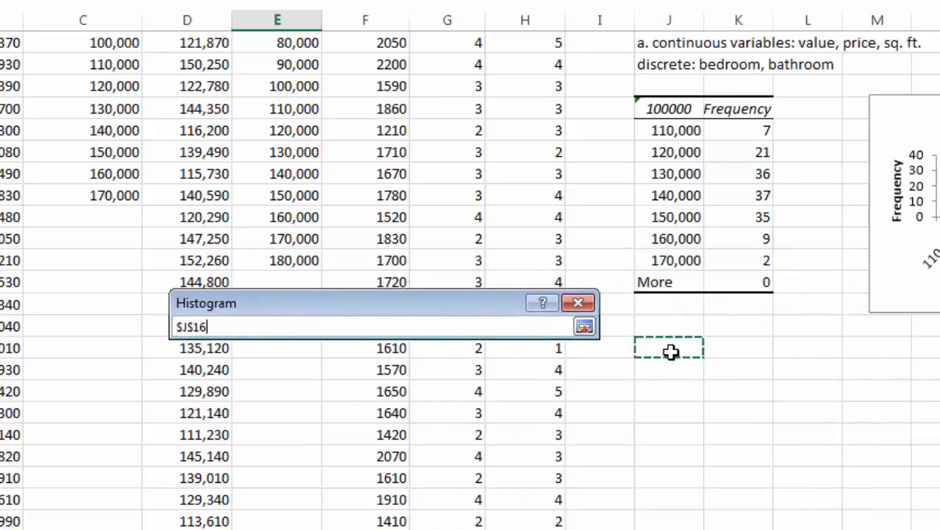
{"action": "left_click", "coordinate": [584, 326]}
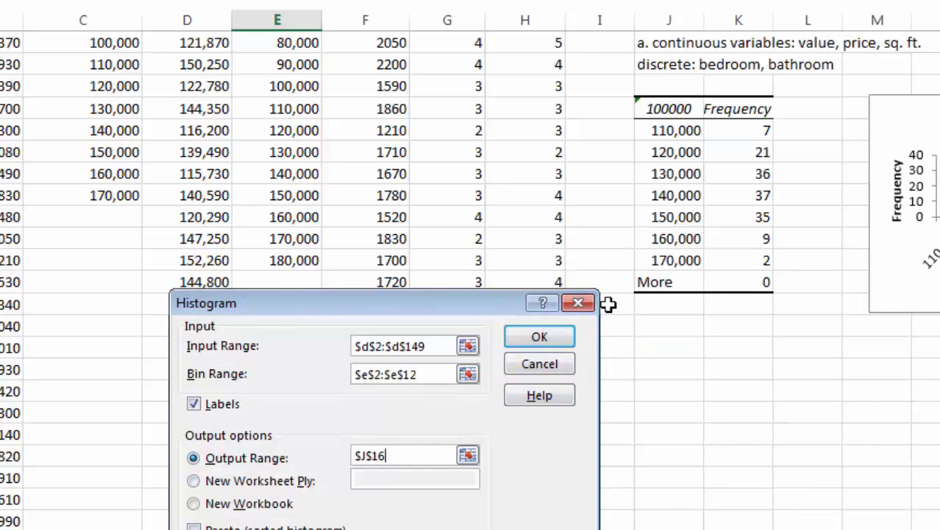
{"action": "left_click", "coordinate": [544, 337]}
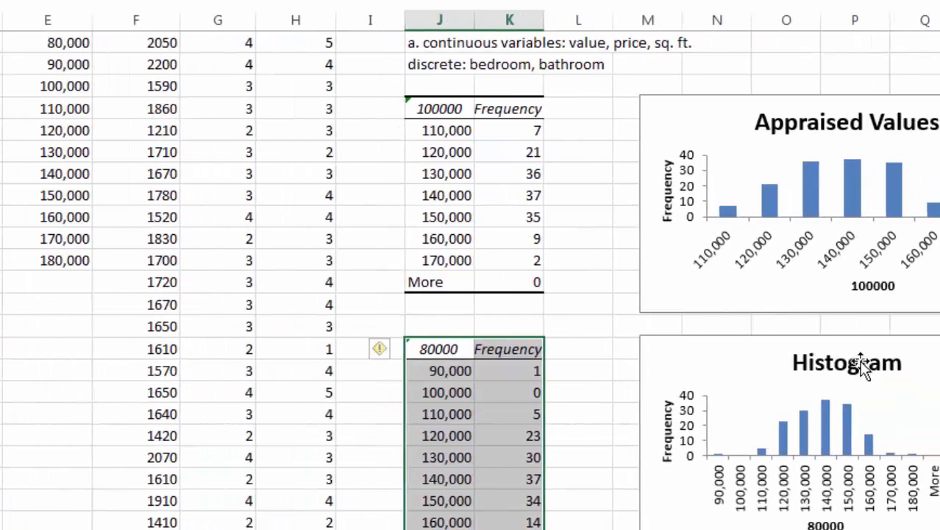
Retitle the new histogram "Selling Prices" and delete its Frequency legend
{"action": "left_click", "coordinate": [860, 361]}
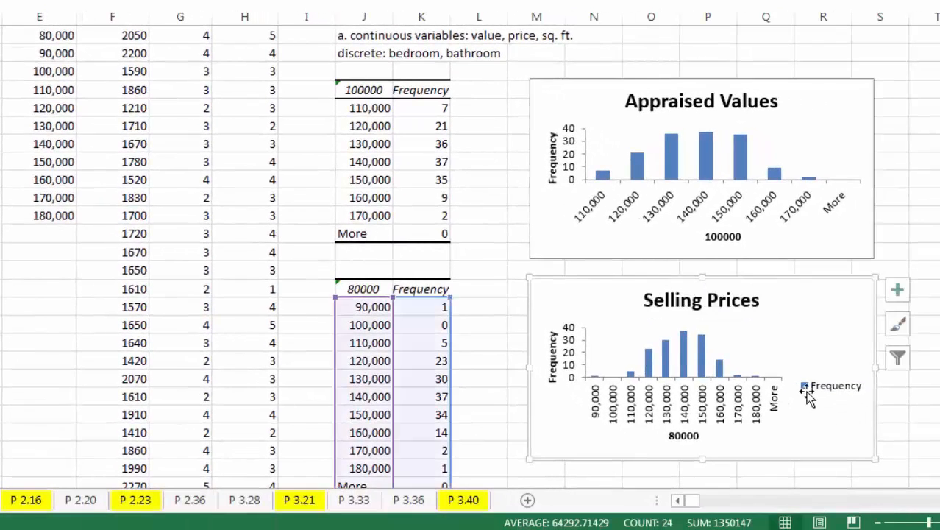
{"action": "left_click", "coordinate": [828, 385]}
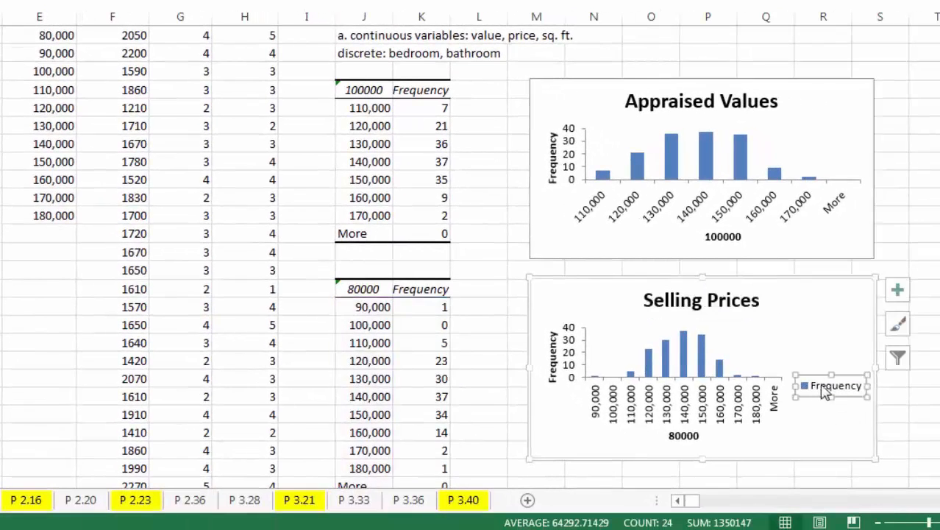
{"action": "key", "text": "Delete"}
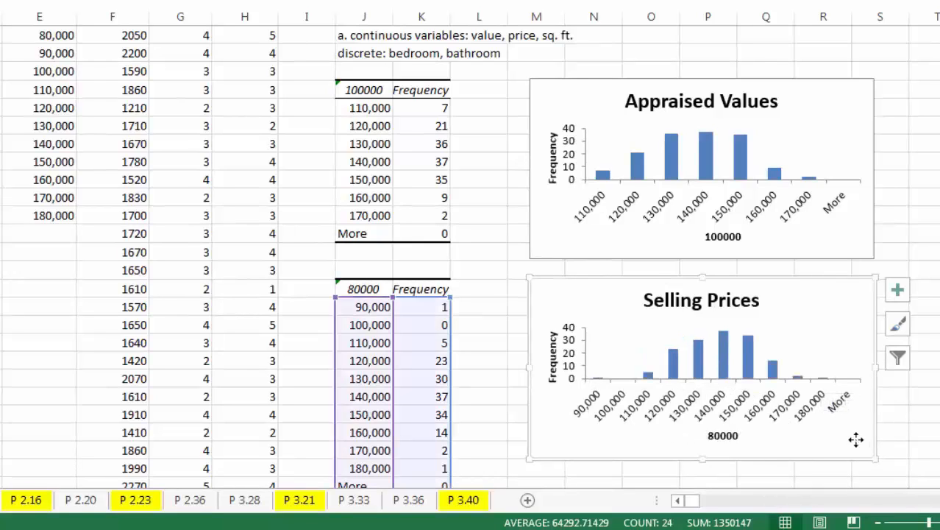
{"action": "left_click", "coordinate": [516, 327]}
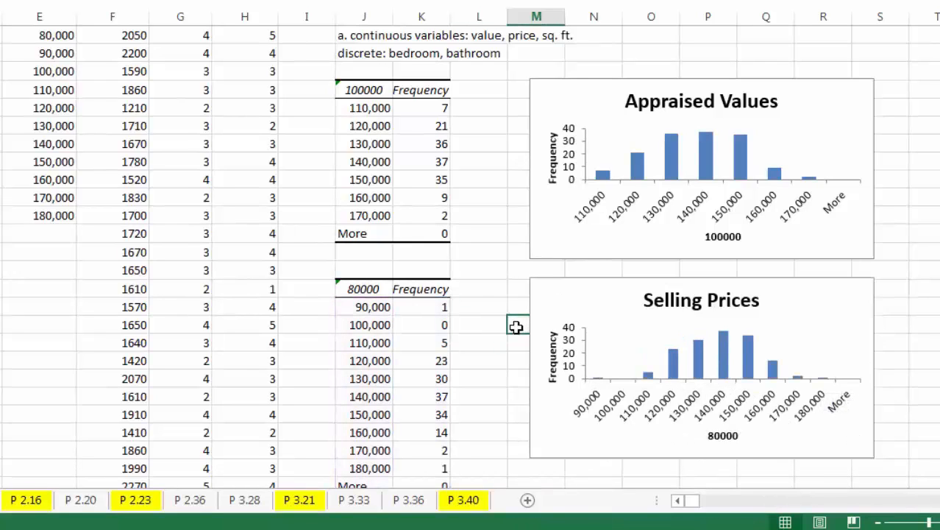
Compare the two histograms and review the house data down to its last rows, including the Bedrooms and Bathrooms columns
{"action": "left_click", "coordinate": [934, 306]}
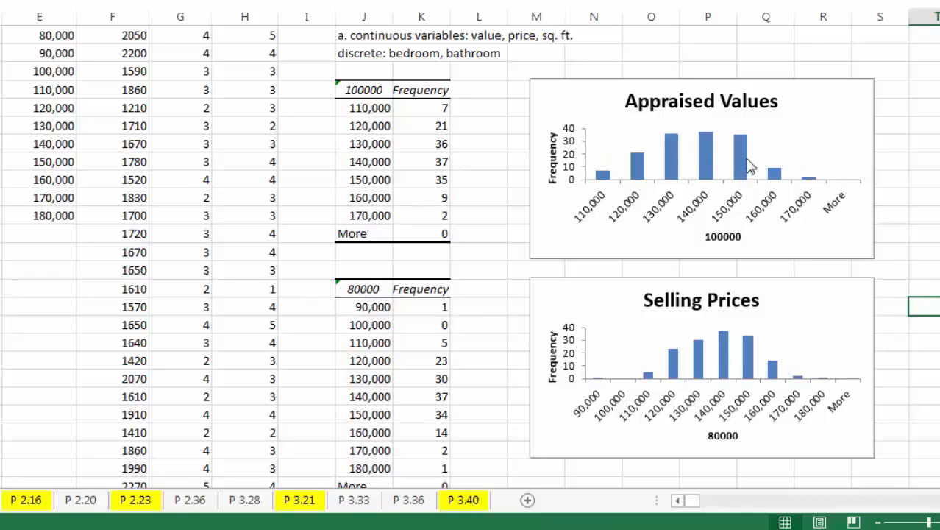
{"action": "scroll", "coordinate": [782, 214], "scroll_direction": "down", "scroll_amount": 1}
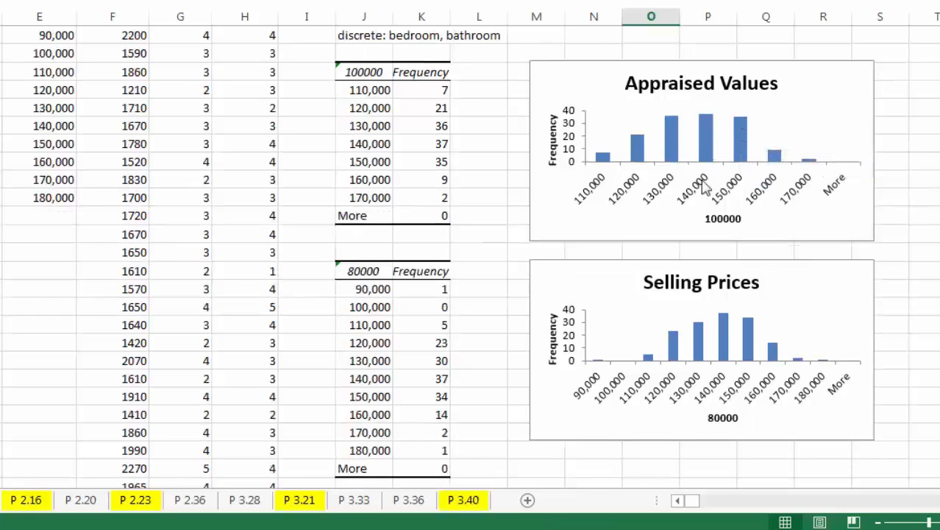
{"action": "mouse_move", "coordinate": [711, 154]}
{"action": "left_click", "coordinate": [929, 252]}
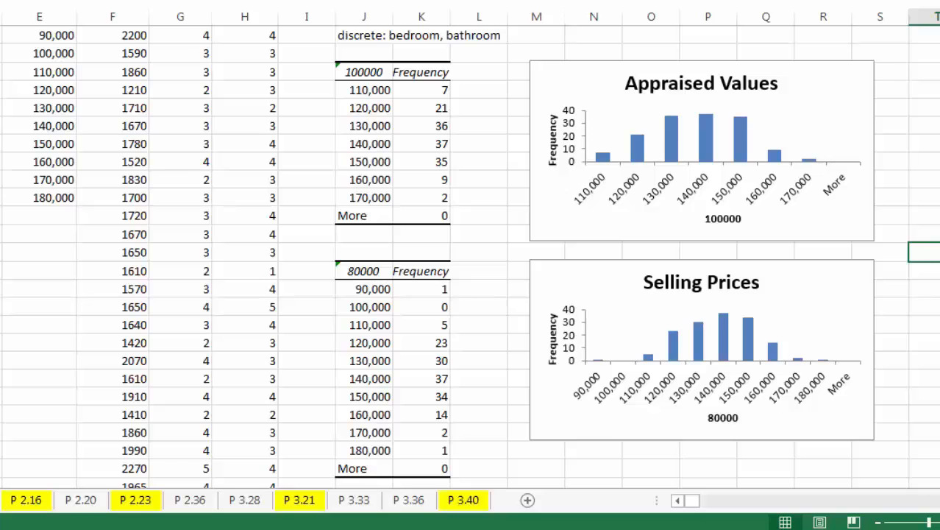
{"action": "scroll", "coordinate": [471, 258], "scroll_direction": "down", "scroll_amount": 20}
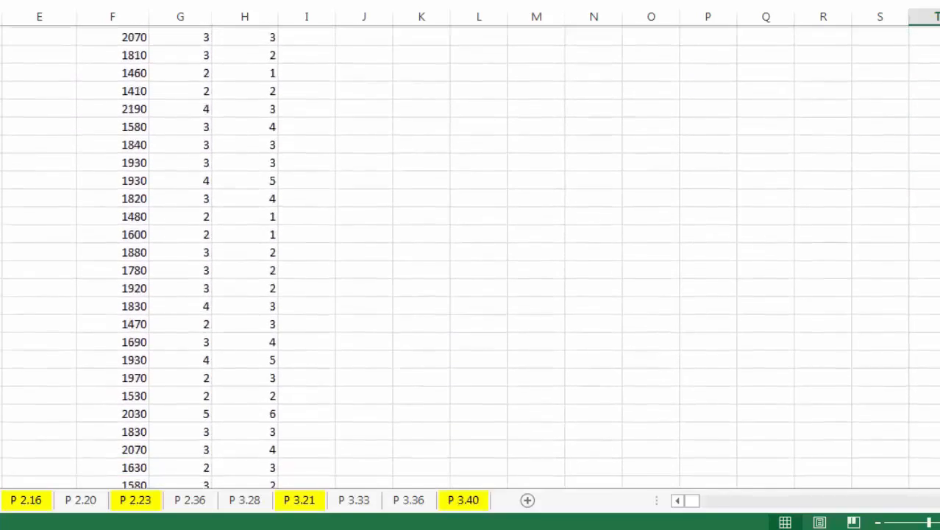
{"action": "scroll", "coordinate": [471, 258], "scroll_direction": "down", "scroll_amount": 4}
{"action": "scroll", "coordinate": [471, 257], "scroll_direction": "up", "scroll_amount": 20}
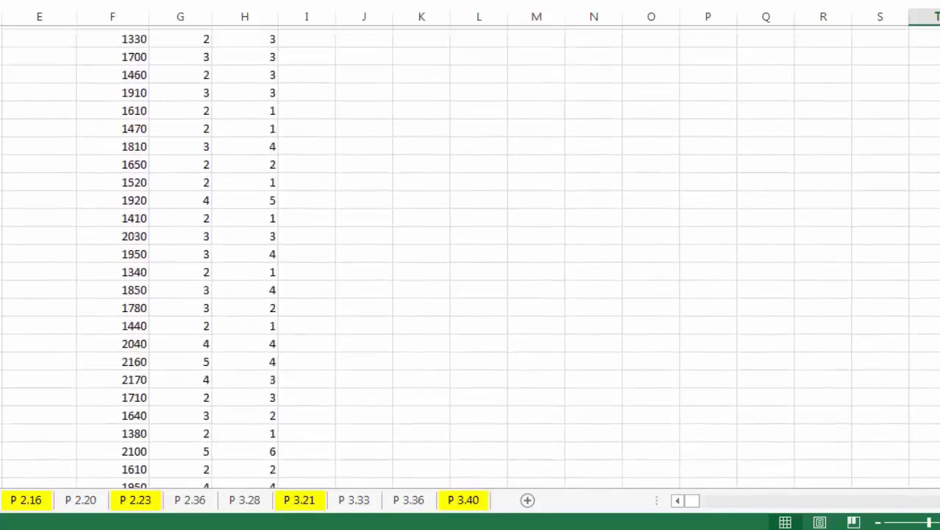
{"action": "scroll", "coordinate": [471, 258], "scroll_direction": "down", "scroll_amount": 14}
{"action": "scroll", "coordinate": [471, 258], "scroll_direction": "down", "scroll_amount": 9}
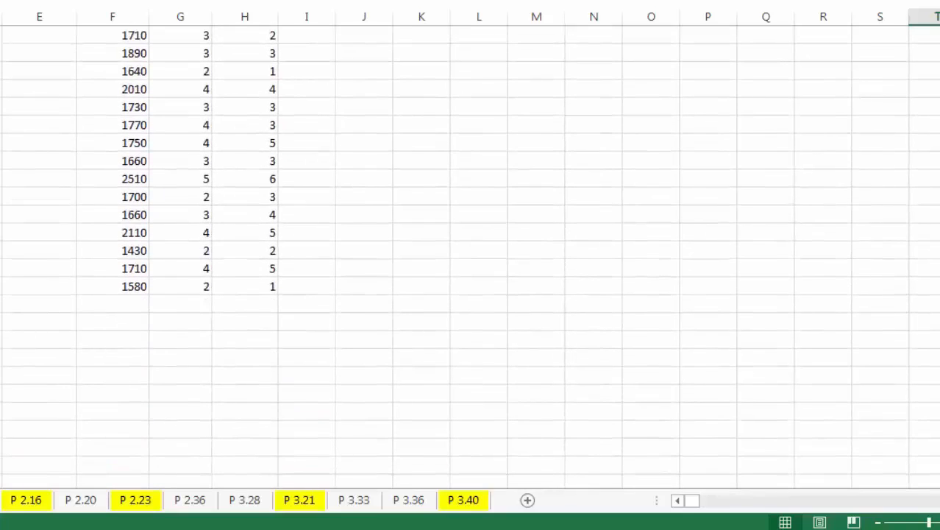
{"action": "left_click", "coordinate": [677, 500]}
{"action": "left_click", "coordinate": [677, 499]}
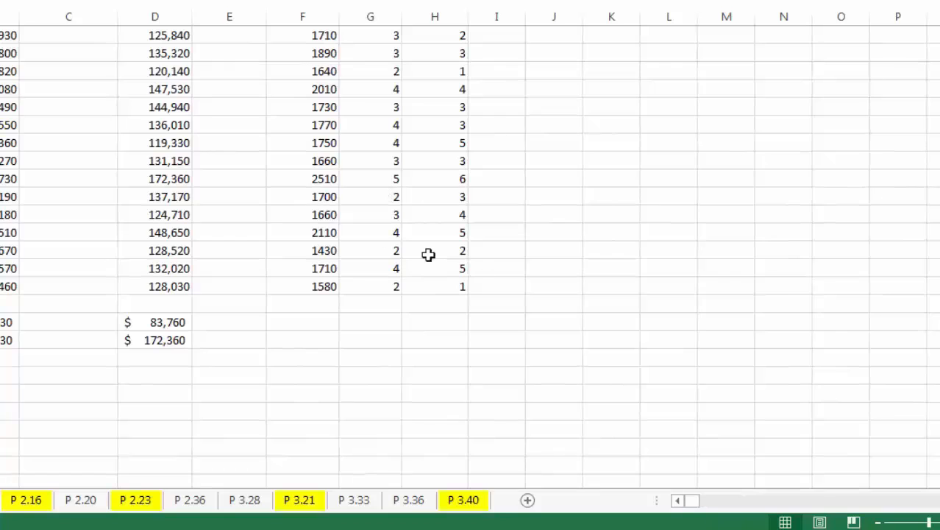
{"action": "left_click_drag", "start_coordinate": [396, 250], "coordinate": [414, 249]}
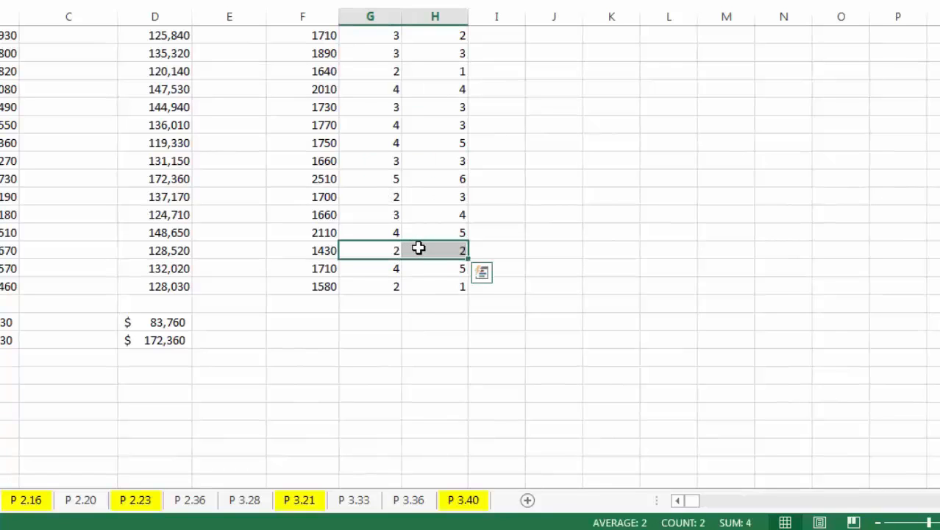
{"action": "left_click", "coordinate": [415, 307]}
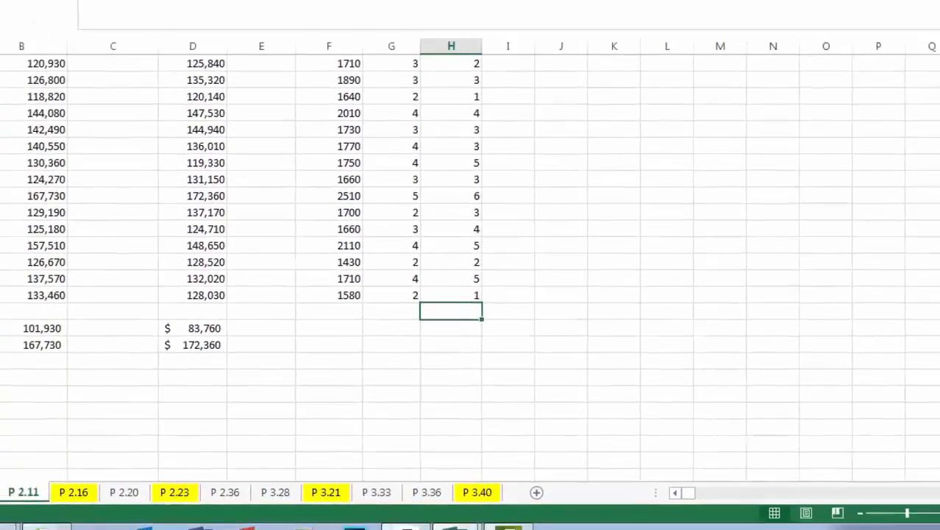
{"action": "left_click_drag", "start_coordinate": [936, 450], "coordinate": [927, 158]}
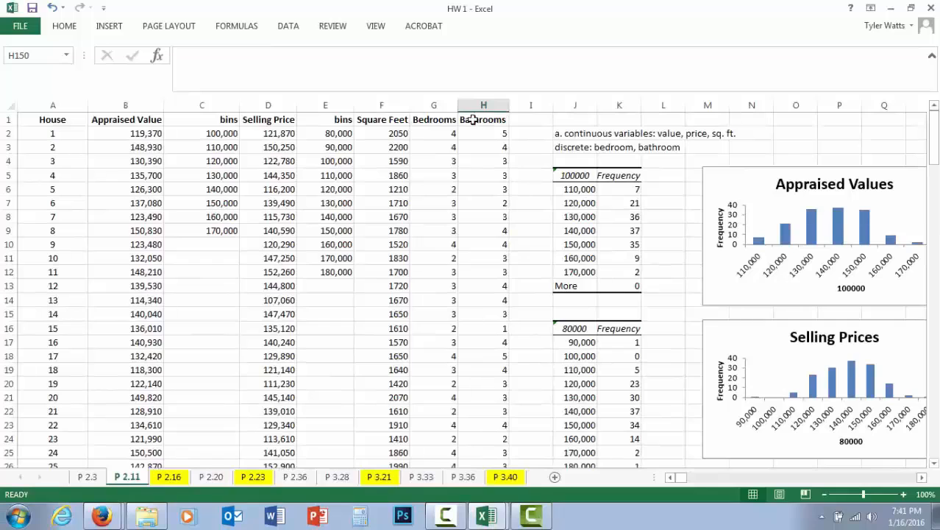
{"action": "left_click_drag", "start_coordinate": [111, 134], "coordinate": [348, 231]}
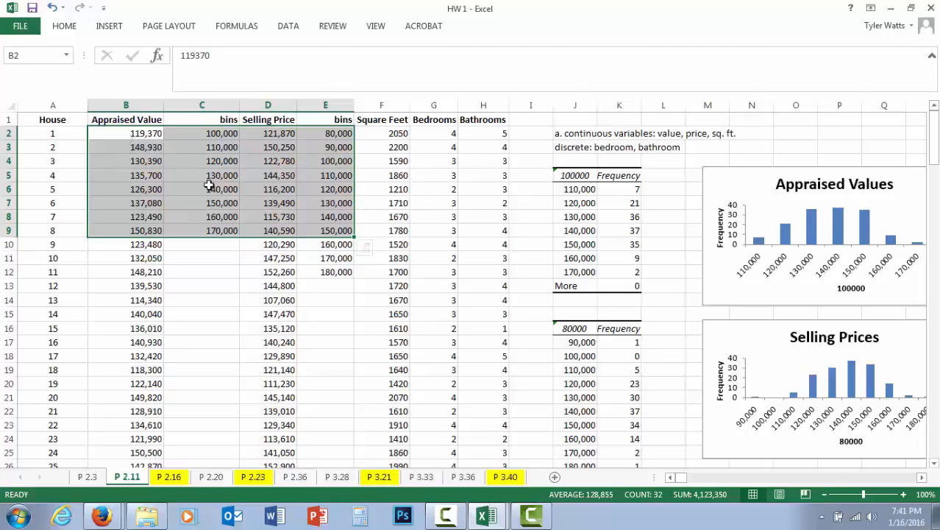
Split the sheet below header row 1 and remove the vertical split, keeping only the horizontal one
{"action": "left_click", "coordinate": [287, 26]}
{"action": "left_click", "coordinate": [334, 26]}
{"action": "left_click", "coordinate": [375, 27]}
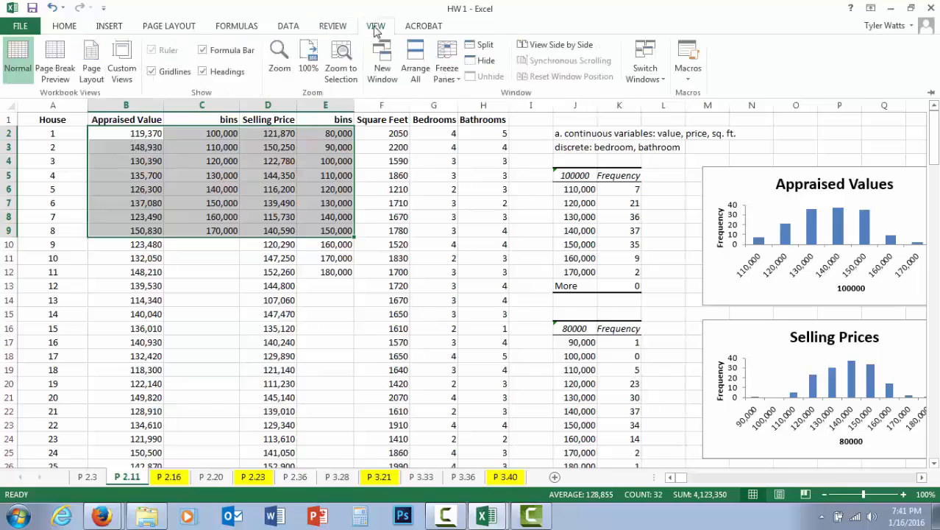
{"action": "left_click", "coordinate": [481, 44]}
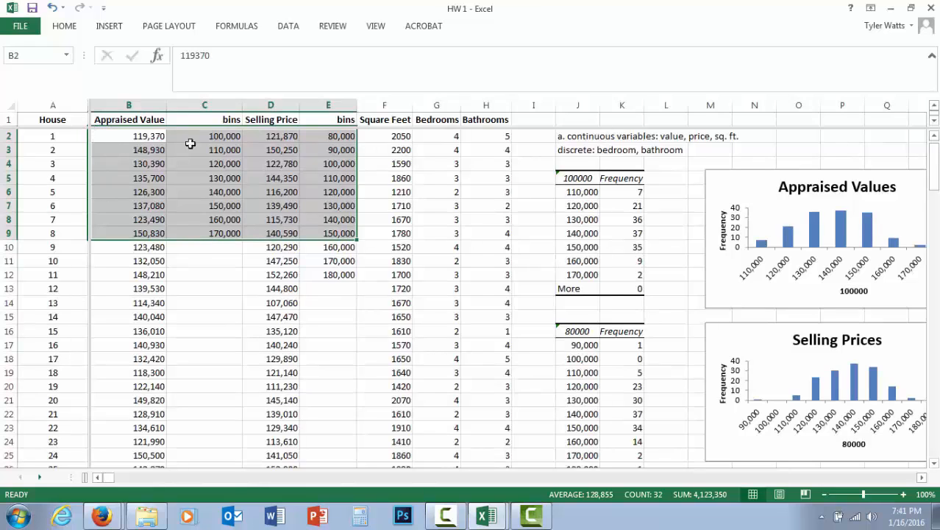
{"action": "left_click", "coordinate": [174, 269]}
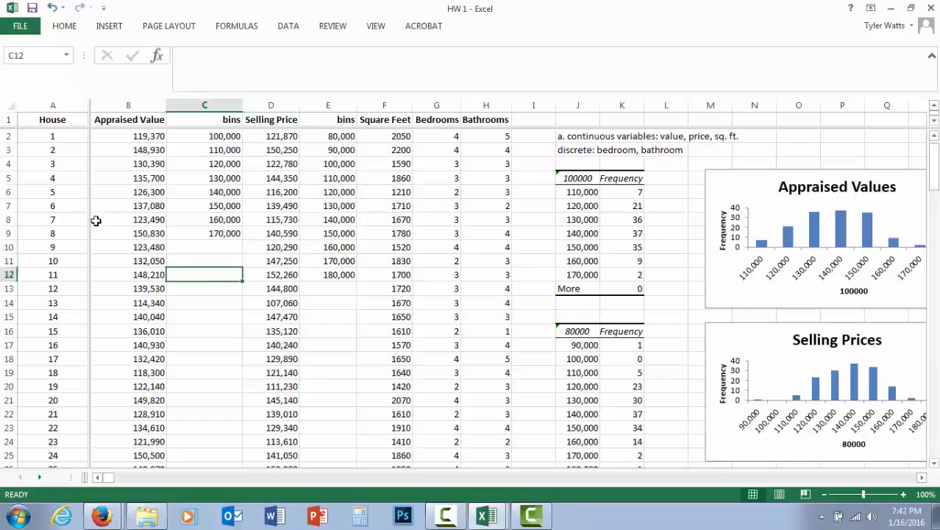
{"action": "left_click_drag", "start_coordinate": [88, 217], "coordinate": [3, 219]}
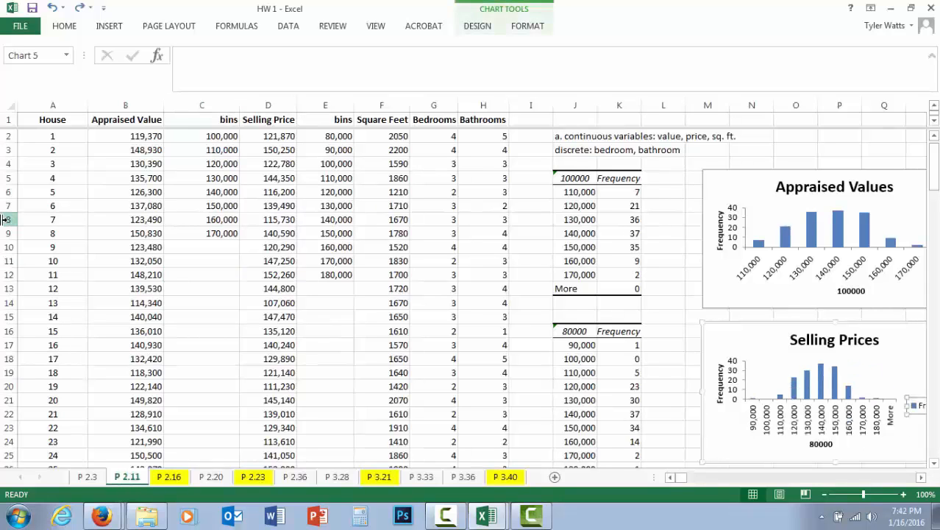
{"action": "left_click", "coordinate": [155, 220]}
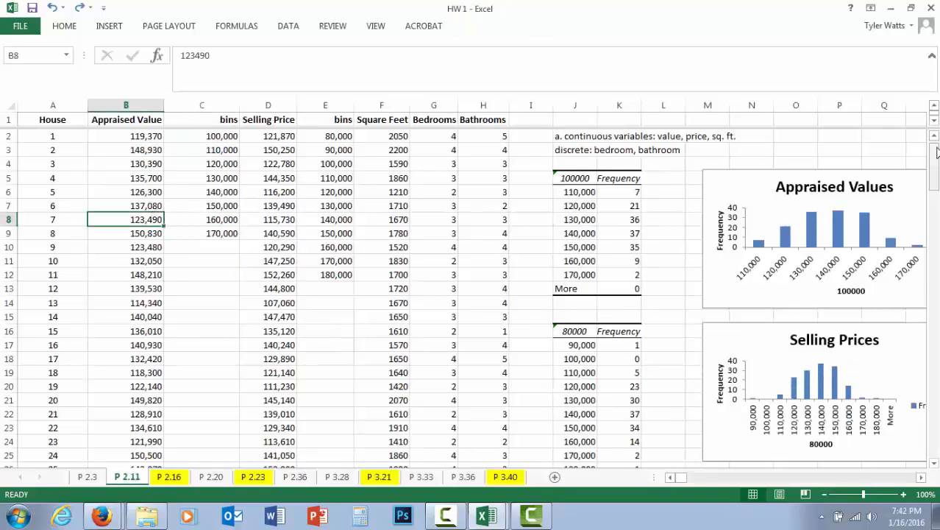
Copy the Selling Price min and max formulas in D151:D152 across through column H
{"action": "scroll", "coordinate": [132, 151], "scroll_direction": "down", "scroll_amount": 9}
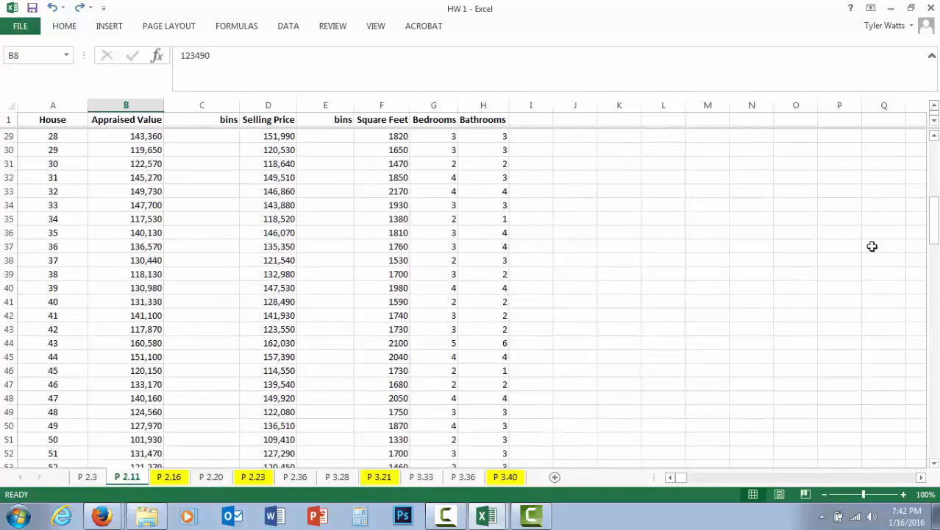
{"action": "left_click_drag", "start_coordinate": [933, 221], "coordinate": [925, 450]}
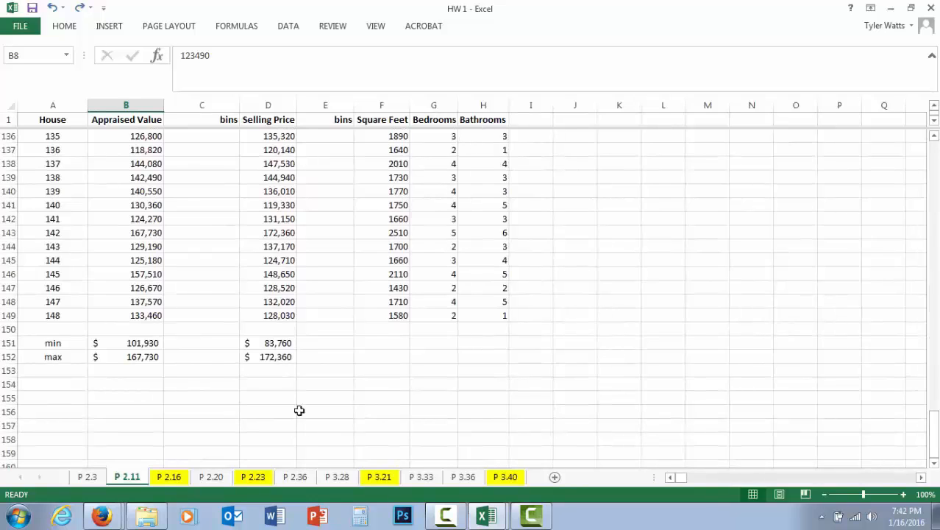
{"action": "left_click", "coordinate": [284, 343]}
{"action": "left_click_drag", "start_coordinate": [283, 343], "coordinate": [307, 379]}
{"action": "left_click", "coordinate": [288, 356]}
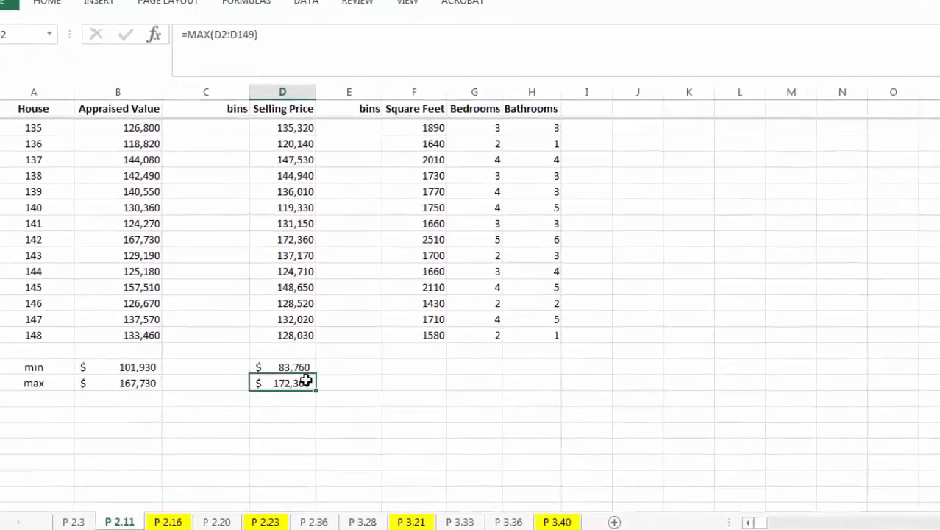
{"action": "left_click_drag", "start_coordinate": [353, 444], "coordinate": [635, 442]}
{"action": "left_click", "coordinate": [596, 495]}
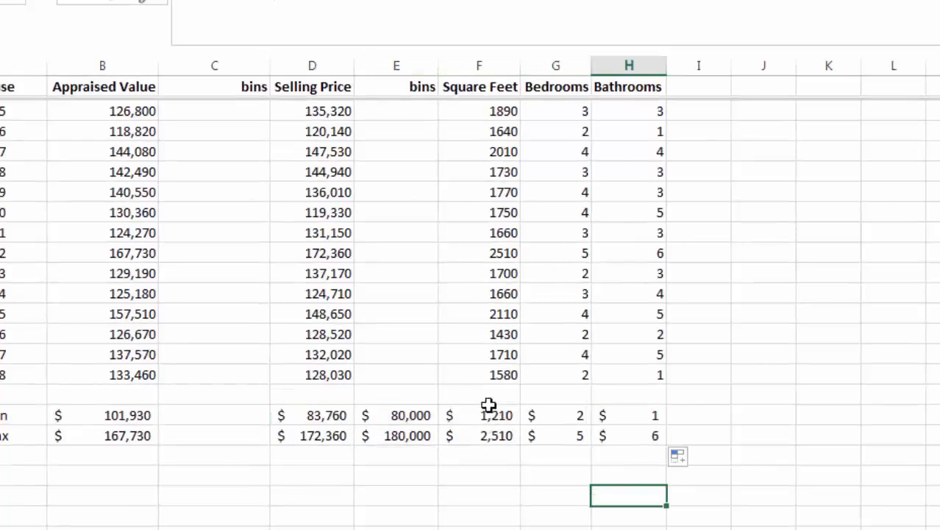
Clear the copied min and max formulas from E151:E152 and from the Bedrooms and Bathrooms cells G151:H152
{"action": "left_click_drag", "start_coordinate": [411, 415], "coordinate": [398, 442]}
{"action": "key", "text": "Delete"}
{"action": "left_click", "coordinate": [578, 419]}
{"action": "left_click_drag", "start_coordinate": [578, 420], "coordinate": [619, 443]}
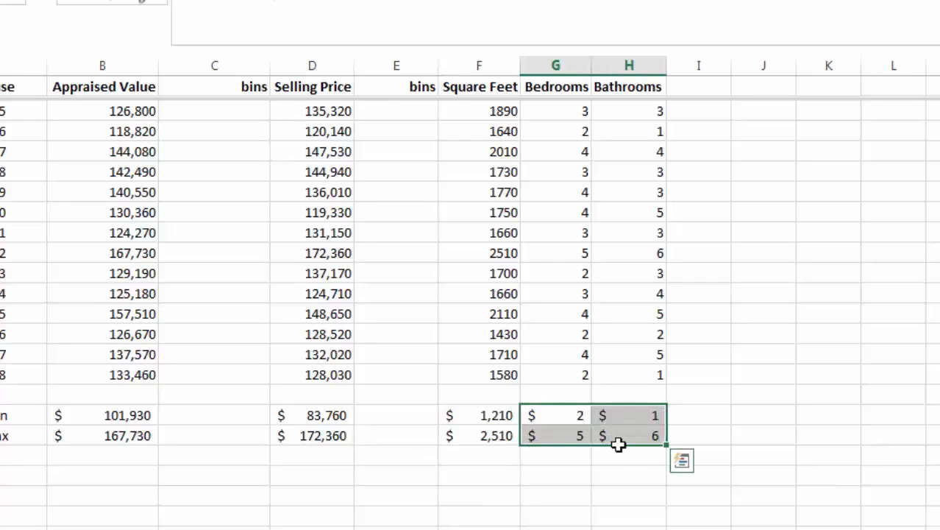
{"action": "key", "text": "Delete"}
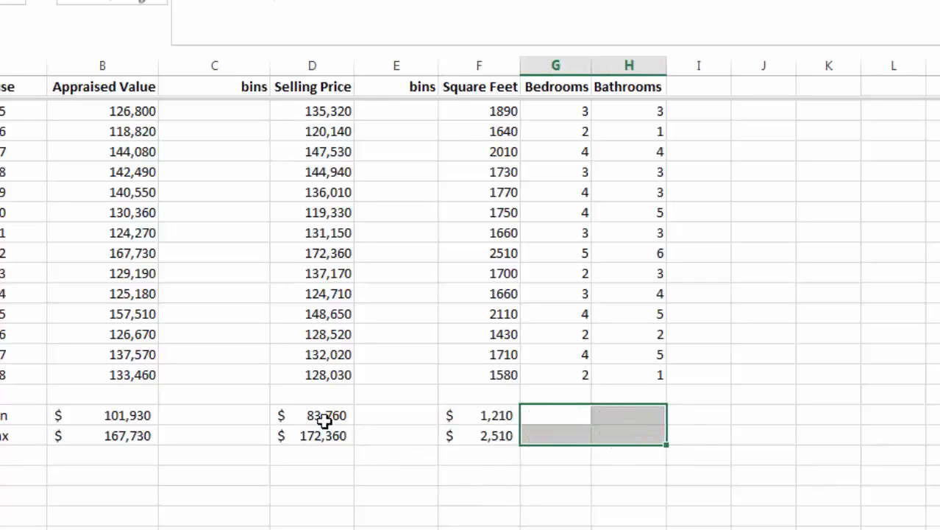
Format the Square Feet min and max in F151:F152 as Number with no decimal places
{"action": "left_click", "coordinate": [484, 417]}
{"action": "left_click_drag", "start_coordinate": [484, 418], "coordinate": [484, 435]}
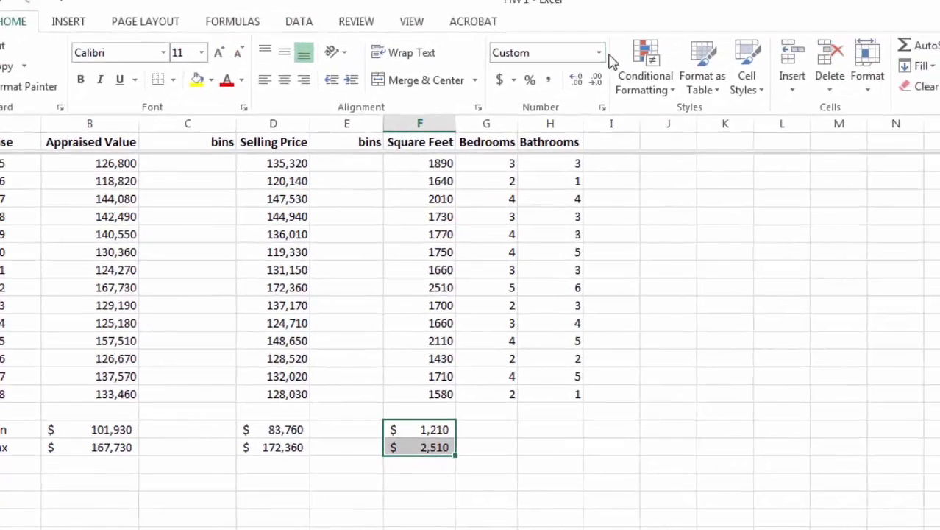
{"action": "left_click", "coordinate": [599, 52]}
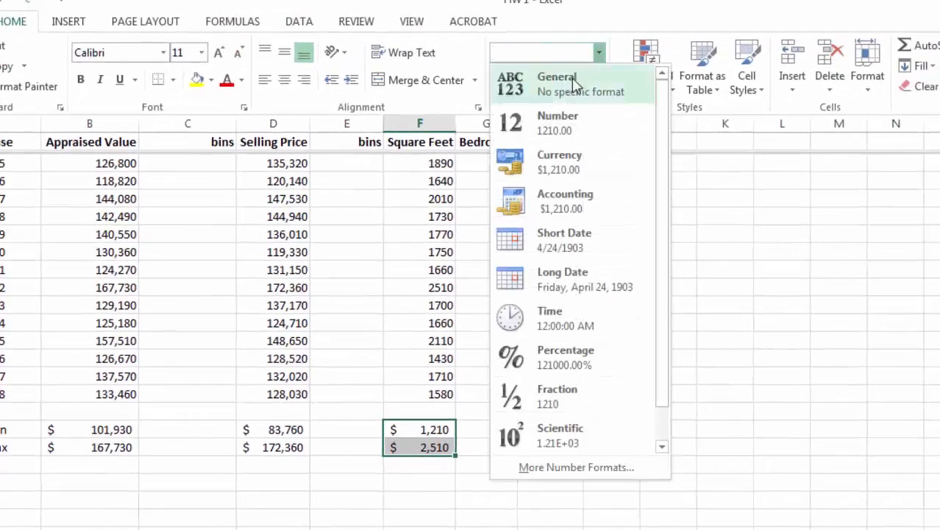
{"action": "left_click", "coordinate": [566, 131]}
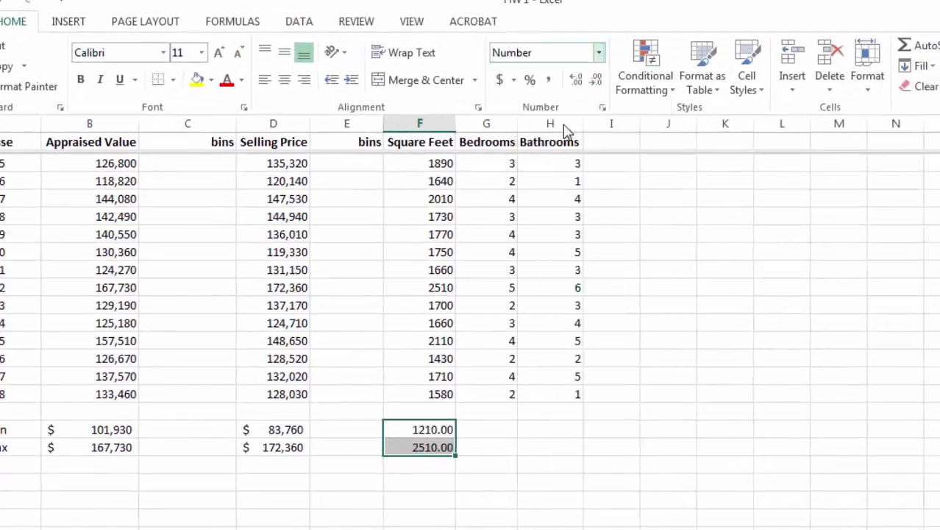
{"action": "left_click", "coordinate": [598, 80]}
{"action": "left_click", "coordinate": [598, 80]}
{"action": "left_click", "coordinate": [705, 489]}
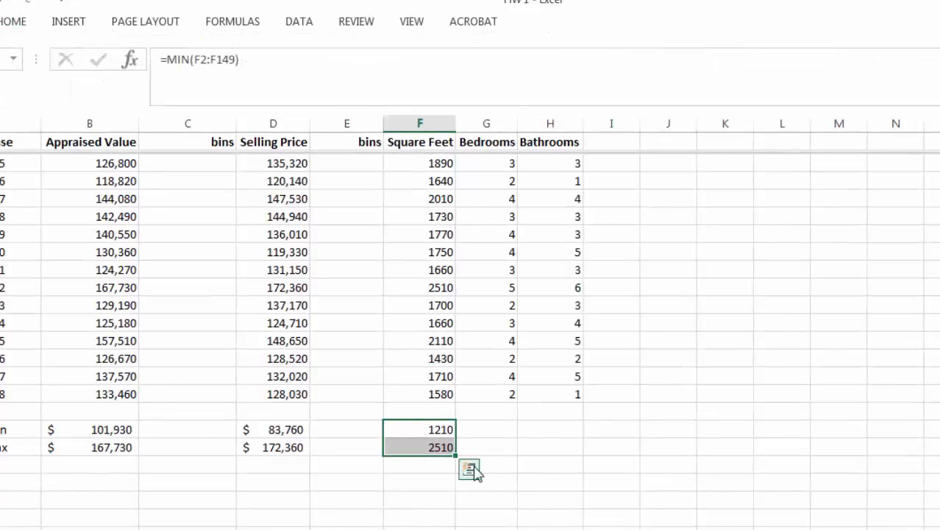
{"action": "left_click", "coordinate": [429, 465]}
{"action": "left_click_drag", "start_coordinate": [432, 428], "coordinate": [427, 441]}
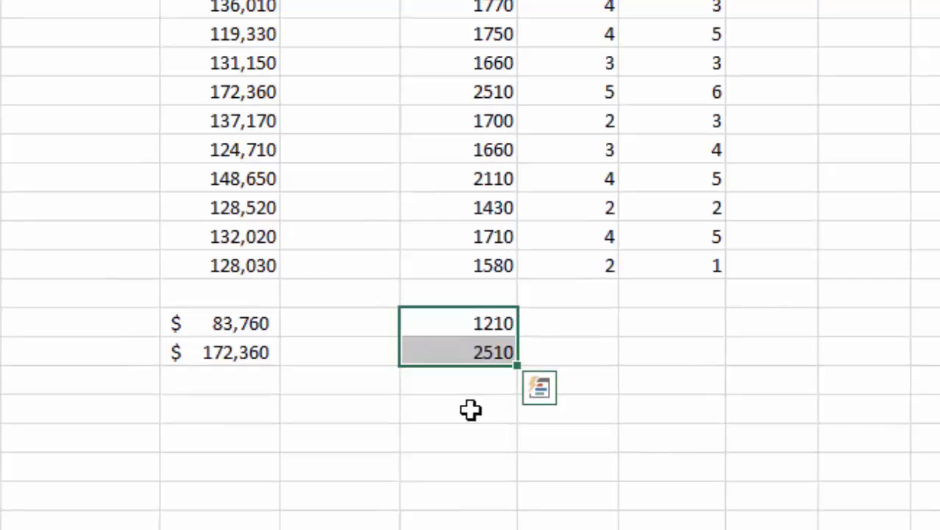
{"action": "left_click", "coordinate": [594, 390]}
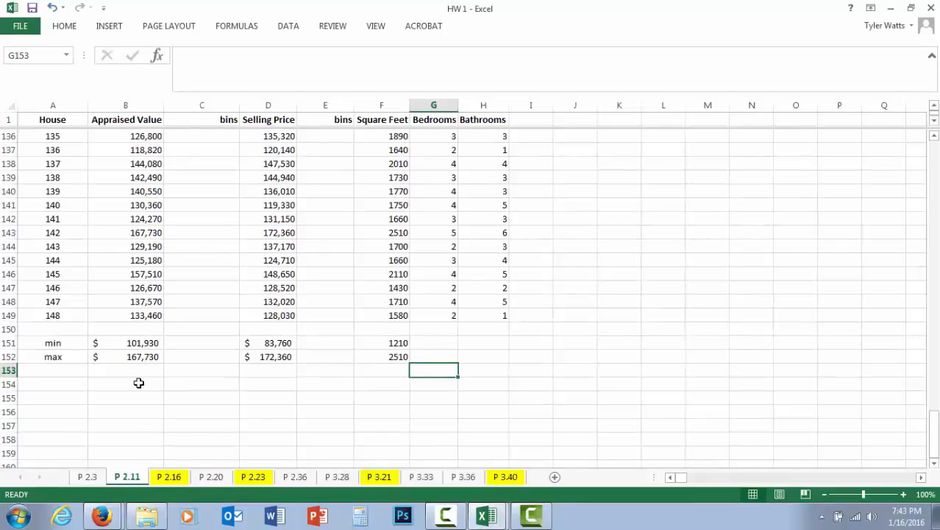
Enter the label "80th Percentile" in cell A154
{"action": "left_click", "coordinate": [75, 384]}
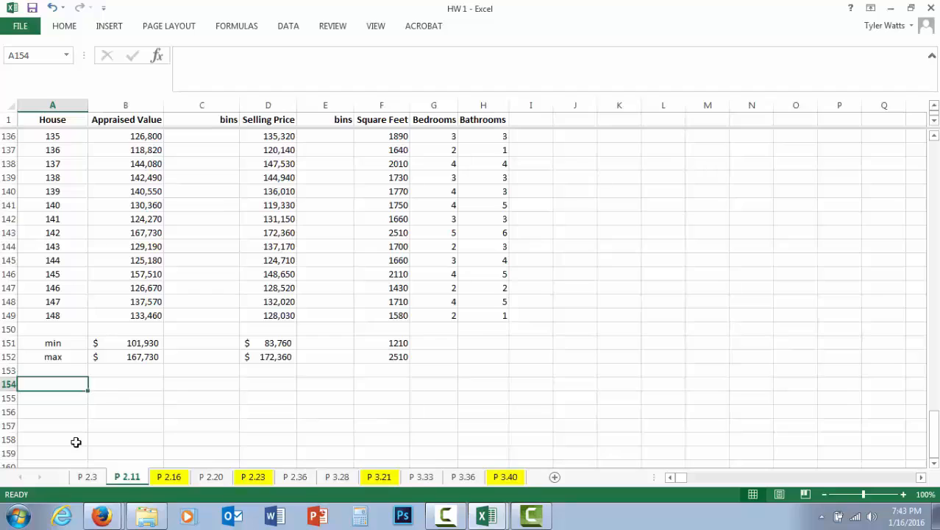
{"action": "type", "text": "80th Pe"}
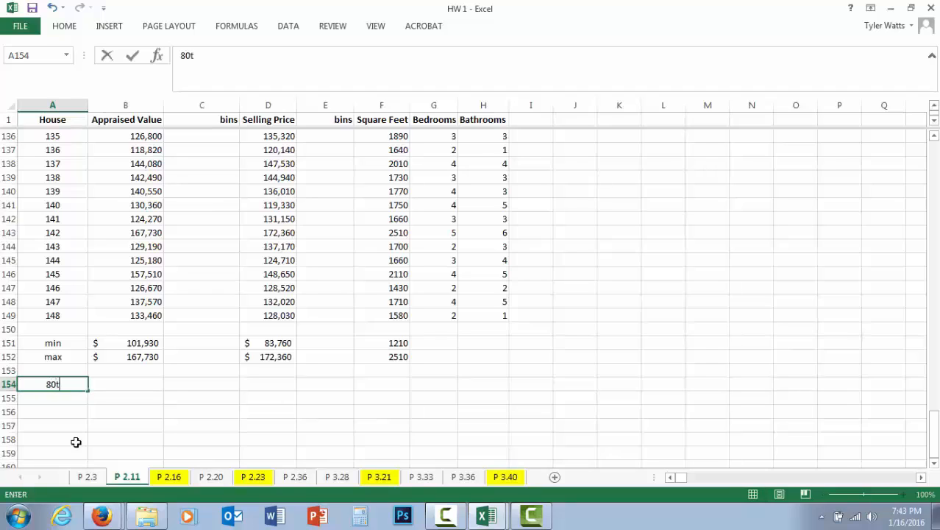
{"action": "type", "text": "rcentile"}
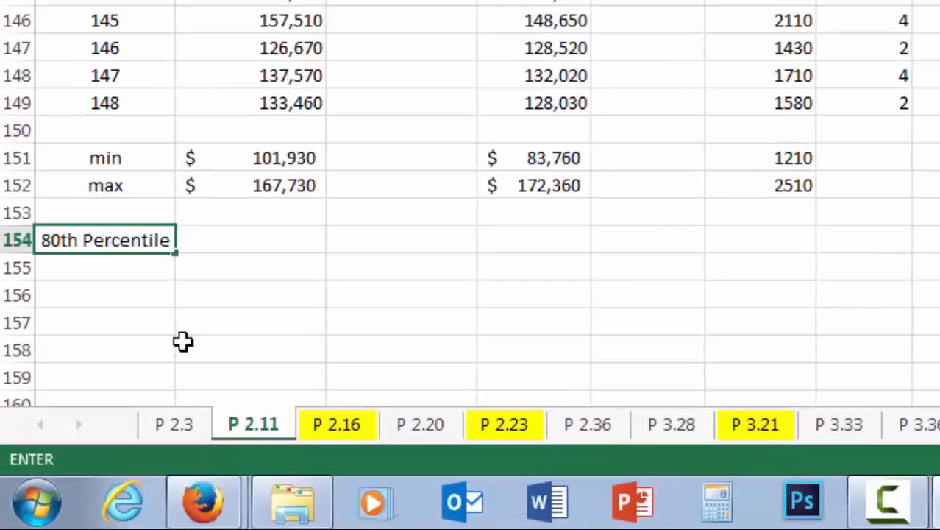
Enter a PERCENTILE.EXC formula in B154 for the appraised values B2:B149 with a k of 80
{"action": "left_click", "coordinate": [293, 240]}
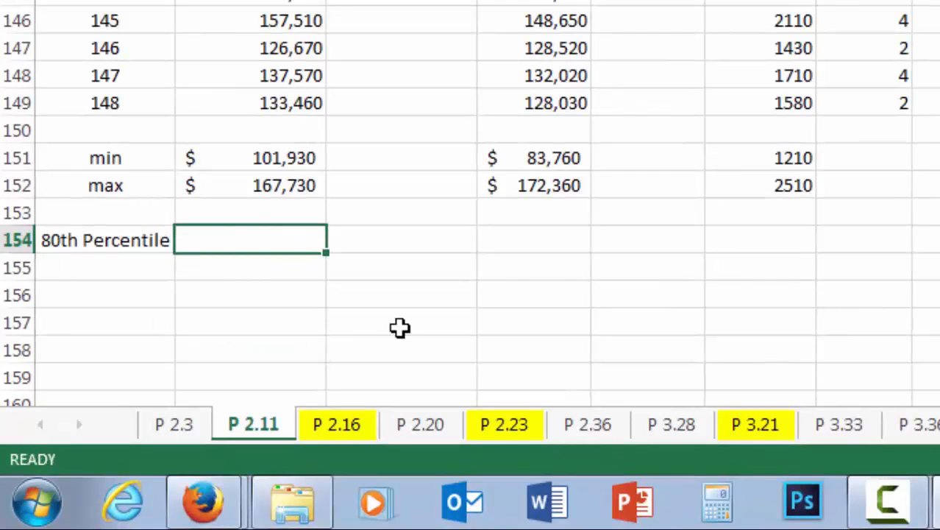
{"action": "type", "text": "=percentile"}
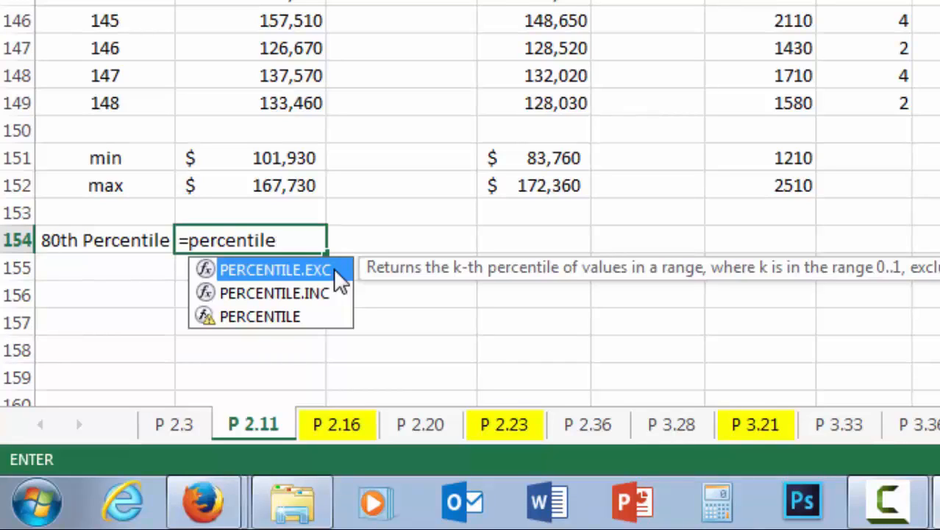
{"action": "double_click", "coordinate": [333, 270]}
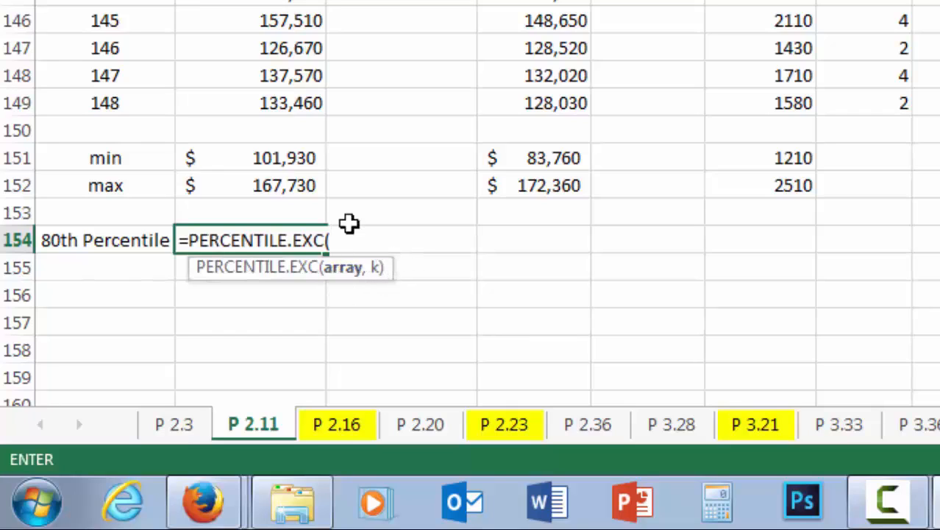
{"action": "type", "text": "b2:b149,)"}
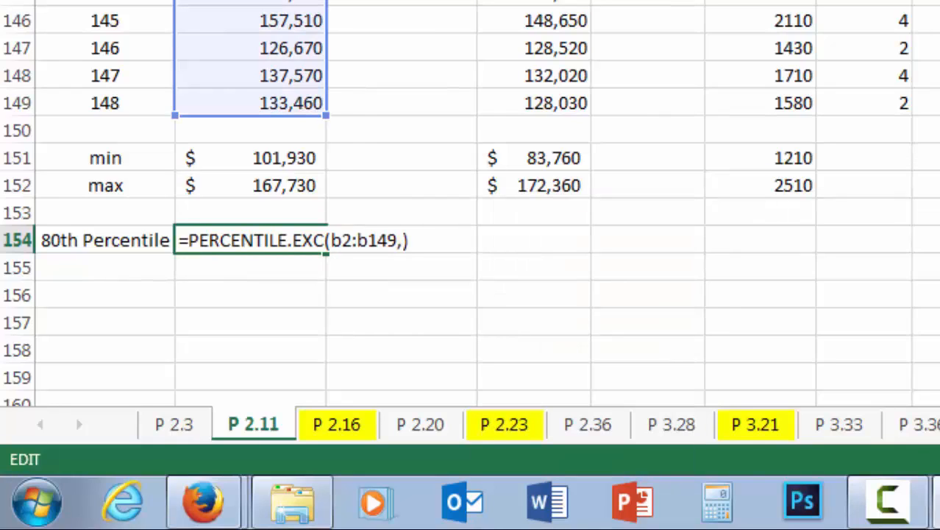
{"action": "type", "text": ".8"}
{"action": "key", "text": "BackSpace"}
{"action": "key", "text": "BackSpace"}
{"action": "type", "text": "80"}
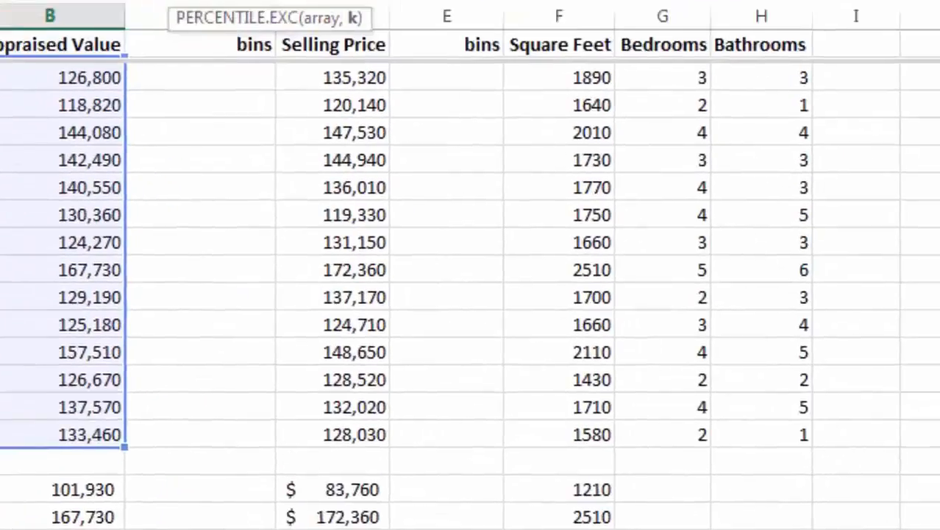
{"action": "key", "text": "Return"}
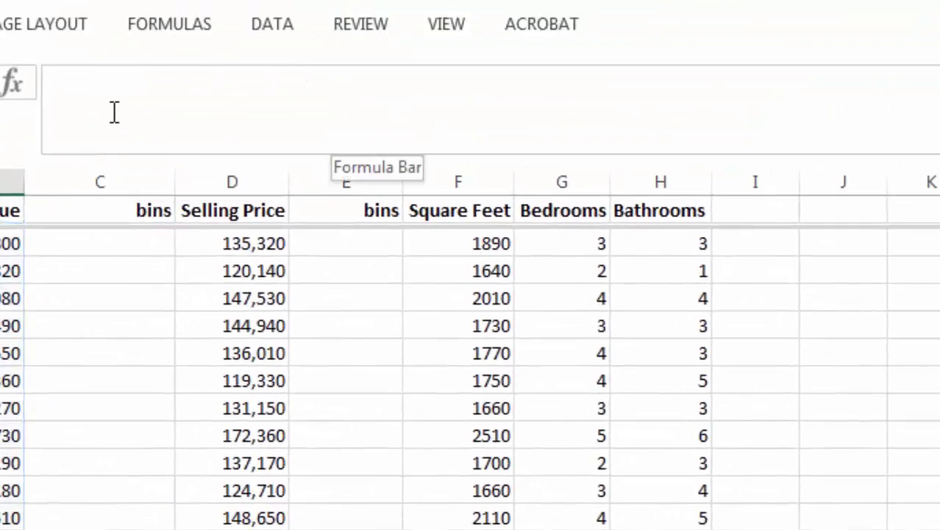
Correct the k argument of the PERCENTILE.EXC formula in B154 to 0.8
{"action": "key", "text": "Up"}
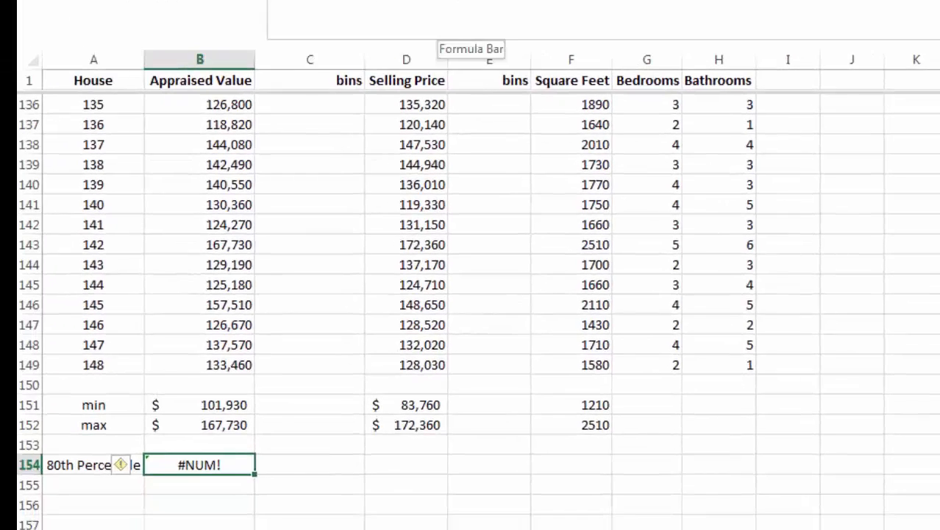
{"action": "left_click", "coordinate": [368, 104]}
{"action": "type", "text": ".EXC(B2:B149,.80"}
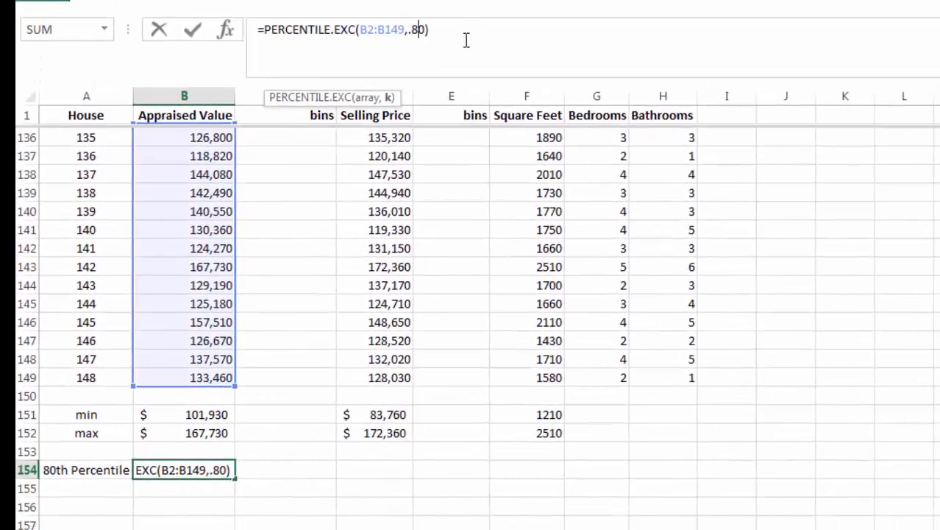
{"action": "key", "text": "Delete"}
{"action": "key", "text": "Return"}
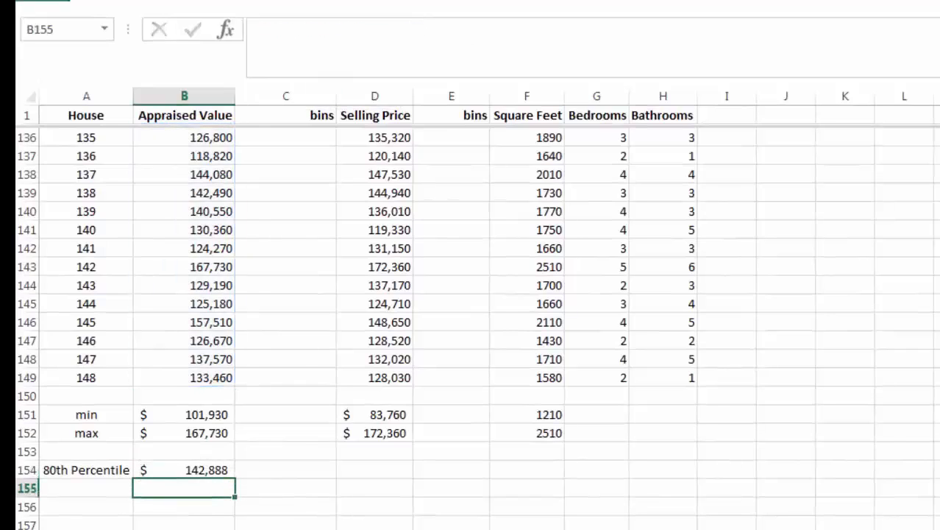
{"action": "left_click", "coordinate": [216, 469]}
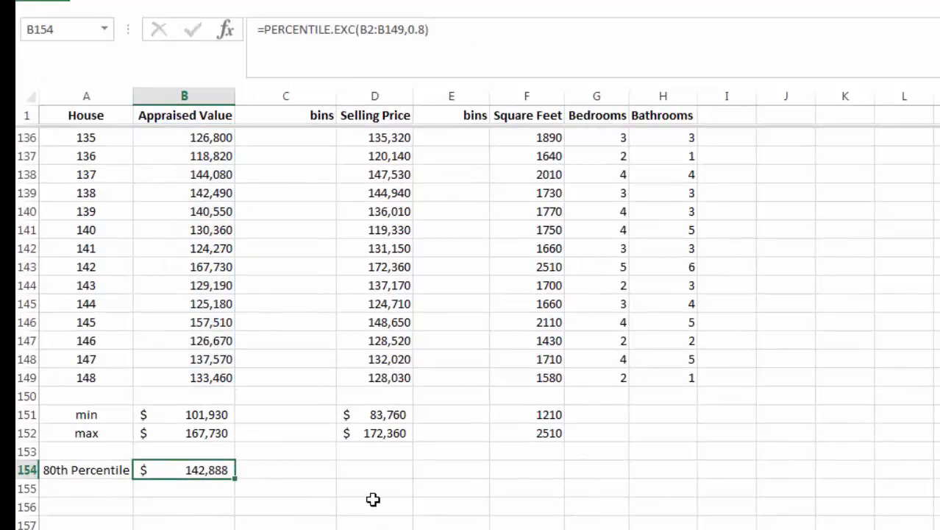
Enter a PERCENTILE.INC formula in B155 for the appraised values B2:B149 with a k of 0.8
{"action": "left_click", "coordinate": [210, 491]}
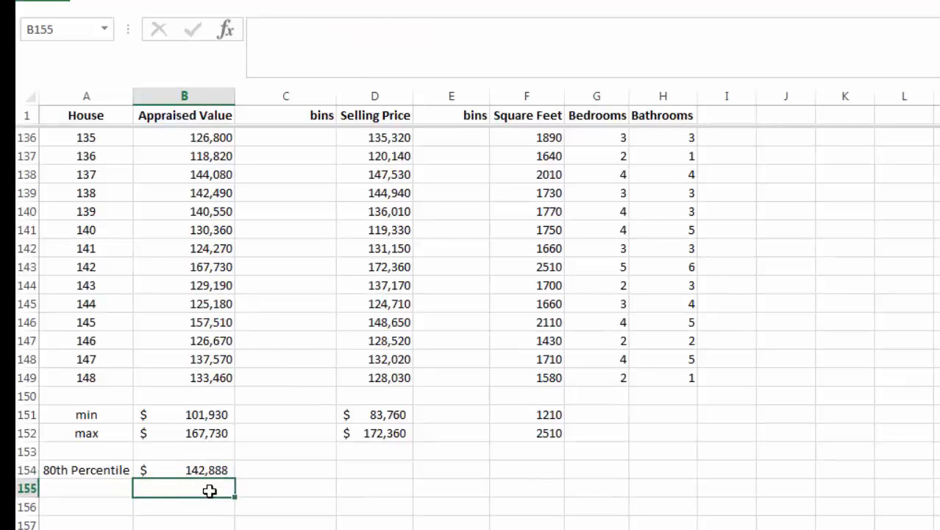
{"action": "type", "text": "=per"}
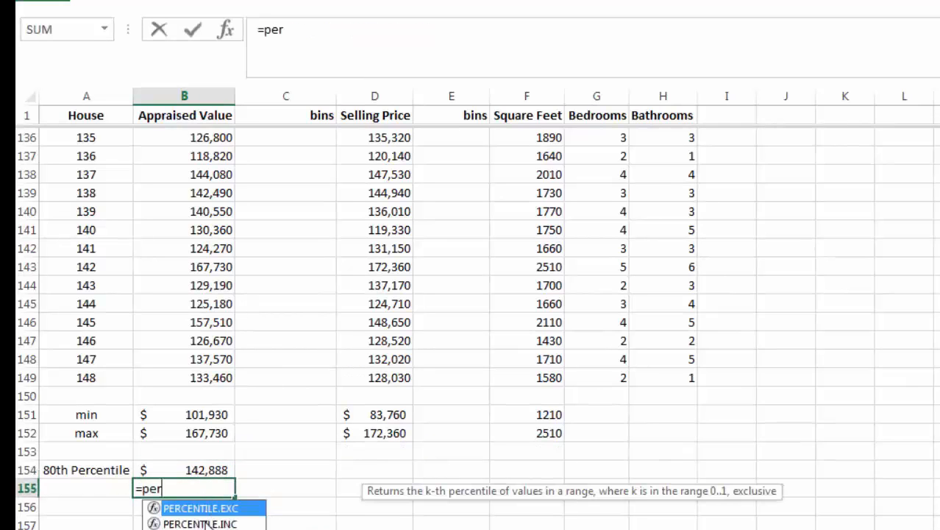
{"action": "double_click", "coordinate": [204, 524]}
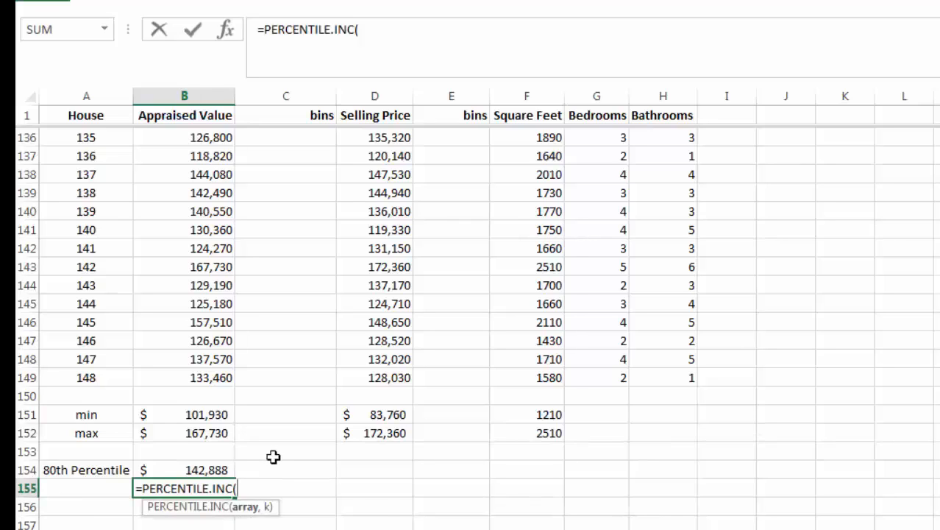
{"action": "type", "text": "b2:"}
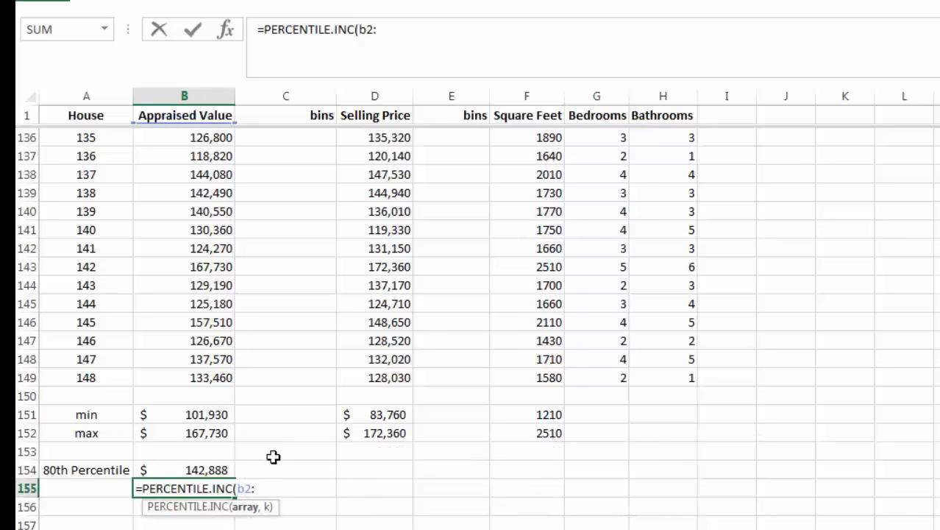
{"action": "type", "text": "b149"}
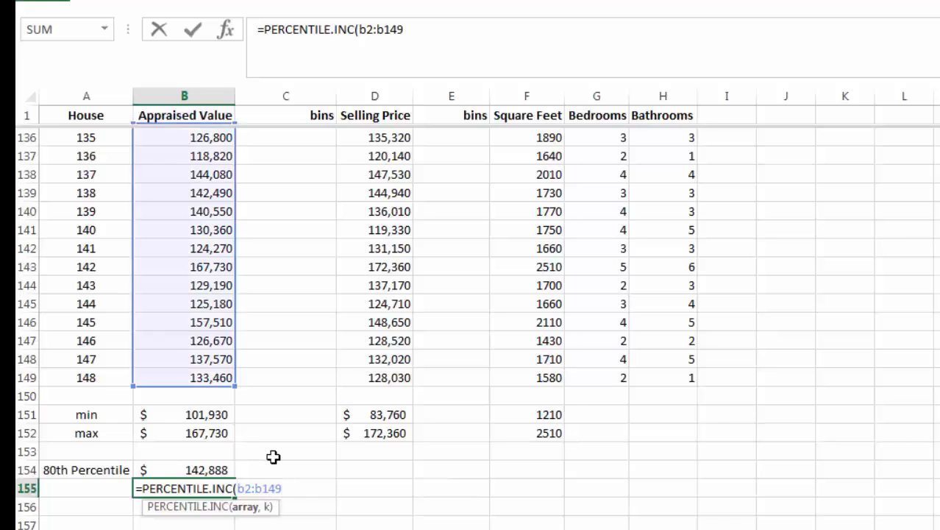
{"action": "type", "text": ", .8"}
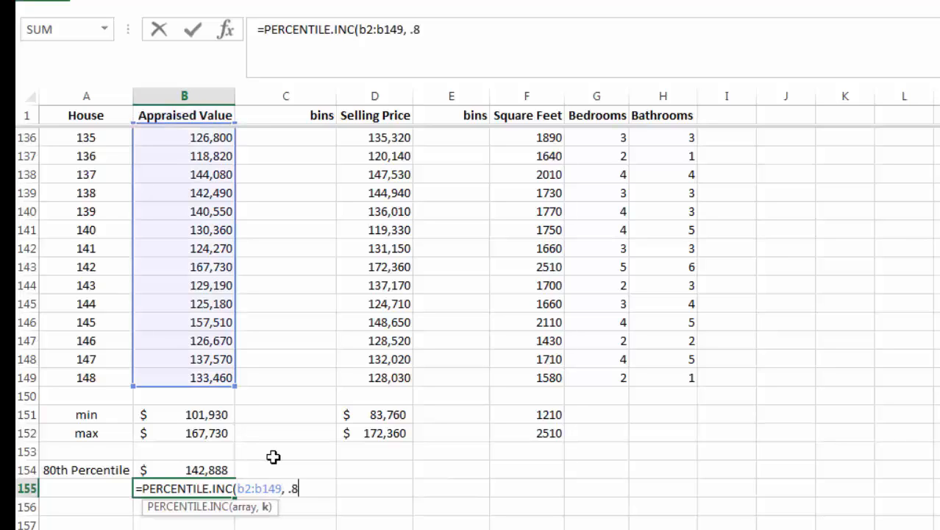
{"action": "type", "text": ")"}
{"action": "key", "text": "Return"}
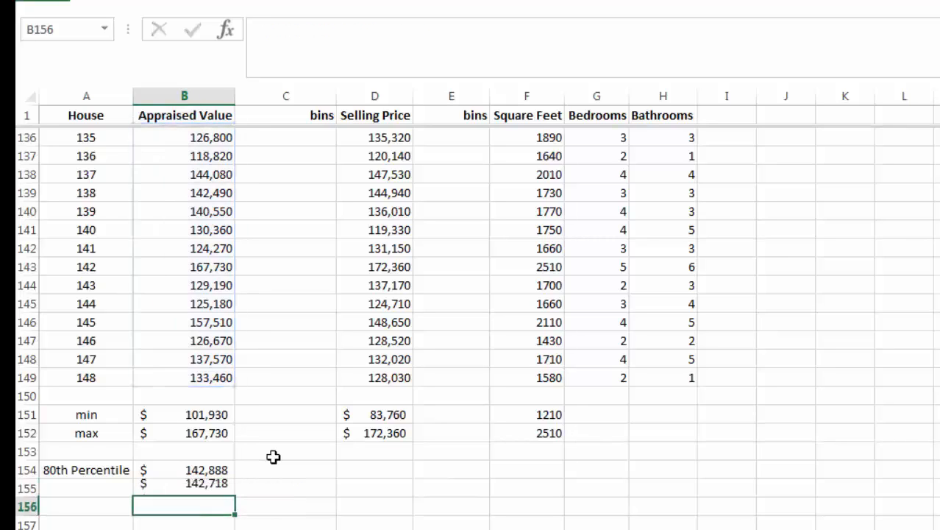
Compare the PERCENTILE.EXC and PERCENTILE.INC formulas in B154 and B155, and clear the PERCENTILE.EXC one from B154
{"action": "left_click", "coordinate": [202, 470]}
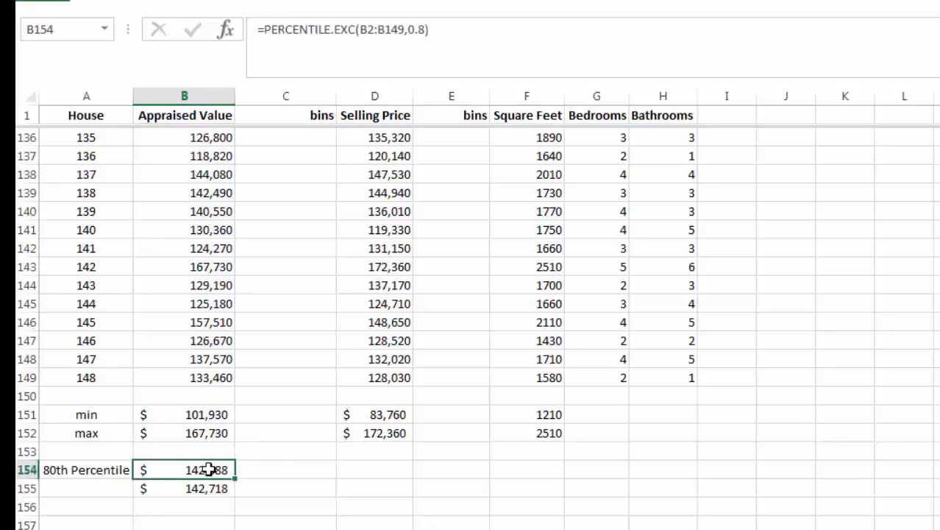
{"action": "key", "text": "Down"}
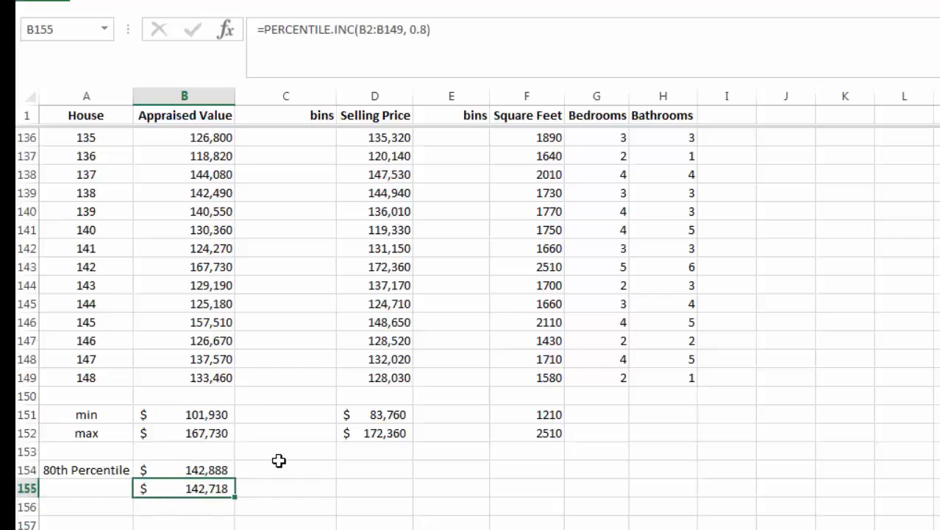
{"action": "left_click", "coordinate": [221, 471]}
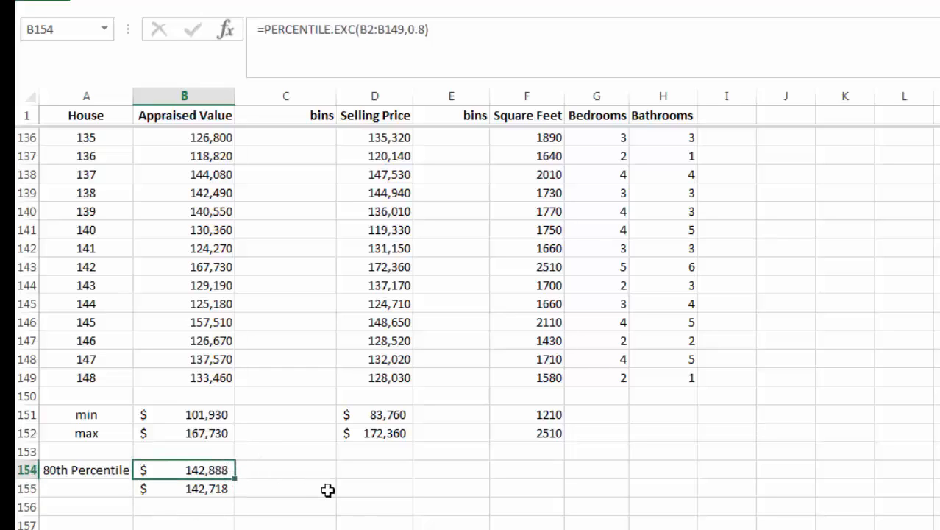
{"action": "key", "text": "Delete"}
{"action": "left_click", "coordinate": [210, 489]}
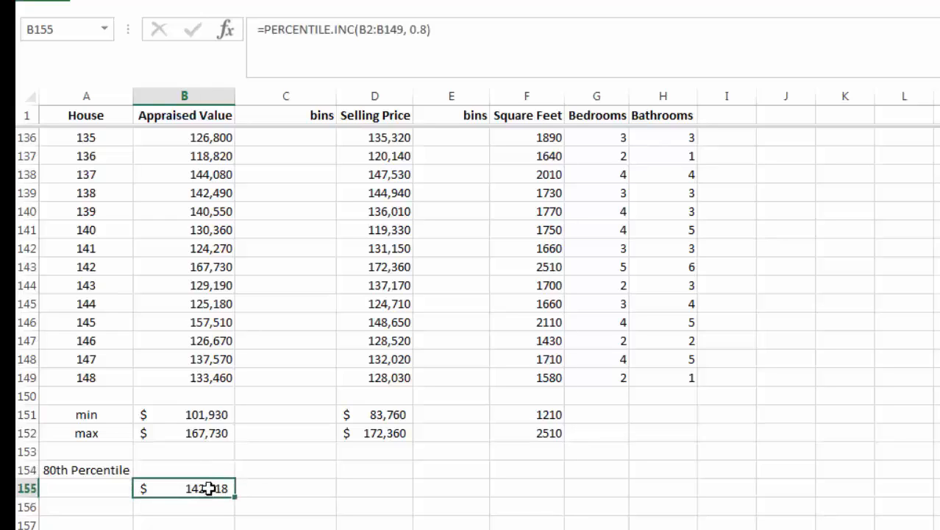
Move the "80th Percentile" label from A154 to A155, beside the PERCENTILE.INC result
{"action": "left_click", "coordinate": [90, 471]}
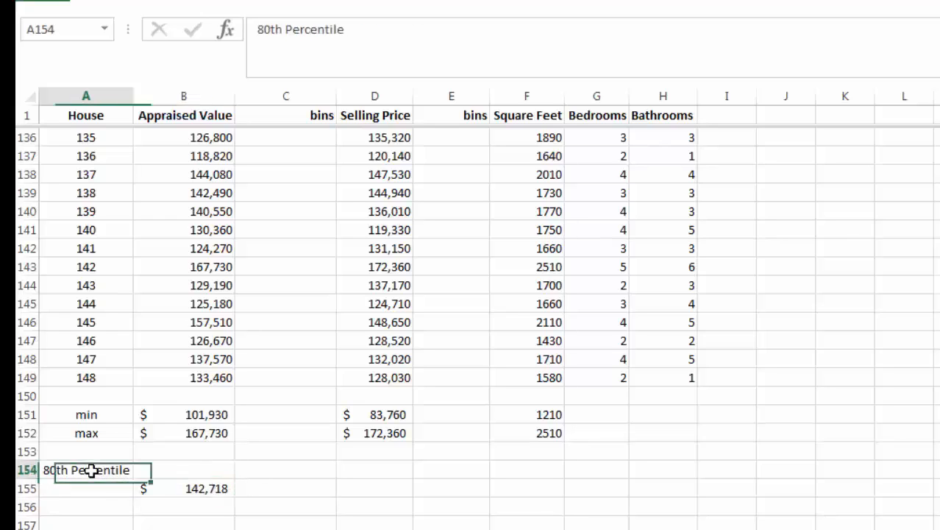
{"action": "key", "text": "ctrl+c"}
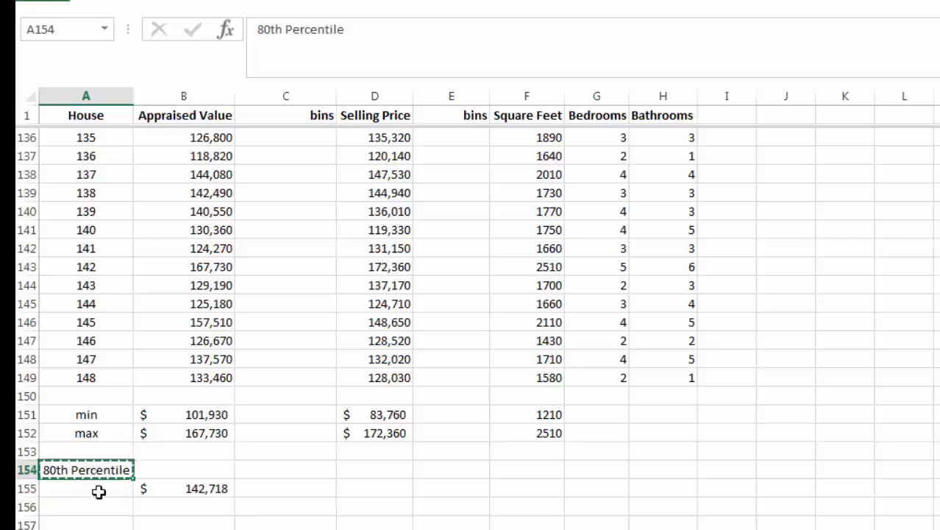
{"action": "left_click", "coordinate": [99, 490]}
{"action": "key", "text": "ctrl+v"}
{"action": "left_click", "coordinate": [184, 529]}
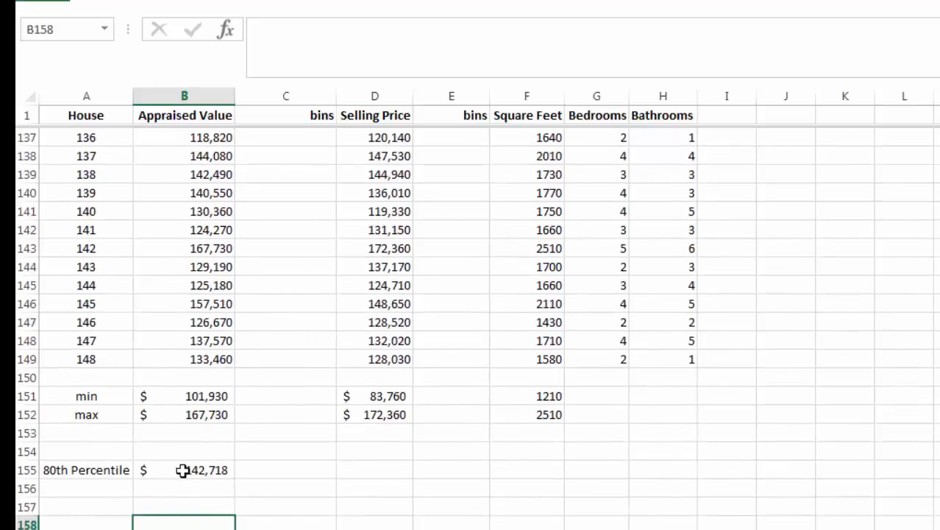
Fill the B155 percentile formula across to D155 for the selling prices and clear the unneeded copy in C155
{"action": "left_click", "coordinate": [190, 473]}
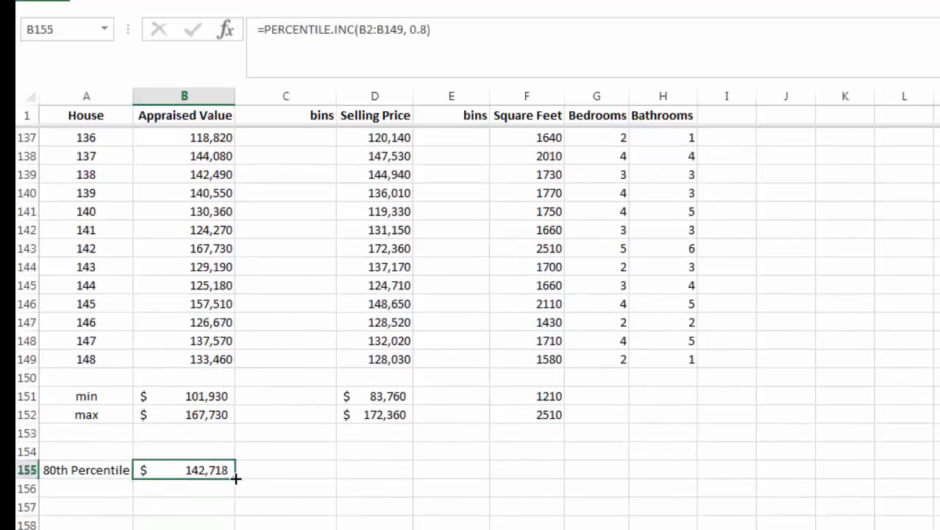
{"action": "left_click_drag", "start_coordinate": [235, 479], "coordinate": [405, 485]}
{"action": "left_click", "coordinate": [305, 470]}
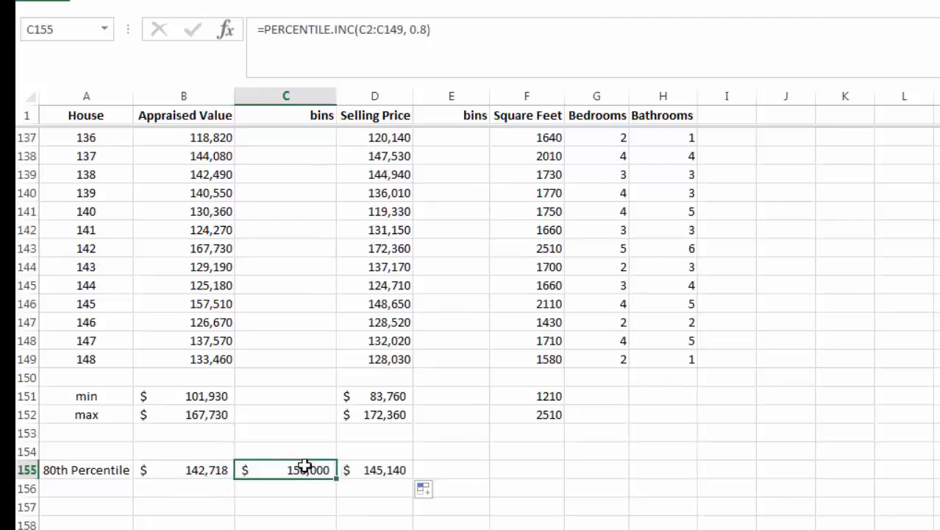
{"action": "key", "text": "Delete"}
{"action": "left_click", "coordinate": [369, 470]}
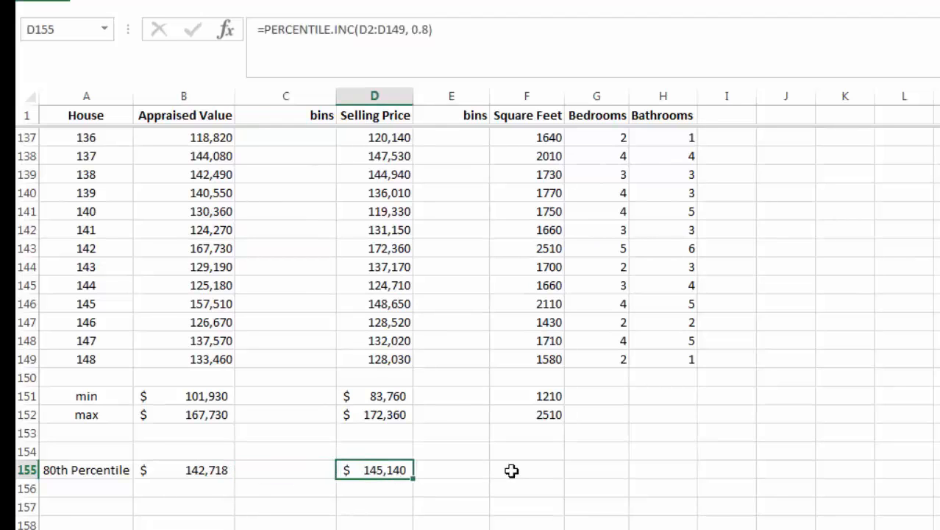
{"action": "left_click", "coordinate": [446, 486]}
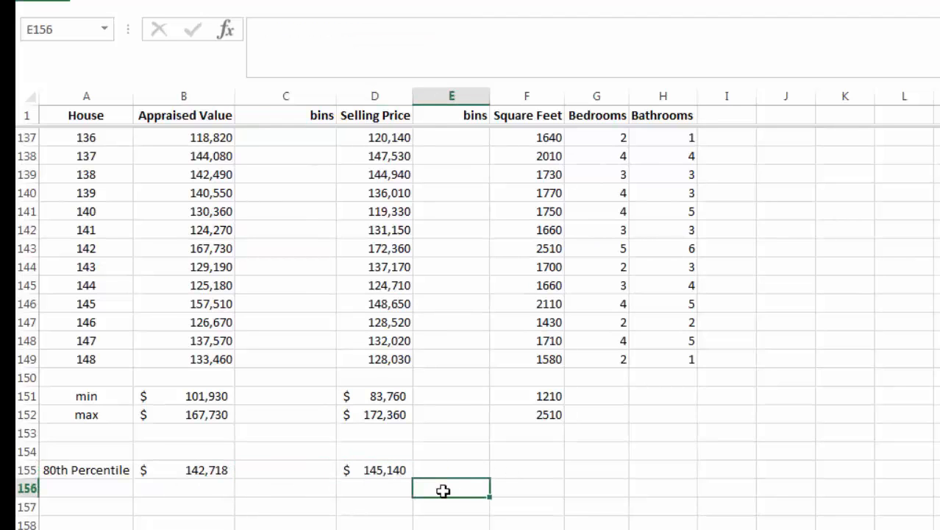
{"action": "left_click", "coordinate": [391, 473]}
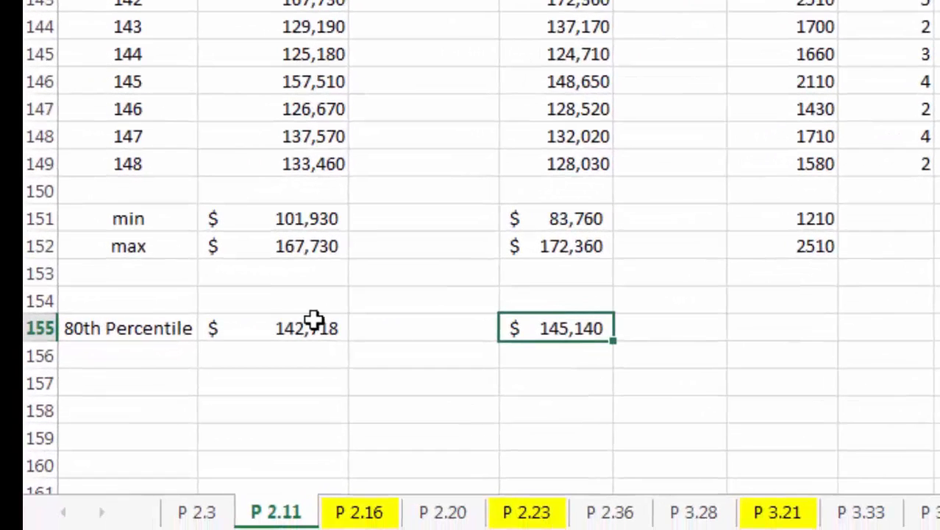
{"action": "left_click", "coordinate": [313, 322]}
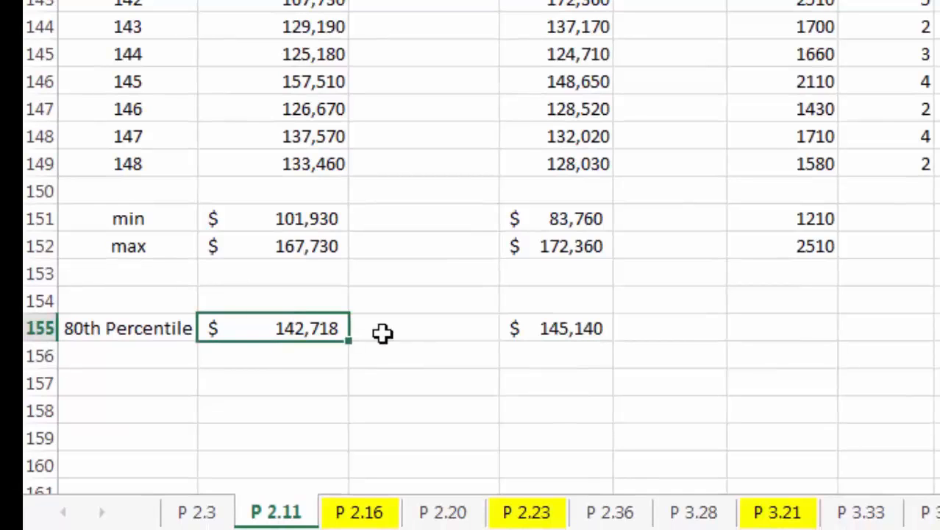
Enter the heading "Quartiles" in A157 with the quartile numbers 1, 2 and 3 in A158:A160
{"action": "left_click", "coordinate": [133, 359]}
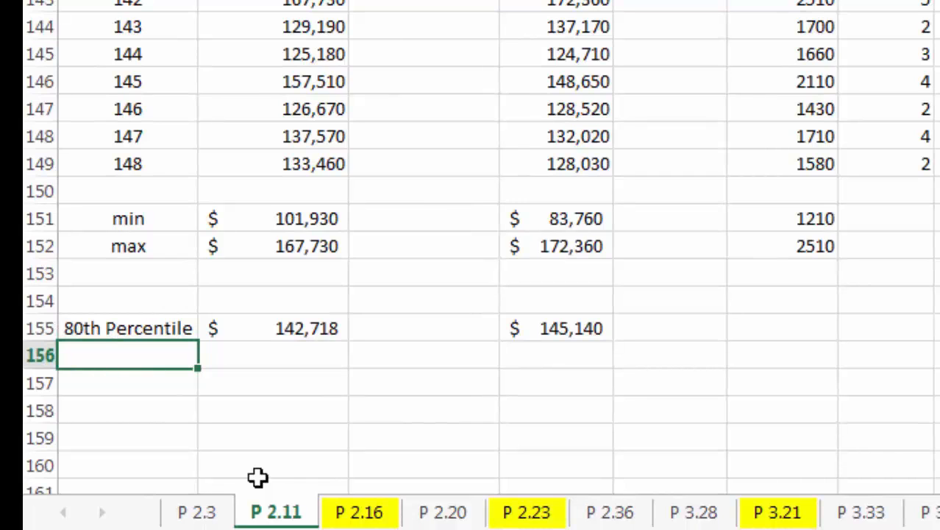
{"action": "scroll", "coordinate": [471, 243], "scroll_direction": "down", "scroll_amount": 1}
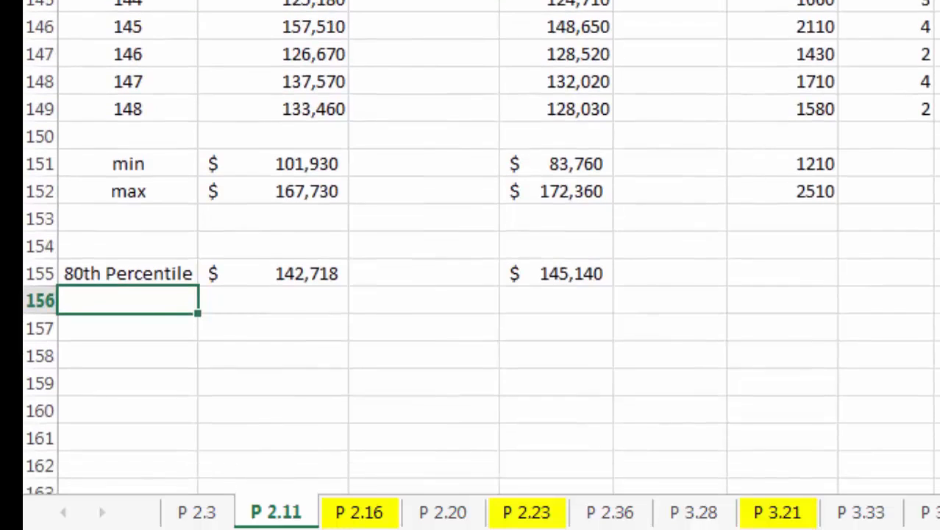
{"action": "left_click", "coordinate": [151, 325]}
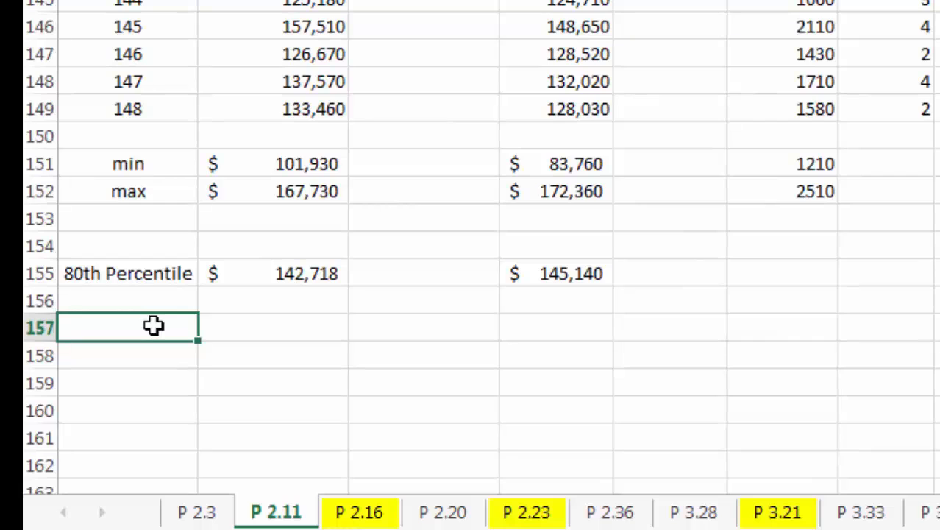
{"action": "type", "text": "Quartile"}
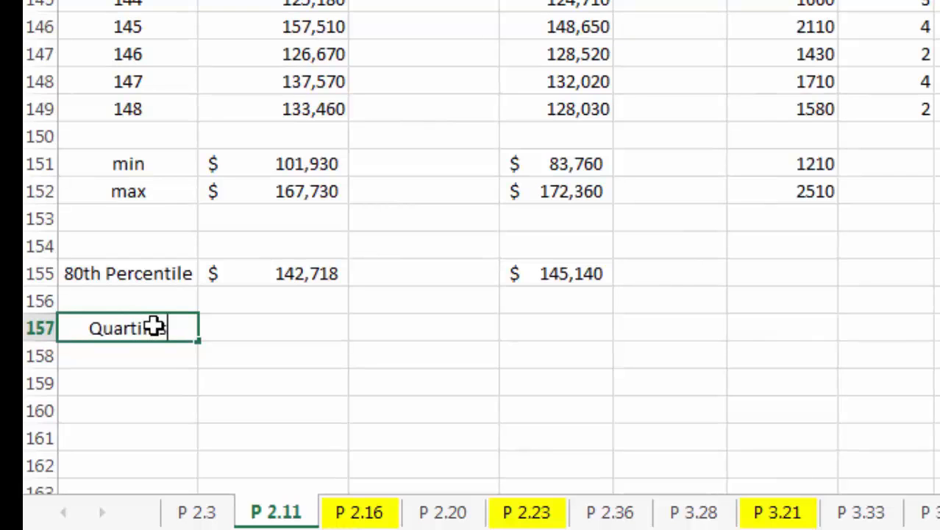
{"action": "key", "text": "Return"}
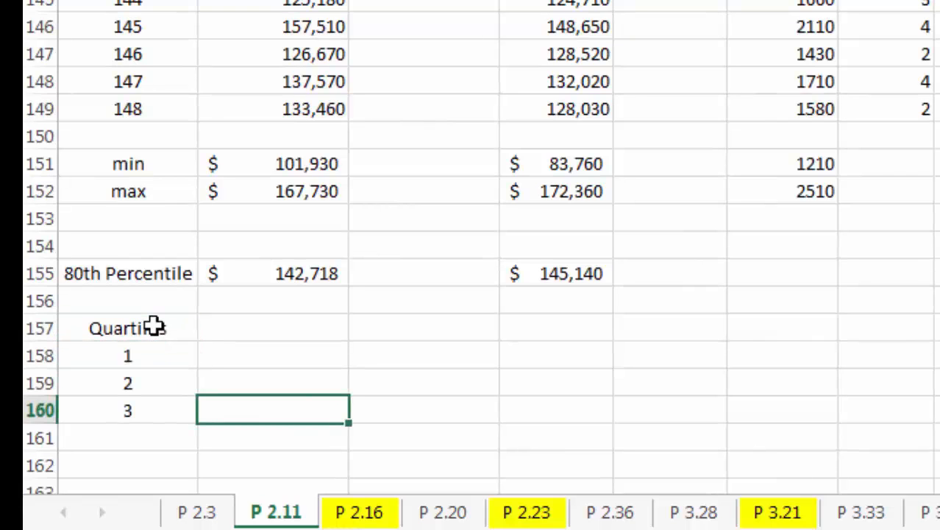
Enter a QUARTILE.INC formula in B158 for the appraised values B2:B149 with a quart of 1
{"action": "key", "text": "Up"}
{"action": "key", "text": "Up"}
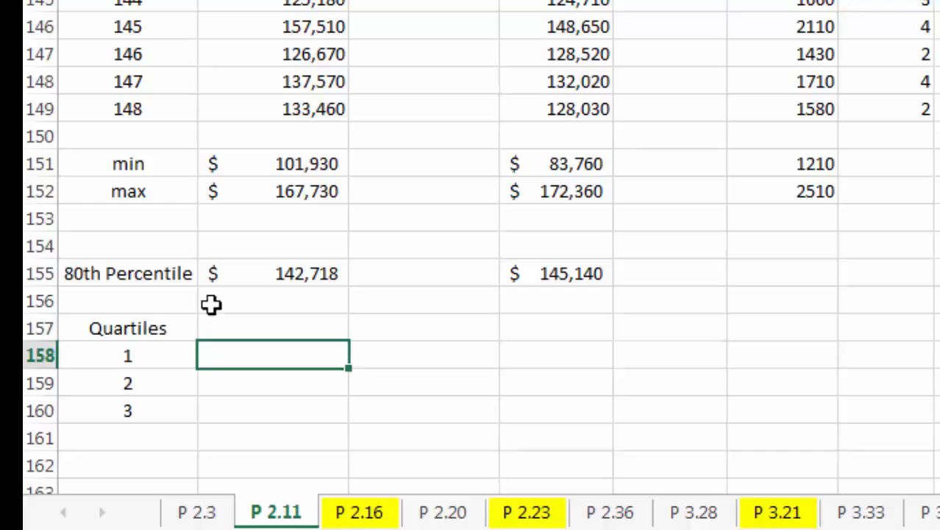
{"action": "left_click", "coordinate": [271, 273]}
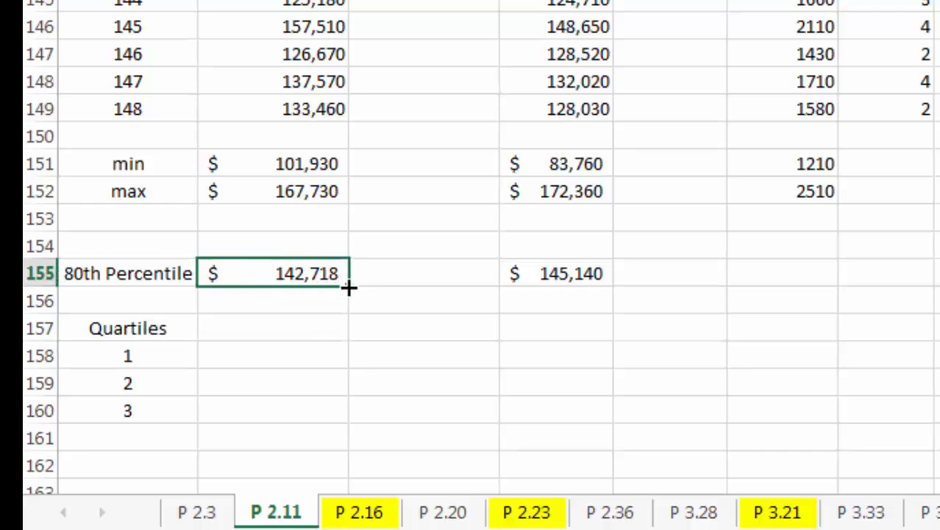
{"action": "left_click", "coordinate": [296, 358]}
{"action": "type", "text": "=qu"}
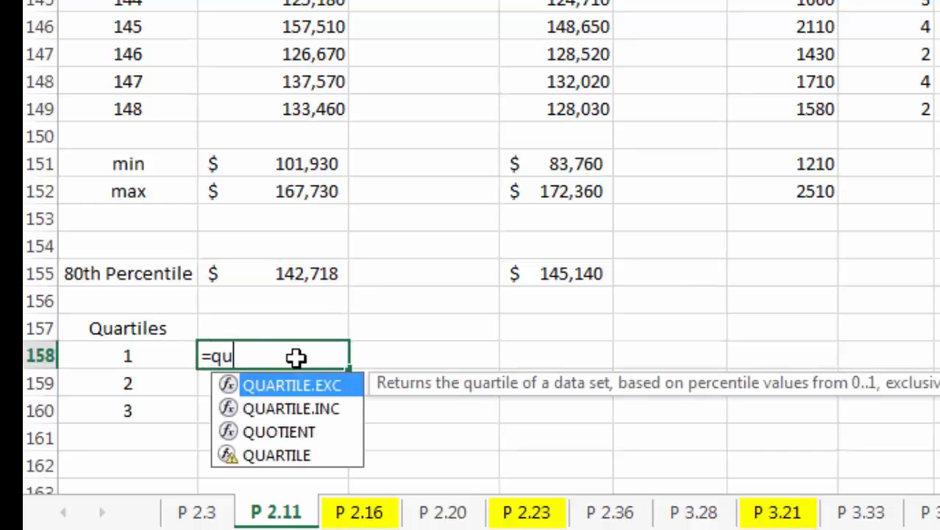
{"action": "left_click", "coordinate": [310, 410]}
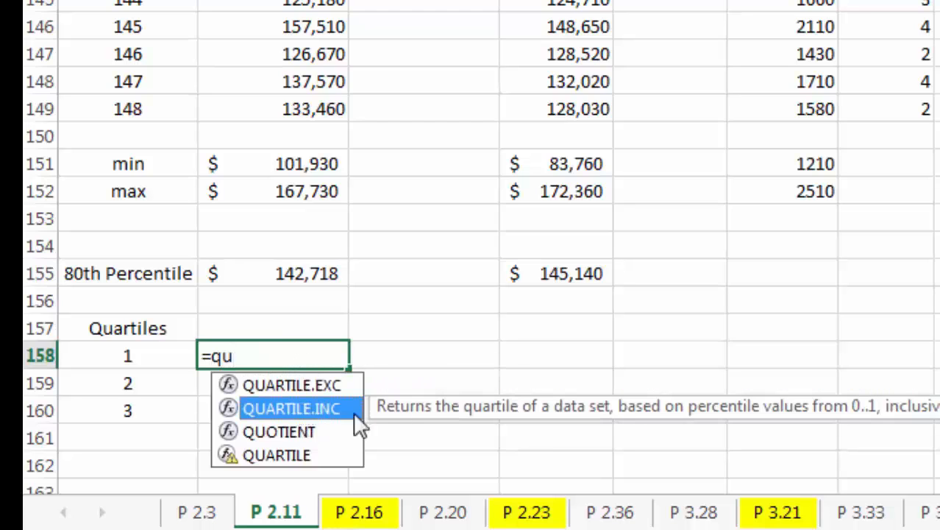
{"action": "double_click", "coordinate": [316, 406]}
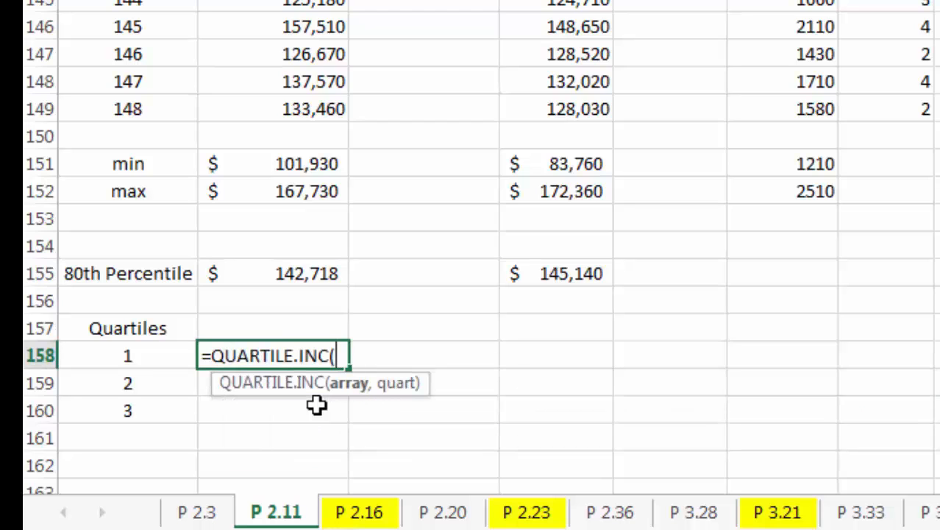
{"action": "type", "text": "b2:b149,1"}
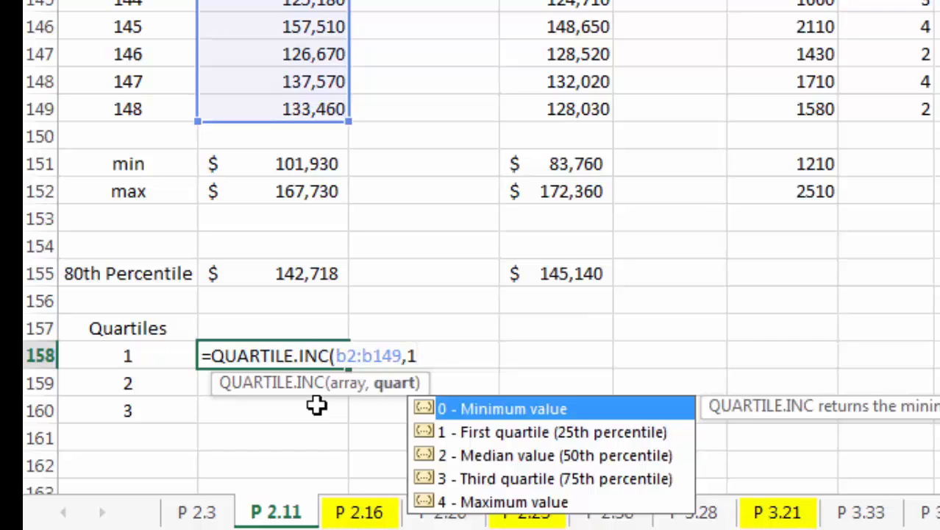
{"action": "key", "text": "Return"}
Format the first quartile in B158 as a dollar amount with no decimal places
{"action": "left_click", "coordinate": [343, 354]}
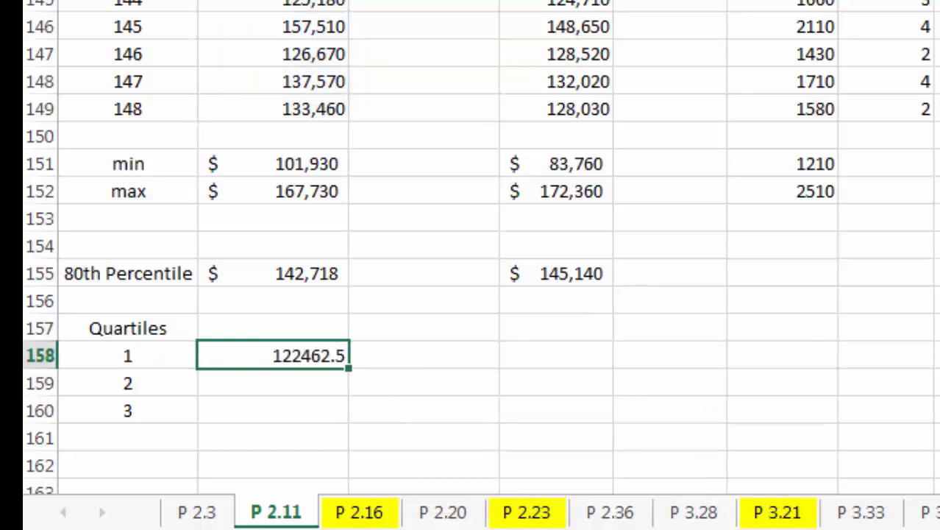
{"action": "key", "text": "alt+h"}
{"action": "key", "text": "9"}
{"action": "key", "text": "alt+h"}
{"action": "key", "text": "9"}
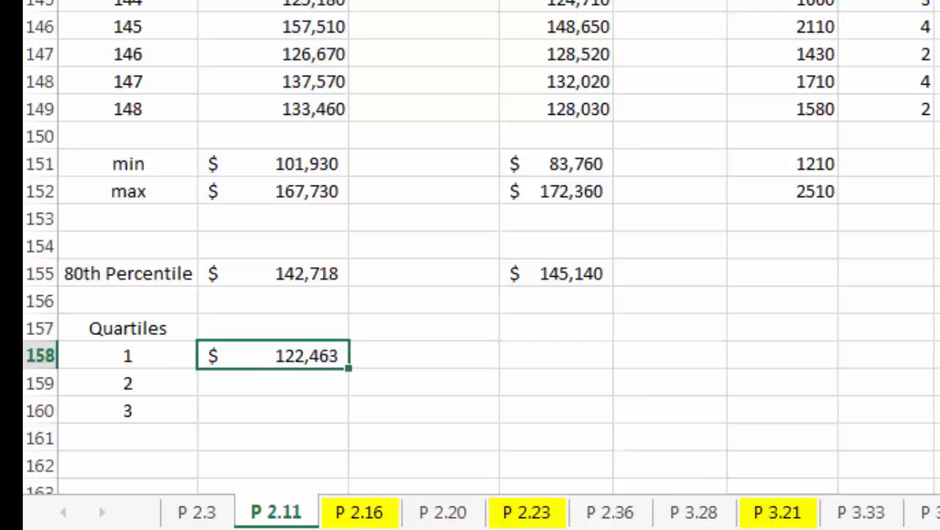
Enter a PERCENTILE.INC formula in C158 for the appraised values B2:B149 with a k of .25
{"action": "left_click", "coordinate": [392, 352]}
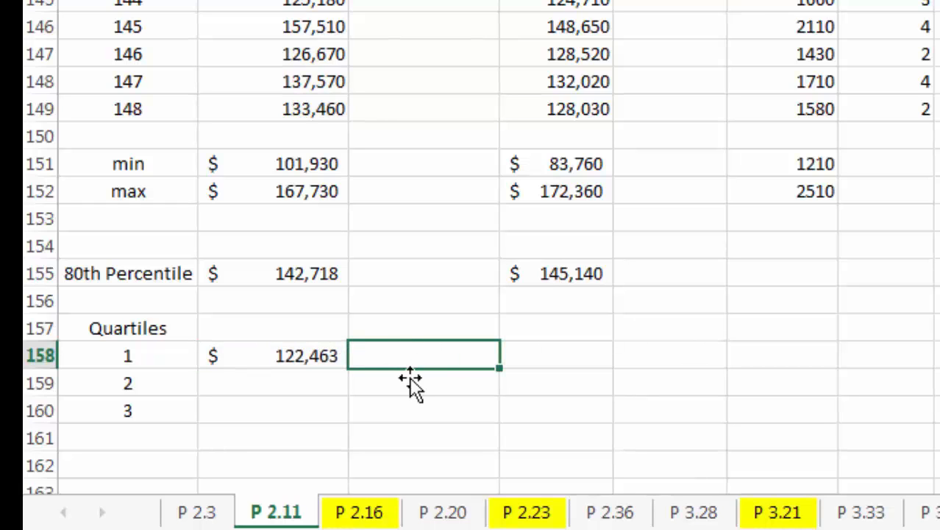
{"action": "type", "text": "=pe"}
{"action": "left_click", "coordinate": [637, 409]}
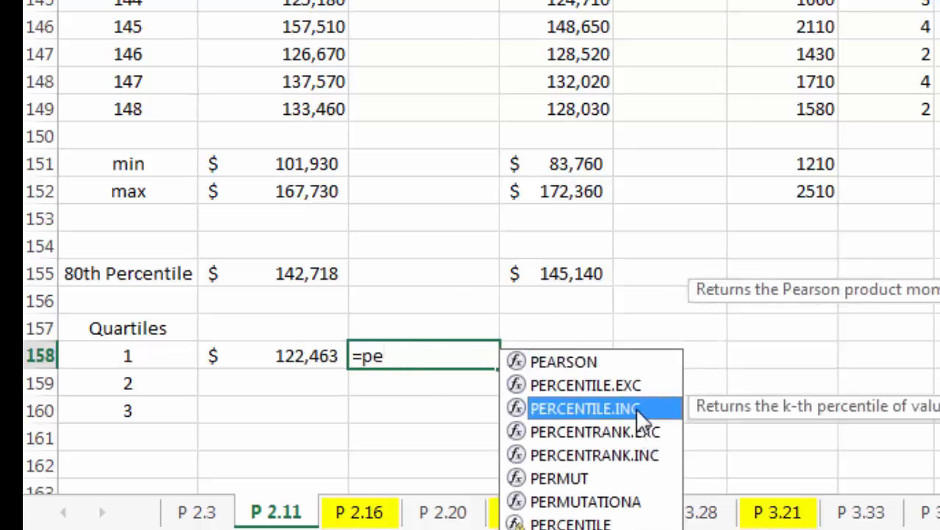
{"action": "double_click", "coordinate": [638, 409]}
{"action": "type", "text": "b2"}
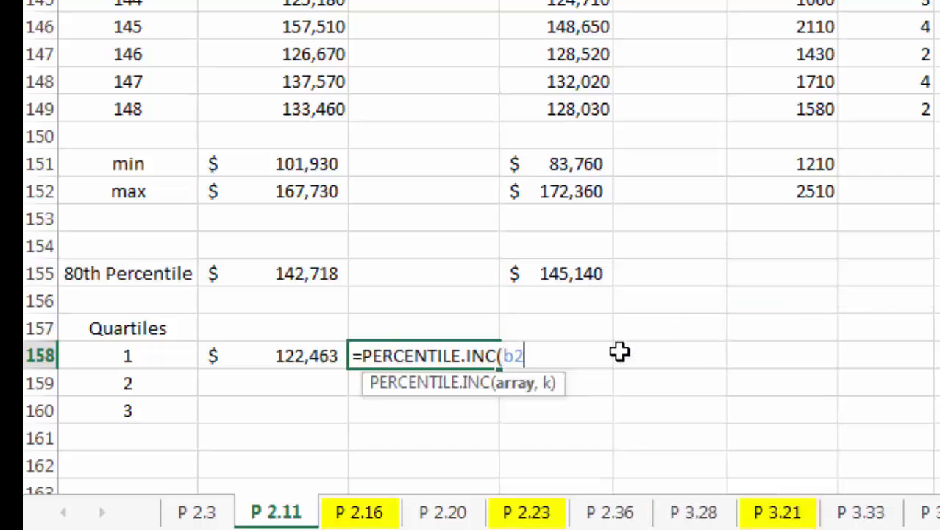
{"action": "type", "text": ":b149"}
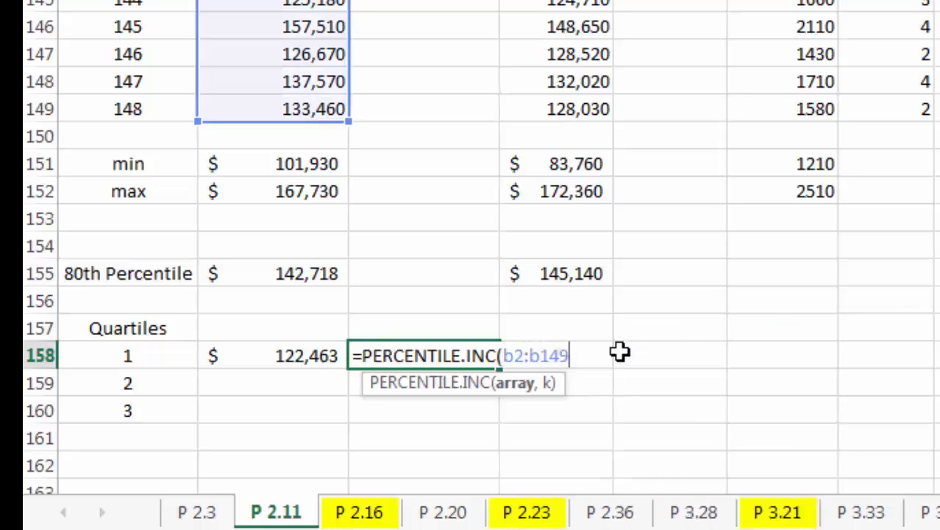
{"action": "type", "text": ", .25"}
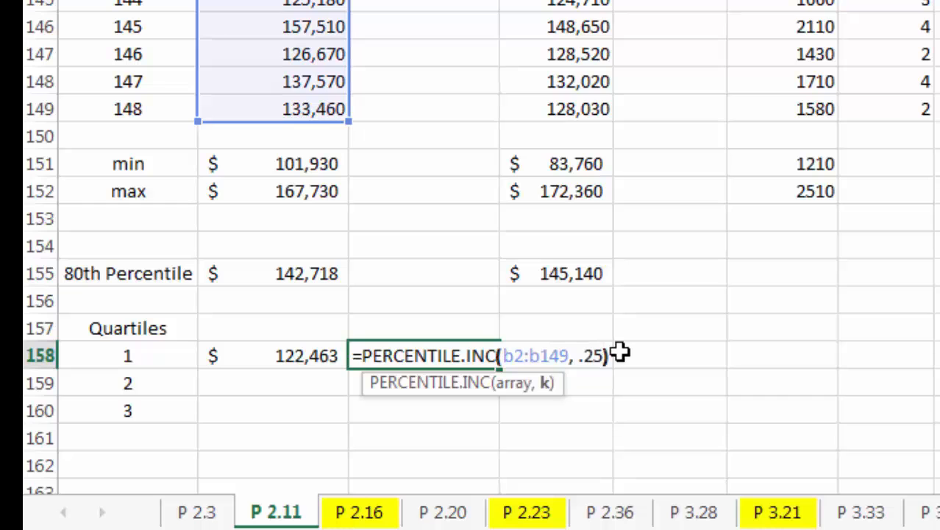
{"action": "key", "text": "Return"}
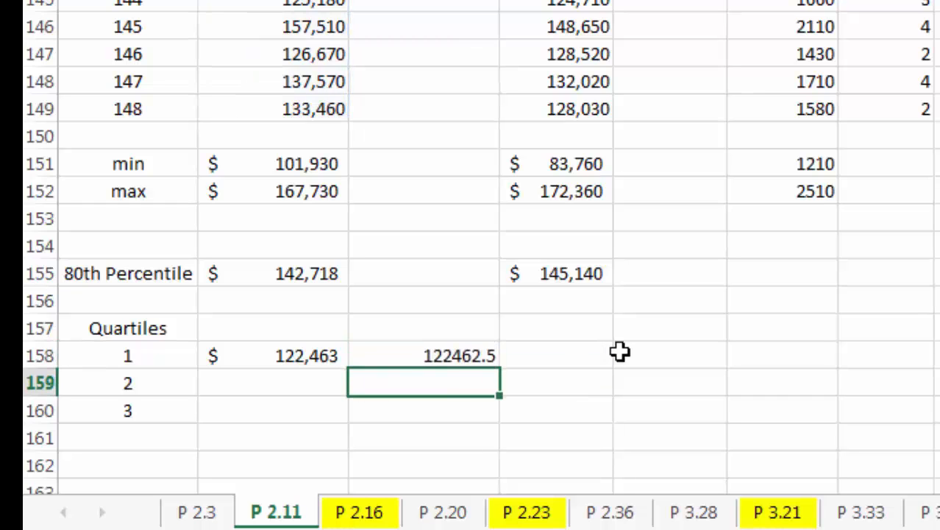
Format C158 as a dollar amount with no decimal places and compare it with the first quartile in B158
{"action": "left_click", "coordinate": [435, 351]}
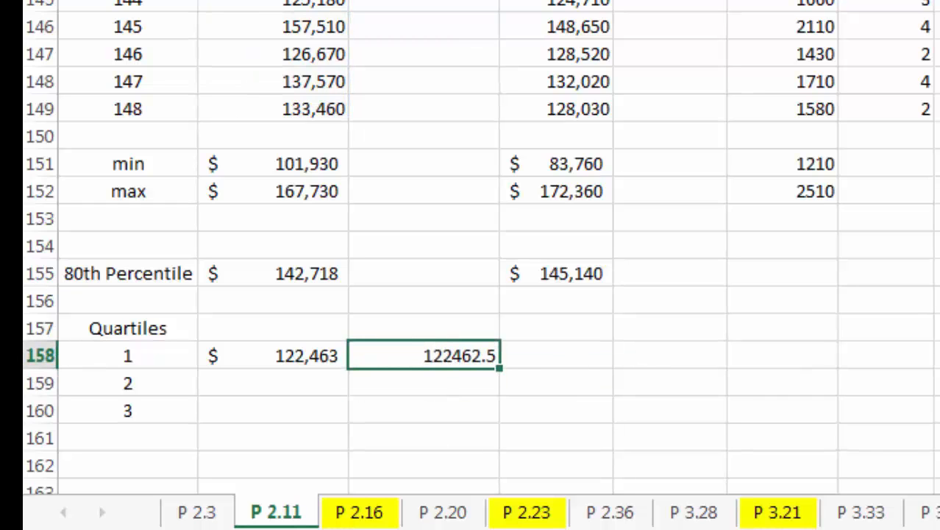
{"action": "key", "text": "ctrl+shift+4"}
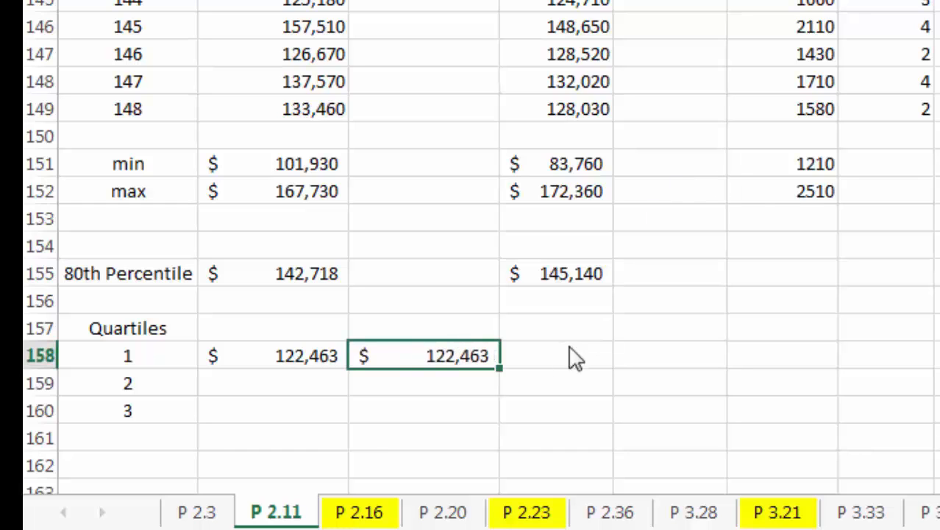
{"action": "left_click", "coordinate": [521, 383]}
{"action": "left_click", "coordinate": [260, 357]}
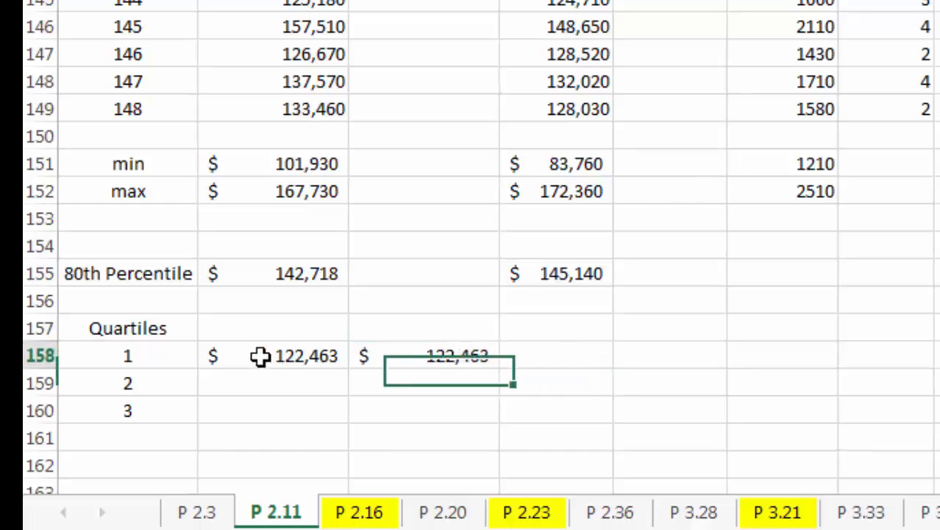
{"action": "left_click", "coordinate": [393, 352]}
Lock the rows of the range in the B158 quartile formula so it reads B$2:B$149
{"action": "left_click", "coordinate": [304, 353]}
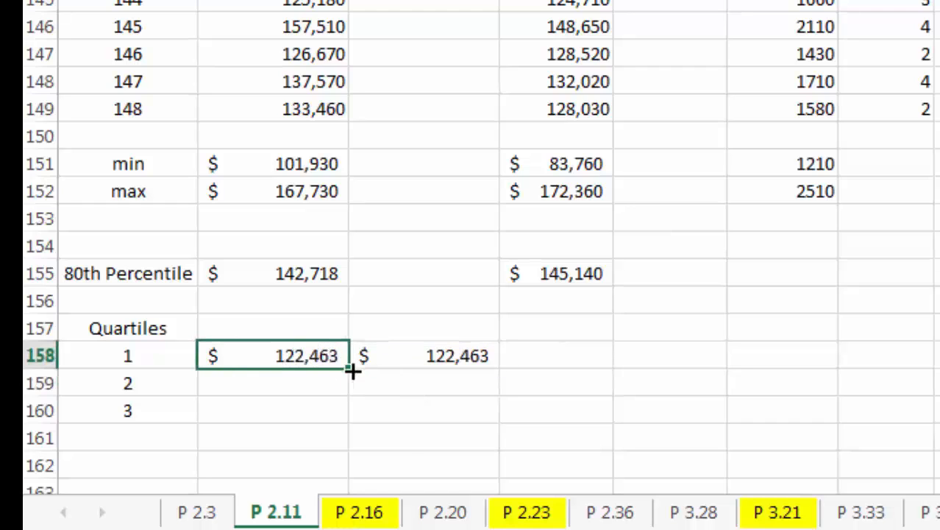
{"action": "mouse_move", "coordinate": [348, 370]}
{"action": "left_mouse_down"}
{"action": "mouse_move", "coordinate": [340, 415]}
{"action": "mouse_move", "coordinate": [348, 373]}
{"action": "left_mouse_up"}
{"action": "left_click", "coordinate": [341, 27]}
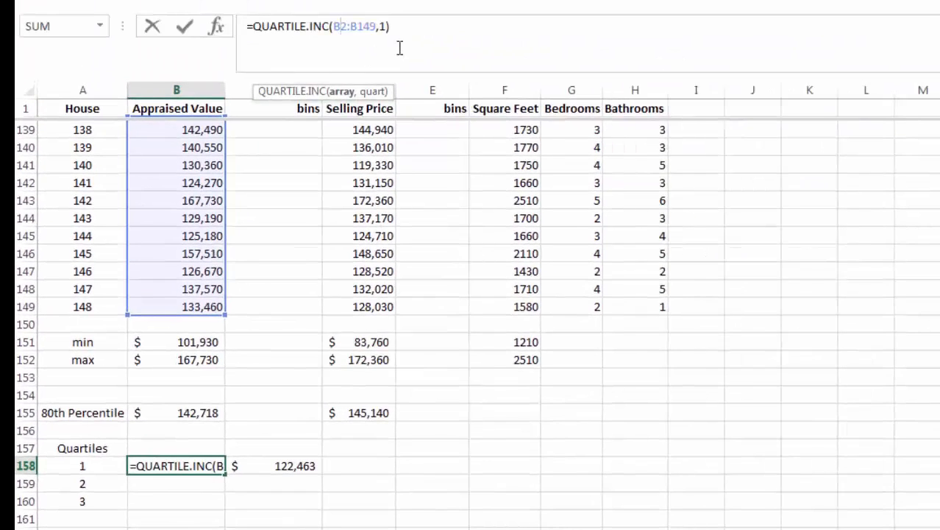
{"action": "type", "text": "$2:B$"}
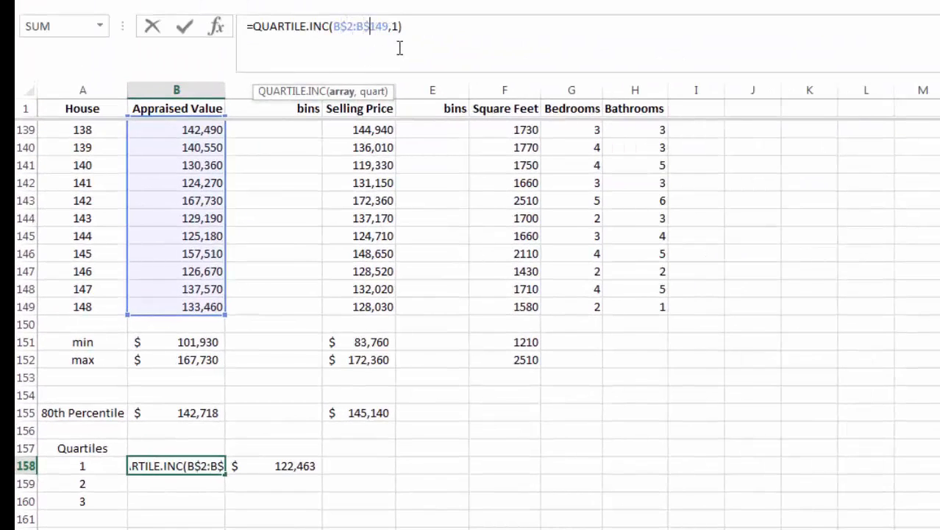
{"action": "key", "text": "Return"}
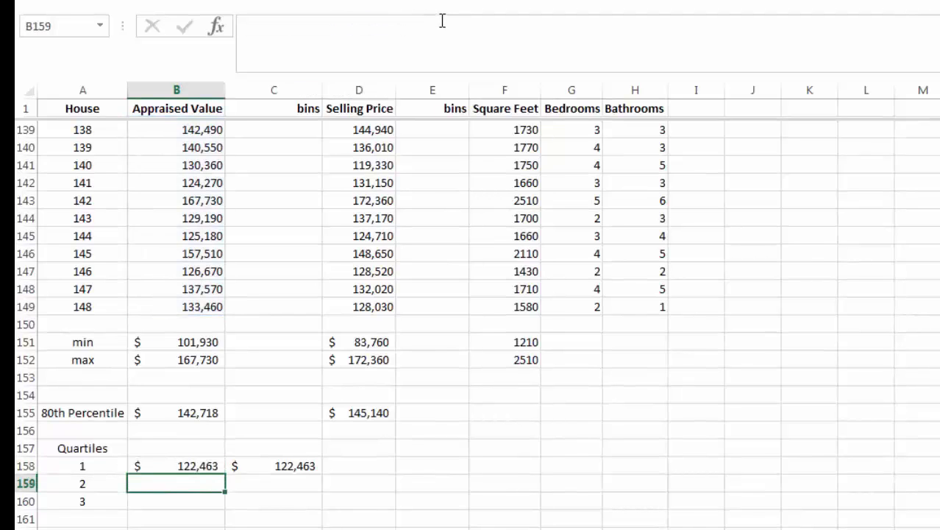
Fill the B158 quartile formula down to B160, setting the quart to 2 in B159 and 3 in B160
{"action": "left_click", "coordinate": [216, 467]}
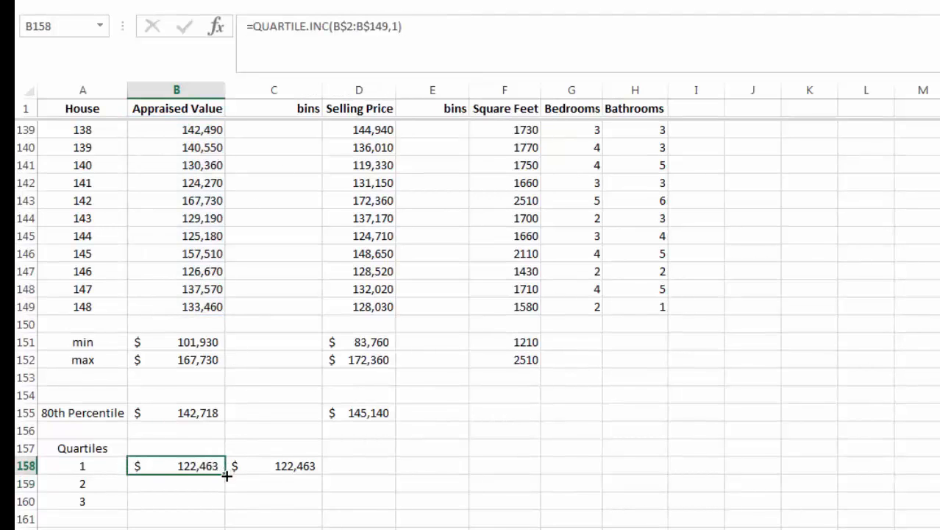
{"action": "left_click_drag", "start_coordinate": [225, 476], "coordinate": [221, 515]}
{"action": "left_click", "coordinate": [202, 485]}
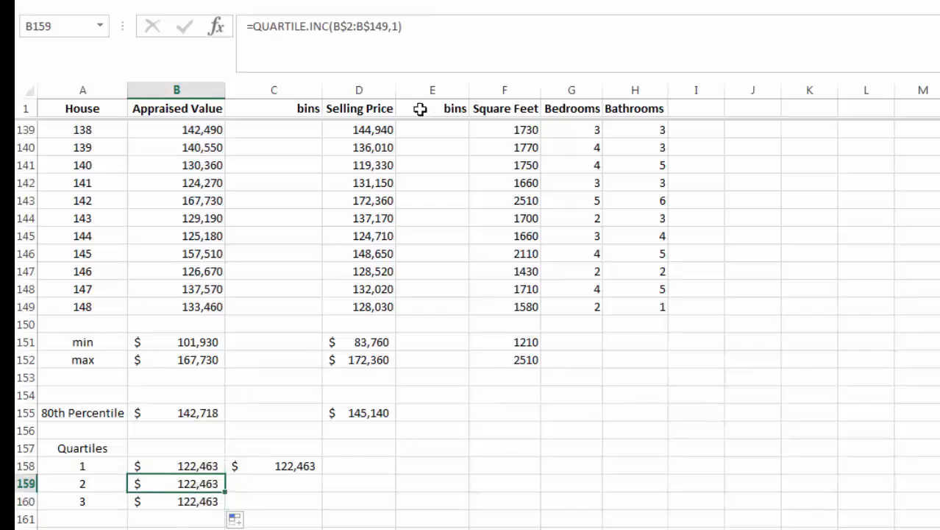
{"action": "double_click", "coordinate": [395, 26]}
{"action": "type", "text": "2"}
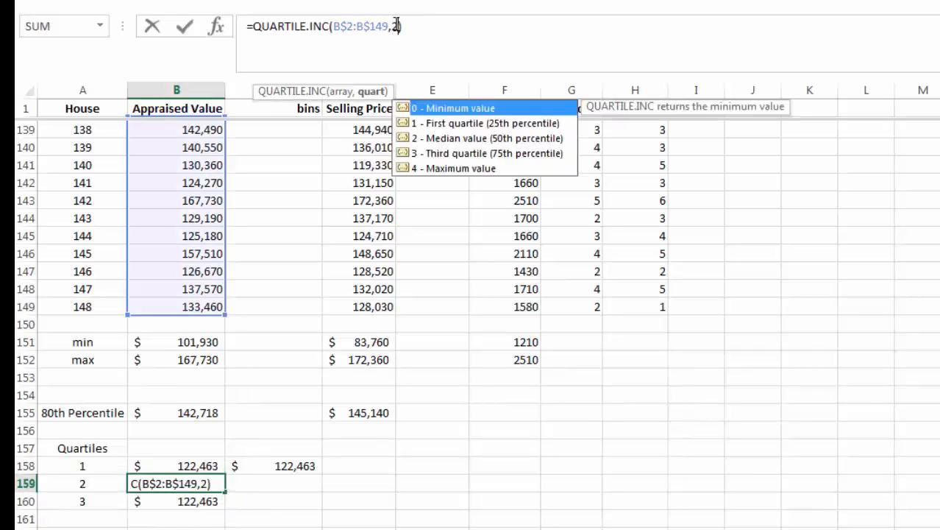
{"action": "key", "text": "Return"}
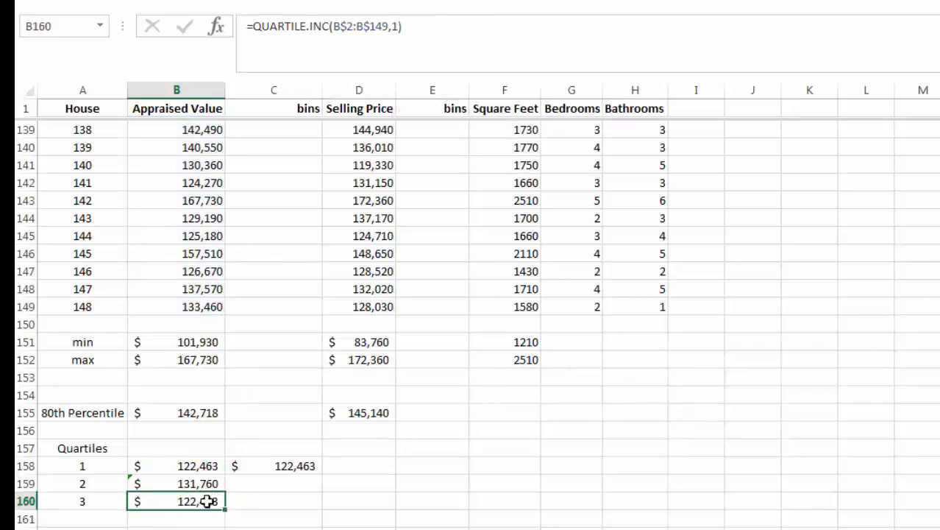
{"action": "double_click", "coordinate": [395, 27]}
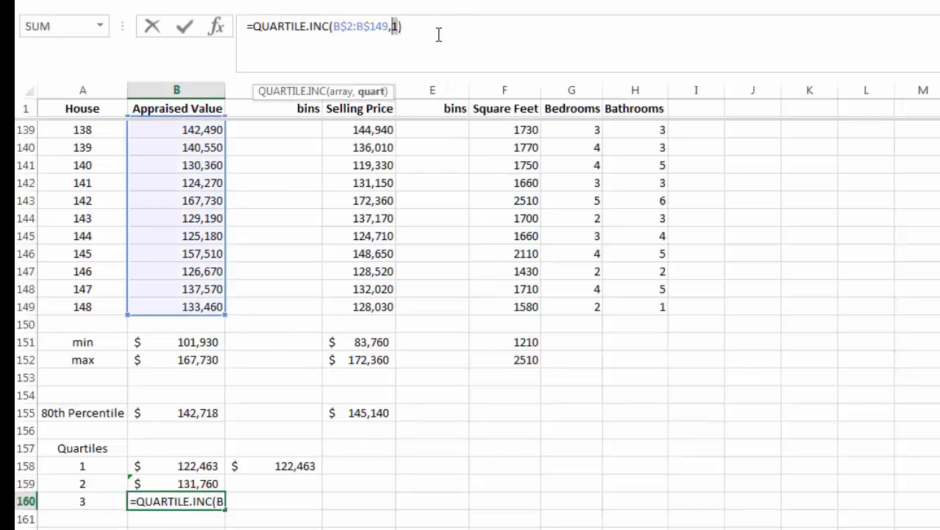
{"action": "type", "text": "3"}
{"action": "key", "text": "Return"}
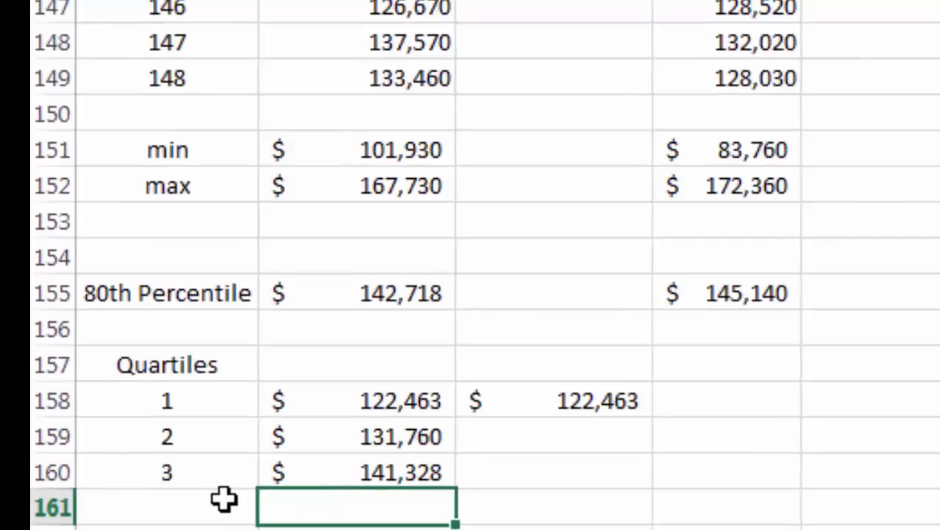
Add quartile number 4 in A161 and extend the quartile formula to B161 with a quart of 4
{"action": "left_click", "coordinate": [223, 499]}
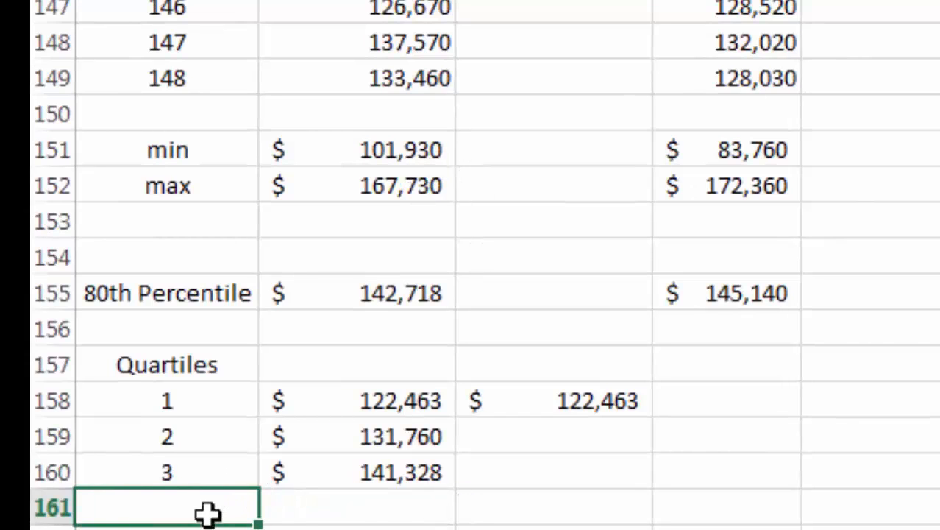
{"action": "left_click", "coordinate": [442, 472]}
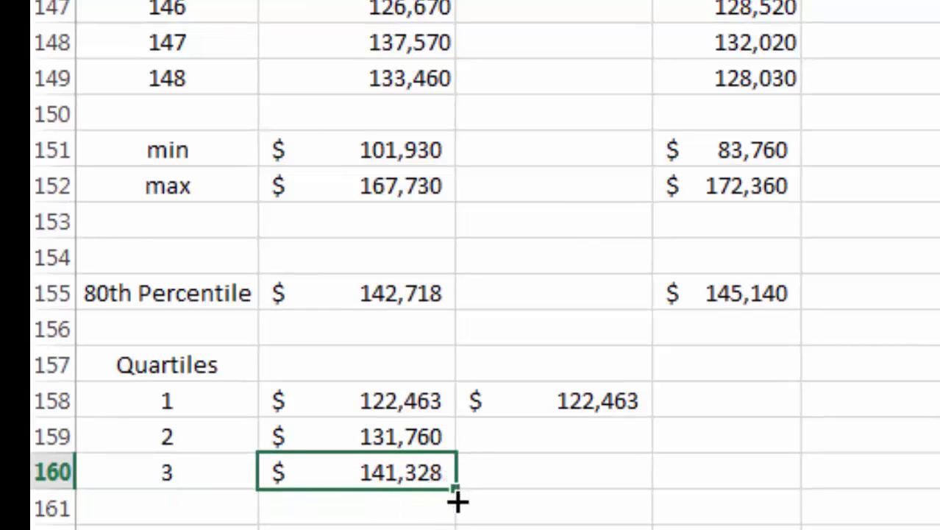
{"action": "left_click_drag", "start_coordinate": [457, 501], "coordinate": [454, 515]}
{"action": "key", "text": "F2"}
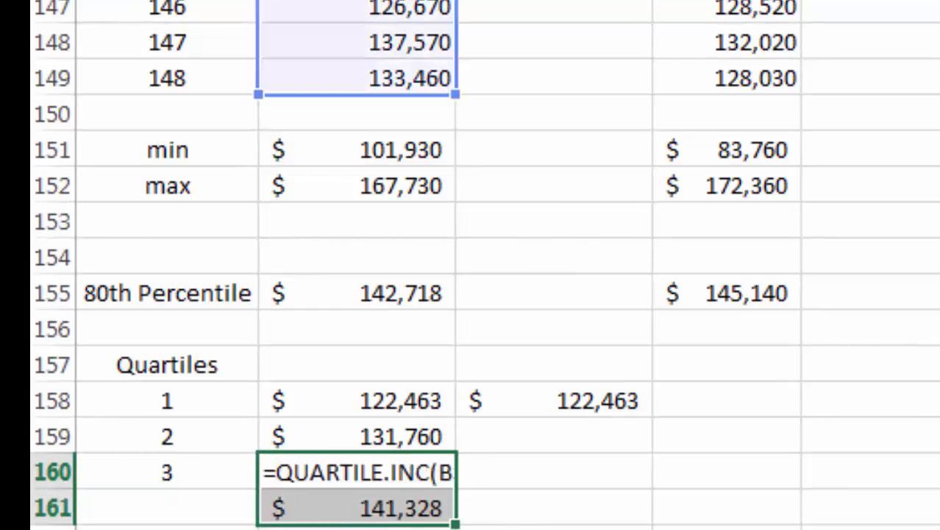
{"action": "key", "text": "BackSpace"}
{"action": "key", "text": "BackSpace"}
{"action": "type", "text": "4)"}
{"action": "key", "text": "Return"}
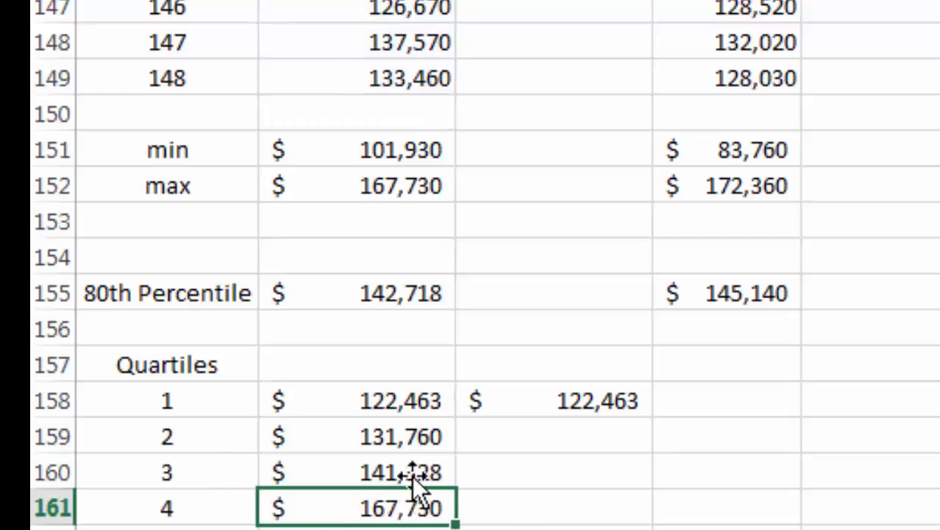
Compare the fourth quartile with the maximum in B152 and clear the comparison percentile from C158
{"action": "left_click", "coordinate": [392, 189]}
{"action": "left_click", "coordinate": [607, 496]}
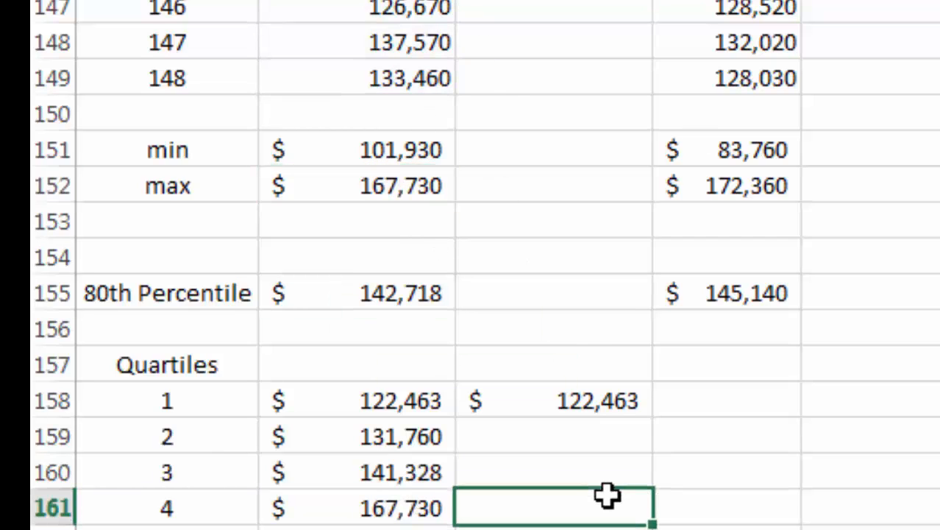
{"action": "left_click", "coordinate": [589, 403]}
{"action": "key", "text": "Delete"}
{"action": "left_click", "coordinate": [603, 500]}
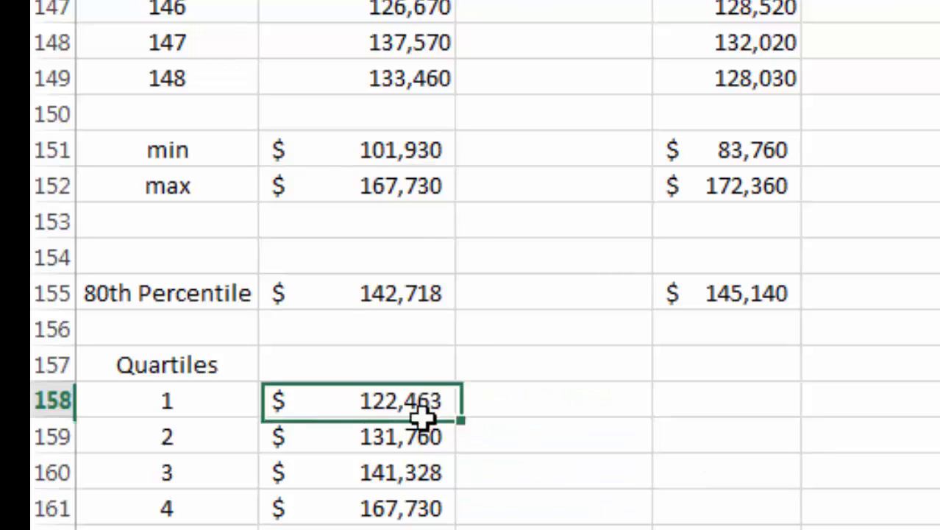
Fill the quartile formulas in B158:B161 across to column D for the selling prices and clear the unneeded copies in C158:C161
{"action": "left_click_drag", "start_coordinate": [421, 414], "coordinate": [737, 510]}
{"action": "left_click", "coordinate": [571, 330]}
{"action": "left_click_drag", "start_coordinate": [571, 403], "coordinate": [571, 510]}
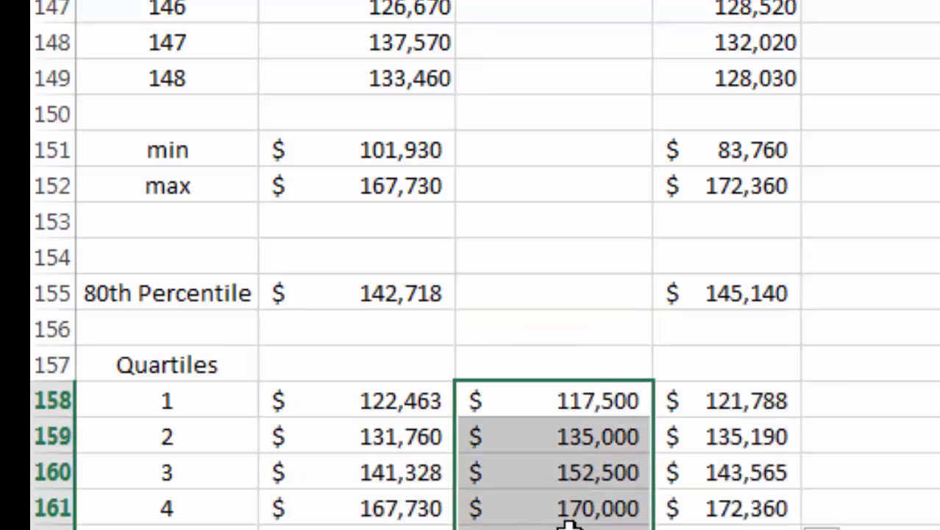
{"action": "key", "text": "Delete"}
{"action": "left_click_drag", "start_coordinate": [684, 401], "coordinate": [697, 498]}
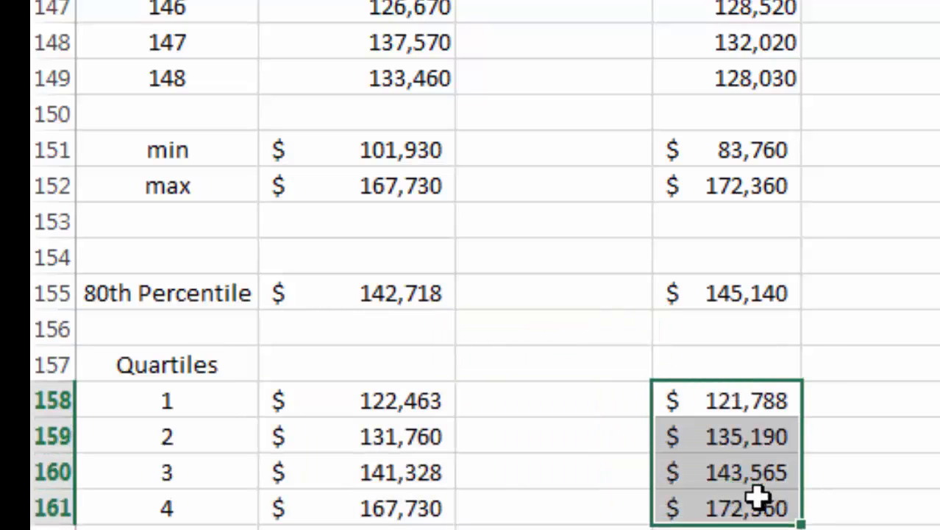
{"action": "left_click", "coordinate": [824, 498]}
{"action": "left_click_drag", "start_coordinate": [324, 409], "coordinate": [357, 477]}
{"action": "left_click", "coordinate": [357, 504]}
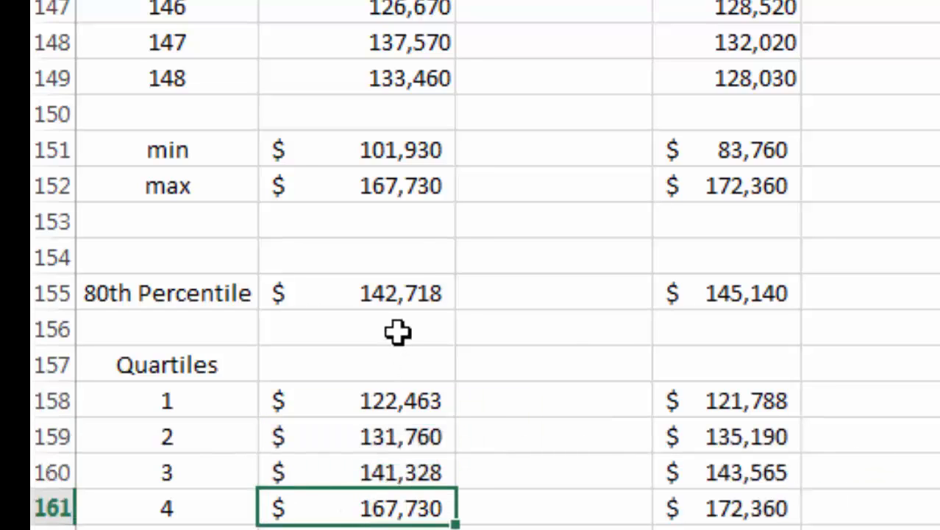
{"action": "left_click", "coordinate": [427, 284]}
{"action": "left_click", "coordinate": [745, 287]}
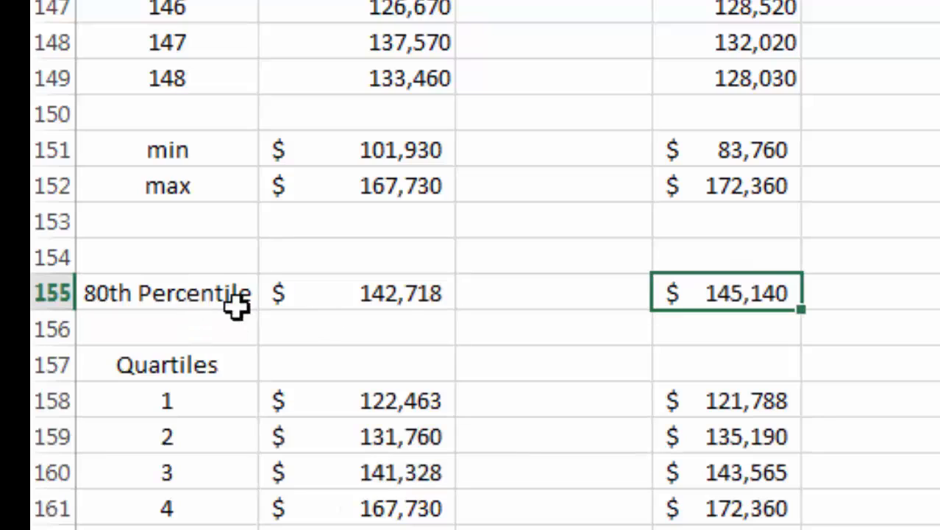
Enter the label "99th Percentile" in A156
{"action": "left_click", "coordinate": [167, 332]}
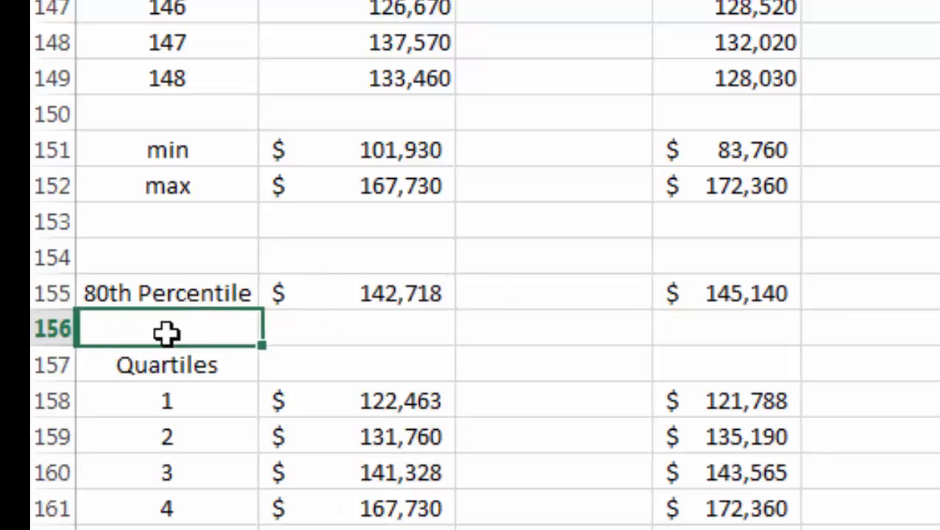
{"action": "type", "text": "99th "}
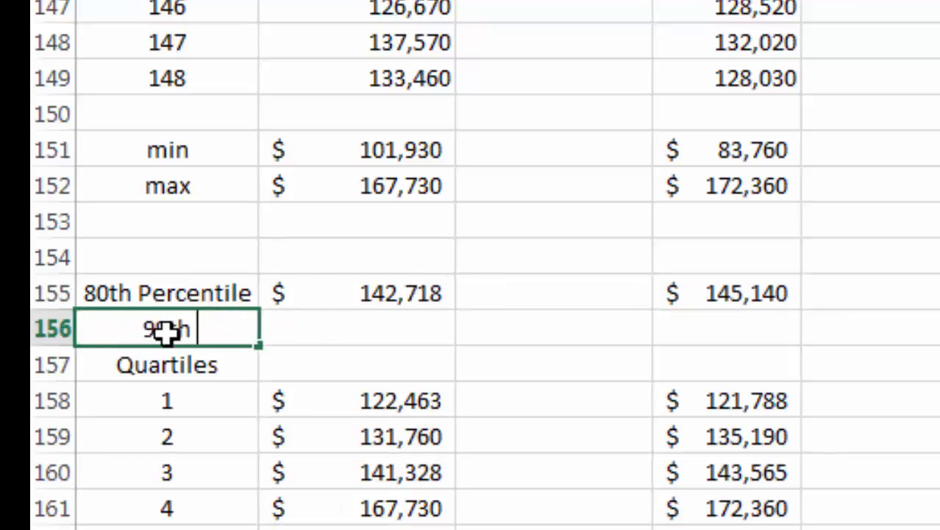
{"action": "type", "text": "Percentile"}
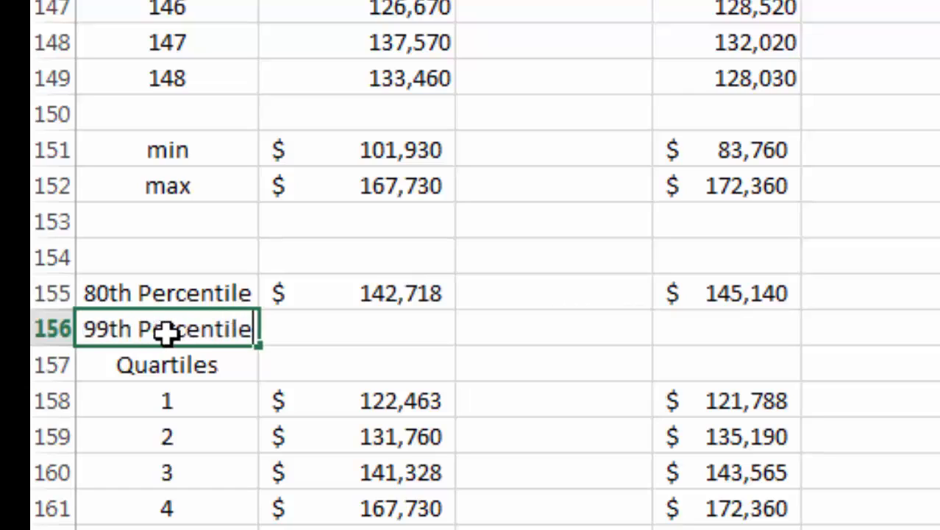
{"action": "key", "text": "Tab"}
Fill the appraised value percentile formula from B155 down to B156 and change the percentile in B155 to 0.99
{"action": "left_click", "coordinate": [428, 296]}
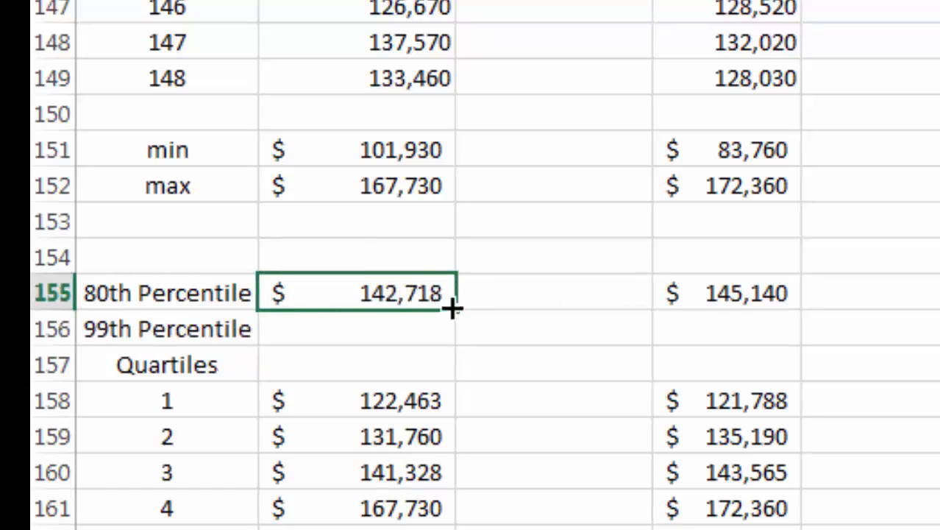
{"action": "left_click_drag", "start_coordinate": [455, 310], "coordinate": [452, 343]}
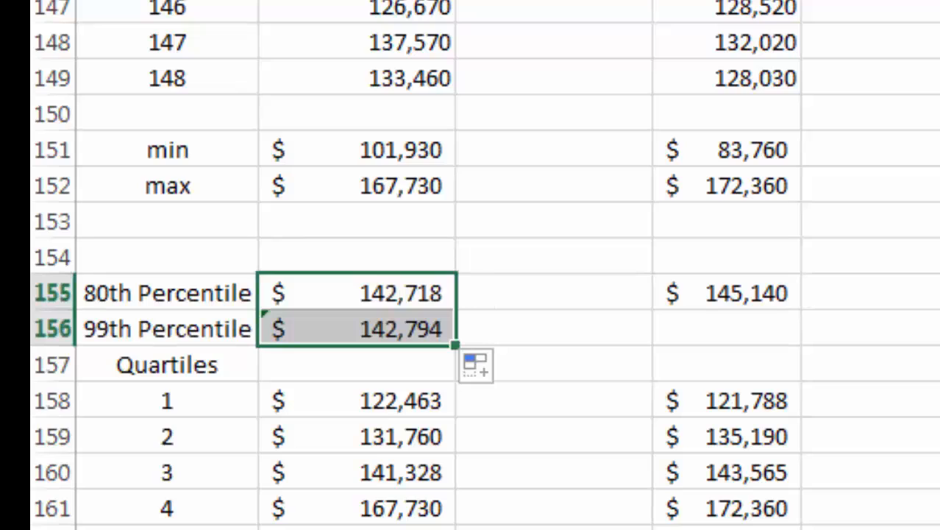
{"action": "key", "text": "F2"}
{"action": "key", "text": "BackSpace"}
{"action": "type", "text": "99"}
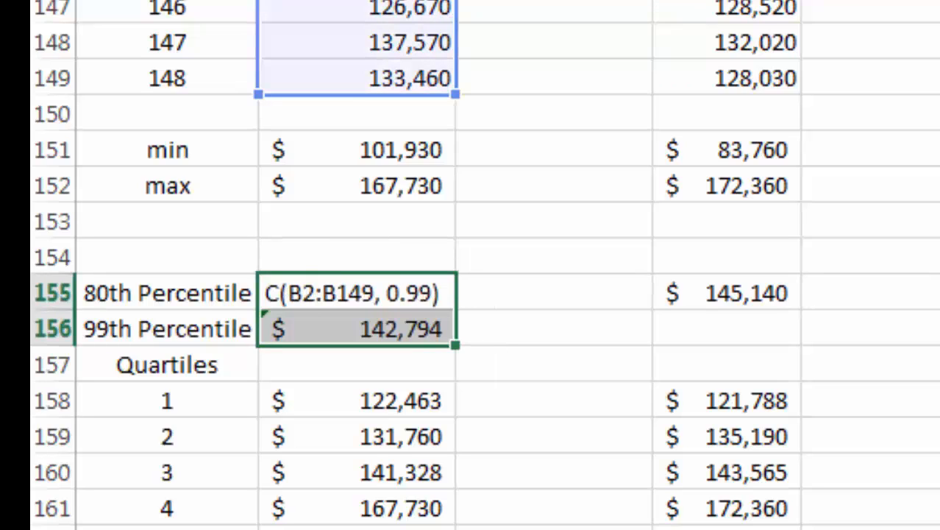
{"action": "key", "text": "Return"}
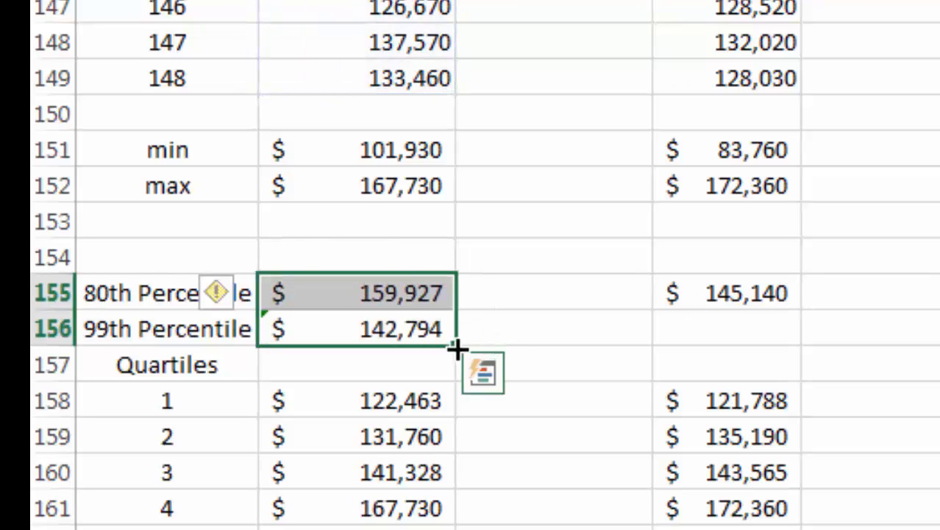
Fill the selling price percentile formula from D155 down to D156 and change the percentile in D155 to 0.99
{"action": "left_click", "coordinate": [695, 306]}
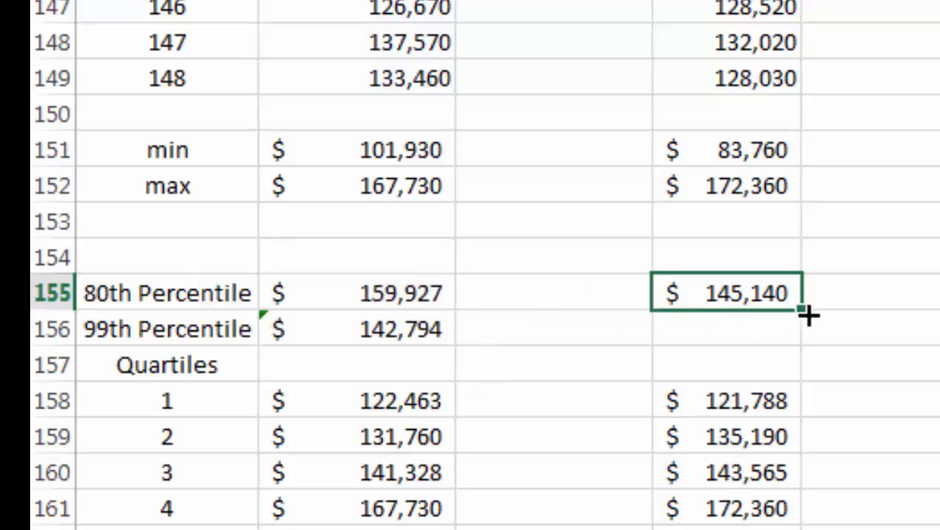
{"action": "left_click_drag", "start_coordinate": [803, 311], "coordinate": [807, 340]}
{"action": "key", "text": "F2"}
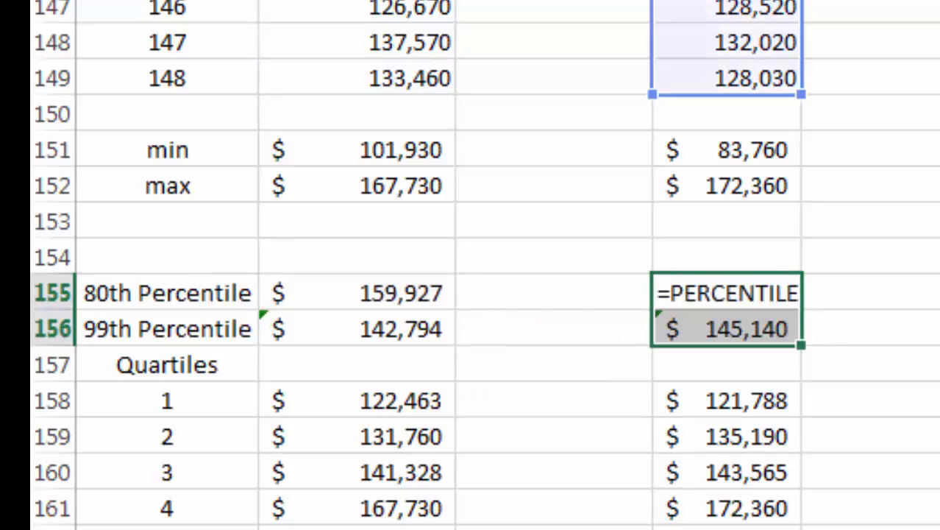
{"action": "key", "text": "BackSpace"}
{"action": "type", "text": "99"}
{"action": "key", "text": "Return"}
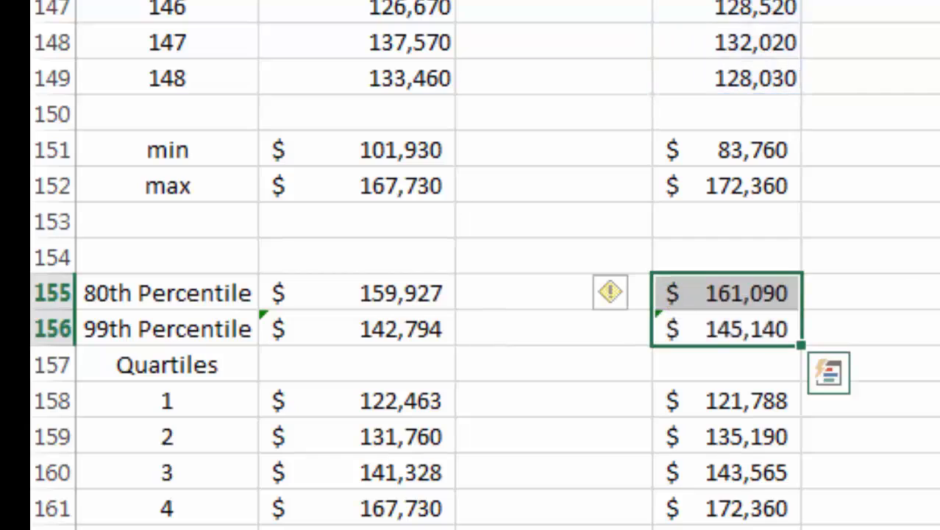
Examine the percentile cells B156 and D156 and look over the housing data rows above them
{"action": "left_click", "coordinate": [920, 333]}
{"action": "left_click", "coordinate": [738, 333]}
{"action": "left_click", "coordinate": [395, 357]}
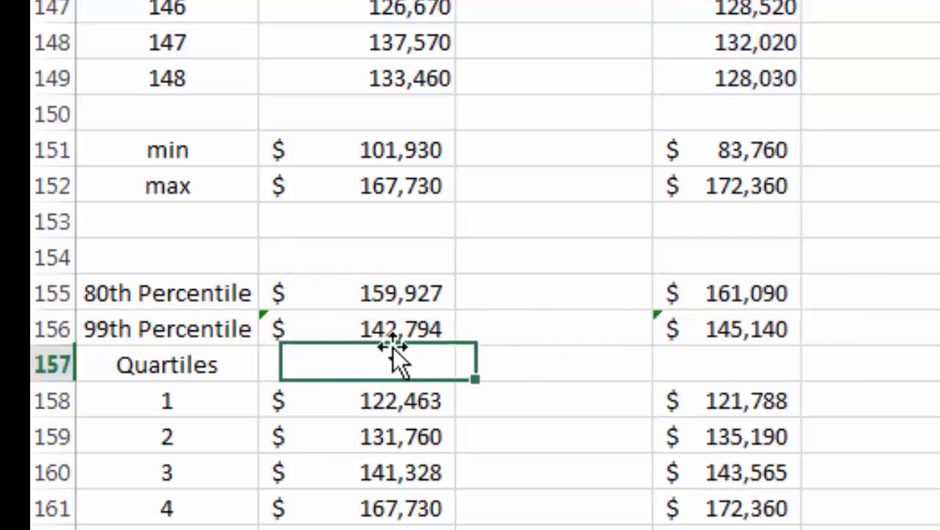
{"action": "left_click", "coordinate": [429, 331]}
{"action": "mouse_move", "coordinate": [725, 333]}
{"action": "left_mouse_down"}
{"action": "mouse_move", "coordinate": [728, 347]}
{"action": "mouse_move", "coordinate": [732, 335]}
{"action": "left_mouse_up"}
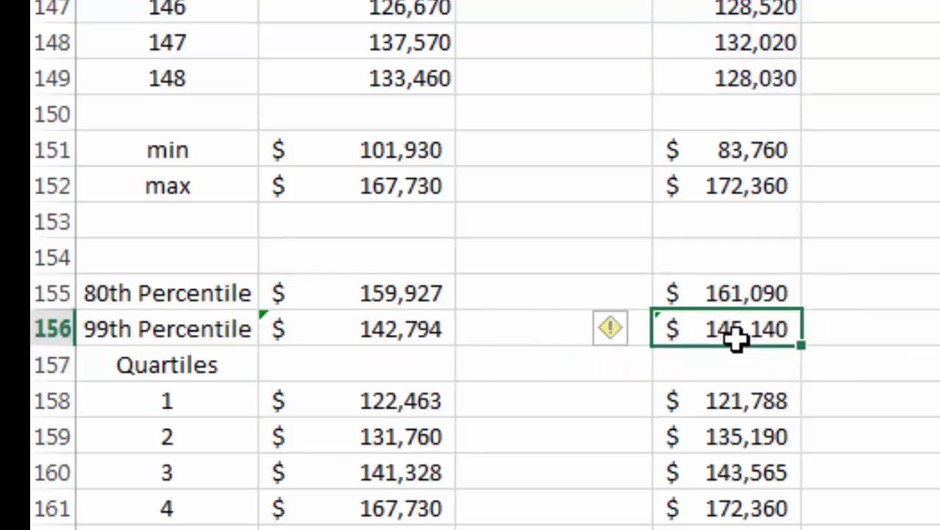
{"action": "left_click", "coordinate": [936, 401]}
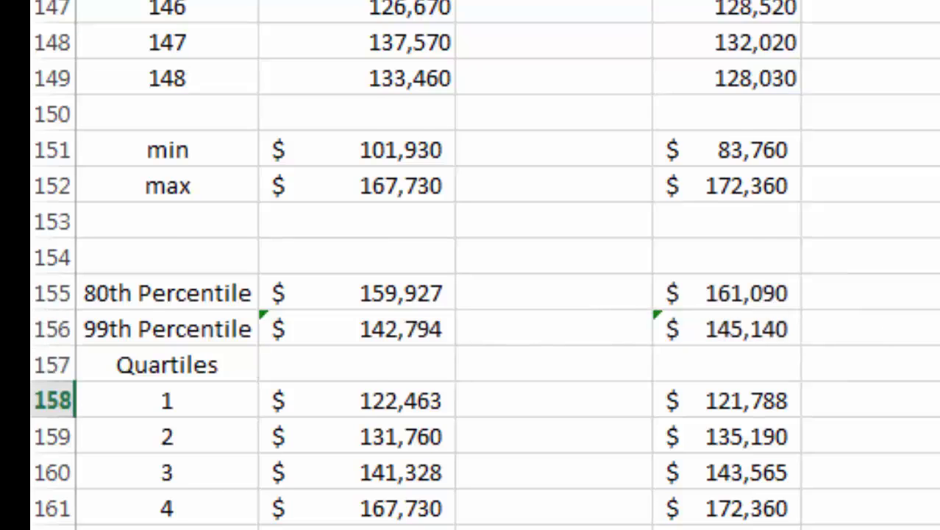
{"action": "scroll", "coordinate": [485, 265], "scroll_direction": "up", "scroll_amount": 20}
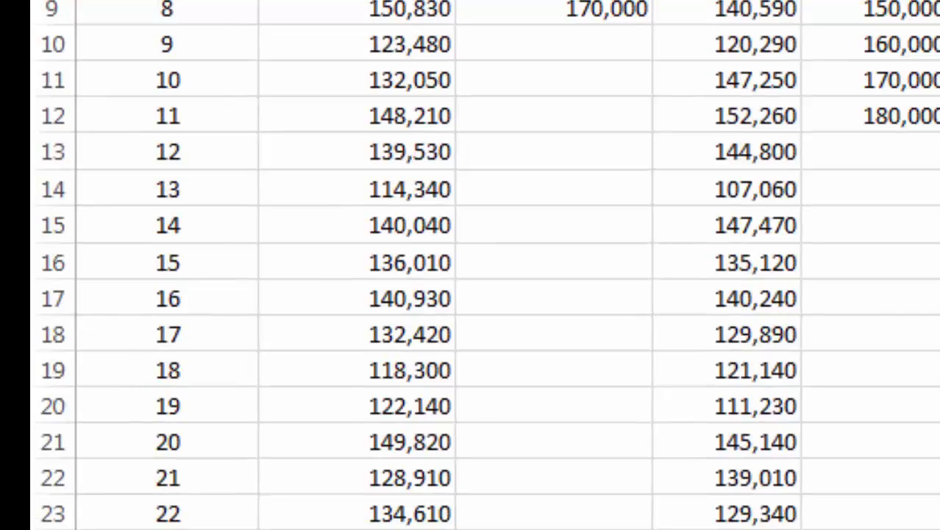
{"action": "scroll", "coordinate": [485, 264], "scroll_direction": "down", "scroll_amount": 20}
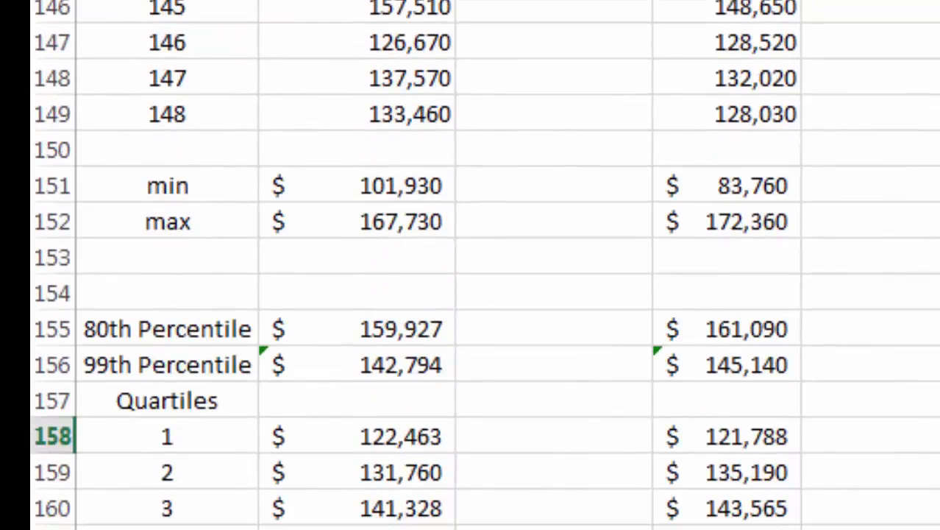
Insert a blank column G before Bedrooms and enter the labels "Mean", "Medain" and "Mode" in G150:G152
{"action": "key", "text": "ctrl+space"}
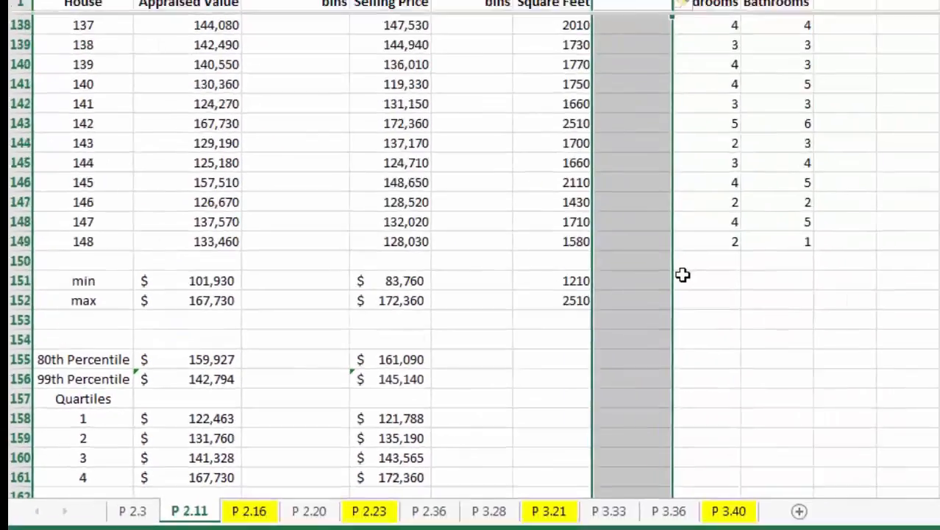
{"action": "left_click", "coordinate": [470, 313]}
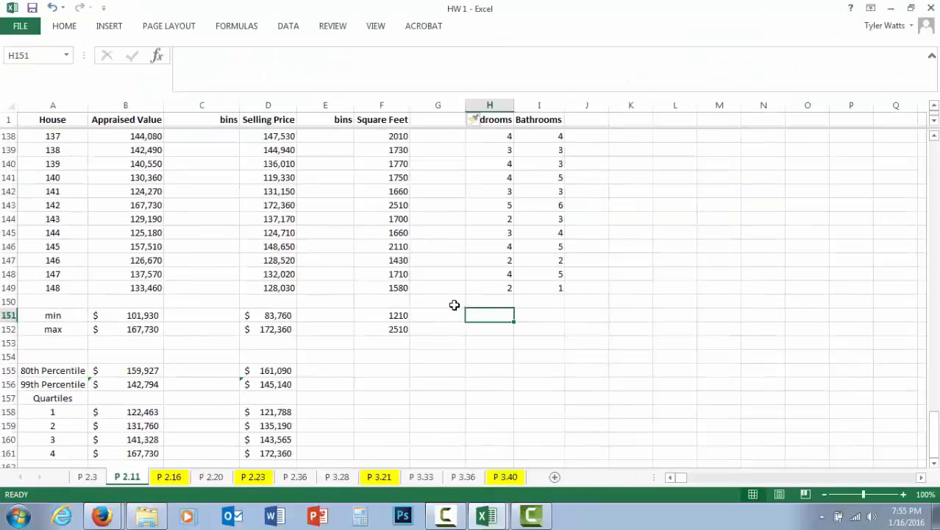
{"action": "left_click", "coordinate": [454, 303]}
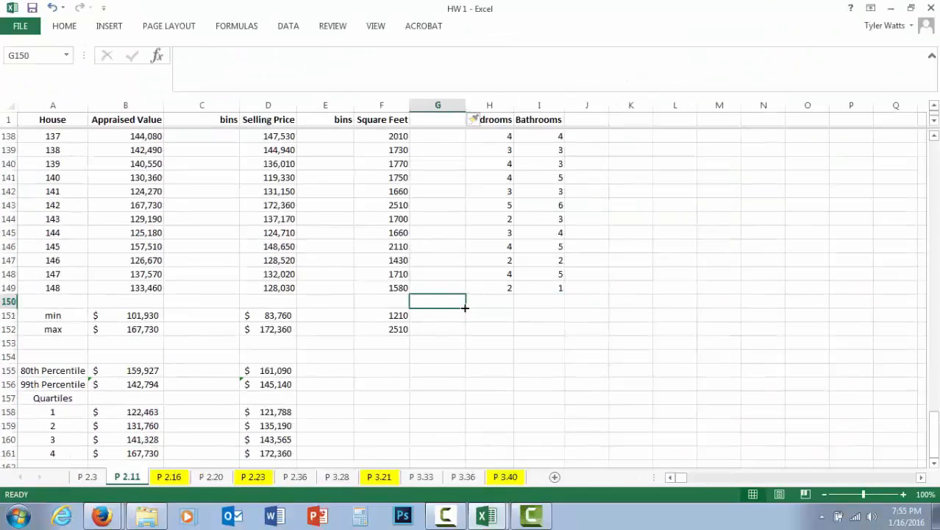
{"action": "type", "text": "Mean"}
{"action": "key", "text": "Return"}
{"action": "type", "text": "Medain"}
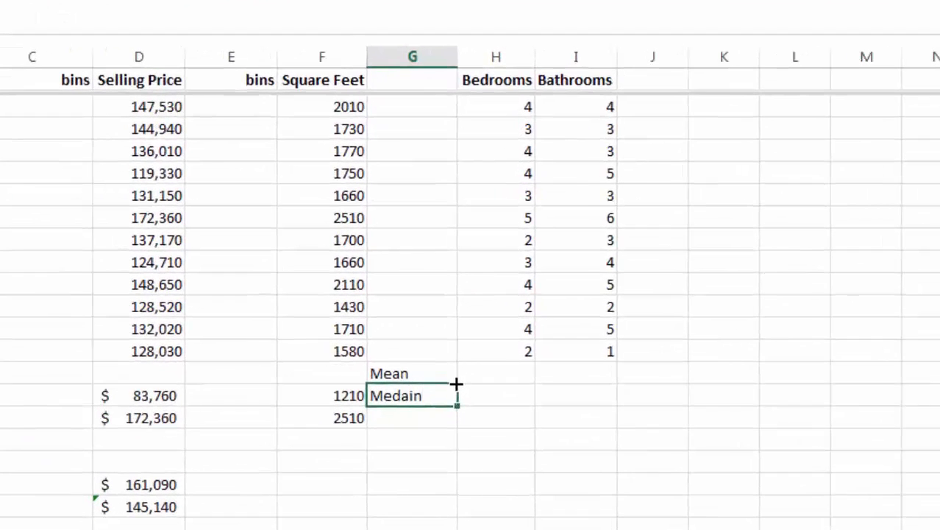
{"action": "key", "text": "Return"}
{"action": "type", "text": "Mode"}
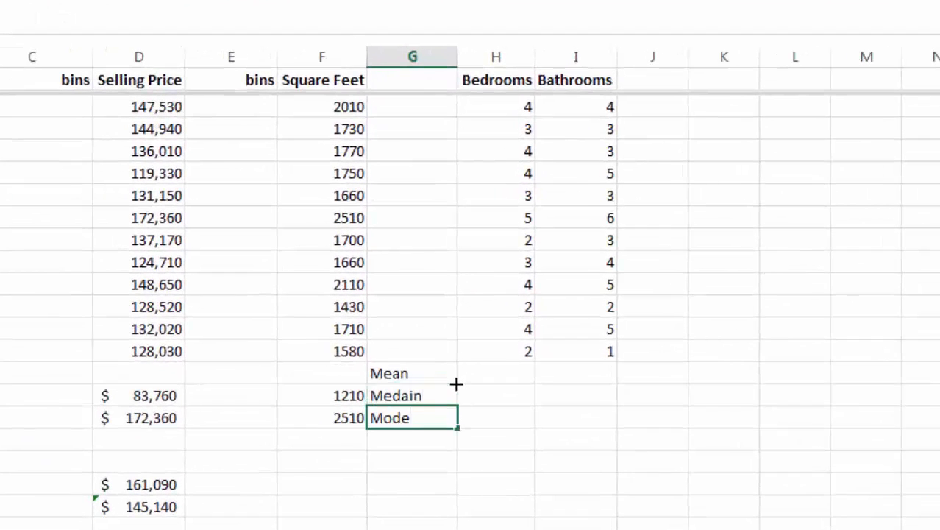
{"action": "key", "text": "Tab"}
Add a bottom border beneath the last data row, 149, extending across to the Bathrooms column
{"action": "key", "text": "Up"}
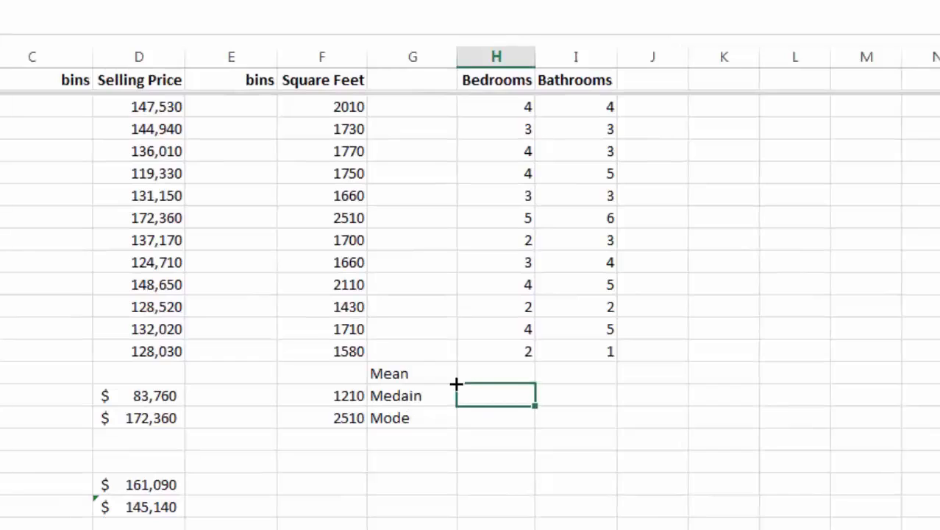
{"action": "key", "text": "Up"}
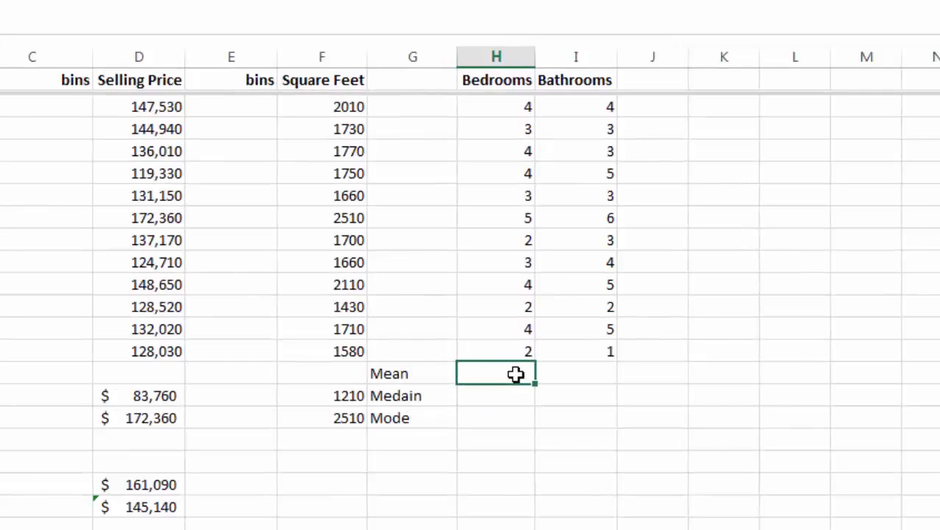
{"action": "left_click_drag", "start_coordinate": [566, 350], "coordinate": [2, 351]}
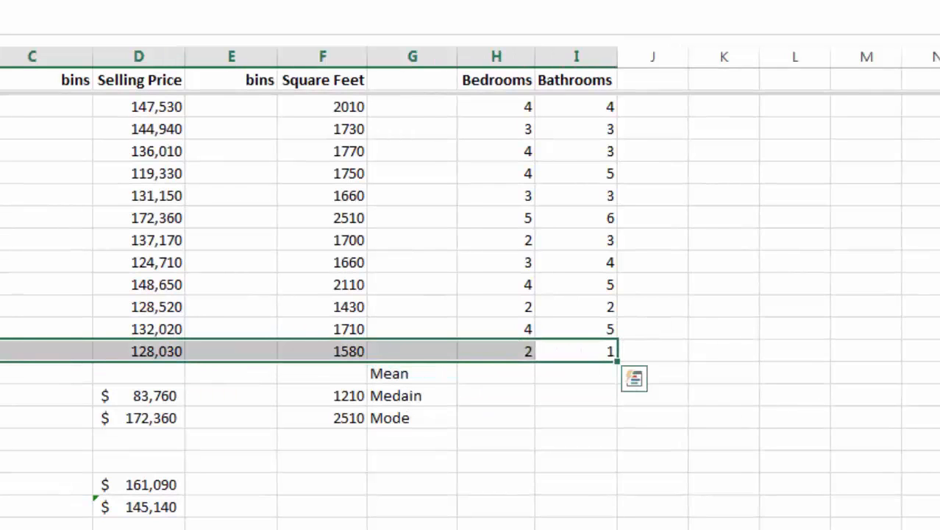
{"action": "left_click", "coordinate": [879, 382]}
Compute the mean number of bedrooms in H150 with the AVERAGE function over H2:H149
{"action": "left_click", "coordinate": [475, 367]}
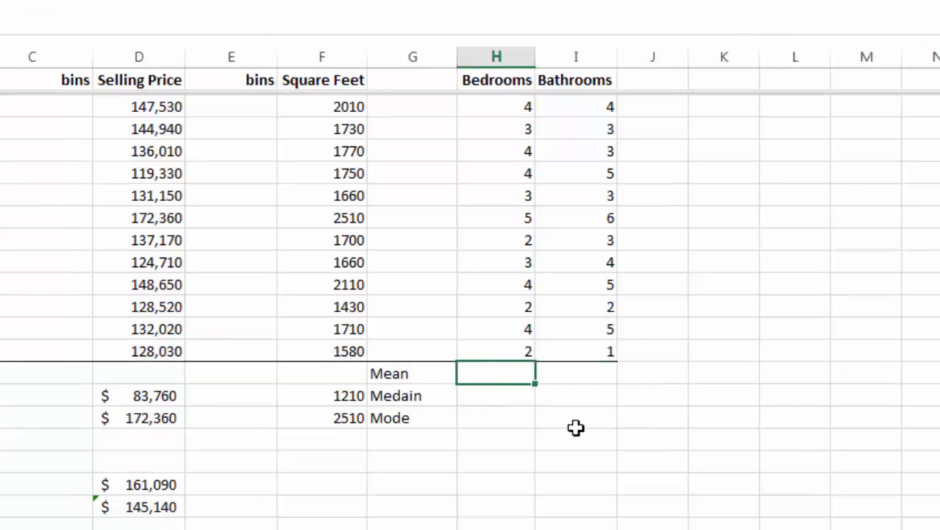
{"action": "type", "text": "=average"}
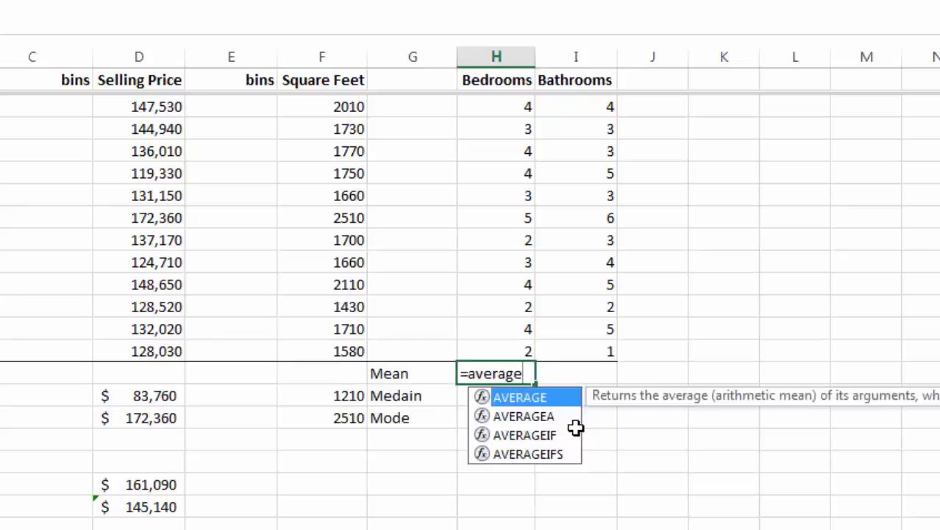
{"action": "type", "text": "("}
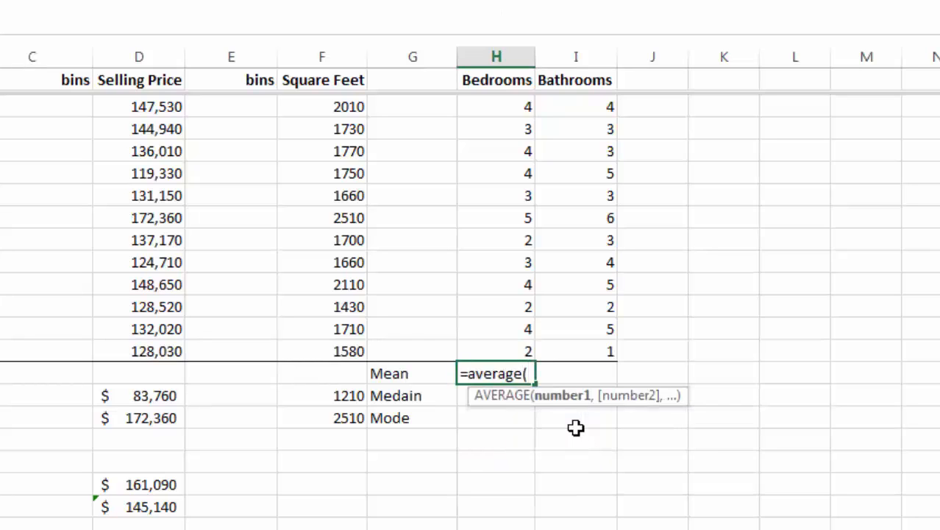
{"action": "type", "text": "h2:"}
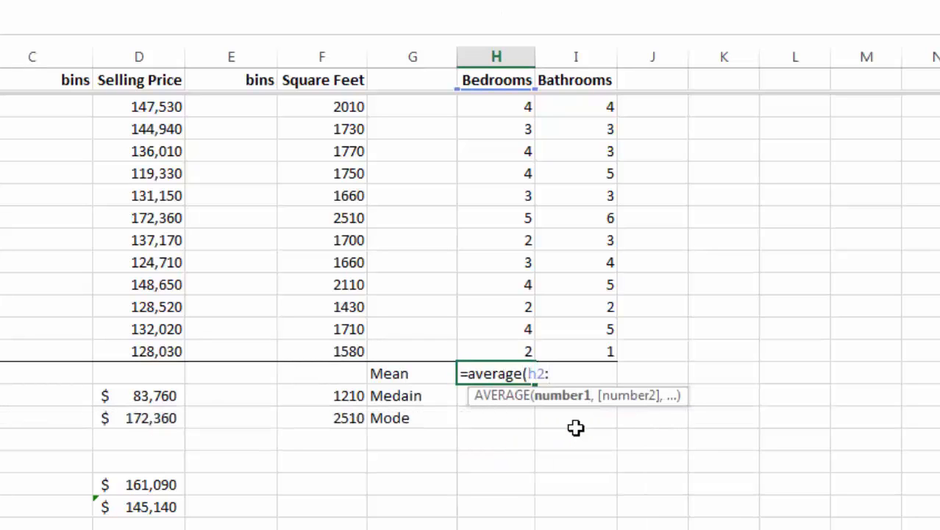
{"action": "type", "text": "h149"}
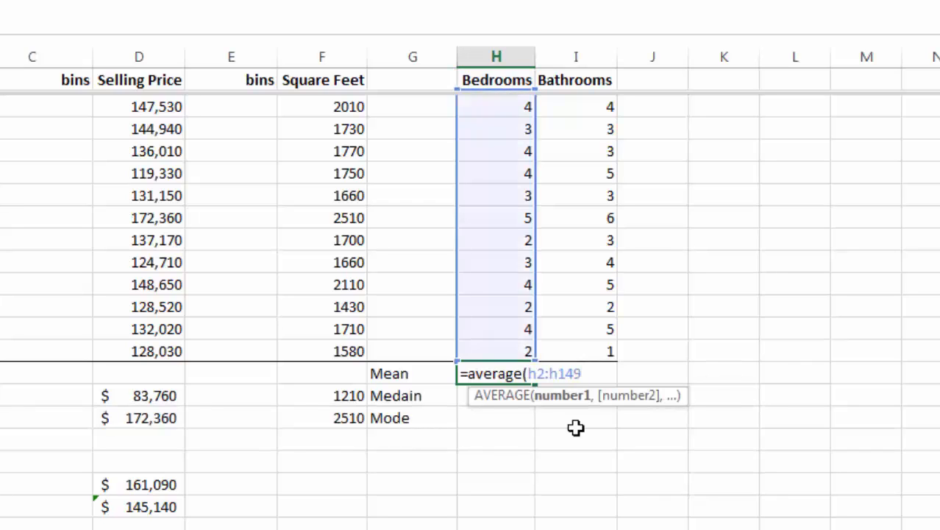
{"action": "key", "text": "BackSpace"}
{"action": "key", "text": "BackSpace"}
{"action": "key", "text": "BackSpace"}
{"action": "key", "text": "BackSpace"}
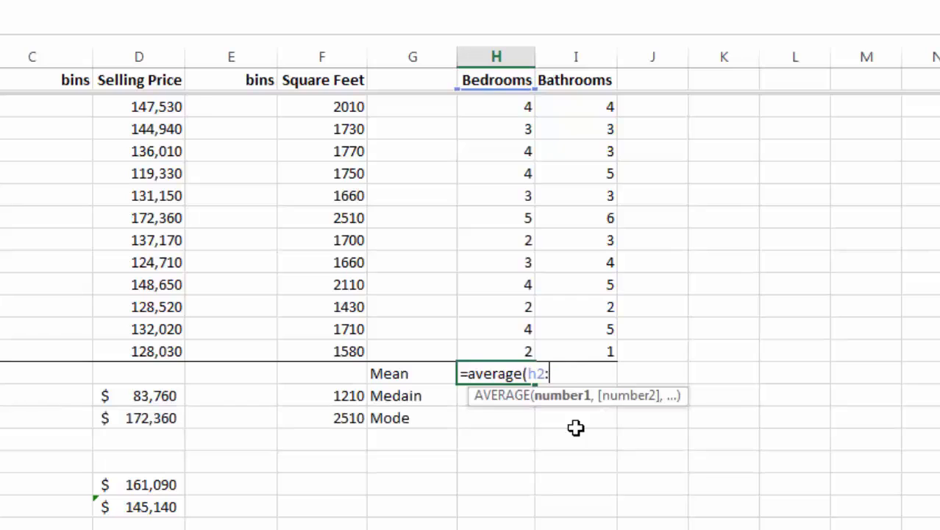
{"action": "type", "text": "h149"}
{"action": "key", "text": "Return"}
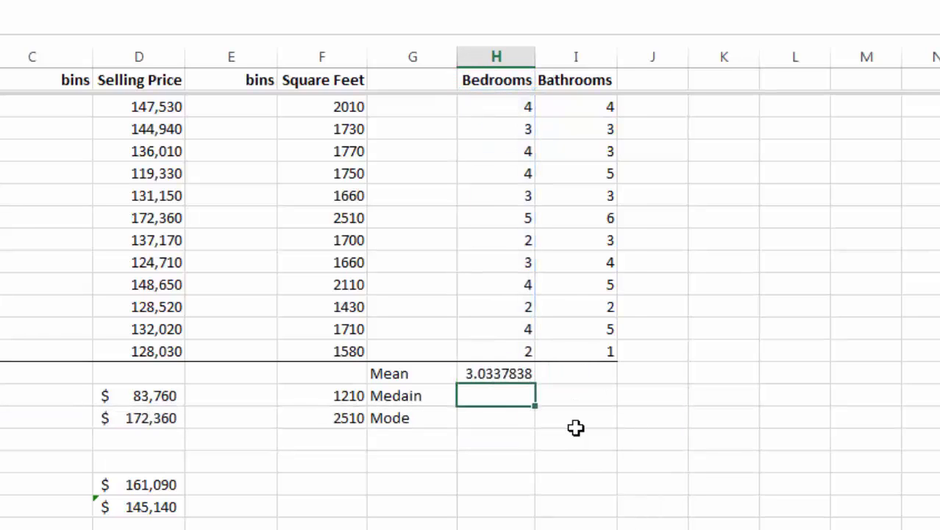
Fill the mean formula from H150 across to I150 for the bathrooms
{"action": "left_click", "coordinate": [527, 373]}
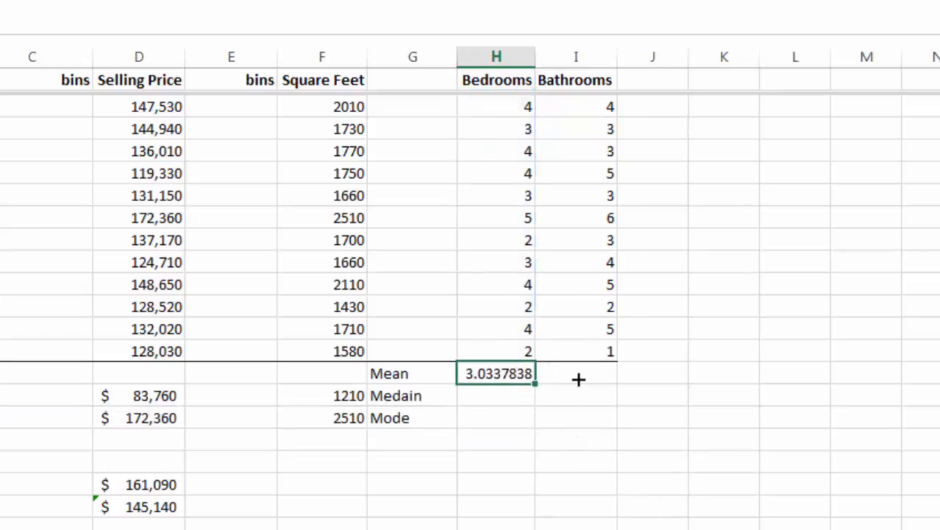
{"action": "left_click_drag", "start_coordinate": [578, 379], "coordinate": [602, 374]}
{"action": "left_click", "coordinate": [564, 405]}
{"action": "left_click", "coordinate": [495, 370]}
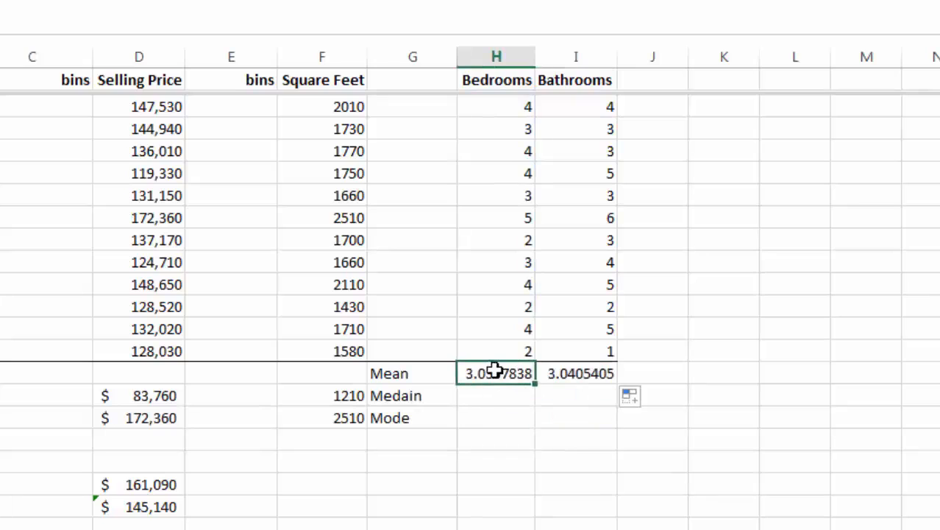
{"action": "left_click", "coordinate": [585, 374]}
Compute the median number of bedrooms in H151 with the formula =median(h2:h149)
{"action": "left_click", "coordinate": [498, 402]}
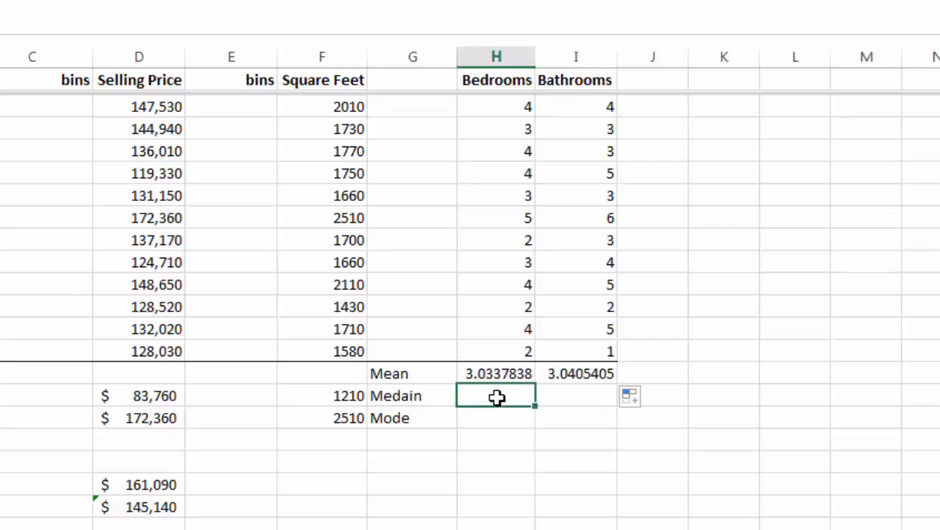
{"action": "type", "text": "=median("}
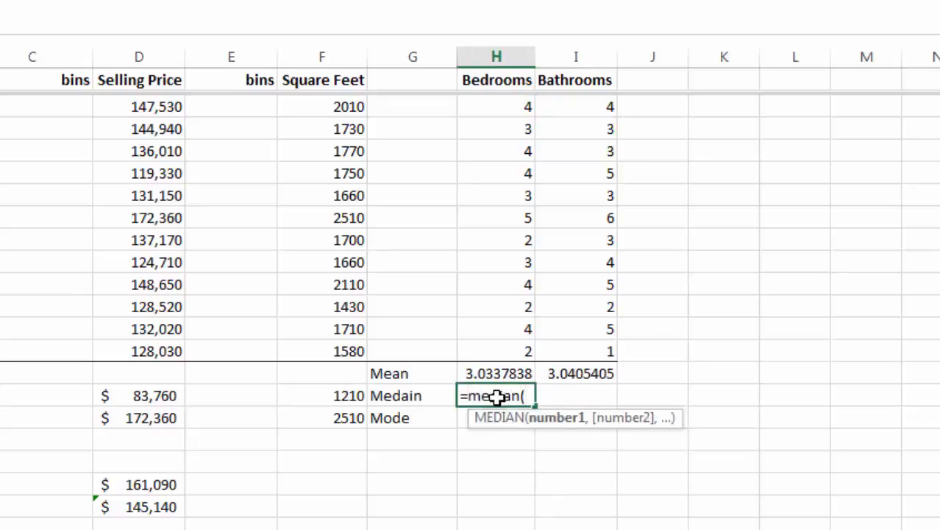
{"action": "type", "text": "h2"}
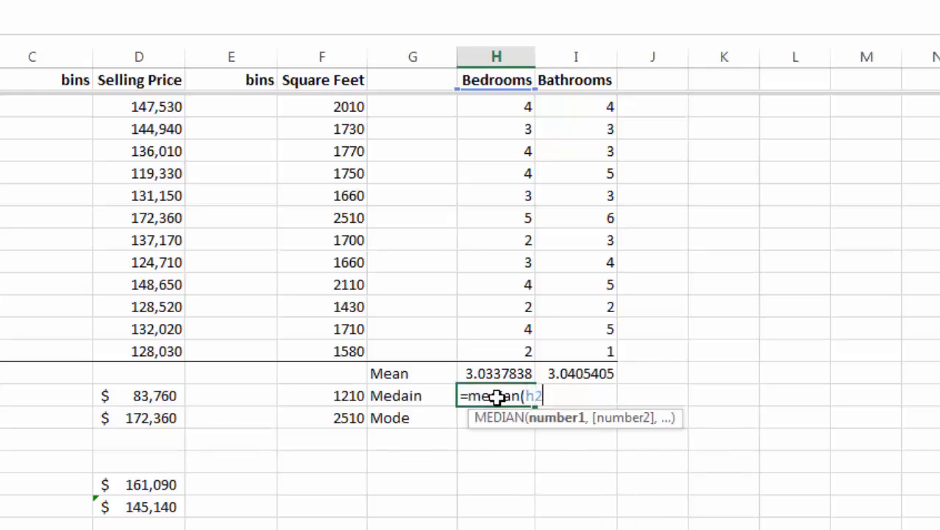
{"action": "type", "text": ":h149"}
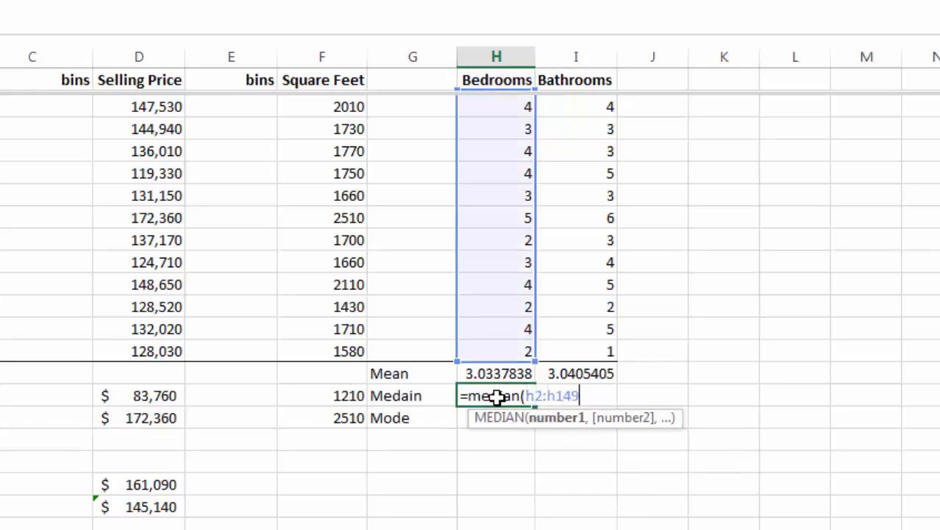
{"action": "type", "text": ")"}
{"action": "key", "text": "Return"}
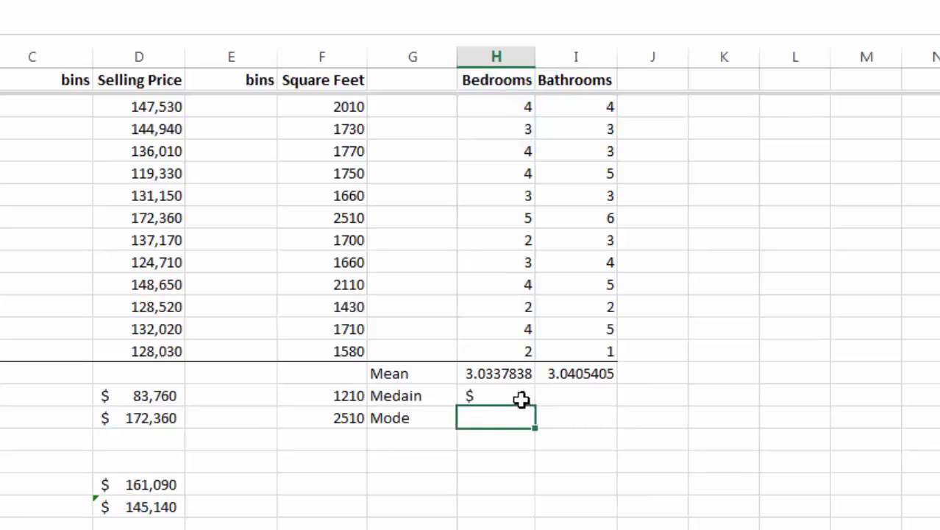
{"action": "left_click", "coordinate": [498, 396]}
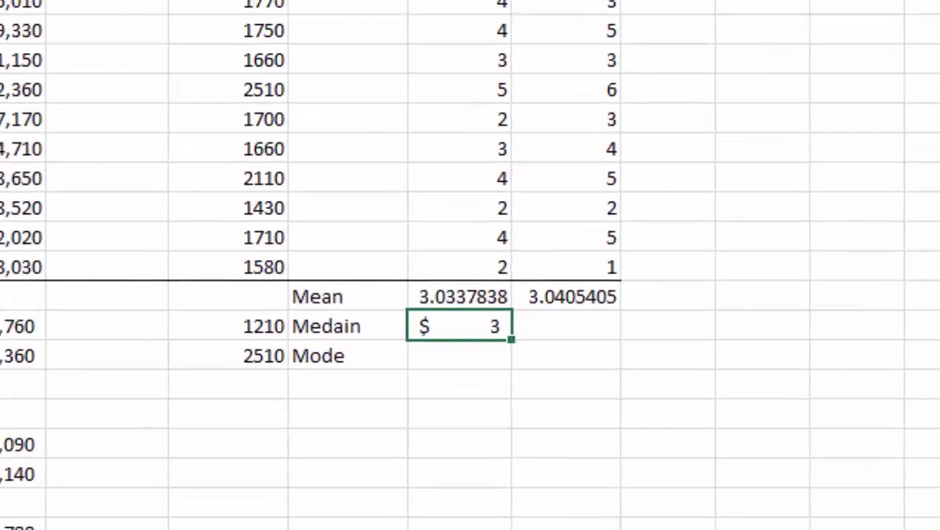
Apply the Number format to the bedrooms median in H151 and fill it across to I151 for the bathrooms
{"action": "left_click", "coordinate": [488, 1]}
{"action": "left_click", "coordinate": [478, 1]}
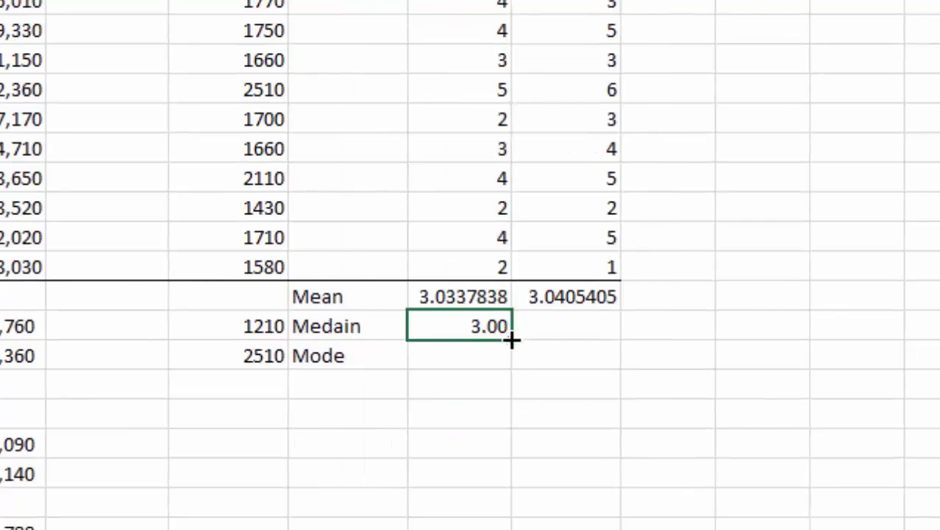
{"action": "left_click_drag", "start_coordinate": [510, 339], "coordinate": [571, 341]}
{"action": "left_click", "coordinate": [566, 359]}
{"action": "left_click", "coordinate": [578, 333]}
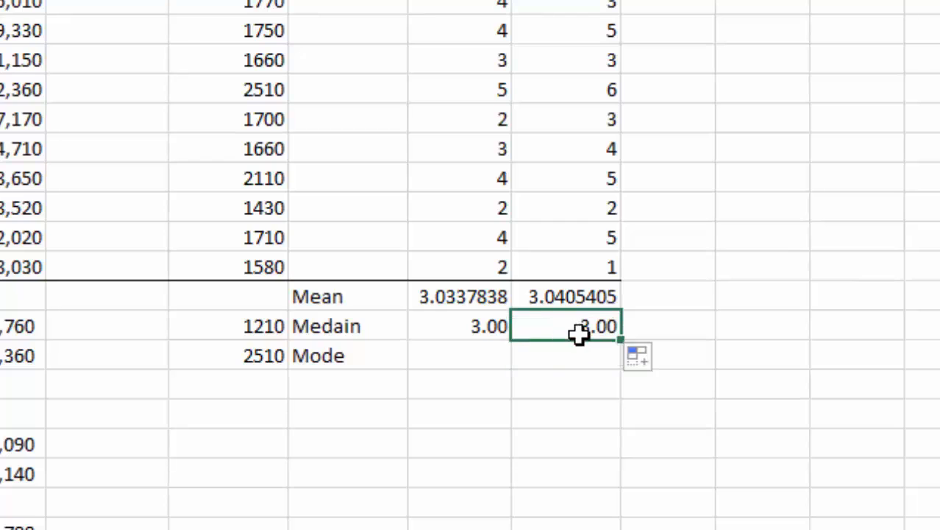
{"action": "left_click", "coordinate": [592, 359]}
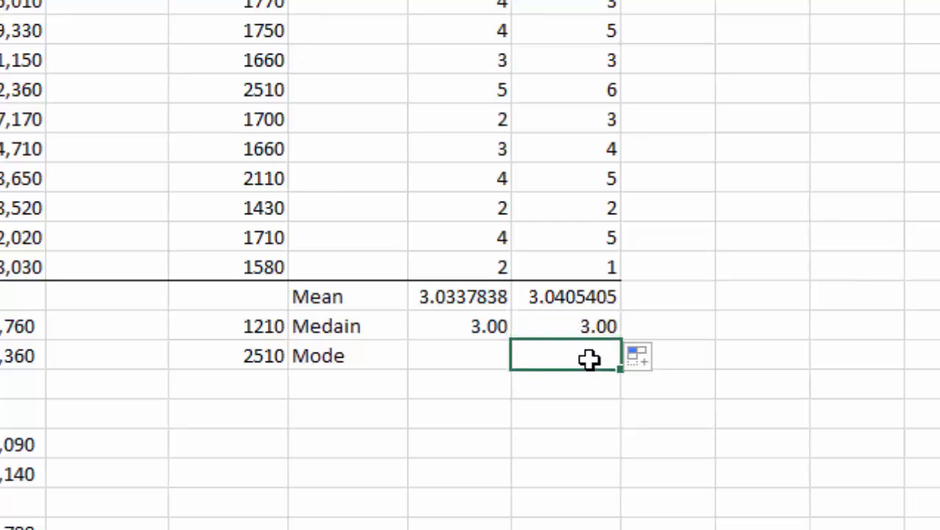
Compute the mode of the bedrooms in H152 with the formula =mode(h2:h149)
{"action": "left_click", "coordinate": [457, 361]}
{"action": "type", "text": "=mode("}
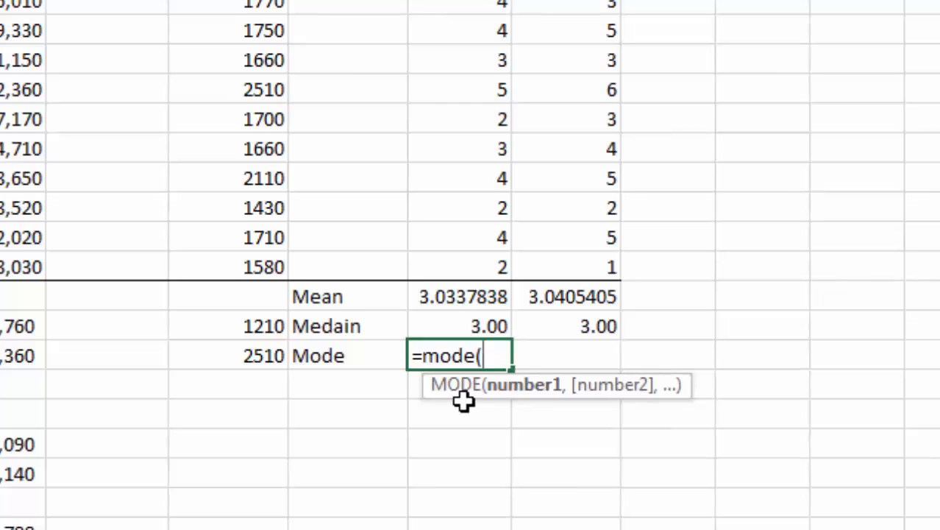
{"action": "type", "text": "h2:"}
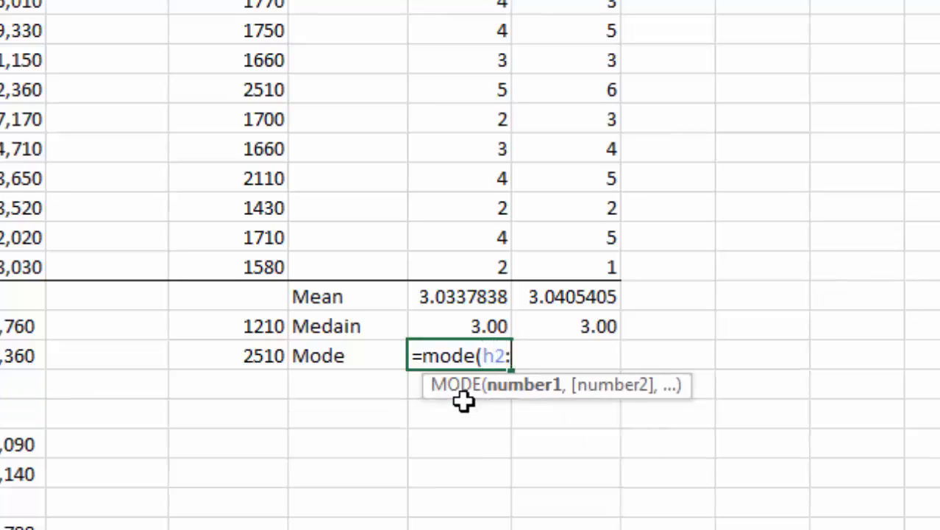
{"action": "type", "text": "h149)"}
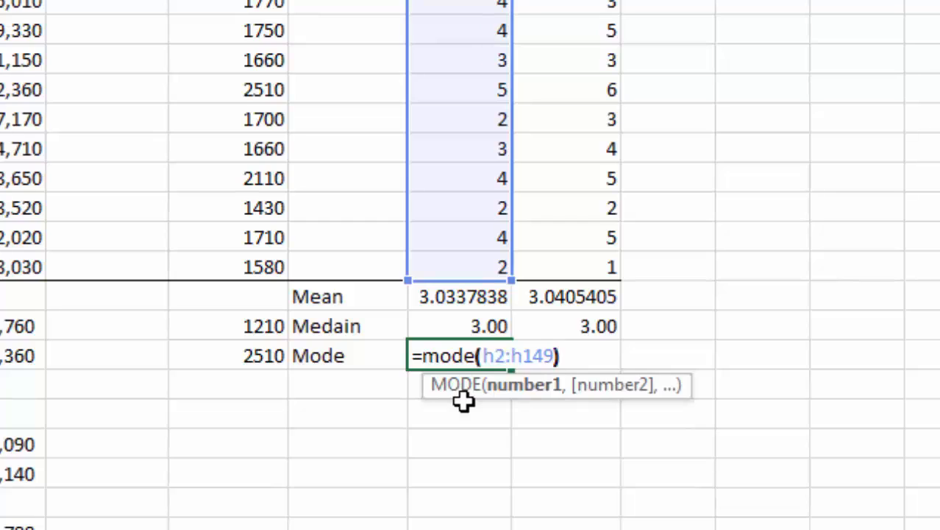
{"action": "key", "text": "Return"}
Apply the Number format to the bedrooms mode in H152 and fill it across to I152 for the bathrooms
{"action": "left_click", "coordinate": [480, 357]}
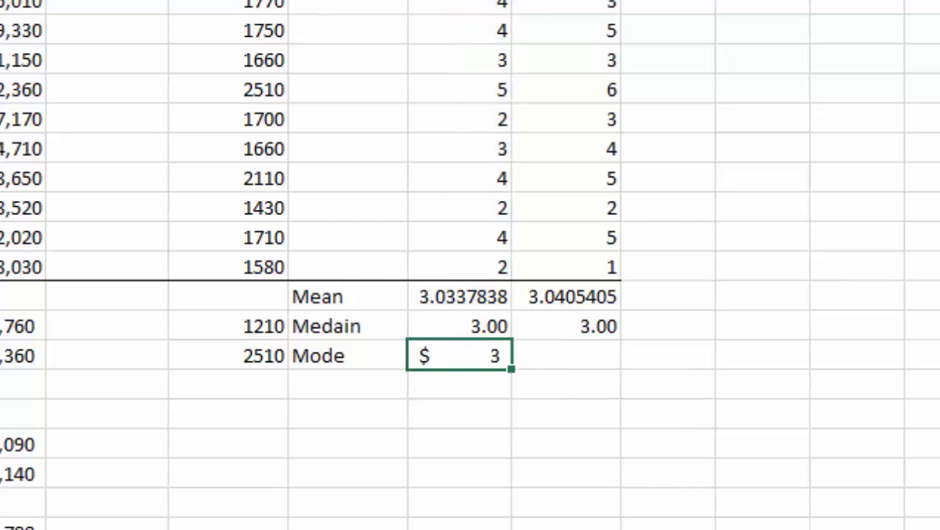
{"action": "left_click", "coordinate": [511, 0]}
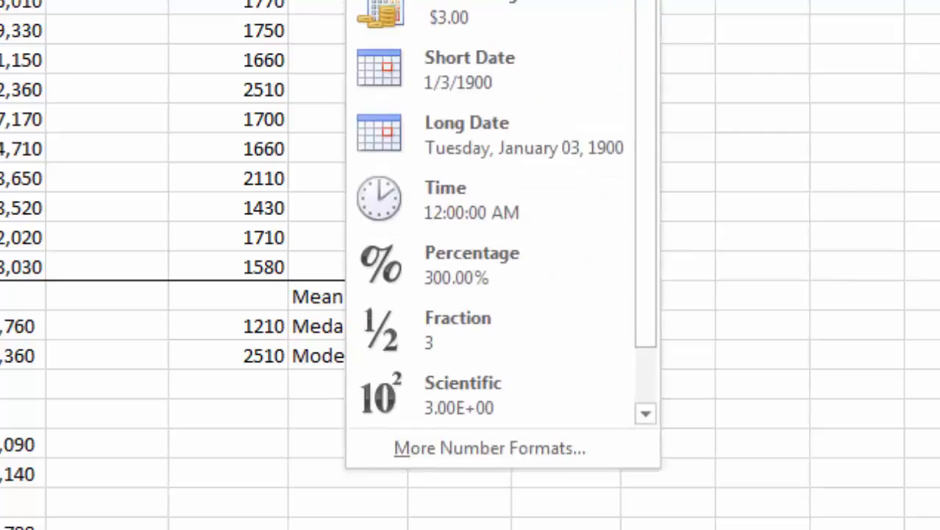
{"action": "left_click", "coordinate": [511, 0]}
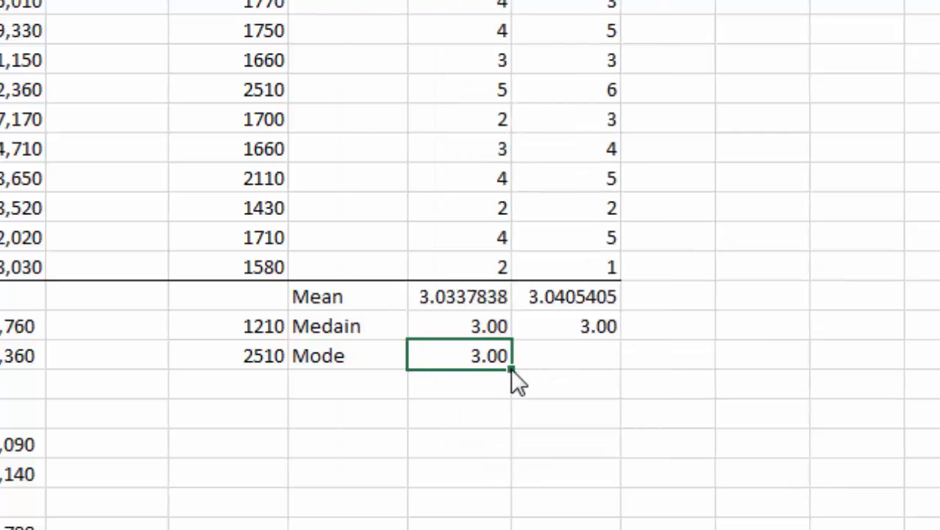
{"action": "left_click_drag", "start_coordinate": [513, 370], "coordinate": [611, 368]}
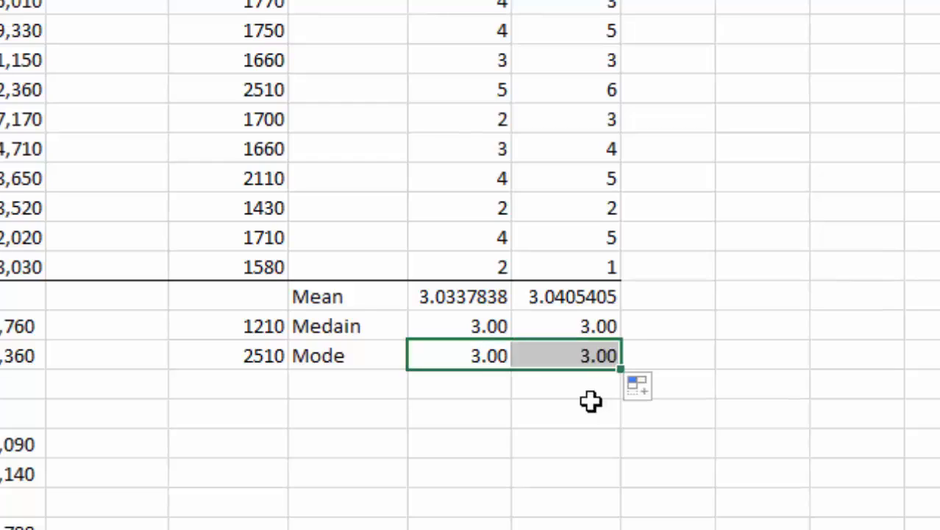
Correct the misspelled label in G151 to Median
{"action": "key", "text": "Up"}
{"action": "key", "text": "Left"}
{"action": "key", "text": "F2"}
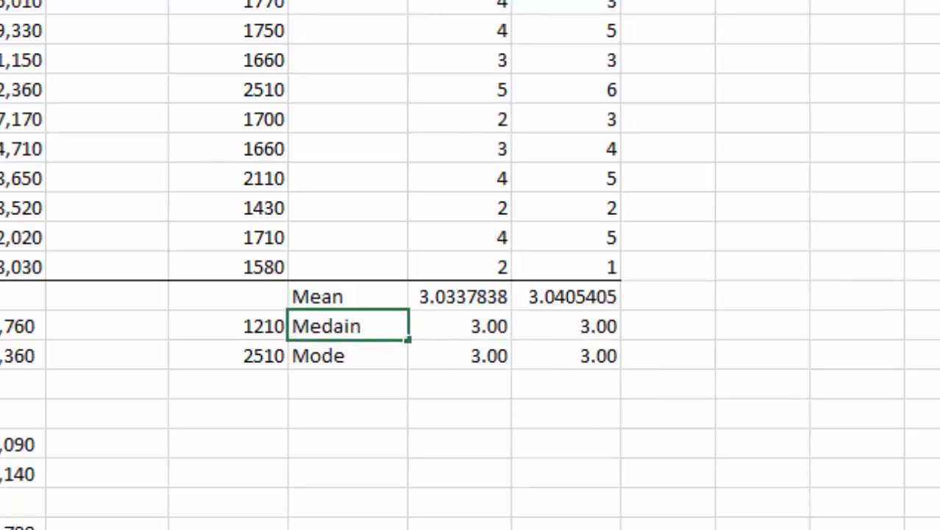
{"action": "key", "text": "BackSpace"}
{"action": "key", "text": "BackSpace"}
{"action": "key", "text": "BackSpace"}
{"action": "type", "text": "ian"}
{"action": "left_click", "coordinate": [426, 307]}
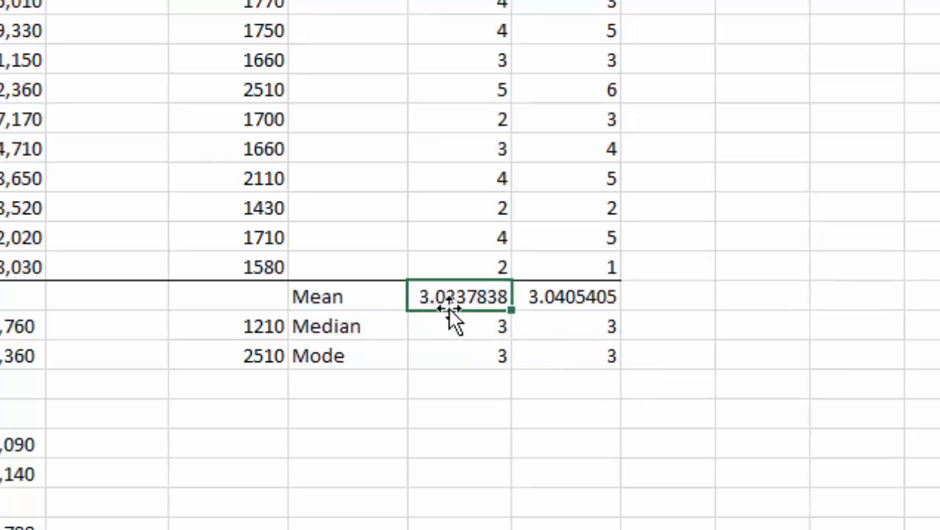
{"action": "left_click", "coordinate": [662, 412]}
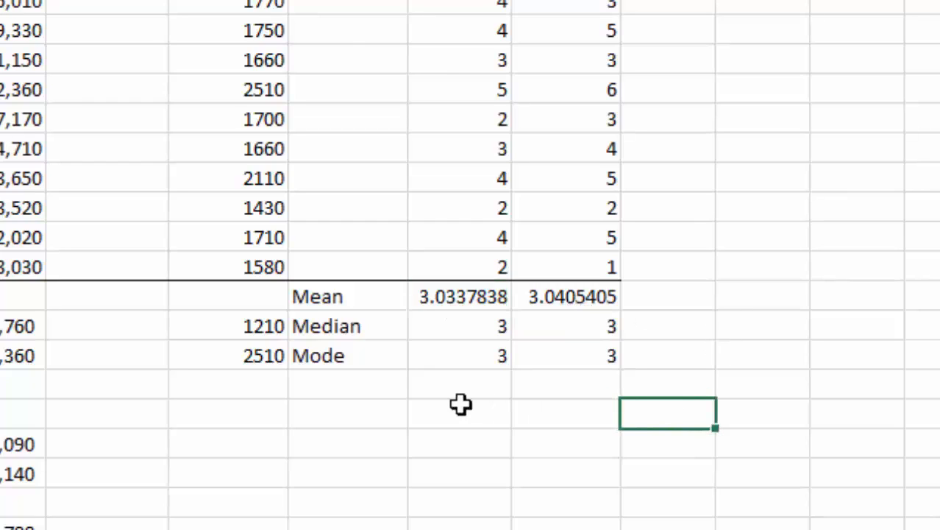
{"action": "left_click", "coordinate": [461, 404]}
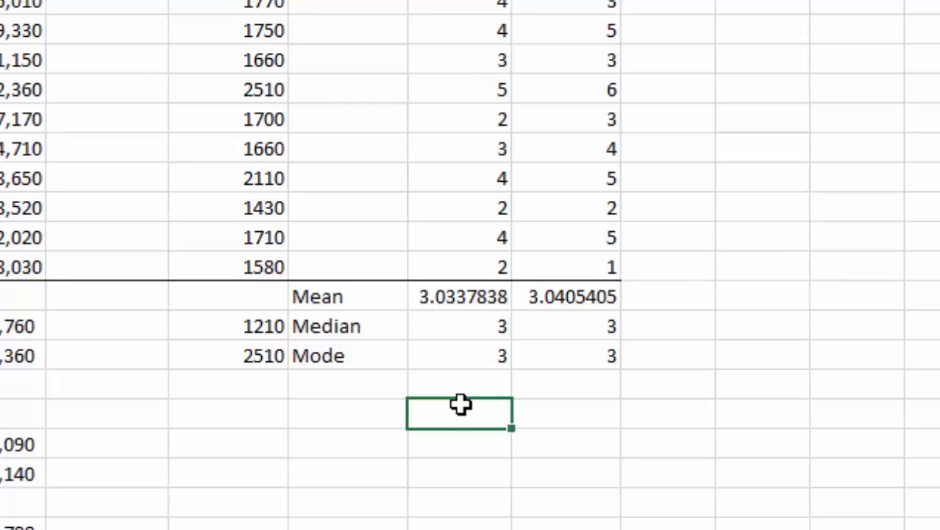
{"action": "left_click", "coordinate": [592, 410]}
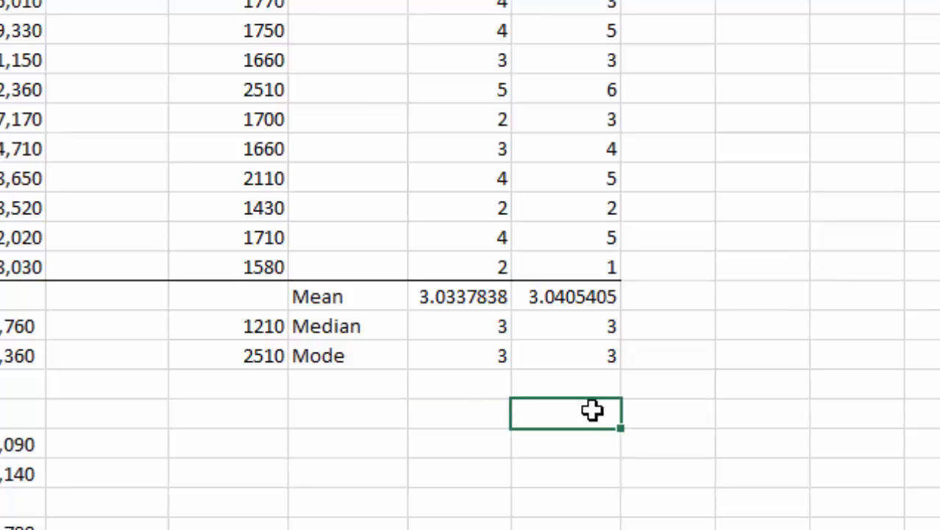
Label cell G153 "Std. Deviation" beneath Mode and autofit the width of column G
{"action": "left_click", "coordinate": [346, 384]}
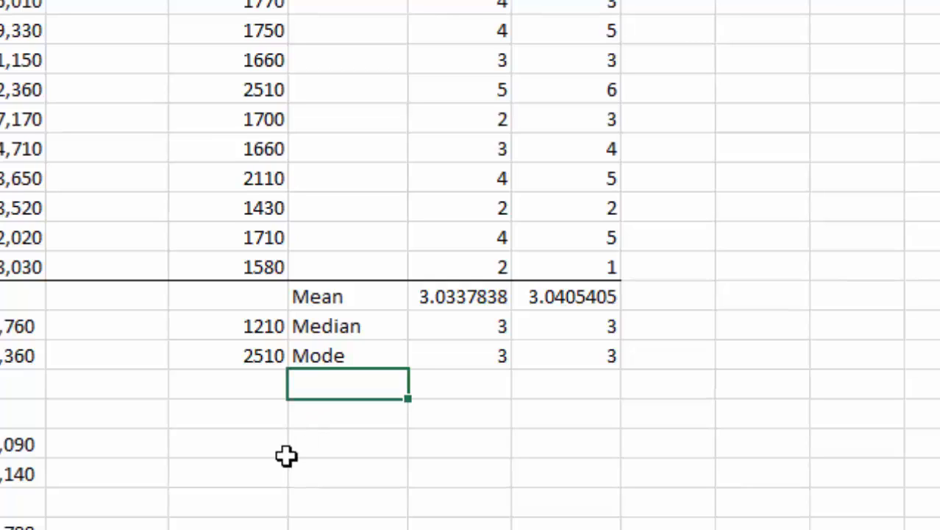
{"action": "type", "text": "Std.f"}
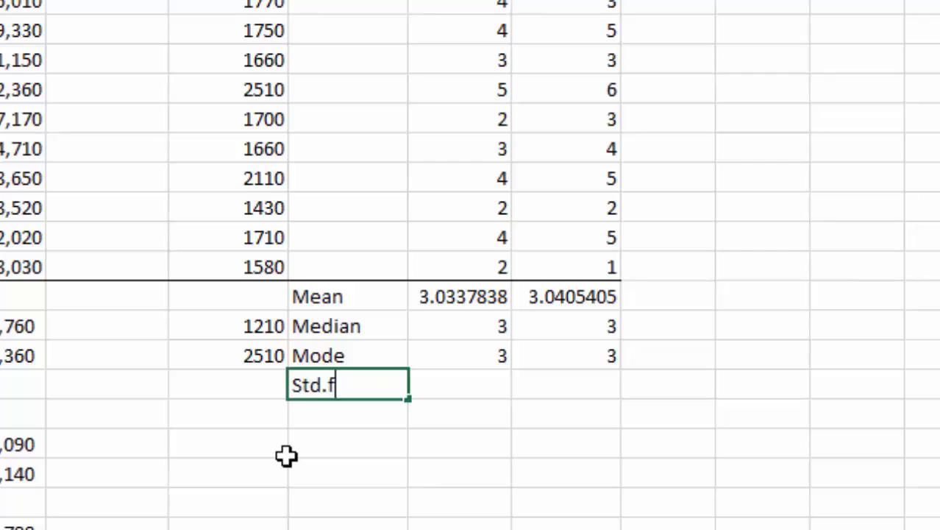
{"action": "key", "text": "BackSpace"}
{"action": "type", "text": "Deviation"}
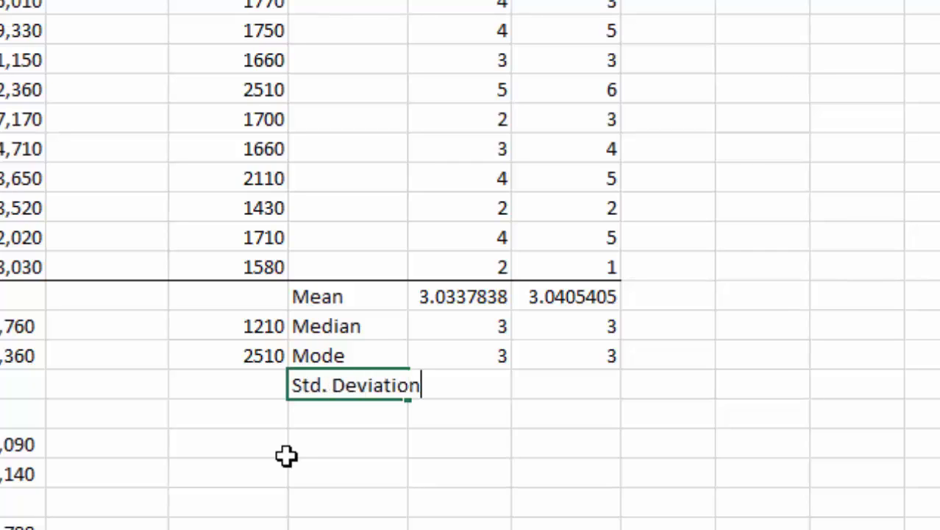
{"action": "key", "text": "Tab"}
{"action": "double_click", "coordinate": [408, 1]}
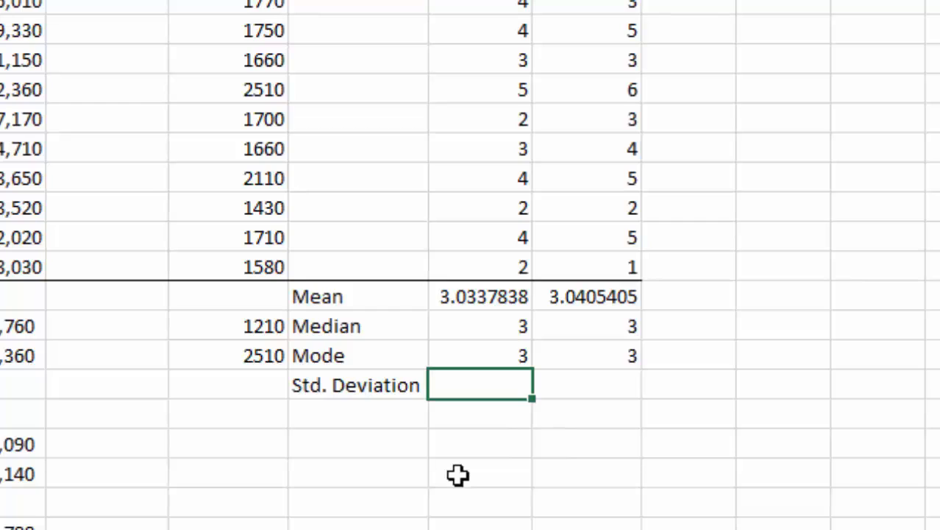
Compute the population standard deviation of bedrooms in H153 with STDEV.P over H2:H149
{"action": "type", "text": "=st"}
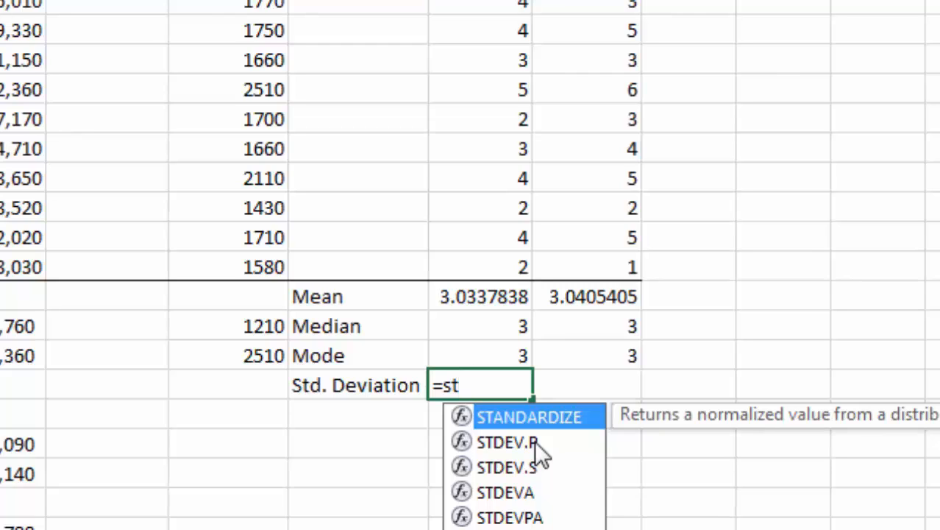
{"action": "double_click", "coordinate": [535, 442]}
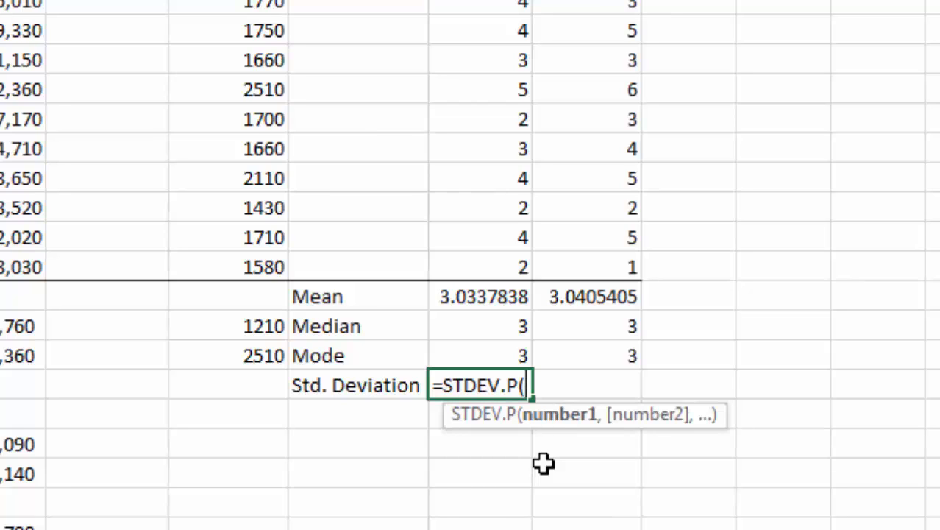
{"action": "type", "text": "h"}
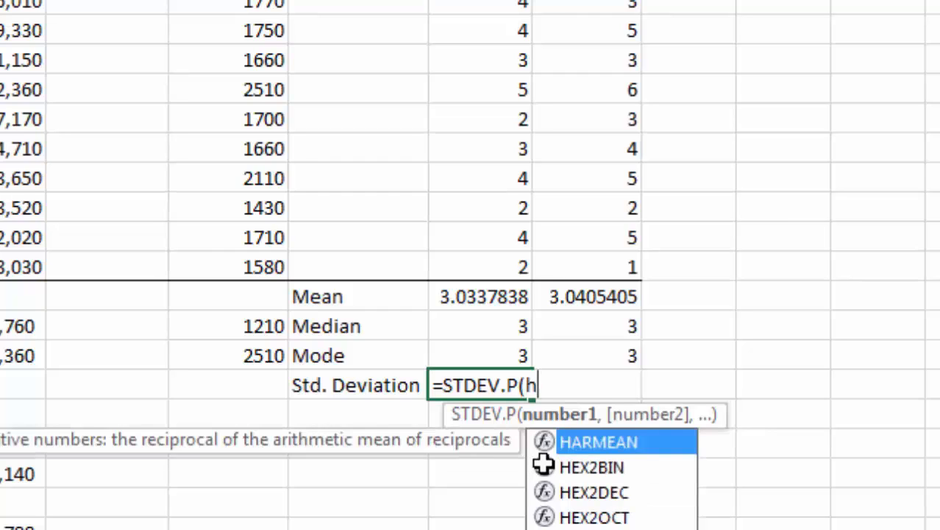
{"action": "type", "text": "2:h149"}
{"action": "key", "text": "Return"}
Show the standard deviation in H153 with three decimal places and fill it across to I153 for the bathrooms
{"action": "left_click", "coordinate": [500, 385]}
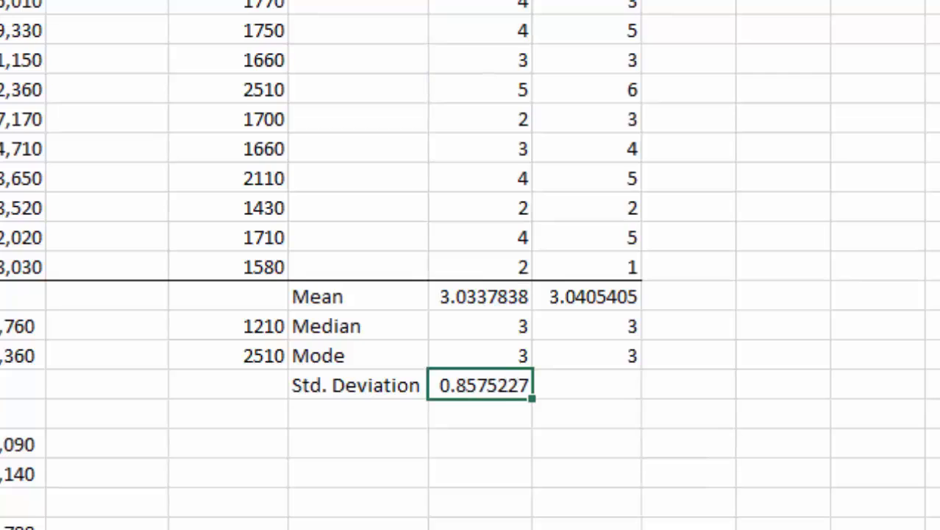
{"action": "key", "text": "alt+h"}
{"action": "key", "text": "9"}
{"action": "key", "text": "alt+h"}
{"action": "key", "text": "9"}
{"action": "key", "text": "alt+h"}
{"action": "key", "text": "9"}
{"action": "key", "text": "alt+h"}
{"action": "key", "text": "9"}
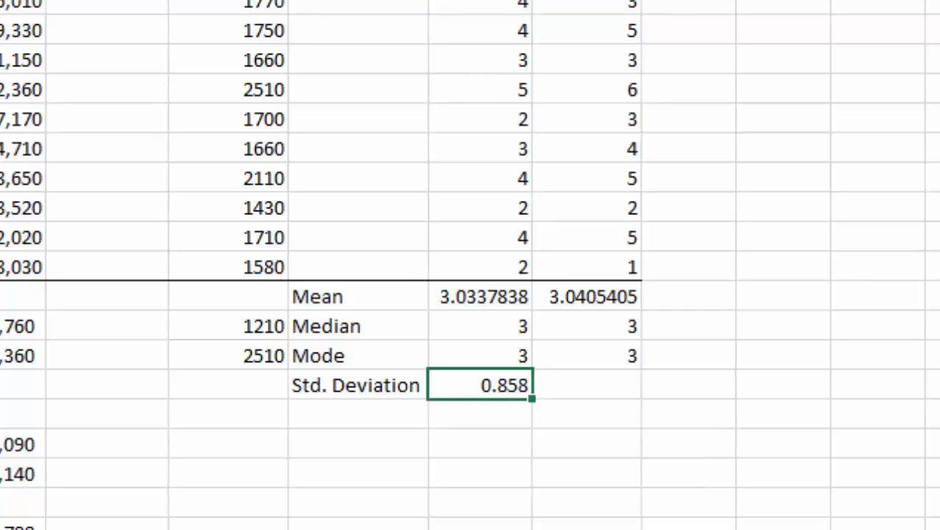
{"action": "left_click_drag", "start_coordinate": [531, 398], "coordinate": [593, 390]}
{"action": "left_click", "coordinate": [598, 437]}
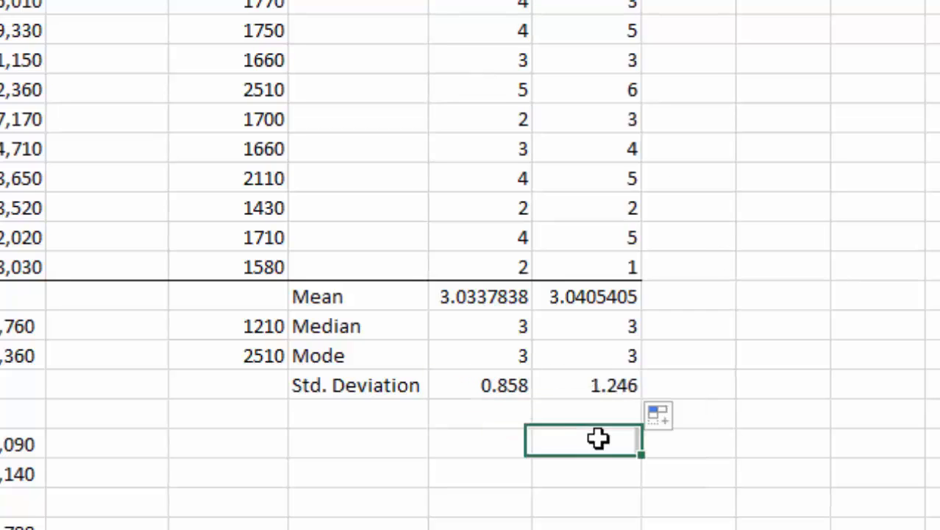
Examine the bedroom and bathroom standard deviations together with the mean, median and mode above them
{"action": "left_click", "coordinate": [607, 388]}
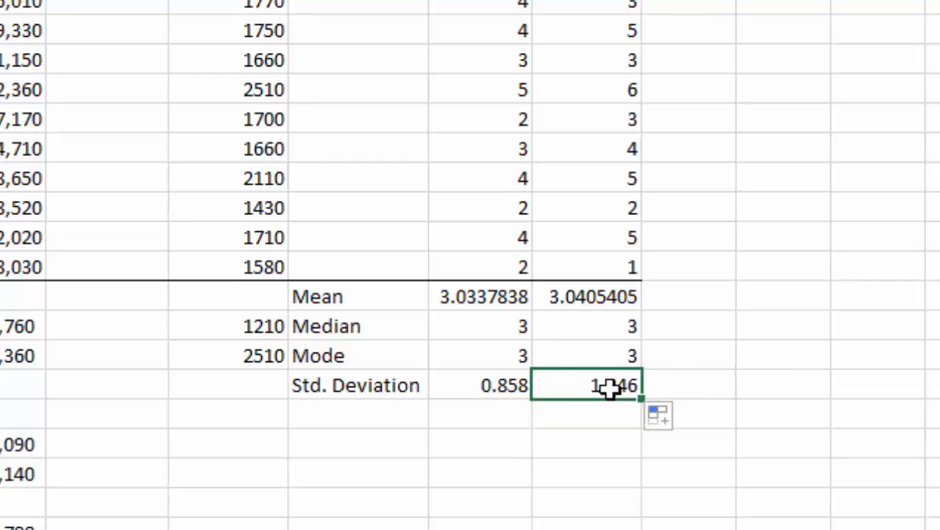
{"action": "left_click", "coordinate": [487, 390]}
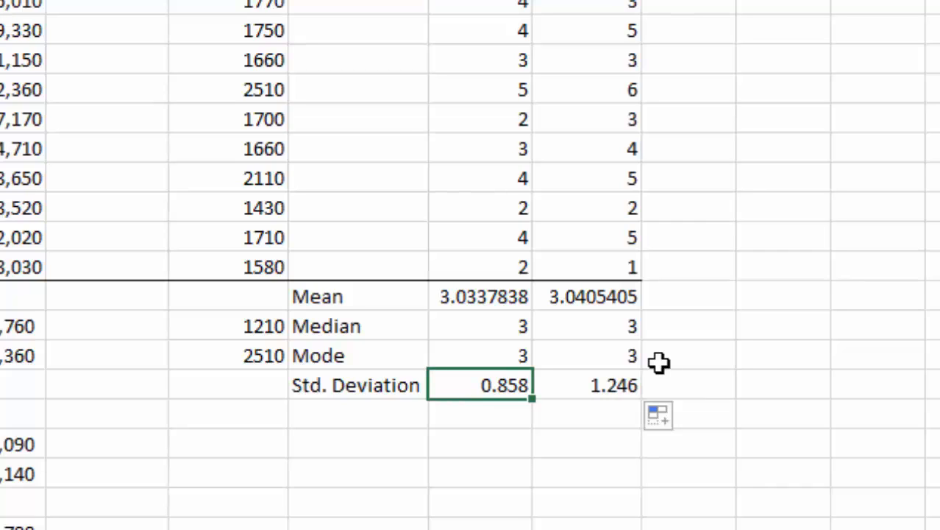
{"action": "left_click", "coordinate": [794, 480]}
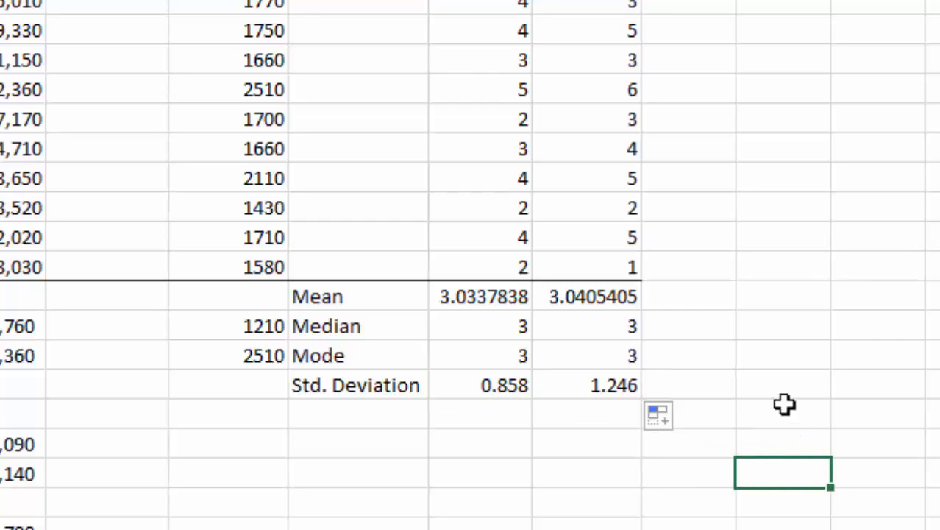
{"action": "left_click_drag", "start_coordinate": [507, 385], "coordinate": [561, 385]}
{"action": "left_click", "coordinate": [511, 446]}
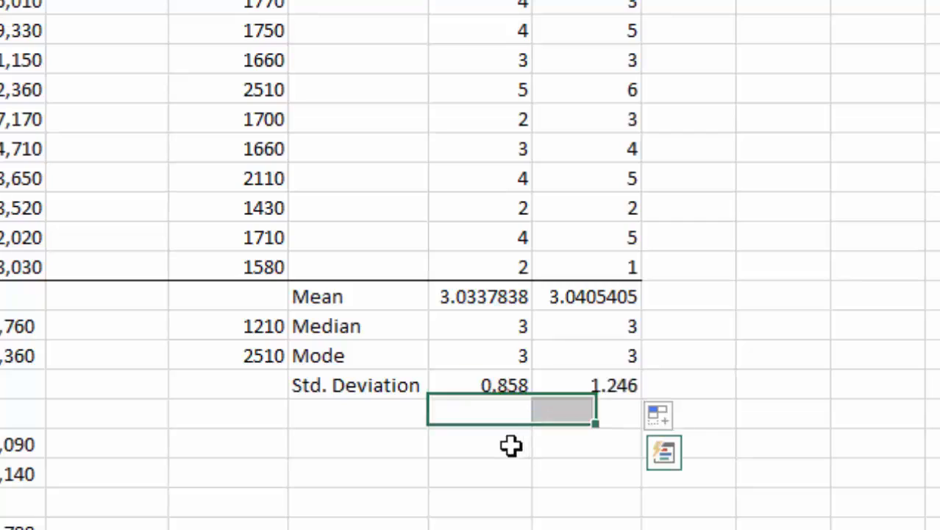
{"action": "left_click_drag", "start_coordinate": [470, 302], "coordinate": [472, 381]}
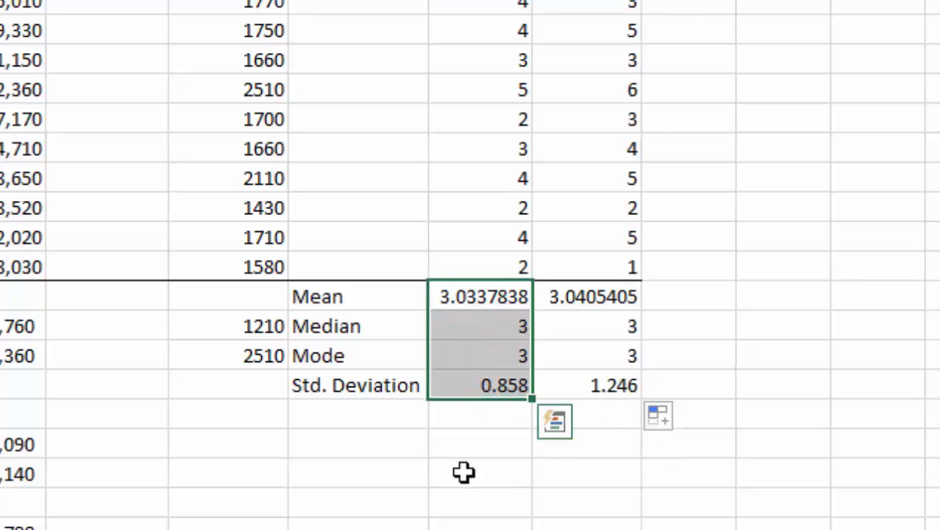
{"action": "left_click", "coordinate": [464, 472]}
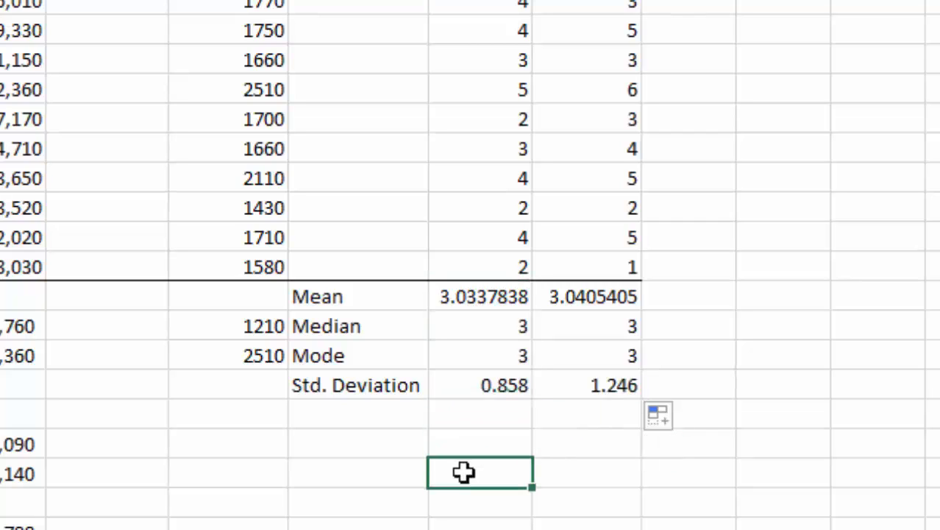
{"action": "left_click", "coordinate": [579, 480]}
{"action": "left_click", "coordinate": [756, 489]}
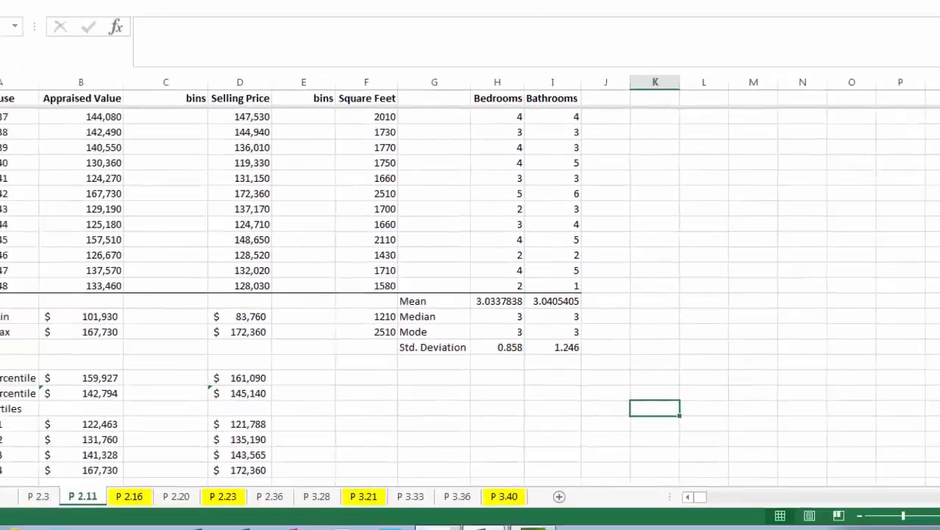
Review the appraised value bins in C2:C9 and the min and max of appraised value and selling price in rows 151 and 152
{"action": "left_click_drag", "start_coordinate": [933, 425], "coordinate": [919, 113]}
{"action": "left_click_drag", "start_coordinate": [193, 150], "coordinate": [210, 242]}
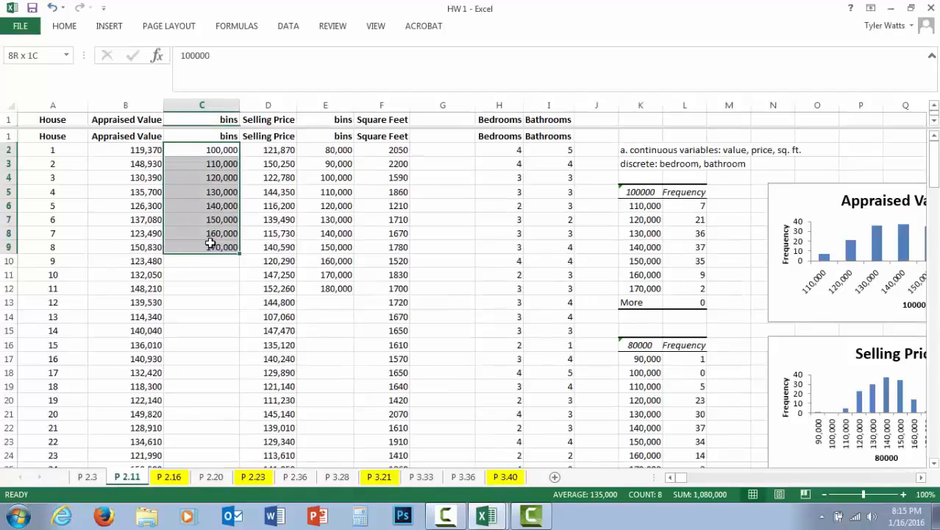
{"action": "left_click_drag", "start_coordinate": [933, 155], "coordinate": [932, 415]}
{"action": "left_click_drag", "start_coordinate": [144, 315], "coordinate": [143, 328]}
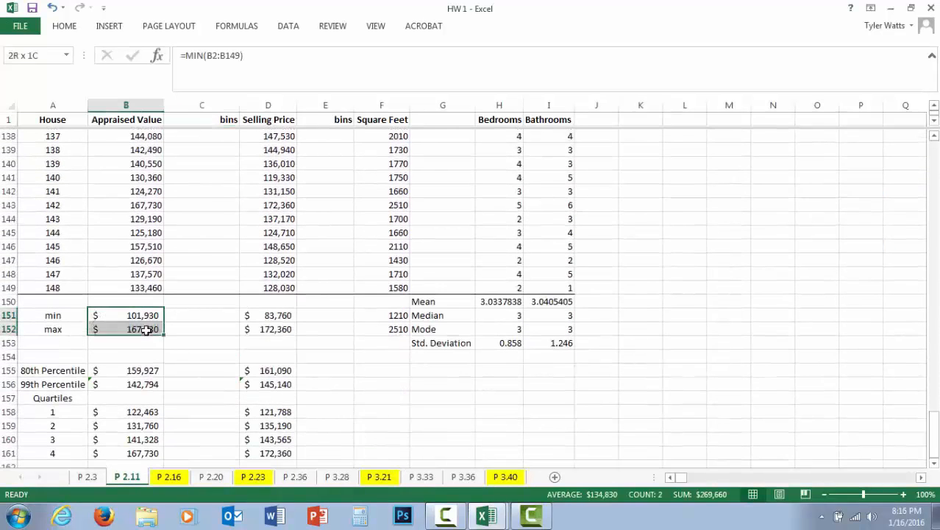
{"action": "left_click_drag", "start_coordinate": [243, 319], "coordinate": [259, 322]}
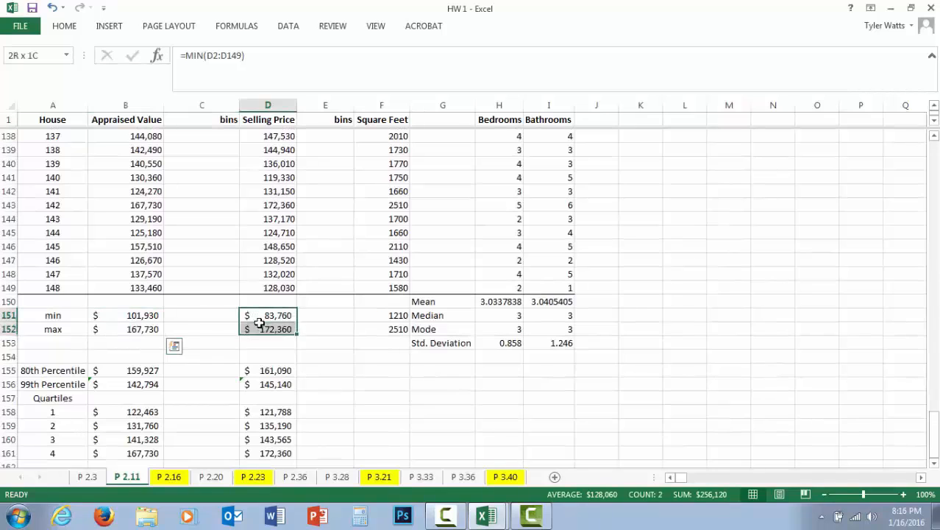
Review the frequency tables and the Appraised Values and Selling Prices histograms beside the housing data
{"action": "left_click", "coordinate": [404, 401]}
{"action": "left_click_drag", "start_coordinate": [933, 416], "coordinate": [933, 155]}
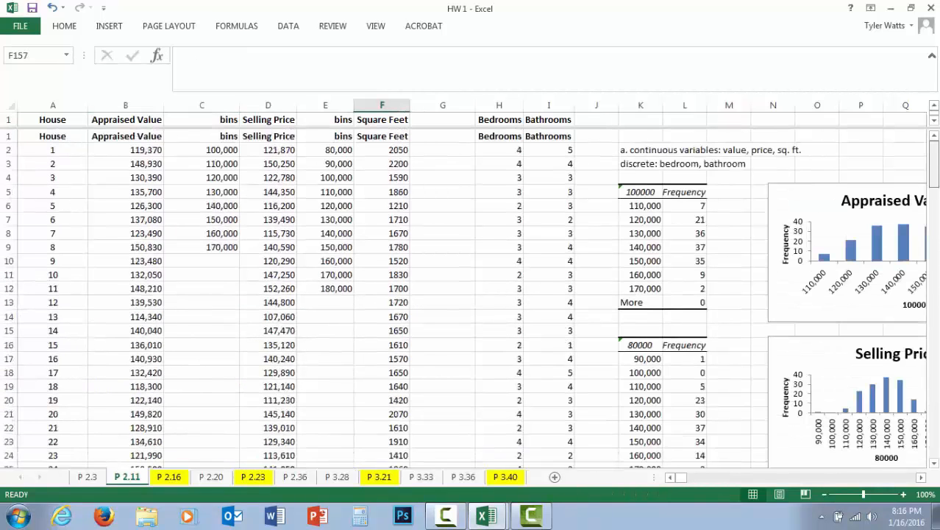
{"action": "left_click", "coordinate": [922, 477]}
{"action": "left_click", "coordinate": [921, 477]}
{"action": "left_click", "coordinate": [921, 478]}
{"action": "left_click", "coordinate": [922, 478]}
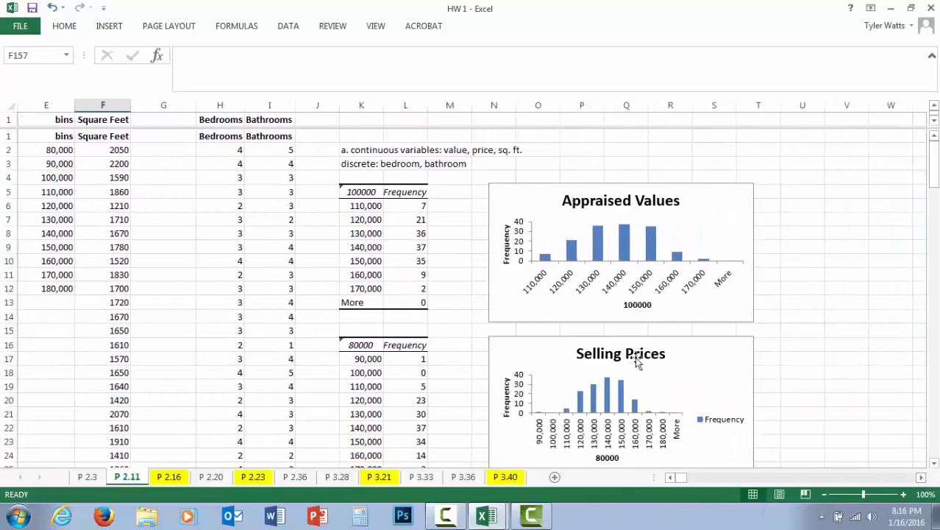
{"action": "left_click", "coordinate": [775, 223]}
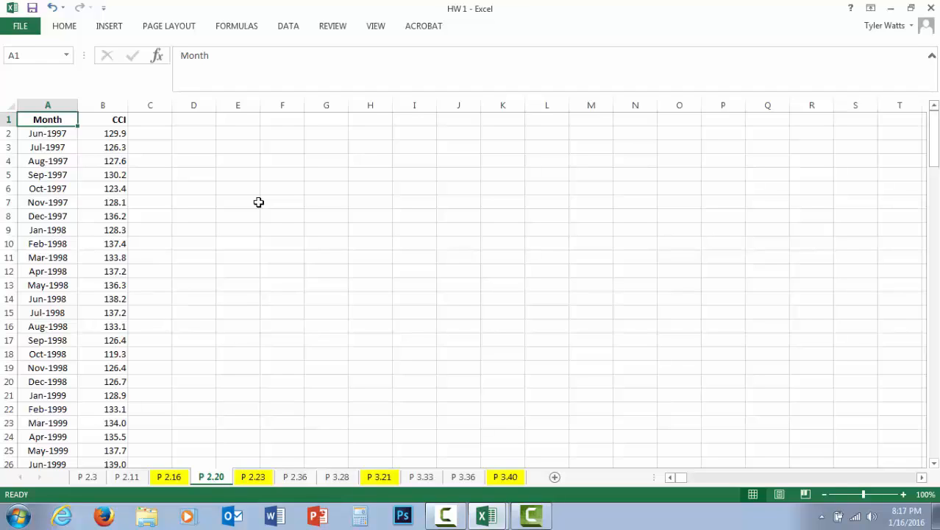
Insert a 2-D line chart of the monthly CCI data in A2:B152 and enlarge it
{"action": "left_click", "coordinate": [199, 132]}
{"action": "mouse_move", "coordinate": [47, 135]}
{"action": "left_mouse_down"}
{"action": "mouse_move", "coordinate": [94, 134]}
{"action": "mouse_move", "coordinate": [51, 134]}
{"action": "left_mouse_up"}
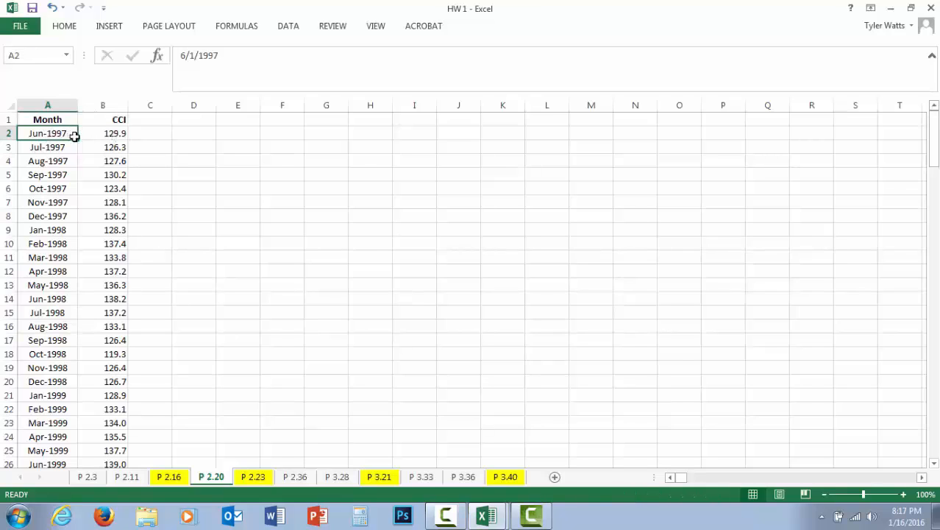
{"action": "left_click_drag", "start_coordinate": [64, 134], "coordinate": [101, 453]}
{"action": "left_click", "coordinate": [109, 26]}
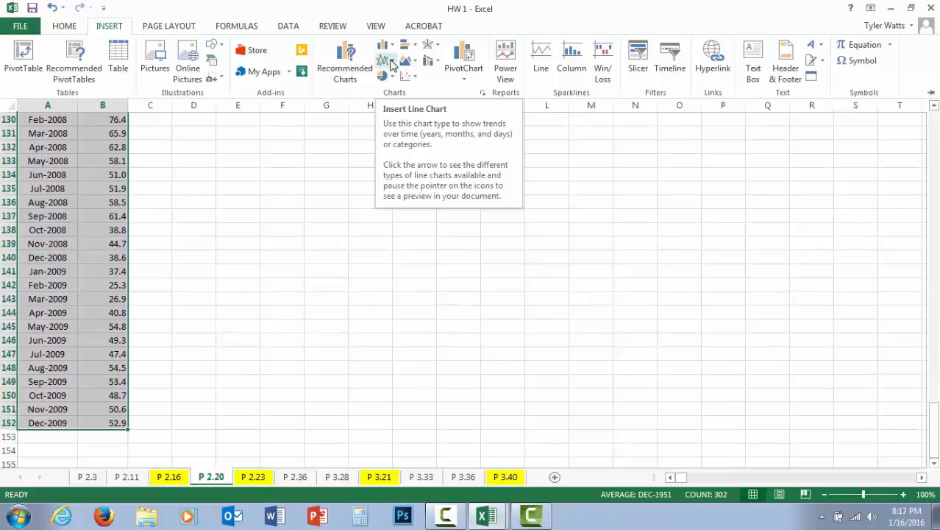
{"action": "left_click", "coordinate": [392, 63]}
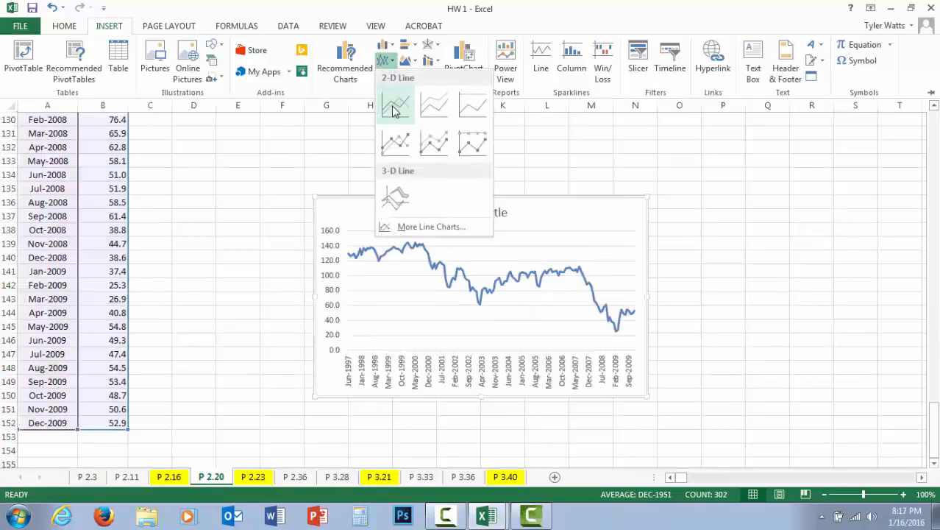
{"action": "left_click", "coordinate": [394, 111]}
{"action": "left_click_drag", "start_coordinate": [648, 197], "coordinate": [699, 136]}
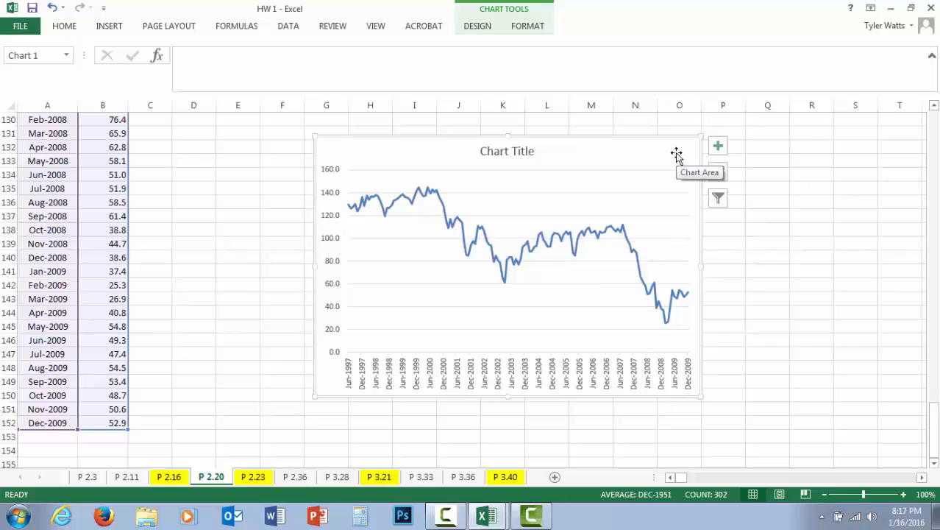
Title the line chart "Consumer Confidence Index" and check its horizontal date axis
{"action": "left_click", "coordinate": [519, 153]}
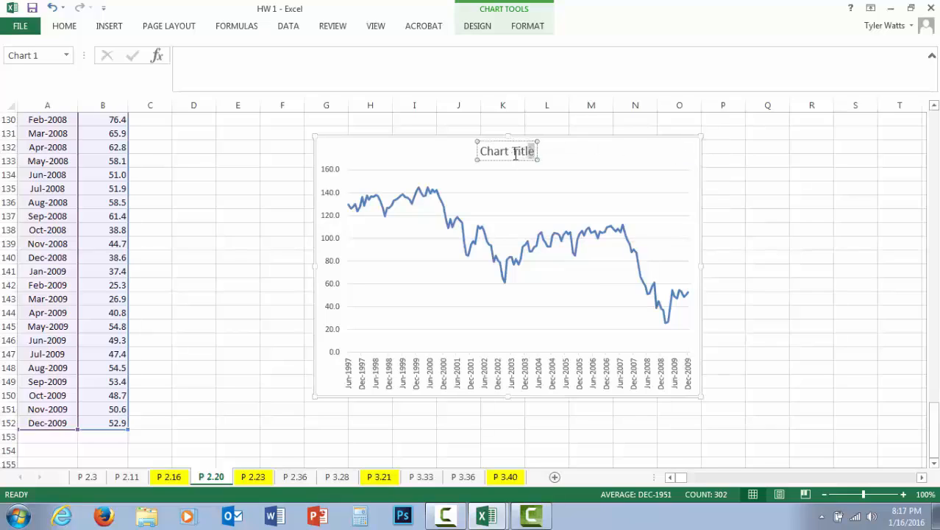
{"action": "triple_click", "coordinate": [533, 152]}
{"action": "type", "text": "Consumer Confidence Index"}
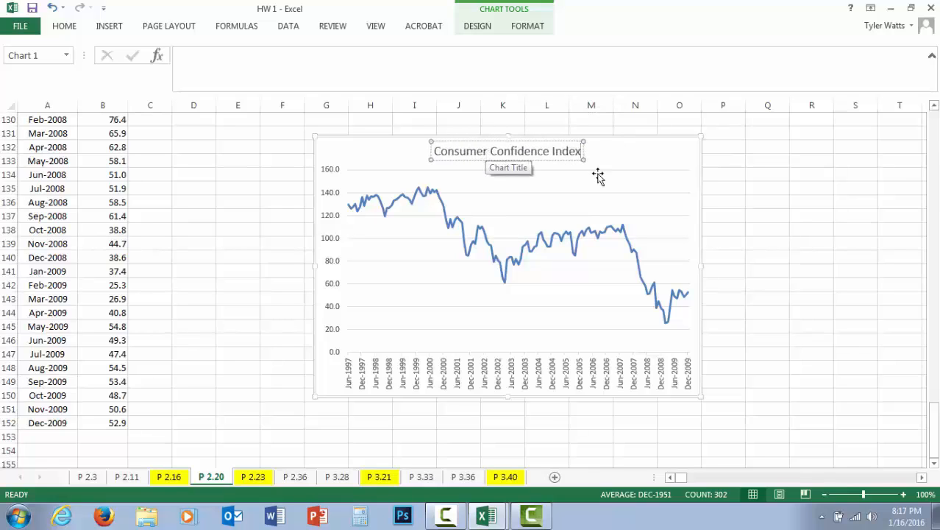
{"action": "left_click", "coordinate": [619, 151]}
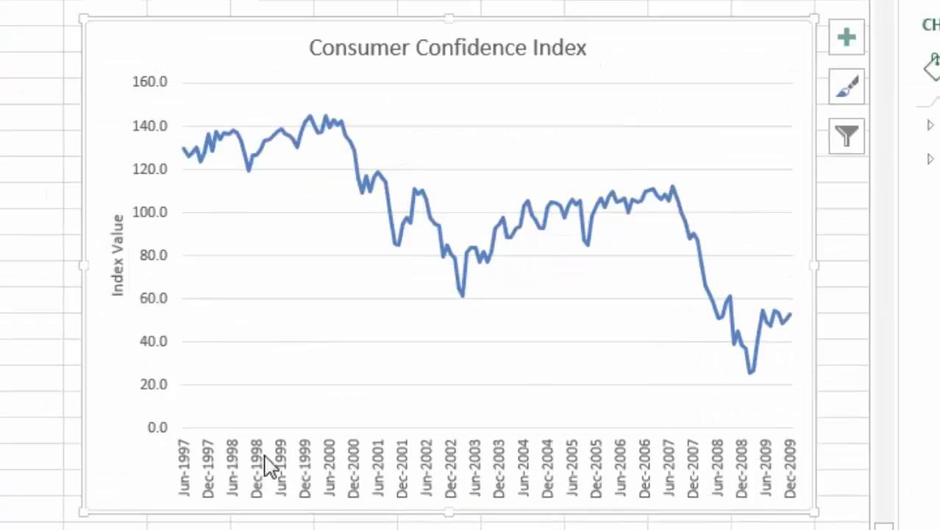
{"action": "left_click", "coordinate": [264, 457]}
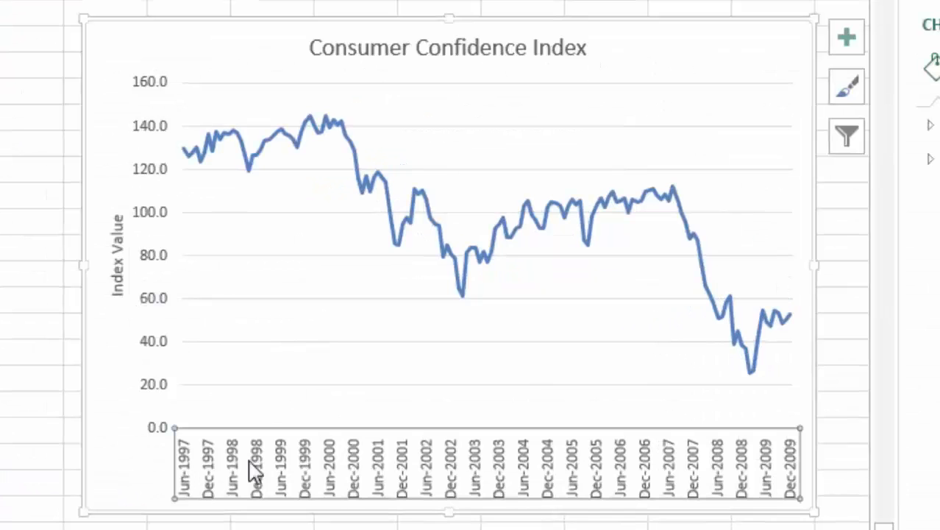
{"action": "left_click", "coordinate": [124, 38]}
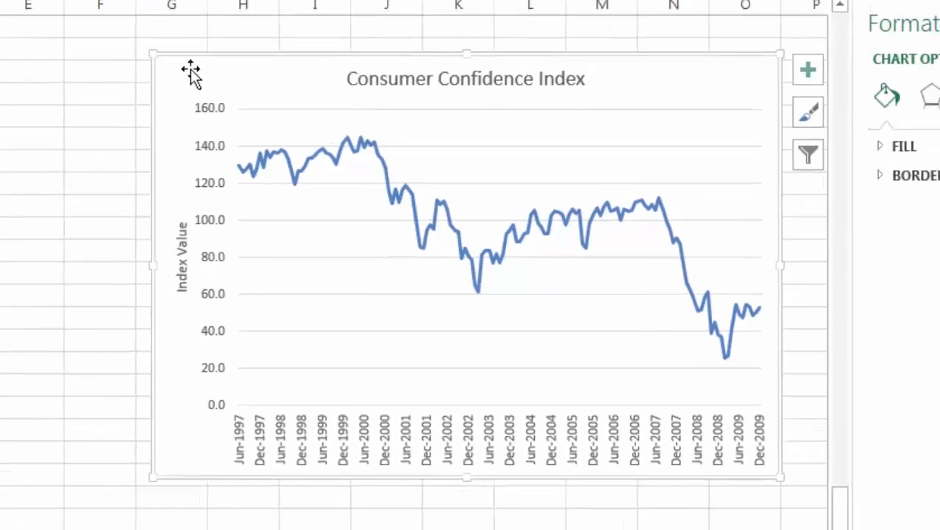
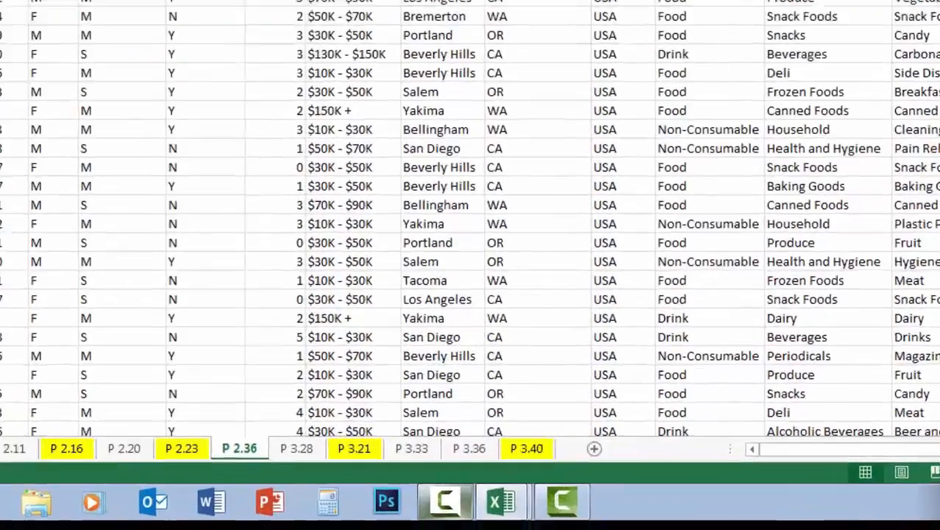
Convert the purchase data in A1:O14060 on sheet P 2.36 into a table with headers
{"action": "key", "text": "ctrl+t"}
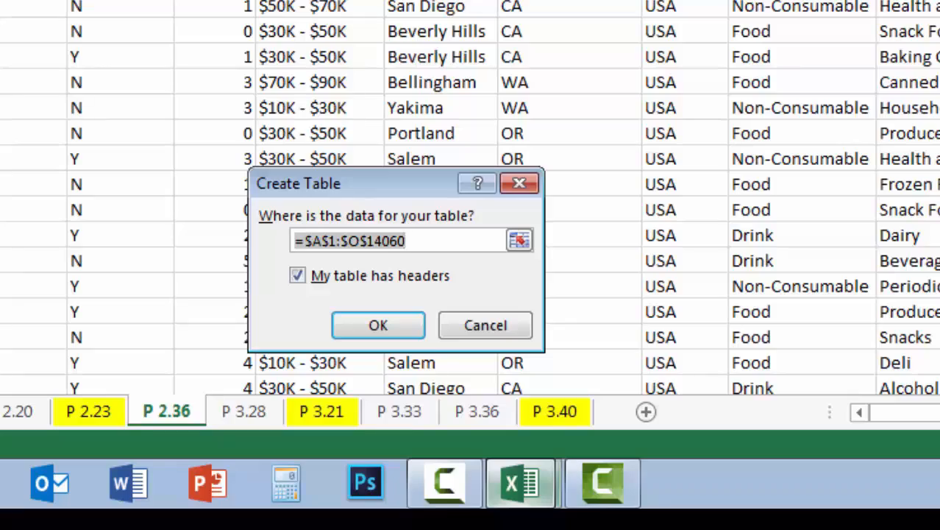
{"action": "left_click", "coordinate": [397, 324]}
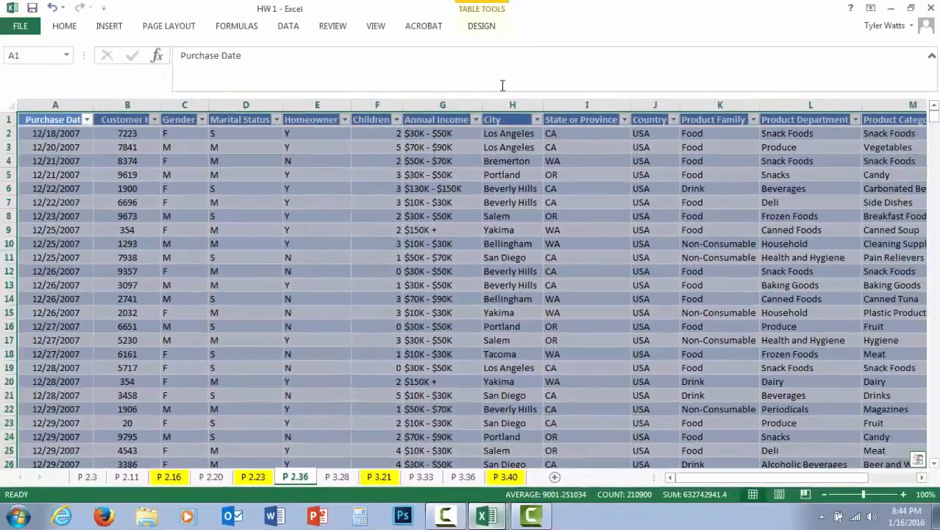
{"action": "left_click", "coordinate": [499, 230]}
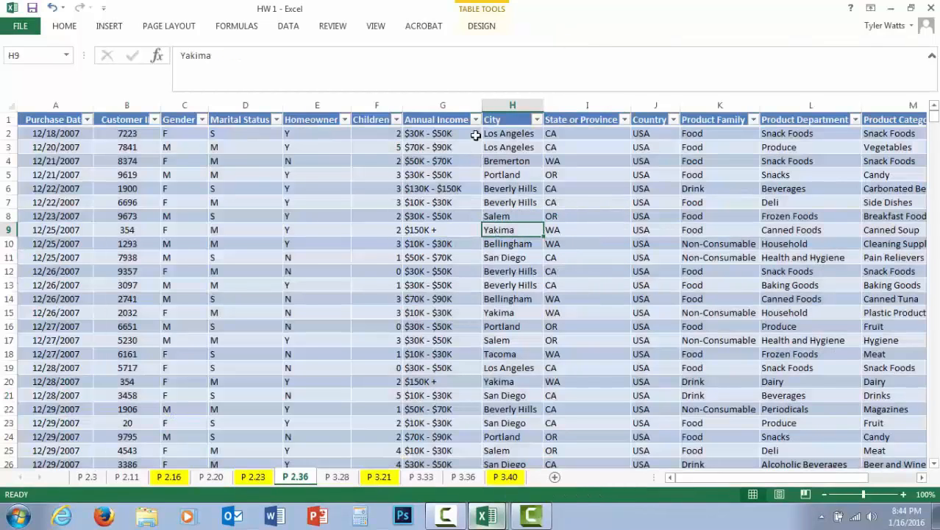
Look through the sort and filter options offered for the Gender and Purchase Date columns
{"action": "left_click", "coordinate": [202, 119]}
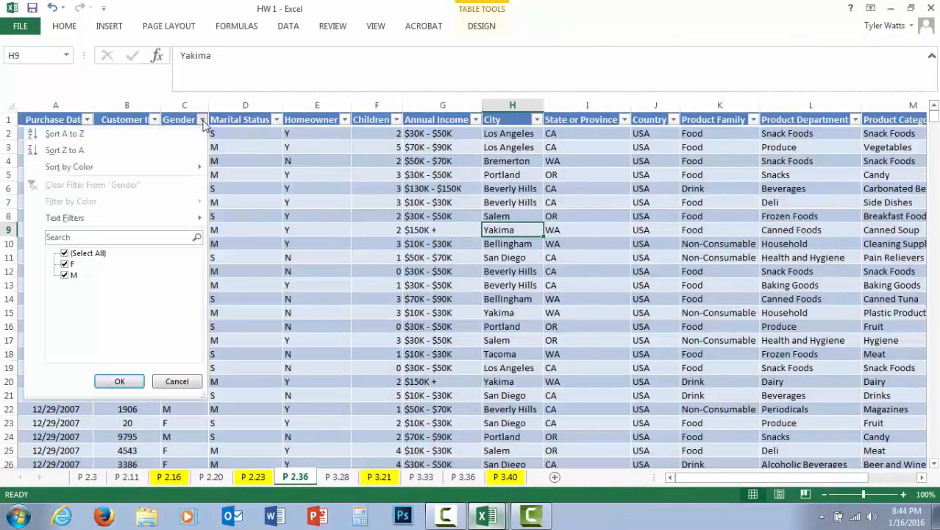
{"action": "left_click", "coordinate": [156, 120]}
{"action": "left_click", "coordinate": [87, 120]}
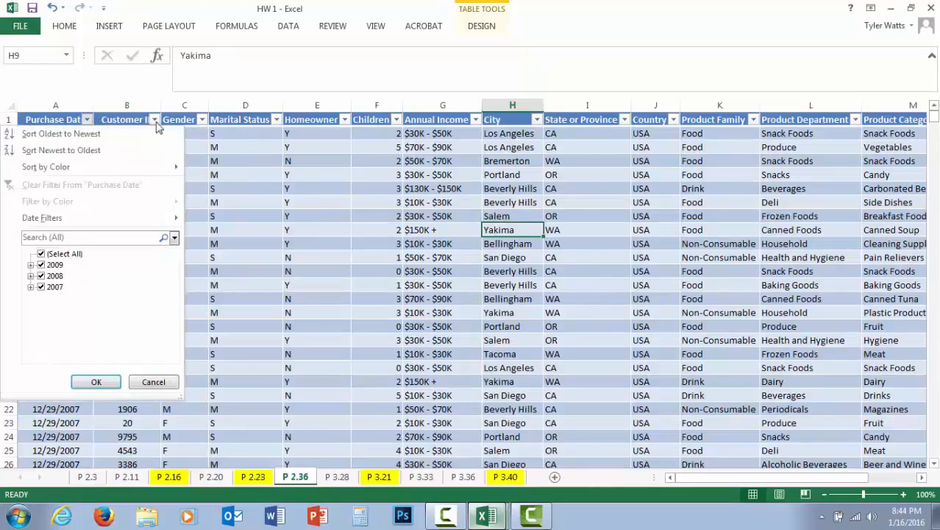
{"action": "left_click", "coordinate": [156, 121]}
{"action": "left_click", "coordinate": [203, 120]}
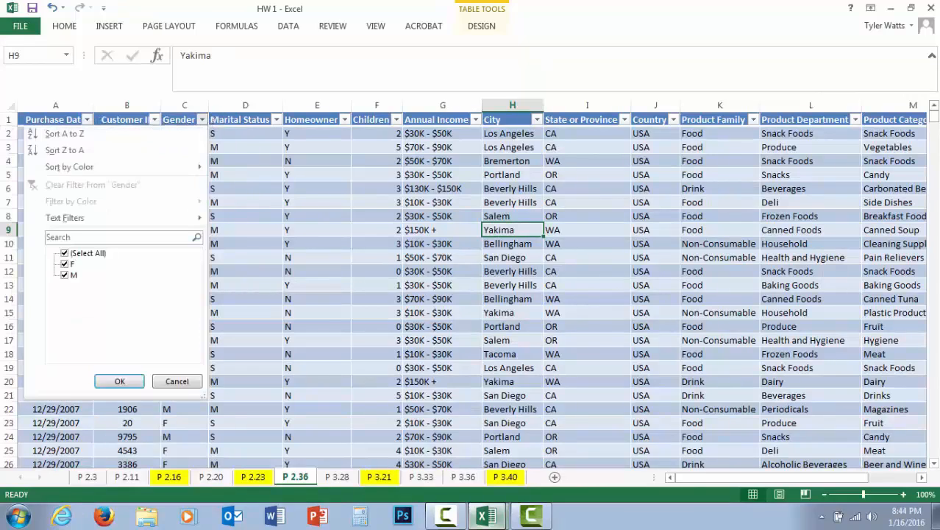
{"action": "left_click", "coordinate": [883, 215]}
Add a total row at the end of the purchase table
{"action": "left_click_drag", "start_coordinate": [937, 123], "coordinate": [936, 465]}
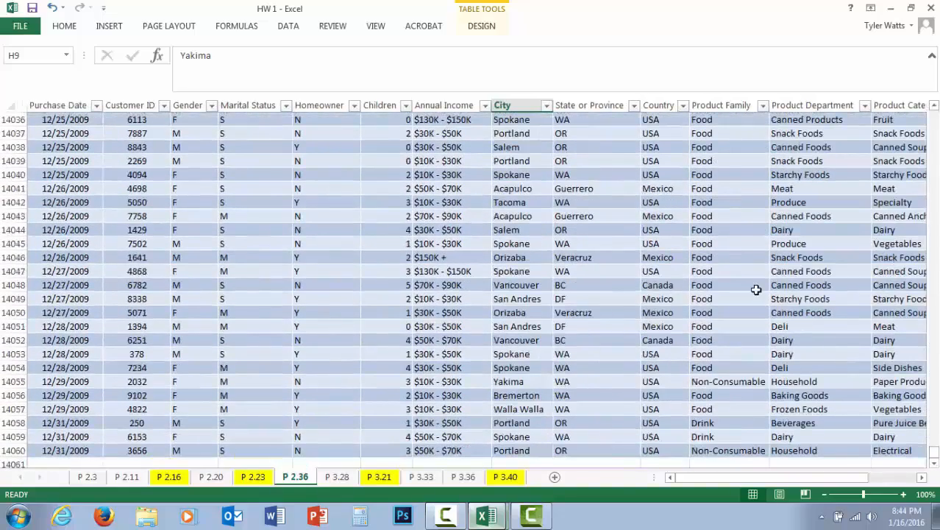
{"action": "left_click", "coordinate": [480, 27]}
{"action": "left_click", "coordinate": [379, 60]}
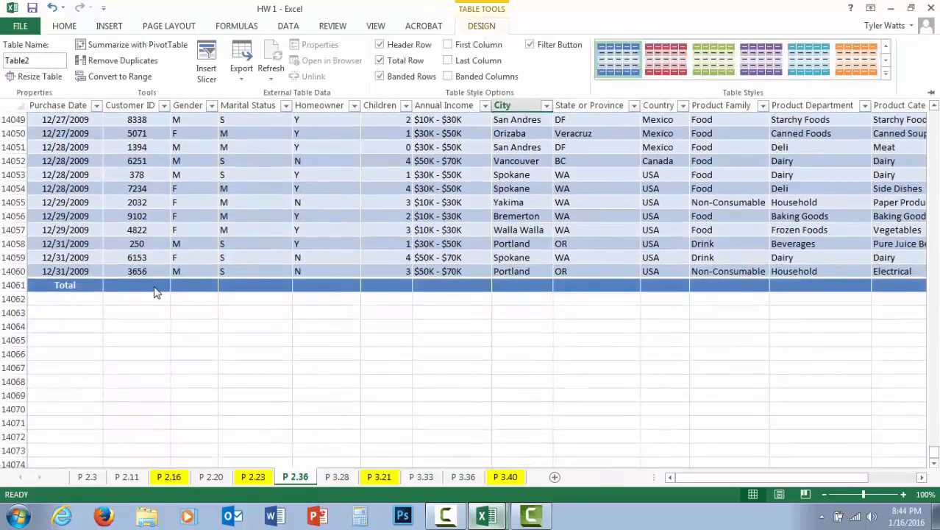
{"action": "key", "text": "ctrl+F1"}
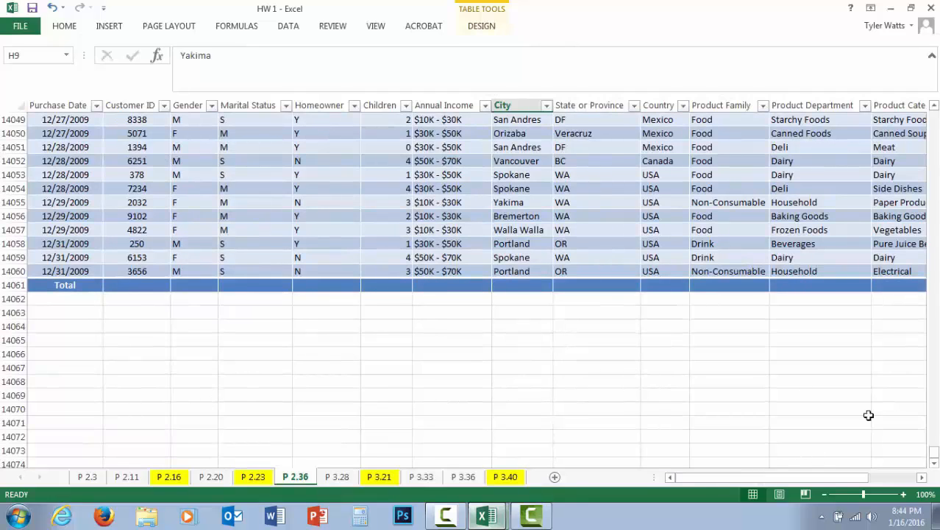
Try Average and Count Numbers as the summary function for the Revenue column in the total row
{"action": "left_click_drag", "start_coordinate": [862, 478], "coordinate": [908, 478]}
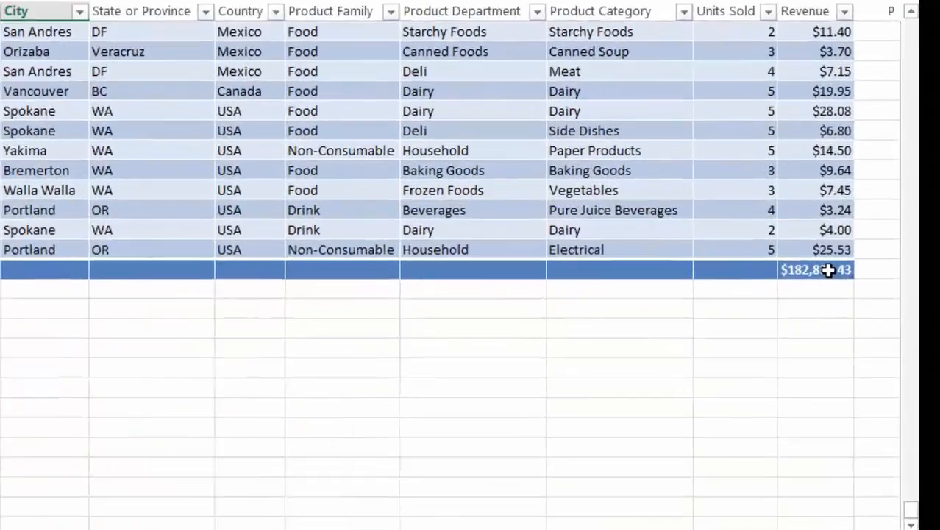
{"action": "left_click", "coordinate": [878, 285]}
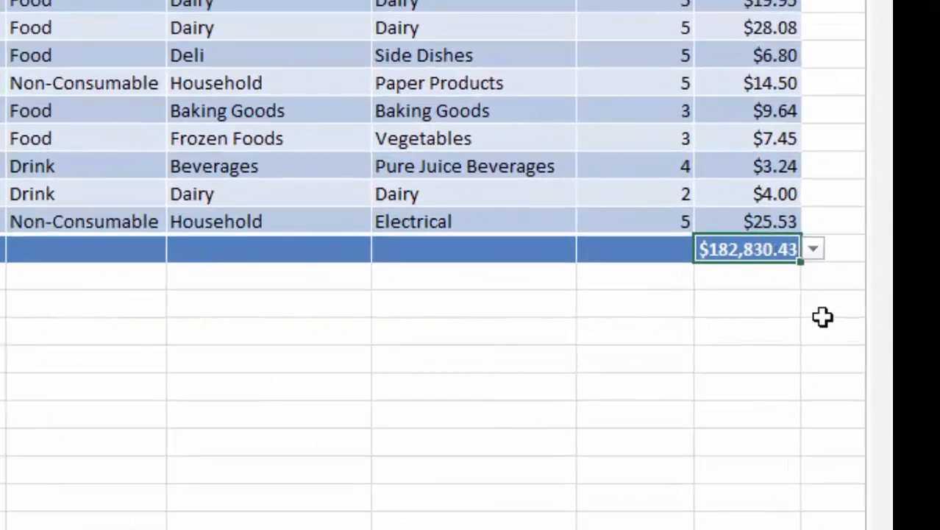
{"action": "left_click", "coordinate": [814, 250]}
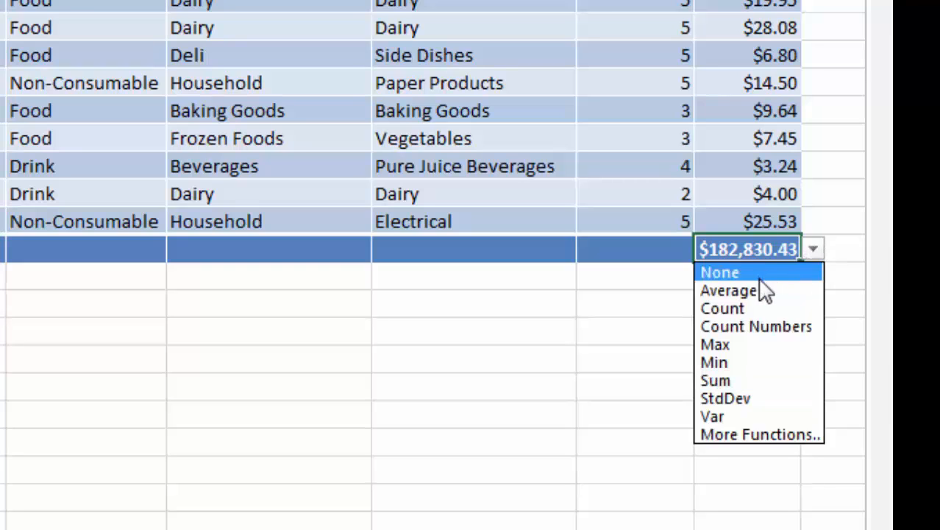
{"action": "left_click", "coordinate": [763, 290]}
{"action": "left_click", "coordinate": [813, 250]}
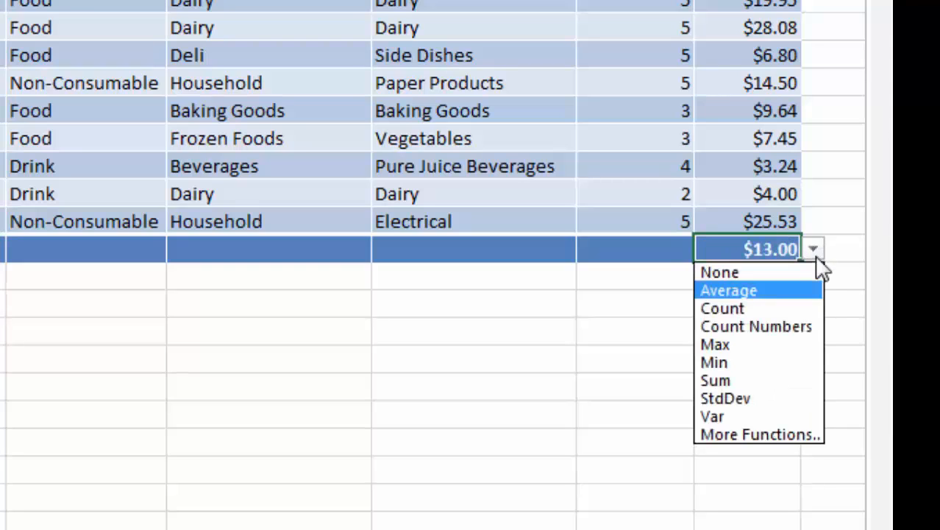
{"action": "left_click", "coordinate": [779, 326]}
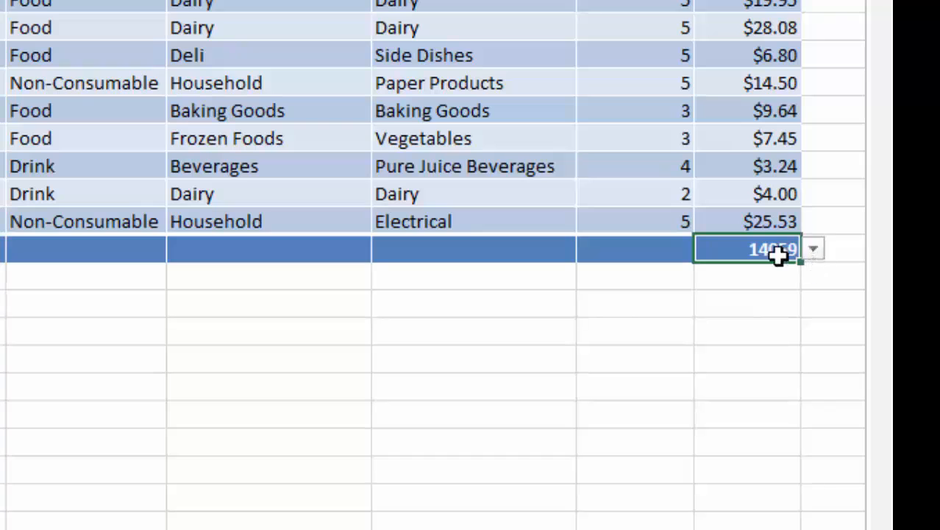
Try Max, Min and Sum as the summary function in the Revenue total cell
{"action": "left_click", "coordinate": [815, 252]}
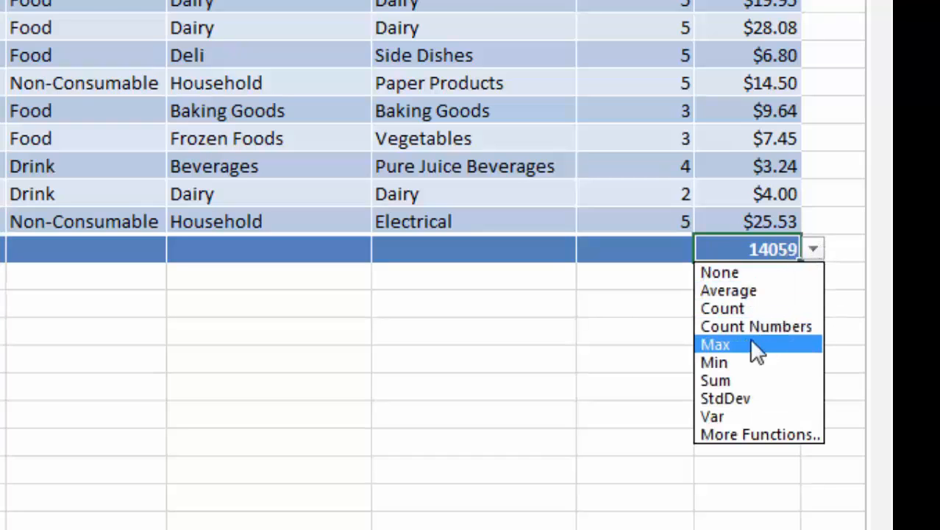
{"action": "left_click", "coordinate": [751, 341]}
{"action": "left_click", "coordinate": [812, 252]}
{"action": "left_click", "coordinate": [758, 362]}
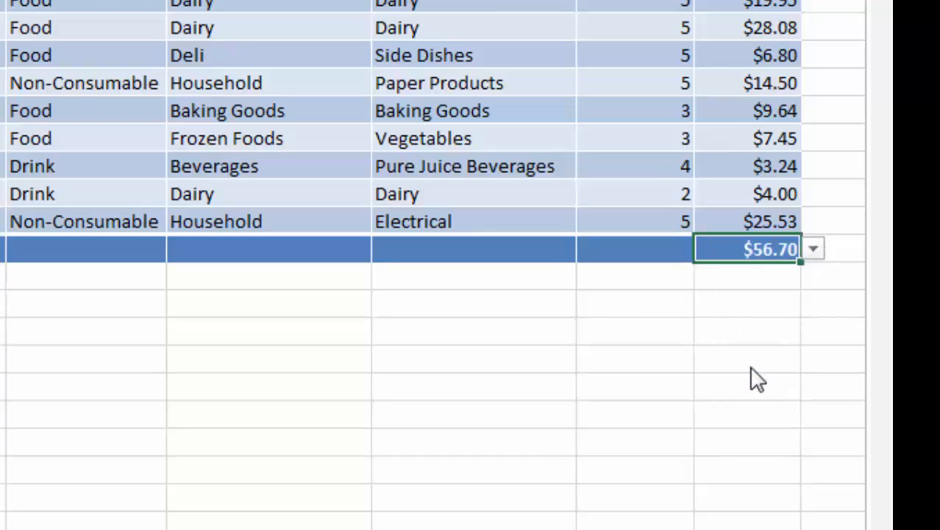
{"action": "left_click", "coordinate": [814, 251]}
{"action": "left_click", "coordinate": [761, 379]}
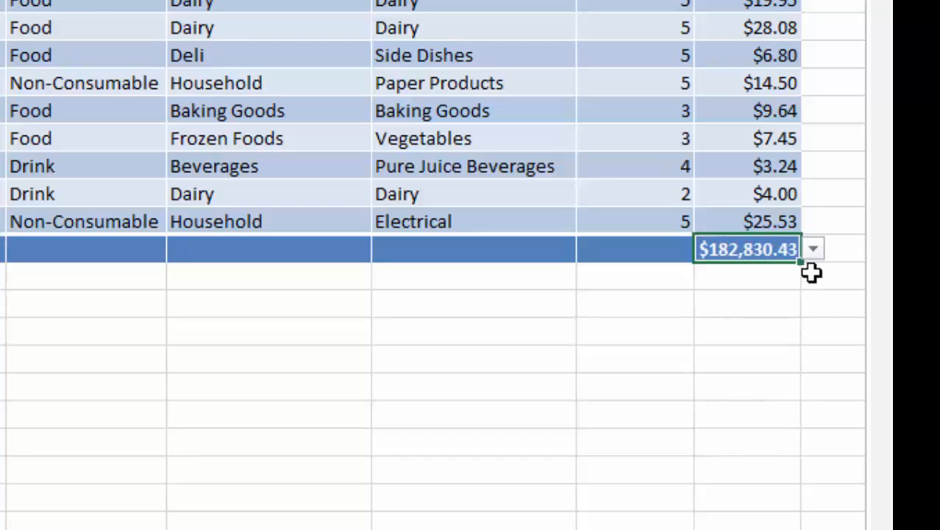
Try StdDev in the Revenue total cell and settle on Average as its summary function
{"action": "left_click", "coordinate": [814, 251]}
{"action": "left_click", "coordinate": [753, 399]}
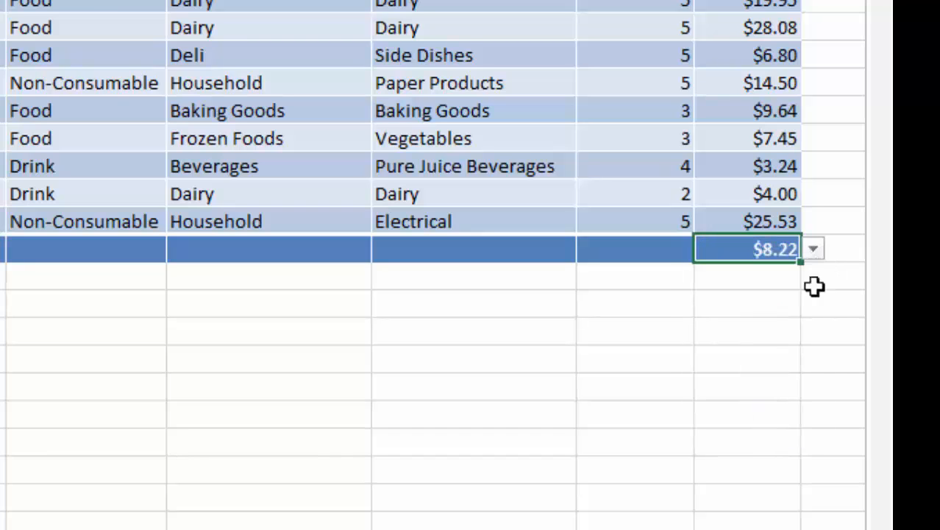
{"action": "left_click", "coordinate": [816, 255]}
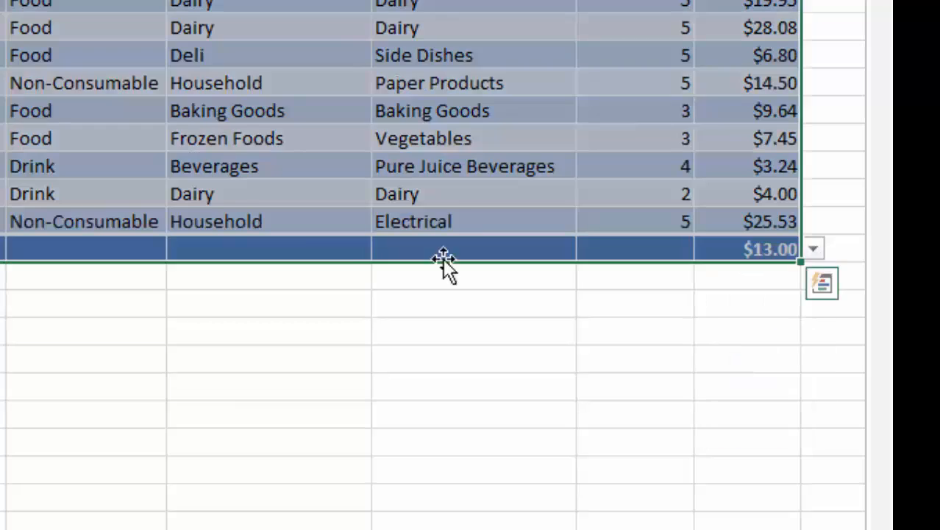
Set the total-row summary of the Children column to Max
{"action": "left_click", "coordinate": [294, 248]}
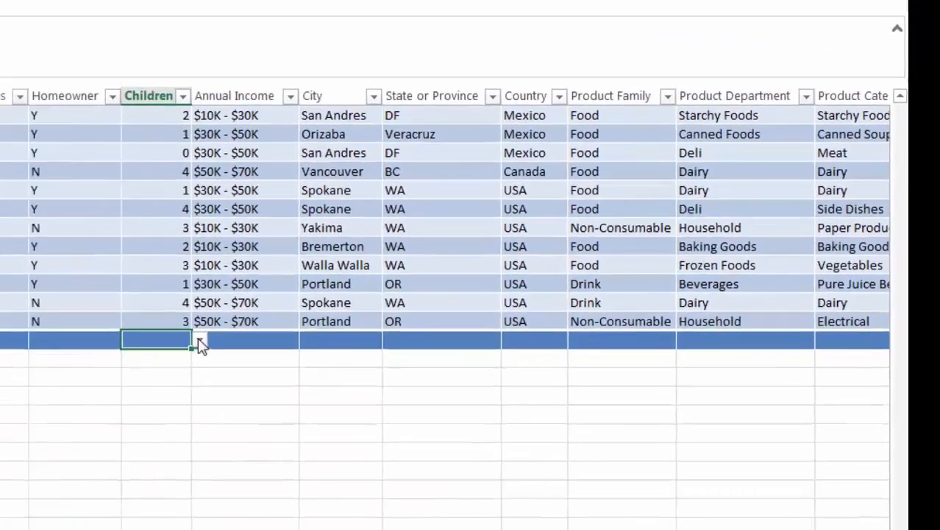
{"action": "left_click", "coordinate": [239, 351]}
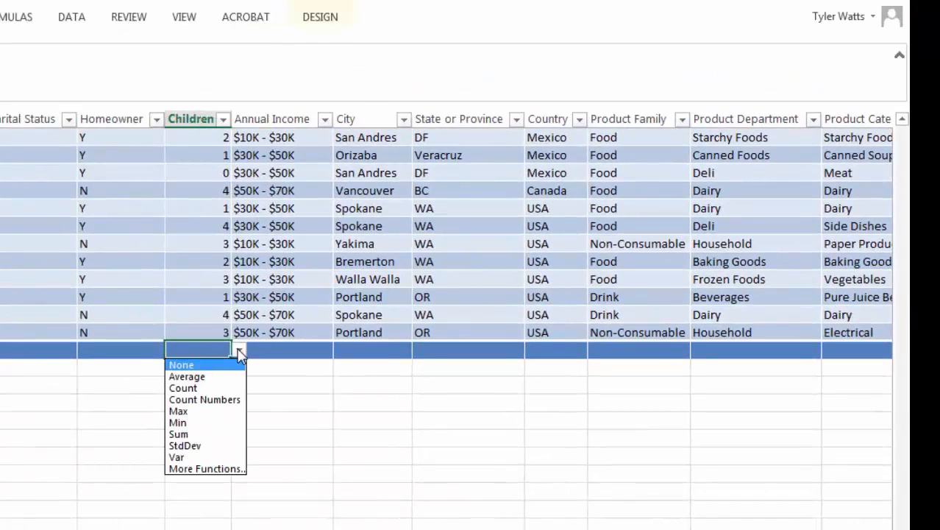
{"action": "left_click", "coordinate": [177, 412]}
{"action": "left_click", "coordinate": [198, 404]}
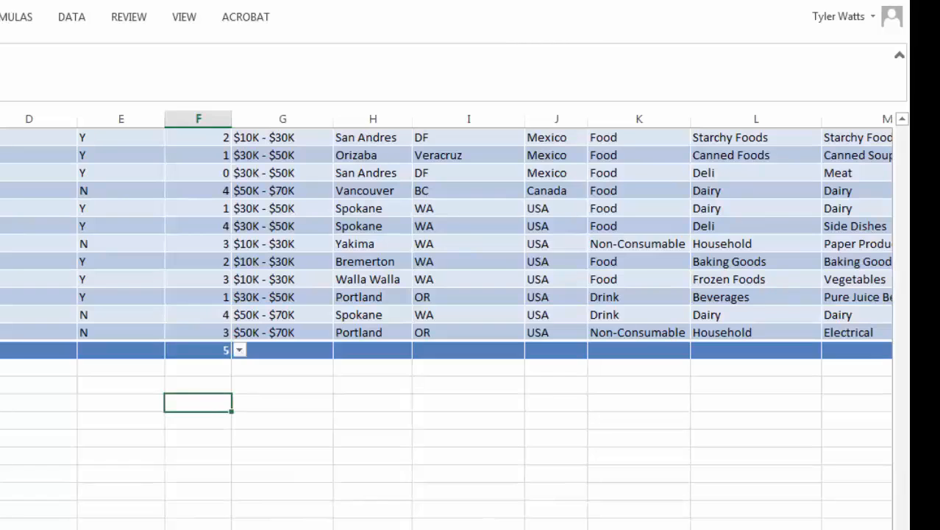
Set the total-row summary of the Units Sold column to Sum
{"action": "scroll", "coordinate": [447, 320], "scroll_direction": "right", "scroll_amount": 3}
{"action": "left_click", "coordinate": [822, 350]}
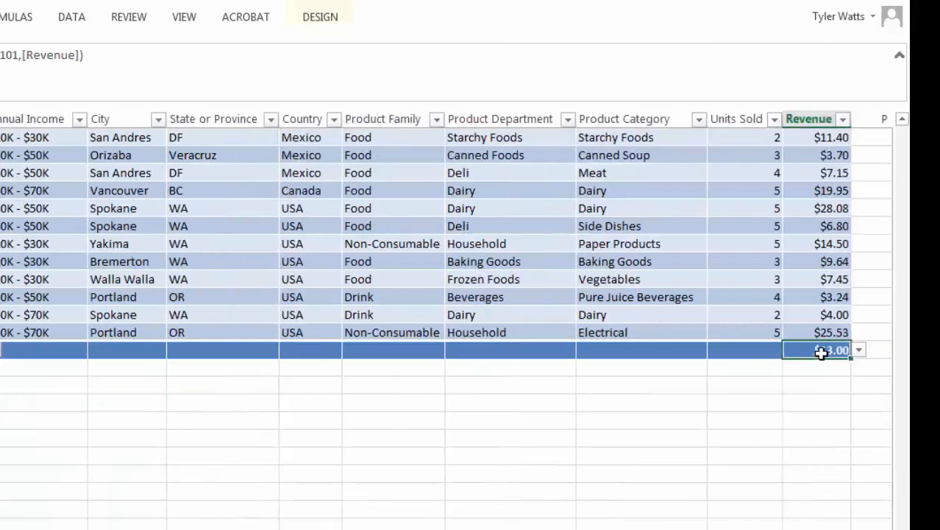
{"action": "left_click", "coordinate": [860, 350]}
{"action": "key", "text": "Escape"}
{"action": "left_click", "coordinate": [766, 351]}
{"action": "left_click", "coordinate": [793, 350]}
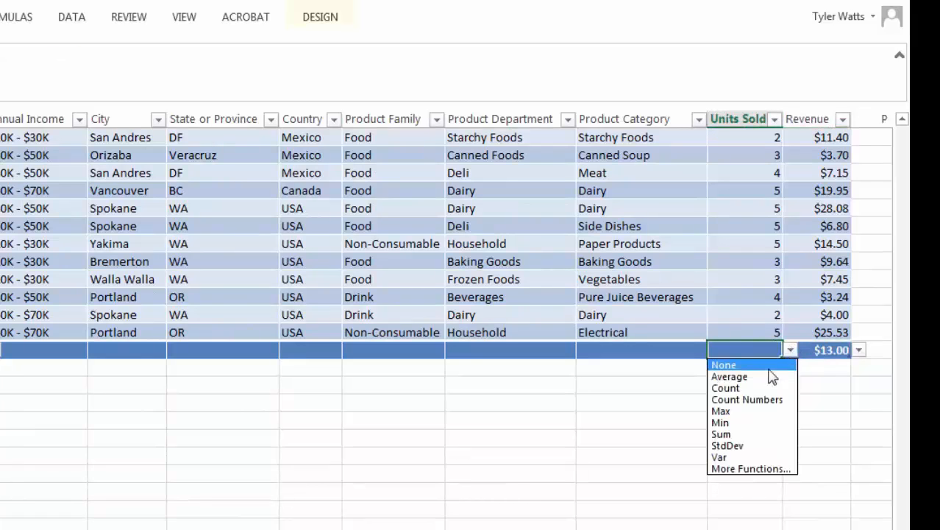
{"action": "left_click", "coordinate": [722, 434]}
{"action": "left_click", "coordinate": [736, 405]}
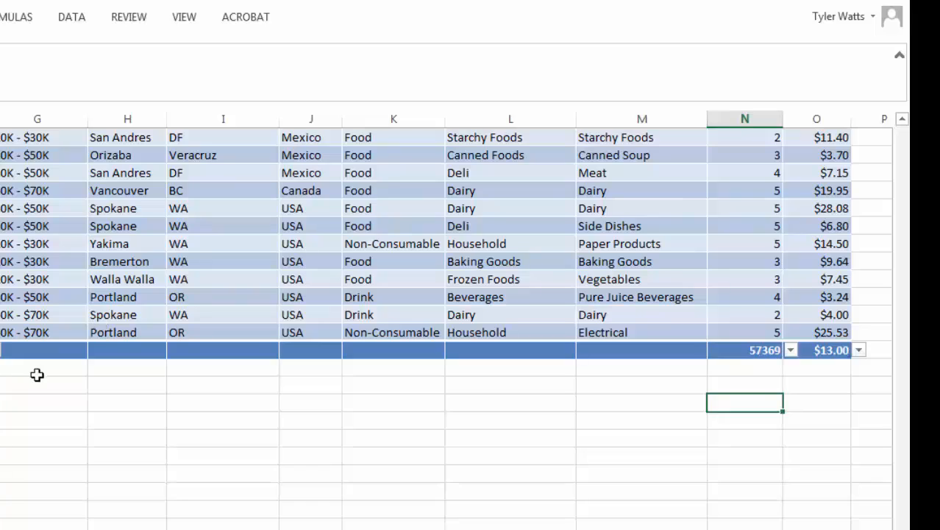
Filter the Marital Status column to show only the M records
{"action": "left_click_drag", "start_coordinate": [817, 490], "coordinate": [765, 489]}
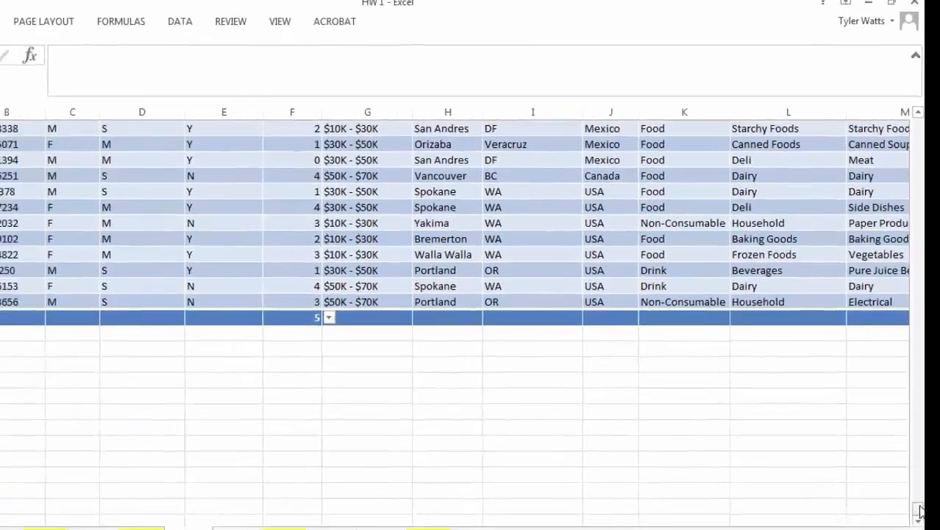
{"action": "left_click_drag", "start_coordinate": [922, 510], "coordinate": [931, 120]}
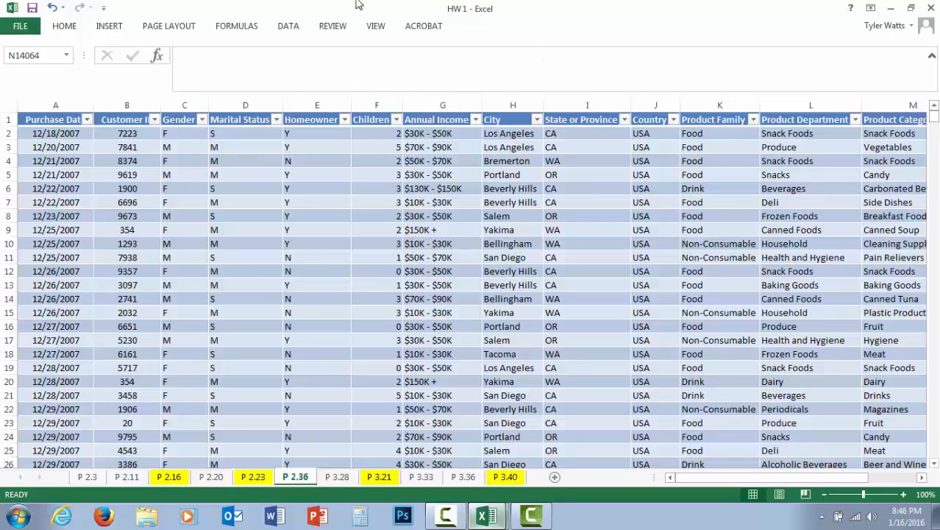
{"action": "left_click", "coordinate": [276, 120]}
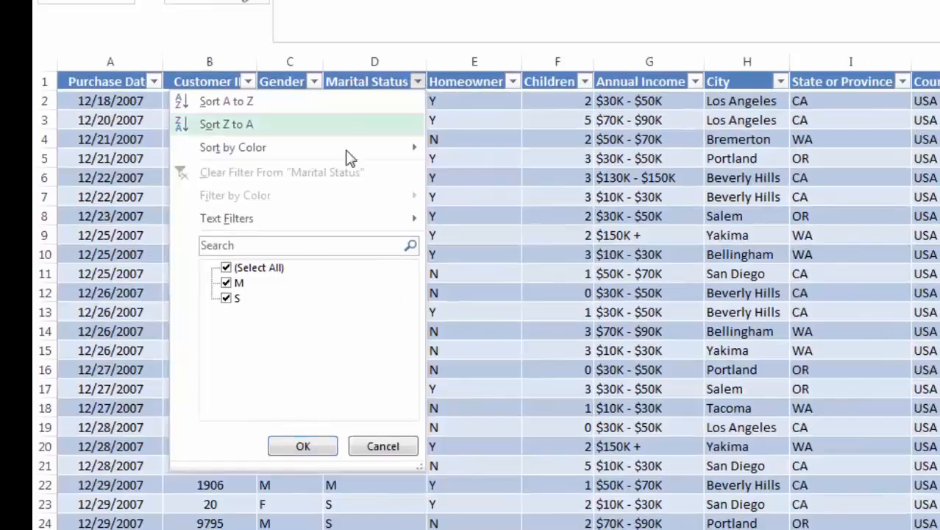
{"action": "left_click", "coordinate": [251, 269]}
{"action": "left_click", "coordinate": [226, 282]}
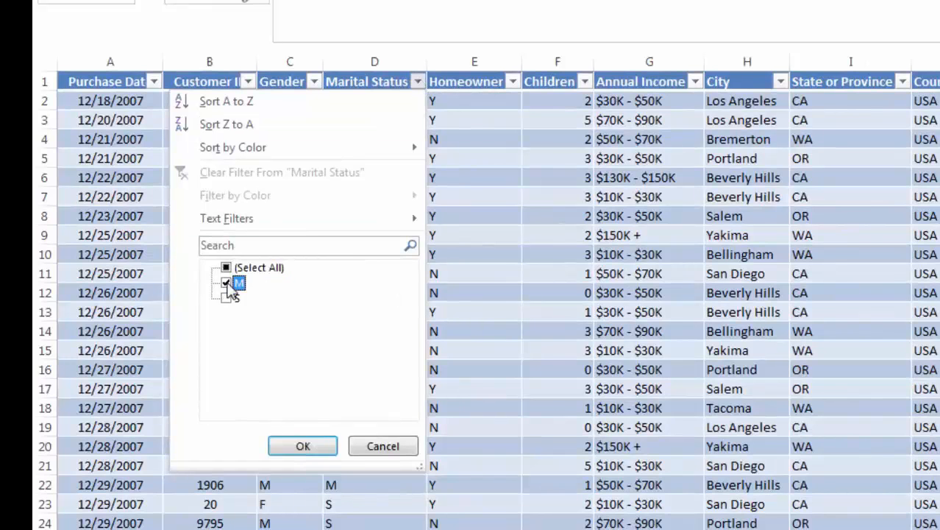
{"action": "left_click", "coordinate": [301, 446]}
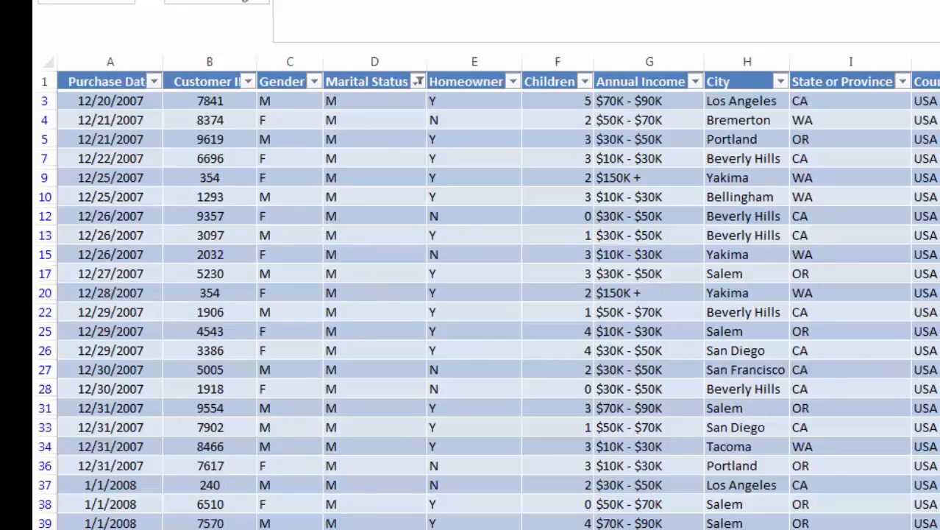
Set the total-row summary of the Marital Status column to Count
{"action": "scroll", "coordinate": [486, 300], "scroll_direction": "down", "scroll_amount": 20}
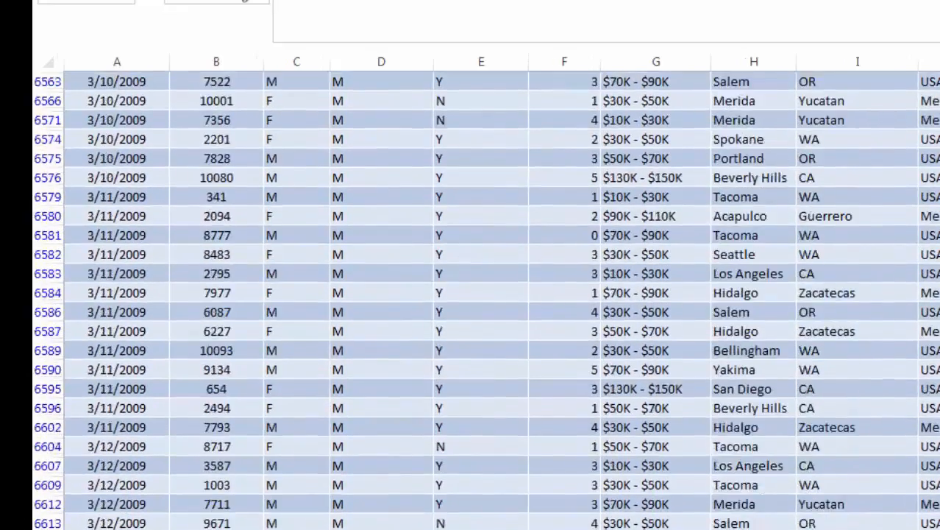
{"action": "scroll", "coordinate": [486, 301], "scroll_direction": "down", "scroll_amount": 20}
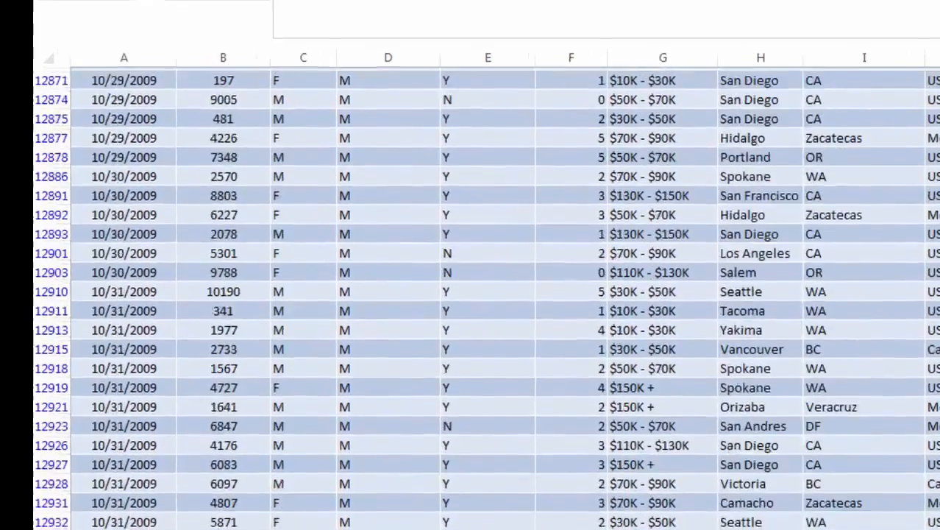
{"action": "scroll", "coordinate": [486, 300], "scroll_direction": "down", "scroll_amount": 20}
{"action": "left_click", "coordinate": [397, 341]}
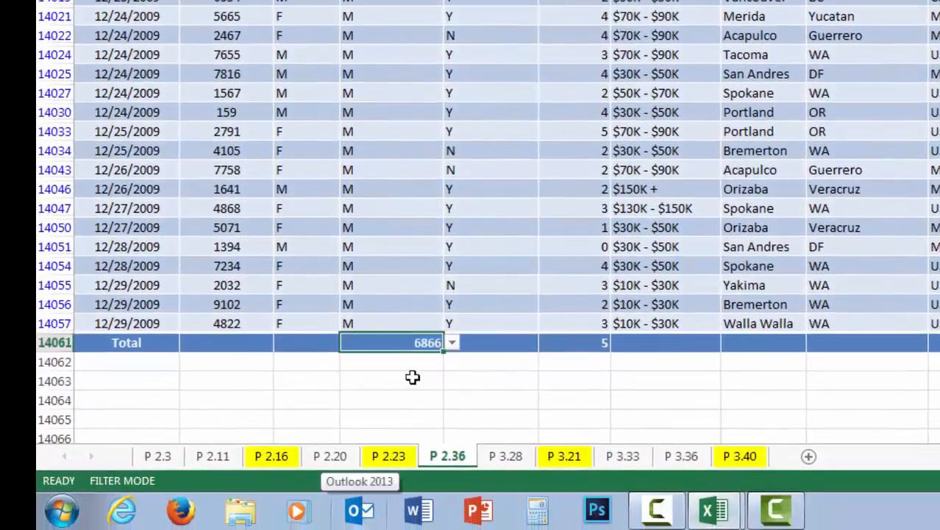
{"action": "left_click", "coordinate": [421, 358]}
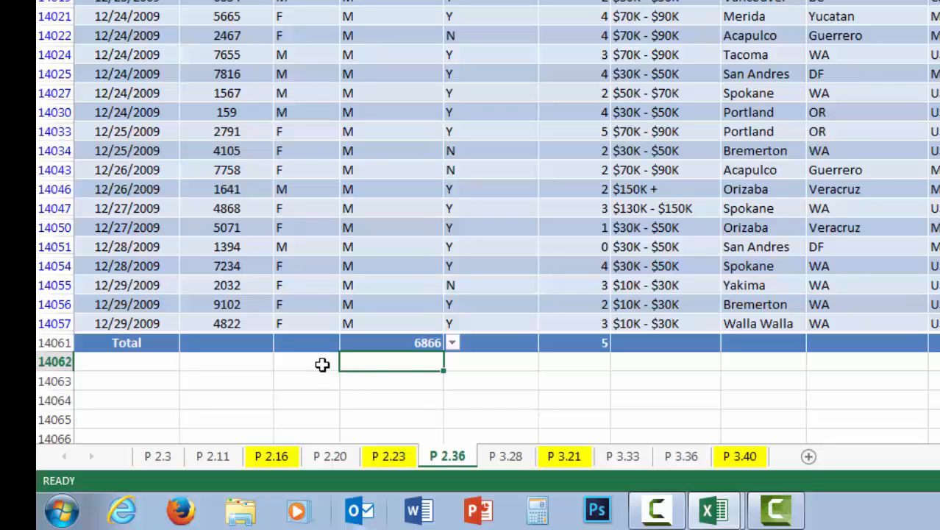
{"action": "left_click", "coordinate": [323, 363]}
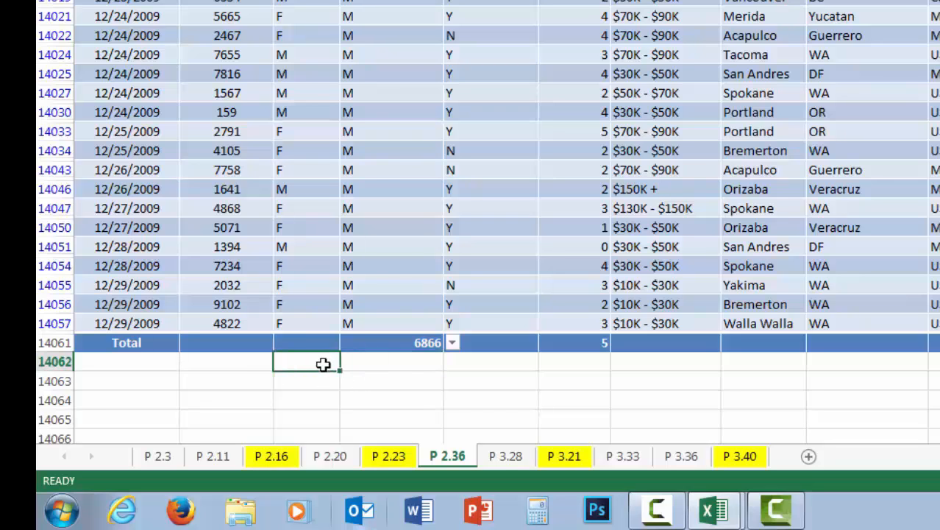
In the cell below the Marital Status total, enter a formula dividing that total by 14059
{"action": "left_click", "coordinate": [390, 365]}
{"action": "type", "text": "="}
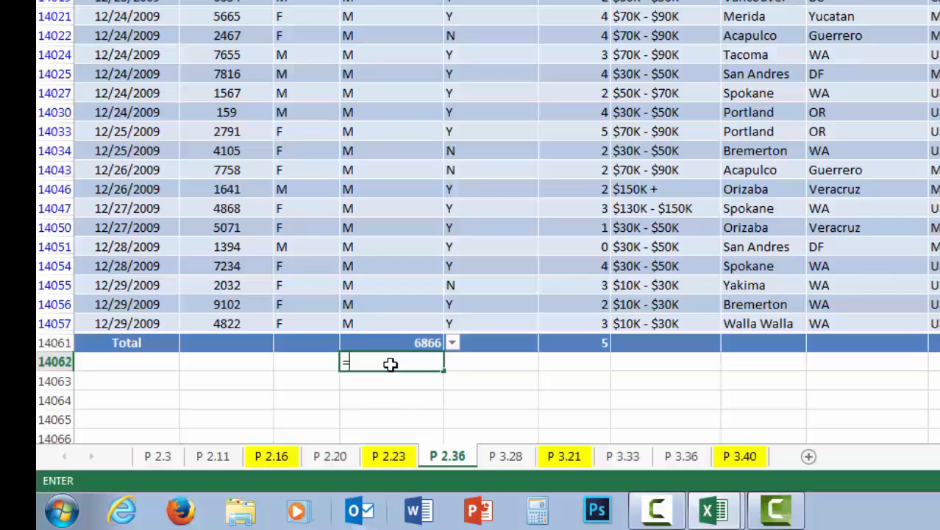
{"action": "left_click", "coordinate": [397, 343]}
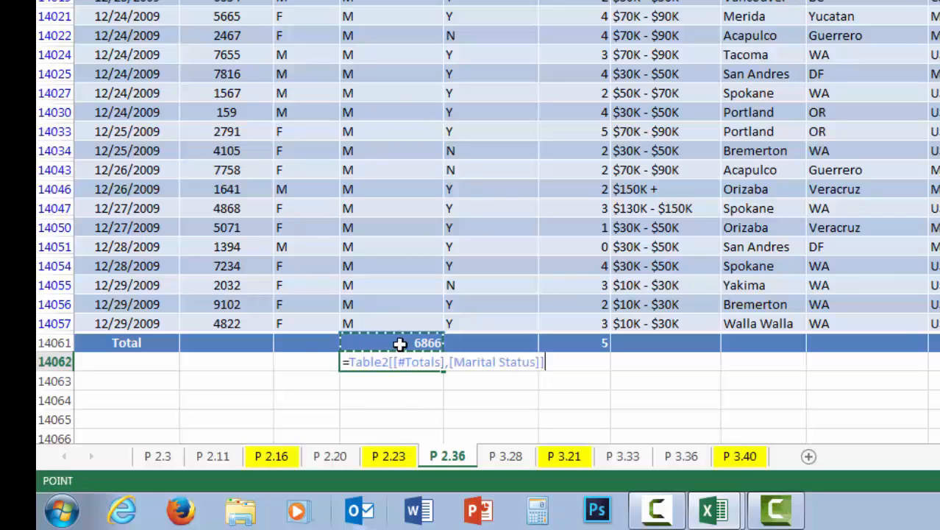
{"action": "type", "text": "/14059"}
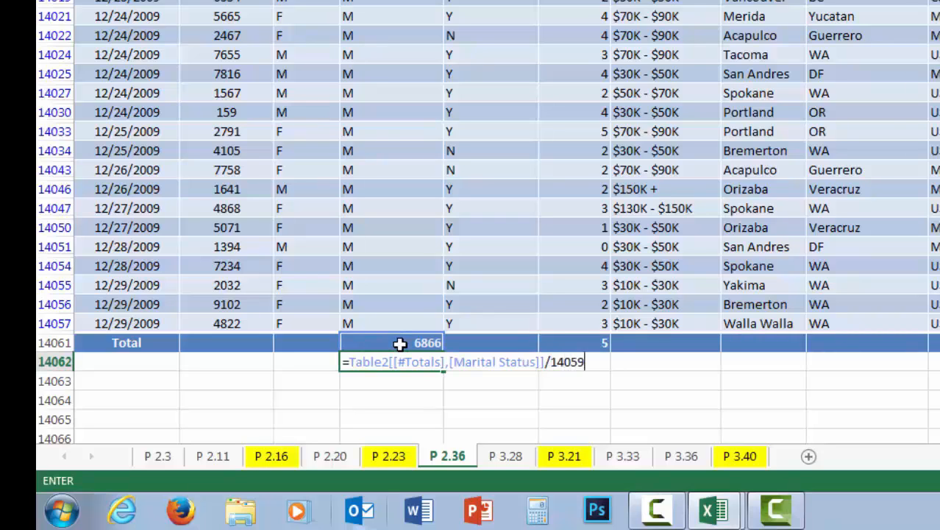
{"action": "key", "text": "Return"}
Format the proportion below the Marital Status total as a percentage
{"action": "right_click", "coordinate": [397, 362]}
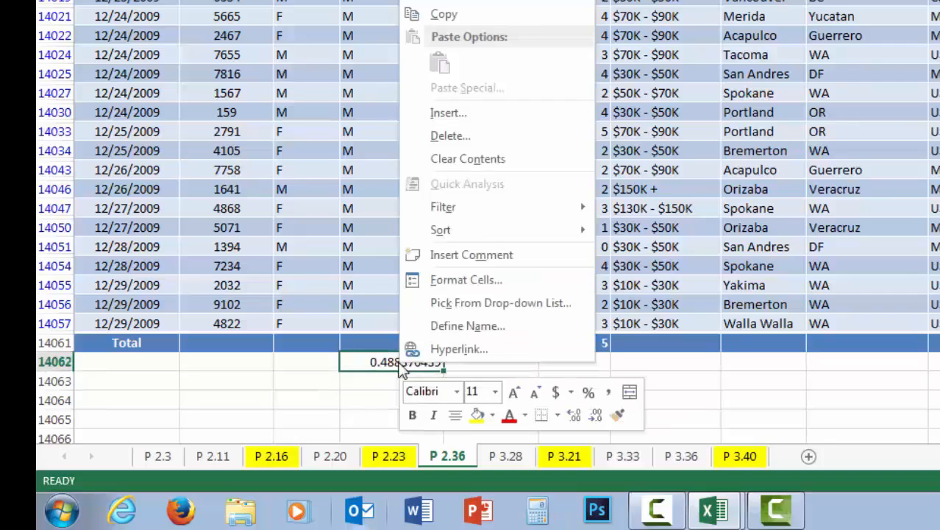
{"action": "left_click", "coordinate": [589, 393]}
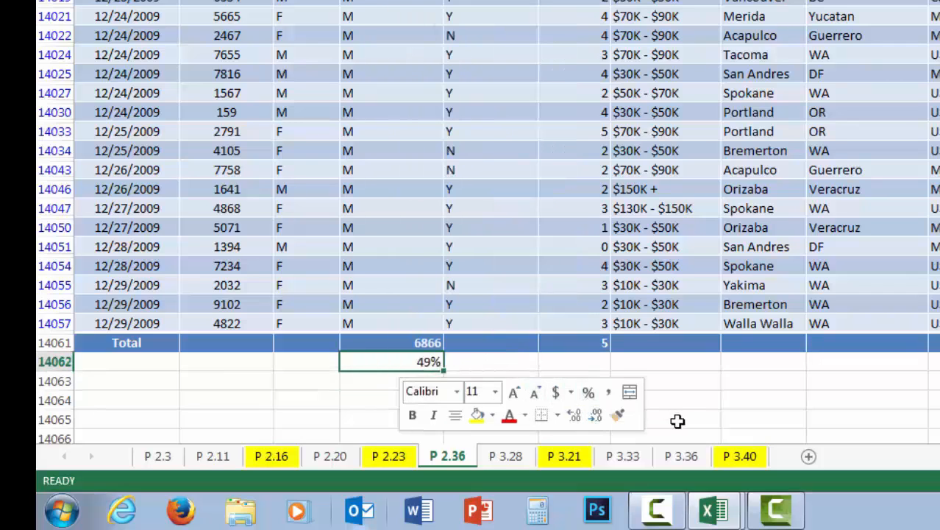
{"action": "left_click", "coordinate": [720, 393]}
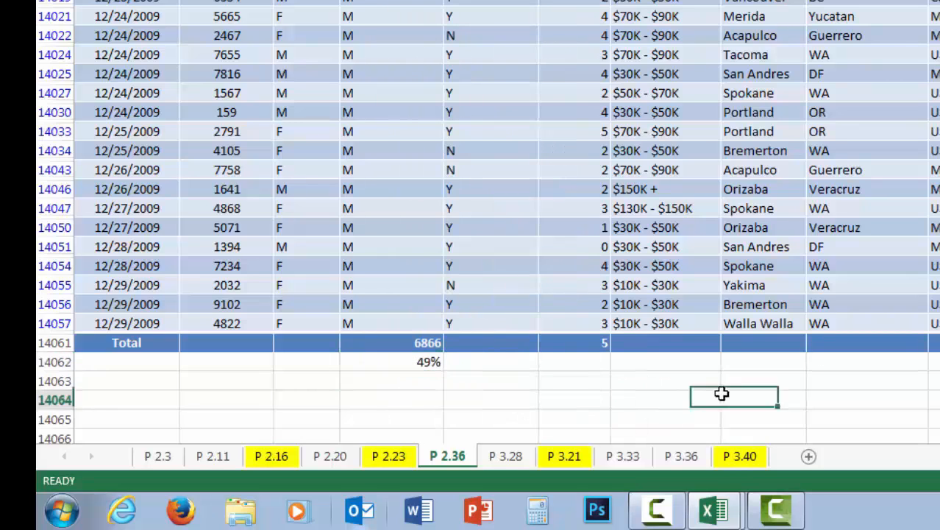
{"action": "left_click", "coordinate": [403, 374]}
{"action": "left_click", "coordinate": [407, 361]}
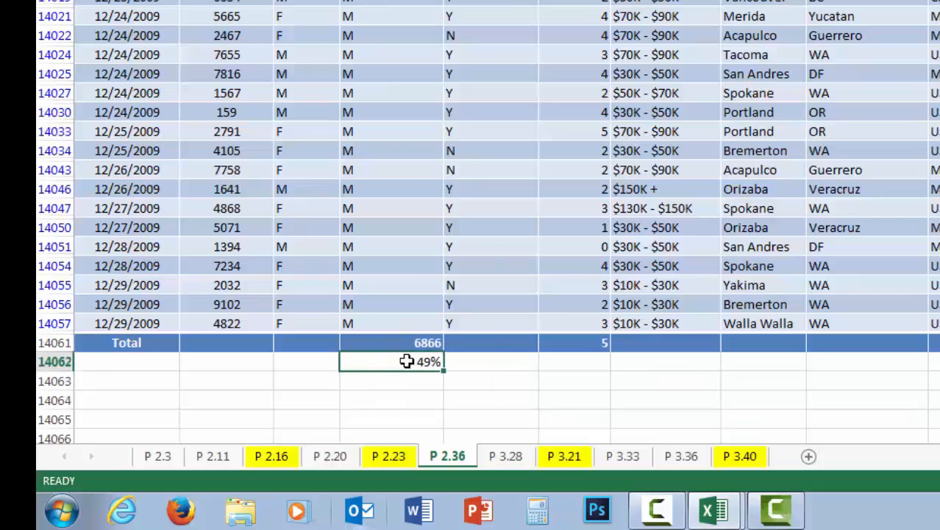
Record answer a. in row 14063, with the label in column A and 49% in column B
{"action": "left_click", "coordinate": [120, 381]}
{"action": "type", "text": "P"}
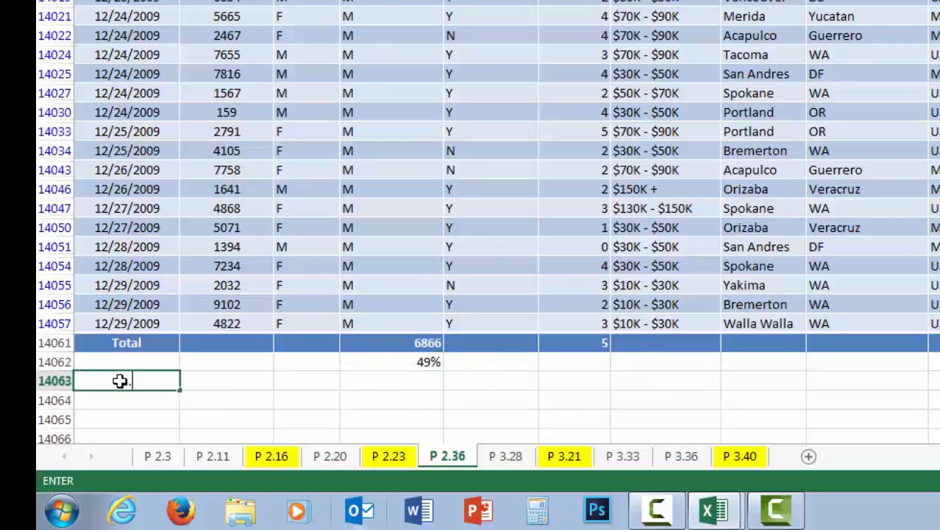
{"action": "key", "text": "Tab"}
{"action": "type", "text": "4"}
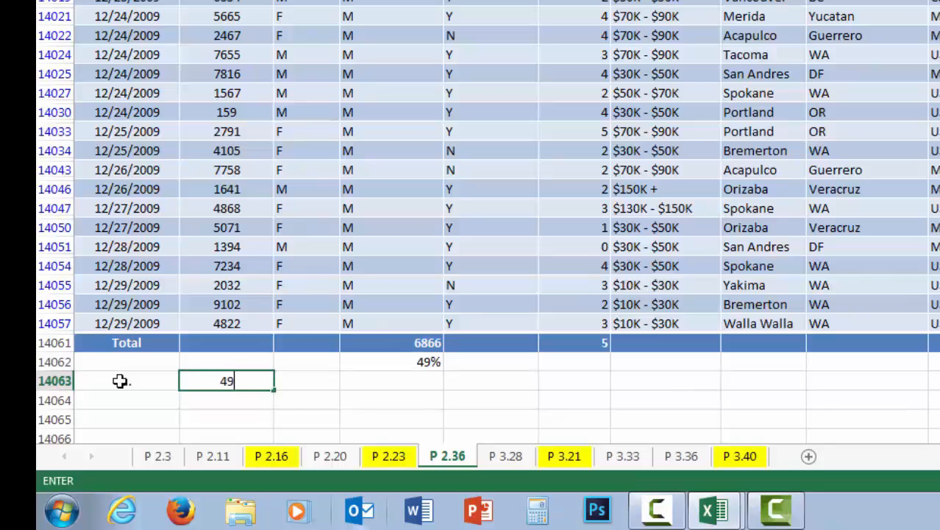
{"action": "key", "text": "Return"}
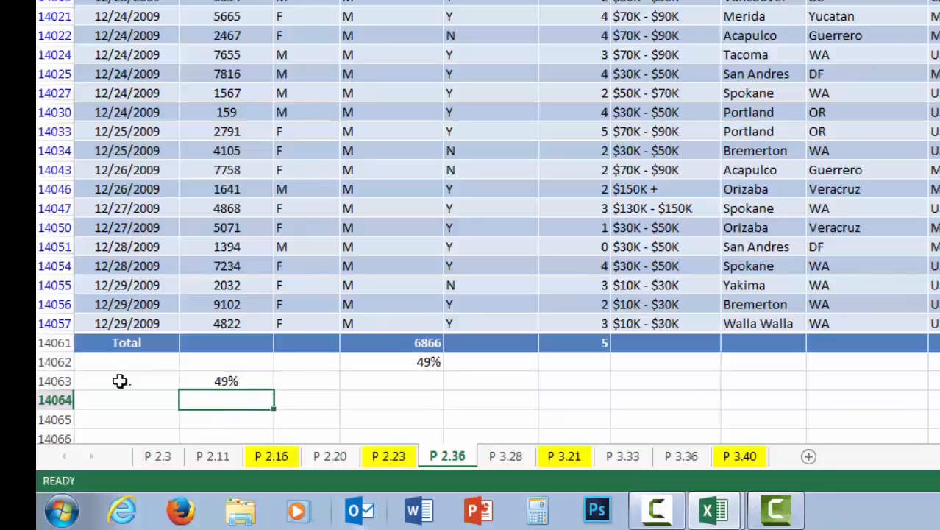
Label row 14064 as b. in column A, under the a. label
{"action": "type", "text": "b"}
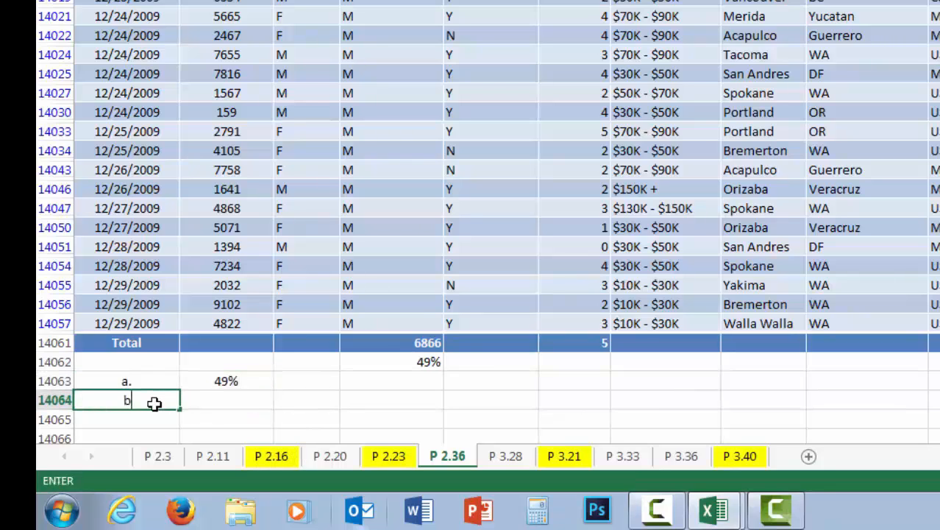
{"action": "key", "text": "Tab"}
{"action": "left_click", "coordinate": [154, 403]}
{"action": "type", "text": "b."}
{"action": "key", "text": "Tab"}
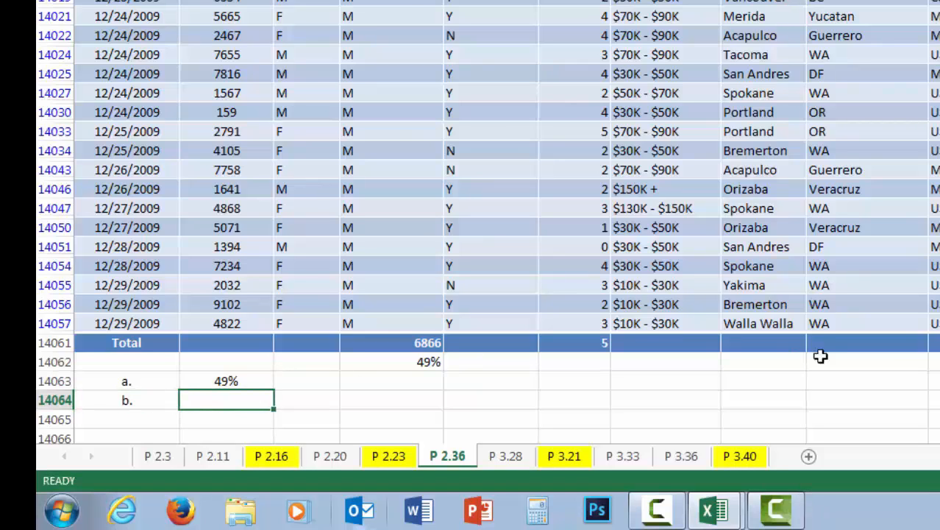
Reselect all values in the Marital Status filter so every record is shown again
{"action": "left_click_drag", "start_coordinate": [939, 427], "coordinate": [939, 2]}
{"action": "left_click", "coordinate": [422, 0]}
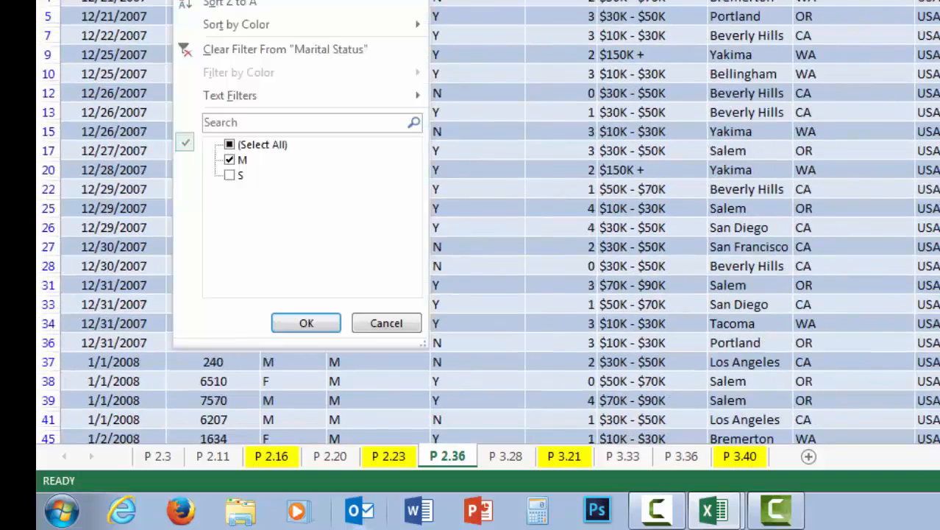
{"action": "left_click", "coordinate": [231, 145]}
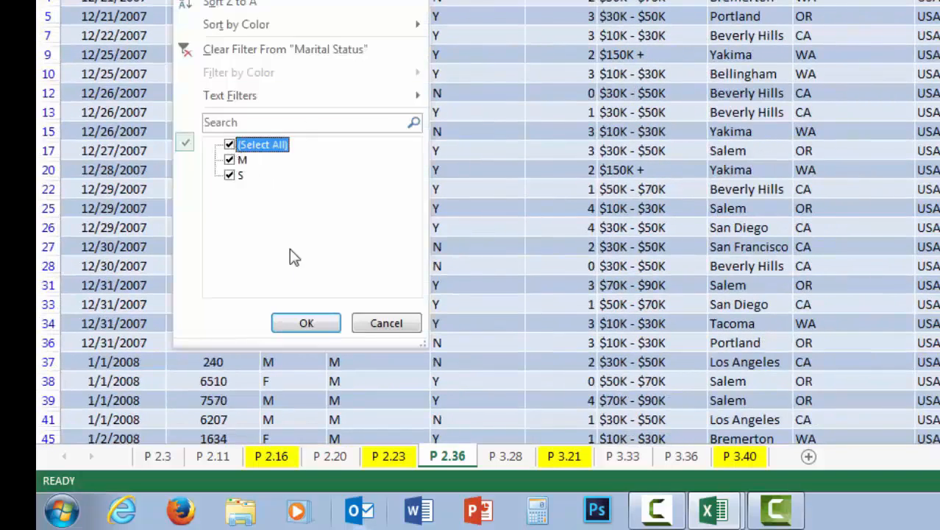
{"action": "left_click", "coordinate": [305, 321]}
Filter the Homeowner column to show only the N records
{"action": "left_click", "coordinate": [518, 0]}
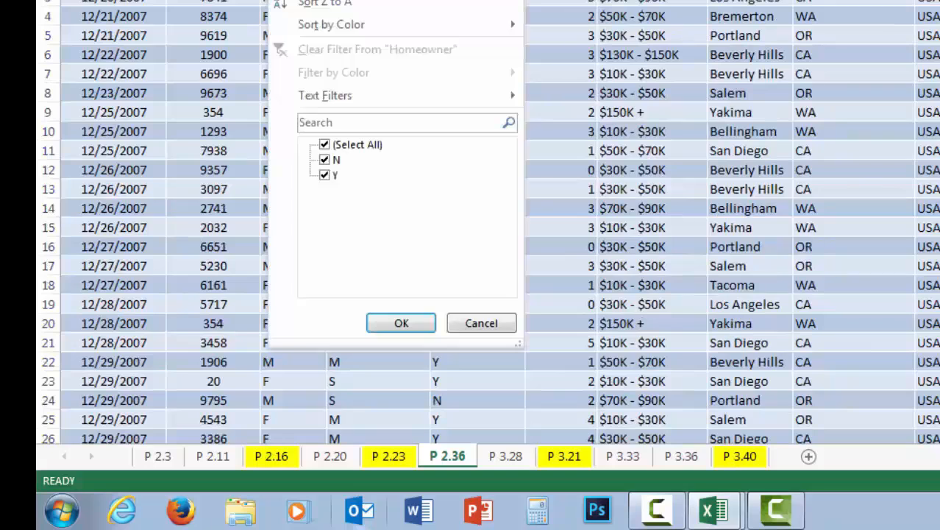
{"action": "left_click", "coordinate": [324, 146]}
{"action": "left_click", "coordinate": [325, 160]}
{"action": "left_click", "coordinate": [389, 320]}
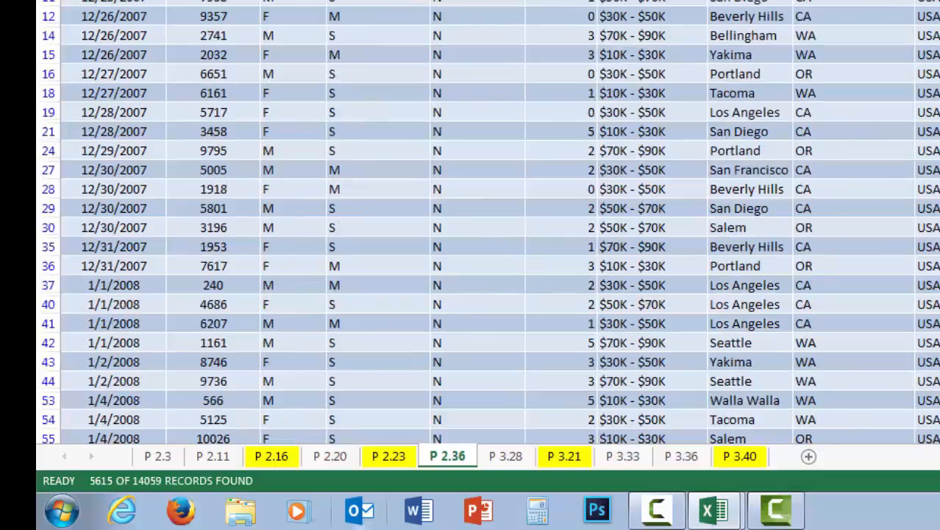
Set the total-row summary of the Homeowner column to Count
{"action": "scroll", "coordinate": [489, 223], "scroll_direction": "down", "scroll_amount": 20}
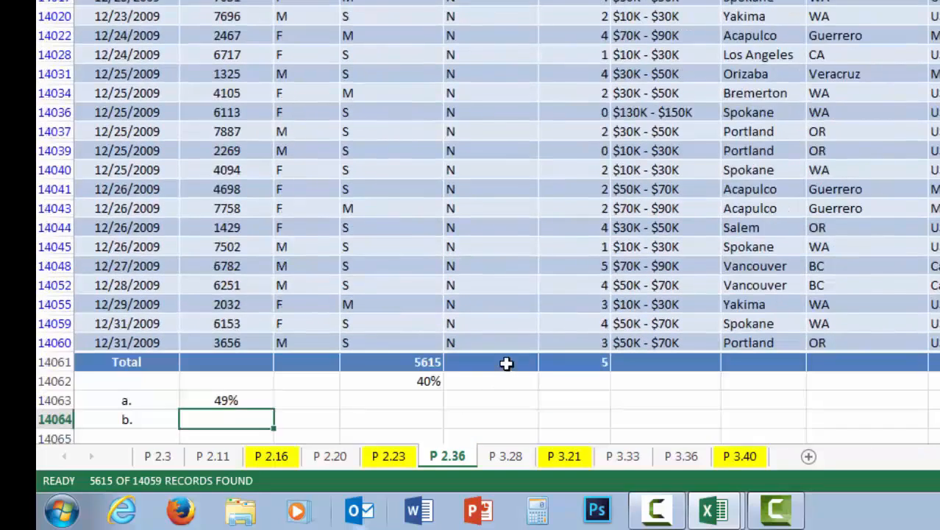
{"action": "left_click", "coordinate": [507, 363]}
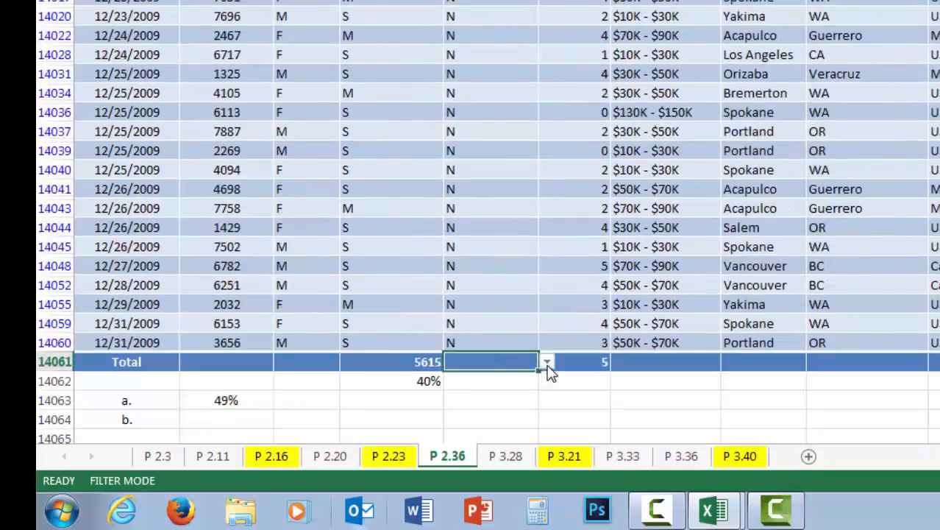
{"action": "left_click", "coordinate": [430, 380]}
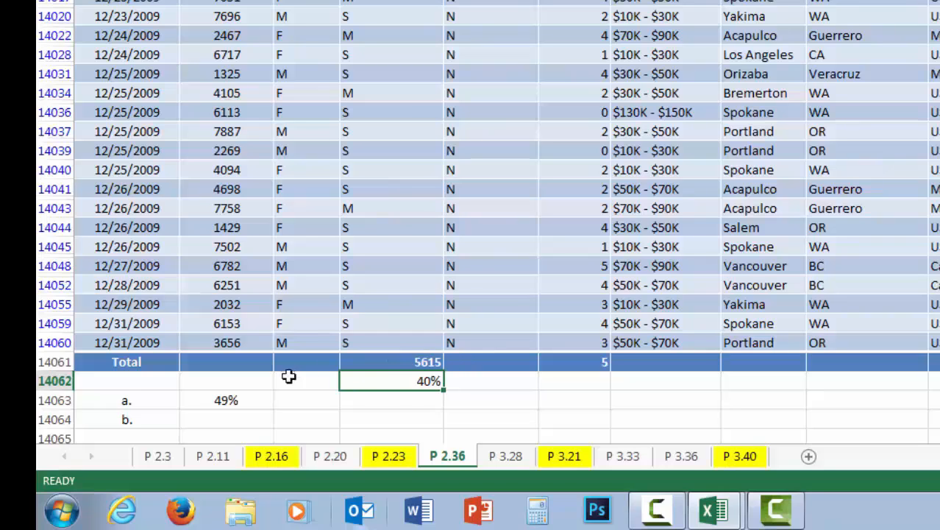
{"action": "left_click", "coordinate": [515, 362]}
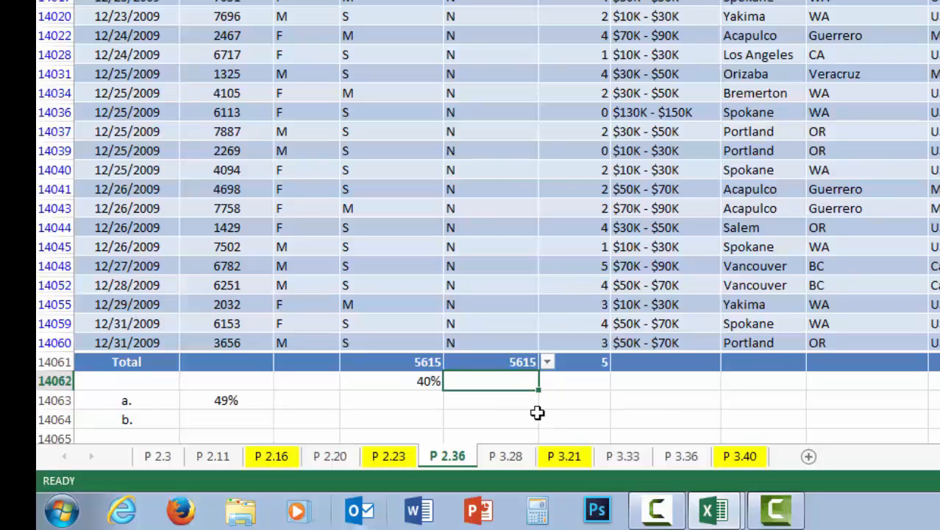
Enter 40% beside b. in B14064 and move the percentage formula from D14062 to E14062 under the Homeowner total
{"action": "left_click", "coordinate": [193, 419]}
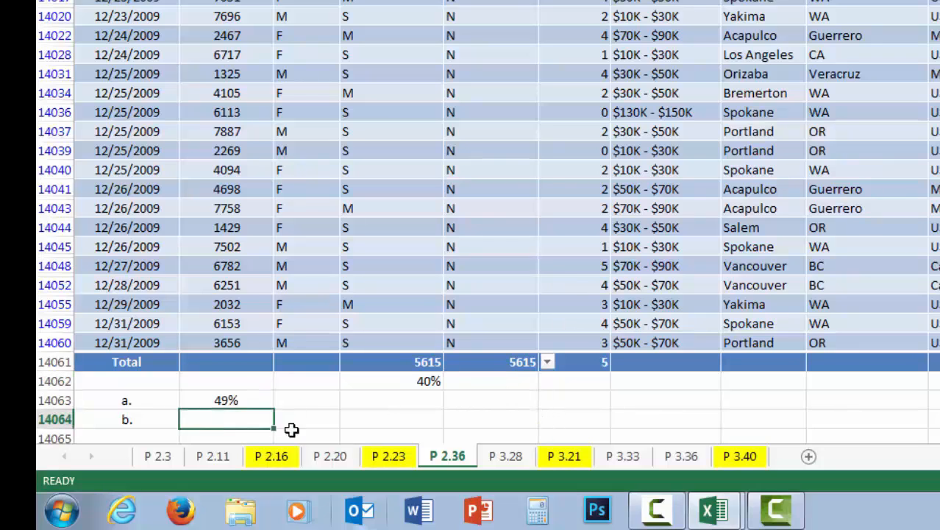
{"action": "type", "text": "40"}
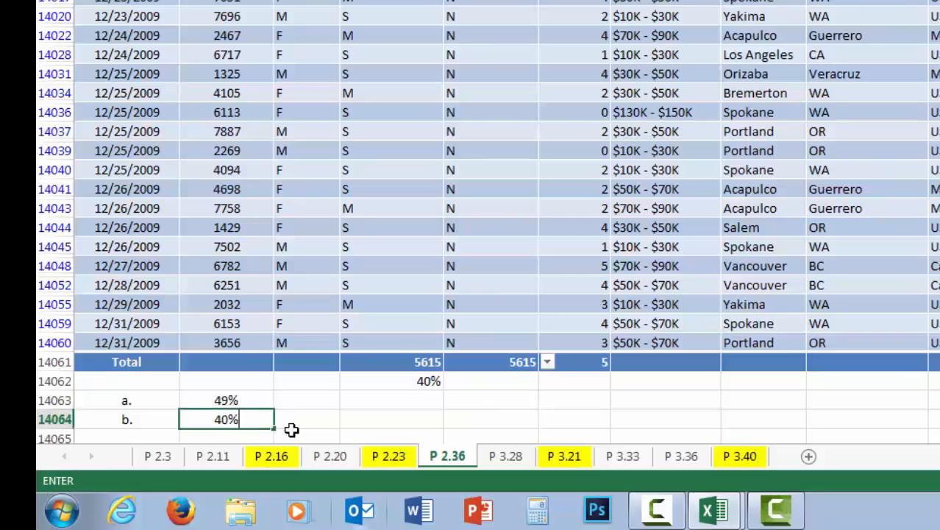
{"action": "left_click", "coordinate": [401, 381]}
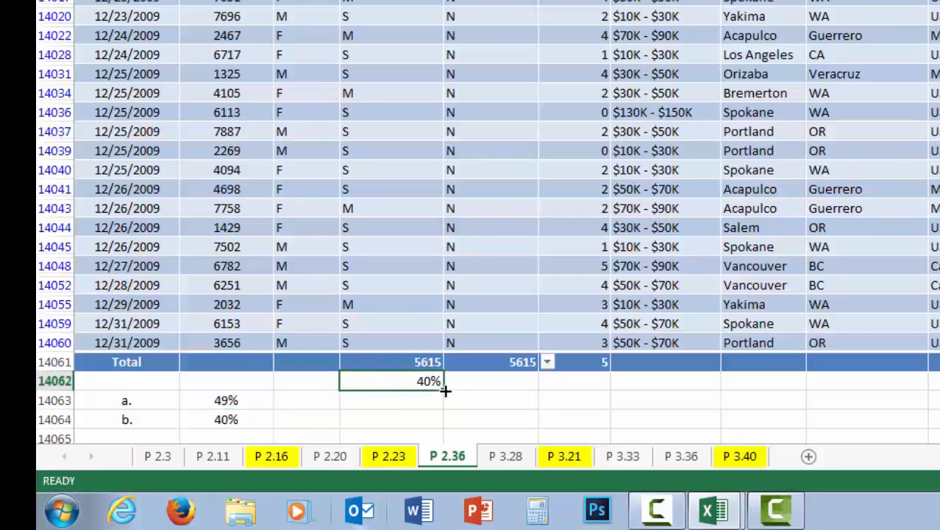
{"action": "left_click_drag", "start_coordinate": [445, 391], "coordinate": [491, 393]}
{"action": "left_click", "coordinate": [431, 382]}
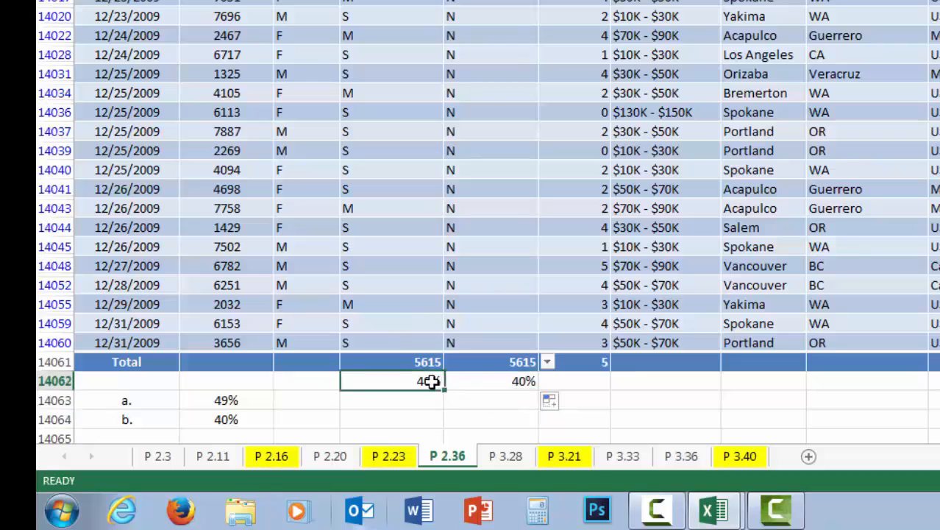
{"action": "key", "text": "Delete"}
{"action": "left_click", "coordinate": [626, 420]}
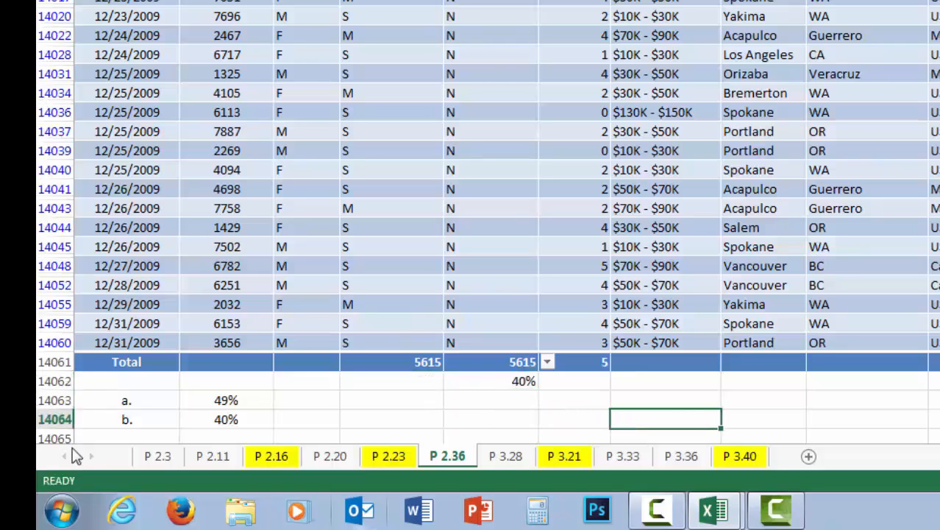
Label row 14065 as c. in column A, under the b. label
{"action": "left_click", "coordinate": [125, 439]}
{"action": "type", "text": "c."}
{"action": "left_click", "coordinate": [291, 425]}
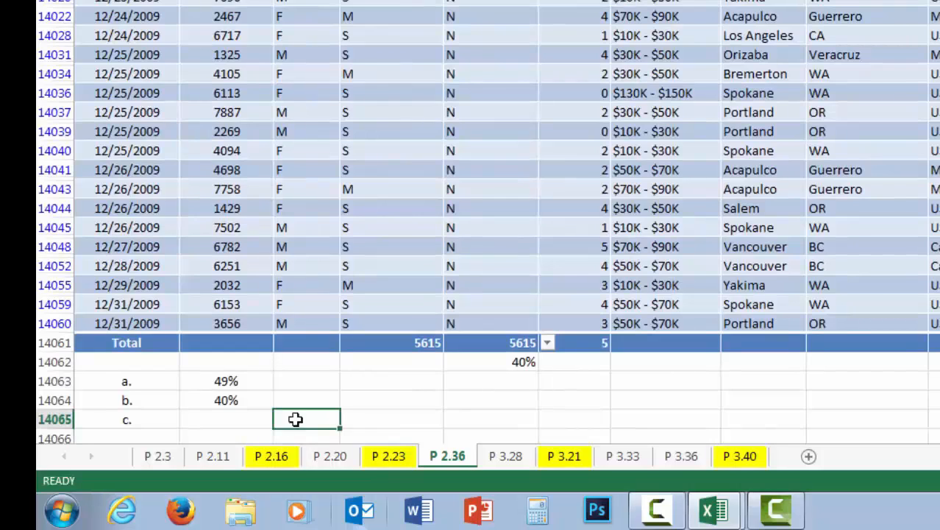
Reselect all values in the Homeowner filter so both N and Y records are shown
{"action": "left_click_drag", "start_coordinate": [939, 412], "coordinate": [939, 1]}
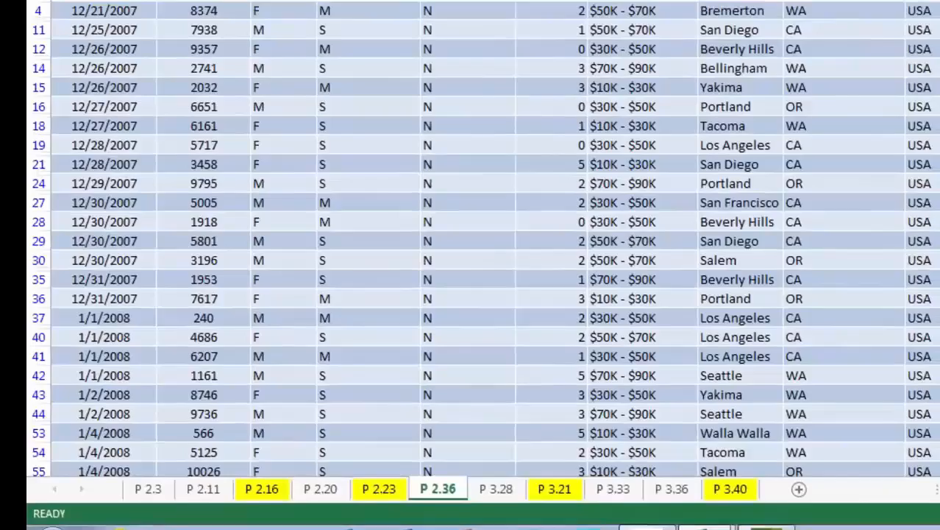
{"action": "left_click", "coordinate": [493, 38]}
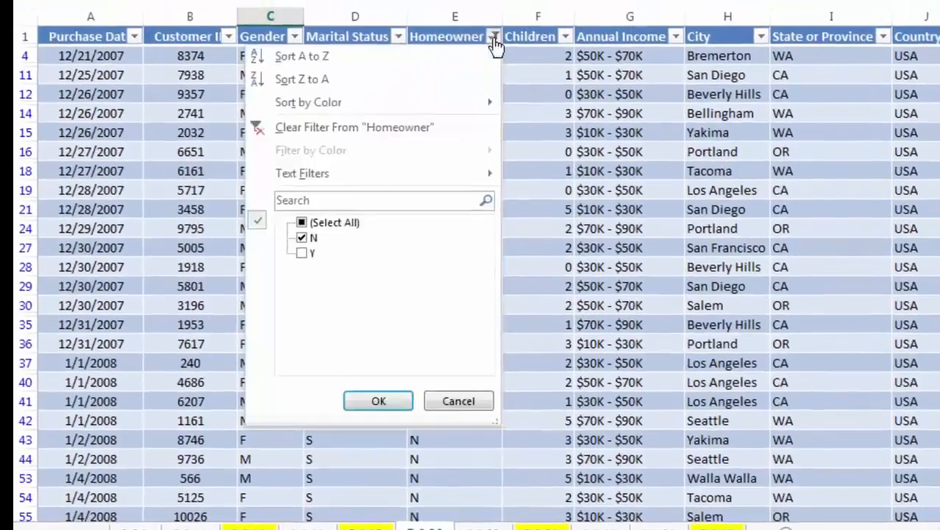
{"action": "left_click", "coordinate": [309, 268]}
{"action": "left_click", "coordinate": [365, 446]}
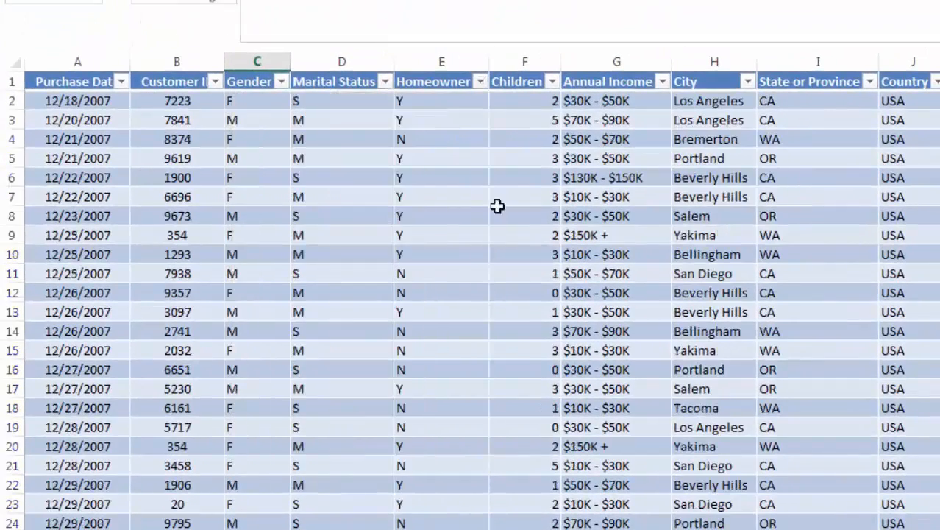
Filter the Children column to show only records with 1, 2, 3, 4 or 5 children, excluding 0
{"action": "left_click", "coordinate": [552, 82]}
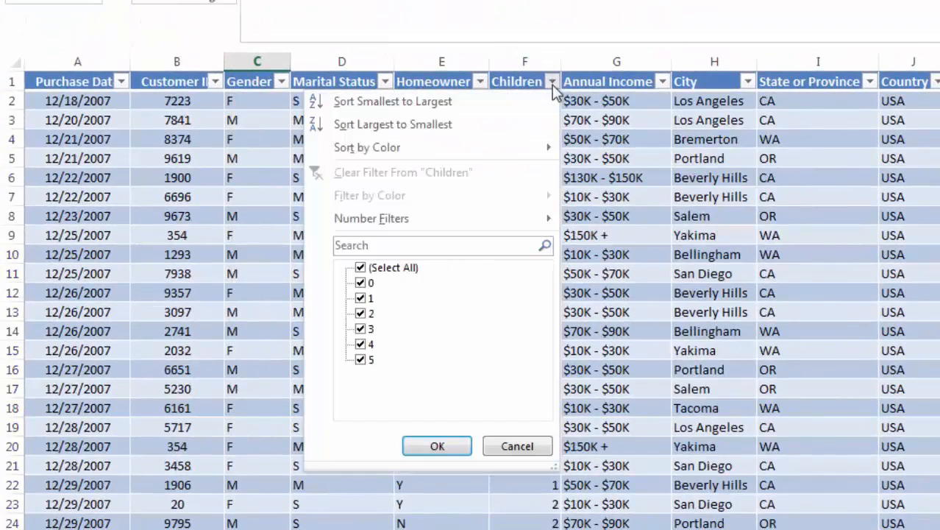
{"action": "left_click", "coordinate": [360, 267]}
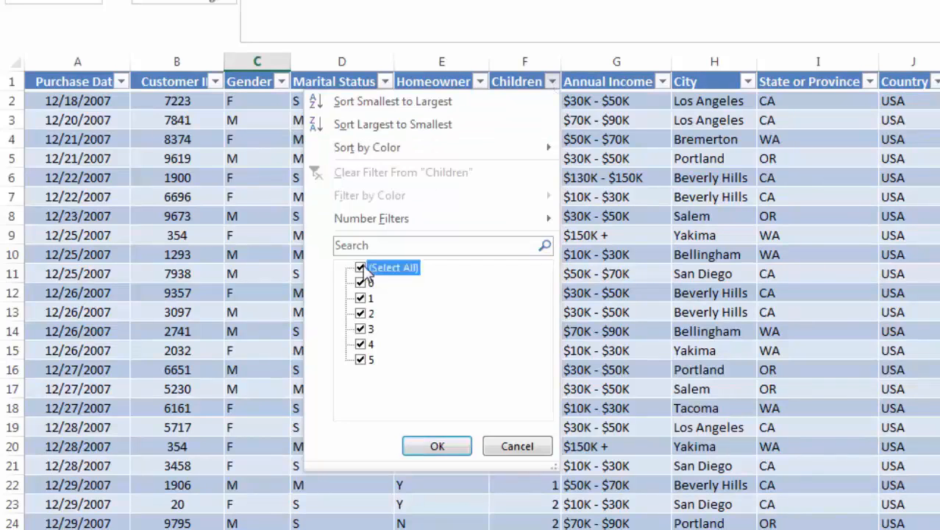
{"action": "left_click", "coordinate": [362, 298]}
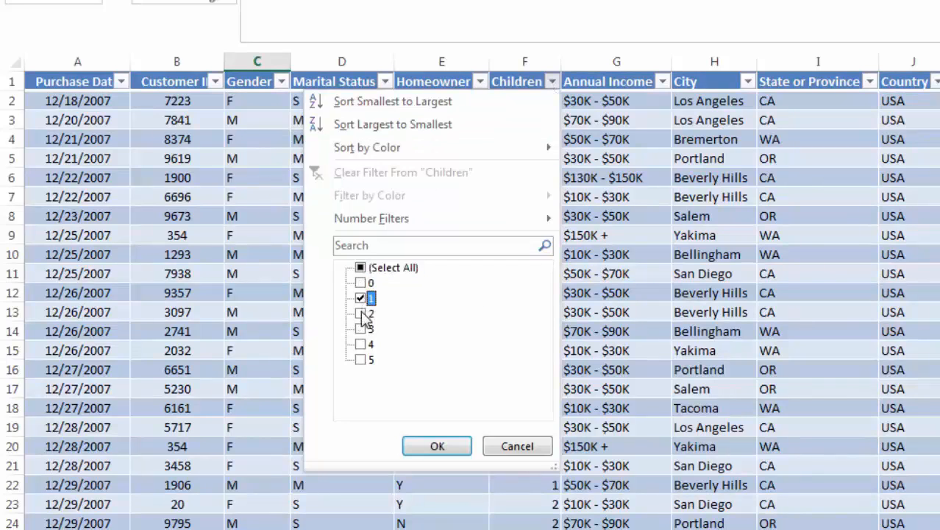
{"action": "left_click", "coordinate": [362, 313]}
{"action": "left_click", "coordinate": [361, 328]}
{"action": "left_click", "coordinate": [362, 344]}
{"action": "left_click", "coordinate": [361, 359]}
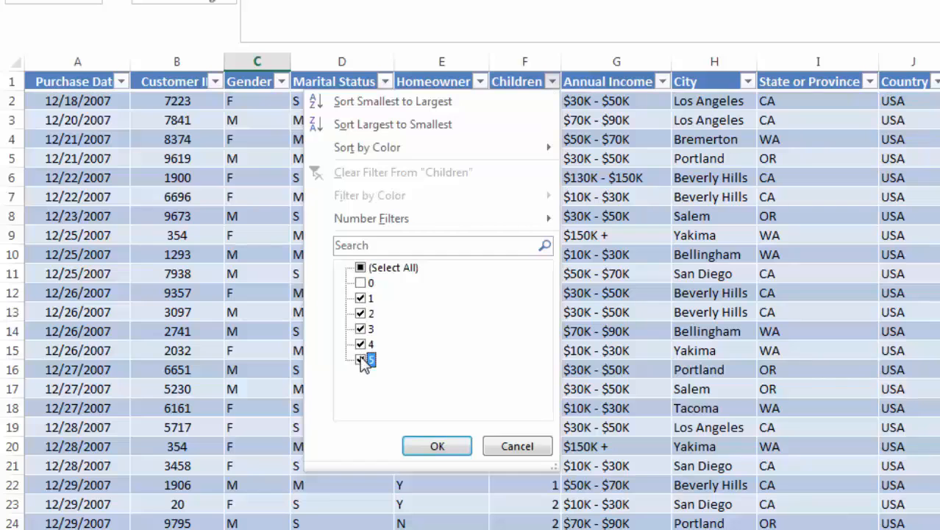
{"action": "left_click", "coordinate": [455, 448]}
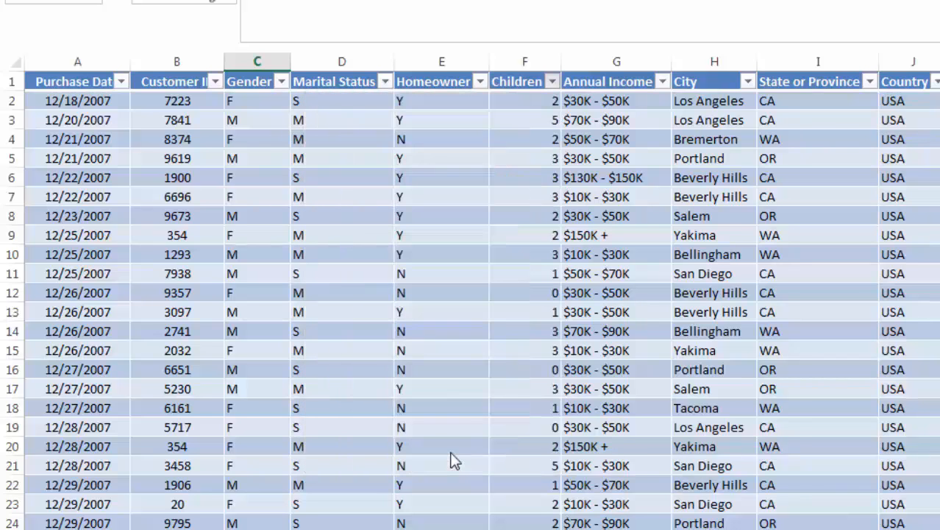
Set the total-row summary of the Children column to Count
{"action": "scroll", "coordinate": [471, 294], "scroll_direction": "down", "scroll_amount": 20}
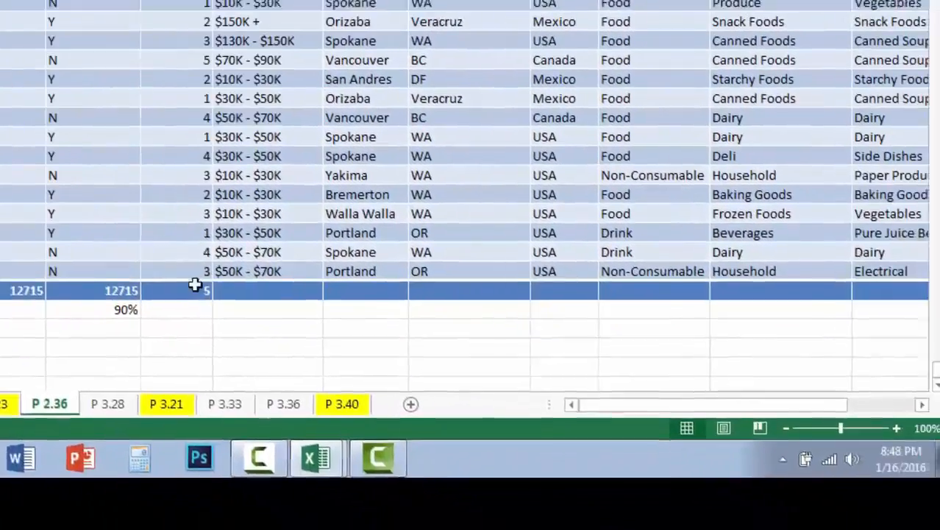
{"action": "left_click", "coordinate": [504, 435]}
{"action": "left_click", "coordinate": [516, 434]}
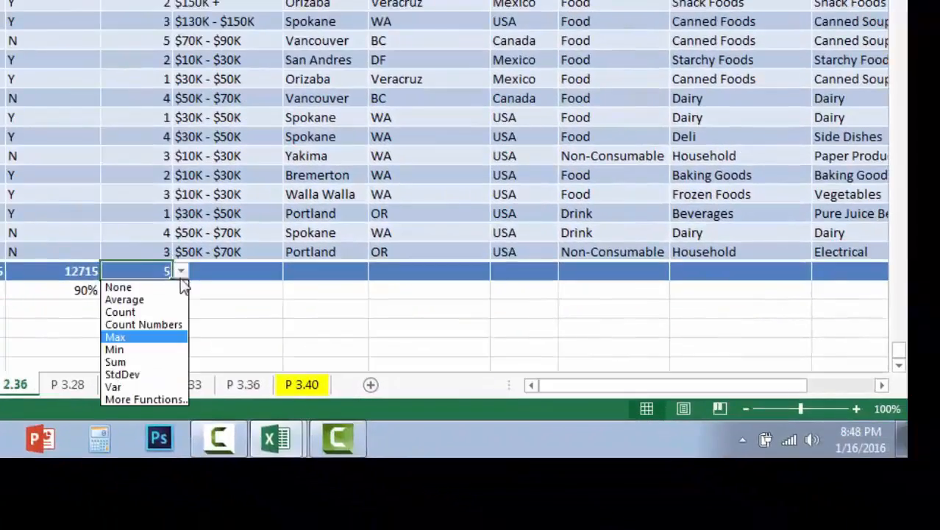
{"action": "left_click", "coordinate": [150, 312]}
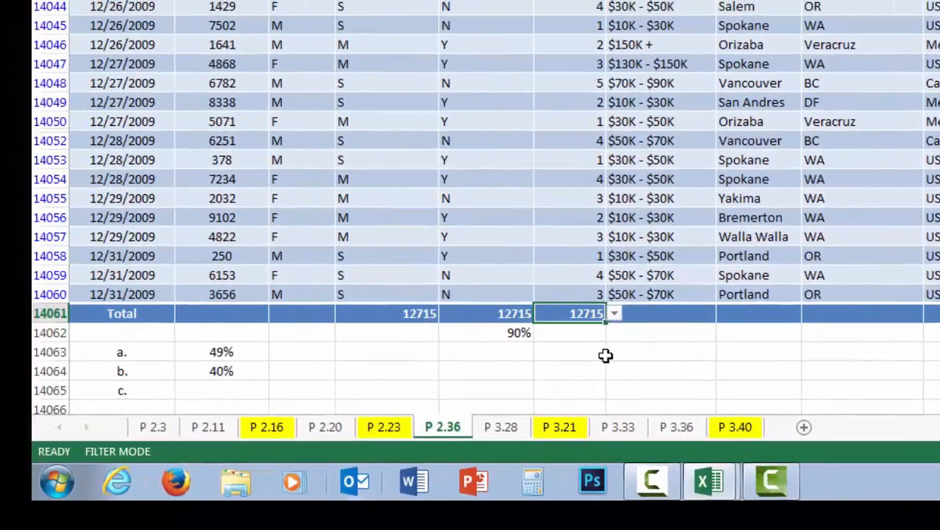
Enter 90% as the answer for c. in B14065
{"action": "left_click", "coordinate": [381, 302]}
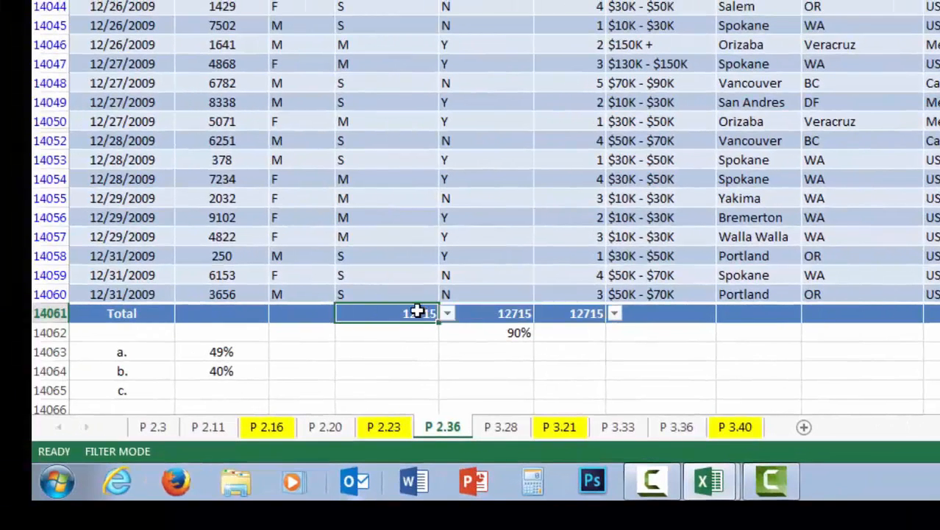
{"action": "left_click", "coordinate": [510, 332]}
{"action": "left_click", "coordinate": [233, 404]}
{"action": "left_click", "coordinate": [231, 391]}
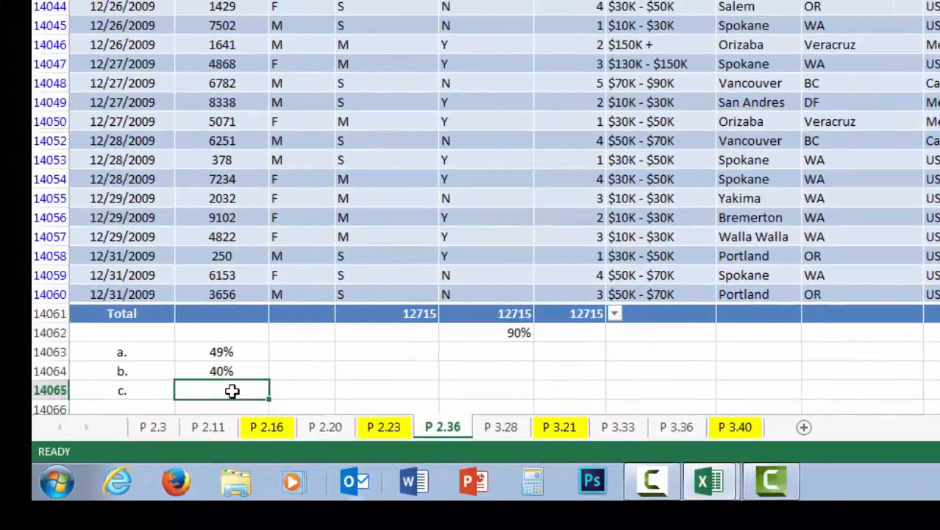
{"action": "type", "text": "90"}
{"action": "key", "text": "Return"}
Label row 14066 as d. in column A, under the c. label
{"action": "key", "text": "Left"}
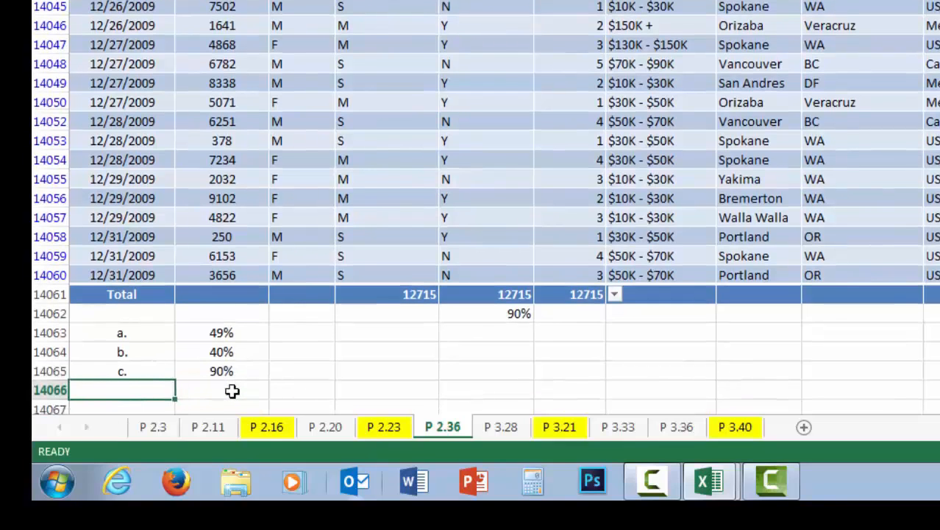
{"action": "type", "text": "d."}
{"action": "key", "text": "Tab"}
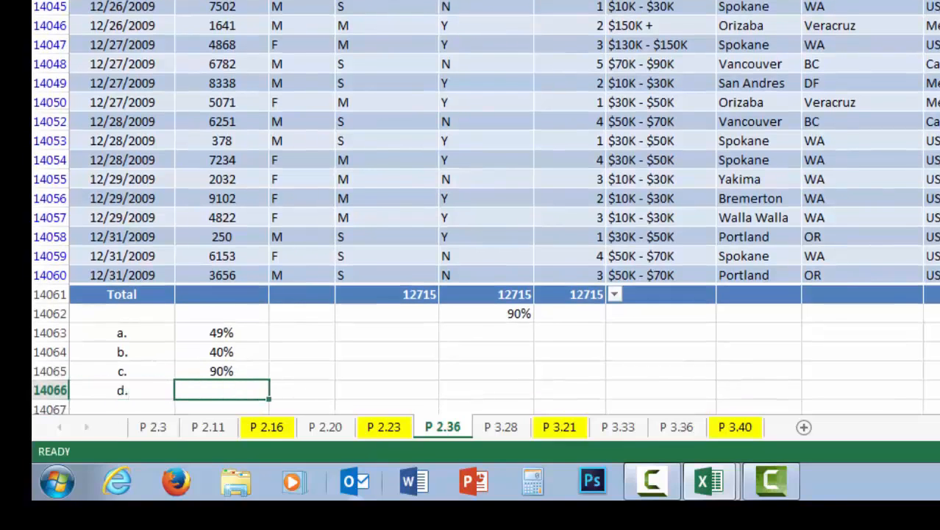
Reselect all values in the Children filter so records with 0 children are included again
{"action": "left_click_drag", "start_coordinate": [939, 390], "coordinate": [939, 0]}
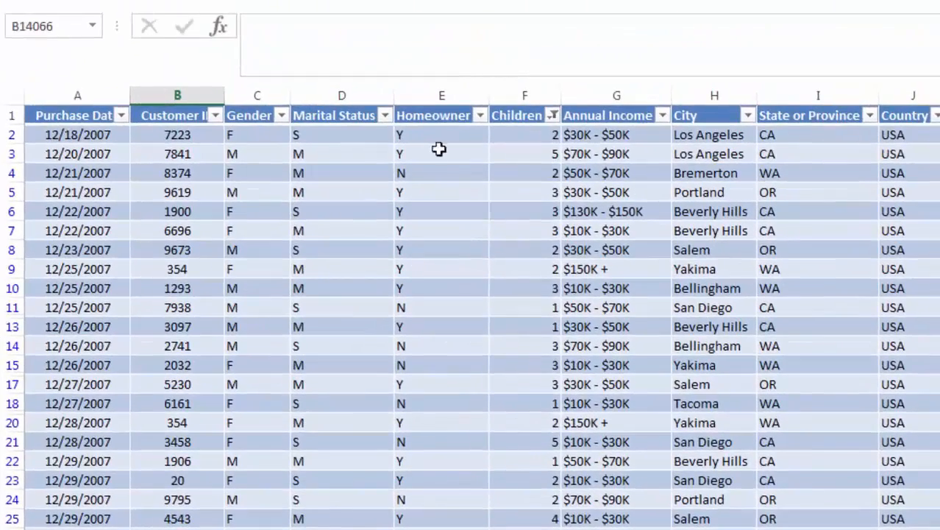
{"action": "left_click", "coordinate": [553, 116]}
{"action": "left_click", "coordinate": [415, 306]}
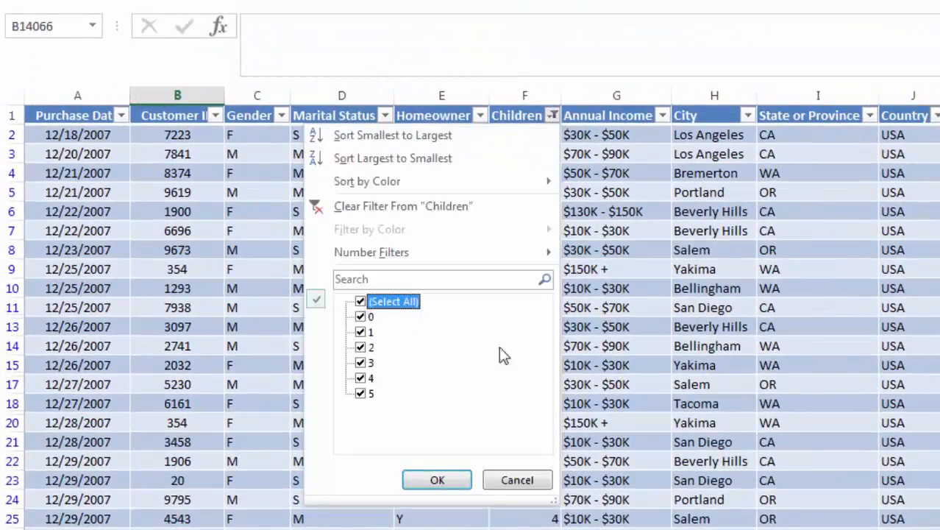
{"action": "left_click", "coordinate": [436, 481]}
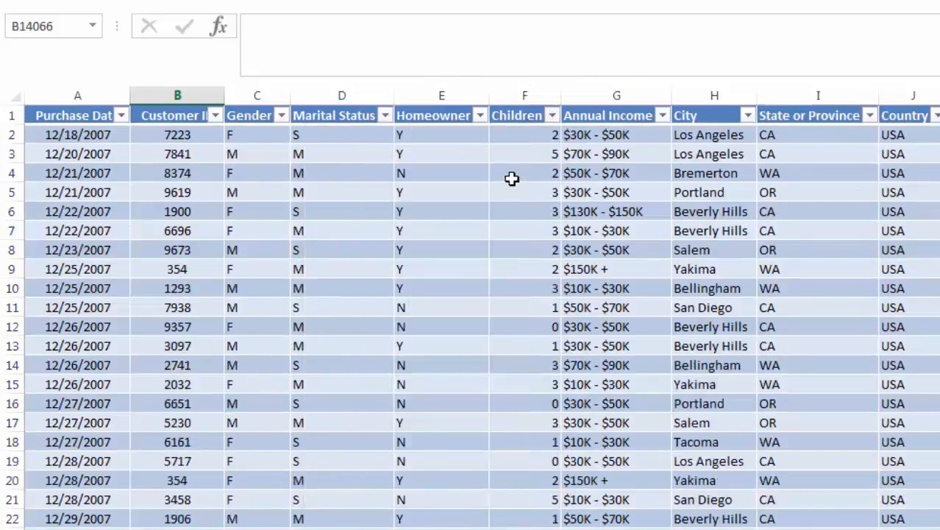
Filter the Marital Status column to show only the S records
{"action": "left_click", "coordinate": [385, 117]}
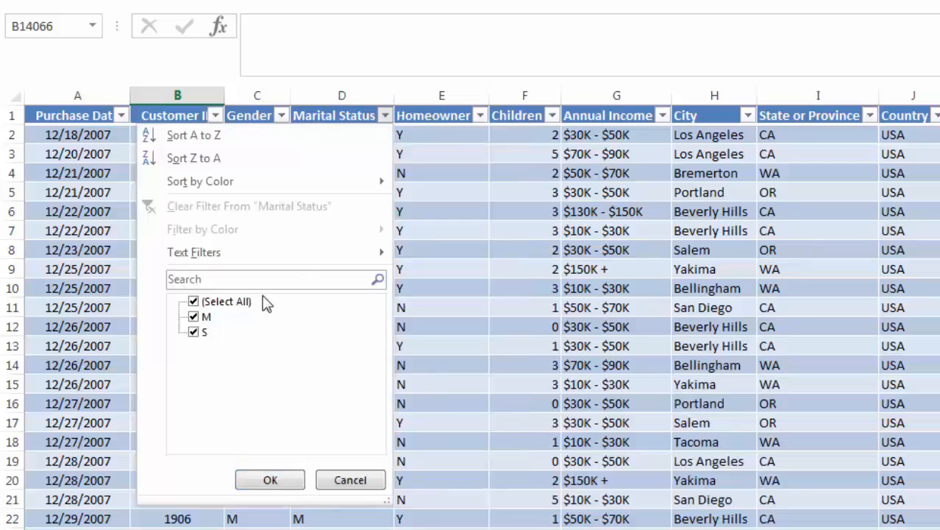
{"action": "left_click", "coordinate": [220, 302]}
{"action": "left_click", "coordinate": [197, 332]}
{"action": "left_click", "coordinate": [288, 480]}
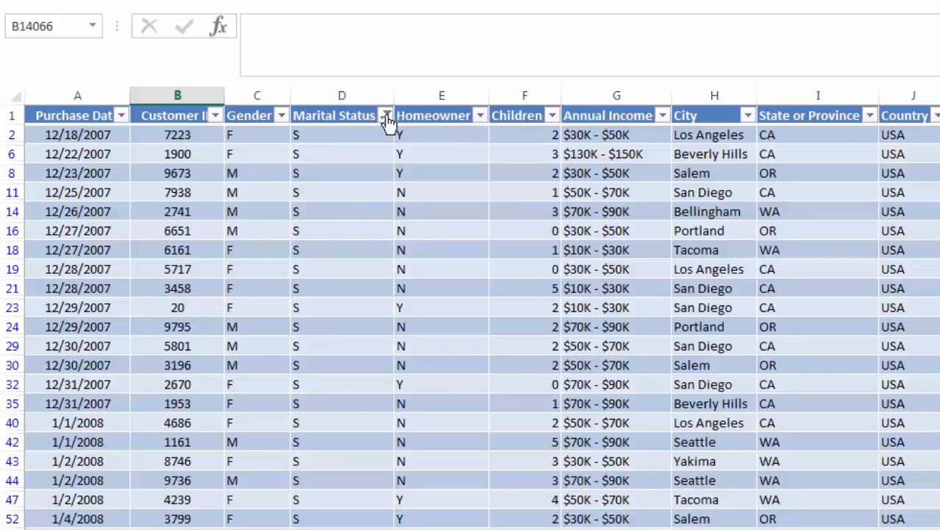
Filter the Homeowner column to show only the Y records, keeping the Marital Status filter
{"action": "mouse_move", "coordinate": [387, 125]}
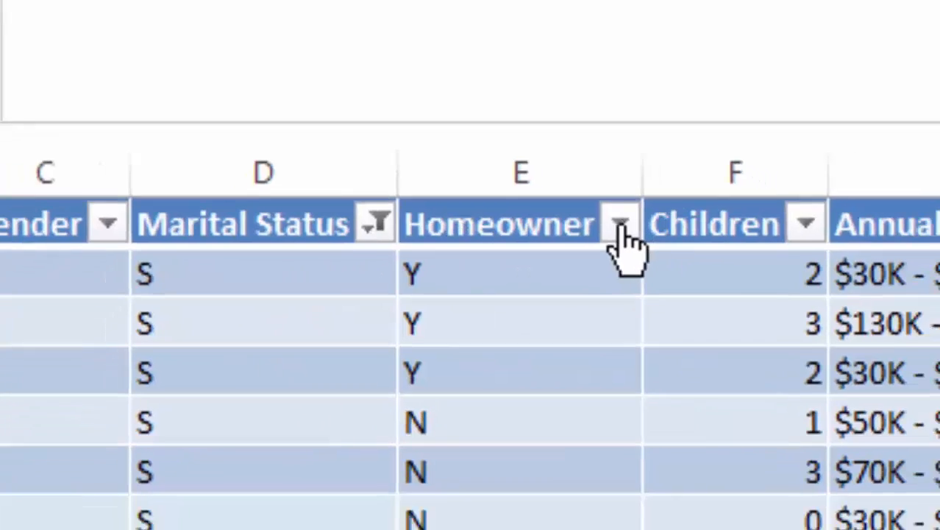
{"action": "left_click", "coordinate": [637, 243]}
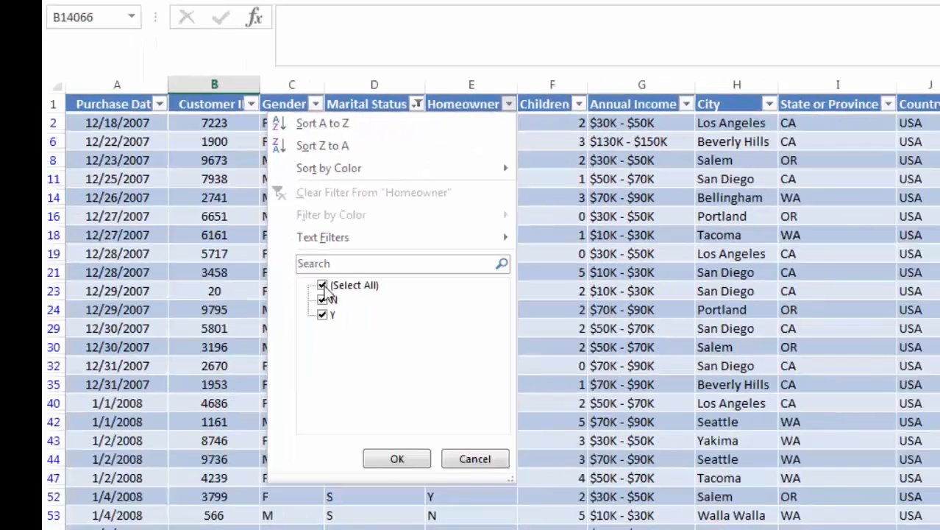
{"action": "left_click", "coordinate": [208, 524]}
{"action": "left_click", "coordinate": [323, 315]}
{"action": "left_click", "coordinate": [396, 459]}
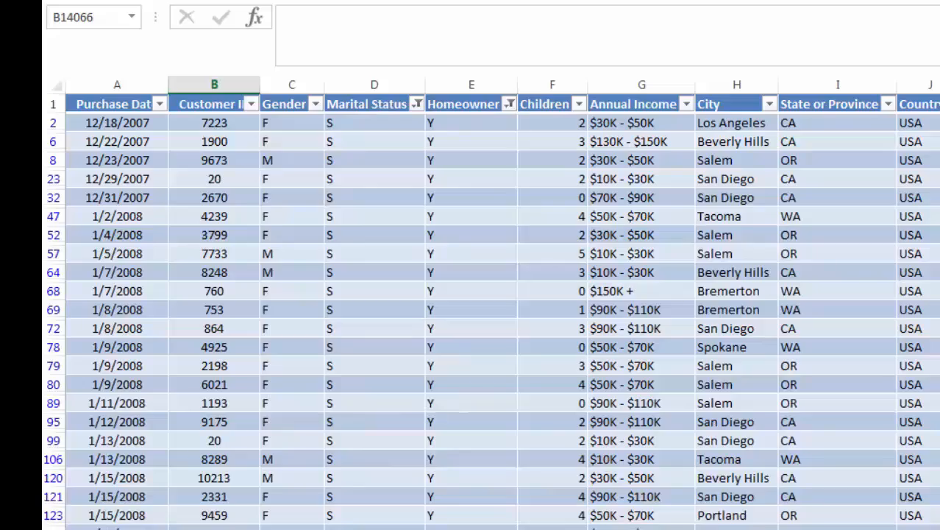
Enter 23% as the answer for d. in B14066, below the table's total row
{"action": "scroll", "coordinate": [492, 312], "scroll_direction": "down", "scroll_amount": 20}
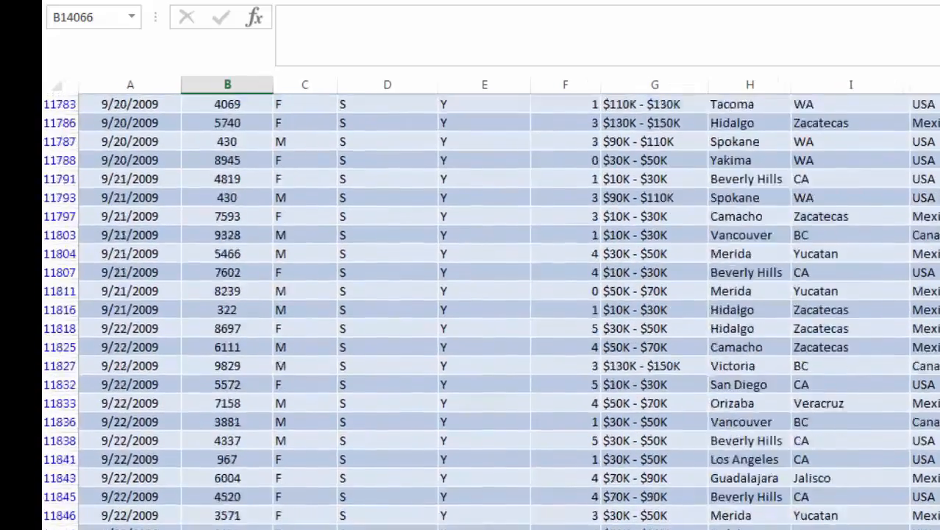
{"action": "scroll", "coordinate": [491, 312], "scroll_direction": "down", "scroll_amount": 20}
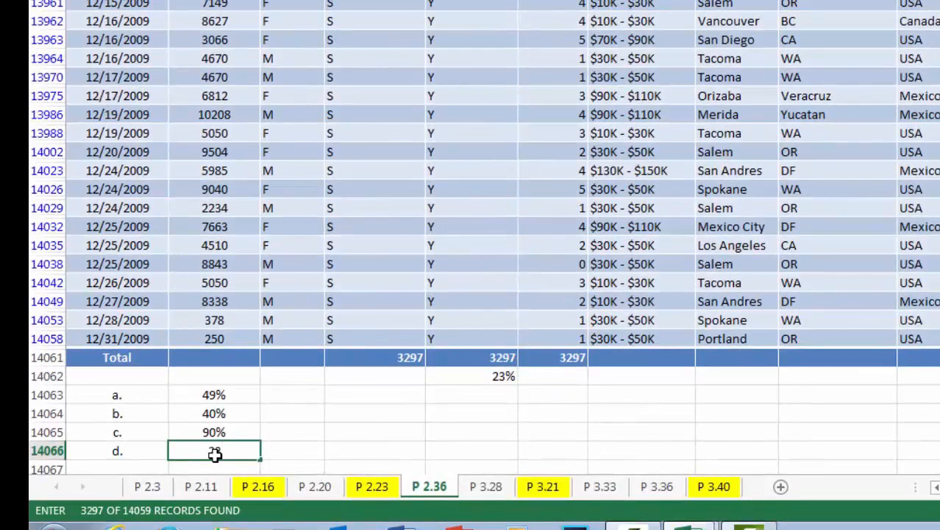
{"action": "key", "text": "Tab"}
{"action": "left_click", "coordinate": [224, 454]}
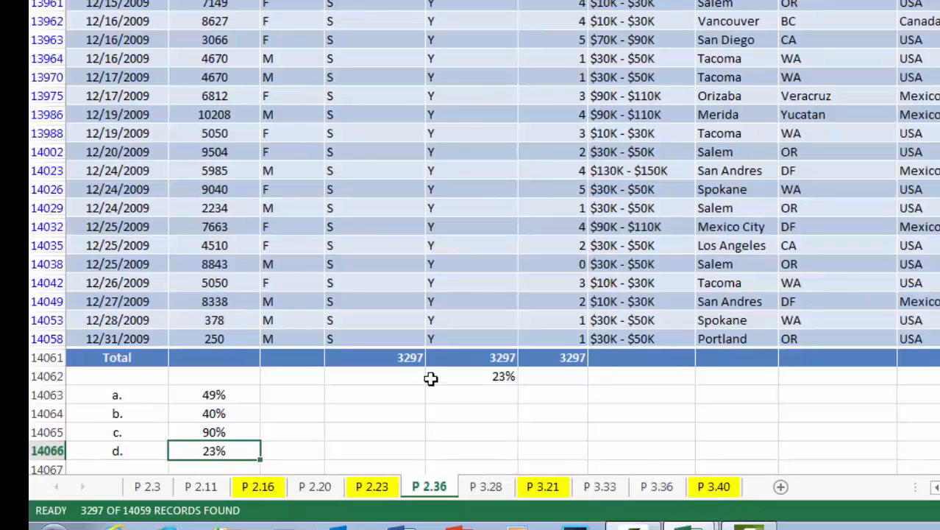
{"action": "left_click", "coordinate": [335, 450]}
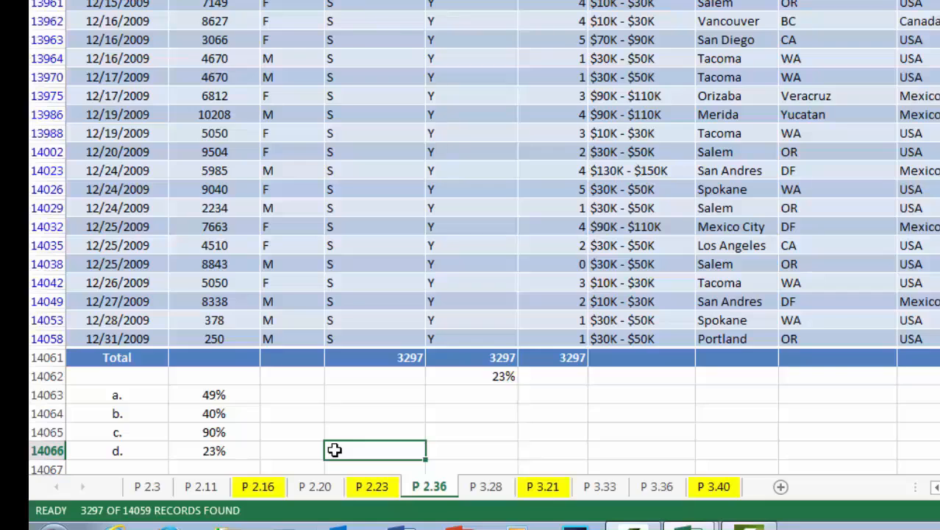
{"action": "left_click", "coordinate": [634, 527]}
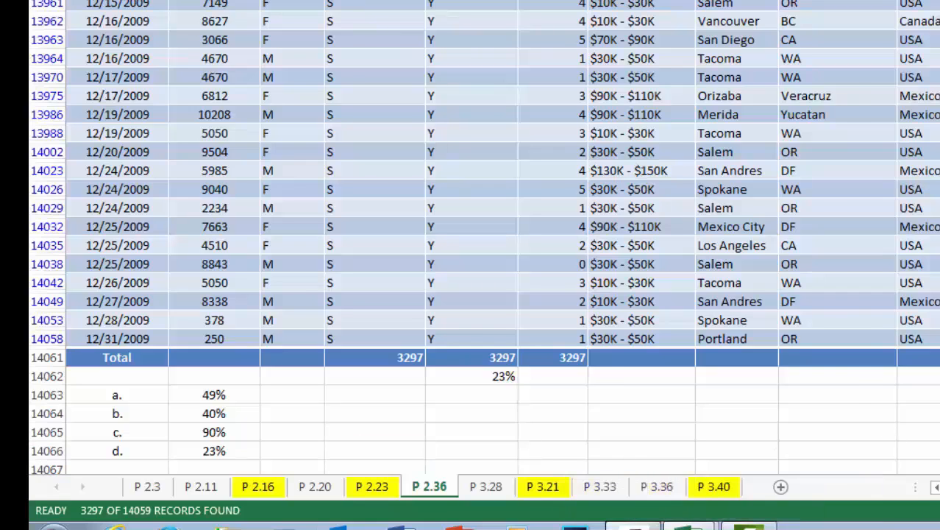